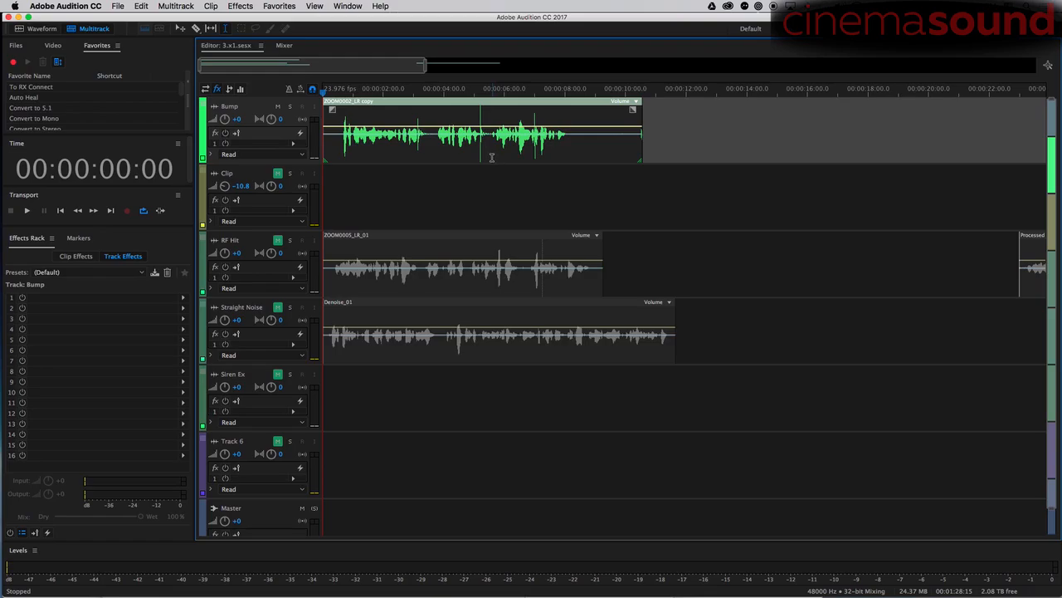
Play back the Bump track's dialogue clip in the multitrack session, restarting from the beginning of the timeline
{"action": "key", "text": "space"}
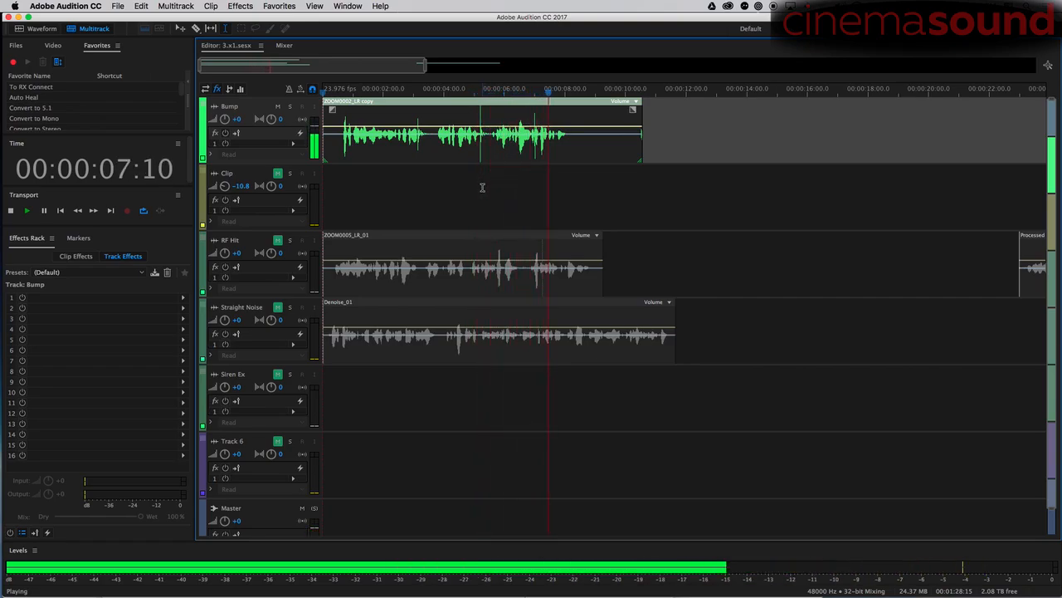
{"action": "key", "text": "space"}
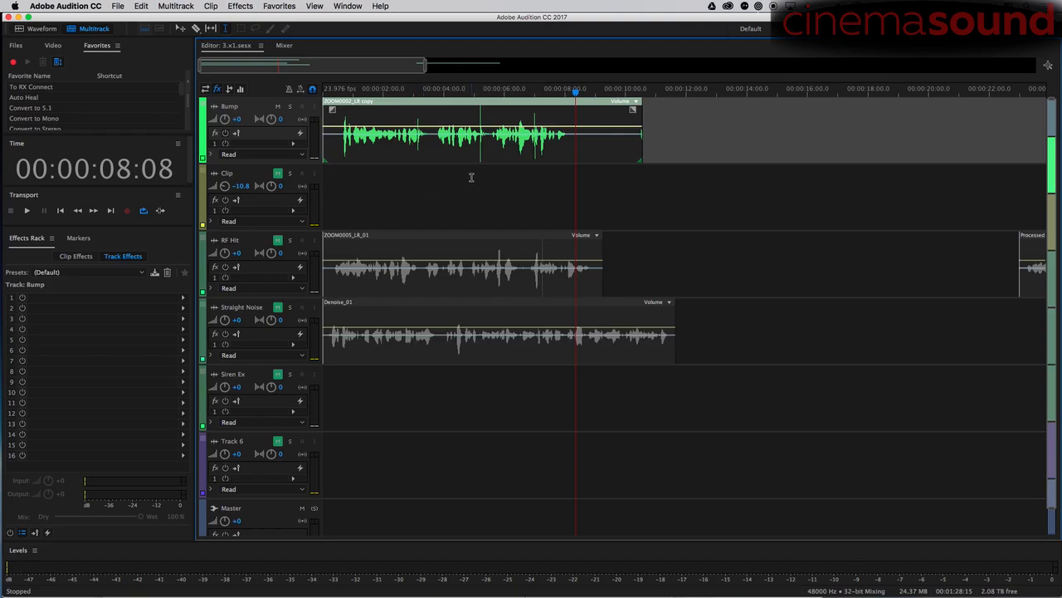
{"action": "left_click", "coordinate": [474, 108]}
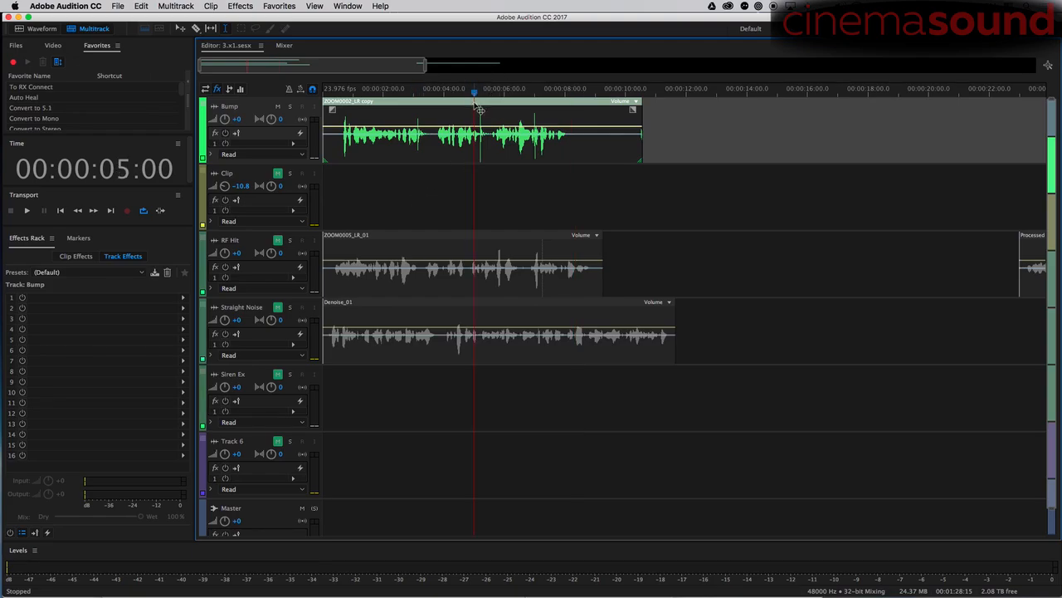
{"action": "key", "text": "space"}
{"action": "key", "text": "space"}
{"action": "left_click_drag", "start_coordinate": [341, 95], "coordinate": [309, 106]}
{"action": "key", "text": "space"}
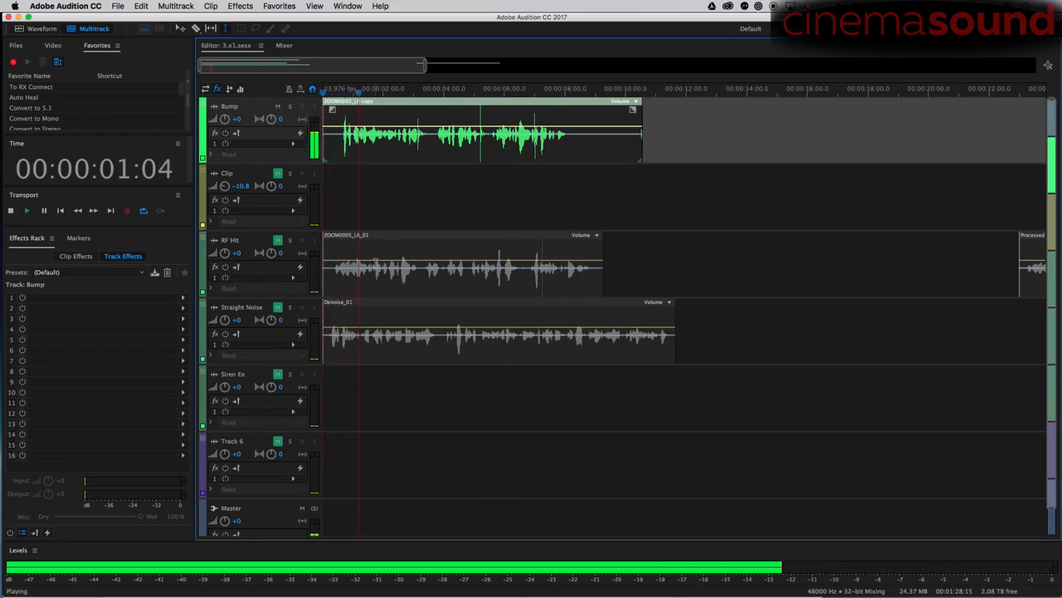
{"action": "key", "text": "space"}
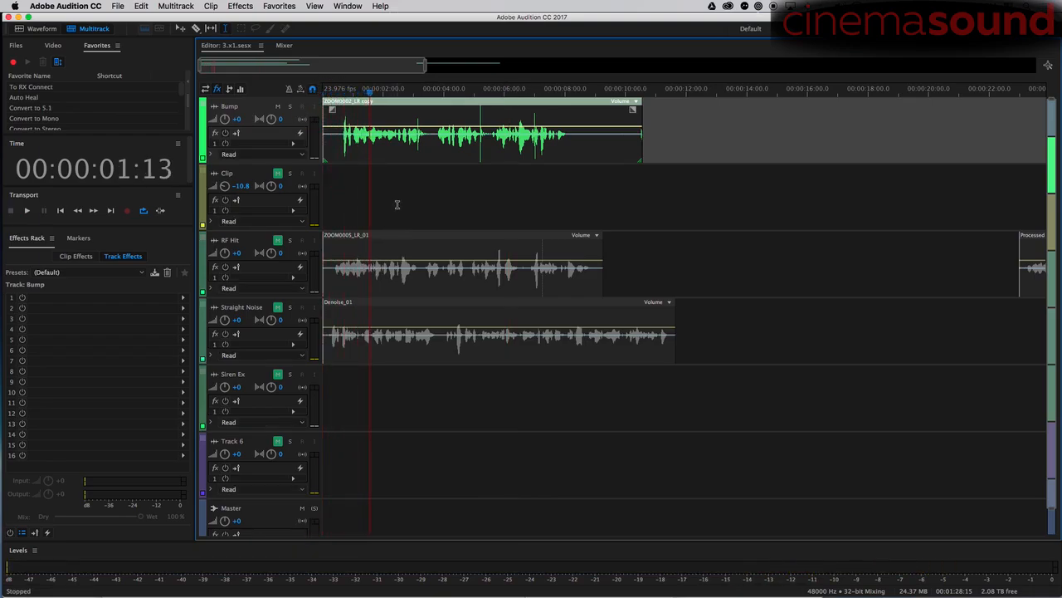
Open the Bump track's dialogue clip in the Waveform Editor and play it from near its start with the Time Selection tool active
{"action": "double_click", "coordinate": [431, 108]}
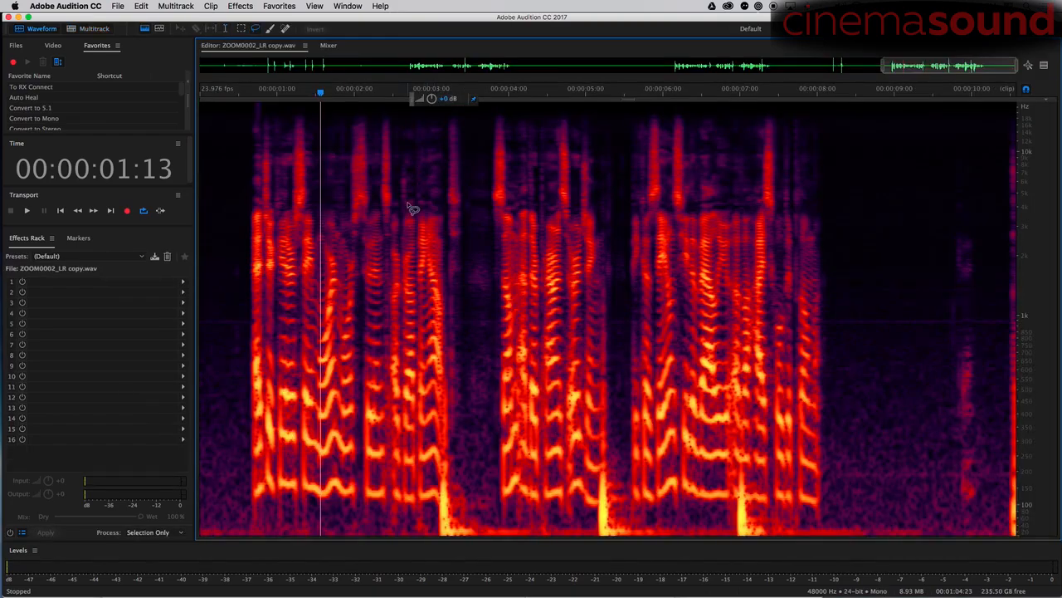
{"action": "left_click", "coordinate": [315, 6]}
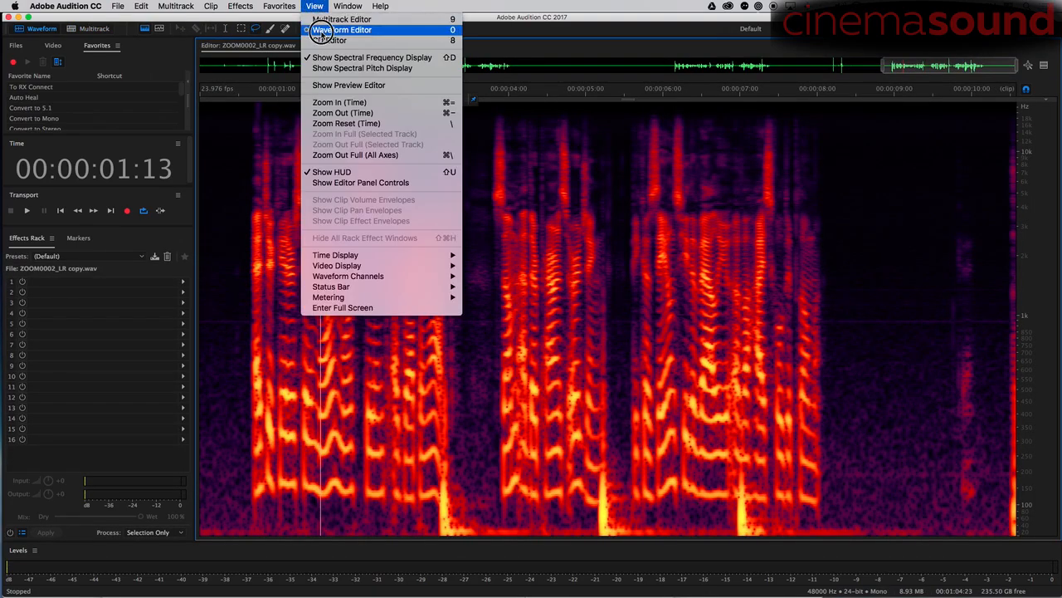
{"action": "left_click", "coordinate": [332, 30]}
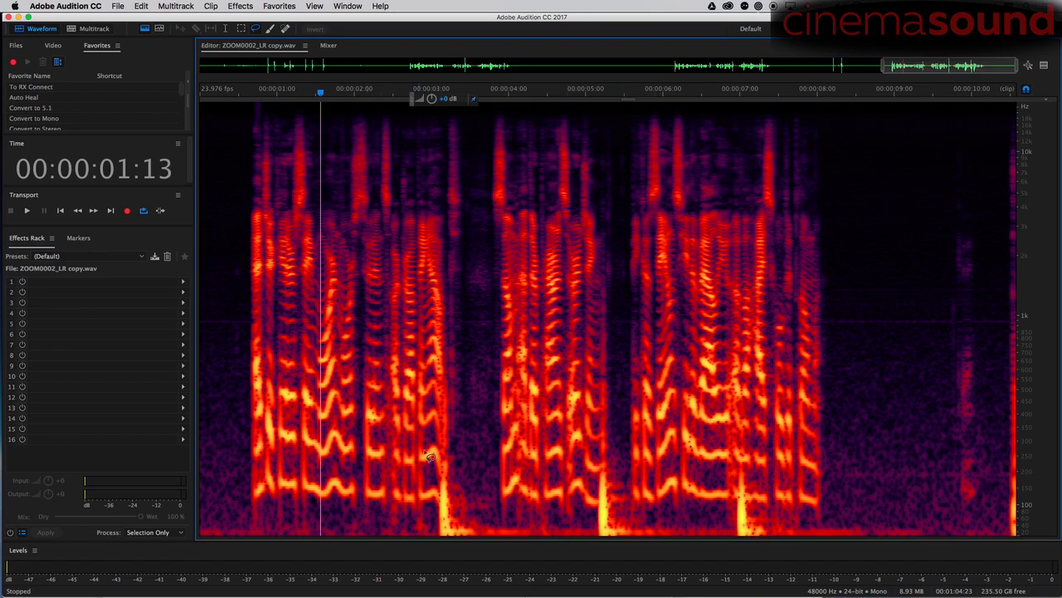
{"action": "key", "text": "t"}
{"action": "left_click", "coordinate": [208, 170]}
{"action": "key", "text": "space"}
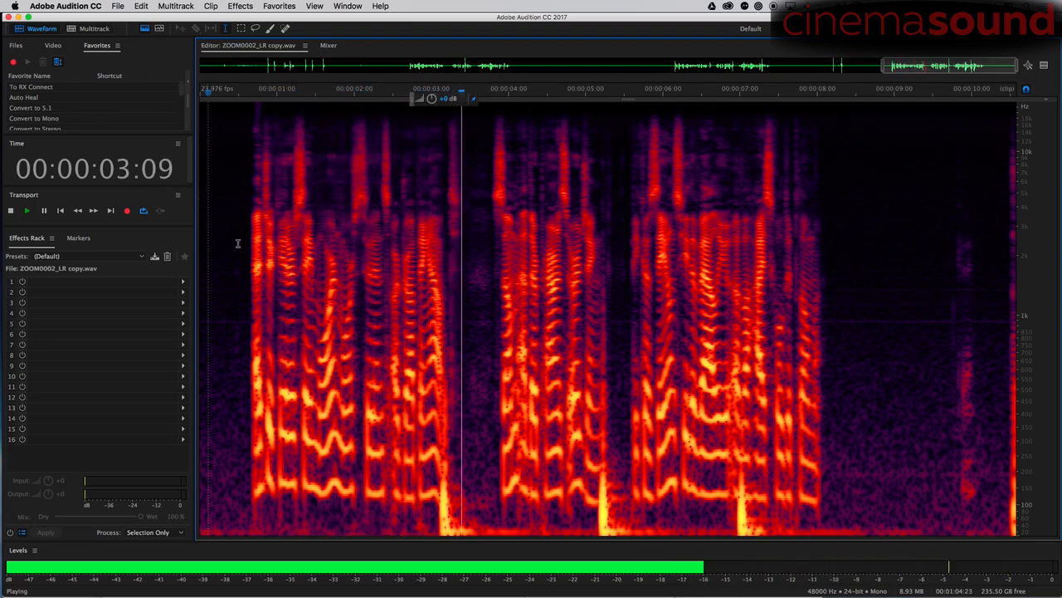
{"action": "key", "text": "space"}
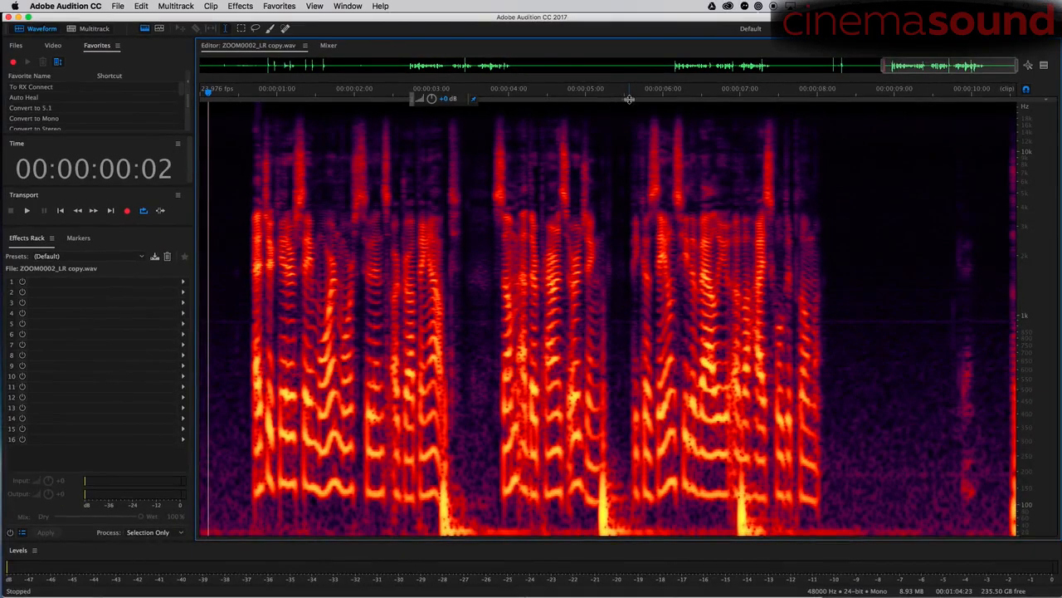
Enlarge the waveform display for comparison with the spectral display, and return the editor to the full spectral view
{"action": "left_click_drag", "start_coordinate": [631, 102], "coordinate": [657, 597]}
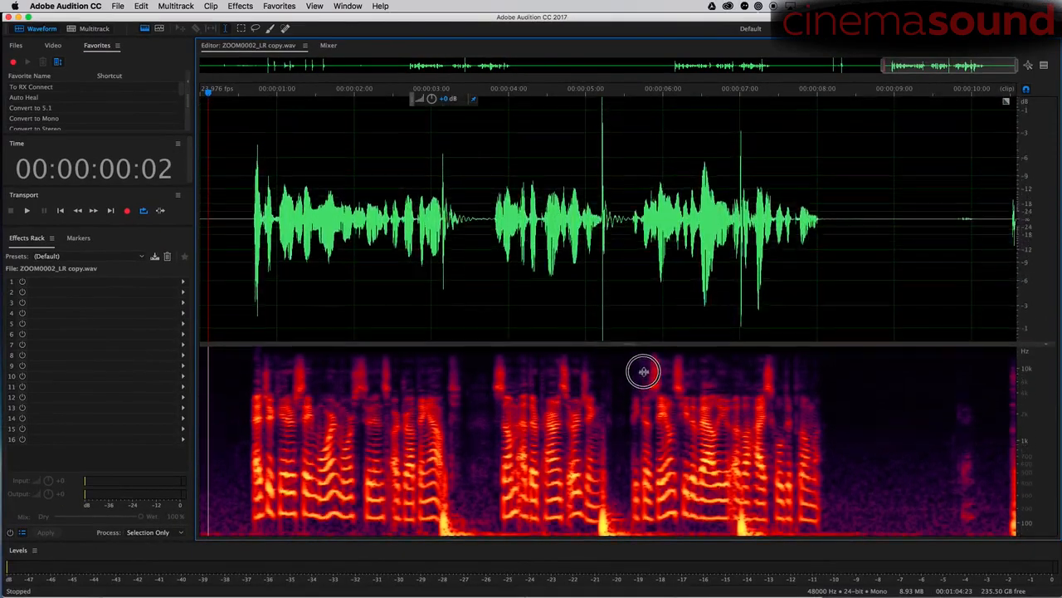
{"action": "left_click_drag", "start_coordinate": [643, 371], "coordinate": [643, 506]}
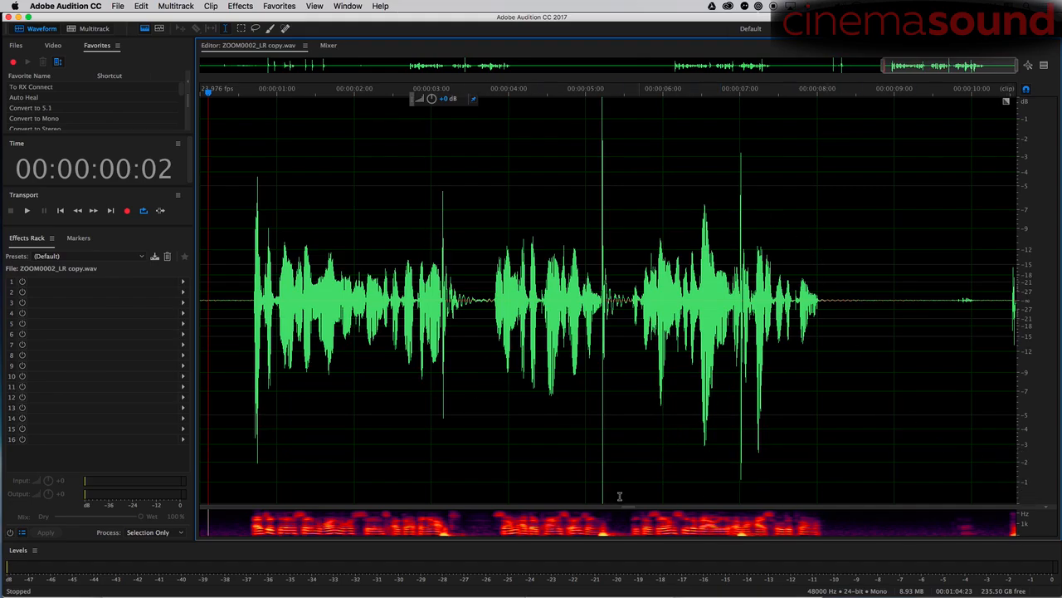
{"action": "left_click_drag", "start_coordinate": [628, 508], "coordinate": [607, 95]}
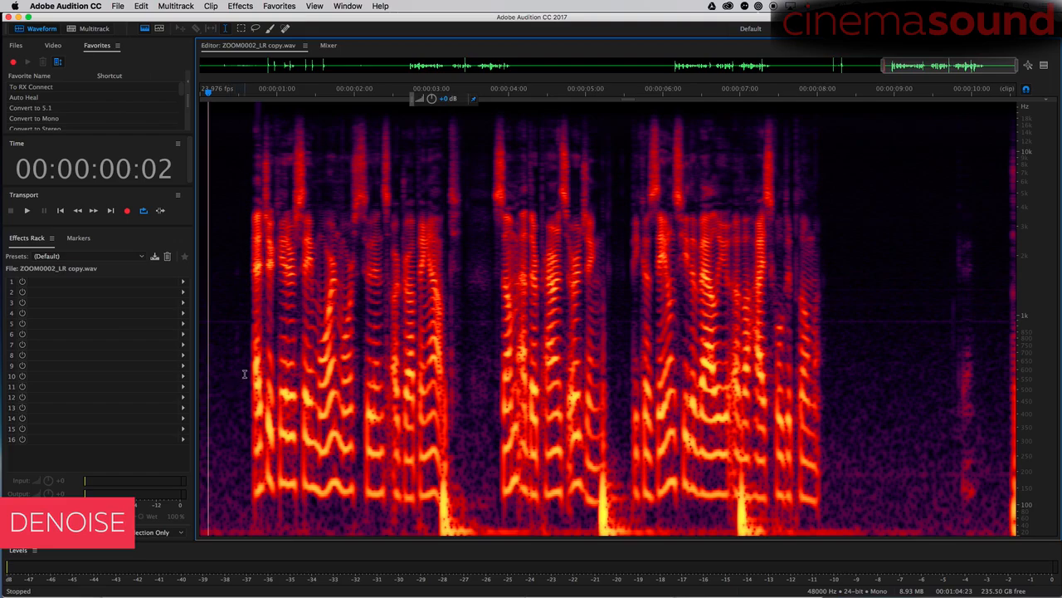
Audition the noise-only gaps before and after the speech, and capture a noise print from the gap after it
{"action": "left_click_drag", "start_coordinate": [244, 375], "coordinate": [199, 378]}
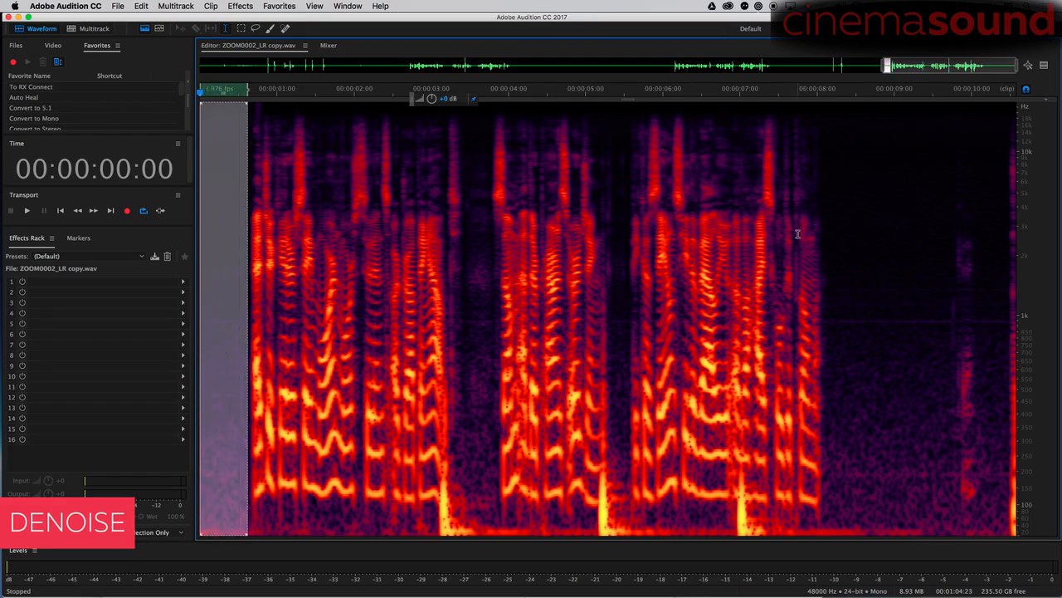
{"action": "key", "text": "space"}
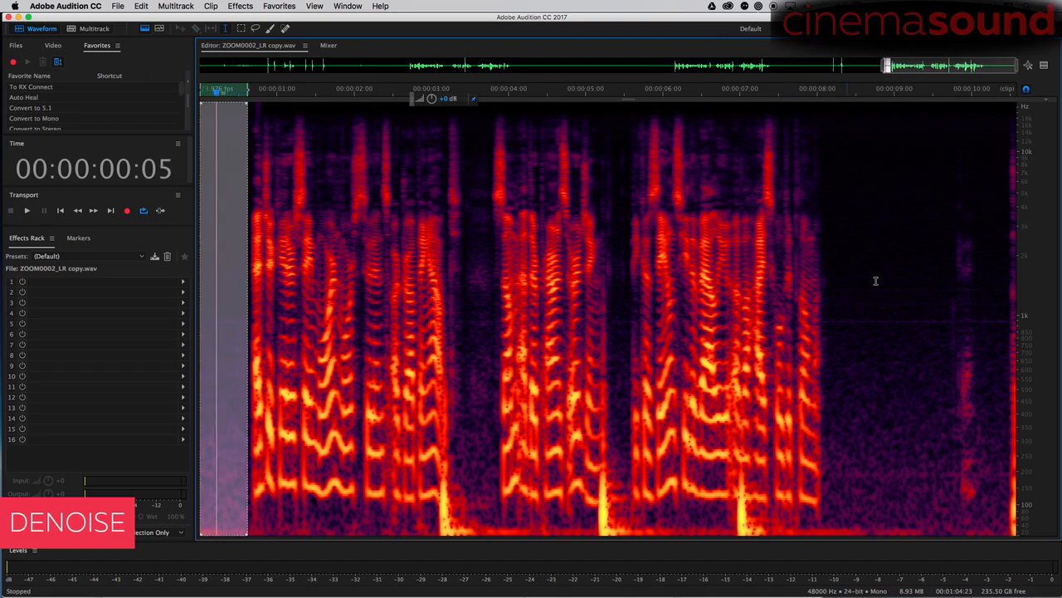
{"action": "left_click_drag", "start_coordinate": [834, 320], "coordinate": [949, 337]}
{"action": "key", "text": "space"}
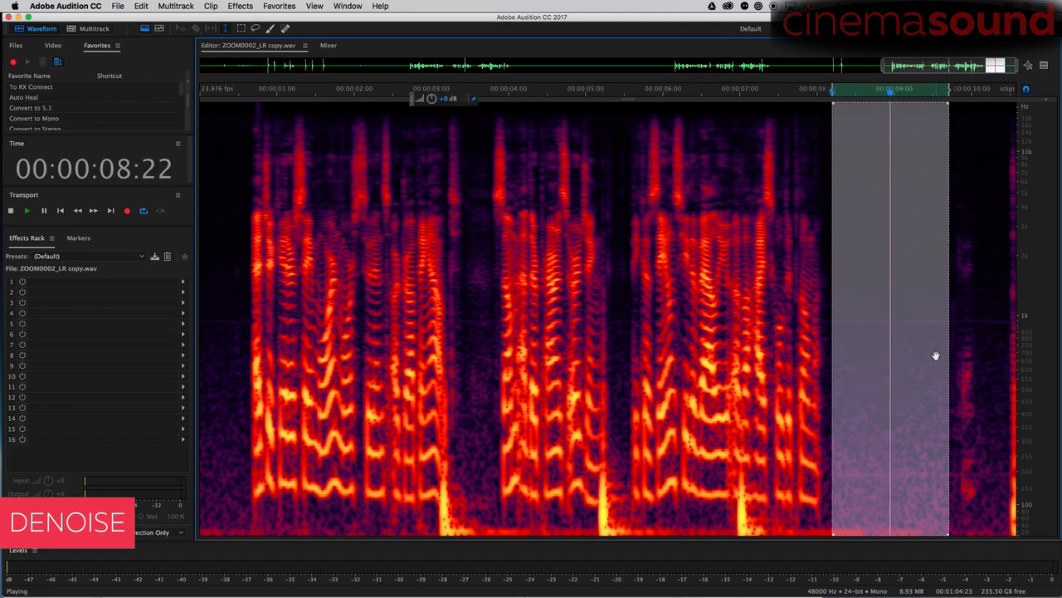
{"action": "key", "text": "space"}
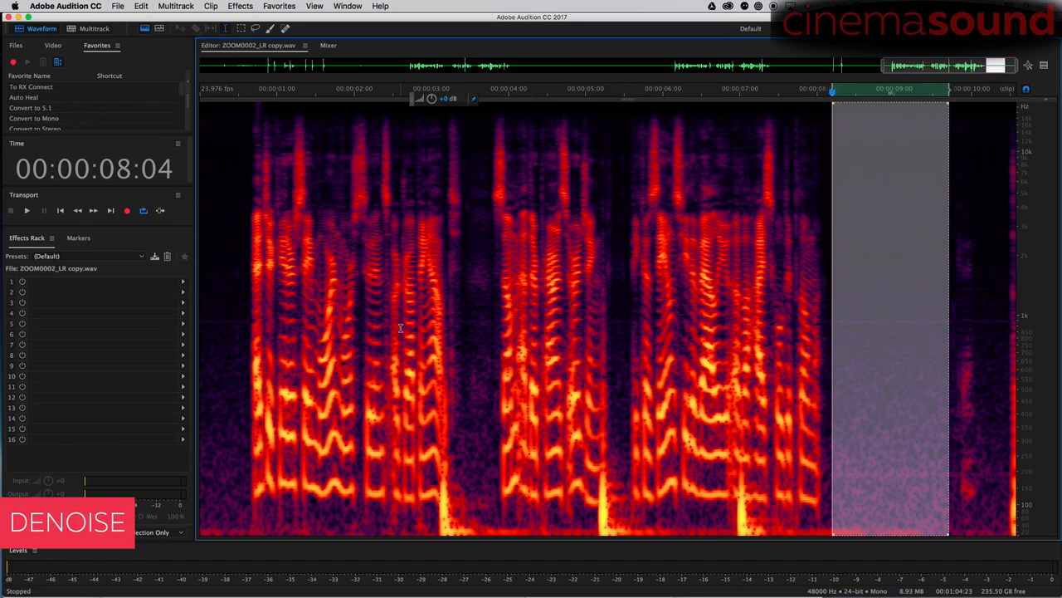
{"action": "left_click", "coordinate": [242, 8]}
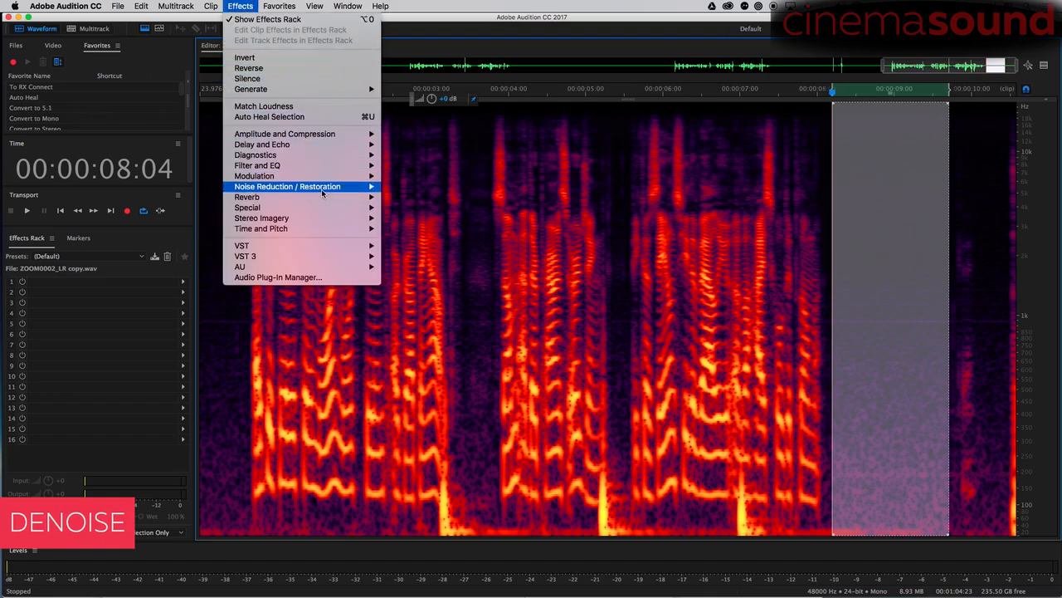
{"action": "mouse_move", "coordinate": [322, 190]}
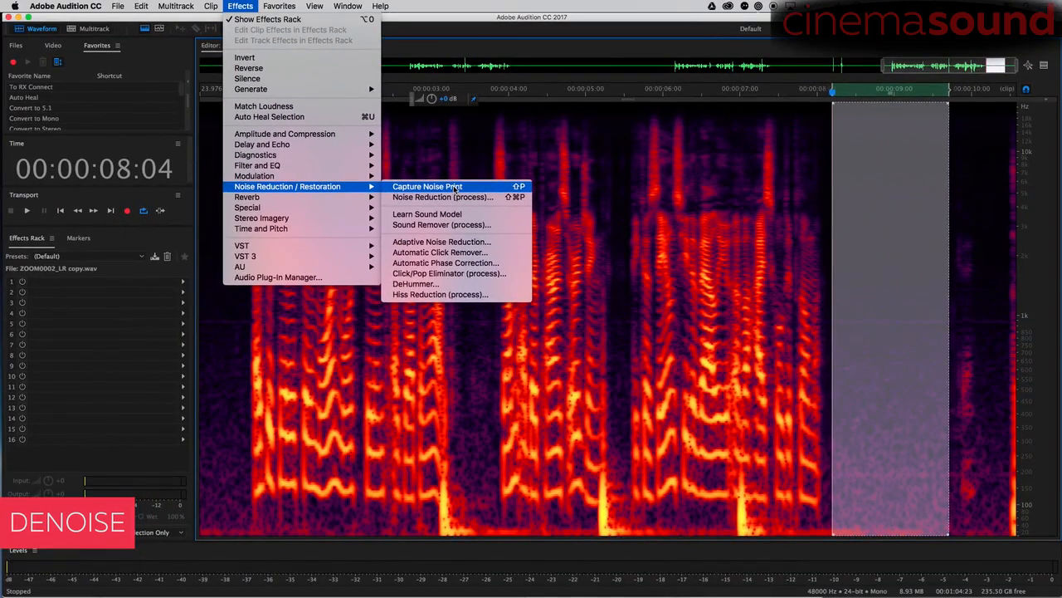
{"action": "left_click", "coordinate": [451, 185]}
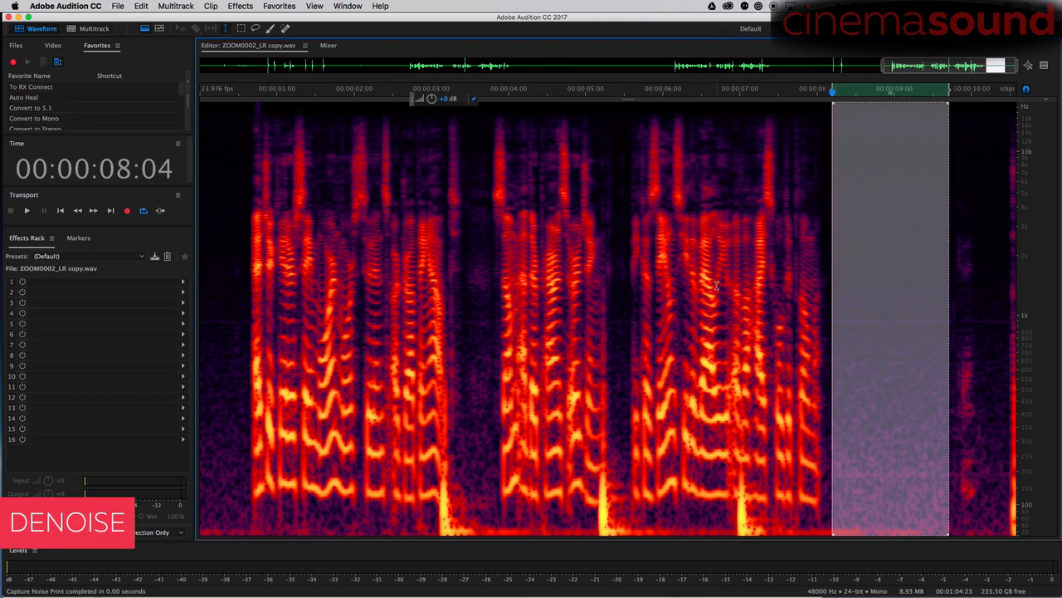
Open the Noise Reduction (process) effect, move its window over the spectrogram and inspect the FFT size options, keeping 2048
{"action": "left_click", "coordinate": [240, 6]}
{"action": "mouse_move", "coordinate": [321, 188]}
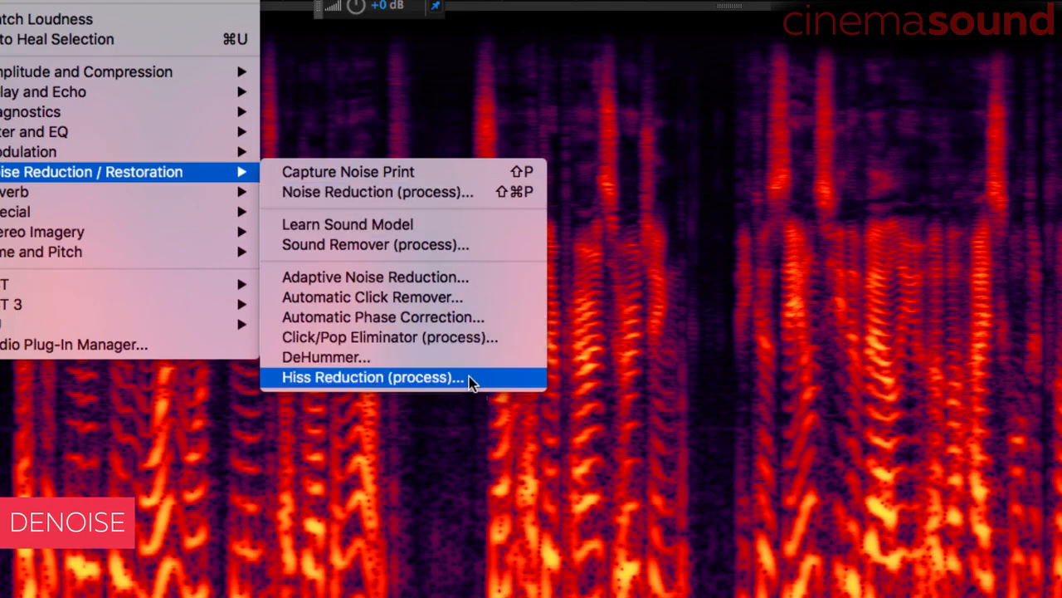
{"action": "left_click", "coordinate": [455, 191]}
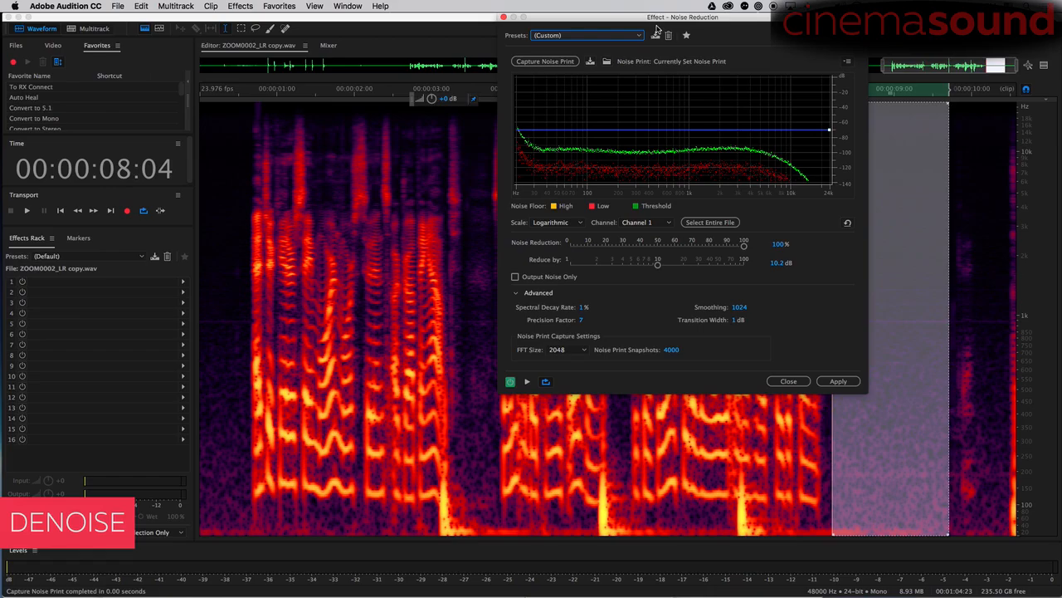
{"action": "left_click_drag", "start_coordinate": [658, 27], "coordinate": [486, 79]}
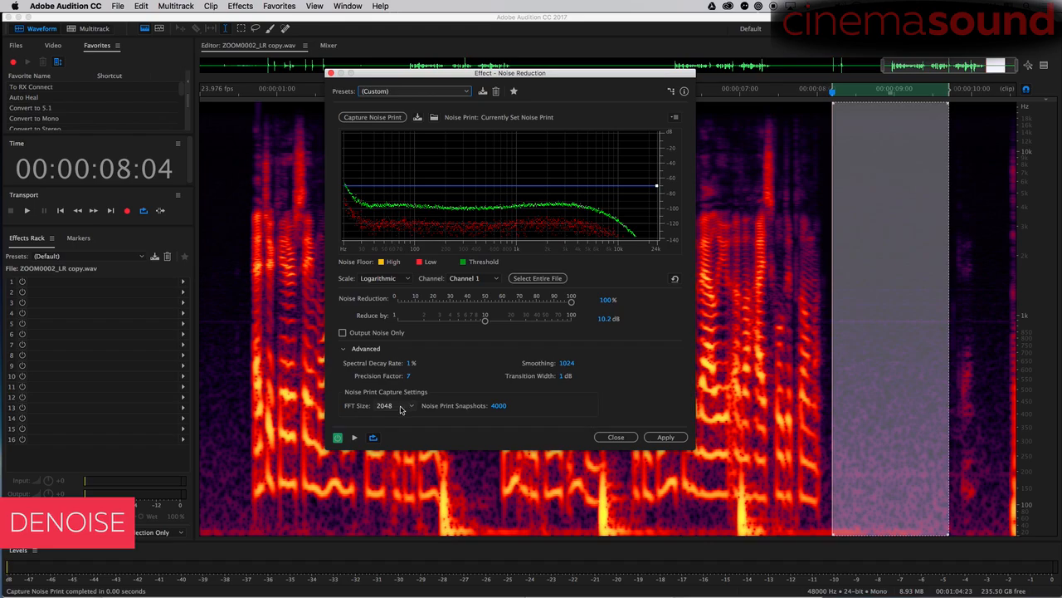
{"action": "left_click", "coordinate": [403, 406]}
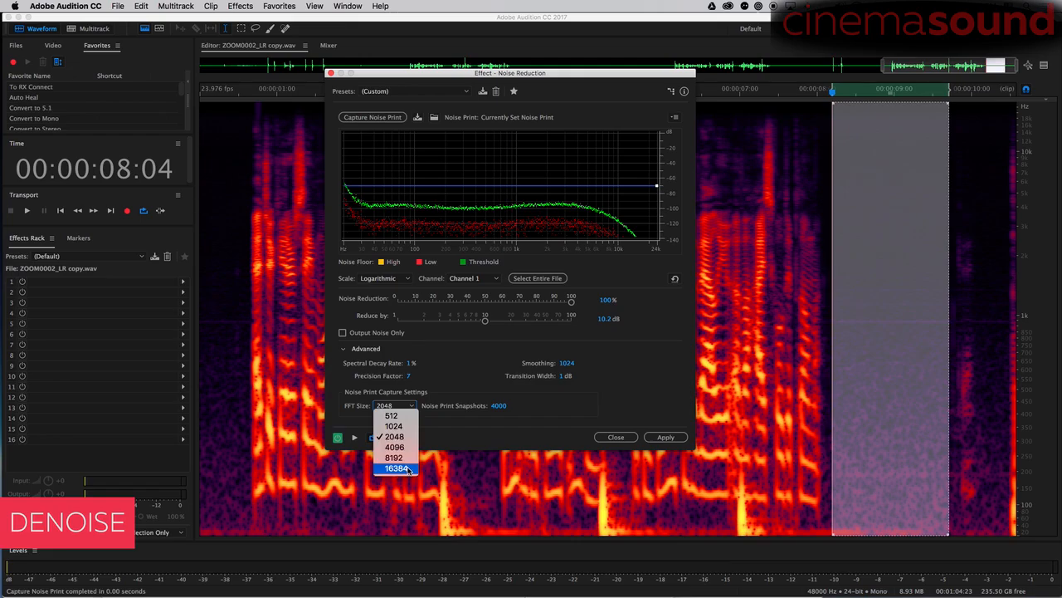
{"action": "left_click", "coordinate": [456, 373]}
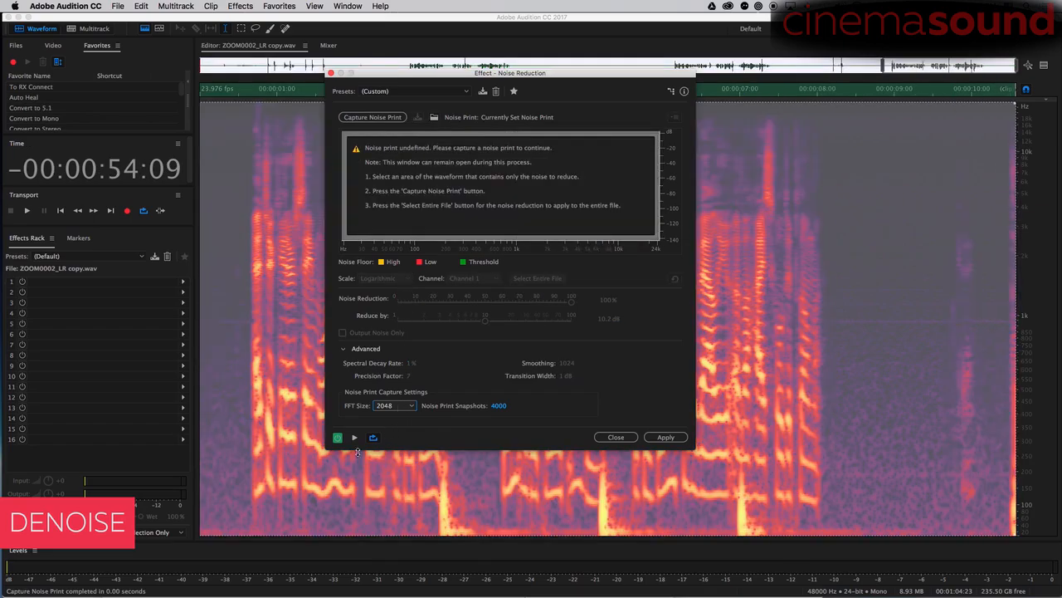
Preview the audio from the Noise Reduction effect, and play a selection spanning the visible speech
{"action": "left_click", "coordinate": [354, 437]}
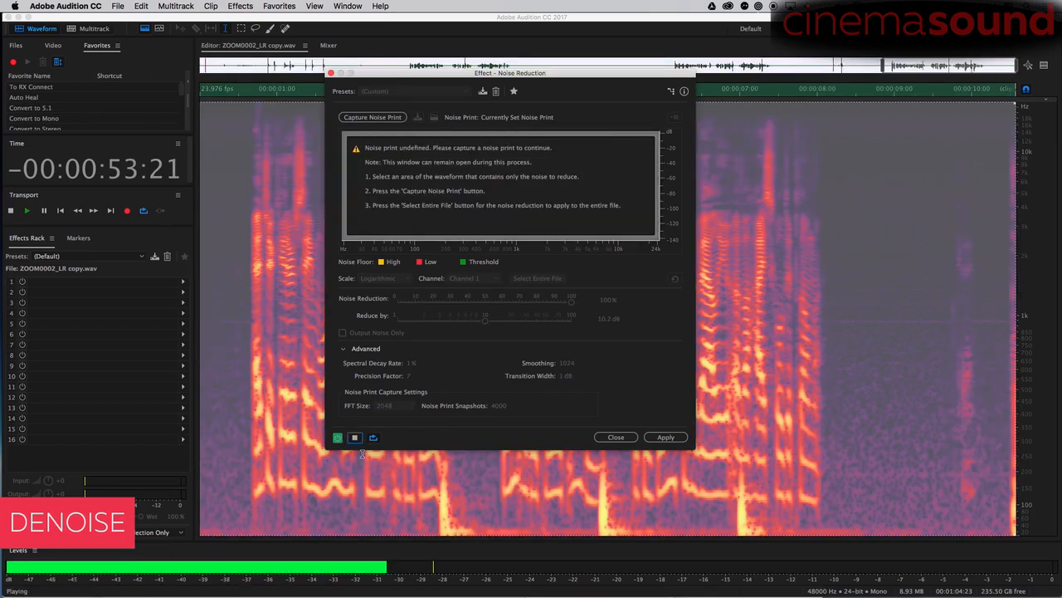
{"action": "left_click", "coordinate": [355, 437]}
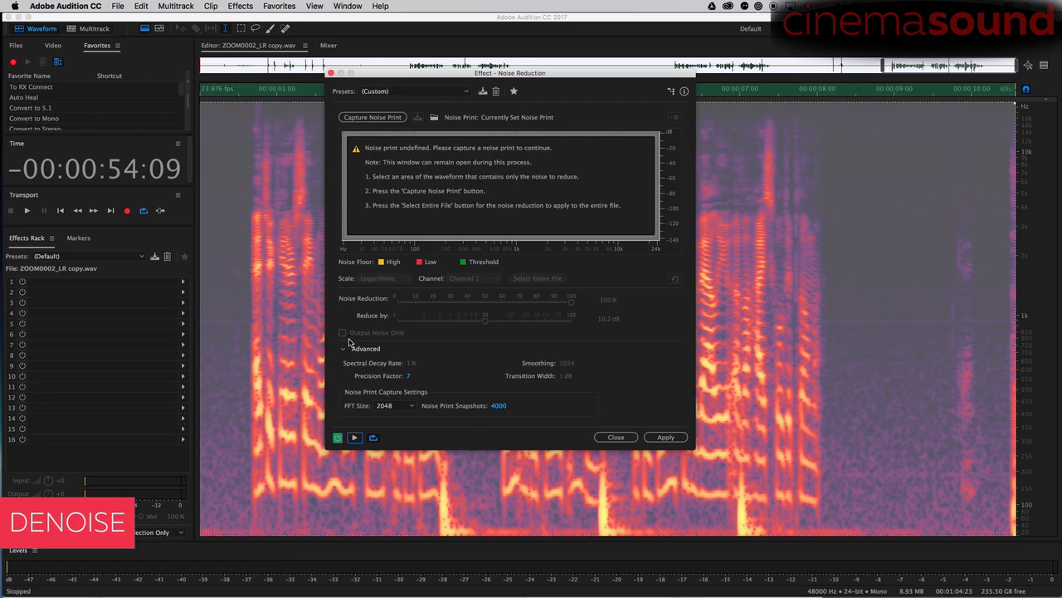
{"action": "left_click", "coordinate": [226, 307]}
{"action": "left_click_drag", "start_coordinate": [199, 297], "coordinate": [1004, 336]}
{"action": "key", "text": "space"}
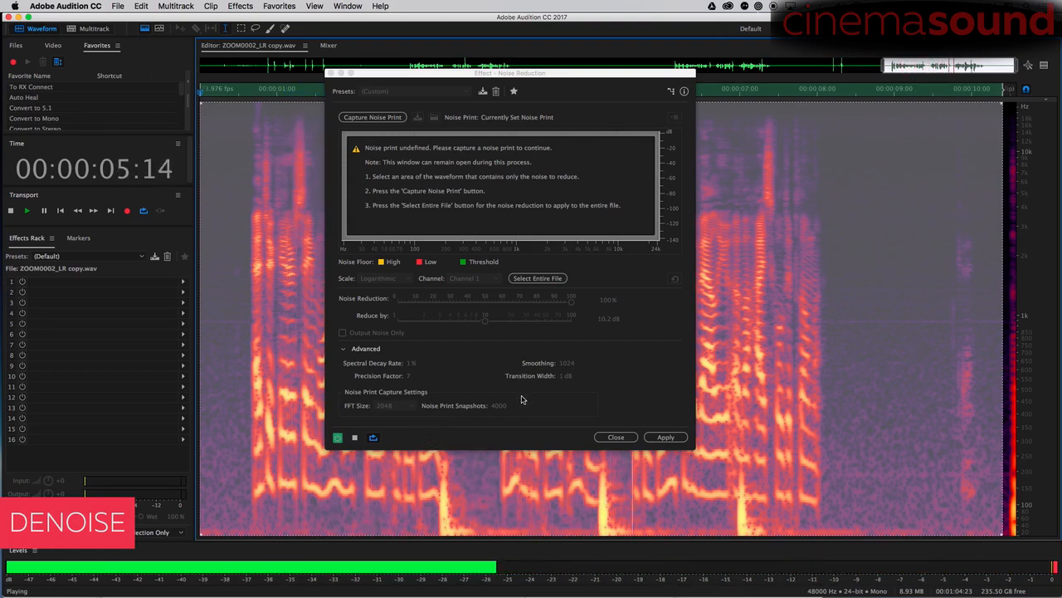
{"action": "key", "text": "space"}
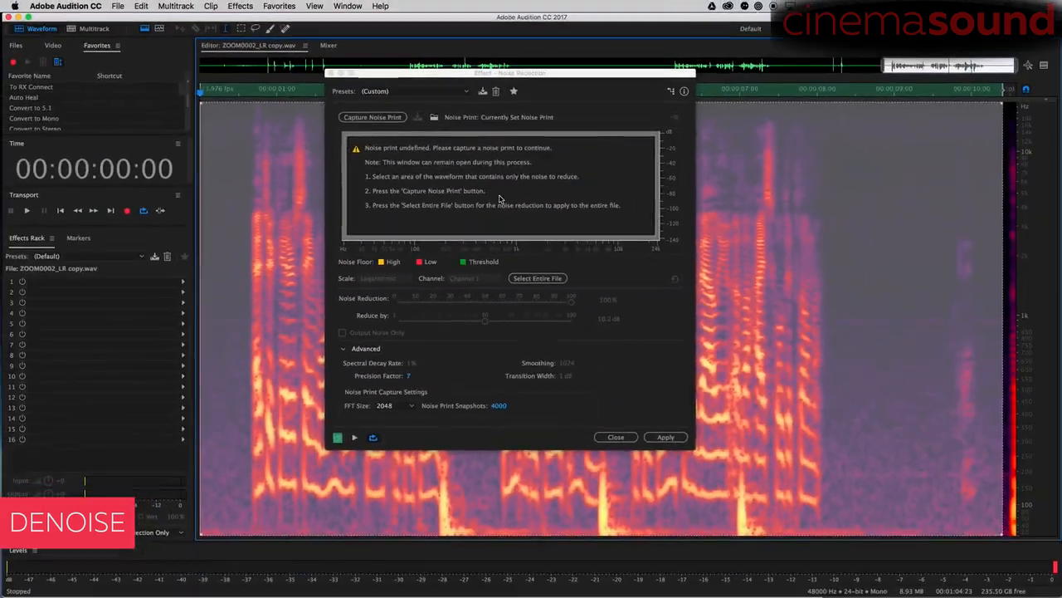
Select the noise-only gap after the speech, from 00:00:08:03 to about 9.6 seconds, and recapture the noise print
{"action": "left_click_drag", "start_coordinate": [854, 266], "coordinate": [565, 289]}
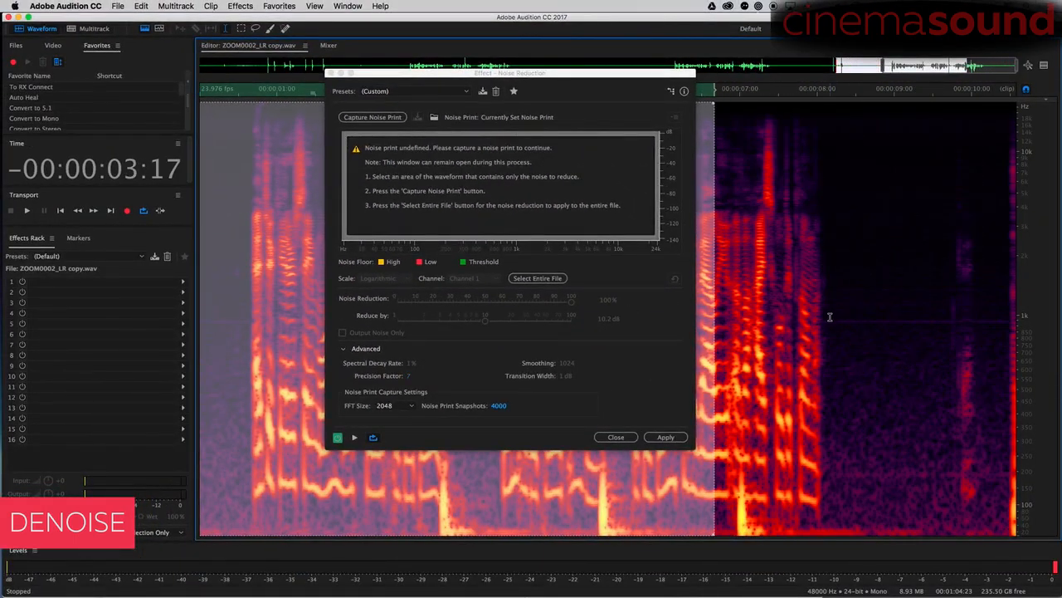
{"action": "left_click_drag", "start_coordinate": [830, 316], "coordinate": [942, 316]}
{"action": "left_click", "coordinate": [394, 117]}
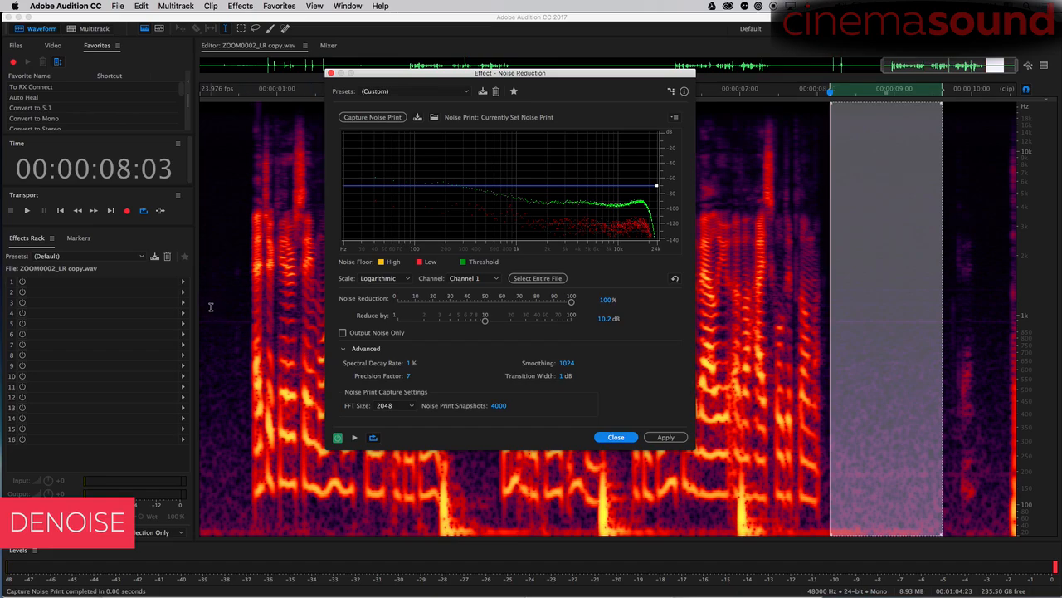
Select the speech from 00:00:00:01 to about 9.7 seconds and preview the noise reduction on it twice
{"action": "left_click_drag", "start_coordinate": [211, 307], "coordinate": [947, 305]}
{"action": "key", "text": "space"}
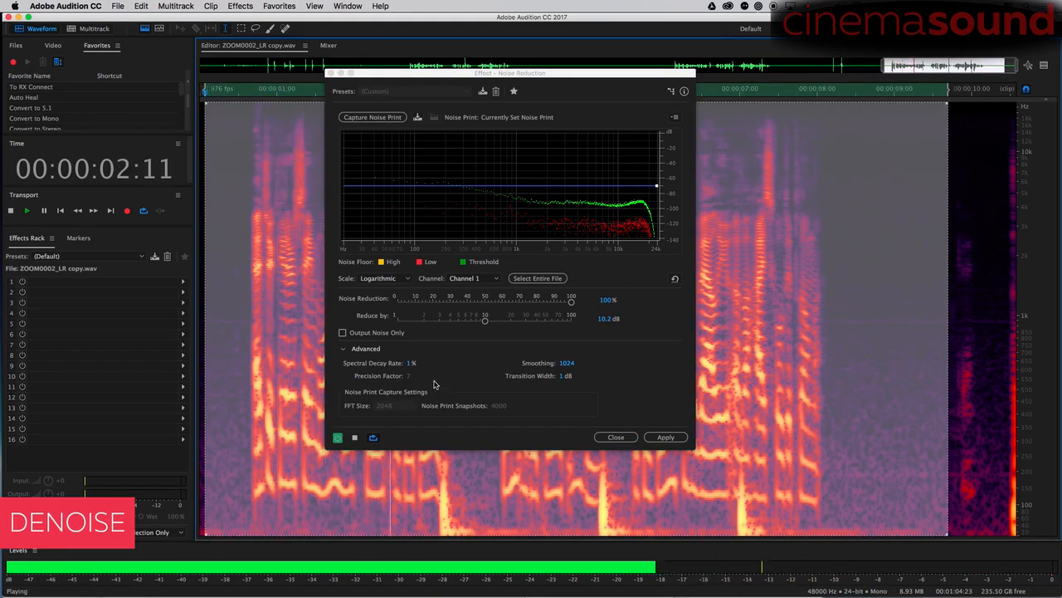
{"action": "key", "text": "space"}
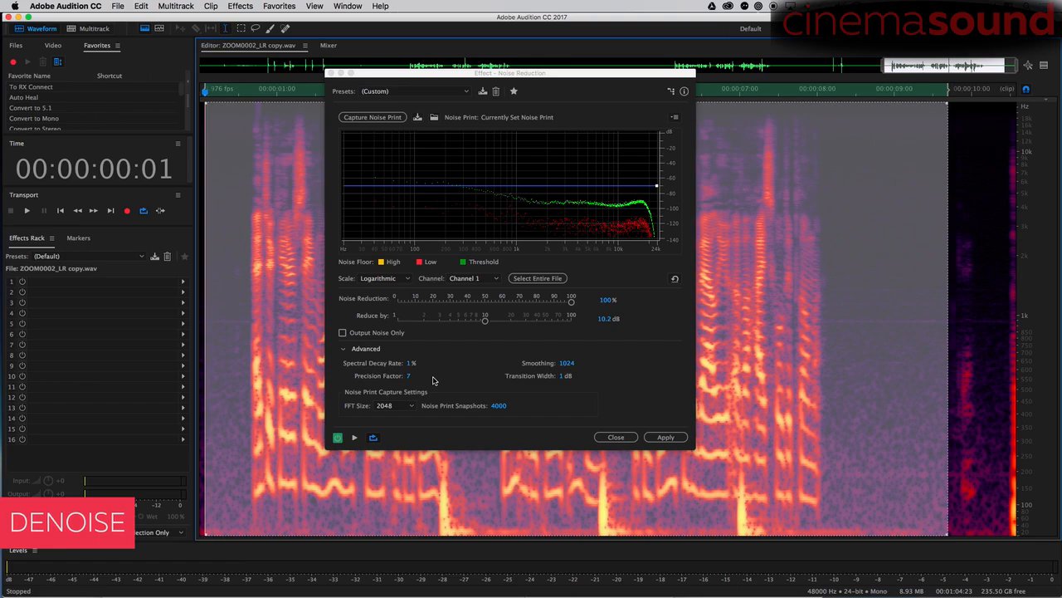
{"action": "key", "text": "space"}
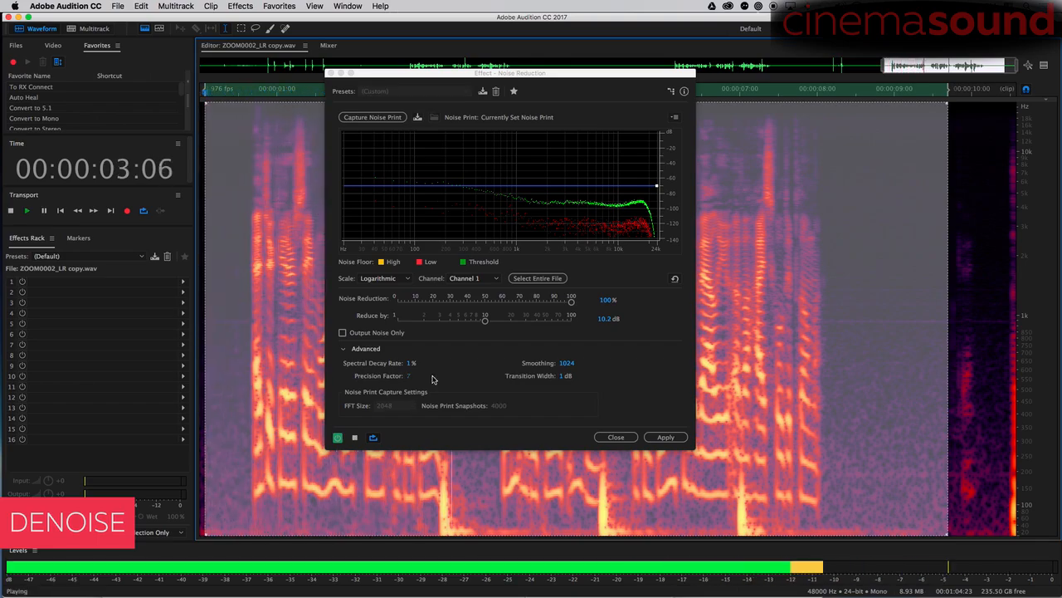
{"action": "key", "text": "space"}
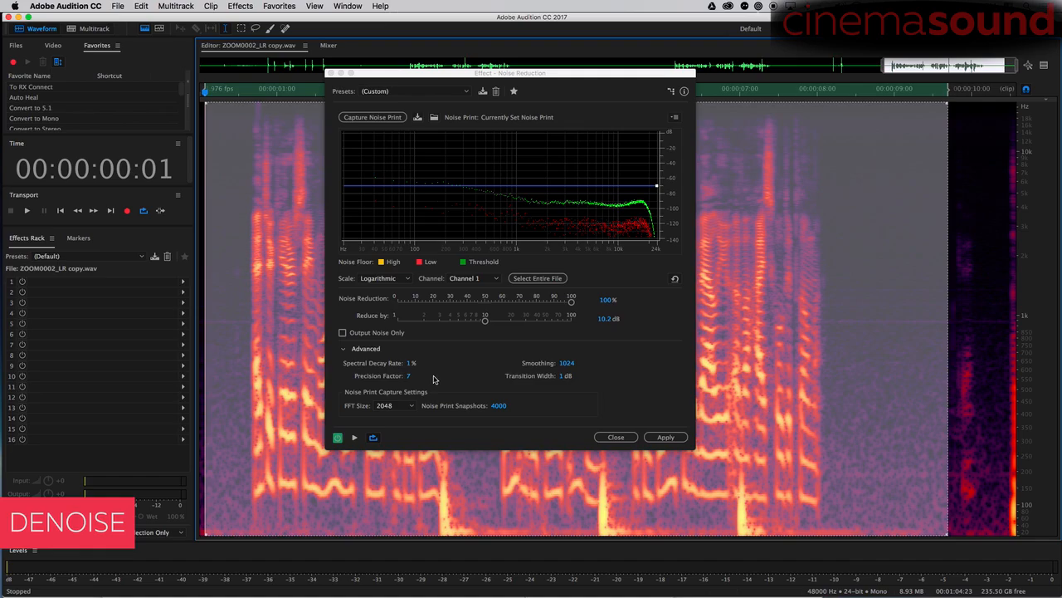
Preview the noise reduction on the selected speech once more and set the FFT size to 512
{"action": "key", "text": "space"}
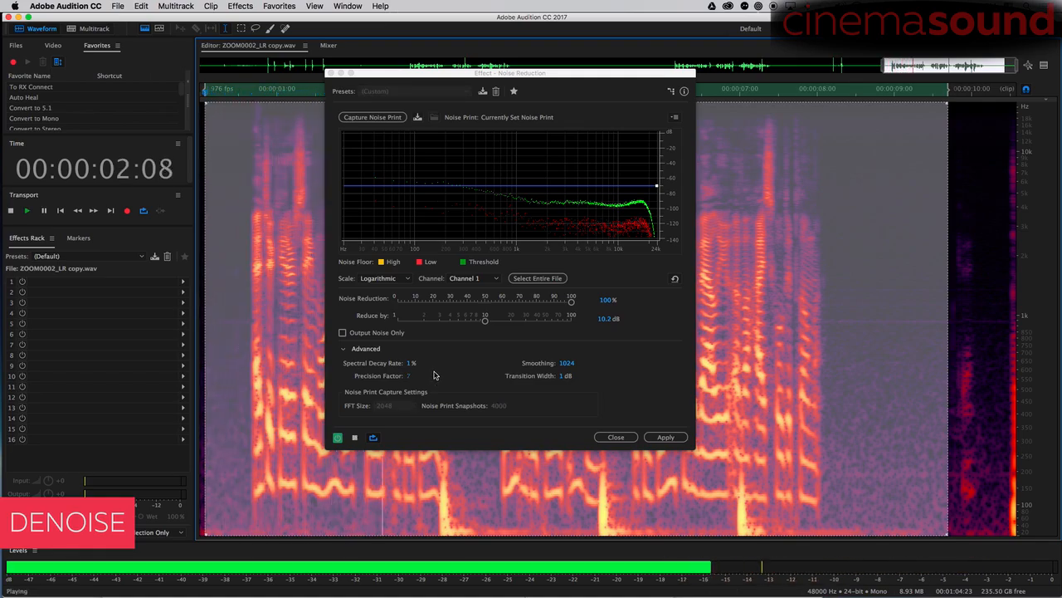
{"action": "key", "text": "space"}
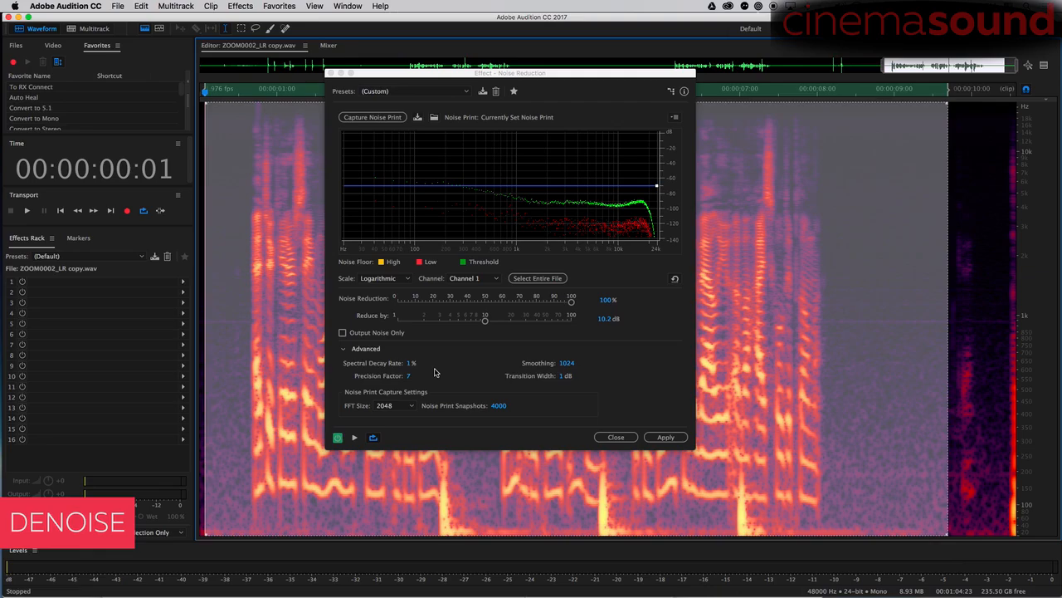
{"action": "left_click", "coordinate": [405, 407]}
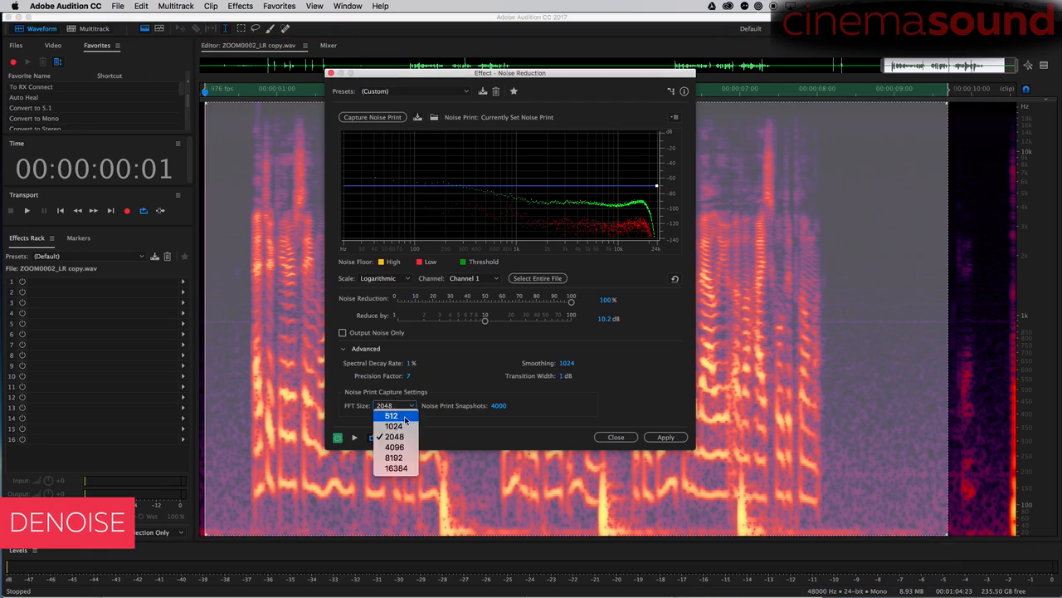
{"action": "left_click", "coordinate": [408, 417]}
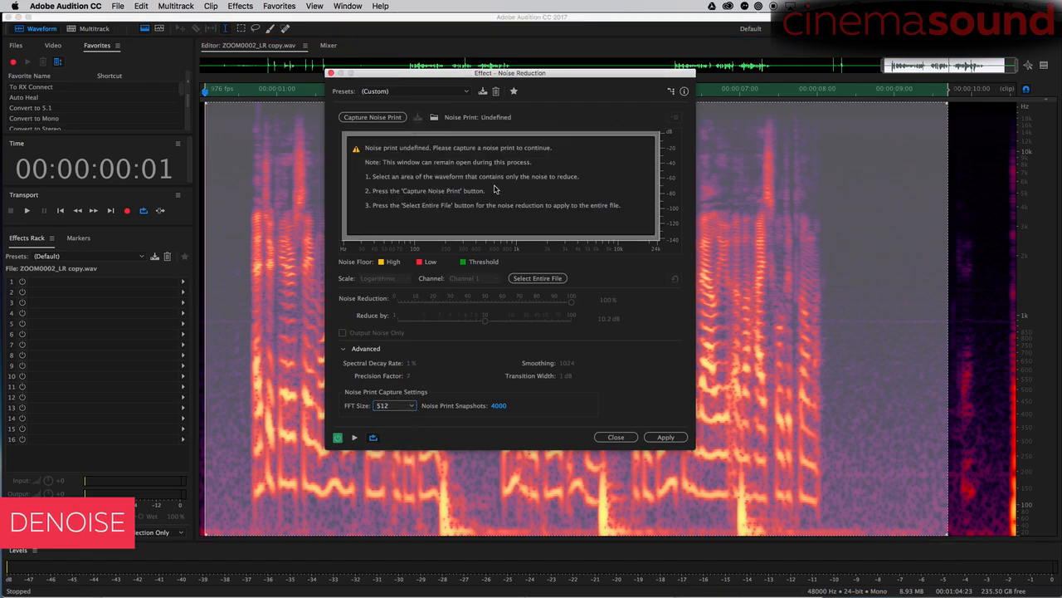
Select the noise-only gap after the speech, from 00:00:08:03 to about 9.6 seconds, and capture a new noise print
{"action": "left_click_drag", "start_coordinate": [894, 265], "coordinate": [709, 286]}
{"action": "left_click_drag", "start_coordinate": [829, 326], "coordinate": [944, 323]}
{"action": "left_click", "coordinate": [390, 119]}
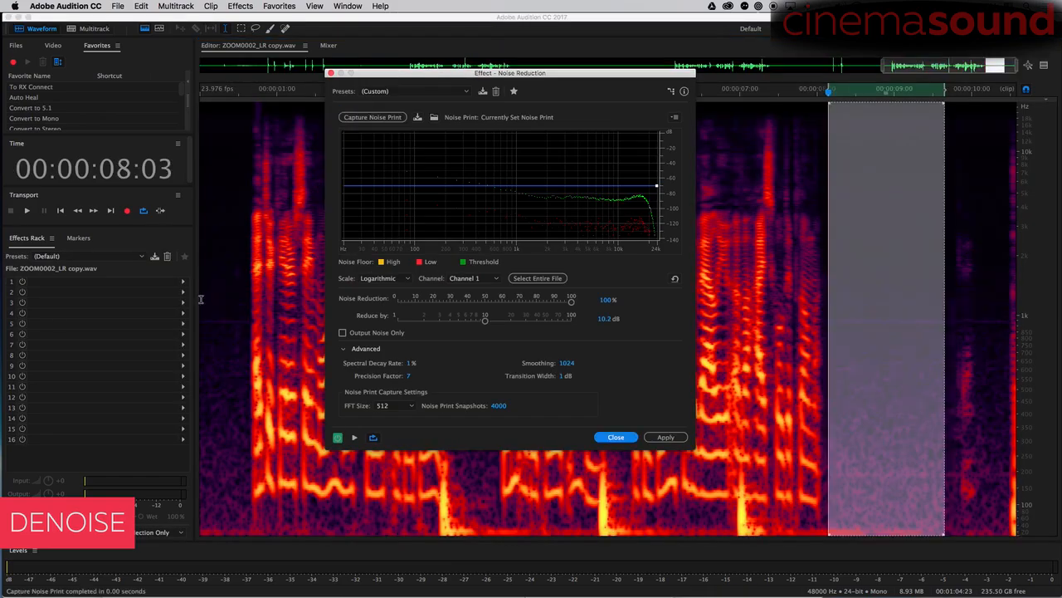
Select the speech from 00:00:00:00 to about 9.7 seconds and preview the noise reduction on it
{"action": "left_click_drag", "start_coordinate": [201, 299], "coordinate": [950, 286]}
{"action": "key", "text": "space"}
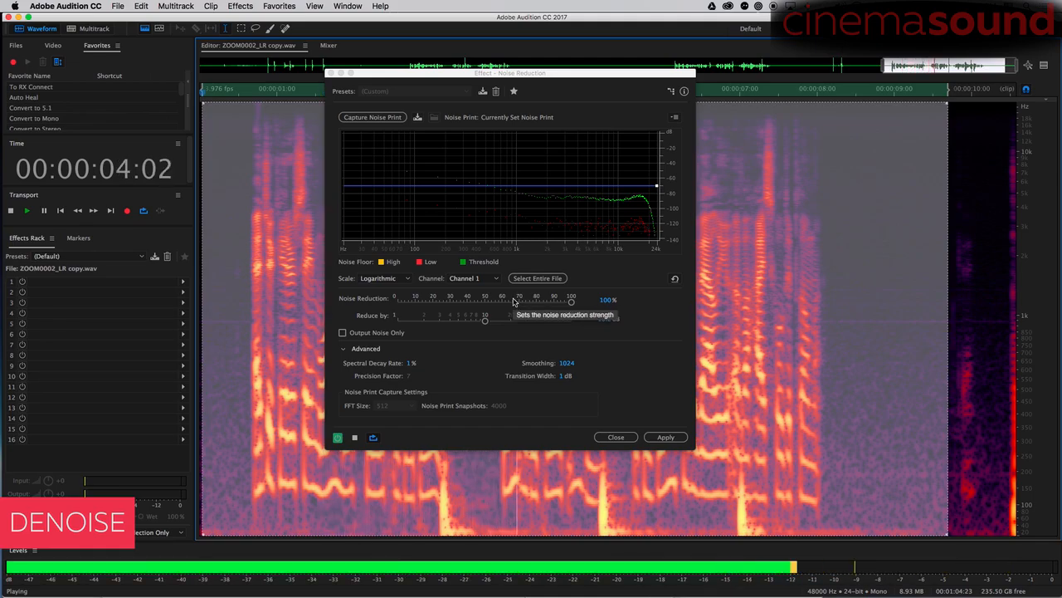
{"action": "key", "text": "space"}
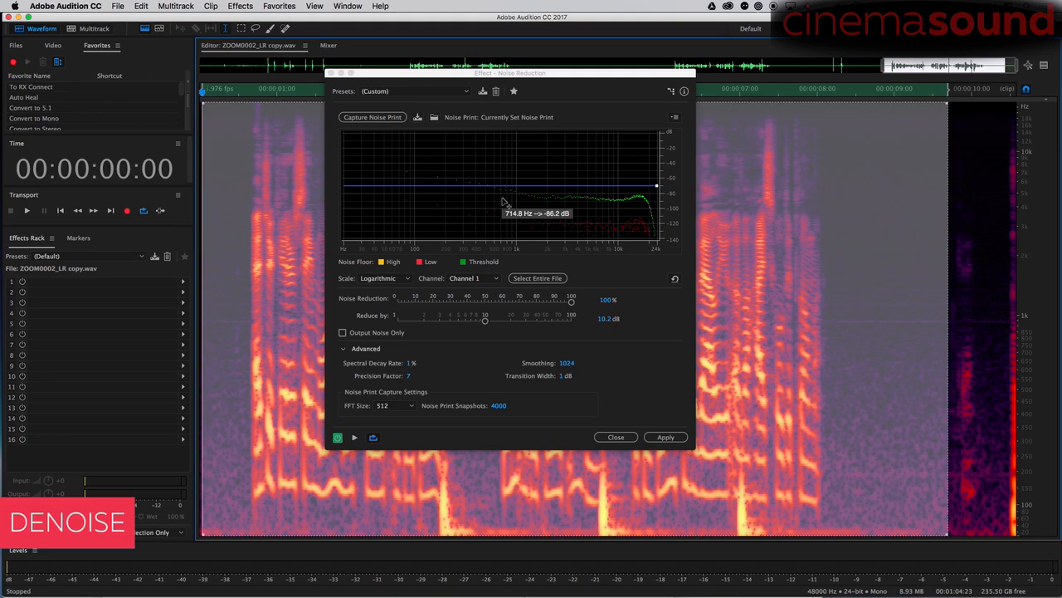
Set the noise reduction's Reduce by amount to 67.8 dB, preview it, apply the effect and clear the selection
{"action": "left_click_drag", "start_coordinate": [485, 320], "coordinate": [557, 321]}
{"action": "key", "text": "space"}
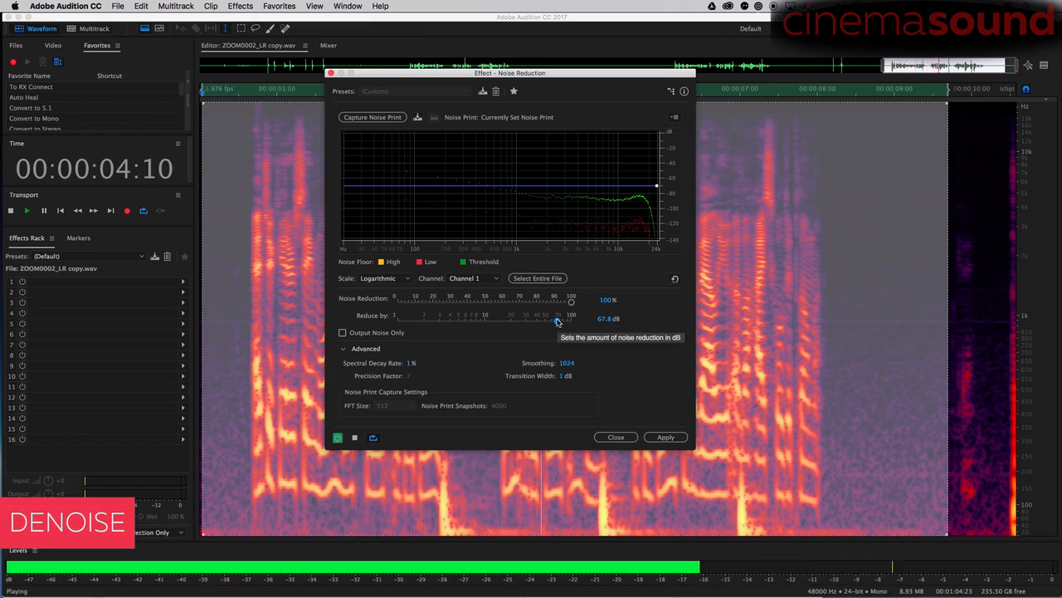
{"action": "key", "text": "space"}
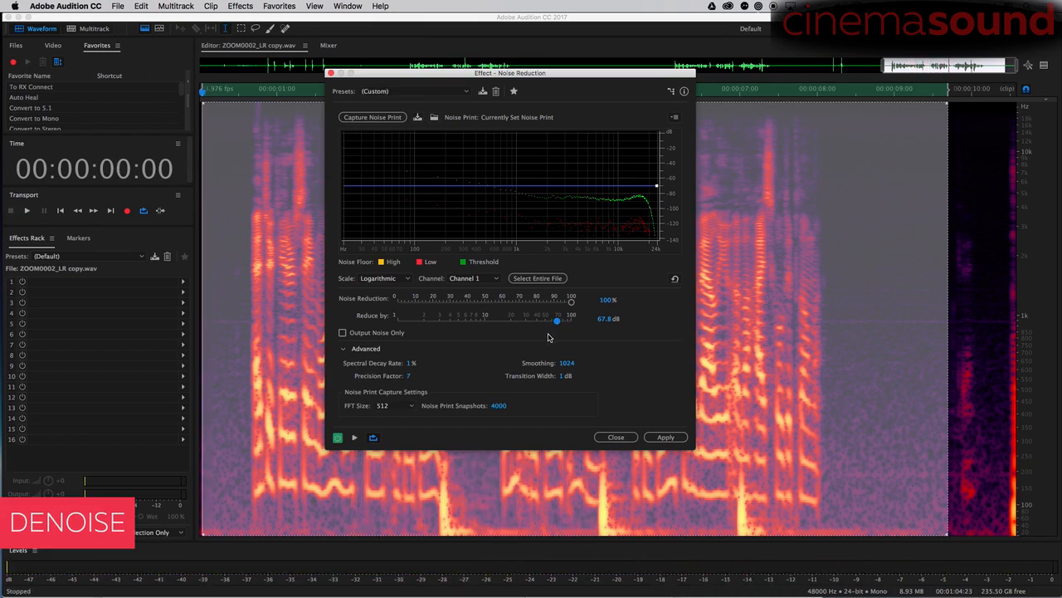
{"action": "left_click", "coordinate": [664, 438]}
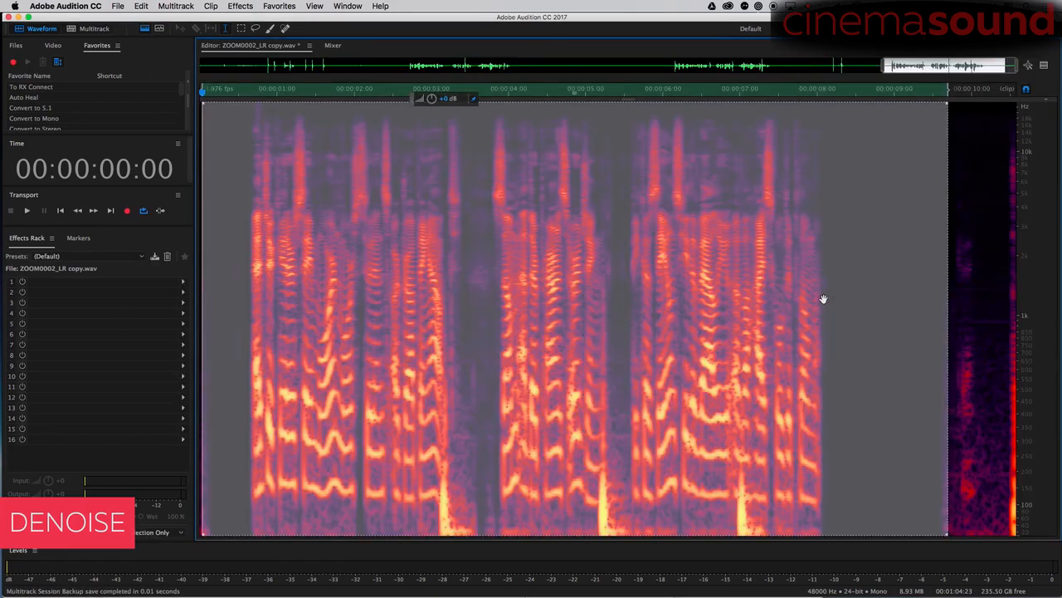
{"action": "left_click", "coordinate": [884, 264]}
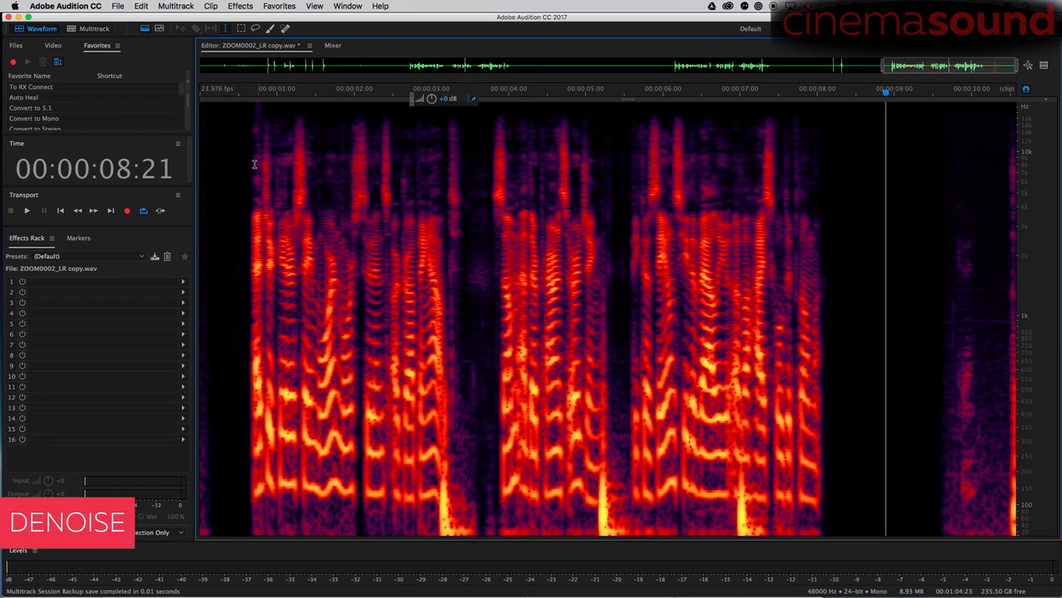
Reopen the Noise Reduction (process) effect, check its available presets and close it without applying
{"action": "left_click", "coordinate": [241, 6]}
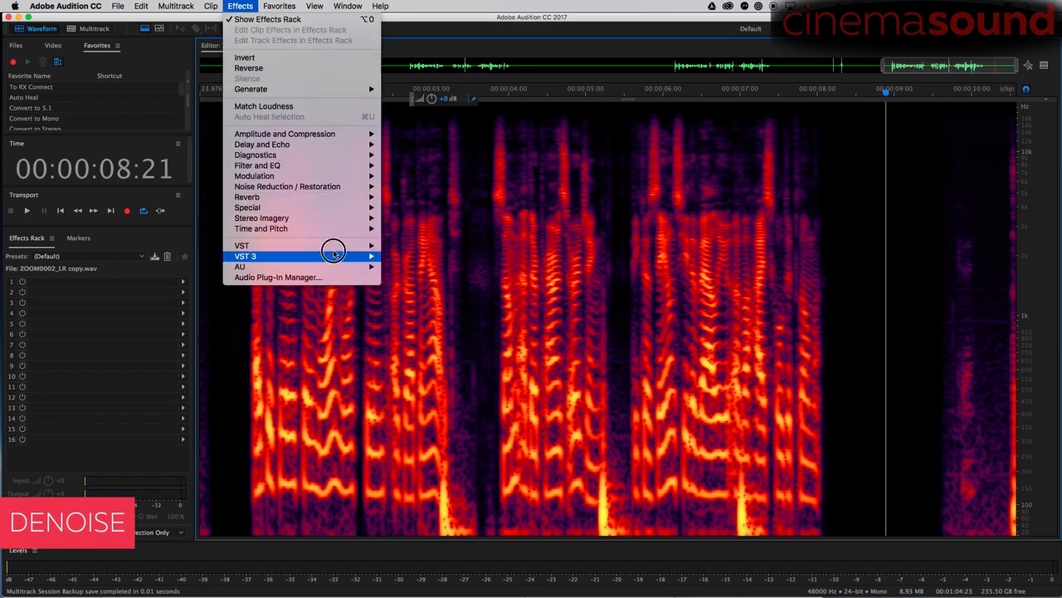
{"action": "mouse_move", "coordinate": [337, 188]}
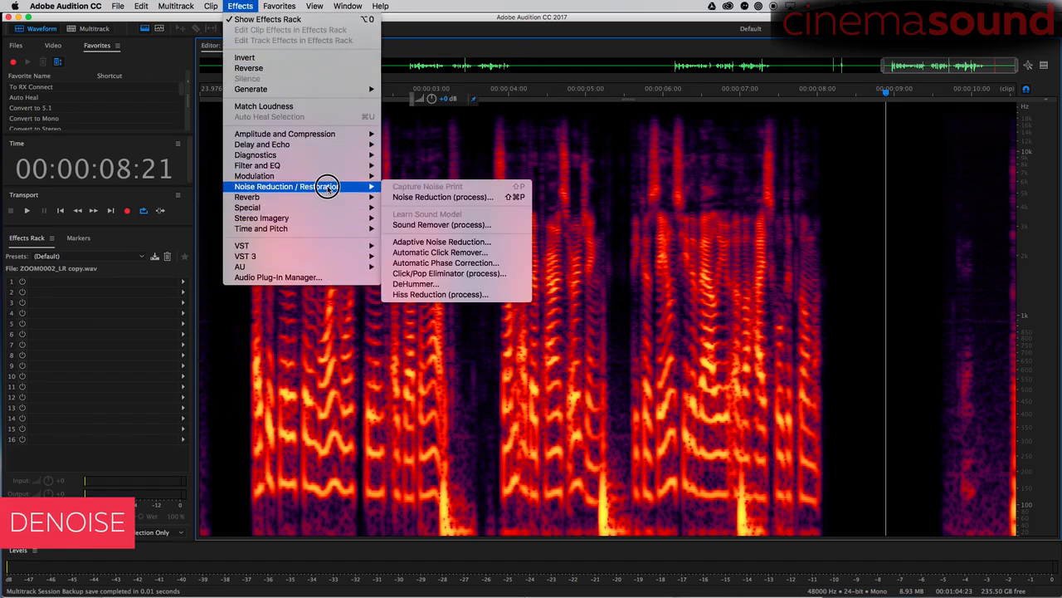
{"action": "left_click", "coordinate": [422, 197]}
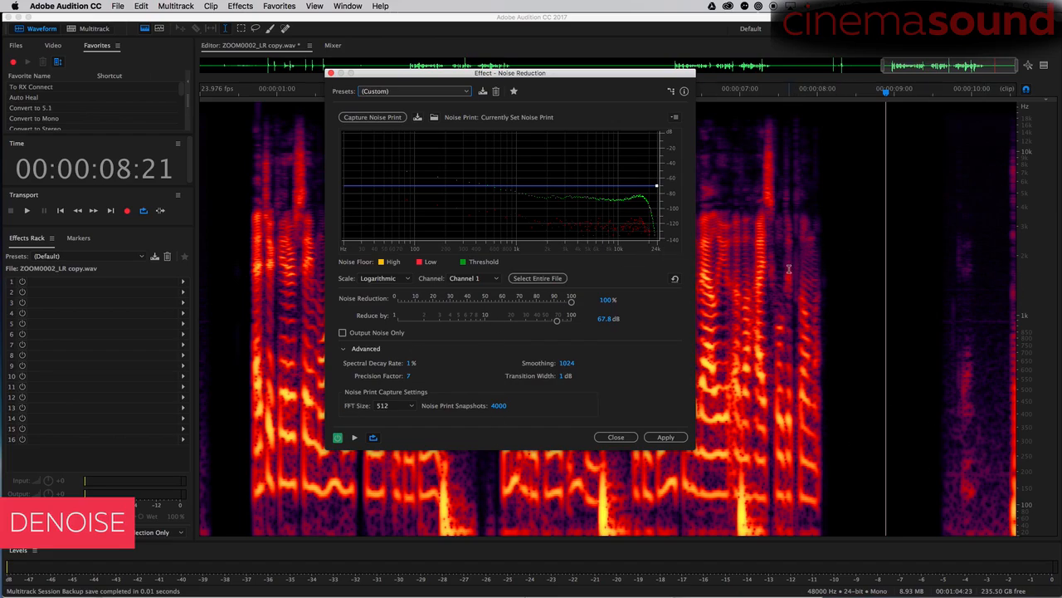
{"action": "left_click", "coordinate": [465, 91]}
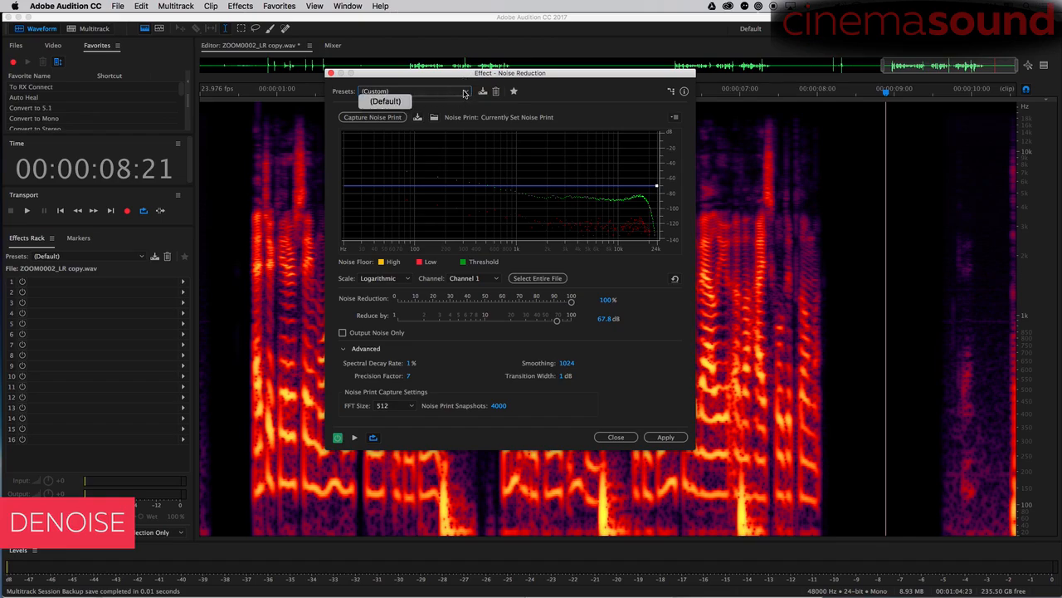
{"action": "left_click", "coordinate": [581, 93]}
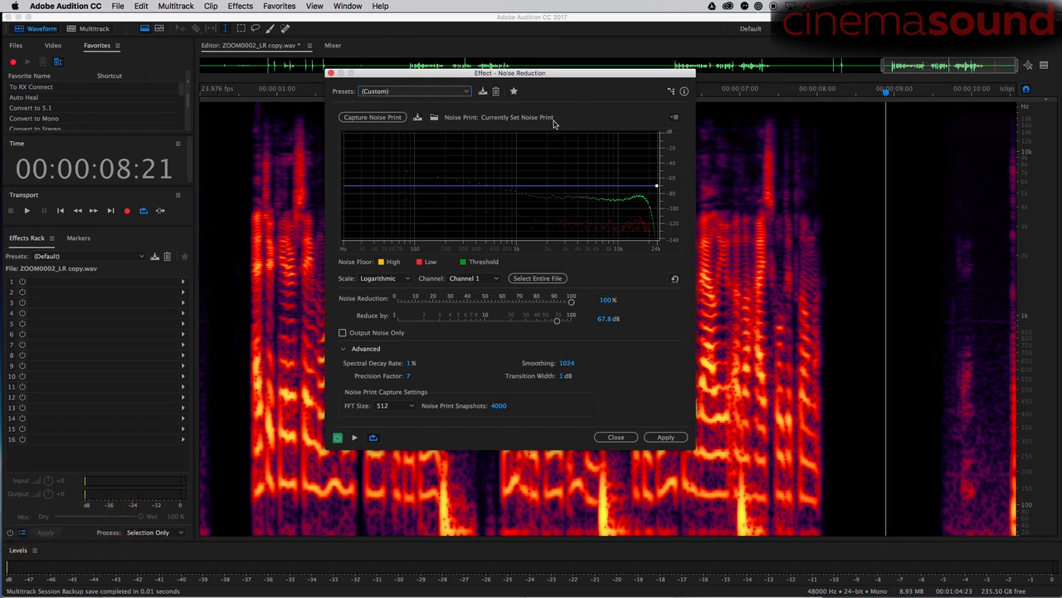
{"action": "left_click", "coordinate": [618, 437]}
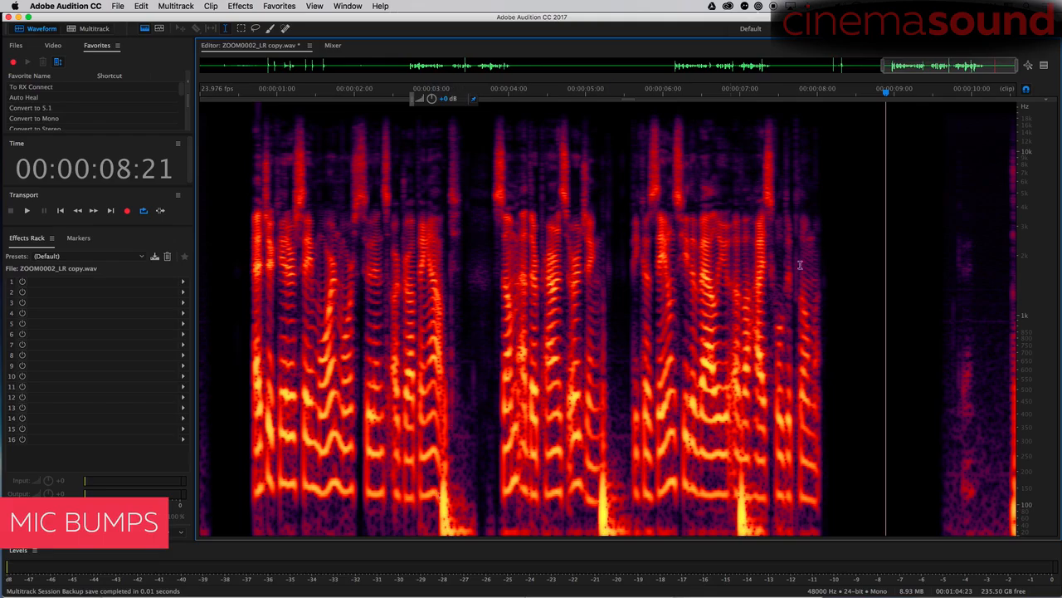
Look over the spectrogram and inspect the frequency ruler's scale and spectral resolution options without choosing one
{"action": "scroll", "coordinate": [724, 361], "scroll_direction": "up", "scroll_amount": 4}
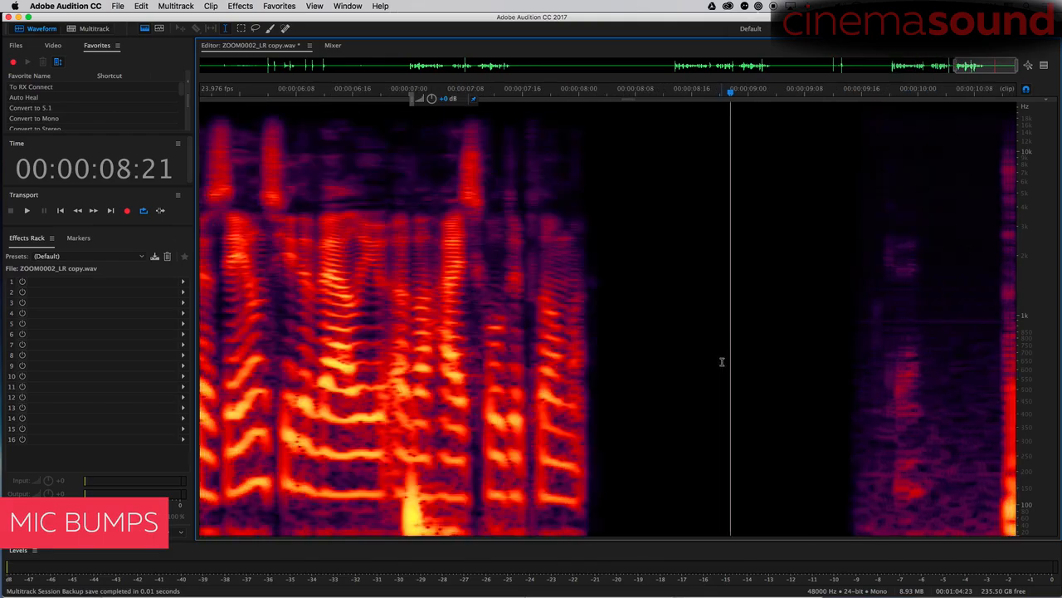
{"action": "scroll", "coordinate": [721, 365], "scroll_direction": "down", "scroll_amount": 5}
{"action": "scroll", "coordinate": [719, 366], "scroll_direction": "up", "scroll_amount": 2}
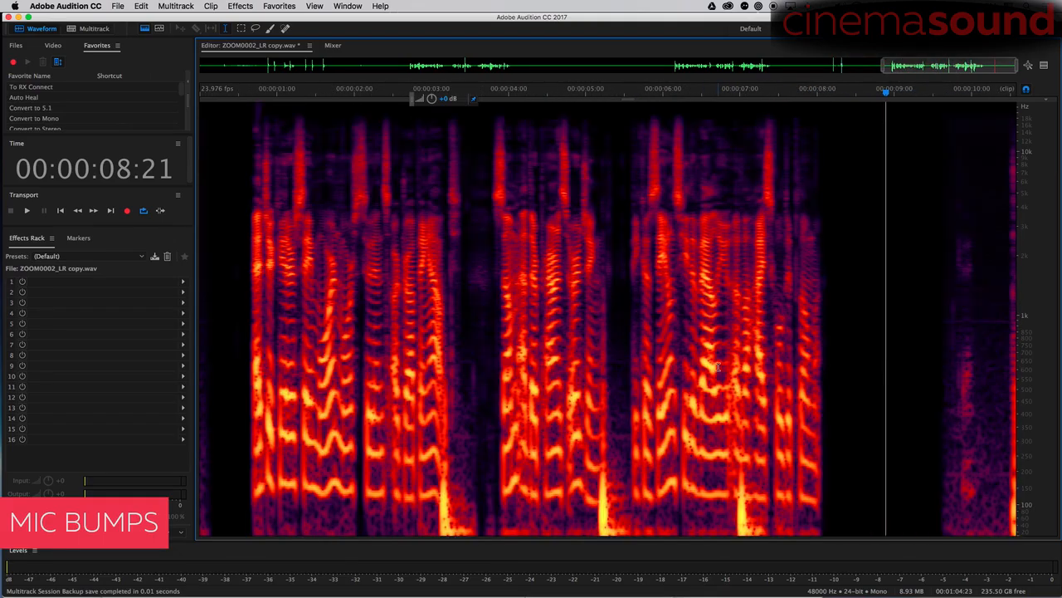
{"action": "right_click", "coordinate": [1042, 241]}
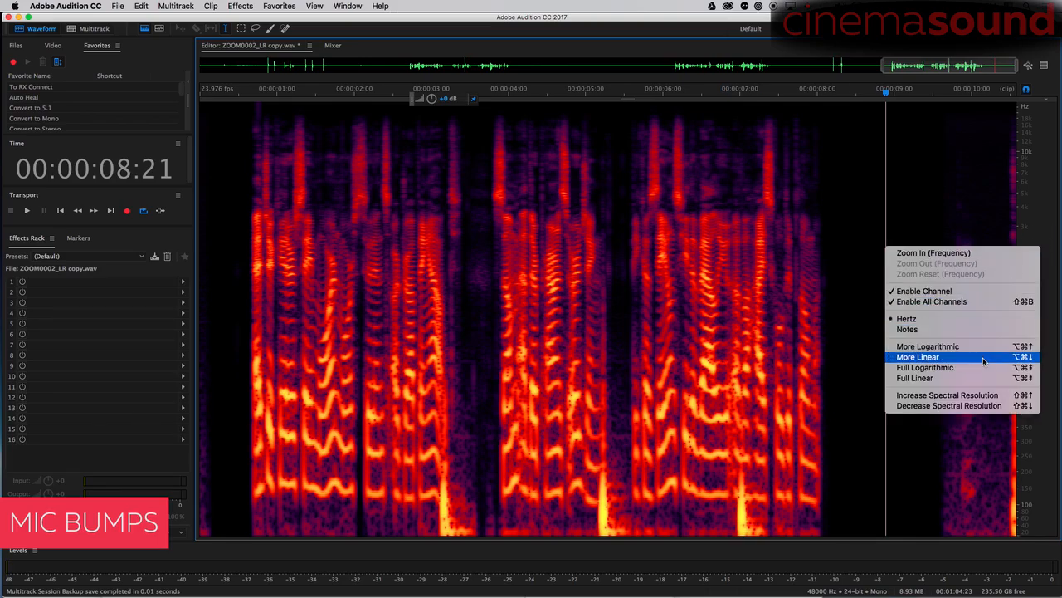
{"action": "left_click", "coordinate": [1049, 204]}
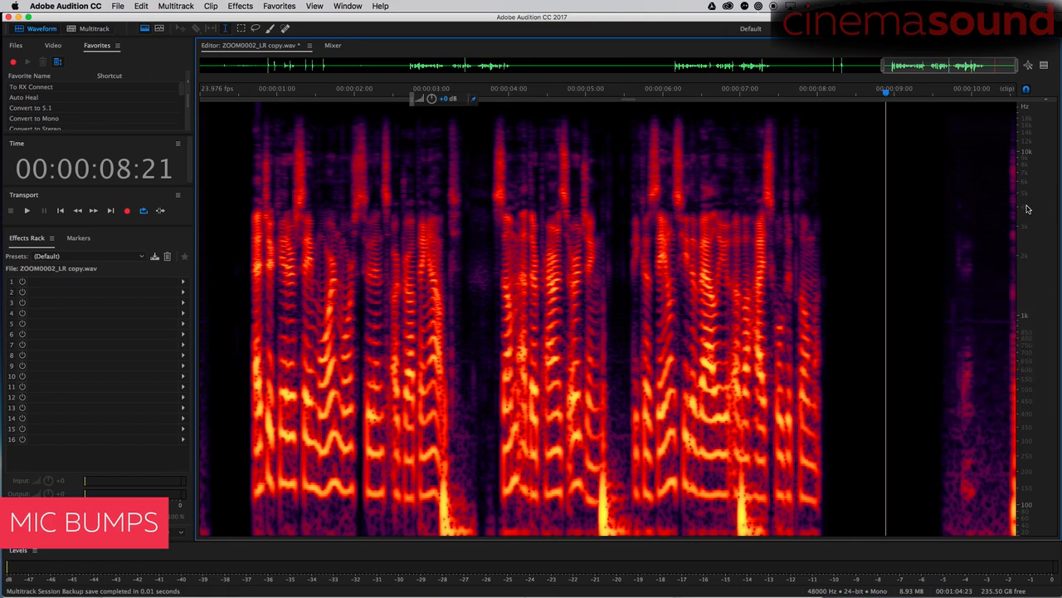
Shift the spectrogram's frequency scale from strongly logarithmic to linear and partway back toward logarithmic
{"action": "scroll", "coordinate": [1026, 209], "scroll_direction": "up", "scroll_amount": 3}
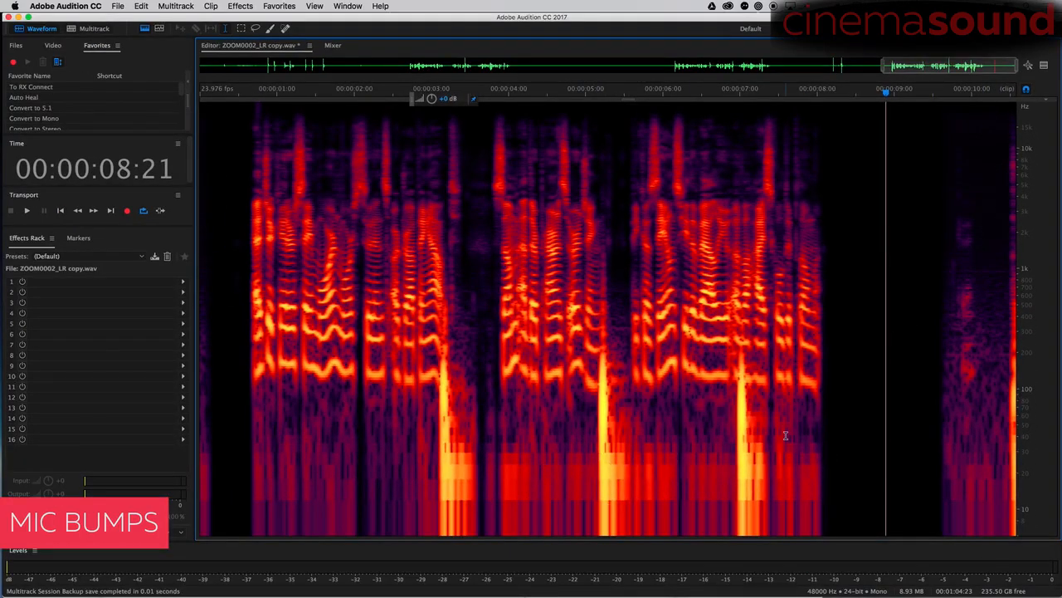
{"action": "key", "text": "alt+super+Up"}
{"action": "key", "text": "alt+super+Up"}
{"action": "key", "text": "alt+super+Up"}
{"action": "key", "text": "alt+super+Up"}
{"action": "key", "text": "alt+super+Up"}
{"action": "key", "text": "alt+super+Up"}
{"action": "key", "text": "alt+super+Up"}
{"action": "key", "text": "alt+super+Up"}
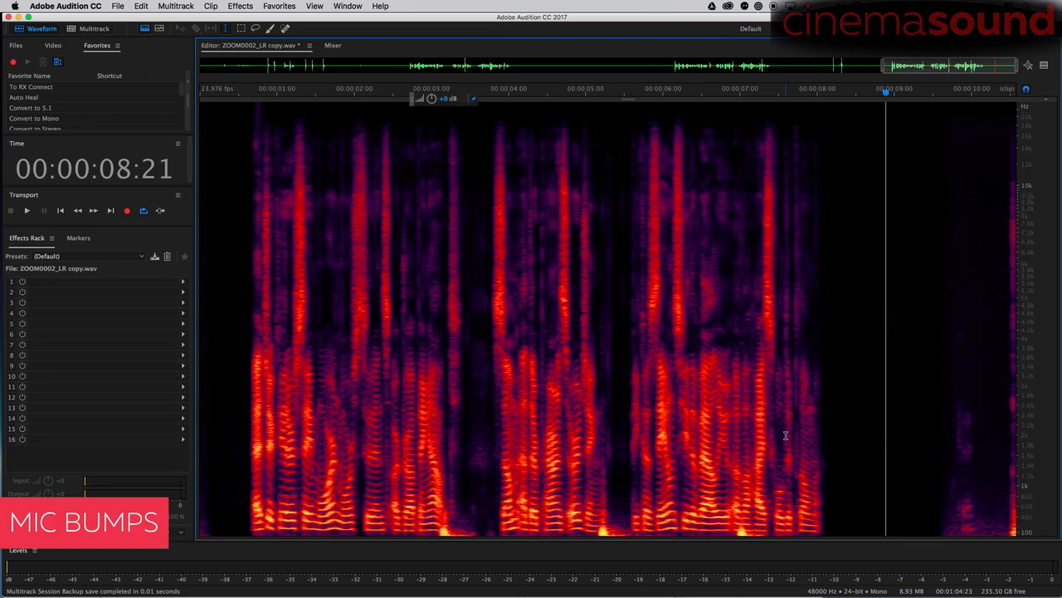
{"action": "key", "text": "alt+super+Up"}
{"action": "key", "text": "alt+super+Up"}
{"action": "key", "text": "alt+super+Up"}
{"action": "key", "text": "alt+super+Up"}
{"action": "key", "text": "alt+super+Up"}
{"action": "key", "text": "alt+super+Up"}
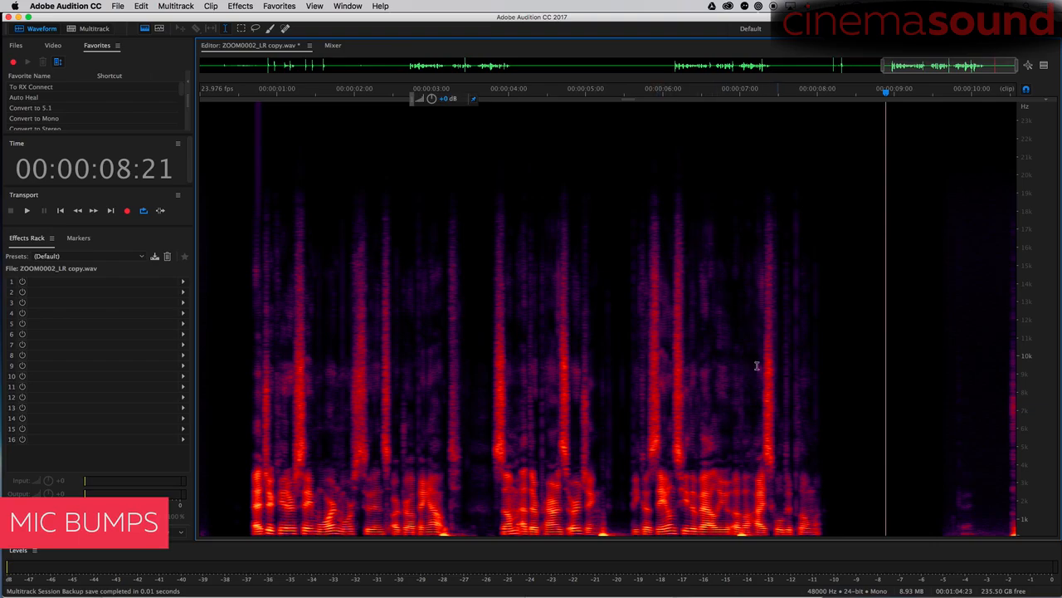
{"action": "scroll", "coordinate": [855, 416], "scroll_direction": "up", "scroll_amount": 10}
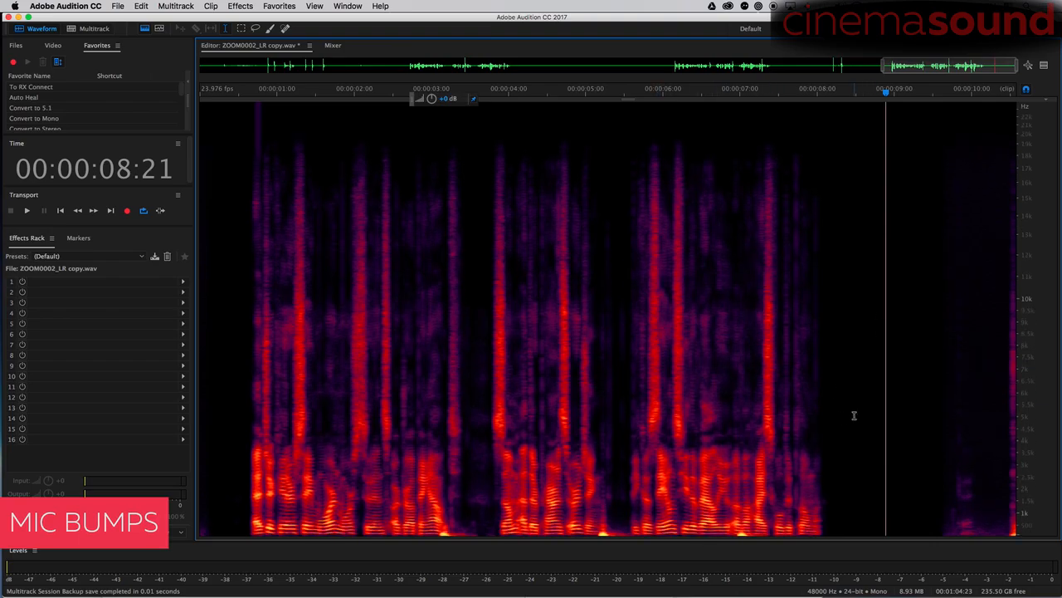
{"action": "scroll", "coordinate": [854, 415], "scroll_direction": "up", "scroll_amount": 3}
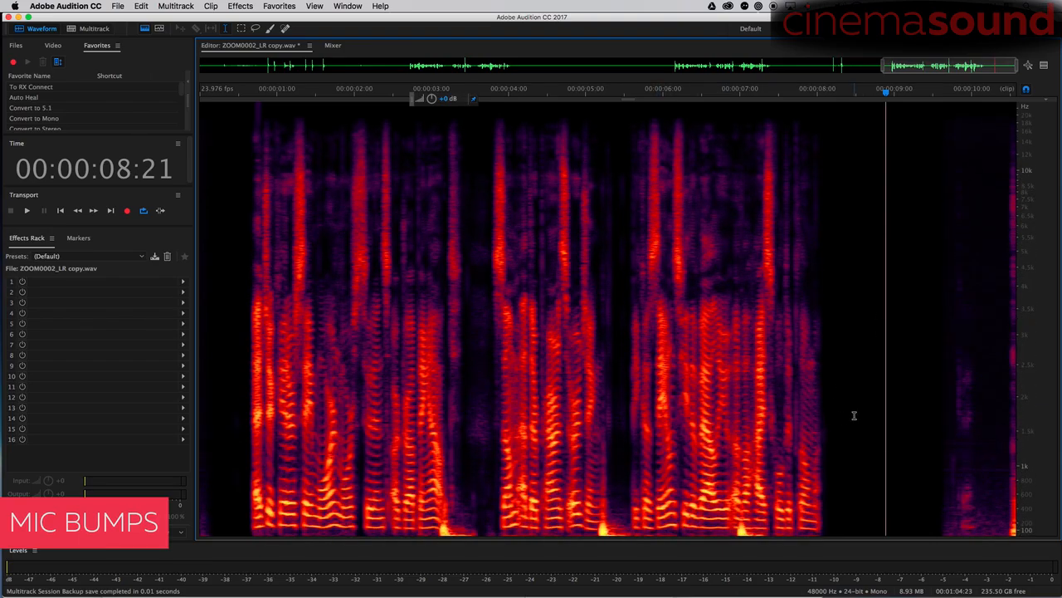
Increase the spectral resolution to 16384 and lower it to 2048 to compare the spectrogram detail
{"action": "right_click", "coordinate": [1039, 189]}
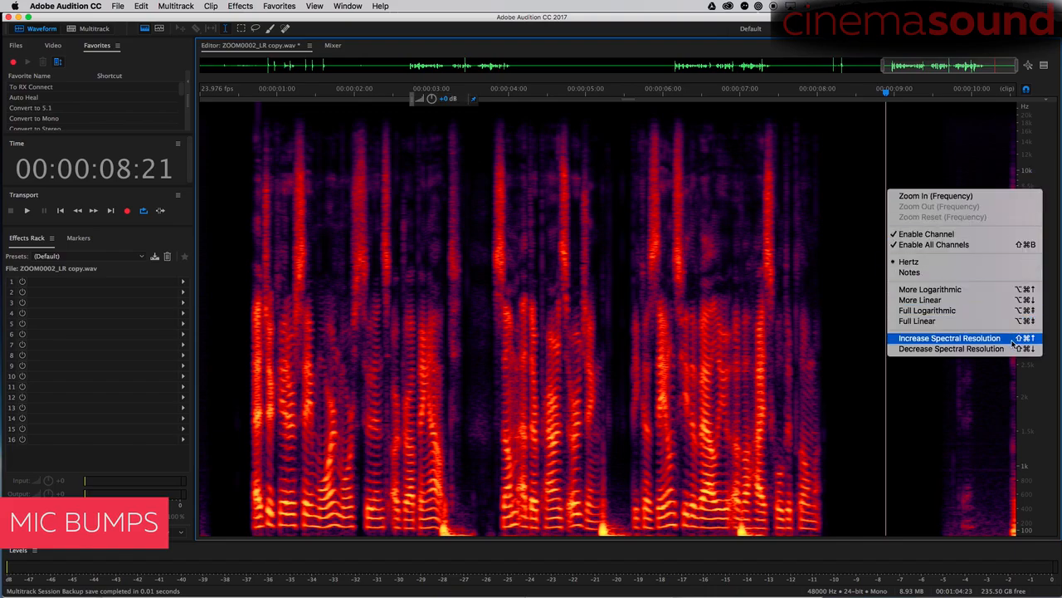
{"action": "left_click", "coordinate": [712, 279]}
{"action": "key", "text": "shift+super+Up"}
{"action": "key", "text": "shift+super+Up"}
{"action": "key", "text": "shift+super+Up"}
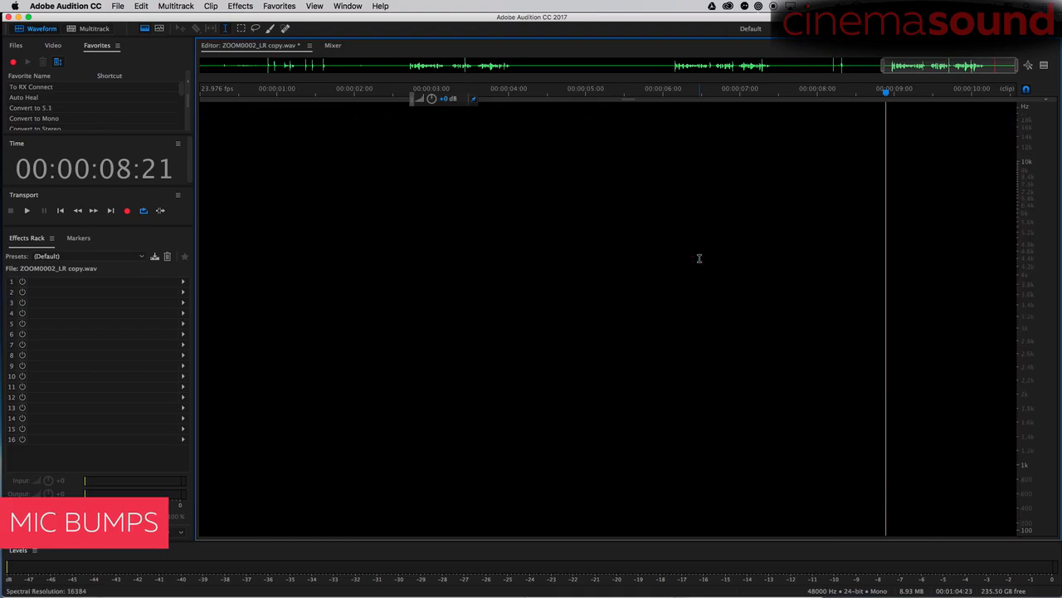
{"action": "key", "text": "shift+super+Down"}
{"action": "key", "text": "shift+super+Down"}
{"action": "key", "text": "shift+super+Down"}
{"action": "key", "text": "shift+super+Down"}
{"action": "key", "text": "shift+super+Down"}
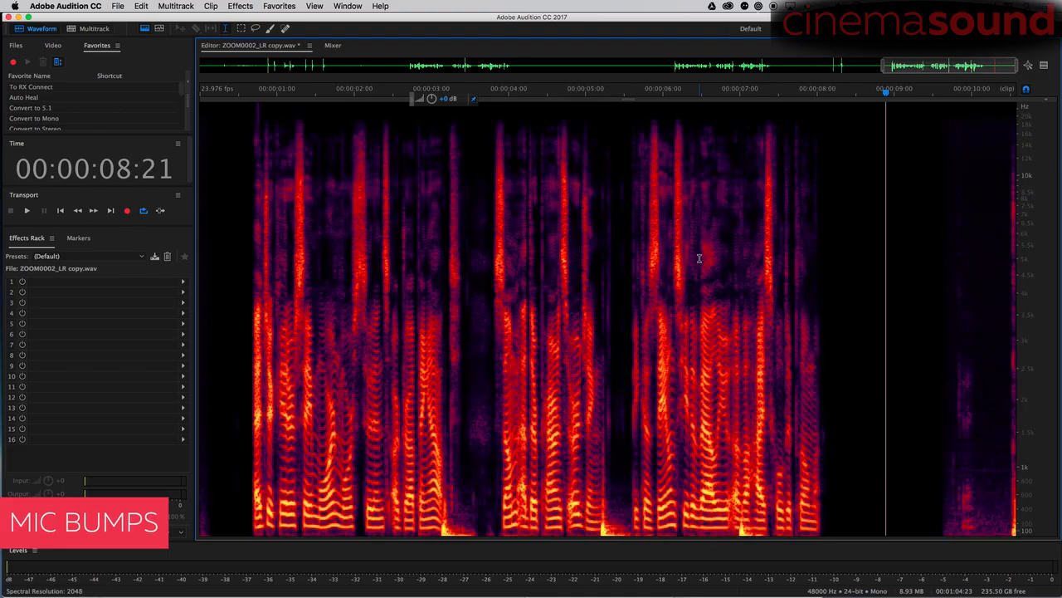
Compare the spectrogram at spectral resolutions of 1024, 8192 and 512, ending at 2048
{"action": "key", "text": "shift+super+Up"}
{"action": "key", "text": "shift+super+Up"}
{"action": "key", "text": "shift+super+Up"}
{"action": "key", "text": "shift+super+Up"}
{"action": "key", "text": "shift+super+Up"}
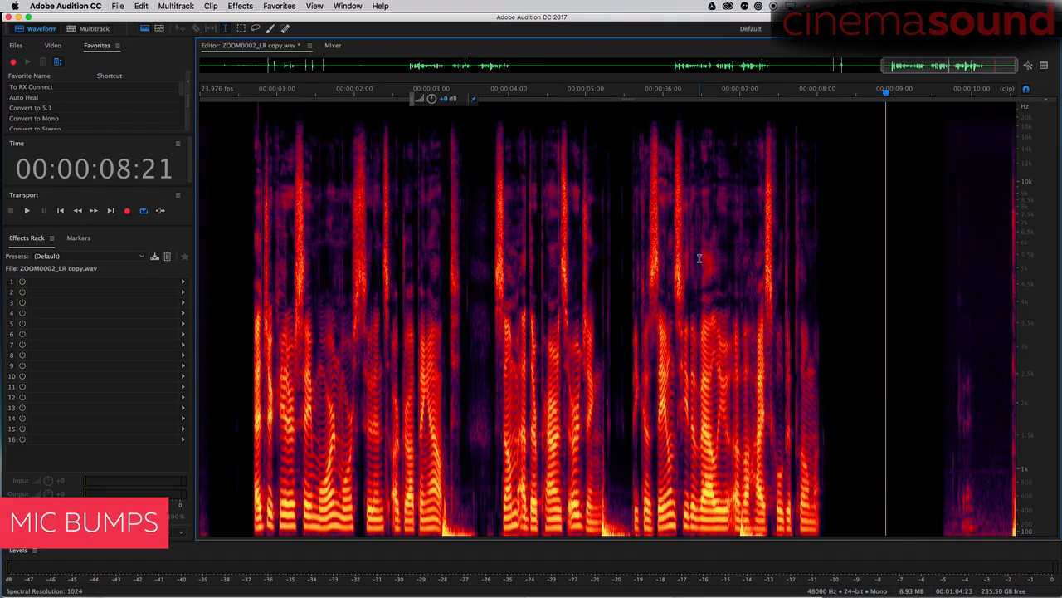
{"action": "key", "text": "shift+super+Down"}
{"action": "key", "text": "shift+super+Down"}
{"action": "key", "text": "shift+super+Down"}
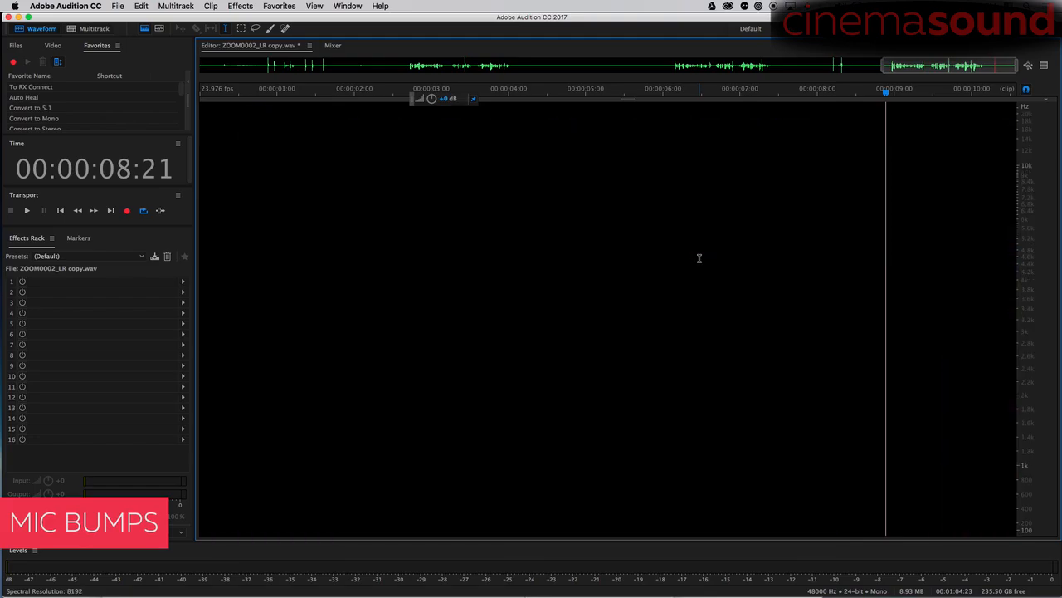
{"action": "key", "text": "shift+super+Down"}
{"action": "key", "text": "shift+super+Down"}
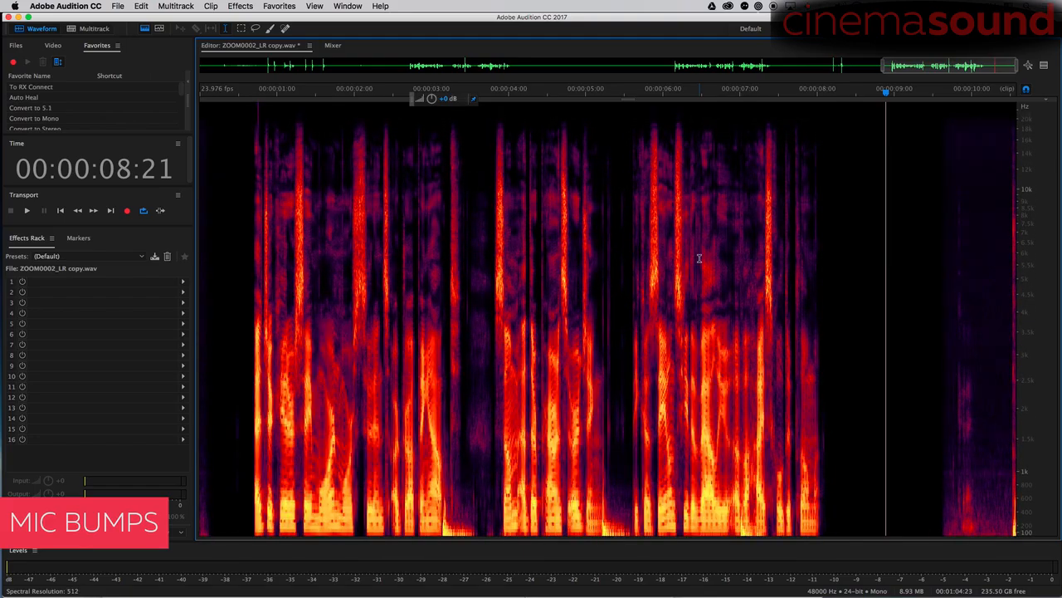
{"action": "key", "text": "shift+super+Up"}
{"action": "key", "text": "shift+super+Up"}
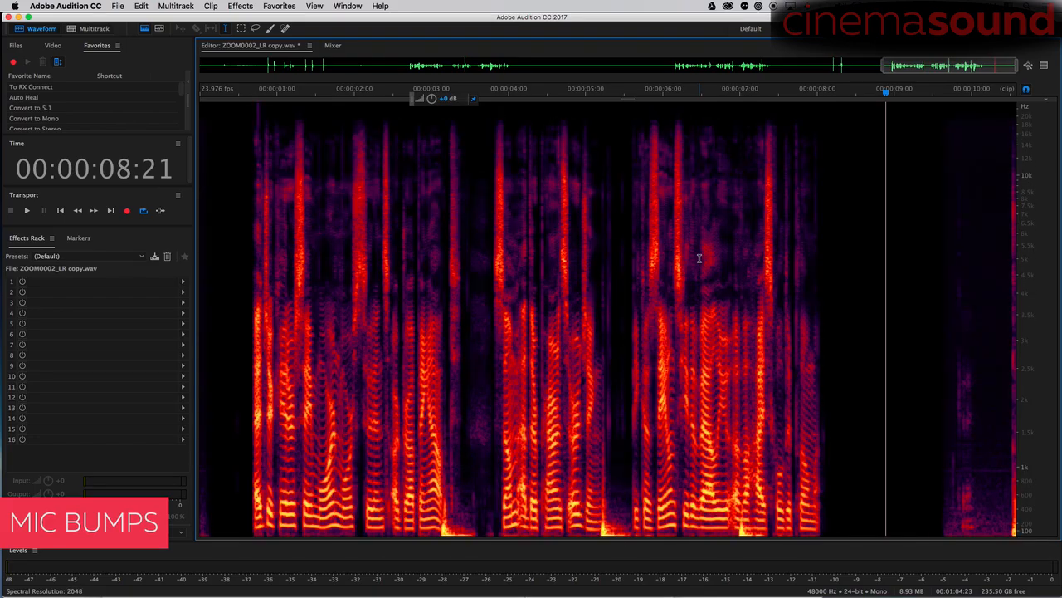
Make the frequency scale more logarithmic to enlarge the low frequencies and raise the spectral resolution to 8192
{"action": "key", "text": "alt+super+Up"}
{"action": "key", "text": "alt+super+Up"}
{"action": "key", "text": "alt+super+Up"}
{"action": "key", "text": "alt+super+Up"}
{"action": "key", "text": "alt+super+Up"}
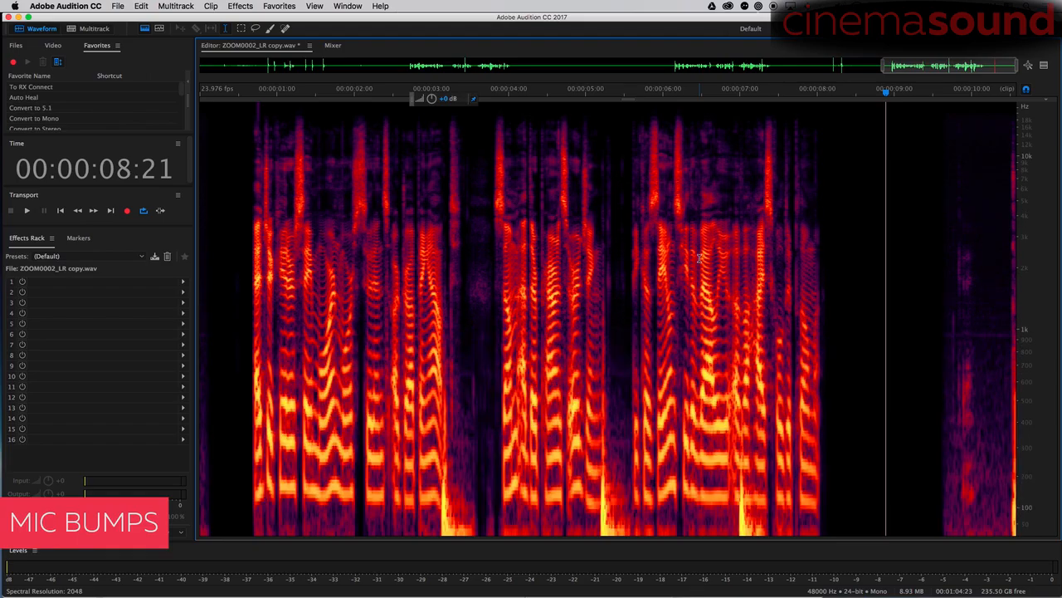
{"action": "key", "text": "alt+super+Up"}
{"action": "key", "text": "alt+super+Up"}
{"action": "key", "text": "alt+super+Up"}
{"action": "key", "text": "shift+super+Up"}
{"action": "key", "text": "shift+super+Up"}
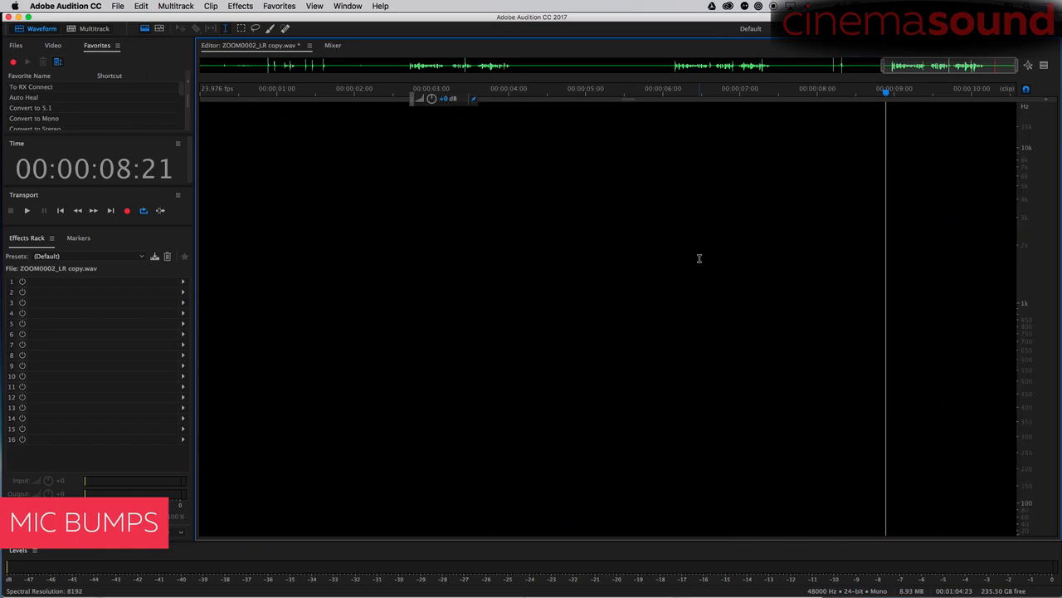
Set the spectral resolution to 4096 and place the playhead at 00:00:02:14
{"action": "key", "text": "shift+super+Down"}
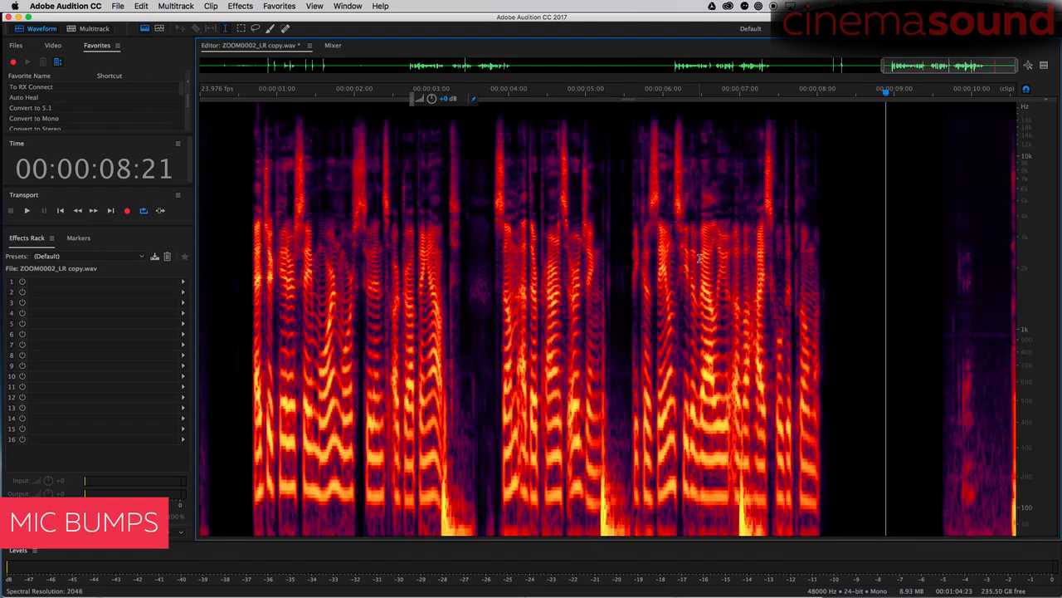
{"action": "key", "text": "shift+super+Up"}
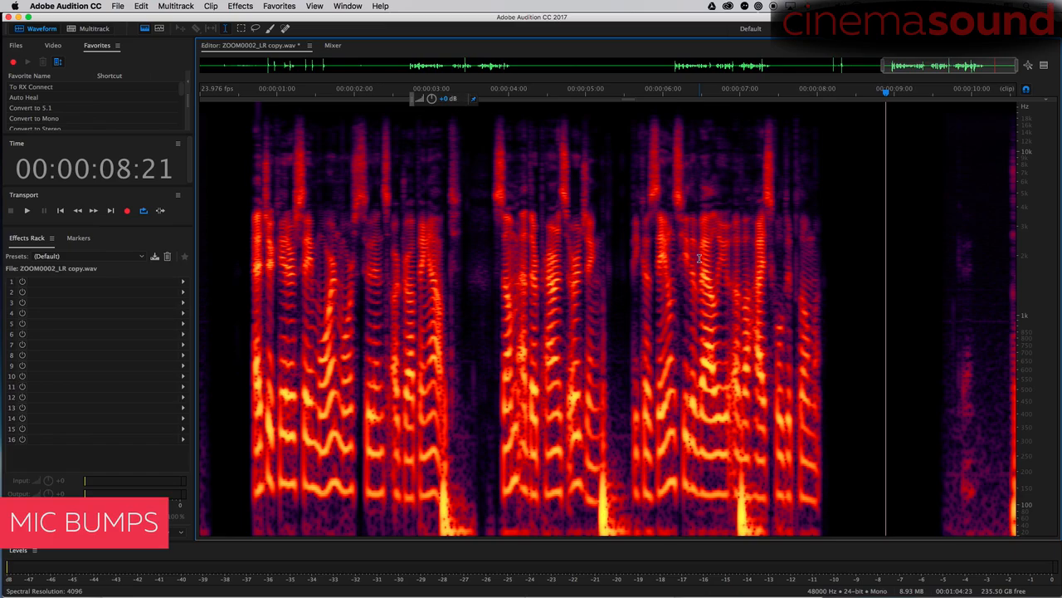
{"action": "left_click", "coordinate": [399, 304]}
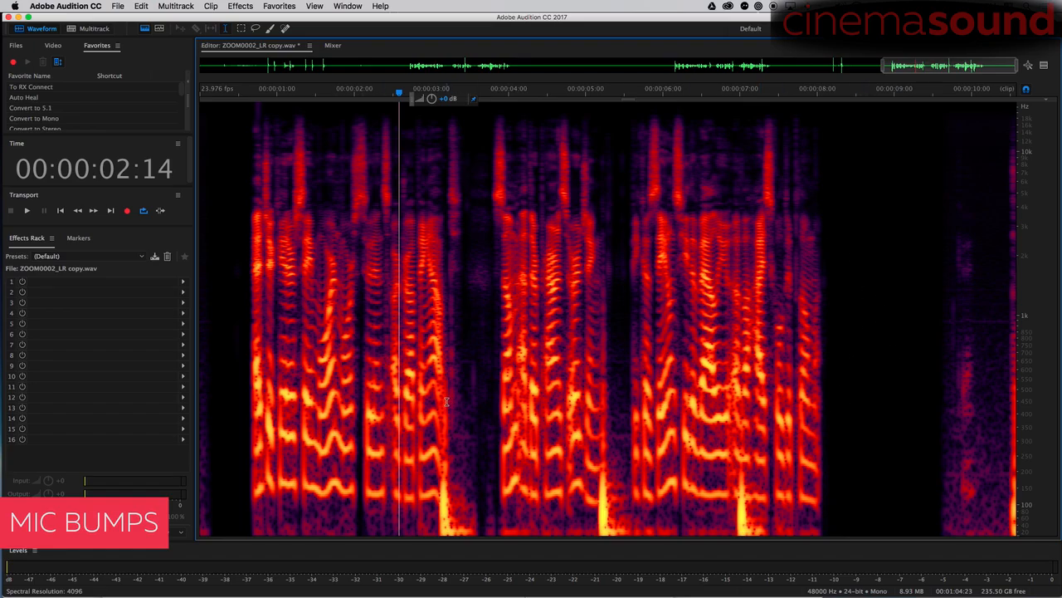
{"action": "key", "text": "="}
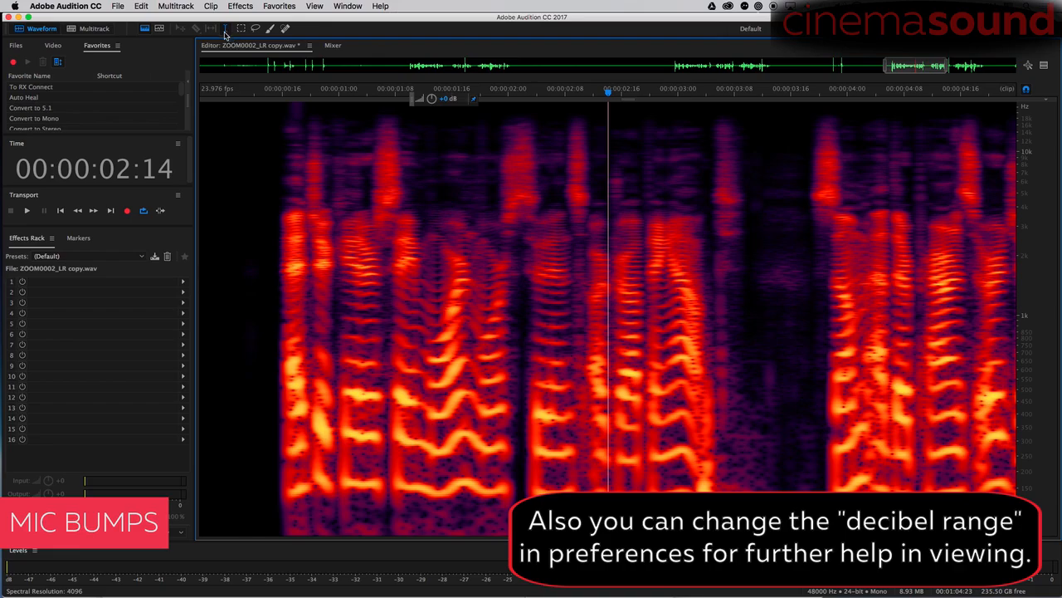
Try several time-range selections across the spectrogram with the Time Selection tool and clear them at 00:00:01:16
{"action": "left_click_drag", "start_coordinate": [477, 256], "coordinate": [644, 302]}
{"action": "left_click_drag", "start_coordinate": [820, 300], "coordinate": [911, 305]}
{"action": "left_click_drag", "start_coordinate": [667, 304], "coordinate": [607, 301]}
{"action": "left_click", "coordinate": [453, 225]}
Try two rectangular frequency selections over the speech with the Marquee Selection tool and clear them at 00:00:03:15
{"action": "left_click", "coordinate": [241, 29]}
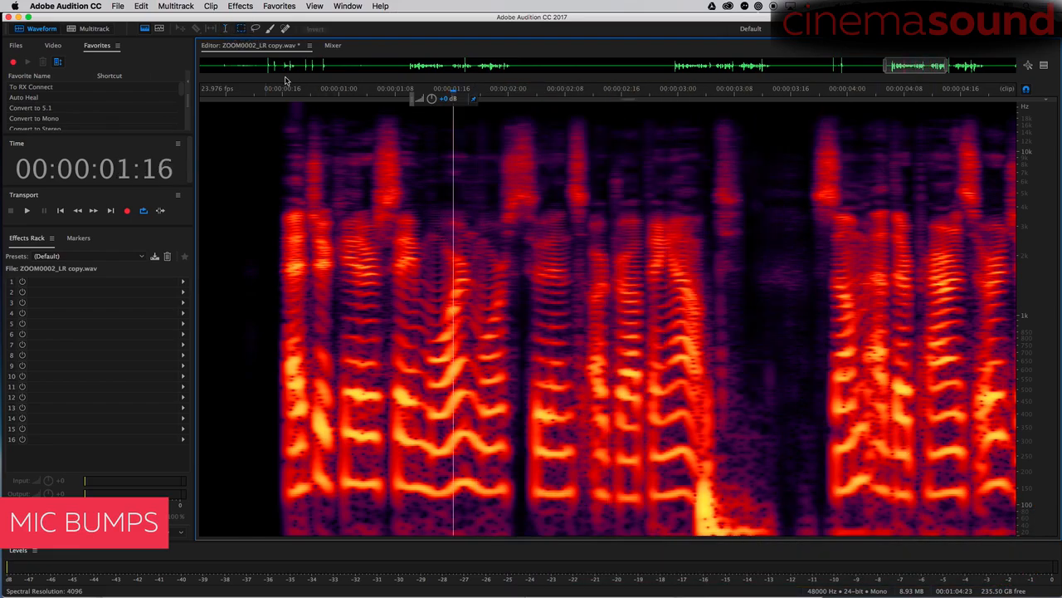
{"action": "left_click_drag", "start_coordinate": [404, 221], "coordinate": [577, 406]}
{"action": "left_click", "coordinate": [707, 347]}
{"action": "left_click_drag", "start_coordinate": [613, 232], "coordinate": [756, 360]}
{"action": "left_click", "coordinate": [788, 332]}
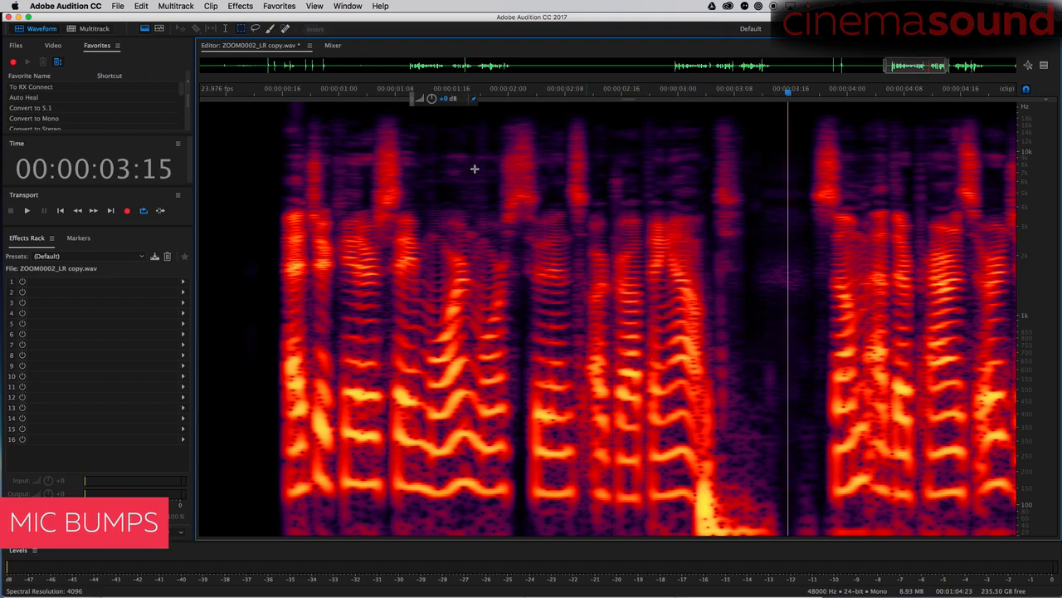
Try a freeform Lasso selection over the speech starting at 00:00:01:18 and clear it
{"action": "key", "text": "d"}
{"action": "mouse_move", "coordinate": [540, 294]}
{"action": "left_mouse_down"}
{"action": "mouse_move", "coordinate": [474, 321]}
{"action": "mouse_move", "coordinate": [795, 309]}
{"action": "left_mouse_up"}
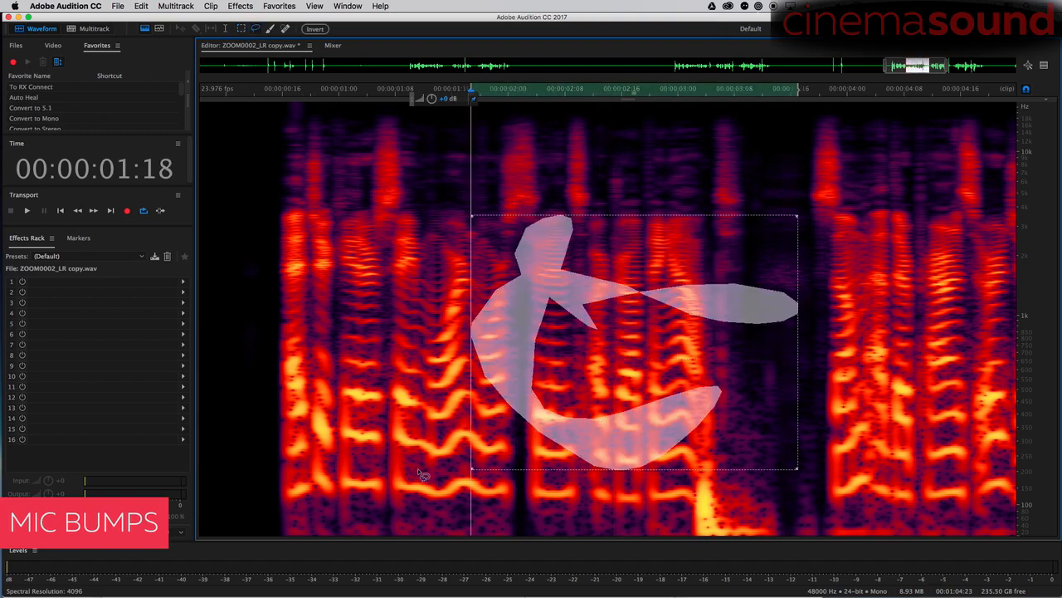
{"action": "left_click", "coordinate": [370, 228]}
Try the Paintbrush Selection tool at 41 px and 50 opacity with a long stroke over the speech and a single dab near 00:00:00:21
{"action": "left_click", "coordinate": [270, 30]}
{"action": "mouse_move", "coordinate": [433, 237]}
{"action": "left_mouse_down"}
{"action": "mouse_move", "coordinate": [460, 275]}
{"action": "mouse_move", "coordinate": [684, 396]}
{"action": "mouse_move", "coordinate": [588, 244]}
{"action": "mouse_move", "coordinate": [763, 227]}
{"action": "mouse_move", "coordinate": [900, 348]}
{"action": "mouse_move", "coordinate": [882, 207]}
{"action": "mouse_move", "coordinate": [901, 227]}
{"action": "mouse_move", "coordinate": [901, 293]}
{"action": "left_mouse_up"}
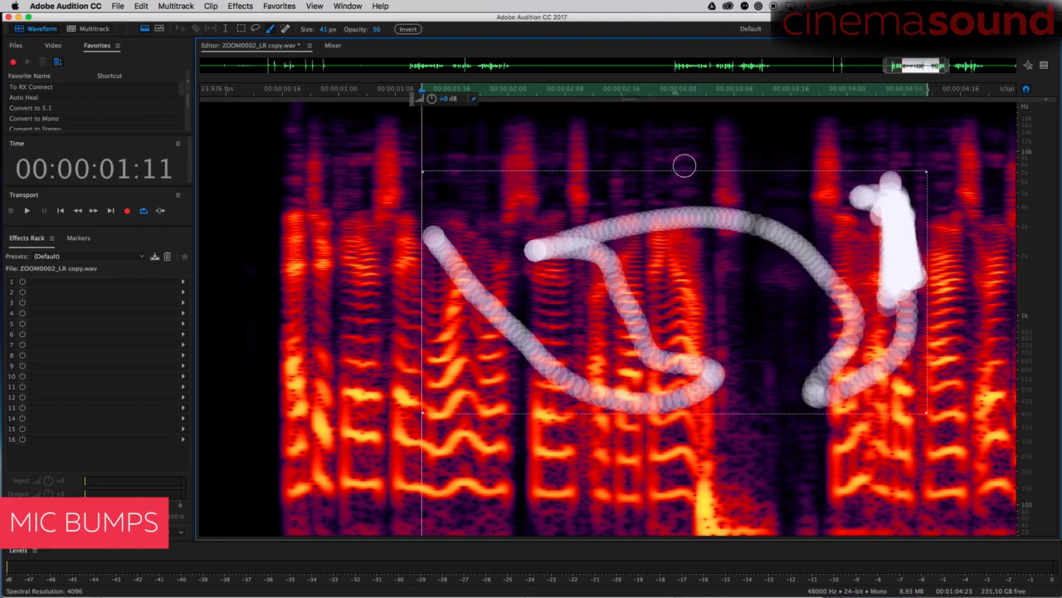
{"action": "left_click", "coordinate": [332, 154]}
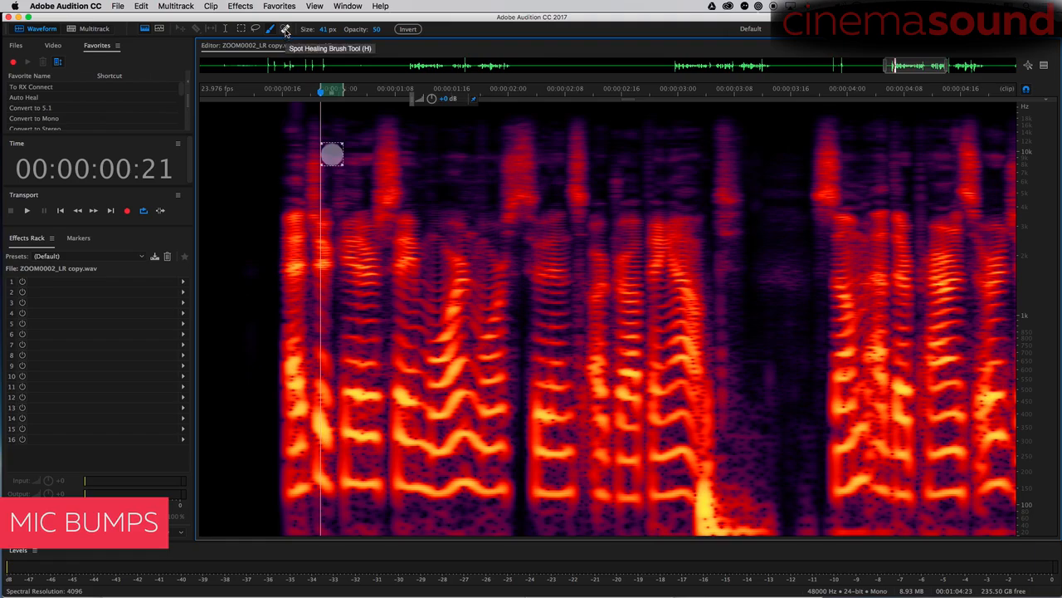
Marquee-select a narrow band just above 1 kHz, clear it, and draw a larger rectangle from 00:00:01:09 to about 00:00:03:04
{"action": "left_click", "coordinate": [240, 31]}
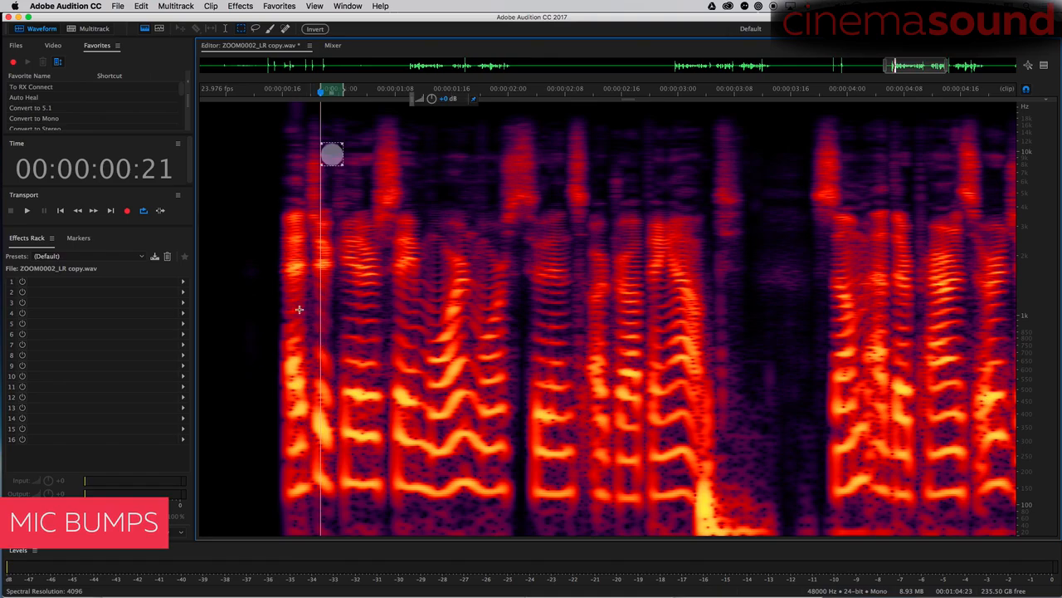
{"action": "left_click_drag", "start_coordinate": [219, 300], "coordinate": [1018, 309]}
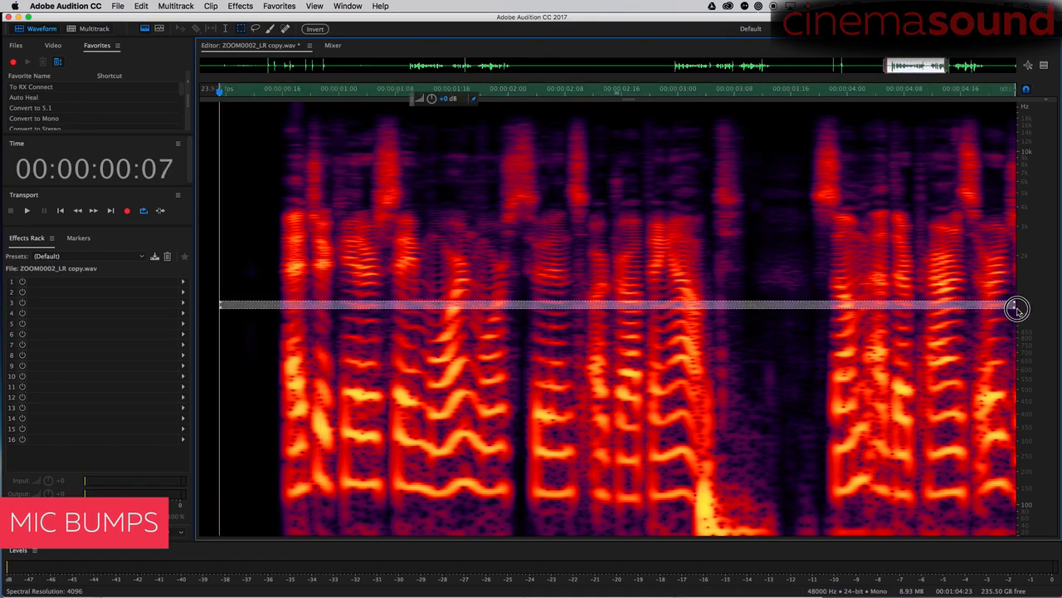
{"action": "left_click", "coordinate": [268, 285]}
{"action": "left_click", "coordinate": [281, 288]}
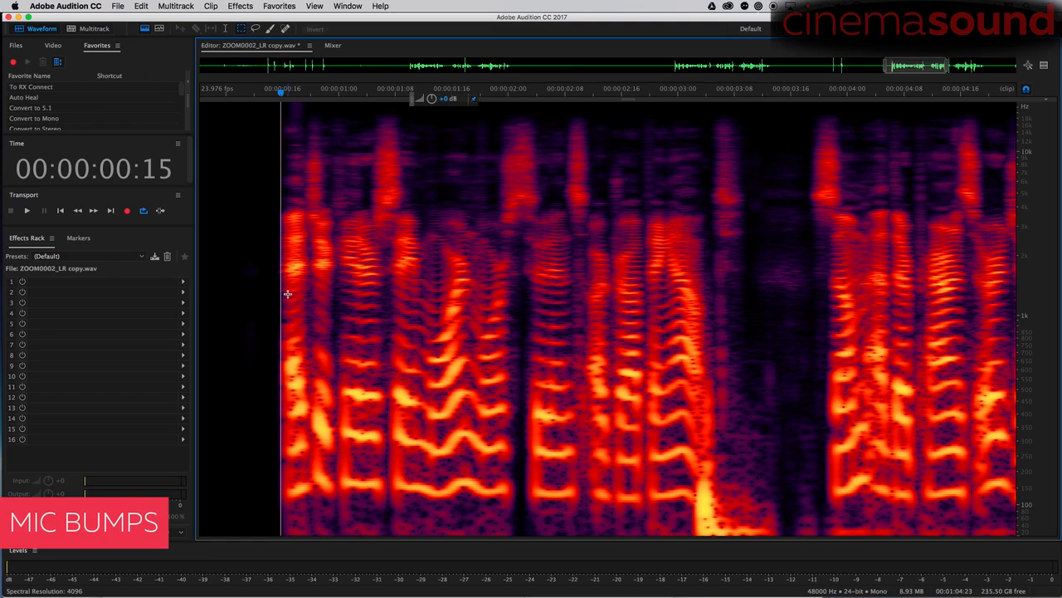
{"action": "left_click", "coordinate": [241, 28]}
{"action": "left_click_drag", "start_coordinate": [405, 243], "coordinate": [711, 421]}
Lasso a freeform area from about 00:00:02:02, subtract parts from it and add another area above it
{"action": "left_click", "coordinate": [258, 30]}
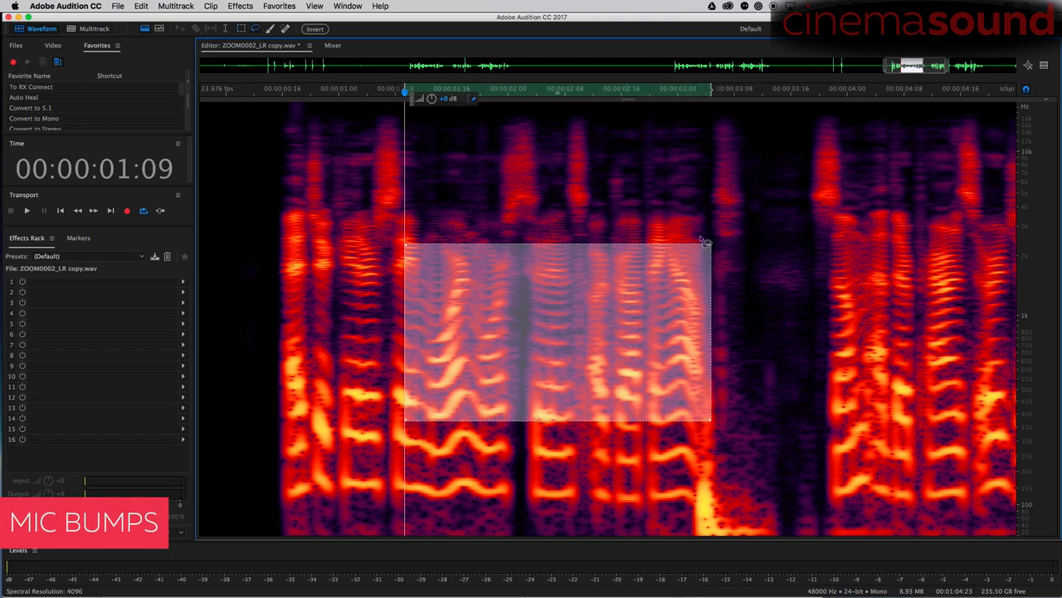
{"action": "left_click", "coordinate": [699, 295]}
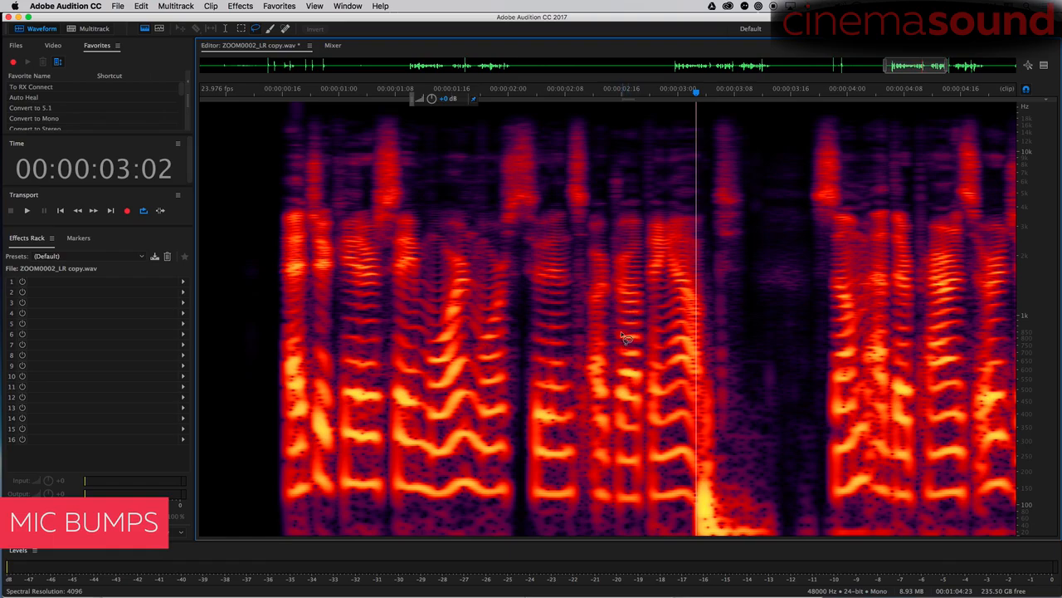
{"action": "mouse_move", "coordinate": [620, 332]}
{"action": "left_mouse_down"}
{"action": "mouse_move", "coordinate": [626, 311]}
{"action": "mouse_move", "coordinate": [640, 428]}
{"action": "mouse_move", "coordinate": [565, 315]}
{"action": "mouse_move", "coordinate": [620, 336]}
{"action": "left_mouse_up"}
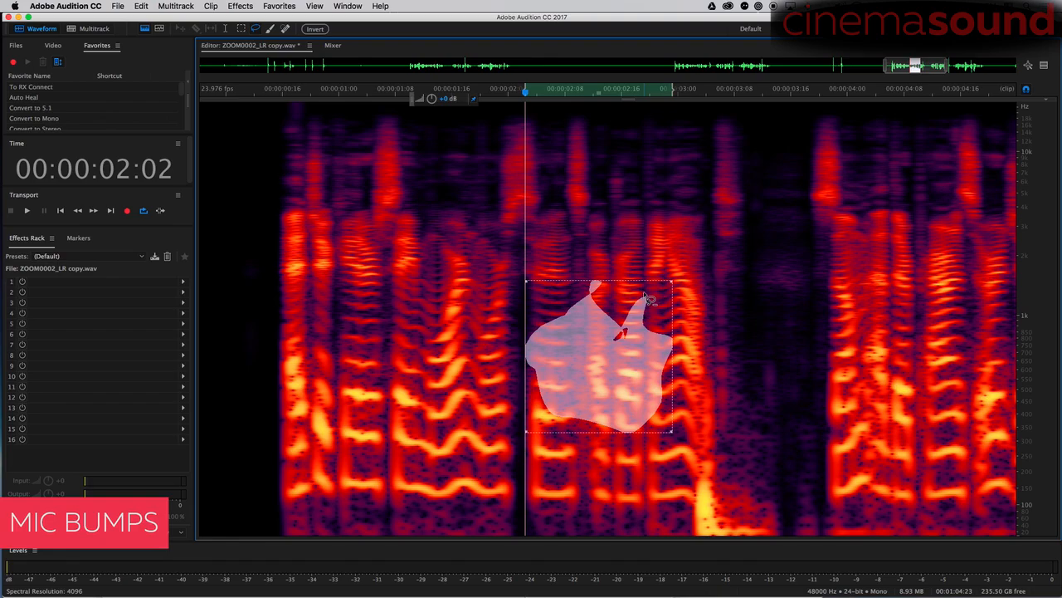
{"action": "mouse_move", "coordinate": [654, 294]}
{"action": "left_mouse_down"}
{"action": "mouse_move", "coordinate": [628, 301]}
{"action": "mouse_move", "coordinate": [659, 348]}
{"action": "mouse_move", "coordinate": [652, 286]}
{"action": "left_mouse_up"}
{"action": "mouse_move", "coordinate": [591, 354]}
{"action": "left_mouse_down"}
{"action": "mouse_move", "coordinate": [580, 354]}
{"action": "mouse_move", "coordinate": [623, 375]}
{"action": "left_mouse_up"}
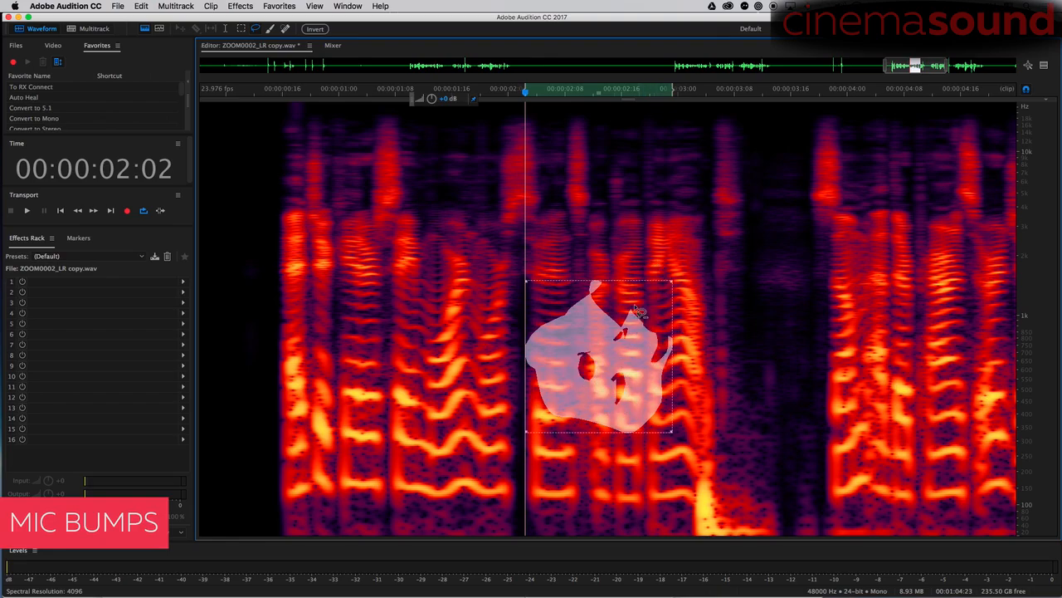
{"action": "mouse_move", "coordinate": [631, 304]}
{"action": "left_mouse_down"}
{"action": "mouse_move", "coordinate": [657, 301]}
{"action": "mouse_move", "coordinate": [666, 232]}
{"action": "mouse_move", "coordinate": [624, 283]}
{"action": "left_mouse_up"}
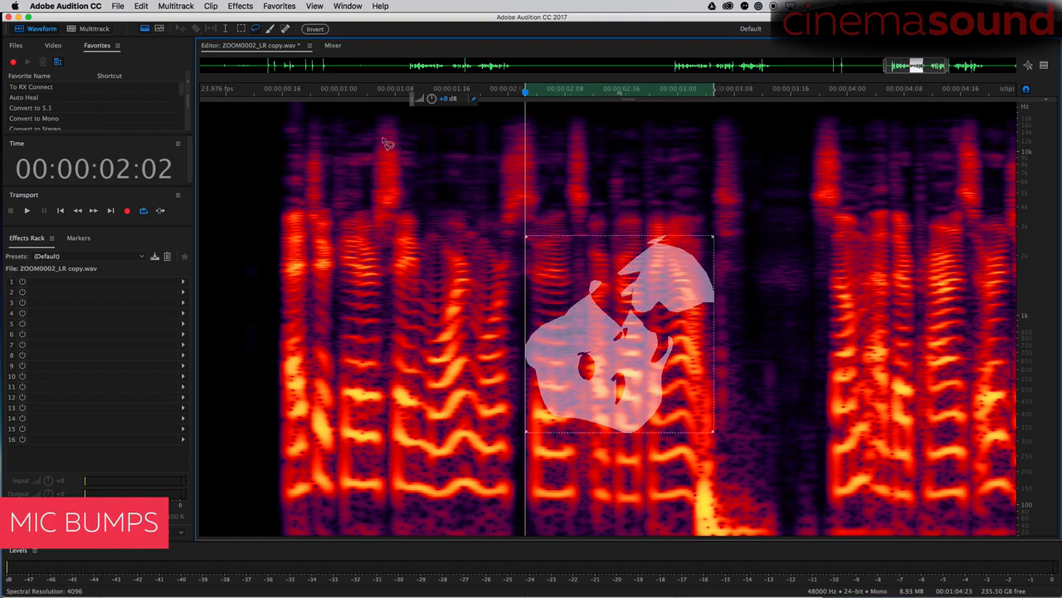
Try a series of rectangular marquee selections over the speech from about 00:00:02:00 and clear them at 00:00:02:15
{"action": "left_click", "coordinate": [242, 30]}
{"action": "mouse_move", "coordinate": [525, 237]}
{"action": "left_mouse_down"}
{"action": "mouse_move", "coordinate": [491, 279]}
{"action": "mouse_move", "coordinate": [509, 285]}
{"action": "left_mouse_up"}
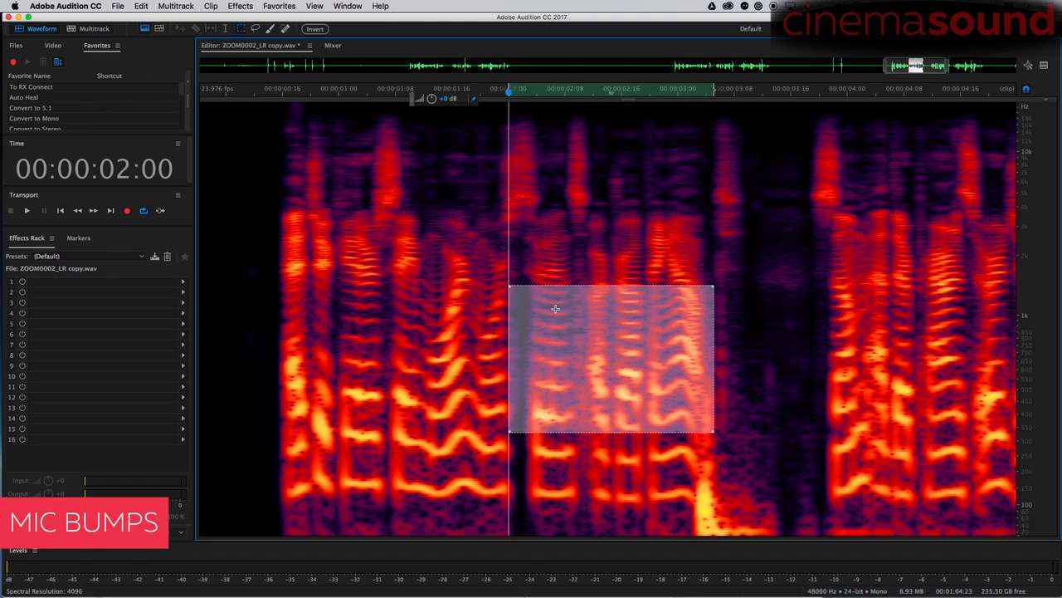
{"action": "left_click_drag", "start_coordinate": [547, 244], "coordinate": [604, 325]}
{"action": "left_click_drag", "start_coordinate": [633, 225], "coordinate": [685, 343]}
{"action": "mouse_move", "coordinate": [845, 228]}
{"action": "left_mouse_down"}
{"action": "mouse_move", "coordinate": [704, 297]}
{"action": "mouse_move", "coordinate": [678, 335]}
{"action": "left_mouse_up"}
{"action": "left_click_drag", "start_coordinate": [516, 271], "coordinate": [607, 389]}
{"action": "mouse_move", "coordinate": [609, 253]}
{"action": "left_mouse_down"}
{"action": "mouse_move", "coordinate": [740, 311]}
{"action": "mouse_move", "coordinate": [634, 357]}
{"action": "left_mouse_up"}
{"action": "left_click_drag", "start_coordinate": [515, 264], "coordinate": [563, 331]}
{"action": "left_click", "coordinate": [614, 334]}
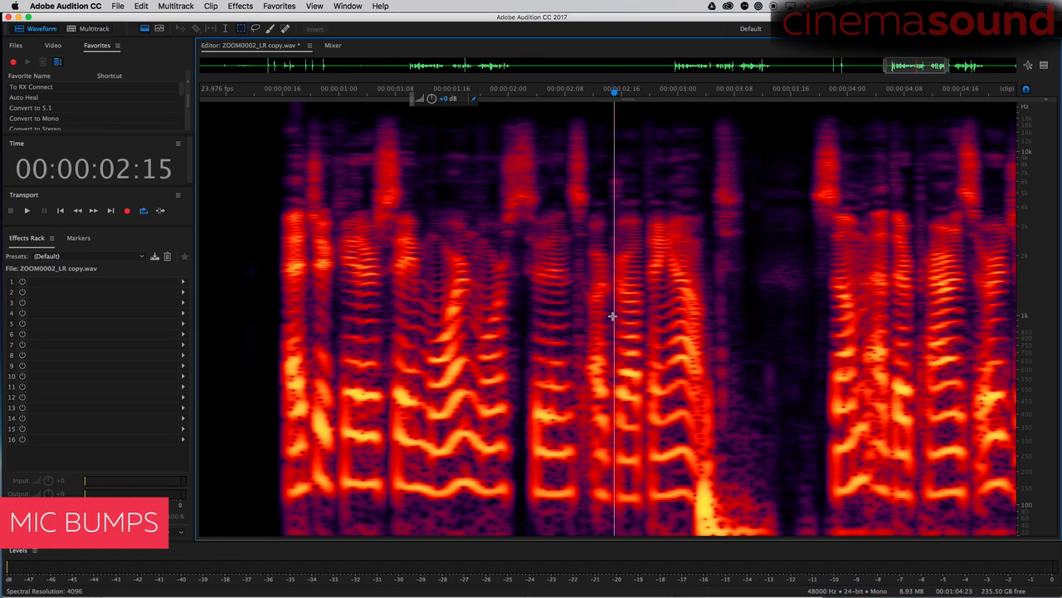
Lasso the first mic bump from 00:00:03:01 to about 00:00:03:15, up to about 250 Hz, and play only that selection
{"action": "left_click", "coordinate": [256, 28]}
{"action": "mouse_move", "coordinate": [706, 451]}
{"action": "left_mouse_down"}
{"action": "mouse_move", "coordinate": [691, 521]}
{"action": "mouse_move", "coordinate": [744, 541]}
{"action": "mouse_move", "coordinate": [783, 508]}
{"action": "mouse_move", "coordinate": [722, 473]}
{"action": "mouse_move", "coordinate": [711, 445]}
{"action": "mouse_move", "coordinate": [704, 452]}
{"action": "left_mouse_up"}
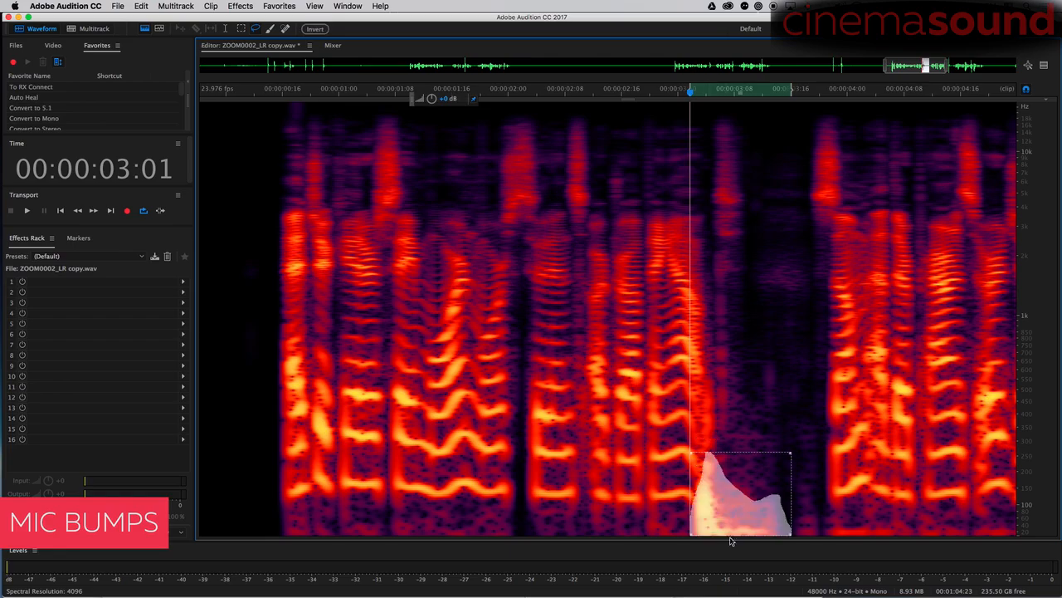
{"action": "key", "text": "space"}
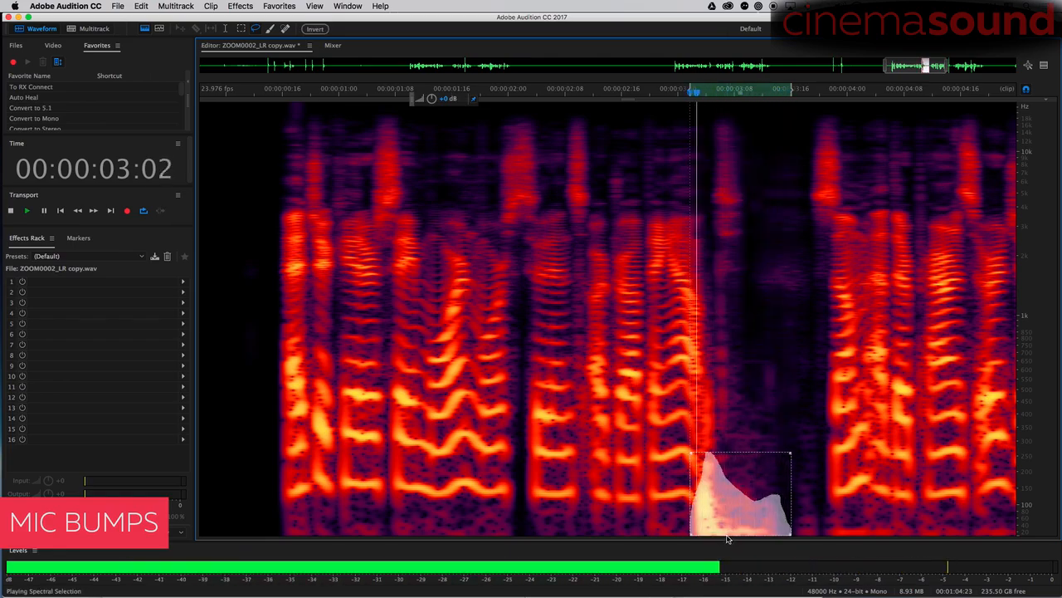
{"action": "key", "text": "space"}
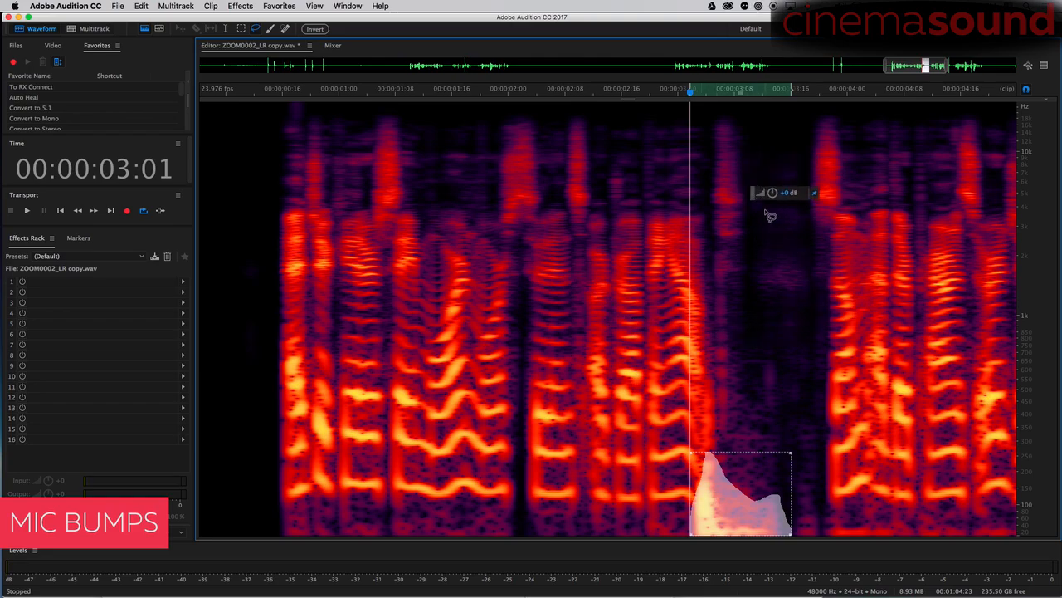
Lower the level of the lassoed mic bump and play the dialogue from just before it
{"action": "left_click_drag", "start_coordinate": [773, 194], "coordinate": [756, 235]}
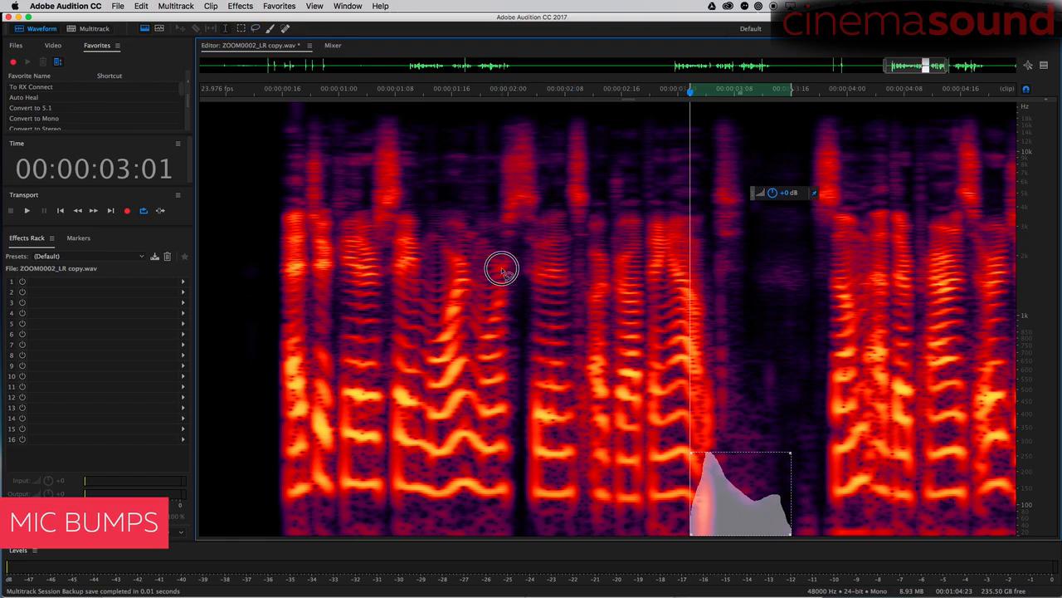
{"action": "left_click", "coordinate": [502, 285]}
{"action": "key", "text": "space"}
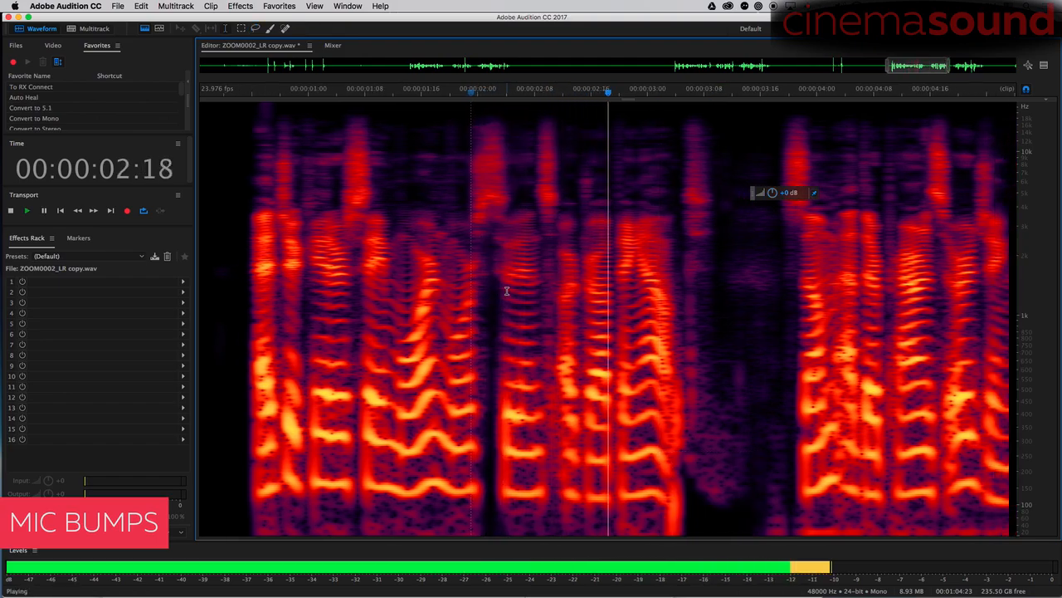
{"action": "key", "text": "space"}
{"action": "key", "text": "space"}
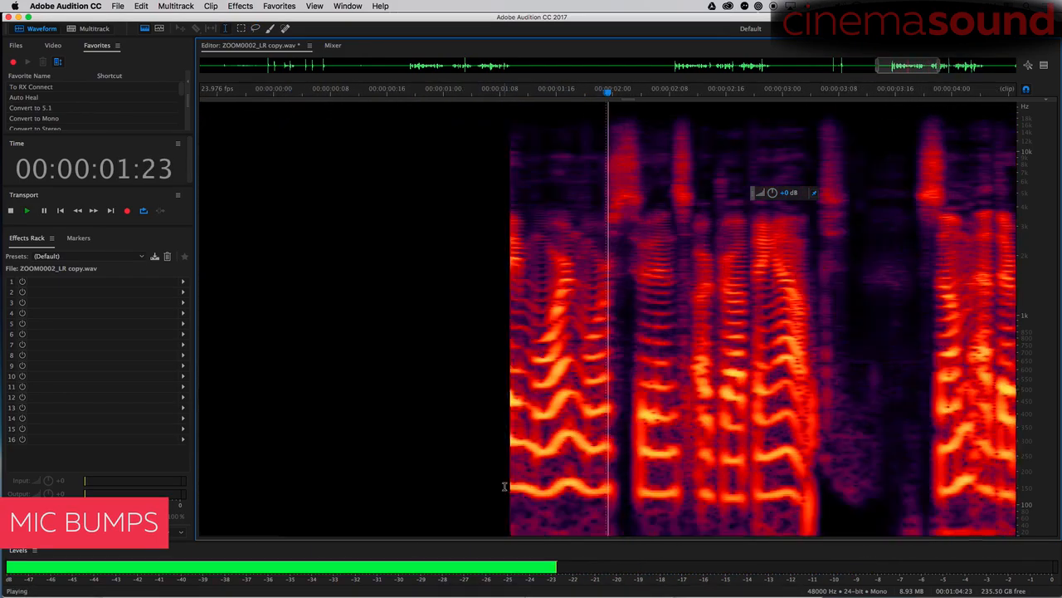
{"action": "key", "text": "space"}
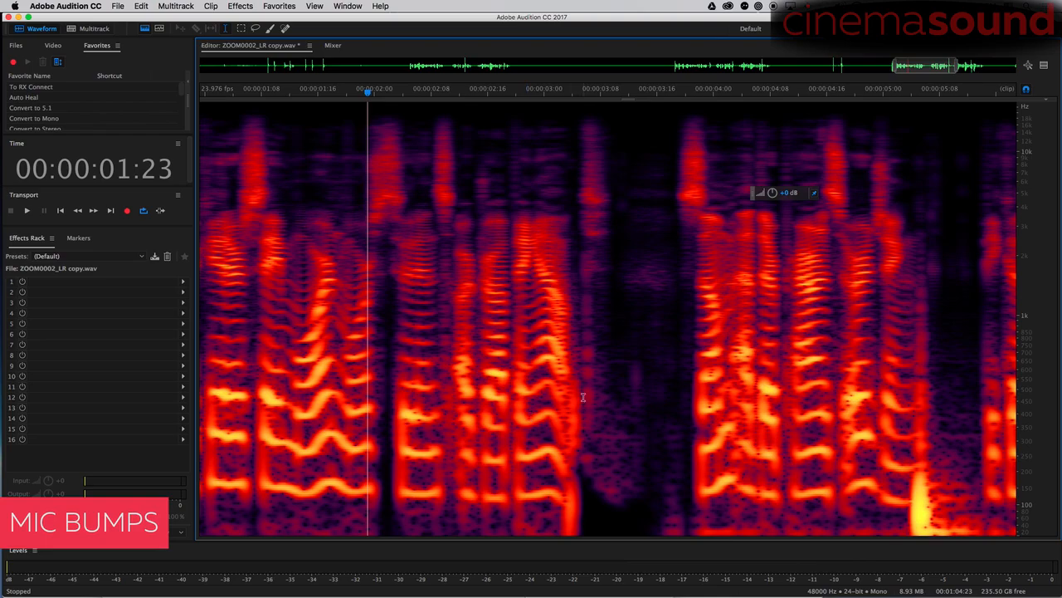
Undo the bump's level reduction and extend the lasso selection up to about 600 Hz, playing it back to check
{"action": "key", "text": "super+z"}
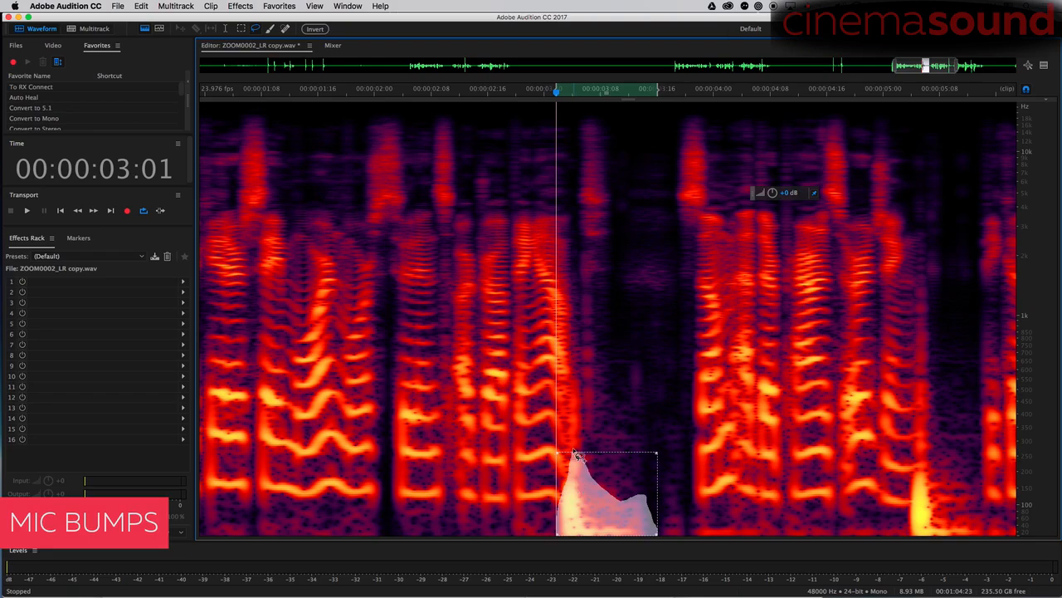
{"action": "mouse_move", "coordinate": [568, 455]}
{"action": "left_mouse_down"}
{"action": "mouse_move", "coordinate": [575, 376]}
{"action": "mouse_move", "coordinate": [588, 505]}
{"action": "left_mouse_up"}
{"action": "key", "text": "space"}
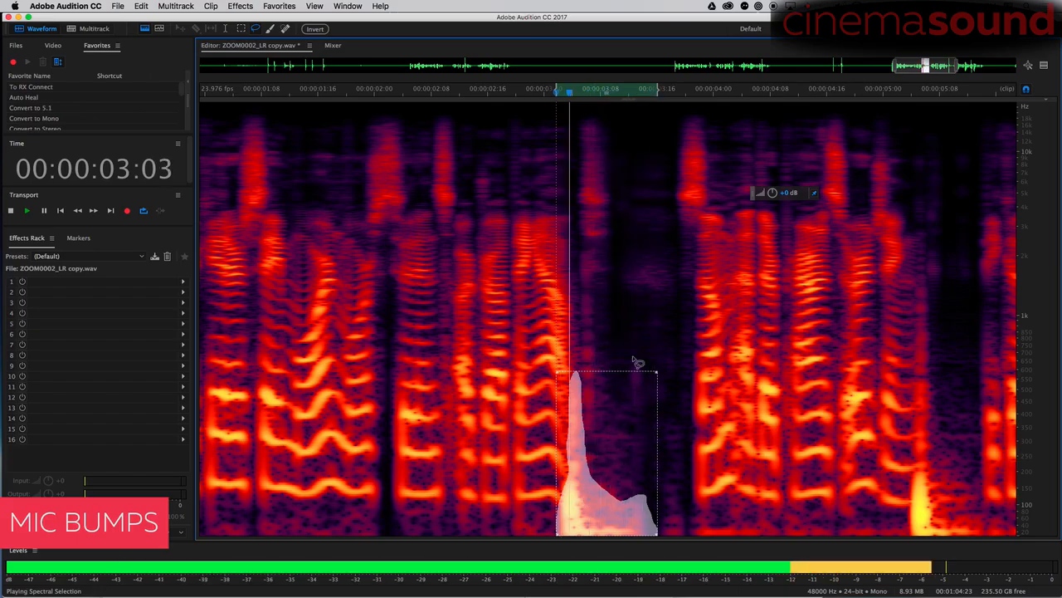
{"action": "key", "text": "space"}
Lower the level of the extended bump selection and play the dialogue from 00:00:02:00
{"action": "left_click_drag", "start_coordinate": [772, 196], "coordinate": [599, 426]}
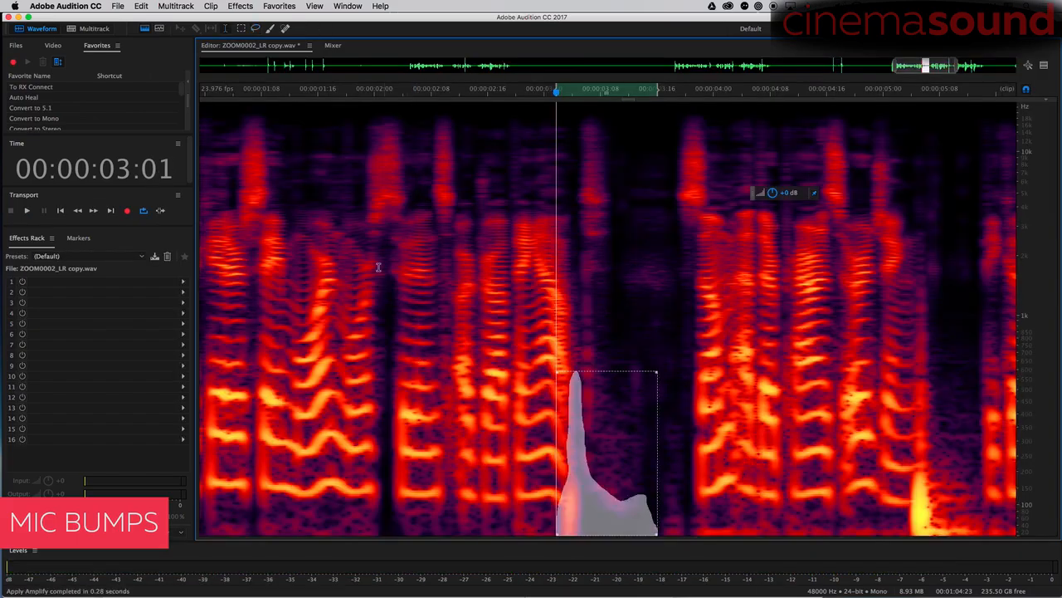
{"action": "left_click", "coordinate": [375, 318]}
{"action": "key", "text": "space"}
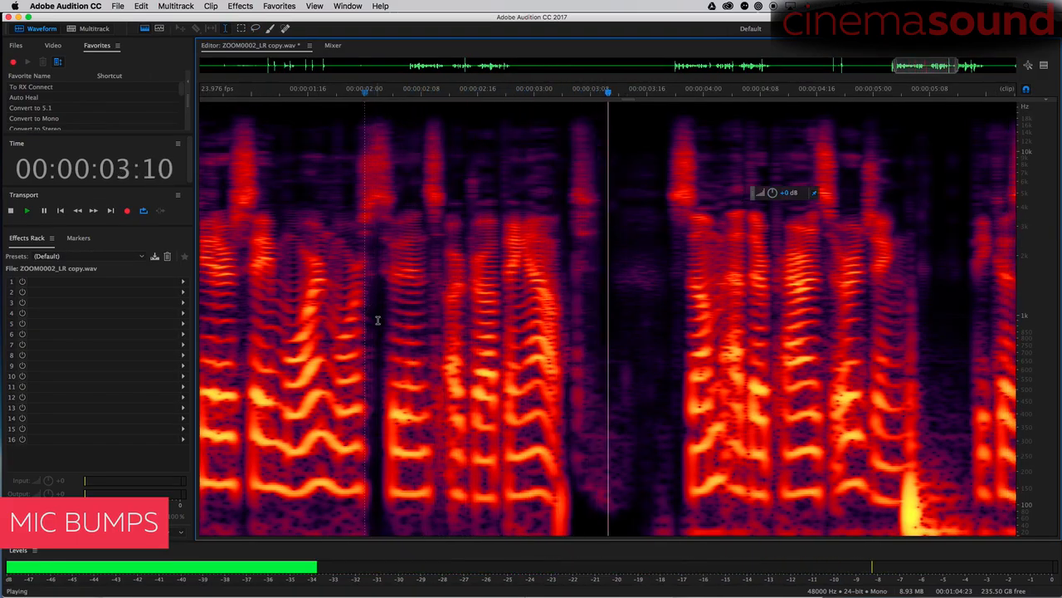
{"action": "key", "text": "space"}
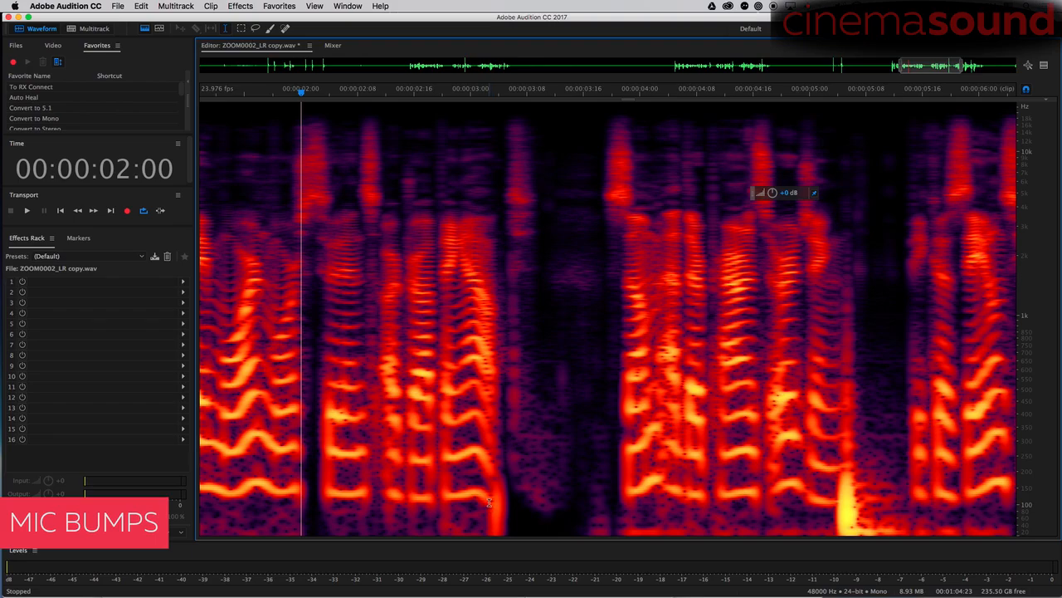
Undo the last level reduction, delete the selected bump frequencies instead and clear the selection
{"action": "left_click_drag", "start_coordinate": [488, 503], "coordinate": [489, 498]}
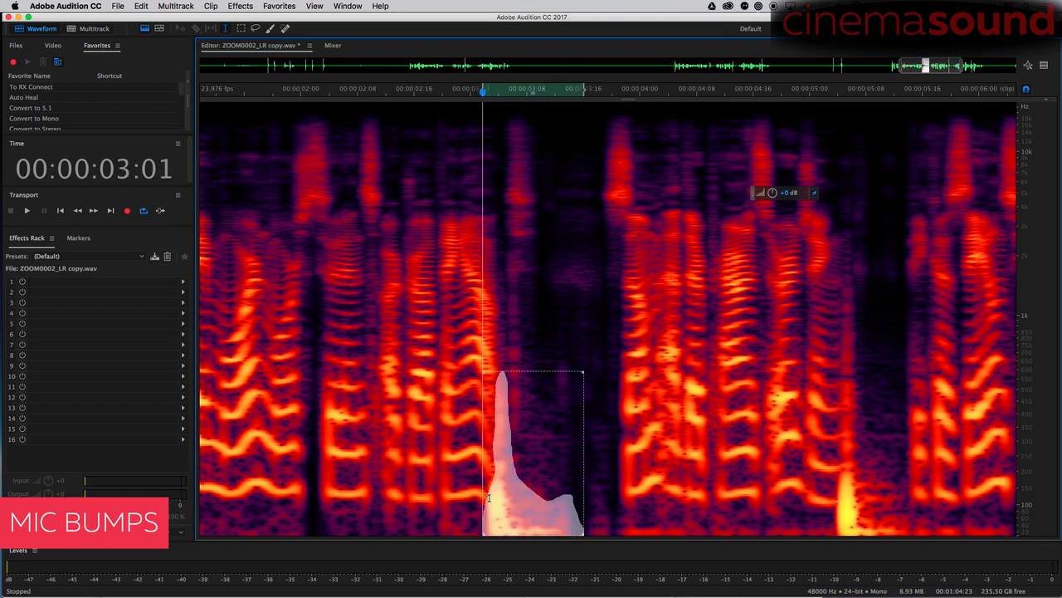
{"action": "key", "text": "Delete"}
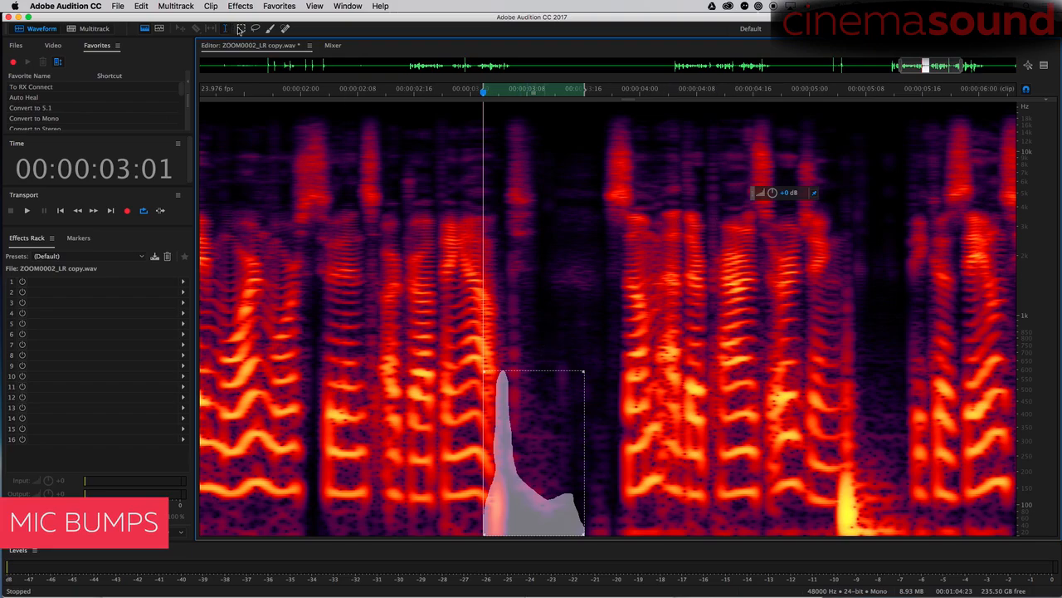
{"action": "left_click", "coordinate": [538, 368]}
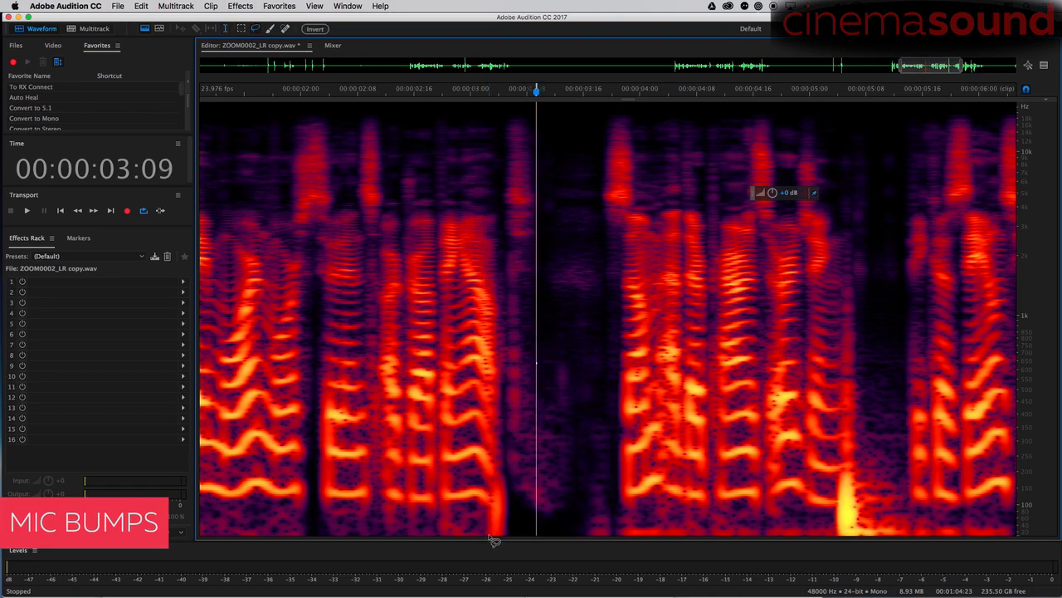
Lasso the leftover bump energy from 00:00:03:01 below about 200 Hz, play it and lower its level
{"action": "mouse_move", "coordinate": [493, 541]}
{"action": "left_mouse_down"}
{"action": "mouse_move", "coordinate": [486, 503]}
{"action": "mouse_move", "coordinate": [498, 467]}
{"action": "mouse_move", "coordinate": [506, 501]}
{"action": "mouse_move", "coordinate": [493, 541]}
{"action": "mouse_move", "coordinate": [484, 538]}
{"action": "left_mouse_up"}
{"action": "key", "text": "space"}
{"action": "left_click_drag", "start_coordinate": [772, 193], "coordinate": [743, 225]}
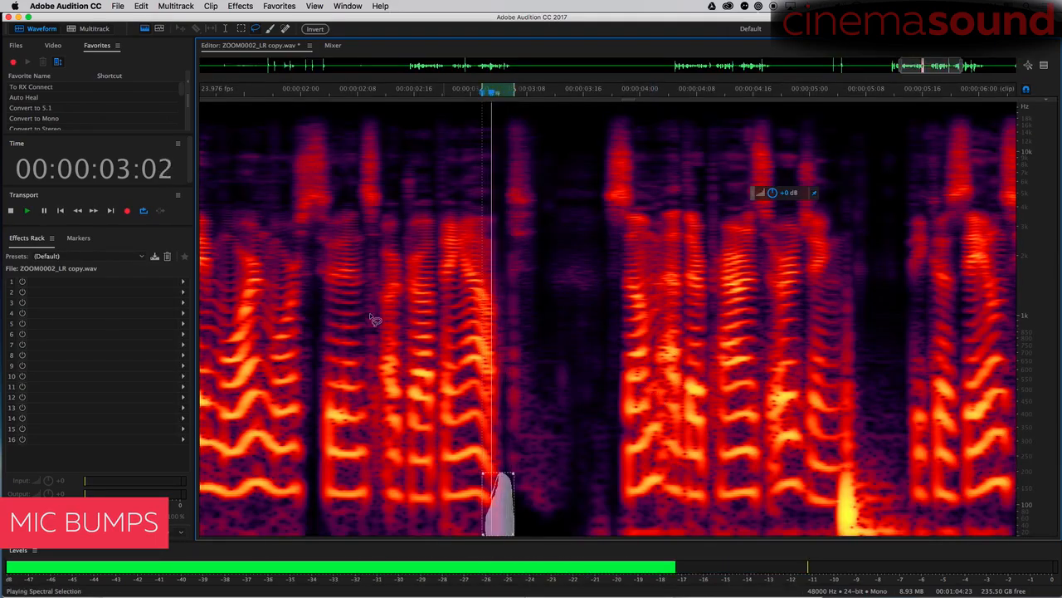
Play the dialogue from about 00:00:02:03 to check the repaired bump at 00:00:03:01
{"action": "left_click", "coordinate": [342, 292]}
{"action": "key", "text": "space"}
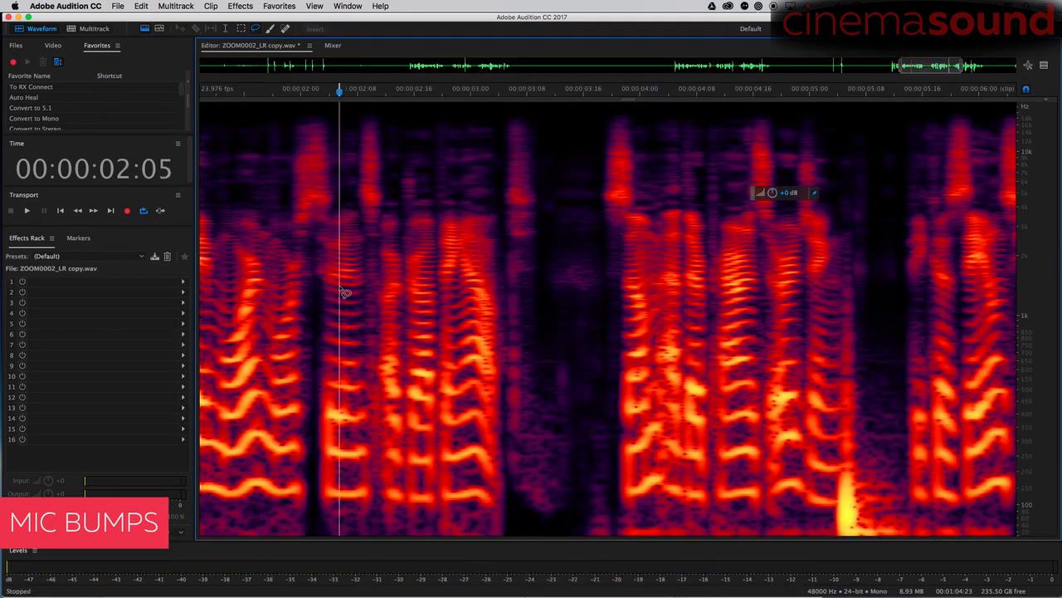
{"action": "key", "text": "space"}
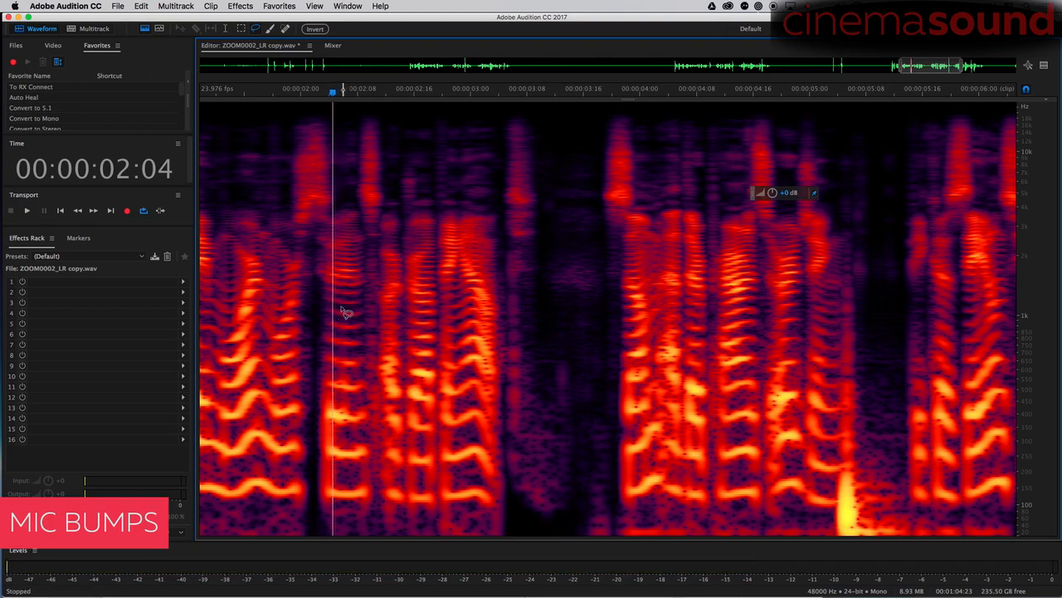
{"action": "key", "text": "space"}
{"action": "key", "text": "t"}
{"action": "left_click", "coordinate": [328, 322]}
{"action": "key", "text": "space"}
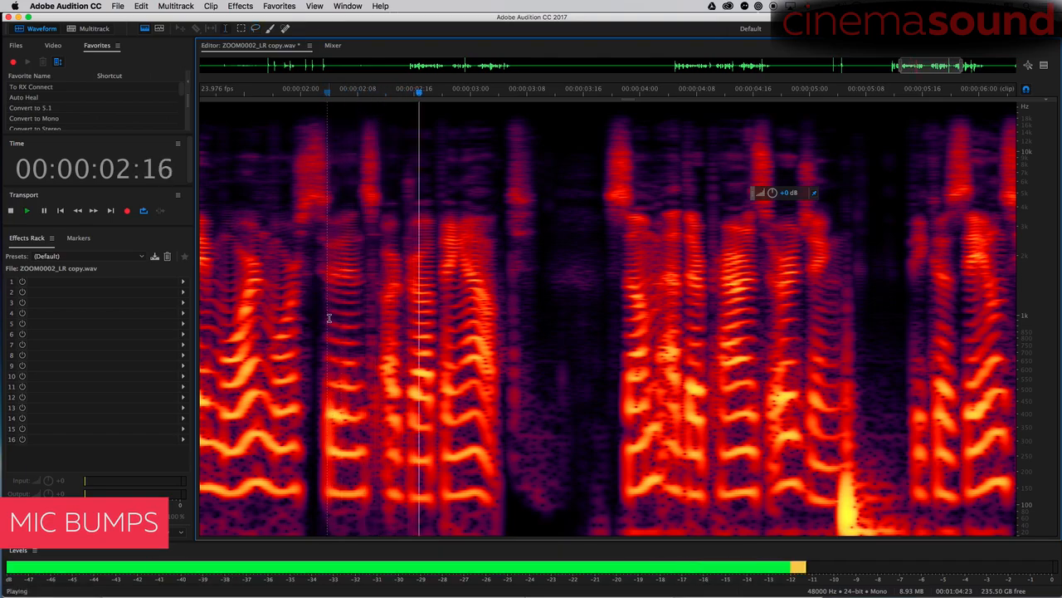
{"action": "key", "text": "space"}
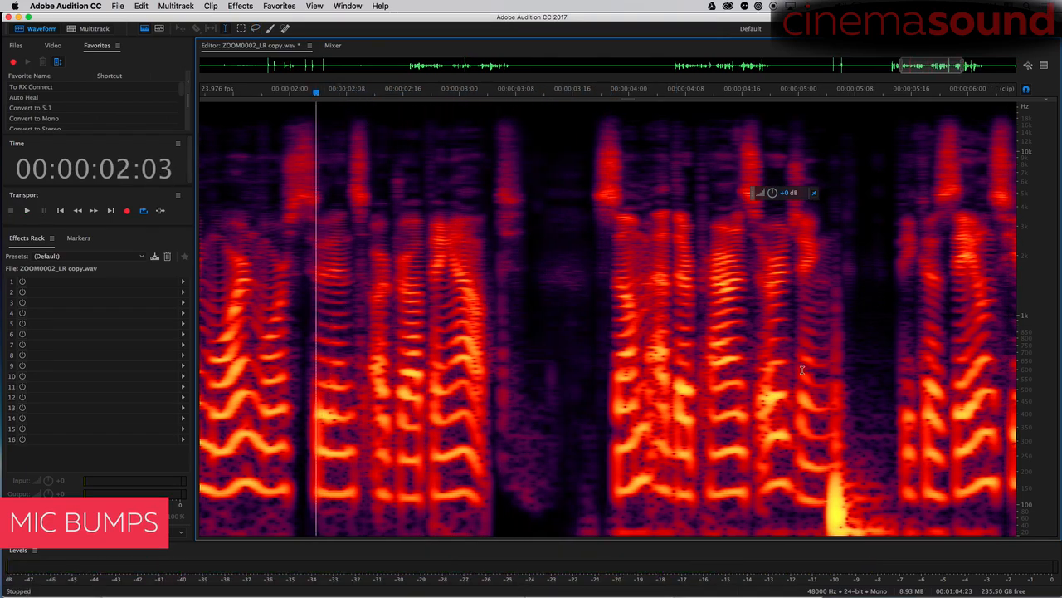
Lasso the mic bump and its tail from 00:00:05:03 below about 225 Hz and play the selection
{"action": "left_click_drag", "start_coordinate": [928, 66], "coordinate": [953, 67]}
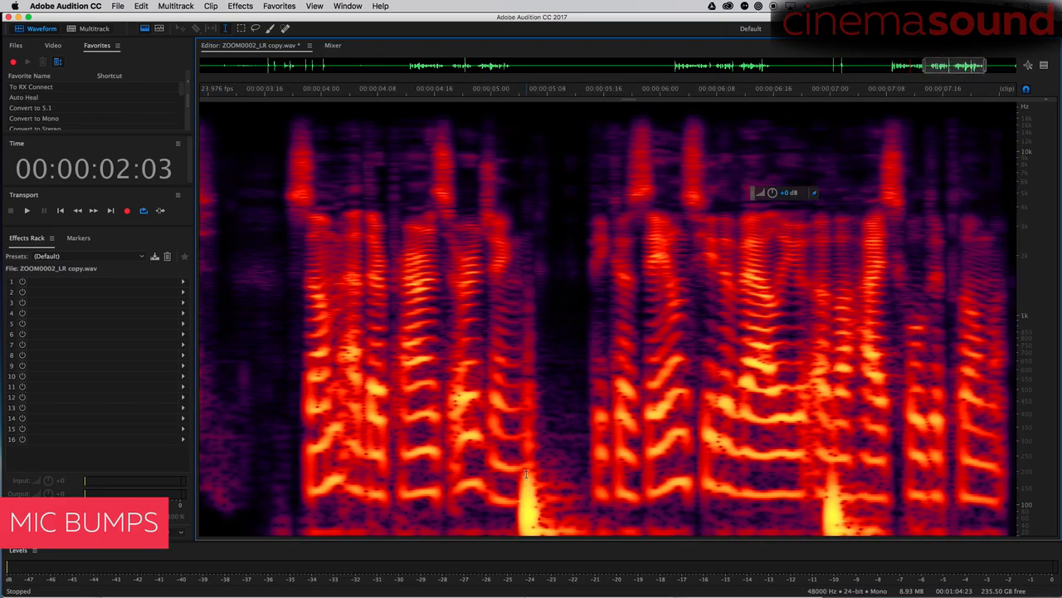
{"action": "left_click", "coordinate": [527, 473]}
{"action": "key", "text": "="}
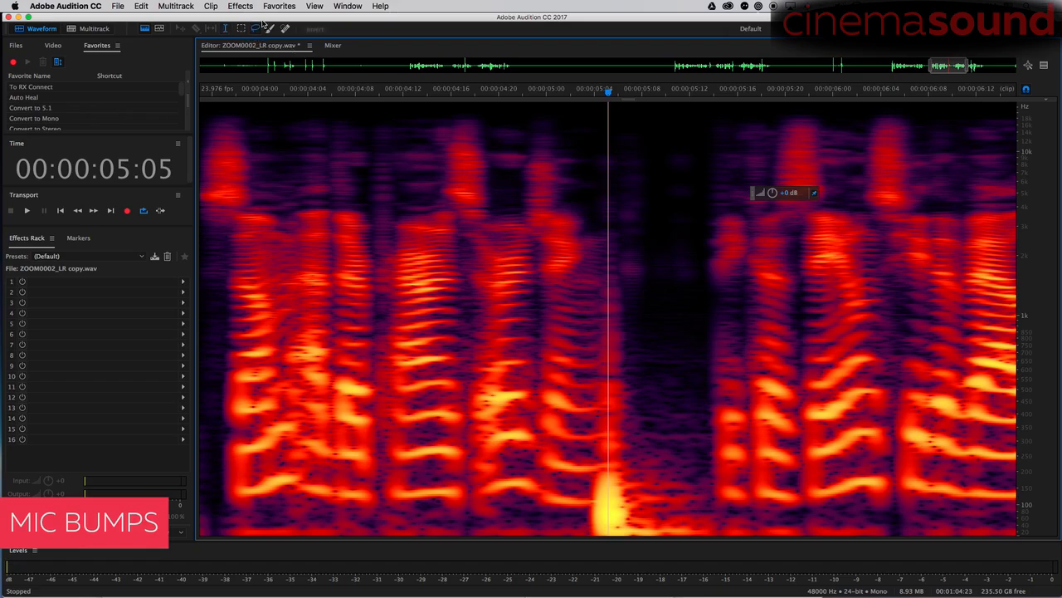
{"action": "mouse_move", "coordinate": [591, 499]}
{"action": "left_mouse_down"}
{"action": "mouse_move", "coordinate": [598, 472]}
{"action": "mouse_move", "coordinate": [623, 467]}
{"action": "mouse_move", "coordinate": [649, 503]}
{"action": "mouse_move", "coordinate": [712, 515]}
{"action": "mouse_move", "coordinate": [709, 542]}
{"action": "mouse_move", "coordinate": [604, 544]}
{"action": "mouse_move", "coordinate": [588, 522]}
{"action": "mouse_move", "coordinate": [591, 499]}
{"action": "left_mouse_up"}
{"action": "key", "text": "space"}
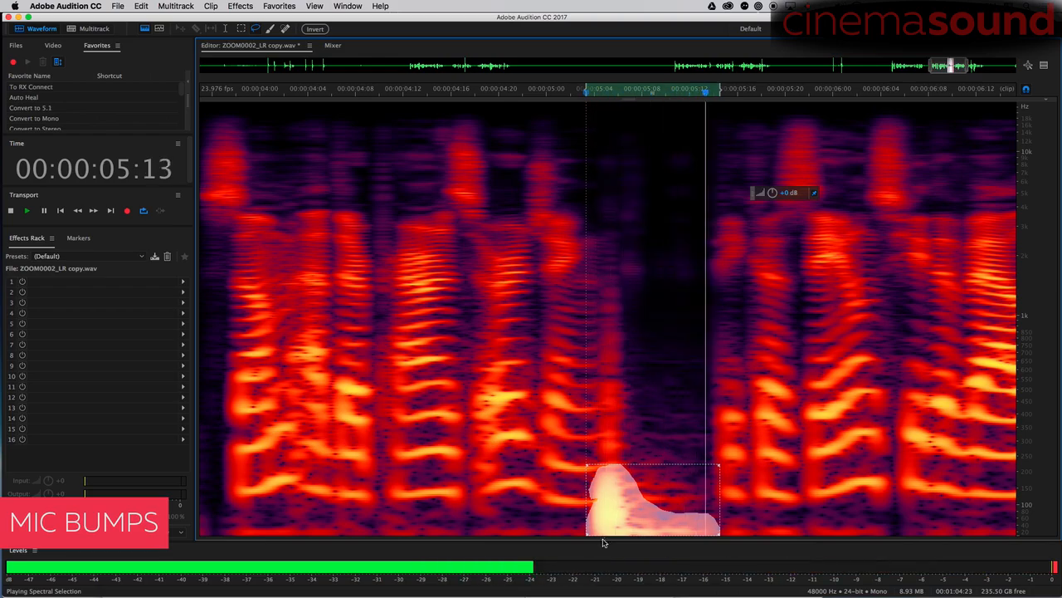
Lower the level of the lassoed bump at 00:00:05:03 and play the dialogue from 00:00:04:10 to check it
{"action": "left_click_drag", "start_coordinate": [772, 192], "coordinate": [732, 270]}
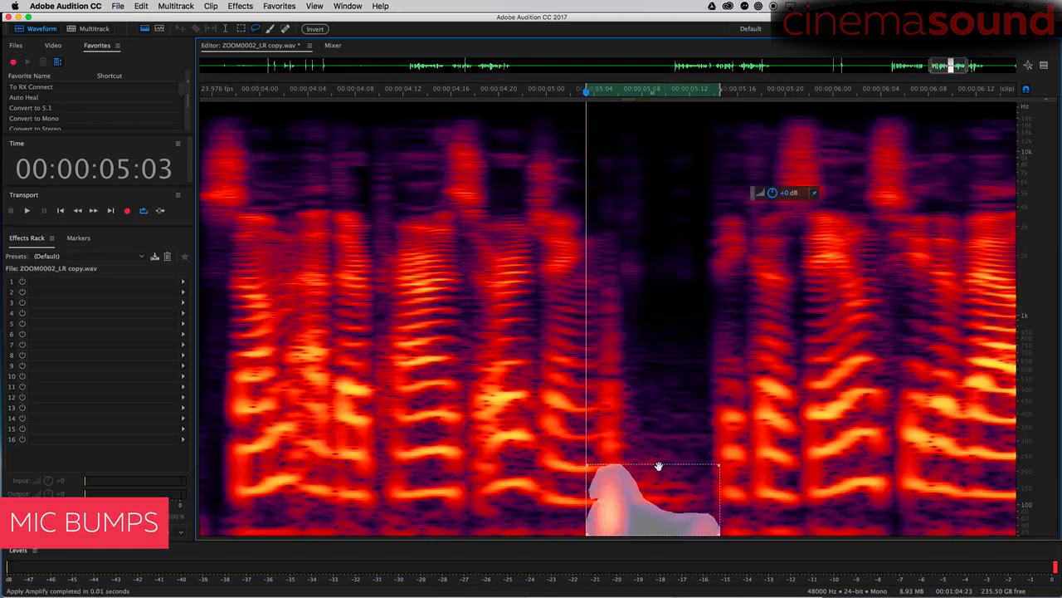
{"action": "left_click", "coordinate": [390, 310]}
{"action": "key", "text": "space"}
{"action": "key", "text": "space"}
{"action": "scroll", "coordinate": [418, 357], "scroll_direction": "right", "scroll_amount": 3}
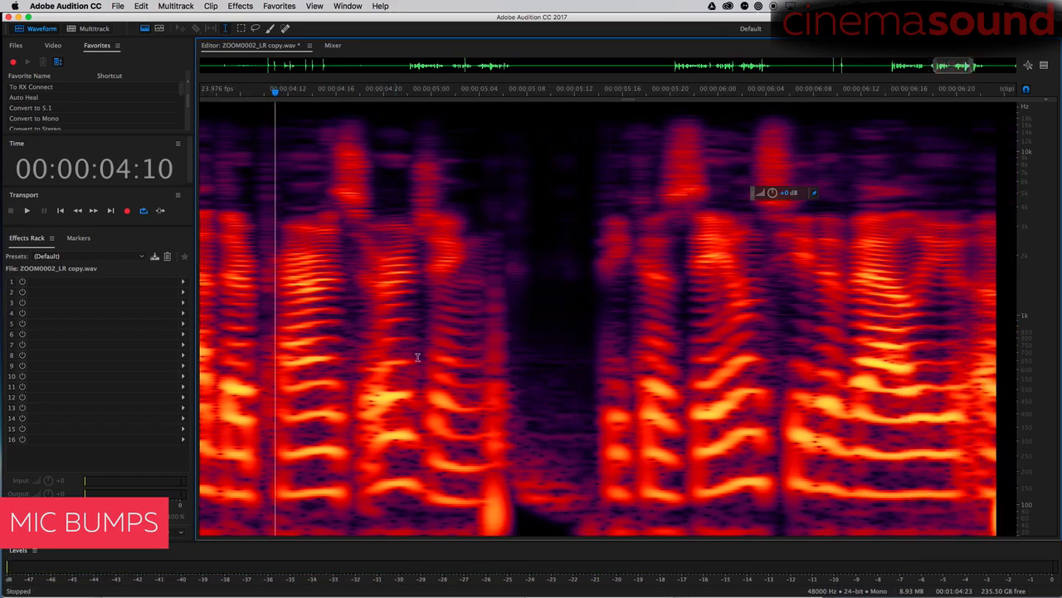
{"action": "key", "text": "space"}
{"action": "key", "text": "space"}
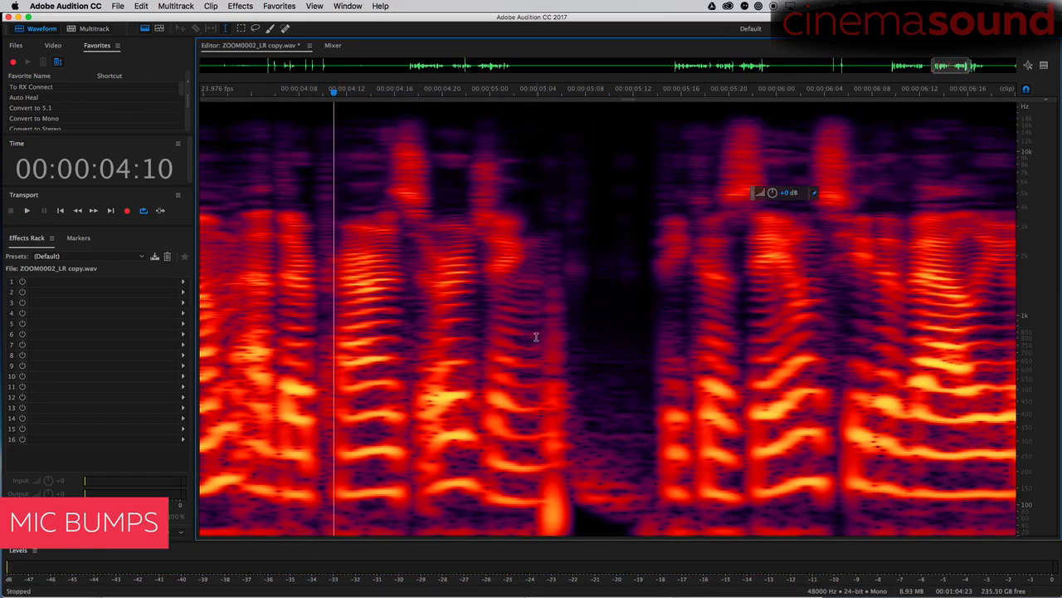
Undo the bump's level reduction, extend the lasso selection up to about 3 kHz and play it back
{"action": "key", "text": "super+z"}
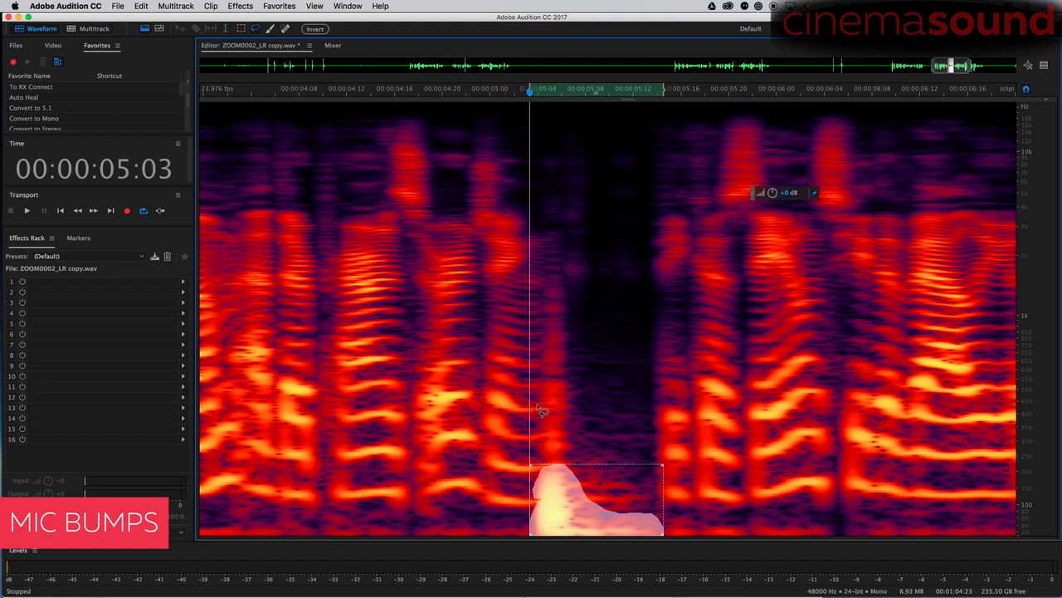
{"action": "mouse_move", "coordinate": [541, 479]}
{"action": "left_mouse_down"}
{"action": "mouse_move", "coordinate": [555, 227]}
{"action": "mouse_move", "coordinate": [598, 503]}
{"action": "left_mouse_up"}
{"action": "key", "text": "space"}
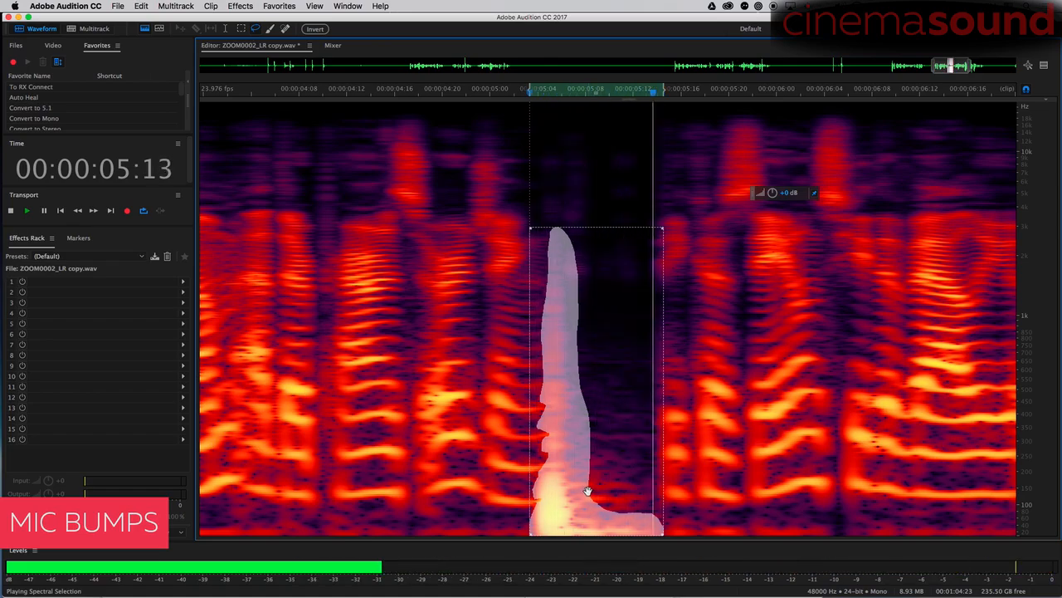
{"action": "key", "text": "space"}
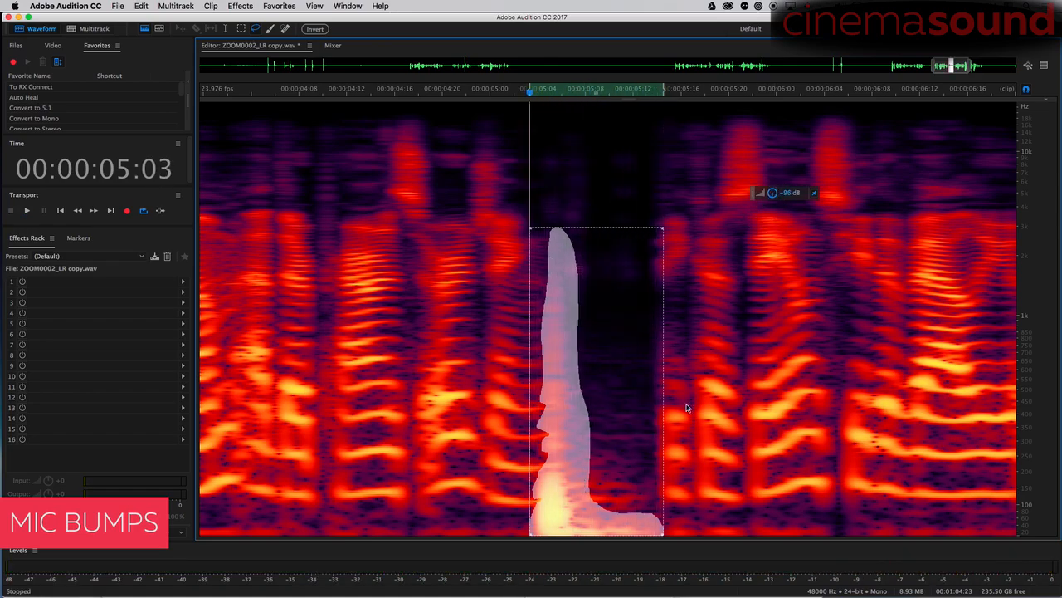
Lower the extended bump selection by 96 dB and play the dialogue from 00:00:04:05
{"action": "left_click_drag", "start_coordinate": [686, 407], "coordinate": [685, 408]}
{"action": "key", "text": "t"}
{"action": "left_click", "coordinate": [268, 283]}
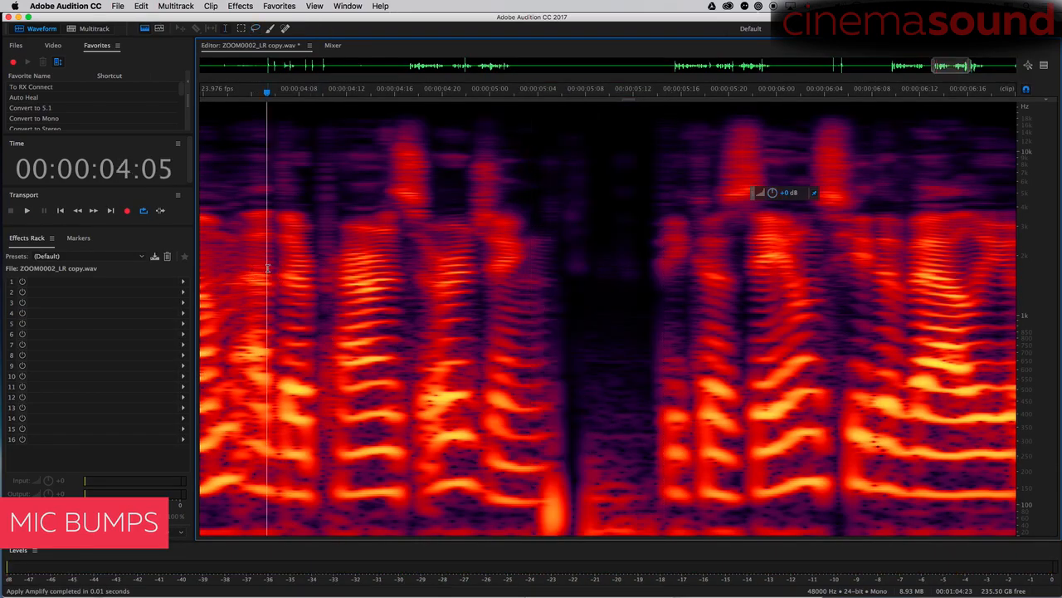
{"action": "key", "text": "space"}
{"action": "key", "text": "space"}
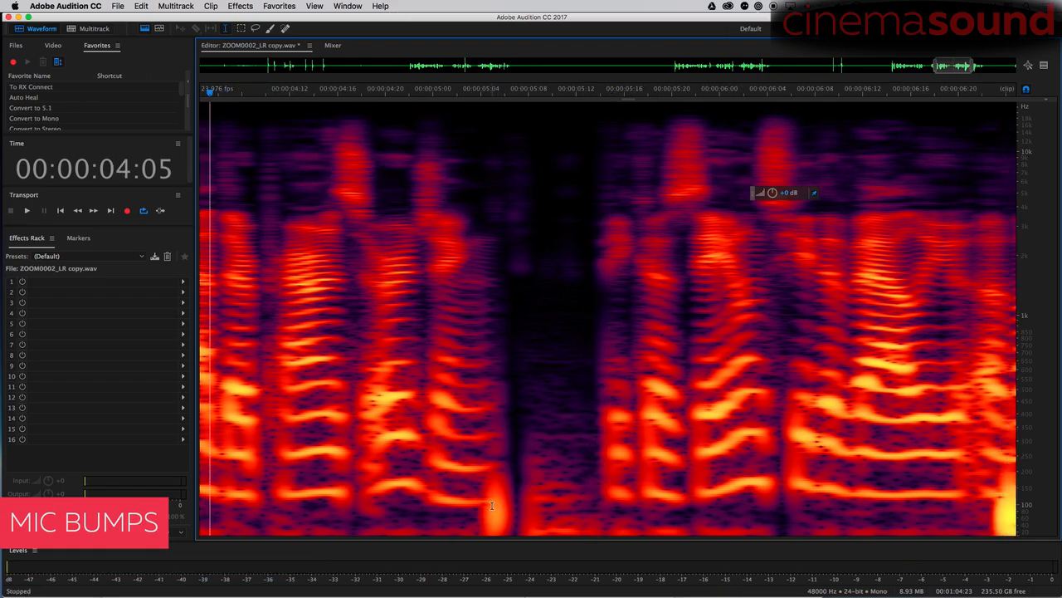
Lasso the leftover bump energy from 00:00:05:03 below about 225 Hz, lower its level and play from 00:00:04:13
{"action": "mouse_move", "coordinate": [481, 491]}
{"action": "left_mouse_down"}
{"action": "mouse_move", "coordinate": [501, 467]}
{"action": "mouse_move", "coordinate": [517, 505]}
{"action": "mouse_move", "coordinate": [503, 528]}
{"action": "mouse_move", "coordinate": [478, 528]}
{"action": "mouse_move", "coordinate": [488, 495]}
{"action": "left_mouse_up"}
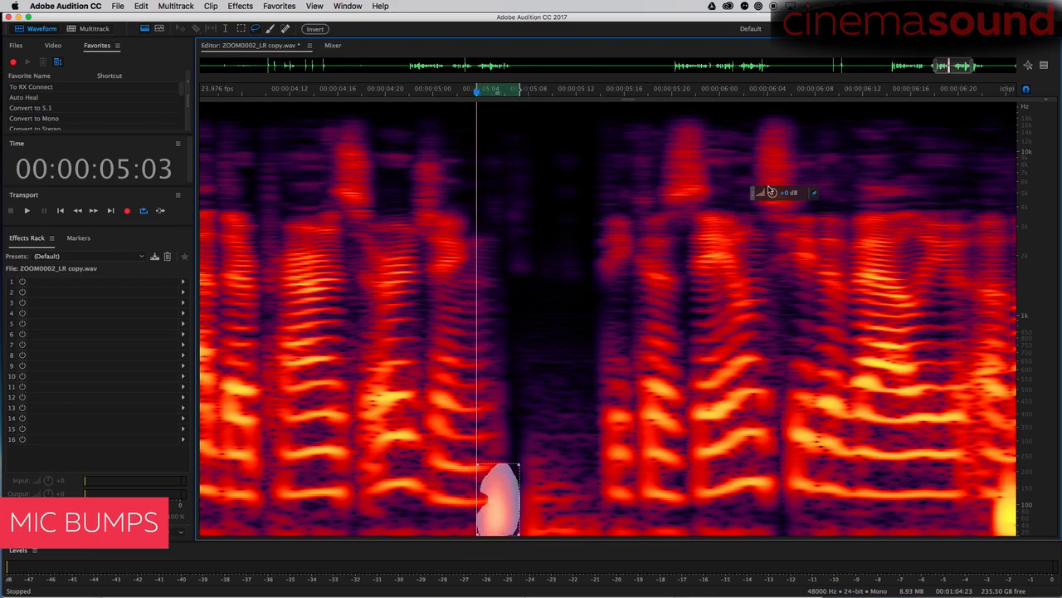
{"action": "left_click_drag", "start_coordinate": [771, 192], "coordinate": [696, 352]}
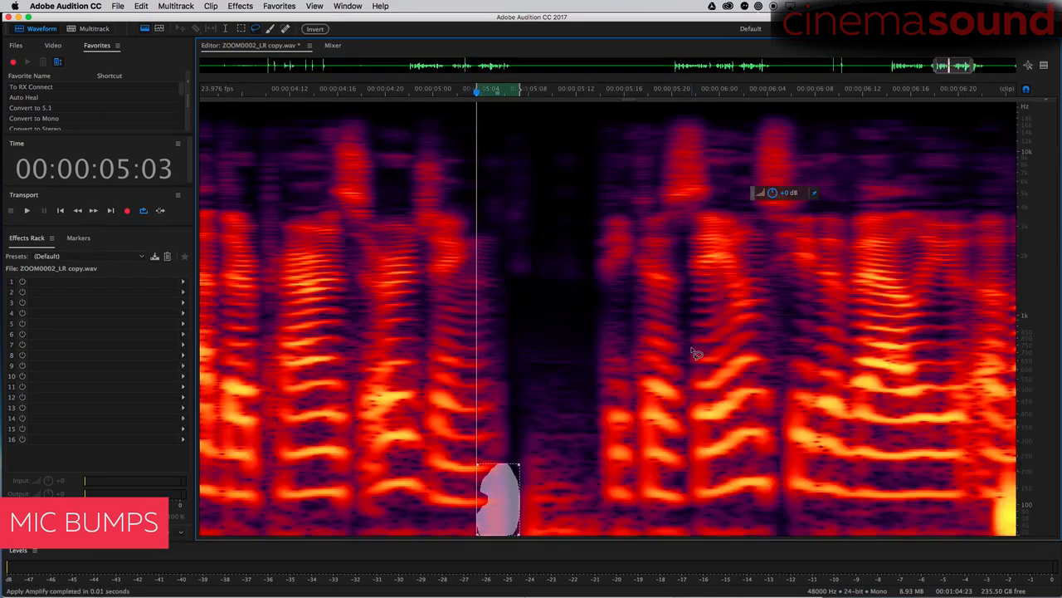
{"action": "left_click", "coordinate": [304, 265]}
{"action": "key", "text": "space"}
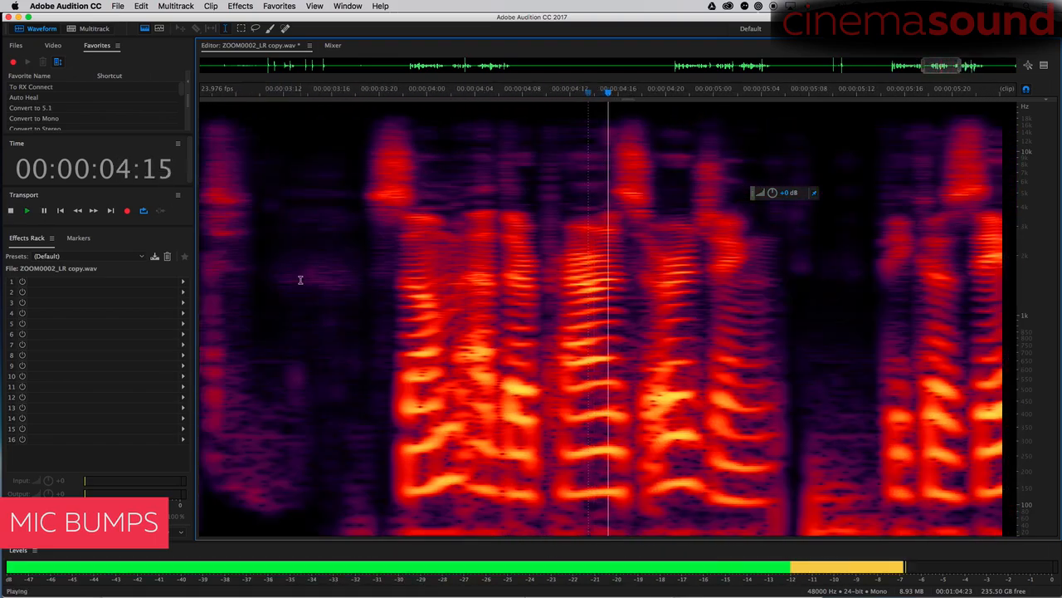
{"action": "key", "text": "space"}
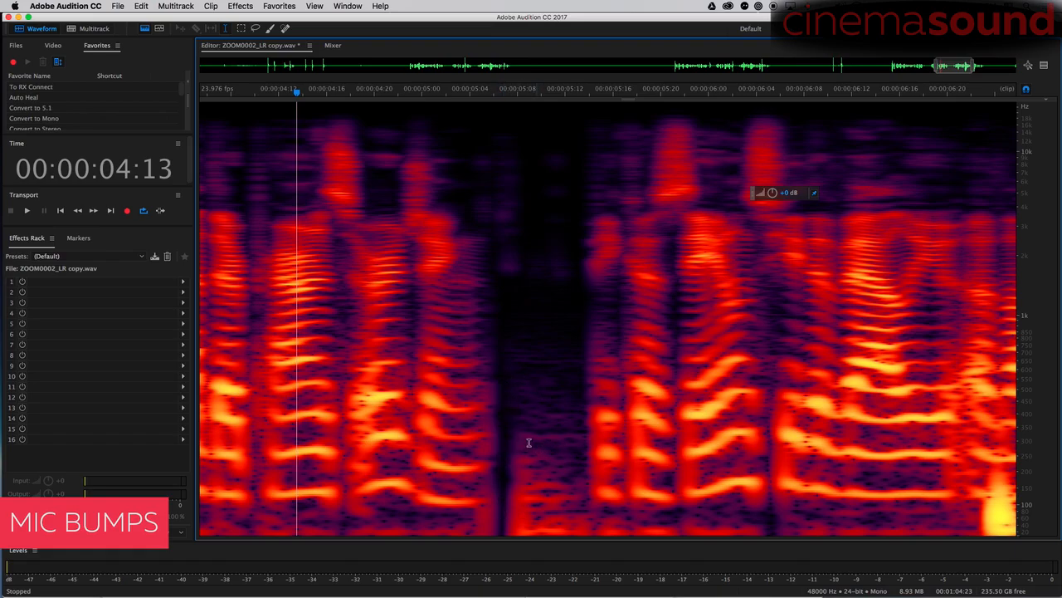
{"action": "key", "text": "space"}
{"action": "key", "text": "space"}
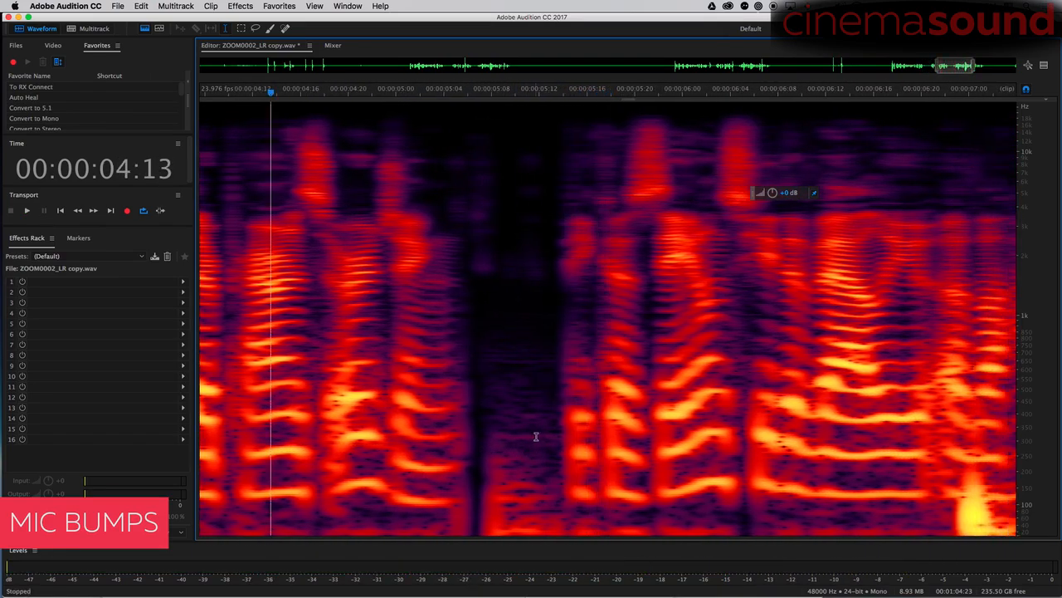
Play the dialogue from 00:00:06:19 to hear the next mic bump near 00:00:07:00
{"action": "left_click_drag", "start_coordinate": [960, 68], "coordinate": [973, 68]}
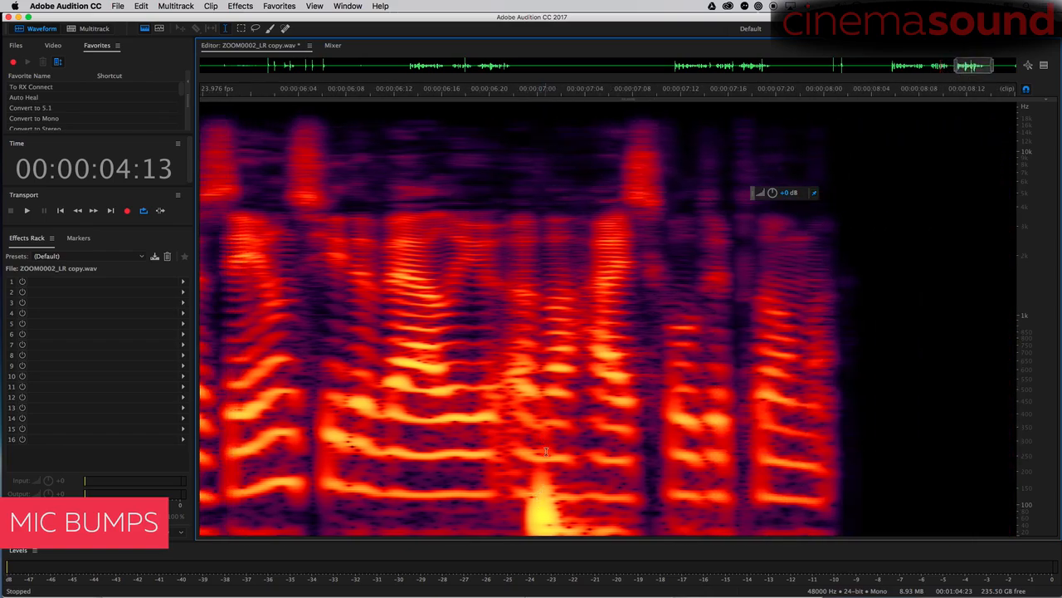
{"action": "left_click", "coordinate": [483, 368]}
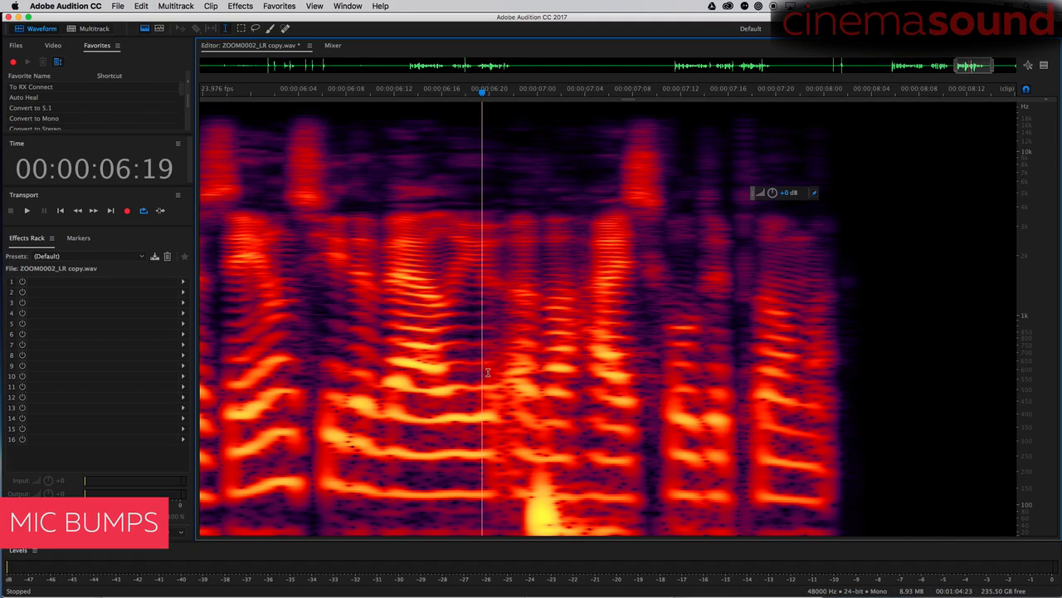
{"action": "key", "text": "space"}
{"action": "key", "text": "space"}
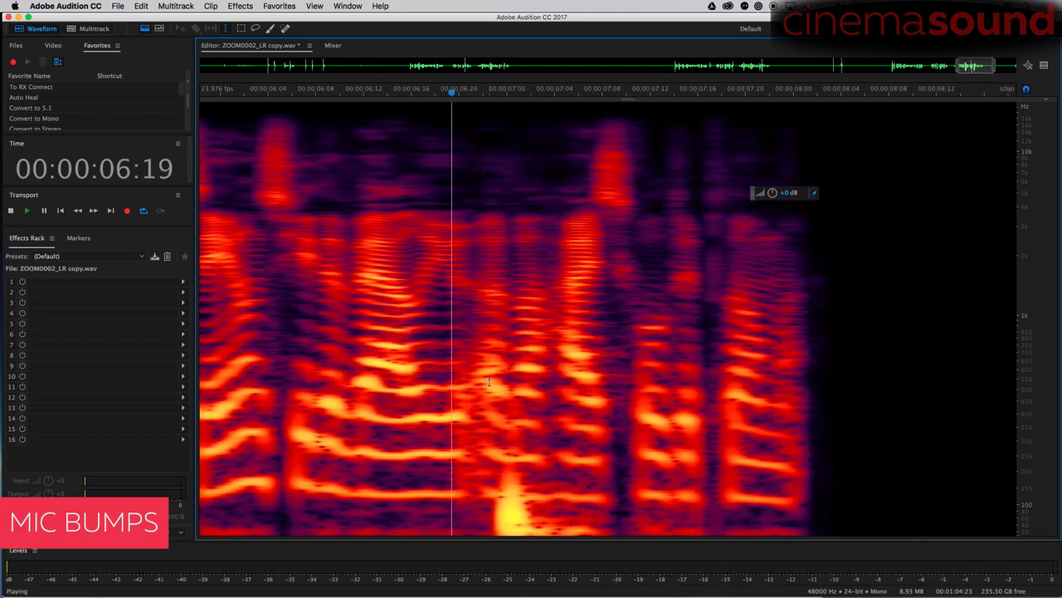
{"action": "key", "text": "space"}
{"action": "key", "text": "space"}
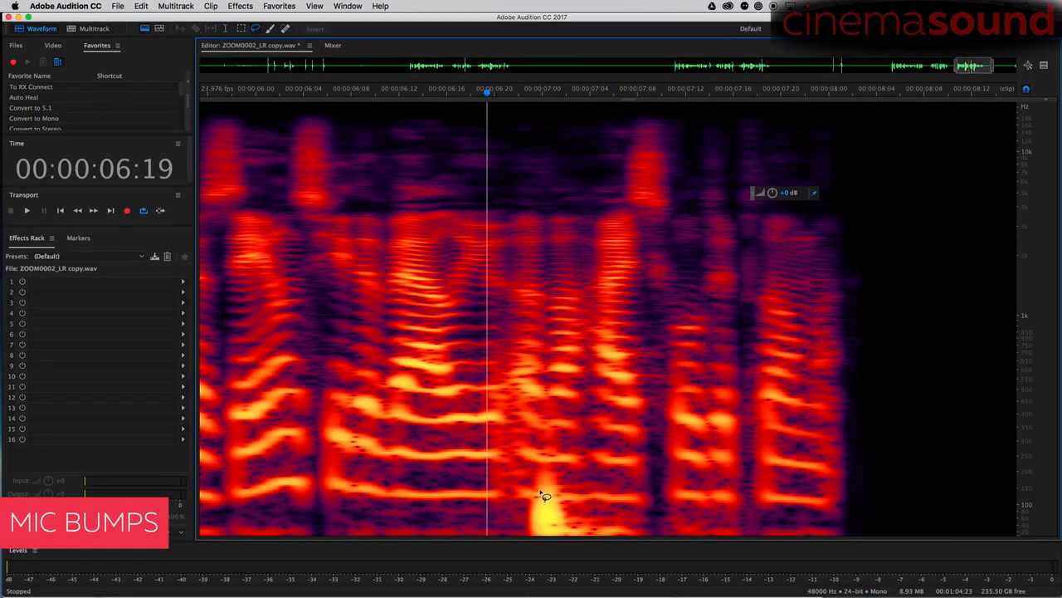
Lasso the bump from 00:00:06:22 with separate patches between the voice harmonics up to about 450 Hz, and play the selection
{"action": "mouse_move", "coordinate": [545, 497]}
{"action": "left_mouse_down"}
{"action": "mouse_move", "coordinate": [540, 474]}
{"action": "mouse_move", "coordinate": [553, 467]}
{"action": "mouse_move", "coordinate": [558, 488]}
{"action": "mouse_move", "coordinate": [543, 498]}
{"action": "mouse_move", "coordinate": [576, 517]}
{"action": "mouse_move", "coordinate": [639, 525]}
{"action": "mouse_move", "coordinate": [628, 536]}
{"action": "mouse_move", "coordinate": [532, 536]}
{"action": "mouse_move", "coordinate": [531, 500]}
{"action": "mouse_move", "coordinate": [548, 491]}
{"action": "left_mouse_up"}
{"action": "mouse_move", "coordinate": [555, 444]}
{"action": "left_mouse_down"}
{"action": "mouse_move", "coordinate": [546, 432]}
{"action": "mouse_move", "coordinate": [547, 448]}
{"action": "mouse_move", "coordinate": [555, 410]}
{"action": "left_mouse_up"}
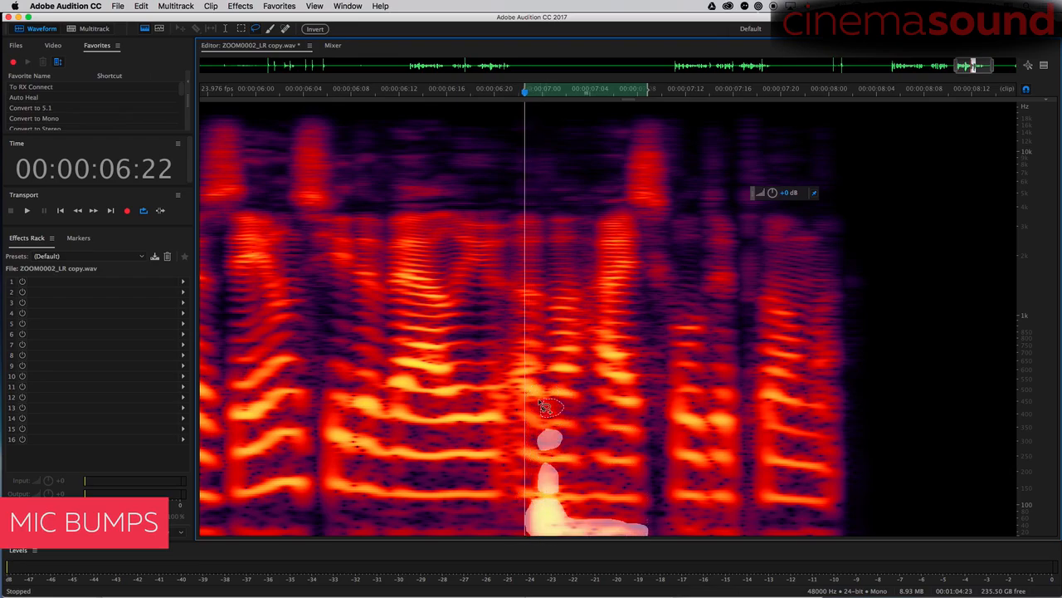
{"action": "key", "text": "space"}
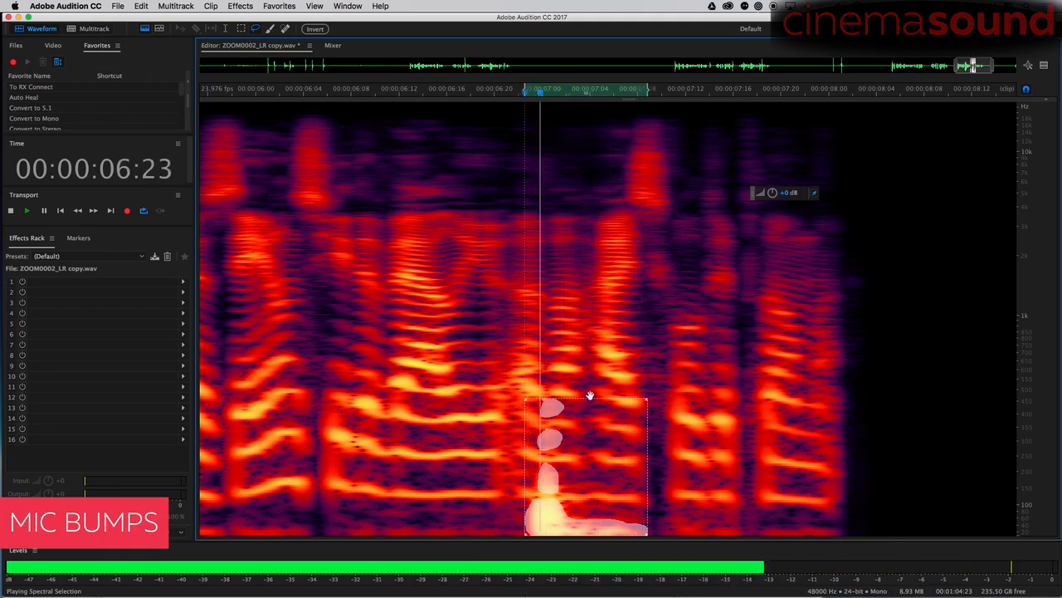
{"action": "key", "text": "space"}
Lower the level of the selected bump patches and play the dialogue from 00:00:06:10
{"action": "left_click_drag", "start_coordinate": [772, 193], "coordinate": [772, 194]}
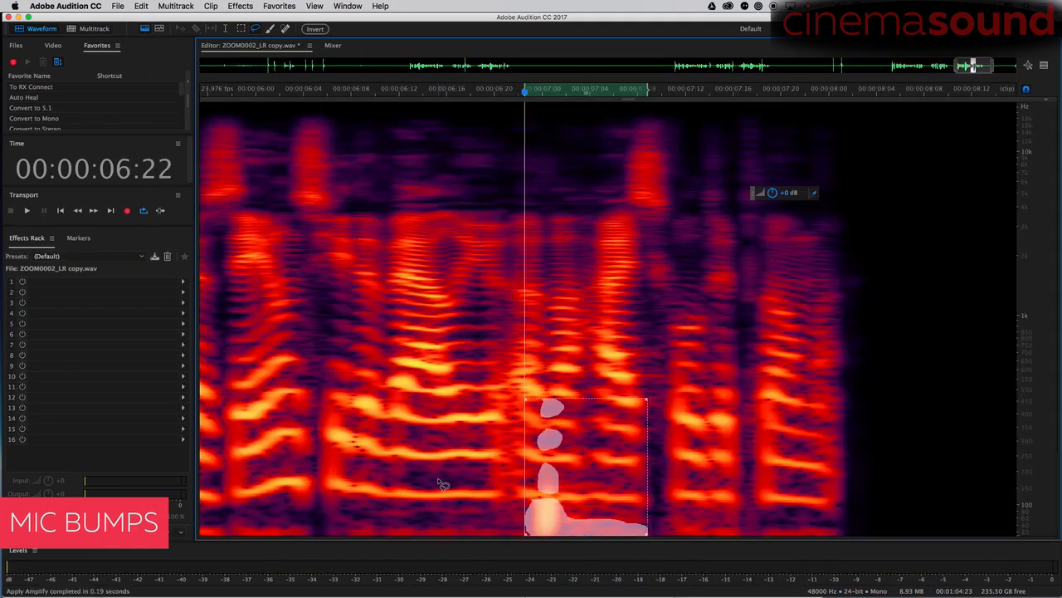
{"action": "key", "text": "t"}
{"action": "left_click", "coordinate": [378, 359]}
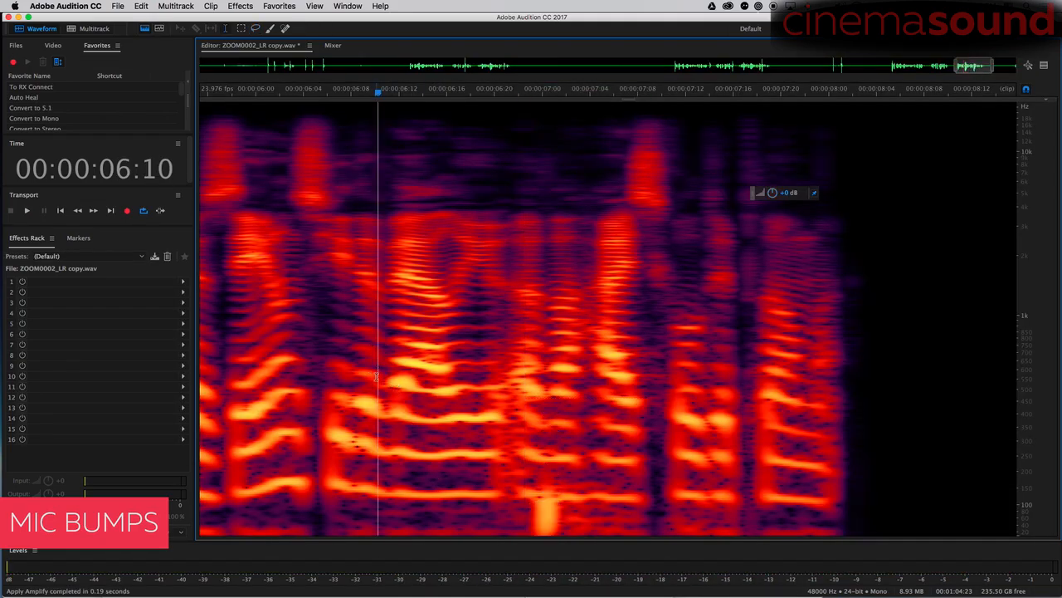
{"action": "key", "text": "space"}
{"action": "key", "text": "space"}
{"action": "key", "text": "space"}
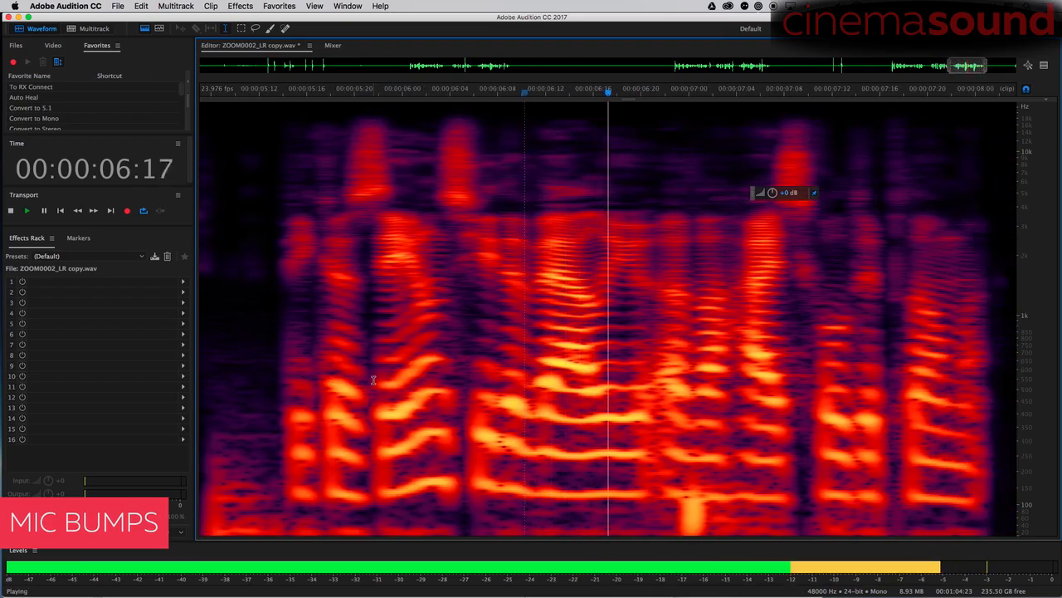
{"action": "key", "text": "space"}
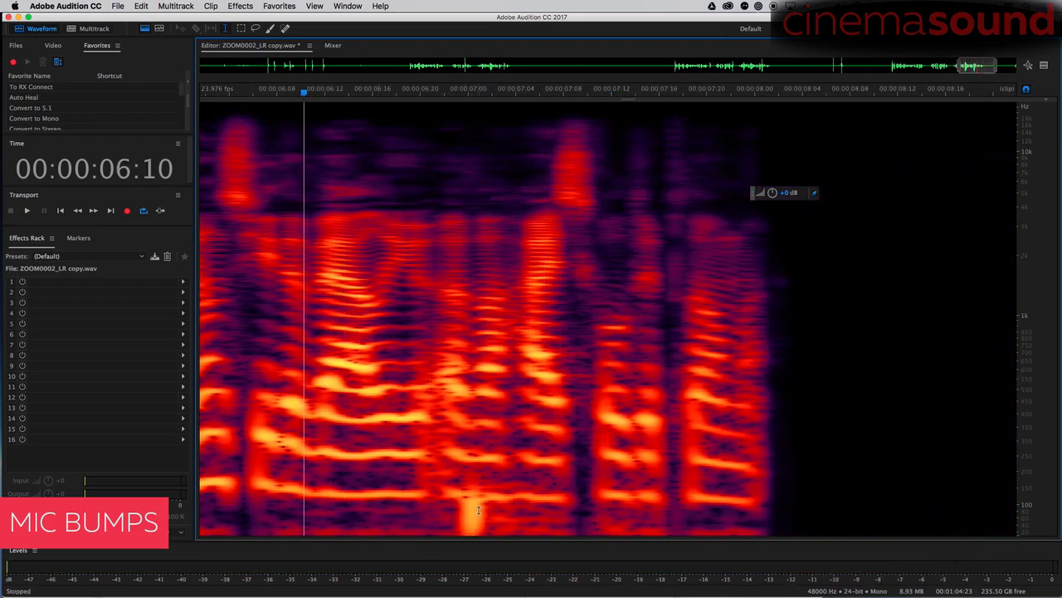
Lasso the leftover bump energy at 00:00:06:22 plus a patch above it up to about 225 Hz, and lower its level
{"action": "mouse_move", "coordinate": [451, 502]}
{"action": "left_mouse_down"}
{"action": "mouse_move", "coordinate": [478, 499]}
{"action": "mouse_move", "coordinate": [498, 523]}
{"action": "mouse_move", "coordinate": [461, 535]}
{"action": "mouse_move", "coordinate": [449, 502]}
{"action": "left_mouse_up"}
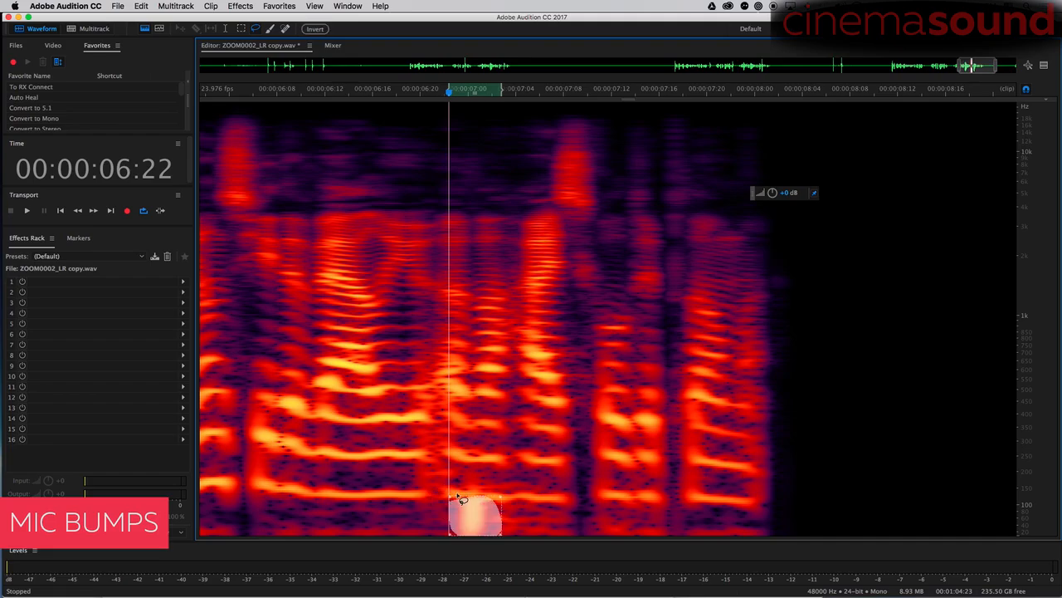
{"action": "mouse_move", "coordinate": [471, 464]}
{"action": "left_mouse_down"}
{"action": "mouse_move", "coordinate": [466, 488]}
{"action": "mouse_move", "coordinate": [471, 466]}
{"action": "left_mouse_up"}
{"action": "left_click_drag", "start_coordinate": [773, 193], "coordinate": [343, 392]}
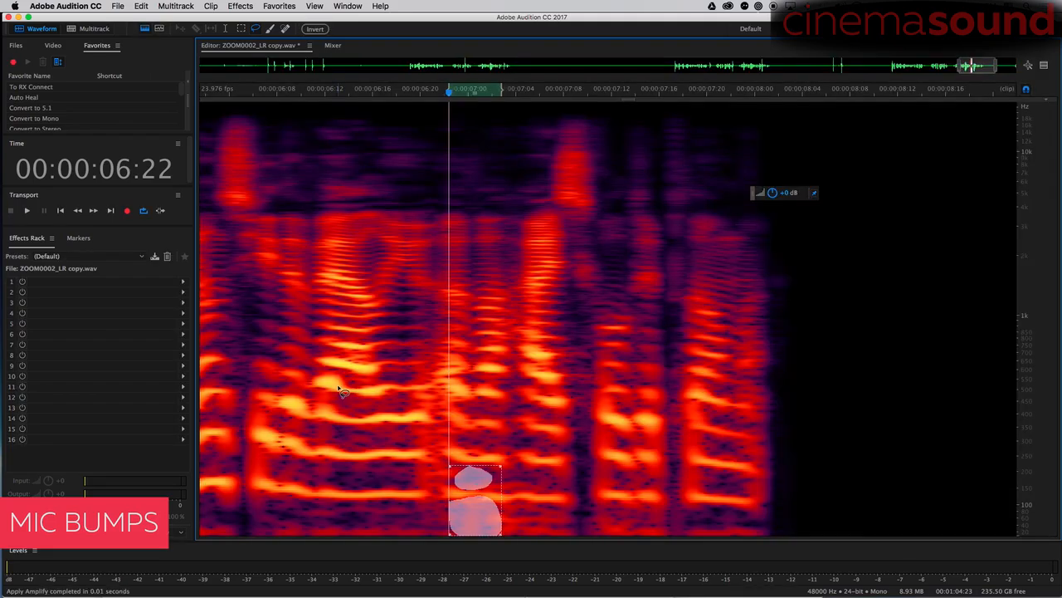
Play the dialogue from 00:00:06:09 to check the repair at 00:00:06:22
{"action": "left_click", "coordinate": [299, 297]}
{"action": "key", "text": "space"}
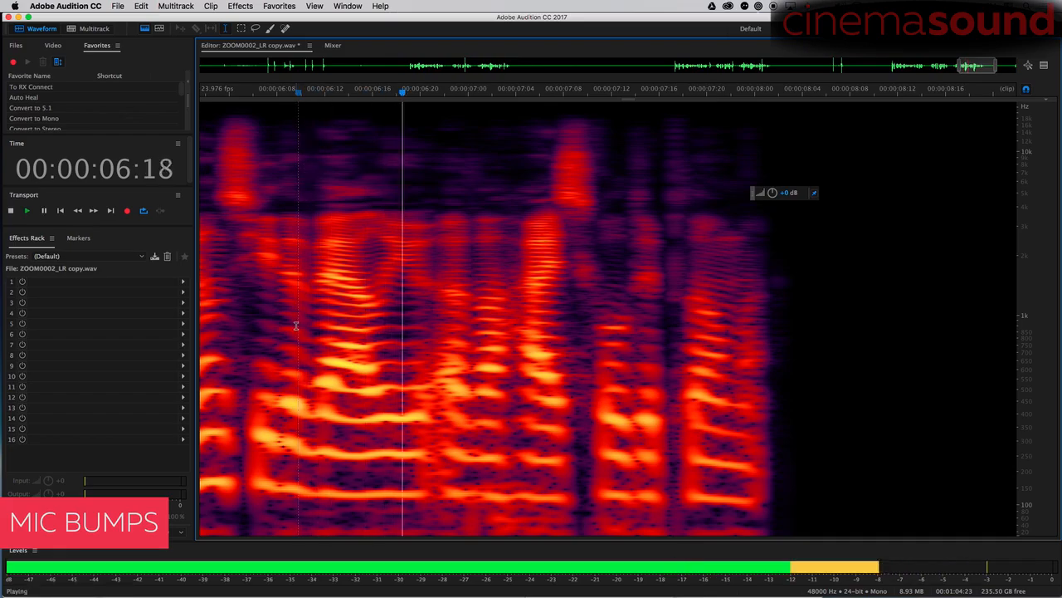
{"action": "key", "text": "space"}
{"action": "key", "text": "space"}
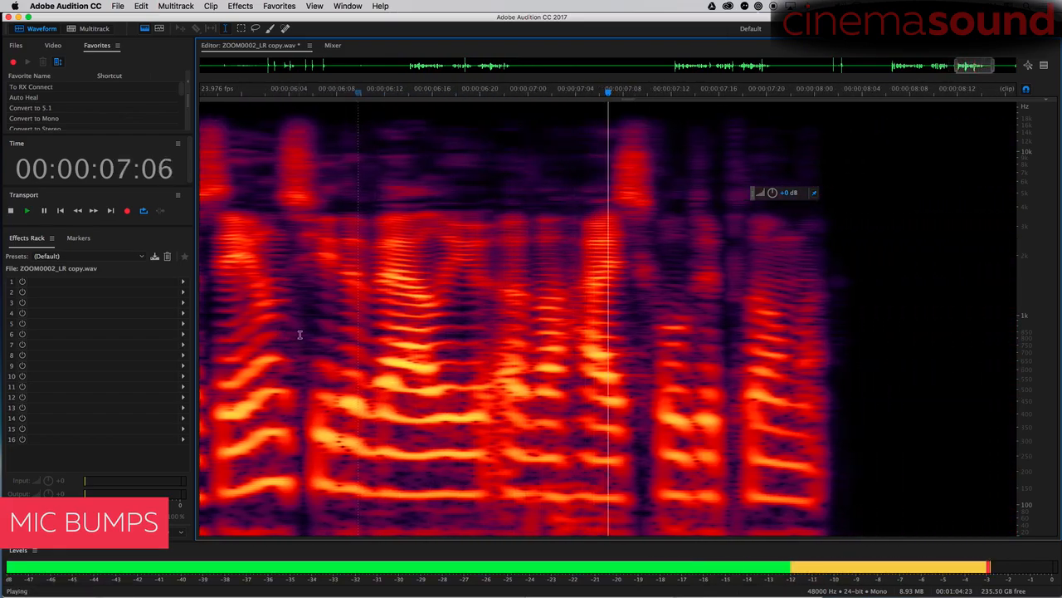
{"action": "key", "text": "space"}
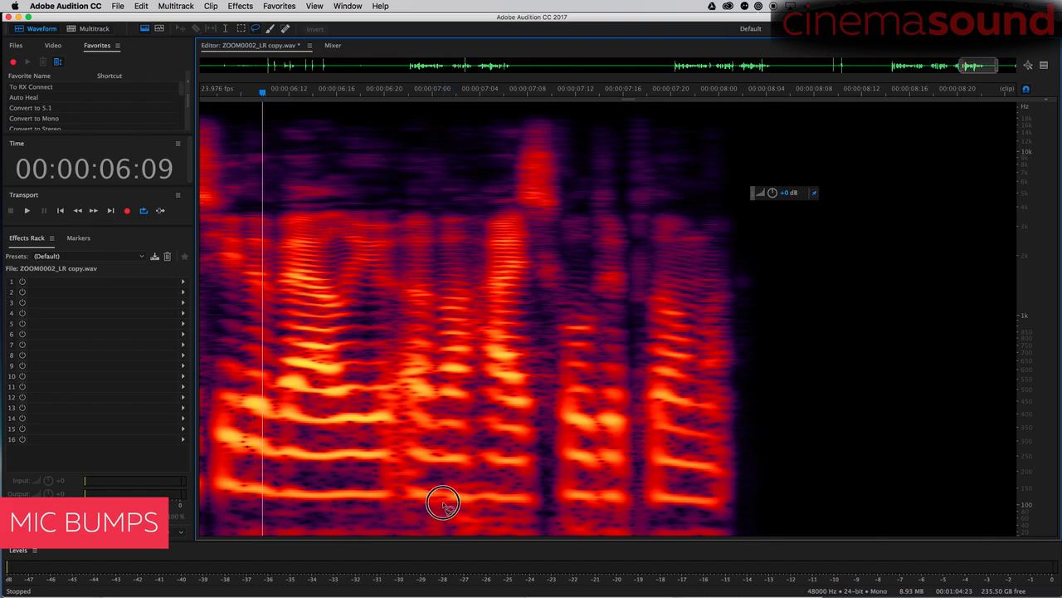
Lasso the bump from 00:00:06:23 in three separate patches between the voice harmonics up to about 350 Hz, and play the selection
{"action": "left_click_drag", "start_coordinate": [443, 503], "coordinate": [542, 512]}
{"action": "mouse_move", "coordinate": [504, 538]}
{"action": "left_mouse_down"}
{"action": "mouse_move", "coordinate": [436, 514]}
{"action": "mouse_move", "coordinate": [538, 473]}
{"action": "mouse_move", "coordinate": [494, 488]}
{"action": "mouse_move", "coordinate": [438, 479]}
{"action": "left_mouse_up"}
{"action": "mouse_move", "coordinate": [445, 431]}
{"action": "left_mouse_down"}
{"action": "mouse_move", "coordinate": [522, 434]}
{"action": "mouse_move", "coordinate": [510, 451]}
{"action": "left_mouse_up"}
{"action": "left_click_drag", "start_coordinate": [443, 452], "coordinate": [440, 437]}
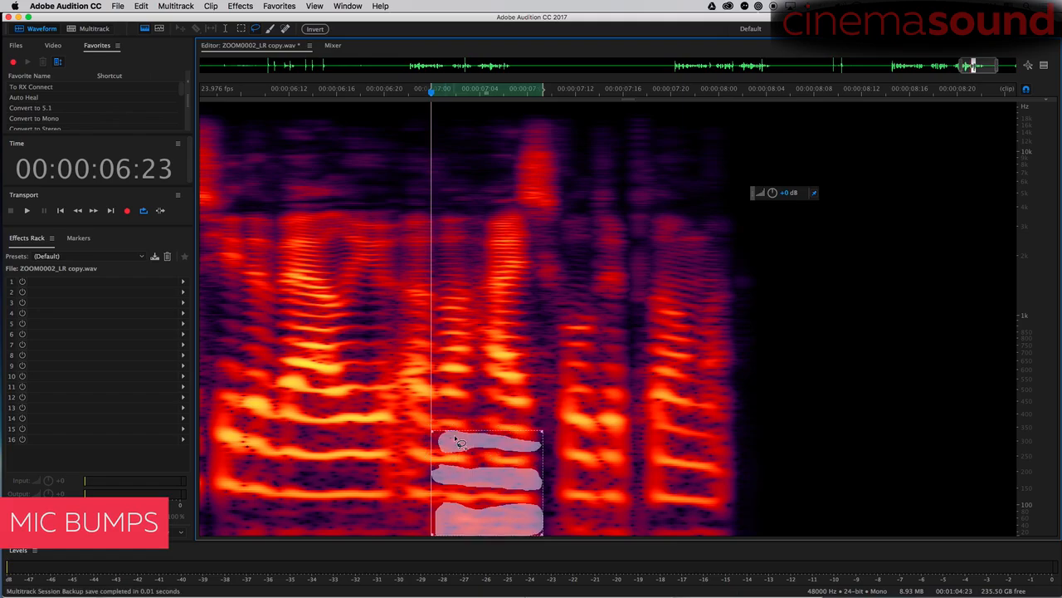
{"action": "key", "text": "space"}
{"action": "key", "text": "space"}
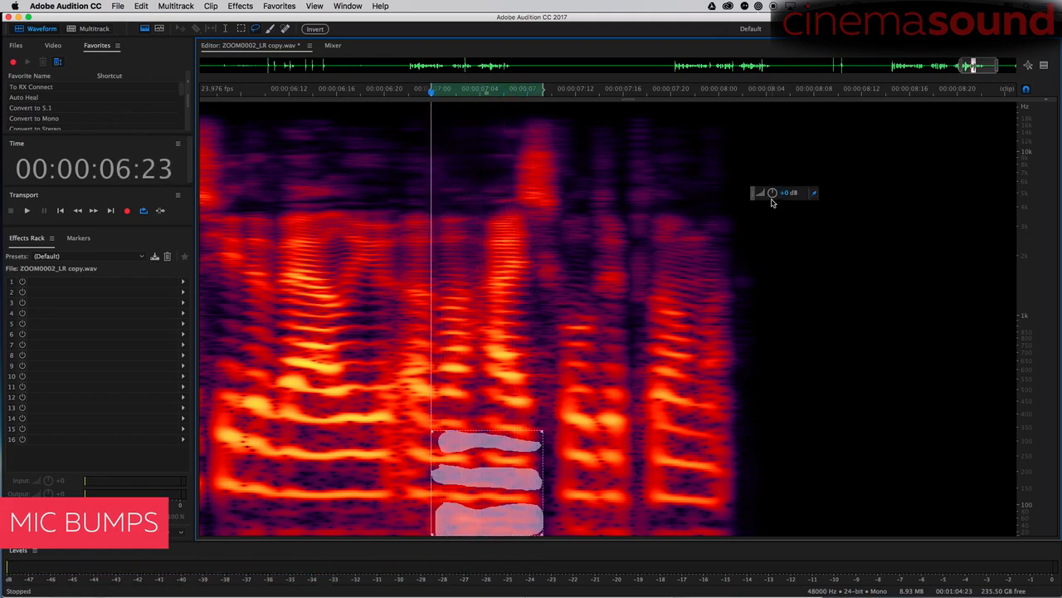
Lower the level of the three selected bump patches and play the dialogue from 00:00:06:10
{"action": "left_click_drag", "start_coordinate": [773, 195], "coordinate": [740, 260]}
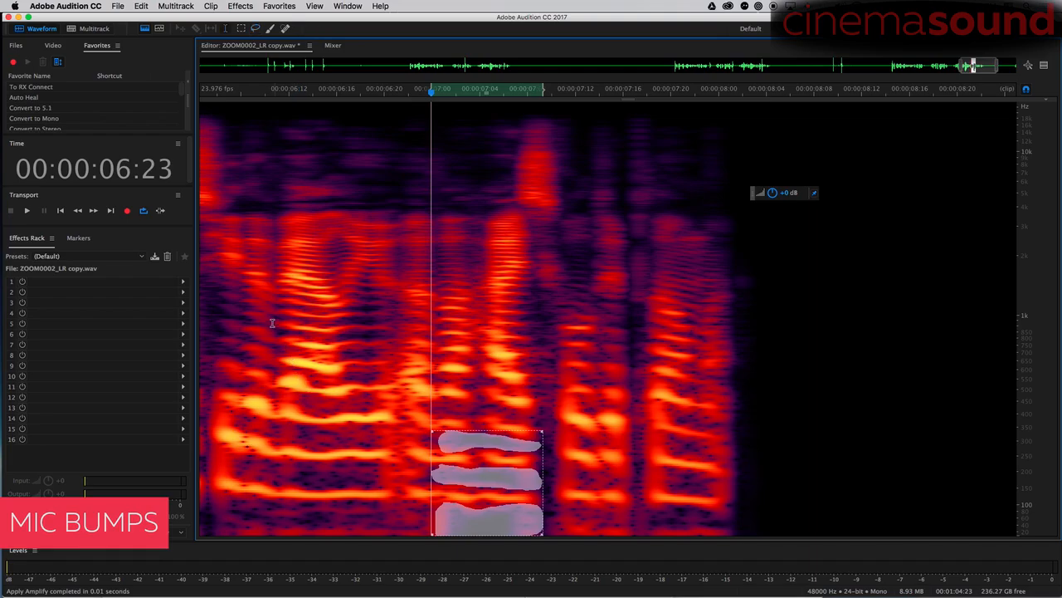
{"action": "left_click", "coordinate": [271, 323]}
{"action": "key", "text": "space"}
{"action": "key", "text": "space"}
{"action": "scroll", "coordinate": [269, 336], "scroll_direction": "right", "scroll_amount": 2}
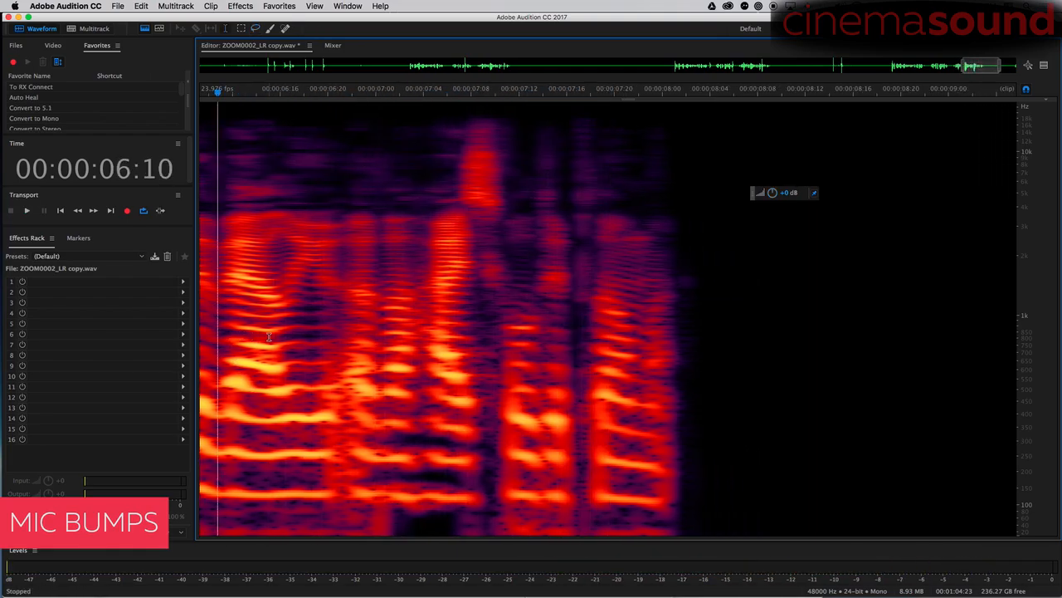
{"action": "key", "text": "space"}
{"action": "key", "text": "space"}
{"action": "scroll", "coordinate": [264, 340], "scroll_direction": "right", "scroll_amount": 2}
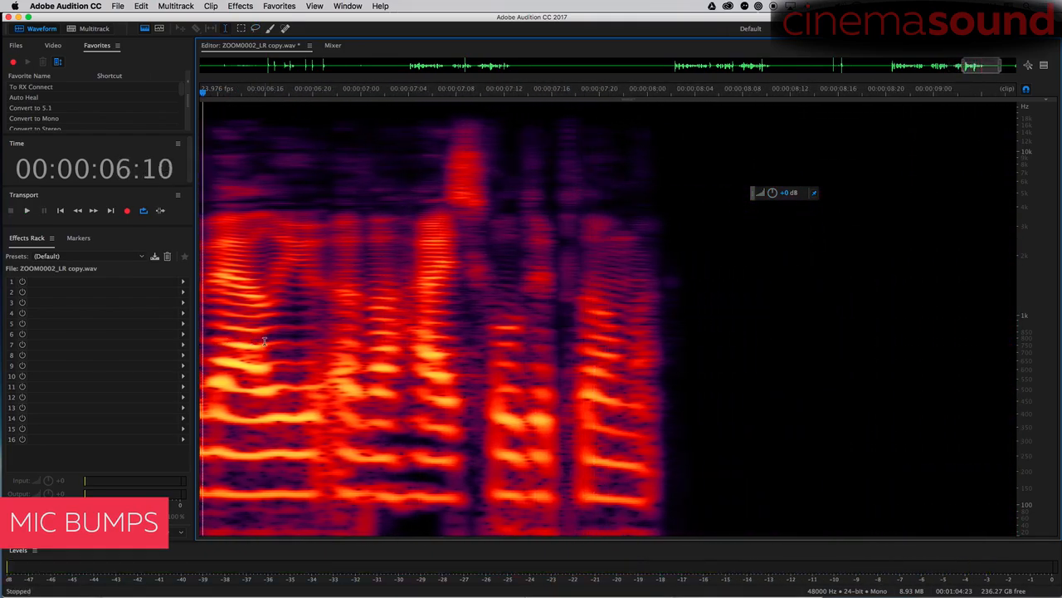
{"action": "scroll", "coordinate": [265, 339], "scroll_direction": "down", "scroll_amount": 3}
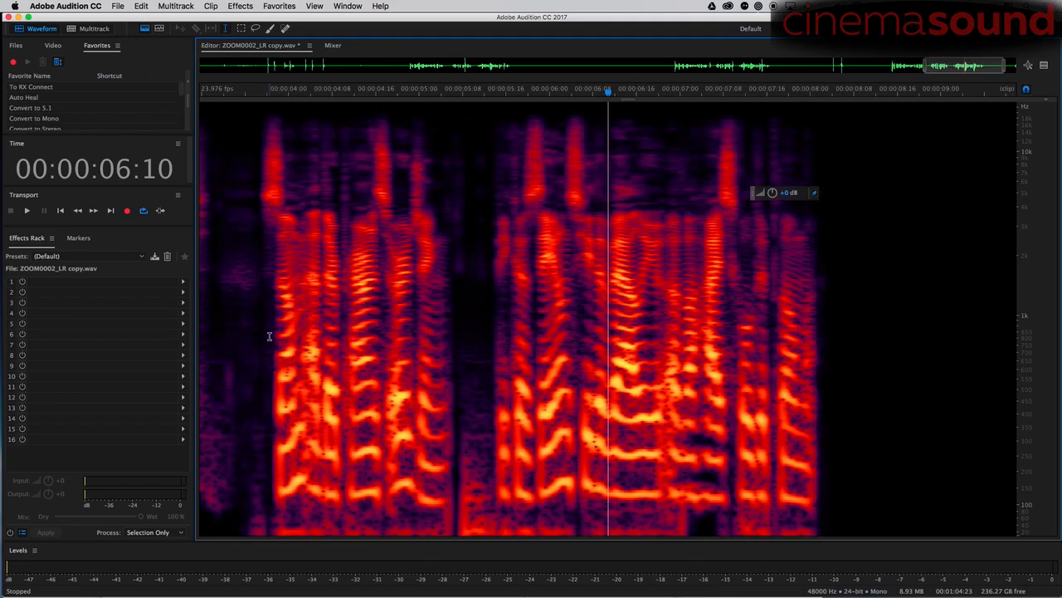
{"action": "key", "text": "minus"}
{"action": "key", "text": "equal"}
{"action": "key", "text": "equal"}
{"action": "key", "text": "minus"}
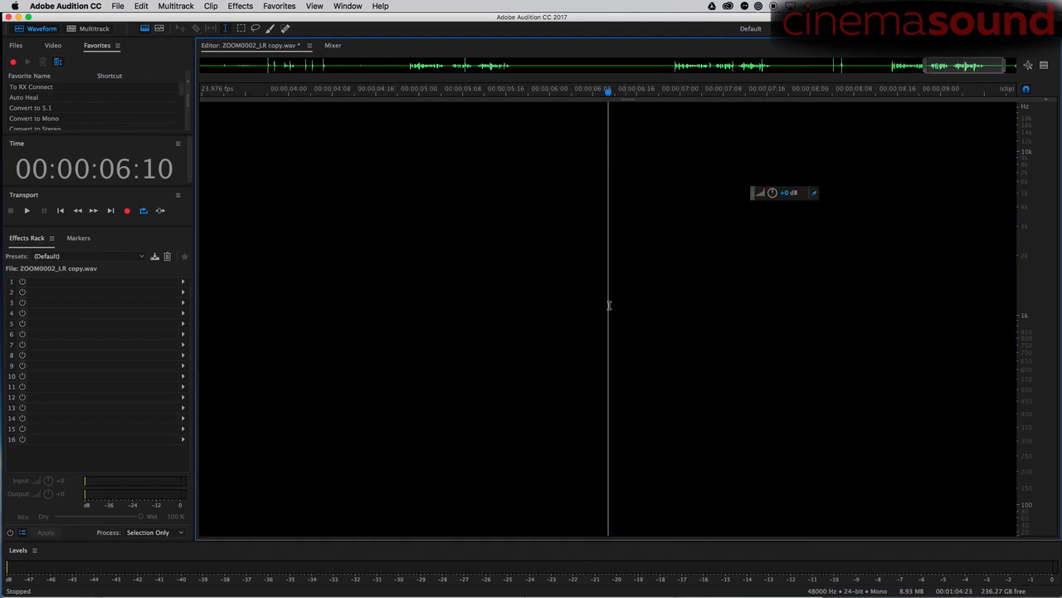
{"action": "key", "text": "equal"}
{"action": "key", "text": "equal"}
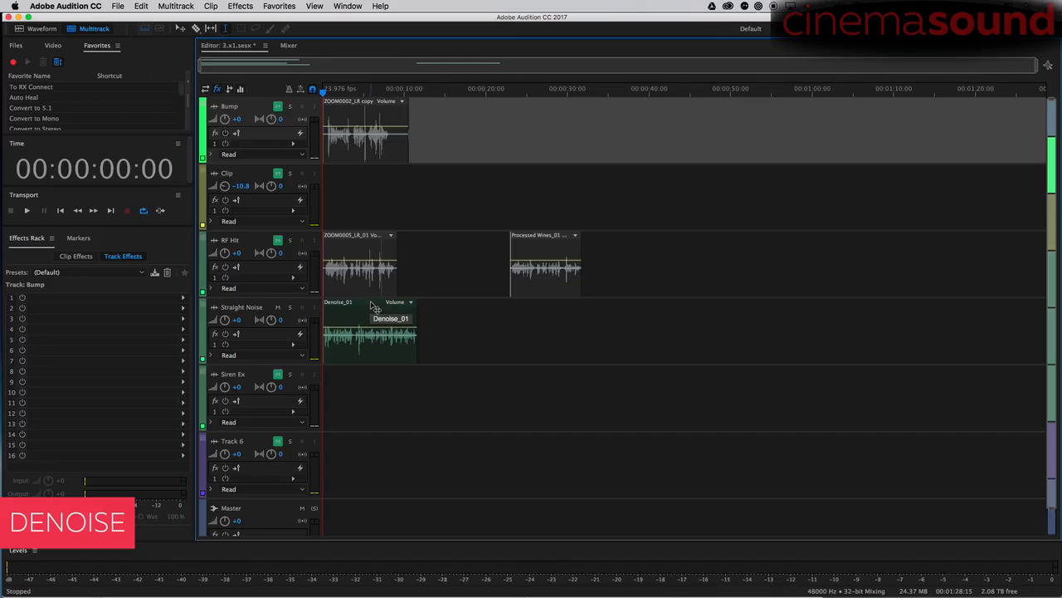
Open the Denoise_01 clip from the Straight Noise track in the waveform editor and play it
{"action": "double_click", "coordinate": [366, 302]}
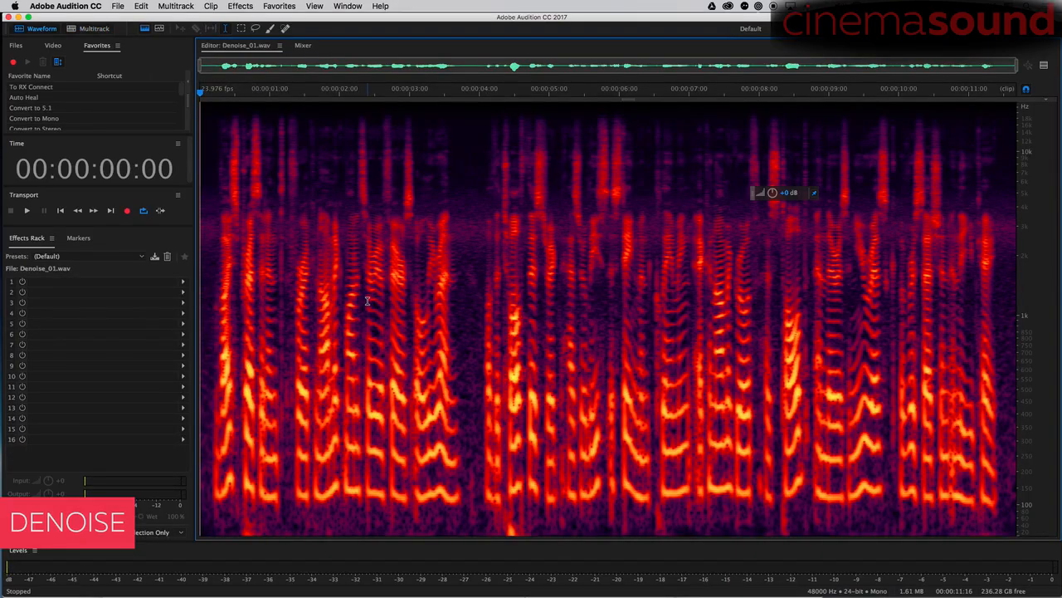
{"action": "key", "text": "space"}
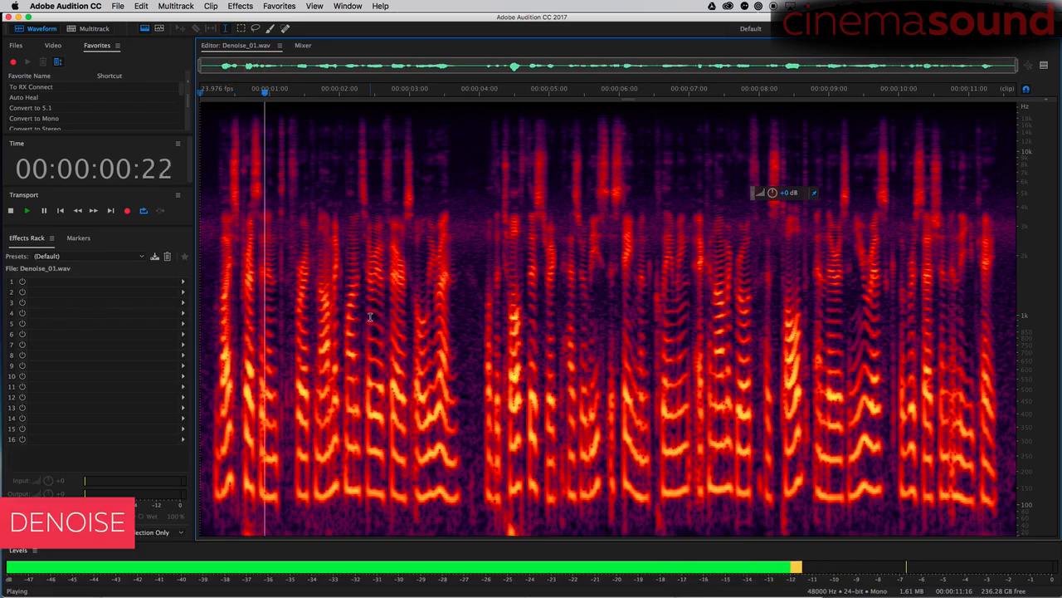
{"action": "key", "text": "equal"}
{"action": "key", "text": "equal"}
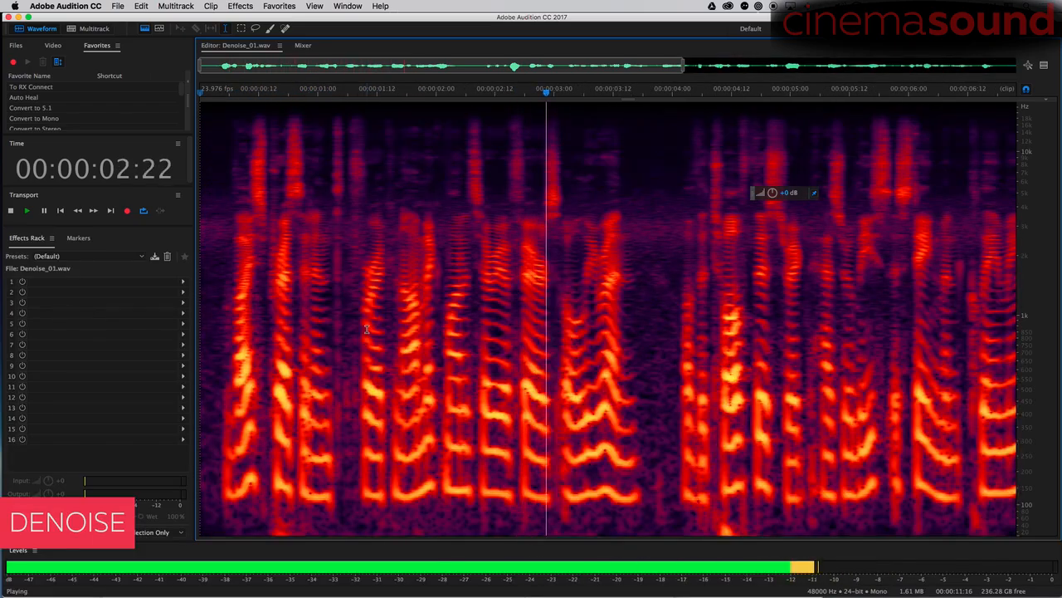
{"action": "key", "text": "minus"}
{"action": "key", "text": "minus"}
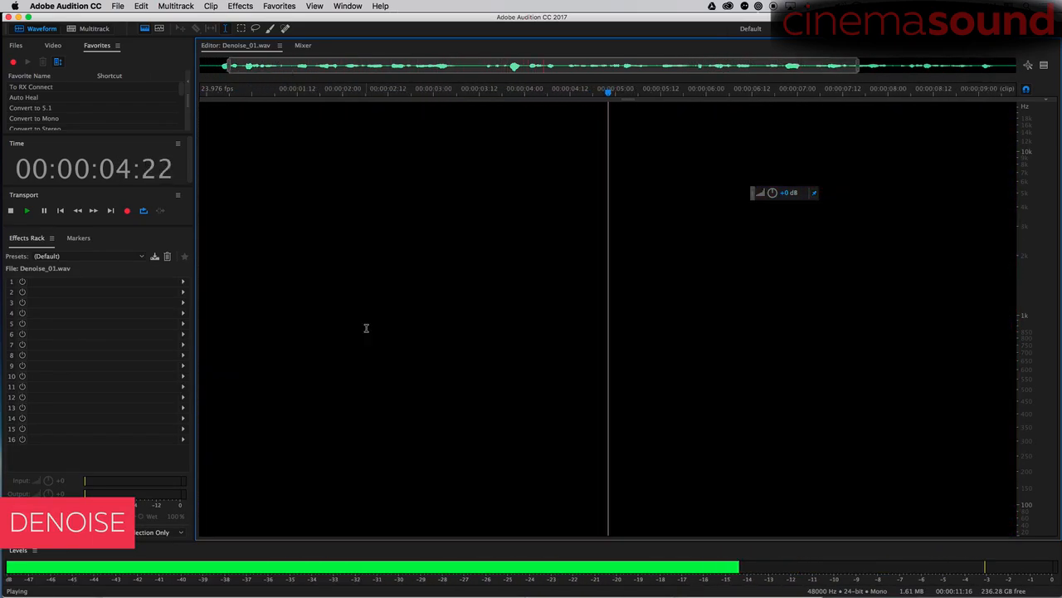
{"action": "key", "text": "equal"}
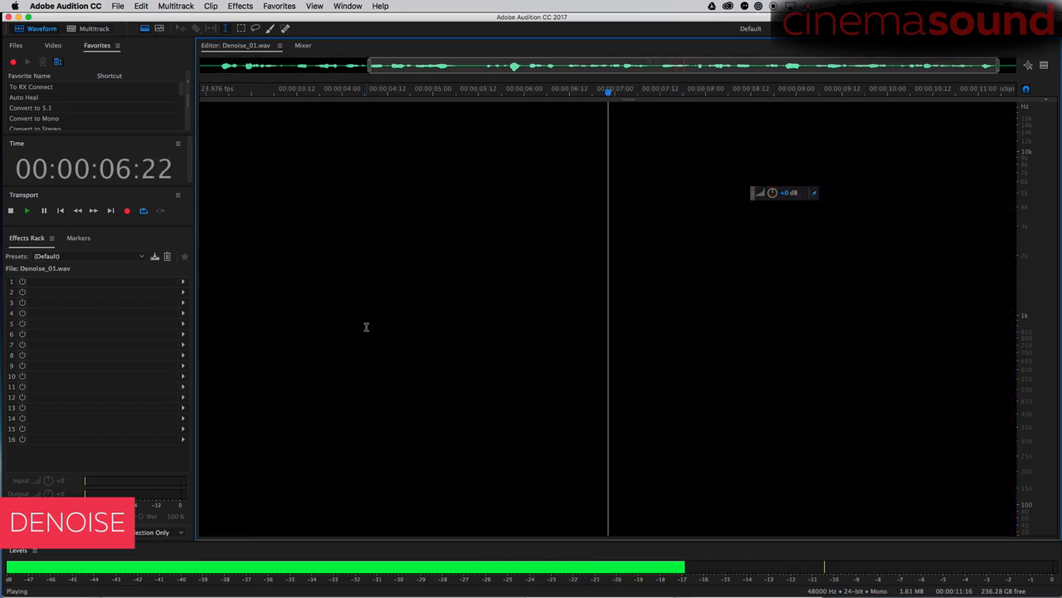
{"action": "key", "text": "space"}
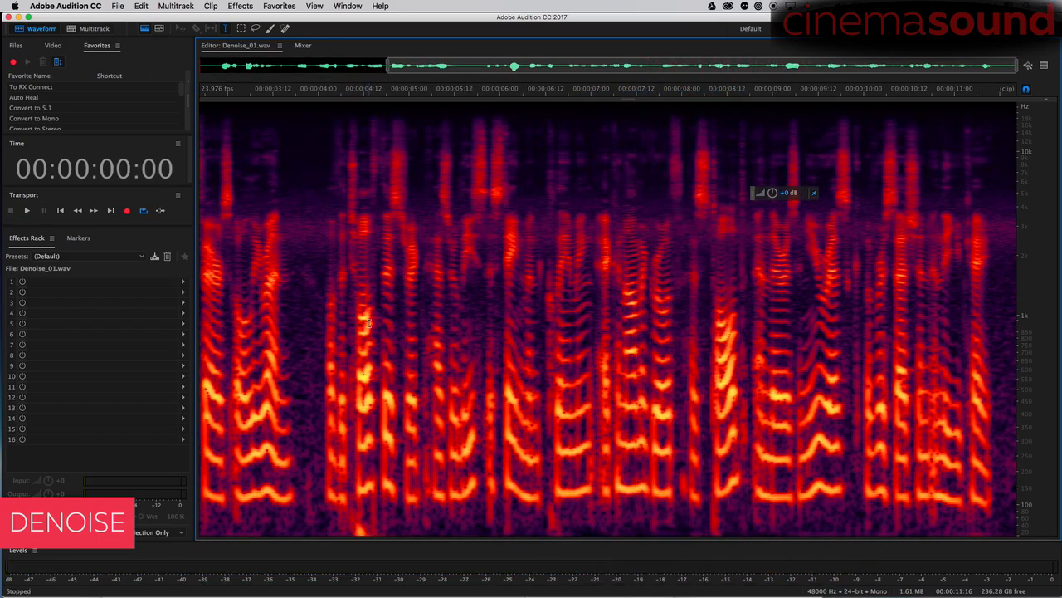
Select the noise-only tail from 00:00:11:09 to the end of the file and capture its noise print in Noise Reduction (process)
{"action": "left_click_drag", "start_coordinate": [990, 278], "coordinate": [1024, 302]}
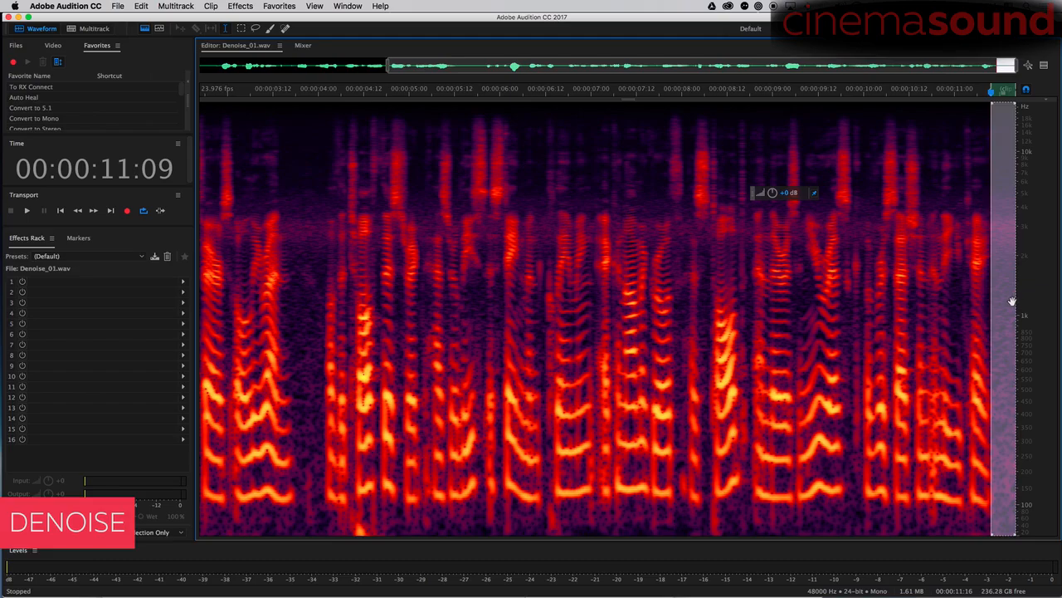
{"action": "key", "text": "space"}
{"action": "key", "text": "space"}
{"action": "left_click", "coordinate": [240, 6]}
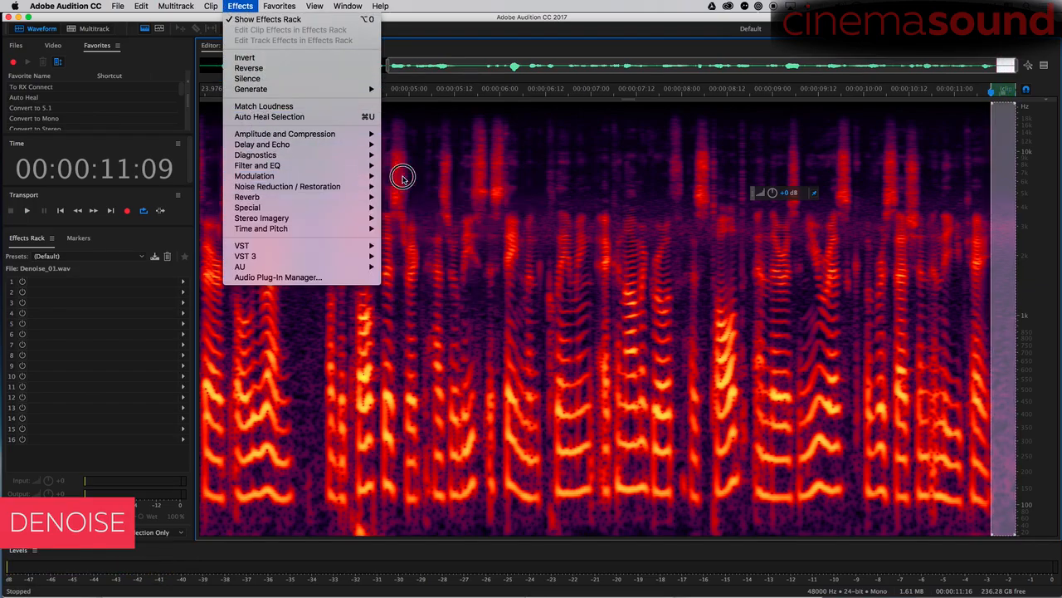
{"action": "mouse_move", "coordinate": [377, 187]}
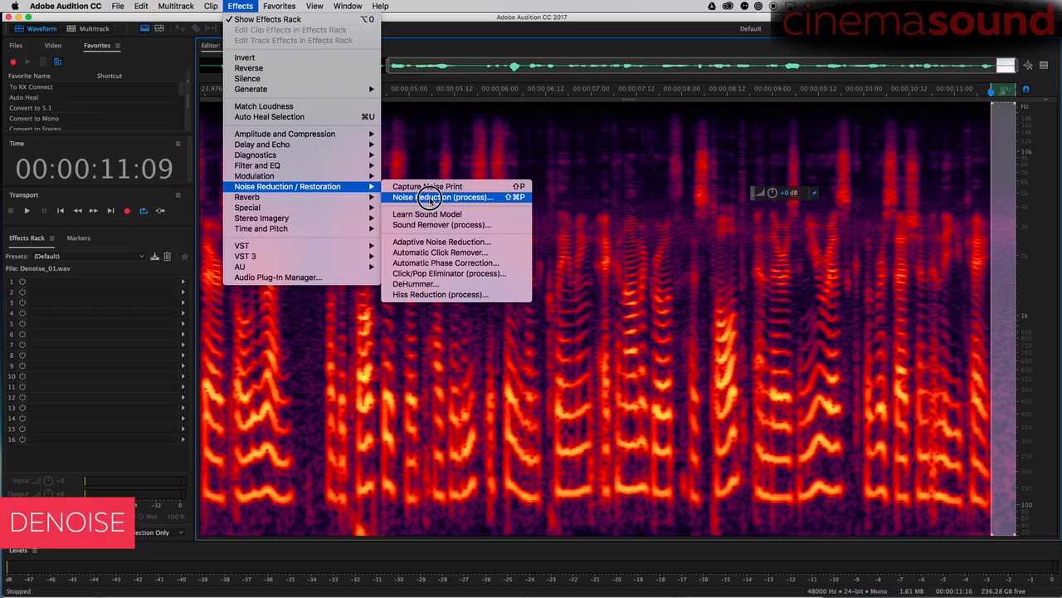
{"action": "left_click", "coordinate": [429, 199]}
{"action": "left_click", "coordinate": [373, 117]}
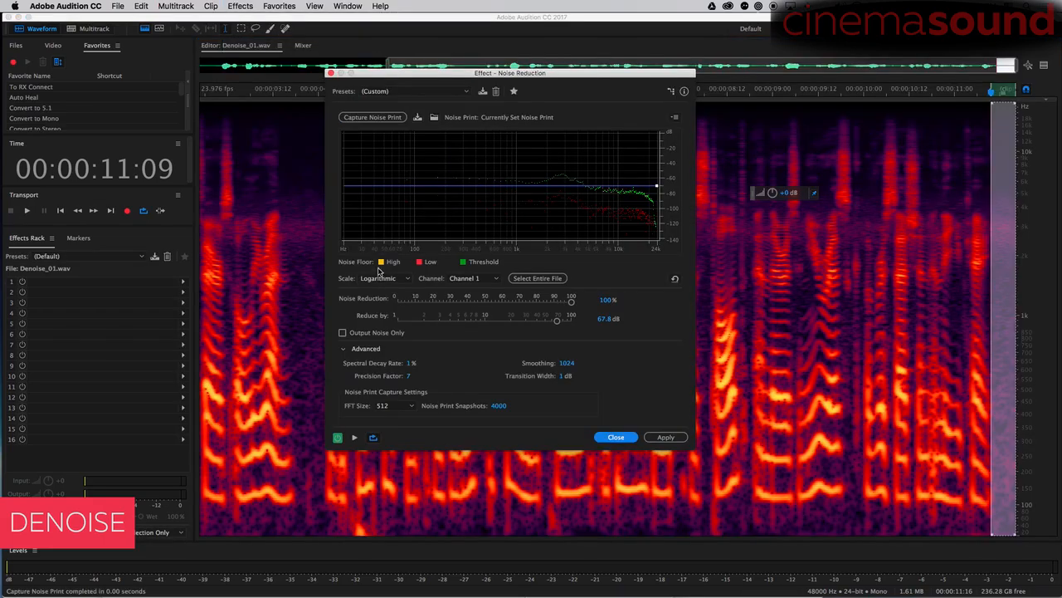
Preview the noise reduction on the selected tail and on the entire file
{"action": "key", "text": "space"}
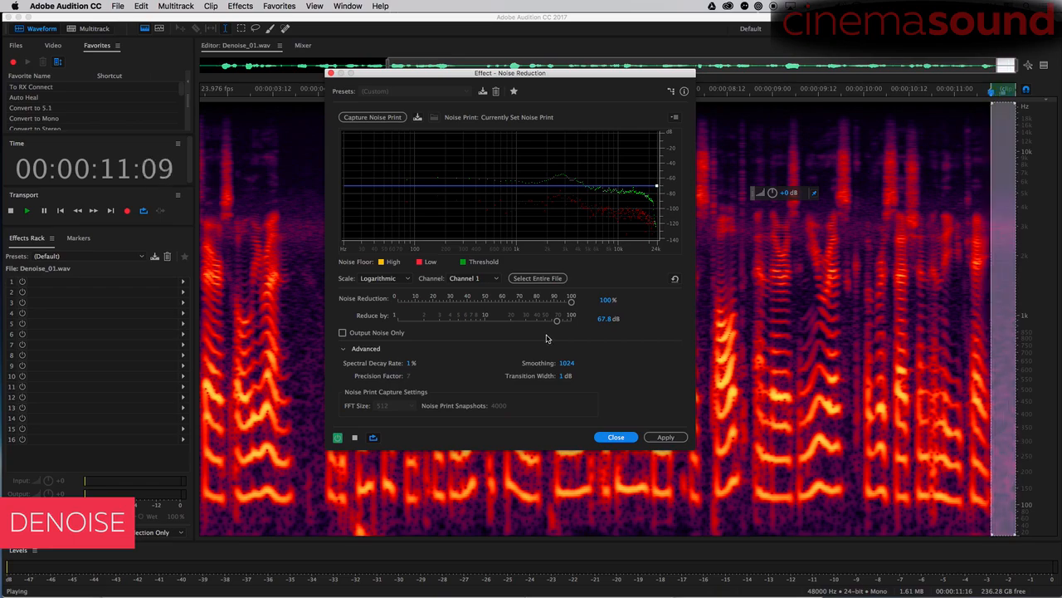
{"action": "key", "text": "space"}
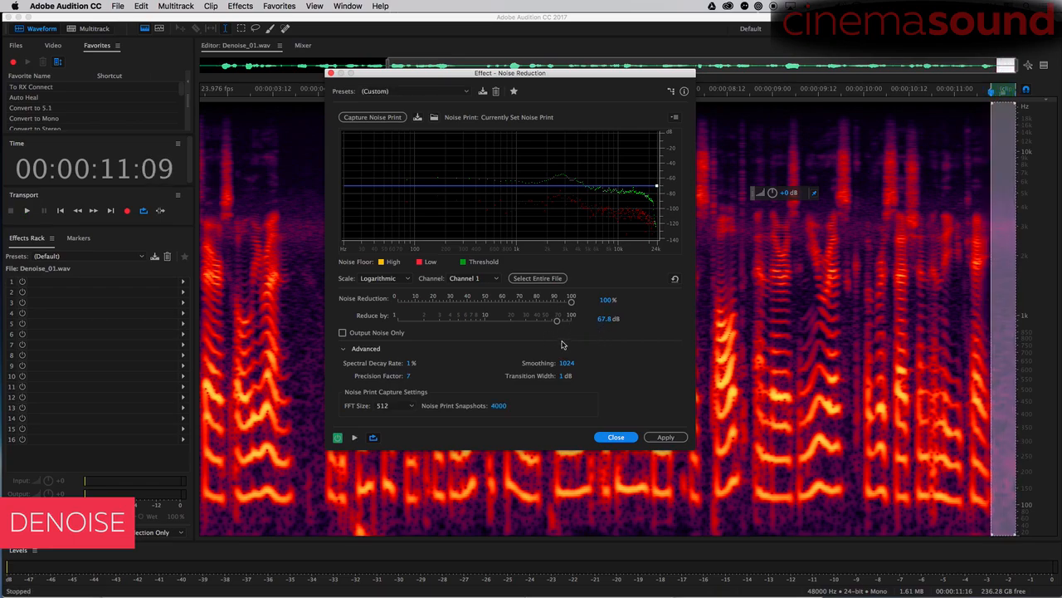
{"action": "left_click", "coordinate": [259, 395]}
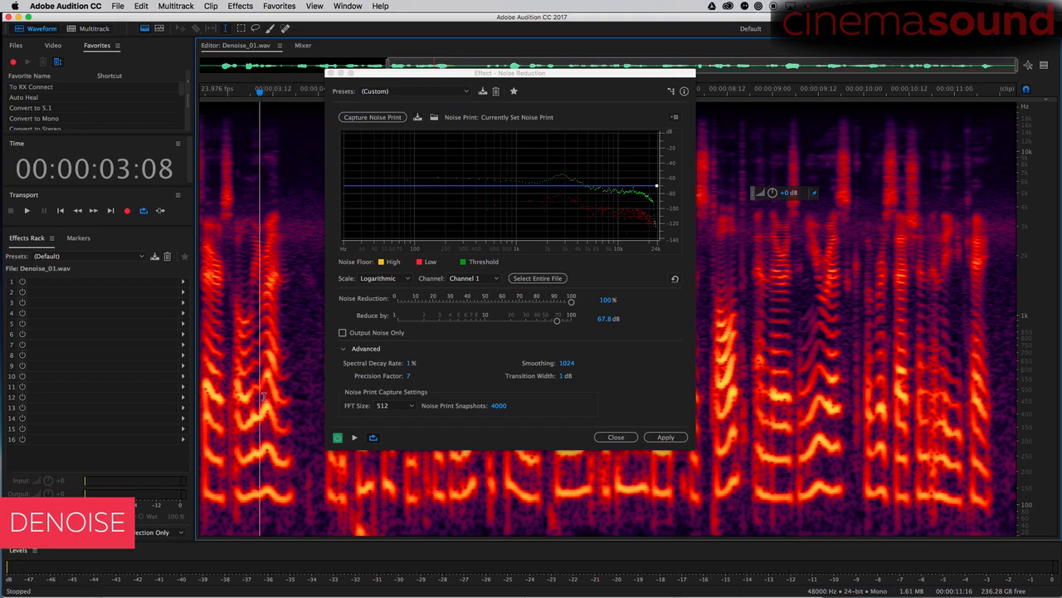
{"action": "key", "text": "super+a"}
{"action": "key", "text": "space"}
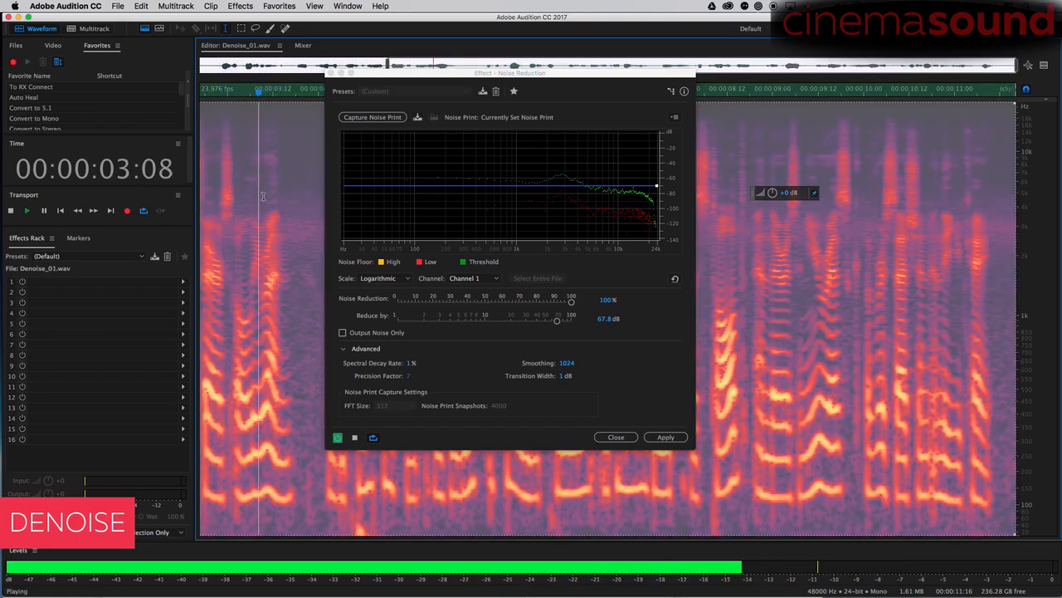
{"action": "key", "text": "space"}
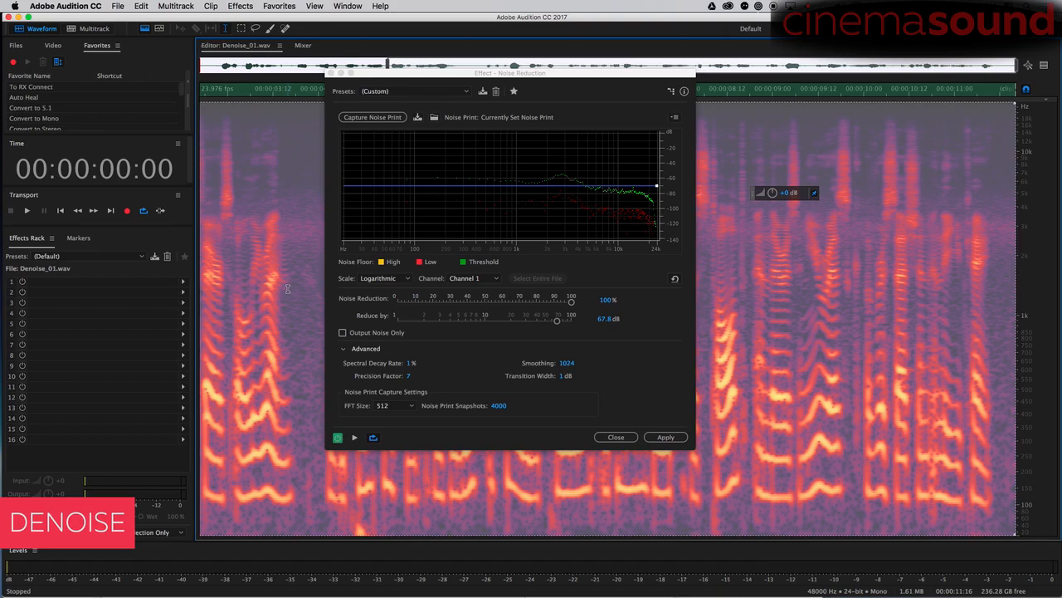
Set the FFT size to 1024 and capture a new noise print from the noise-only tail at 00:00:11:09
{"action": "left_click", "coordinate": [403, 407]}
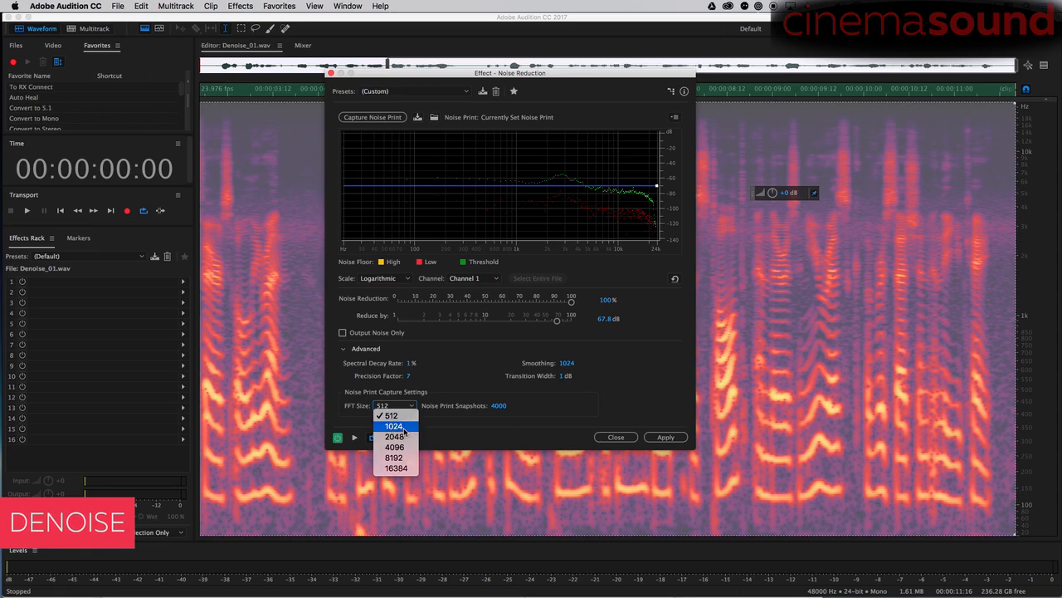
{"action": "left_click", "coordinate": [395, 425]}
{"action": "left_click_drag", "start_coordinate": [991, 243], "coordinate": [830, 249]}
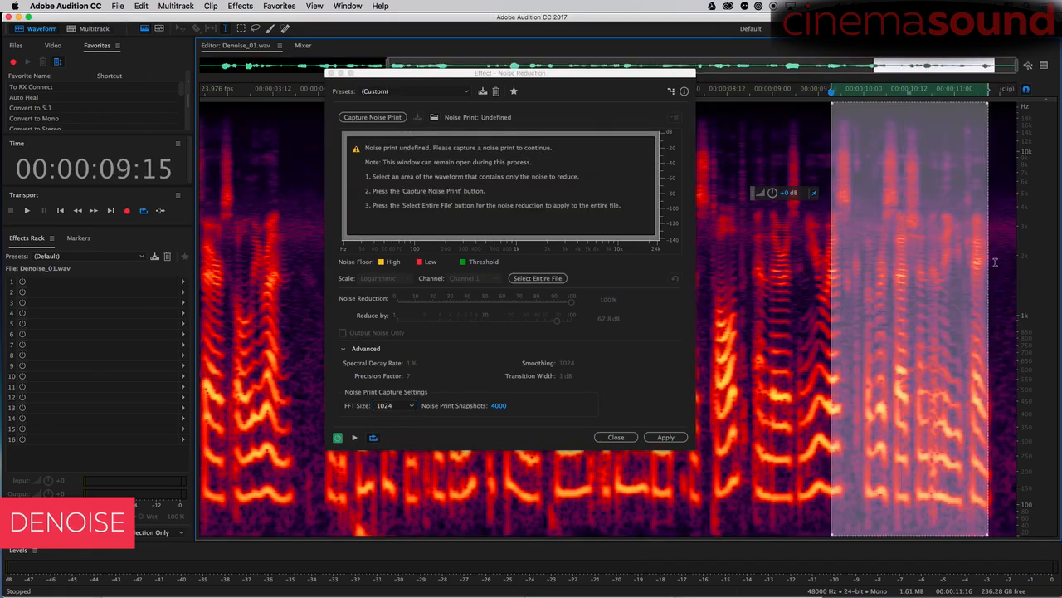
{"action": "left_click", "coordinate": [999, 272]}
{"action": "left_click_drag", "start_coordinate": [992, 295], "coordinate": [1025, 297]}
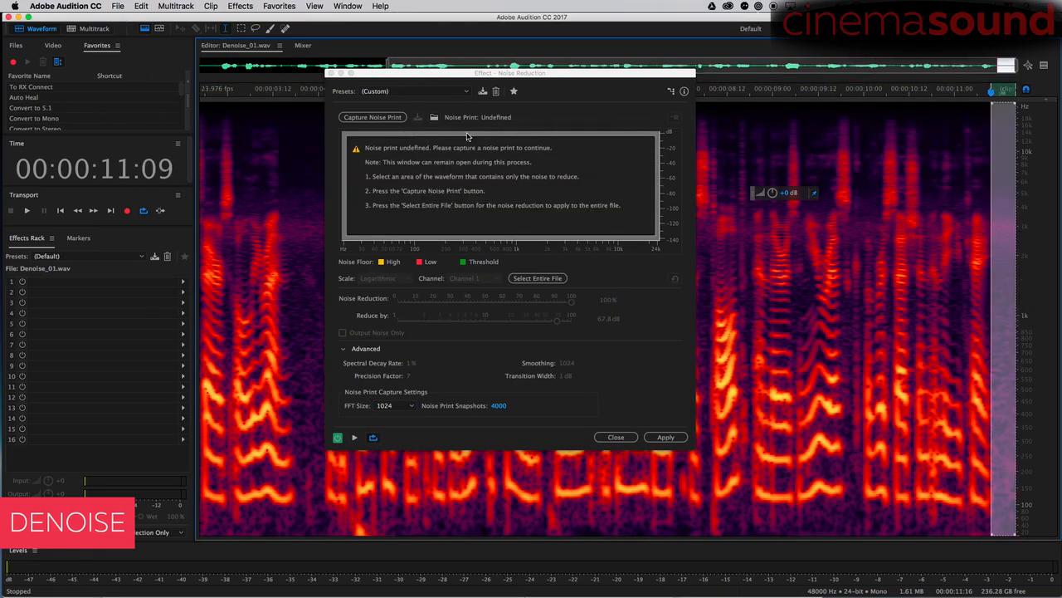
{"action": "left_click", "coordinate": [390, 120]}
Select the entire file and preview the noise reduction with the 1024 FFT size
{"action": "key", "text": "super+a"}
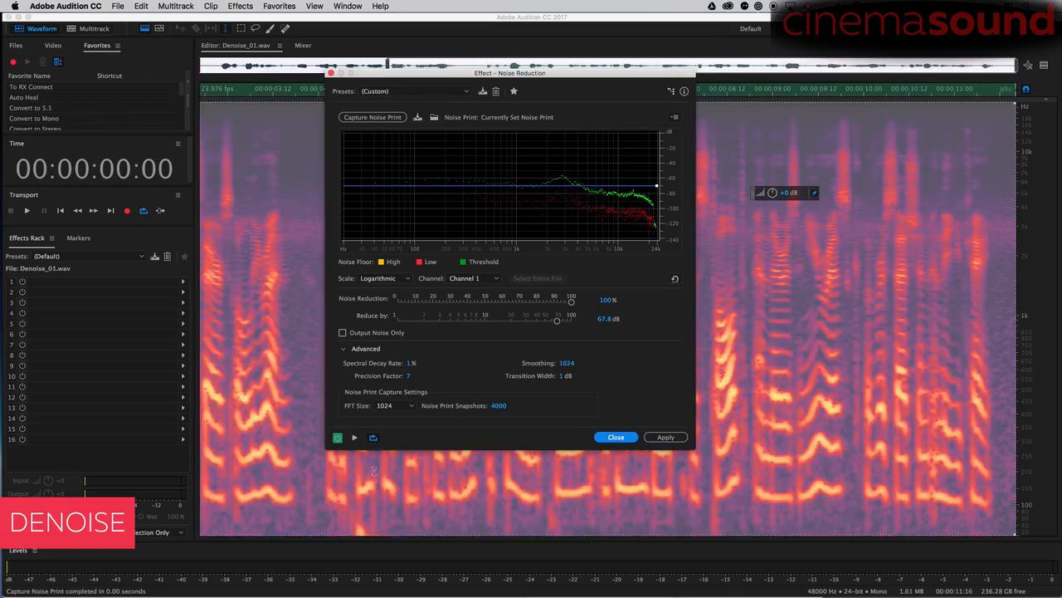
{"action": "key", "text": "space"}
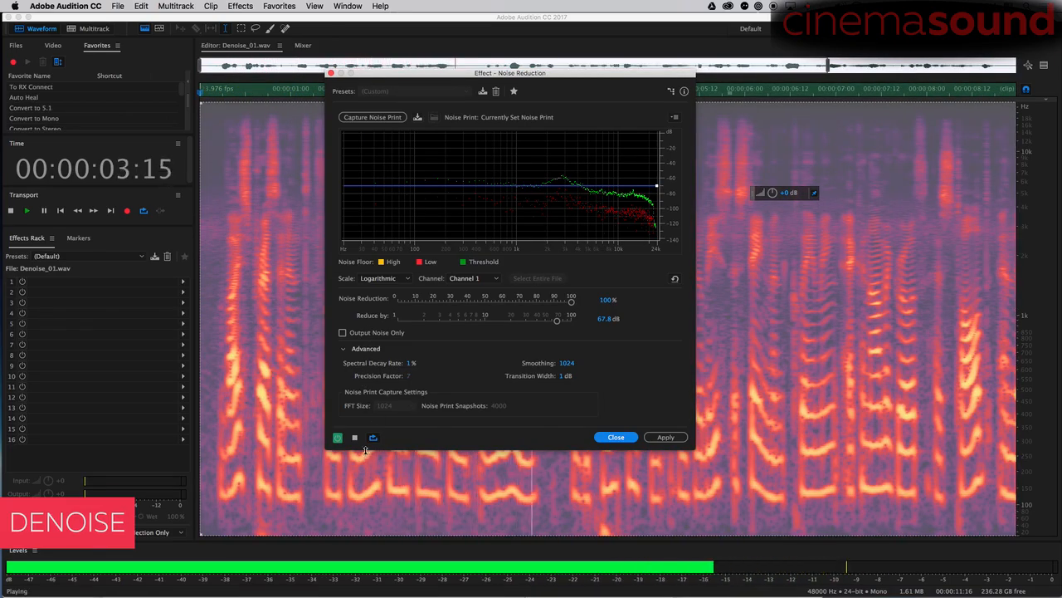
{"action": "left_click", "coordinate": [354, 437]}
Recapture the noise print from the tail at 00:00:11:09 with an FFT size of 4096, and preview the reduction on the entire file
{"action": "left_click", "coordinate": [395, 405]}
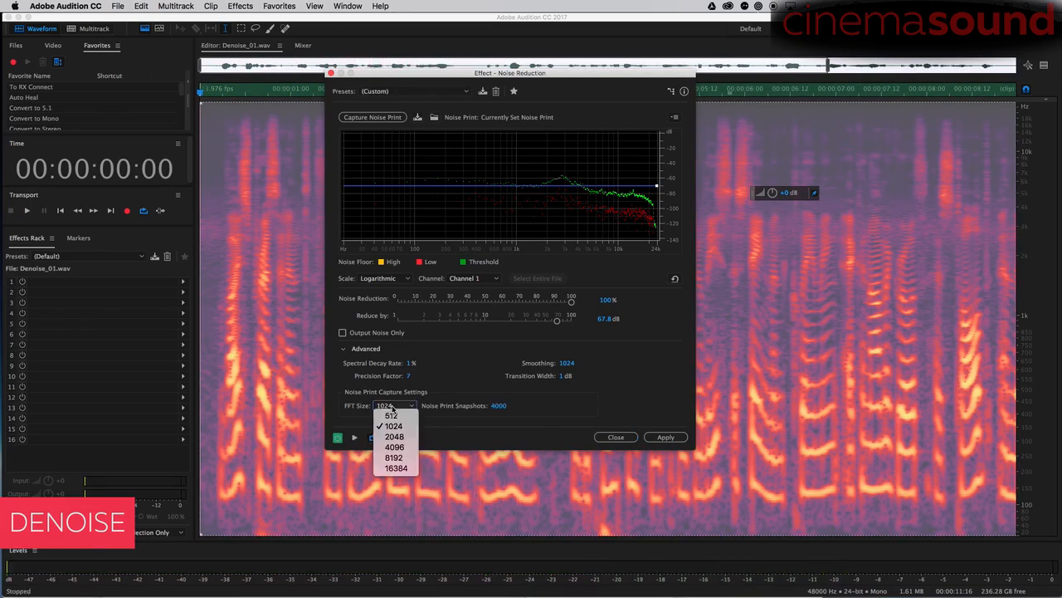
{"action": "left_click", "coordinate": [395, 446]}
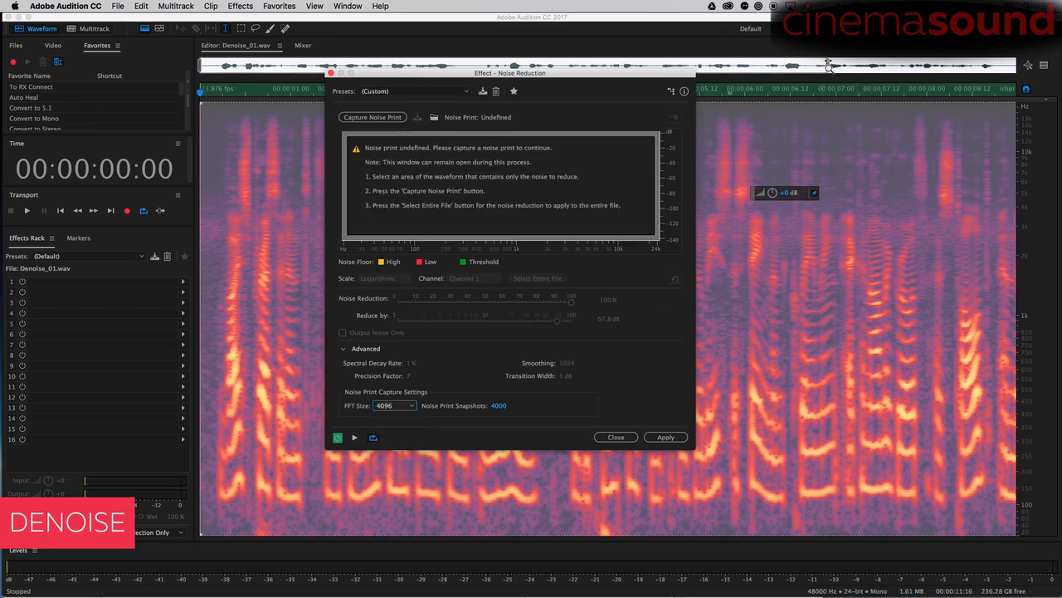
{"action": "left_click_drag", "start_coordinate": [822, 65], "coordinate": [1038, 84]}
{"action": "left_click", "coordinate": [971, 278]}
{"action": "left_click_drag", "start_coordinate": [990, 280], "coordinate": [1027, 286]}
{"action": "left_click", "coordinate": [373, 117]}
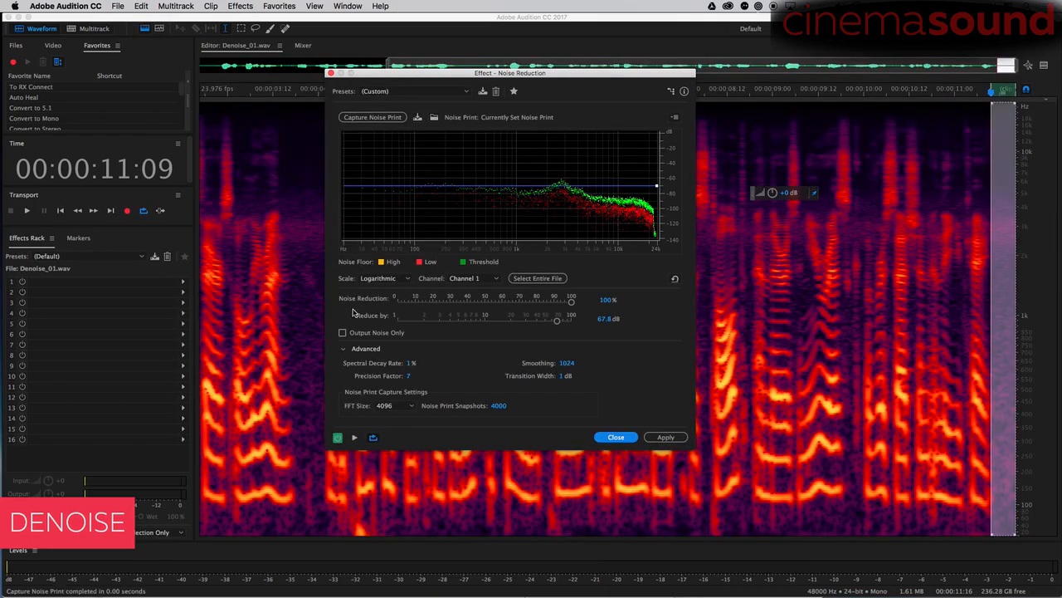
{"action": "key", "text": "space"}
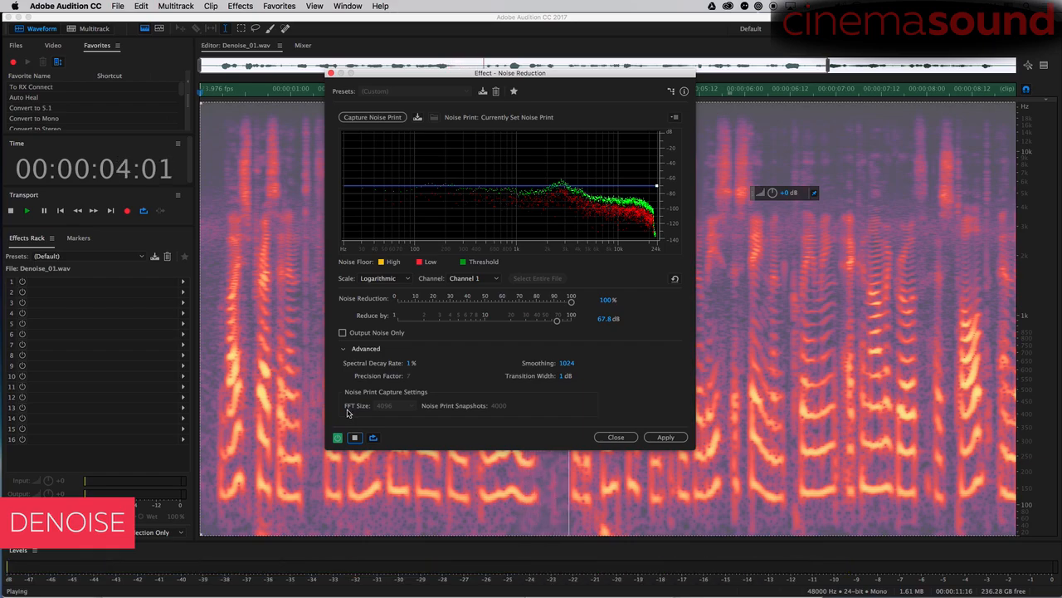
{"action": "key", "text": "space"}
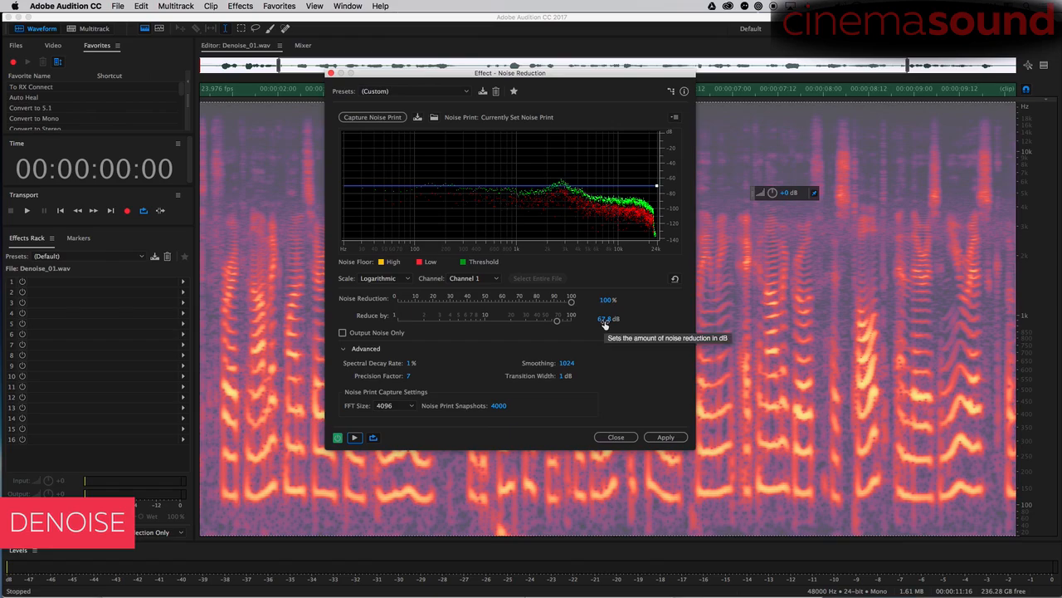
Set the FFT size to 512, capture a noise print from the noise-only tail at 00:00:11:10, and select the entire file
{"action": "left_click", "coordinate": [396, 405]}
{"action": "left_click", "coordinate": [392, 415]}
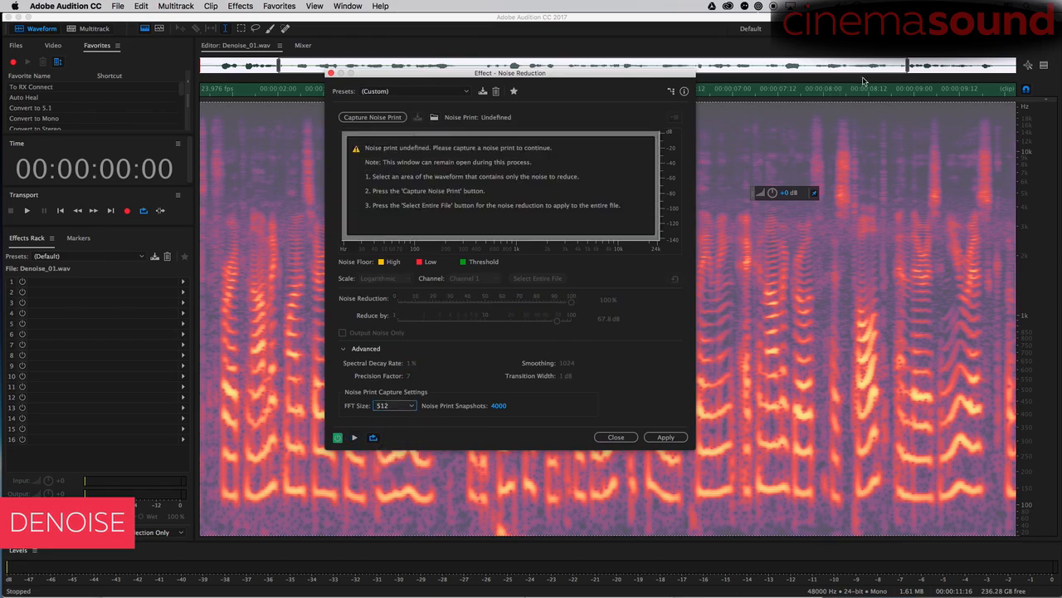
{"action": "left_click_drag", "start_coordinate": [868, 66], "coordinate": [978, 71]}
{"action": "left_click_drag", "start_coordinate": [979, 284], "coordinate": [1030, 295]}
{"action": "left_click", "coordinate": [967, 286]}
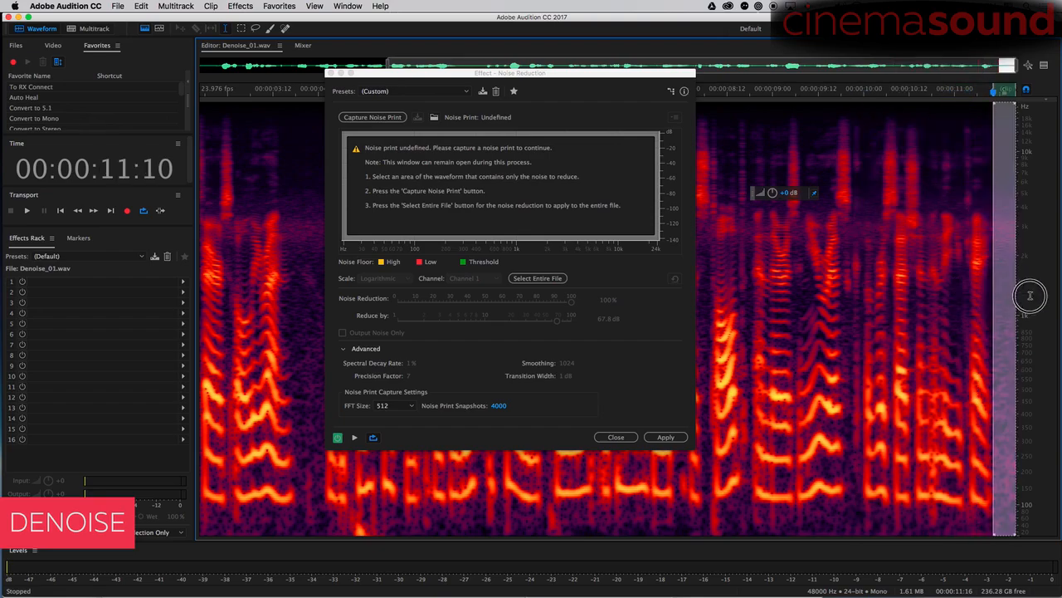
{"action": "left_click", "coordinate": [388, 117]}
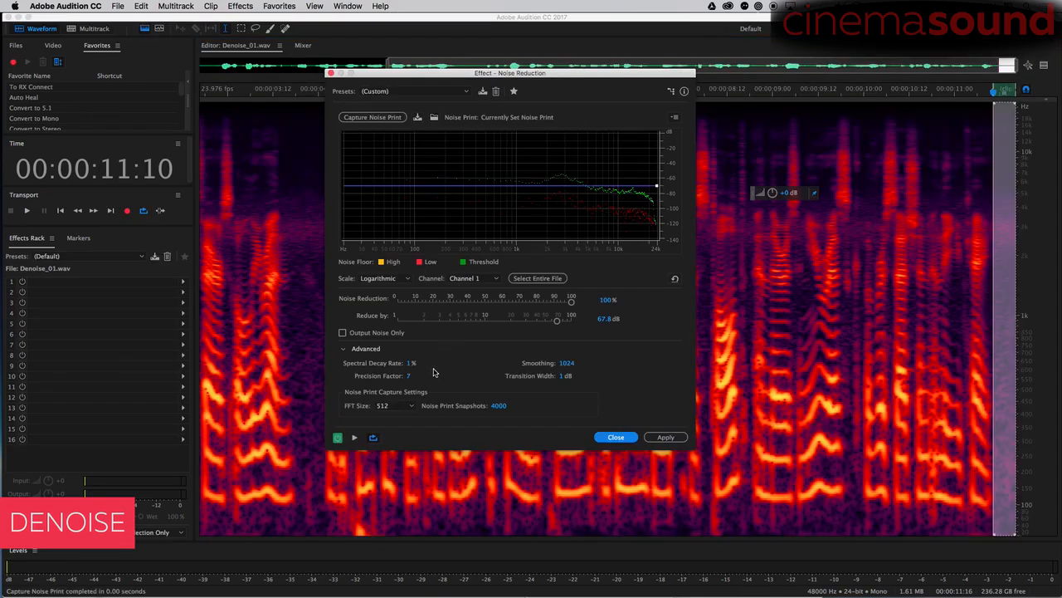
{"action": "key", "text": "super+a"}
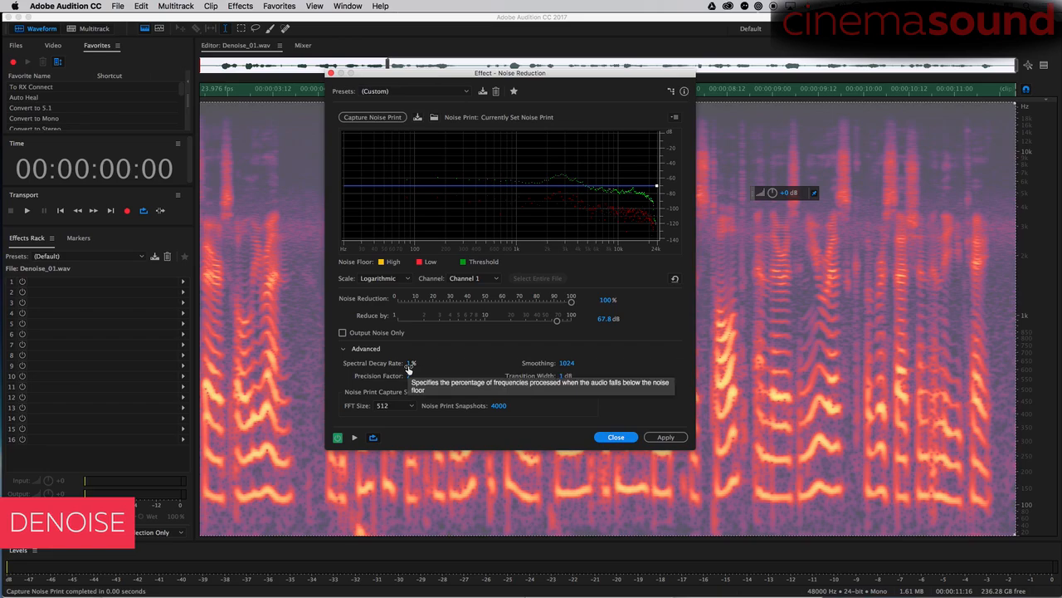
Preview the 512 FFT noise reduction on the entire file, and preview again with the Spectral Decay Rate at 95%
{"action": "key", "text": "space"}
{"action": "key", "text": "space"}
{"action": "left_click_drag", "start_coordinate": [411, 364], "coordinate": [447, 352]}
{"action": "key", "text": "space"}
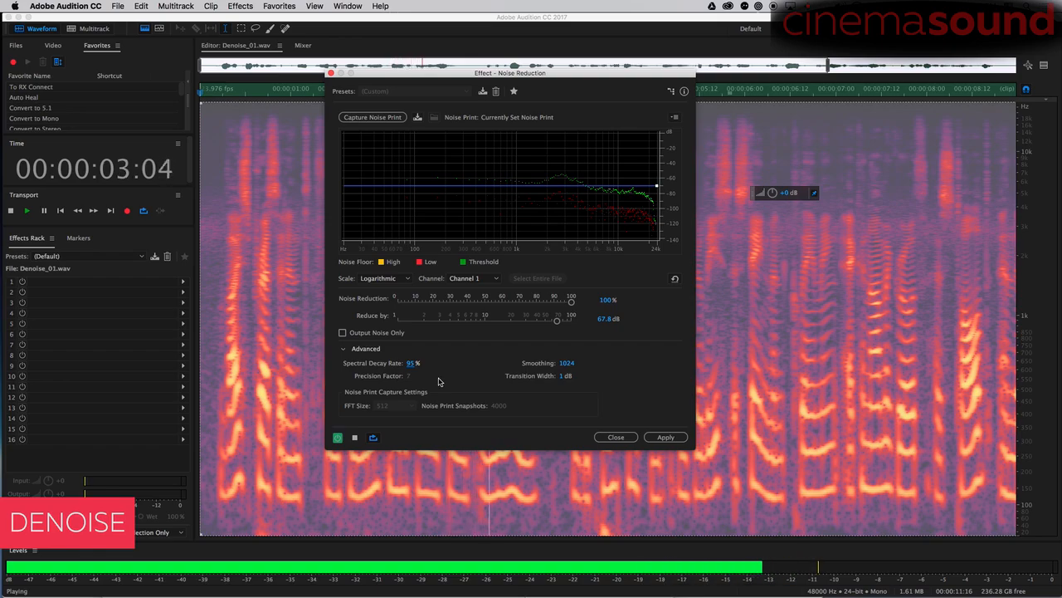
{"action": "key", "text": "space"}
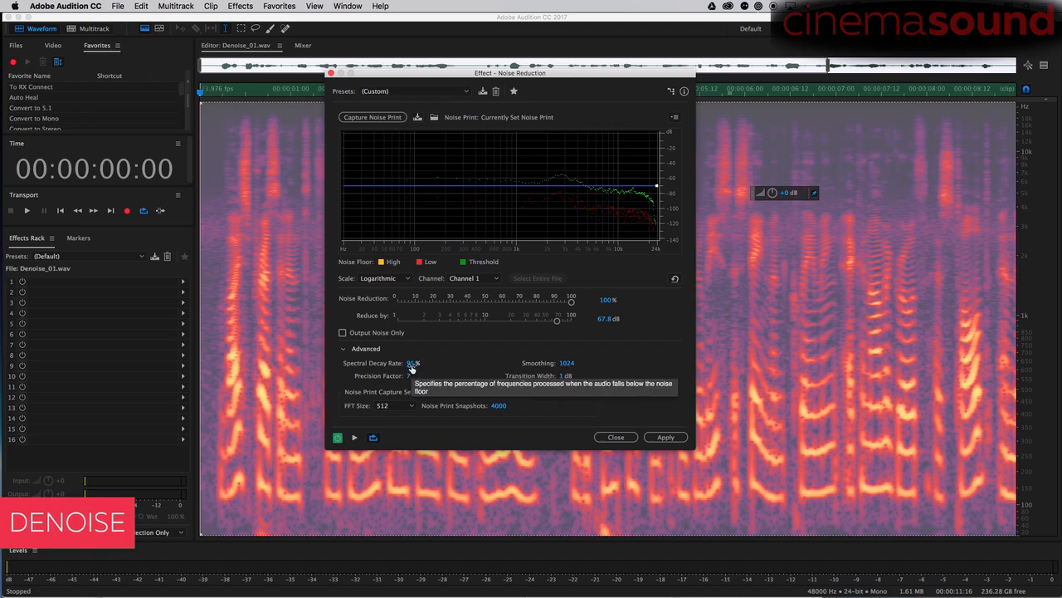
Compare previews of the noise reduction with the Spectral Decay Rate at 0% and at 45%
{"action": "left_click_drag", "start_coordinate": [412, 365], "coordinate": [324, 369]}
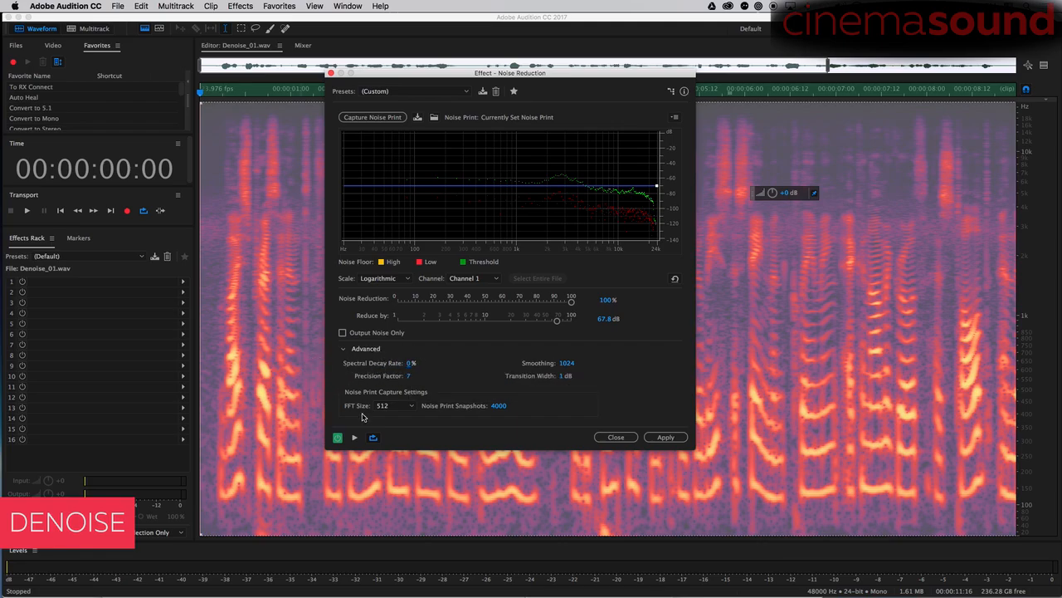
{"action": "key", "text": "space"}
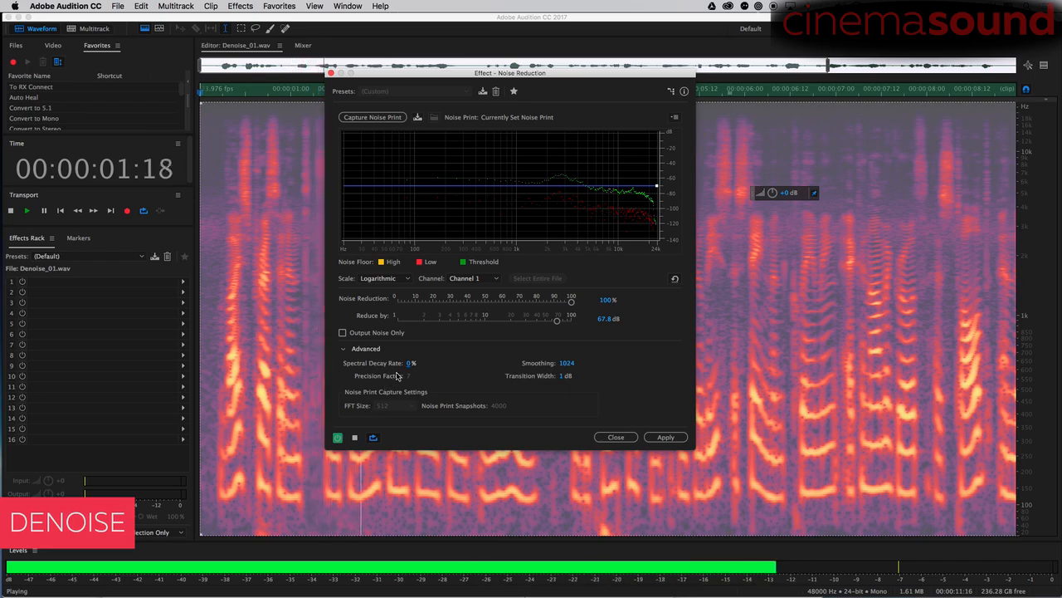
{"action": "key", "text": "space"}
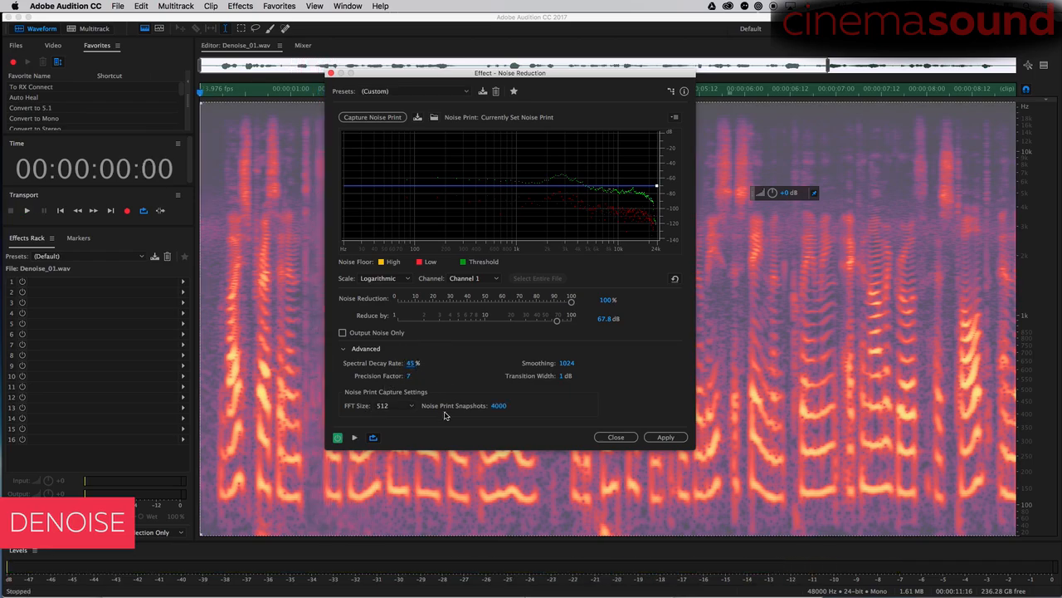
{"action": "key", "text": "space"}
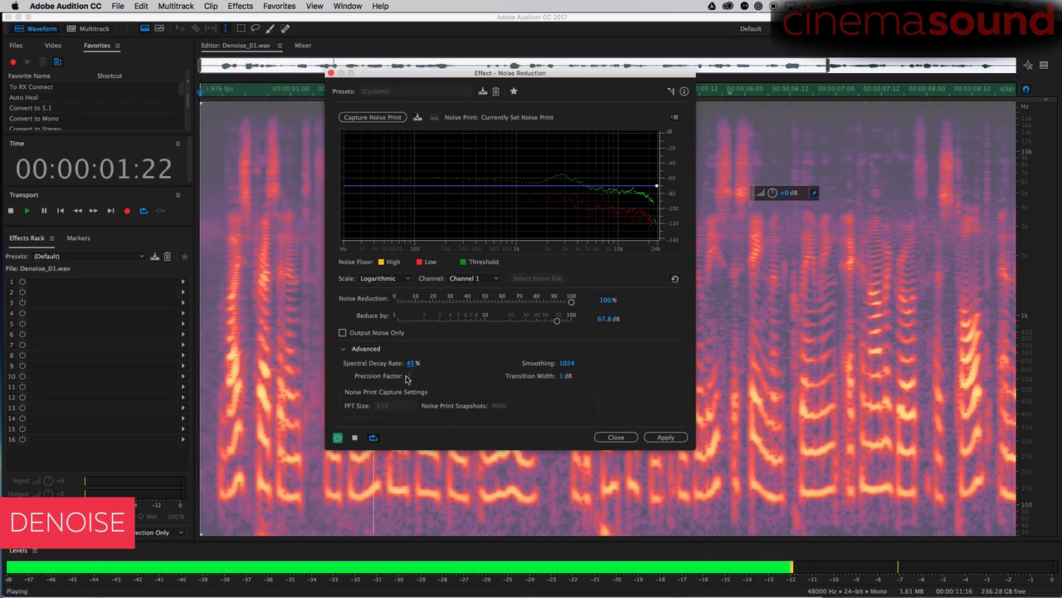
{"action": "key", "text": "space"}
Raise the Spectral Decay Rate to 86% and preview the noise reduction
{"action": "left_click_drag", "start_coordinate": [410, 364], "coordinate": [426, 365]}
{"action": "key", "text": "space"}
{"action": "key", "text": "space"}
{"action": "key", "text": "space"}
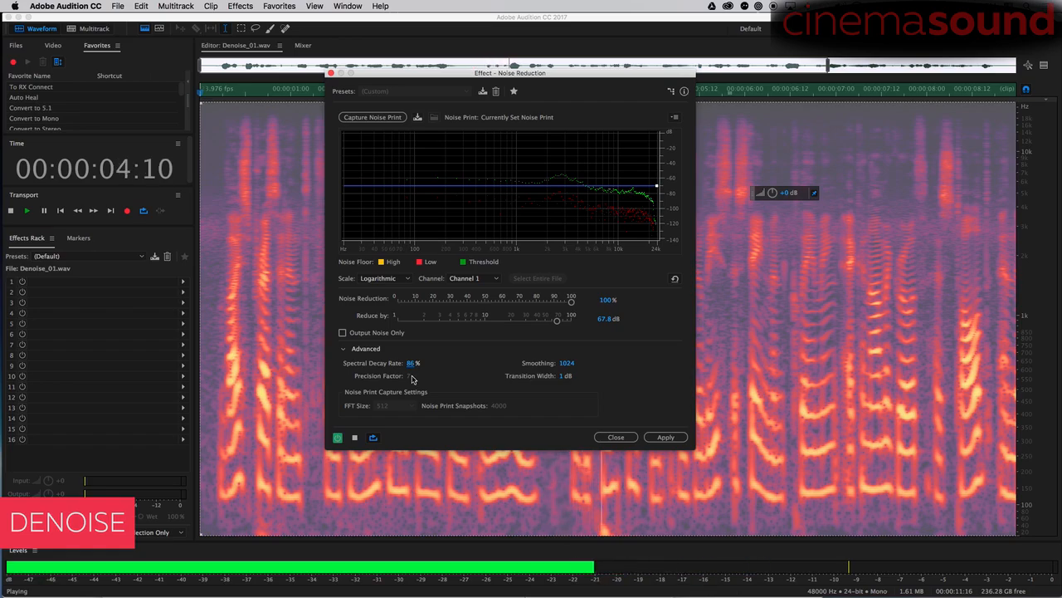
{"action": "key", "text": "space"}
Set the Spectral Decay Rate to 0% and the Precision Factor to 32, and preview the noise reduction
{"action": "left_click_drag", "start_coordinate": [410, 364], "coordinate": [317, 376]}
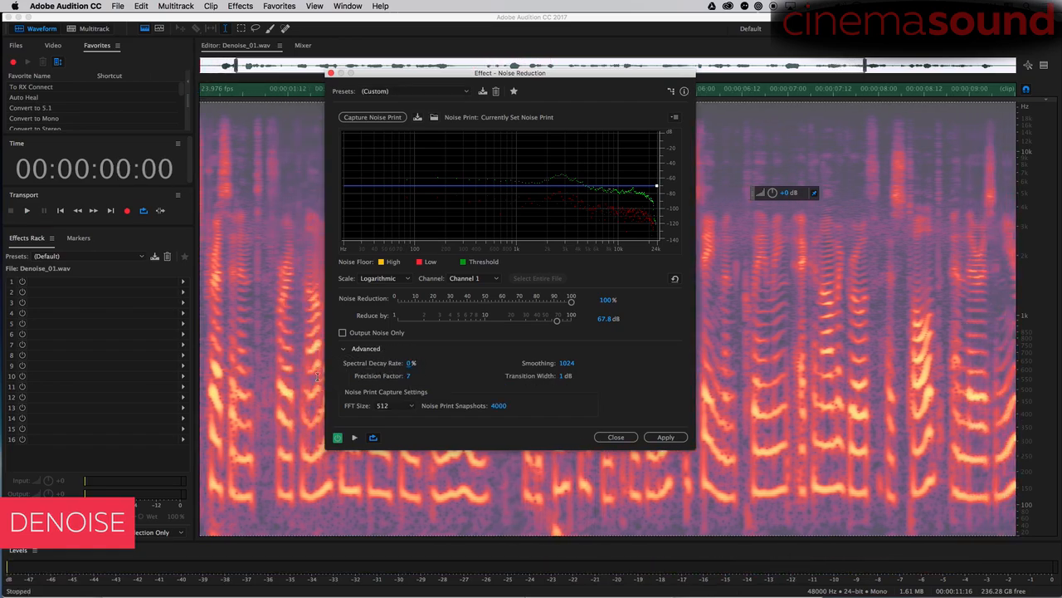
{"action": "left_click", "coordinate": [410, 364]}
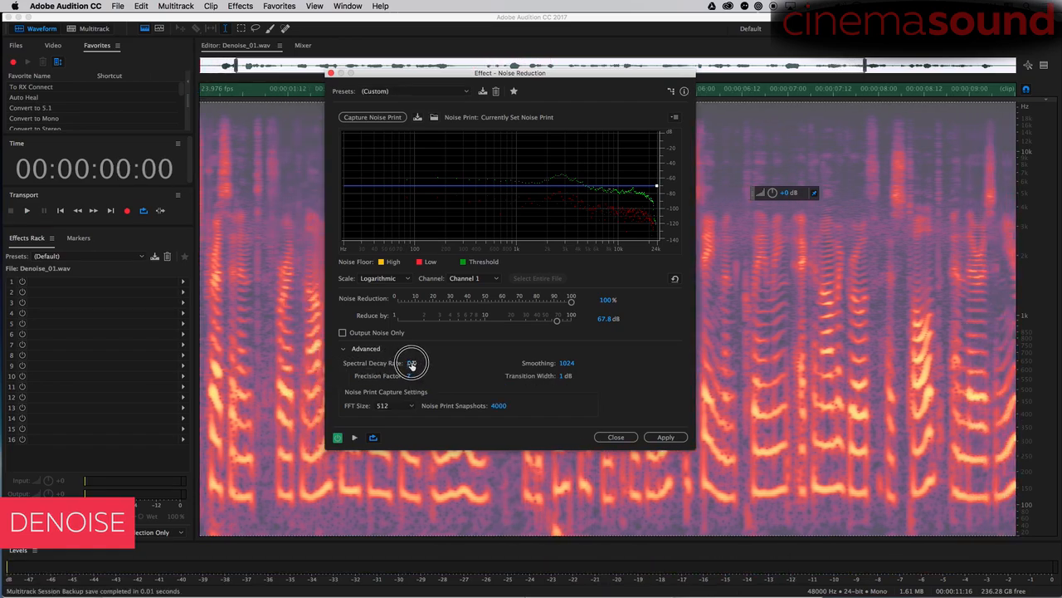
{"action": "left_click_drag", "start_coordinate": [482, 360], "coordinate": [605, 339]}
{"action": "key", "text": "space"}
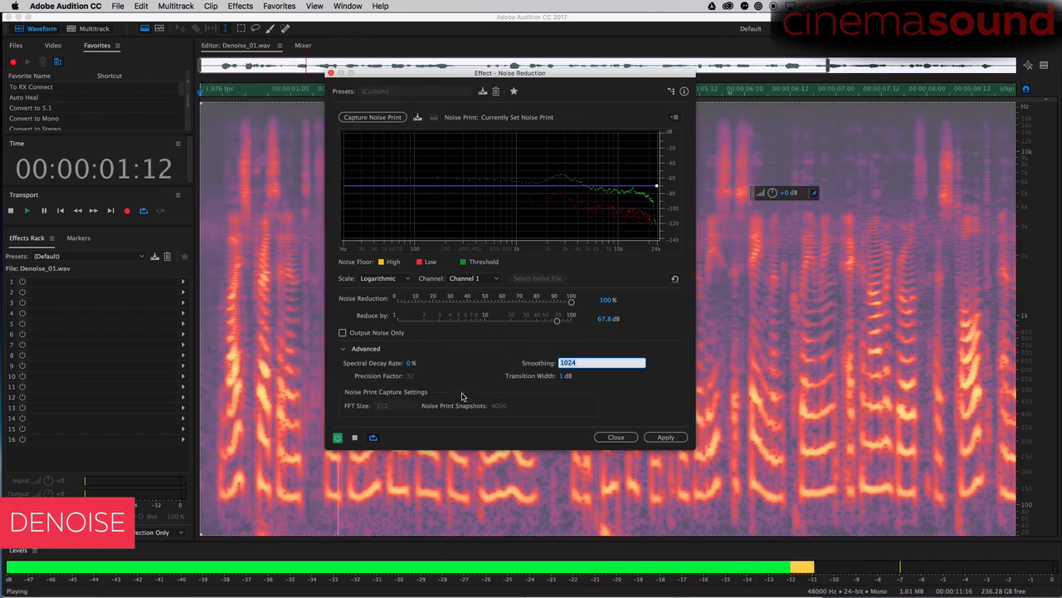
{"action": "key", "text": "Return"}
{"action": "key", "text": "space"}
Set the Precision Factor and Smoothing both to 1, and preview the noise reduction
{"action": "left_click", "coordinate": [410, 376]}
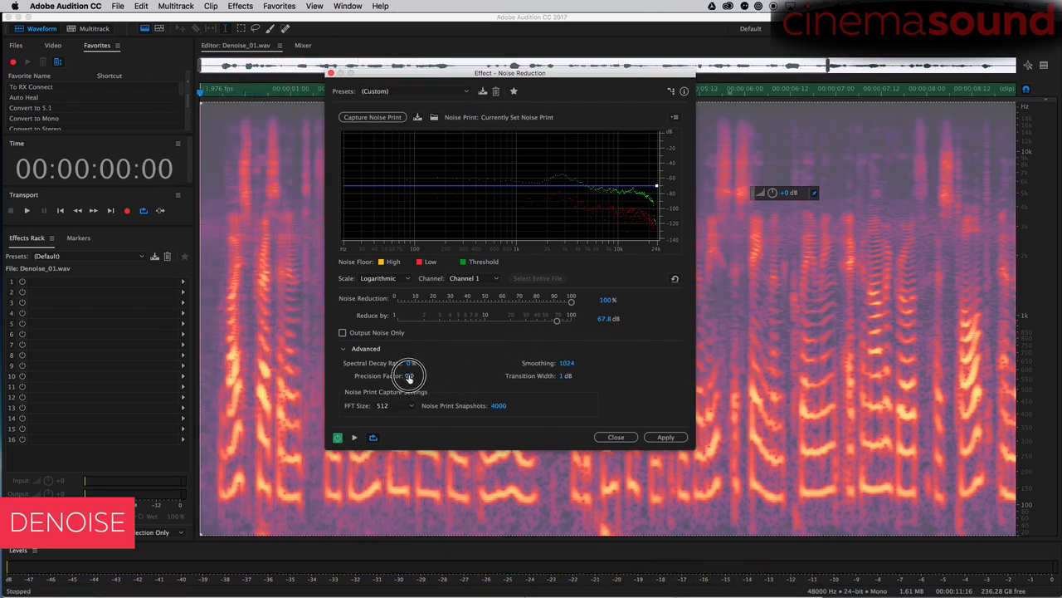
{"action": "key", "text": "space"}
{"action": "type", "text": "1"}
{"action": "key", "text": "Return"}
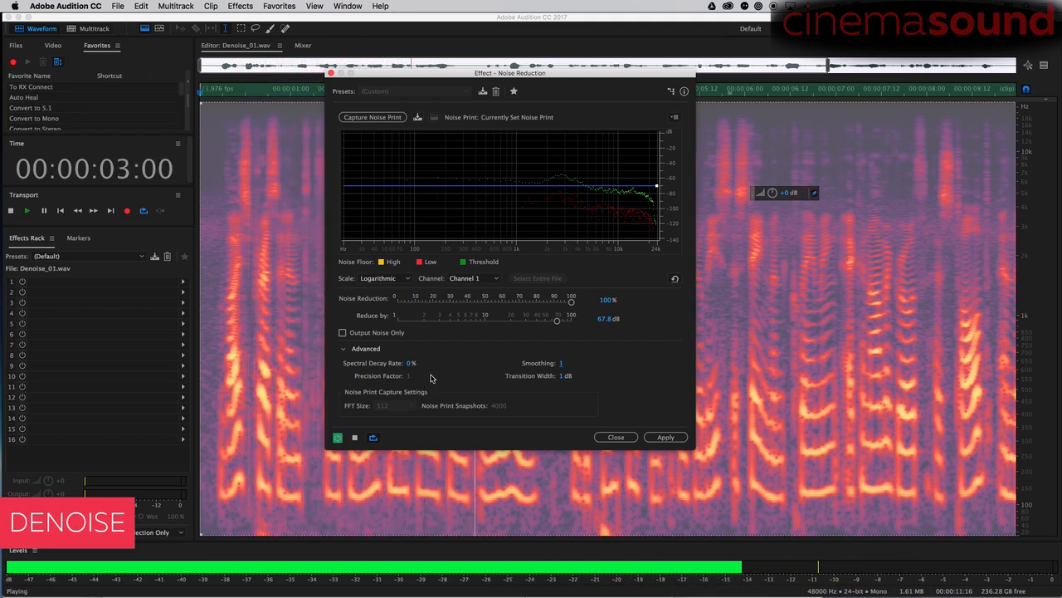
{"action": "key", "text": "space"}
Raise Smoothing to 1023, preview with the Precision Factor at 1, and set the Precision Factor to 32
{"action": "left_click_drag", "start_coordinate": [562, 362], "coordinate": [892, 336]}
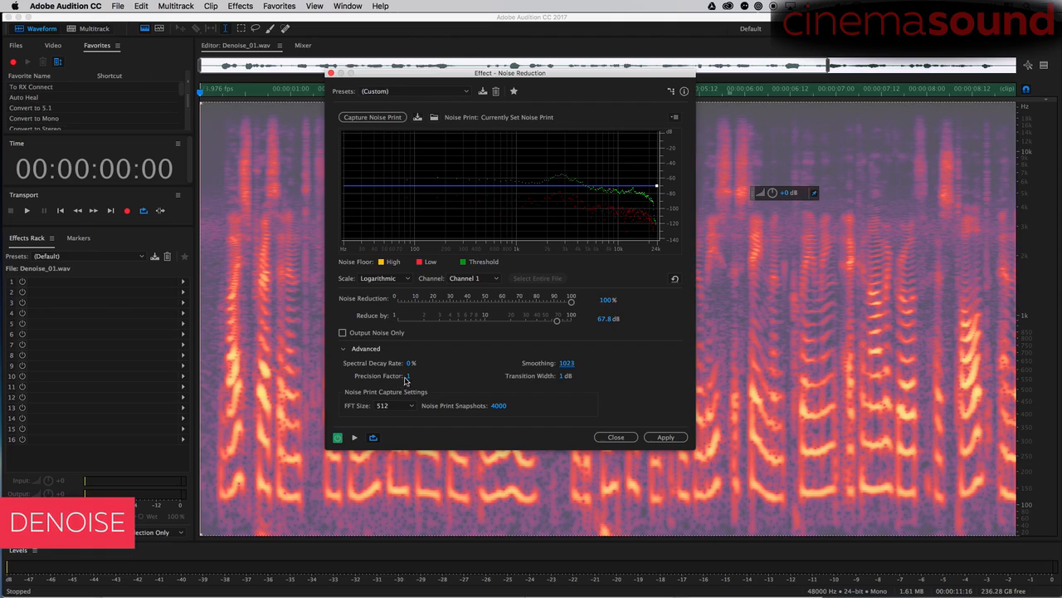
{"action": "key", "text": "space"}
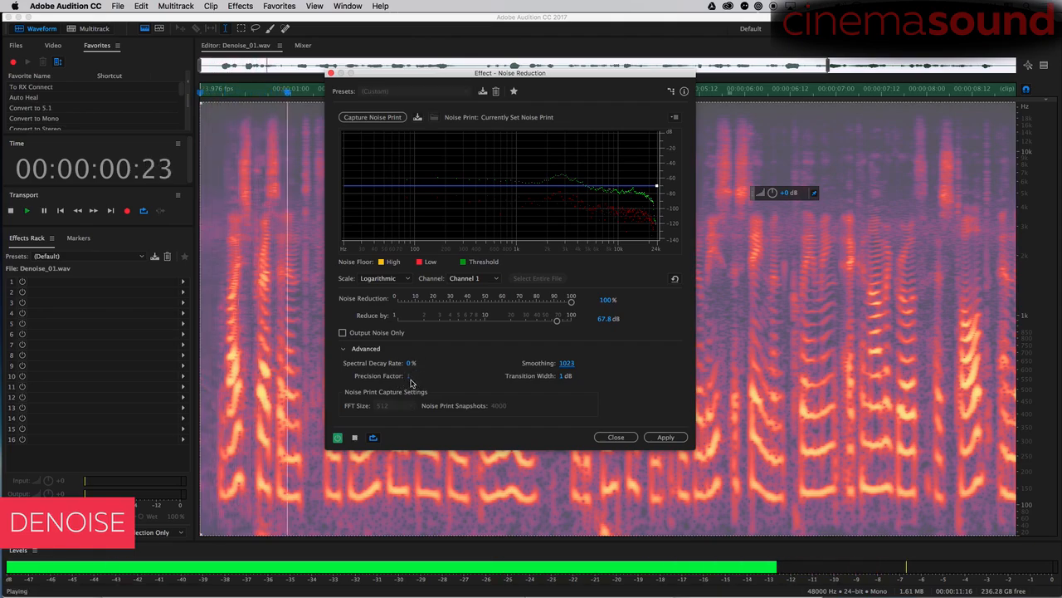
{"action": "key", "text": "space"}
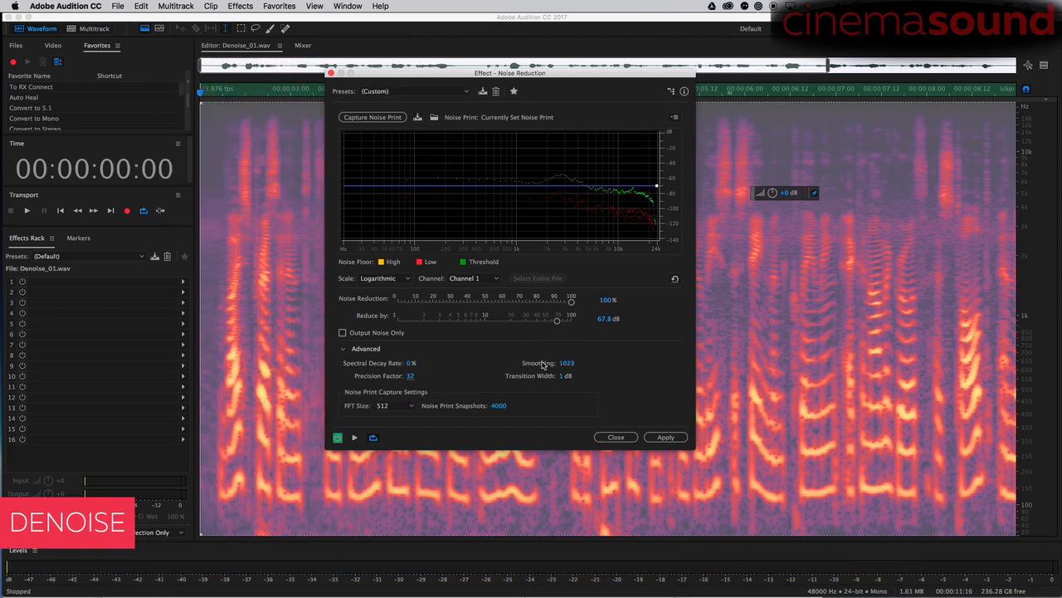
Set Smoothing to 1 and preview the noise reduction with the Precision Factor at 32
{"action": "key", "text": "space"}
{"action": "type", "text": "1"}
{"action": "key", "text": "Return"}
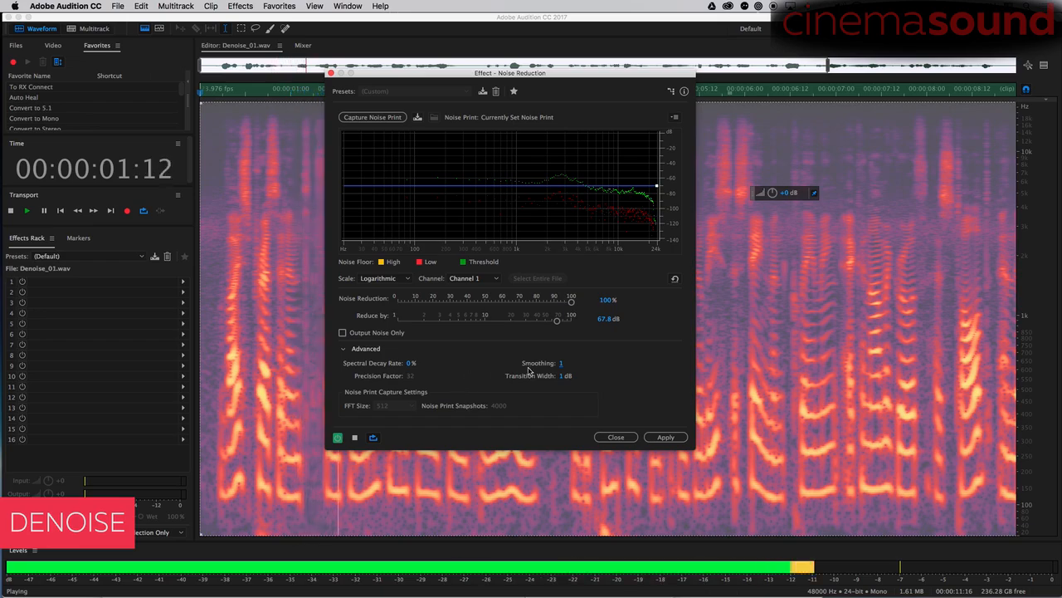
{"action": "key", "text": "space"}
Set Smoothing to 1024 and preview the noise reduction, and preview again with the Precision Factor at 7
{"action": "left_click_drag", "start_coordinate": [561, 364], "coordinate": [847, 350]}
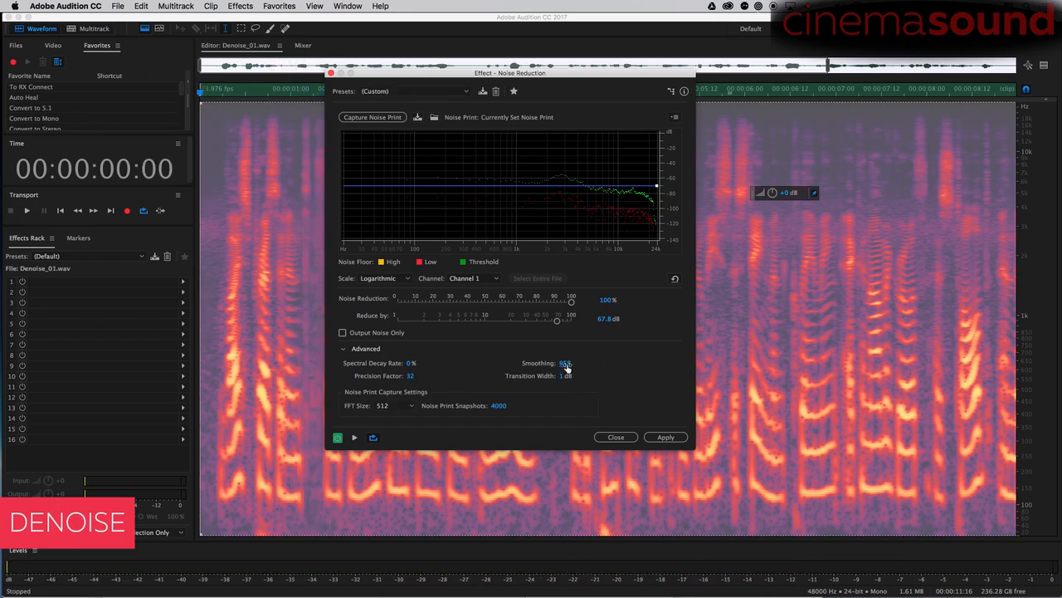
{"action": "key", "text": "space"}
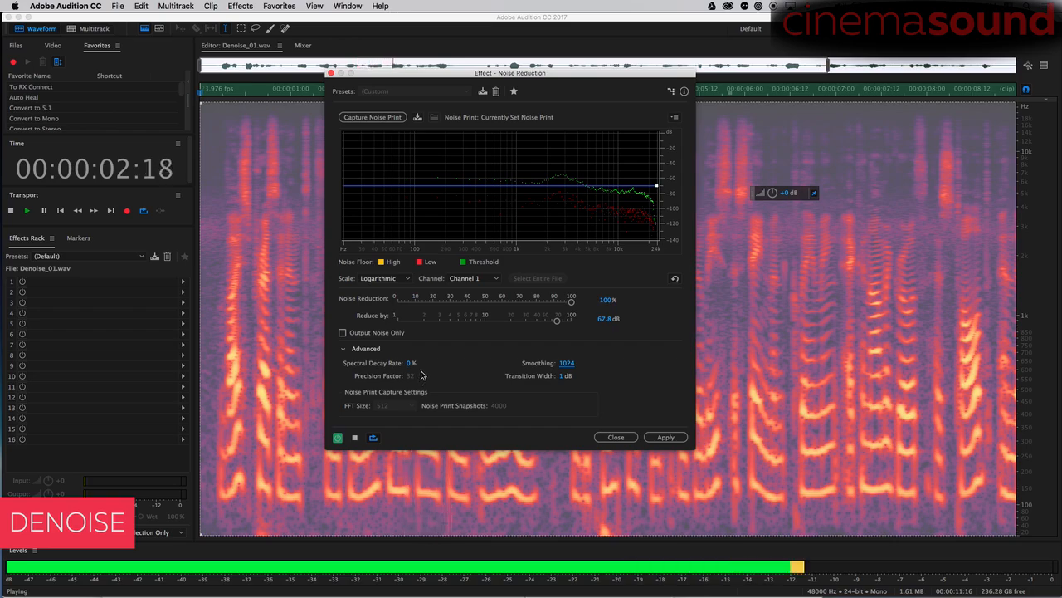
{"action": "key", "text": "space"}
{"action": "left_click_drag", "start_coordinate": [376, 400], "coordinate": [372, 400]}
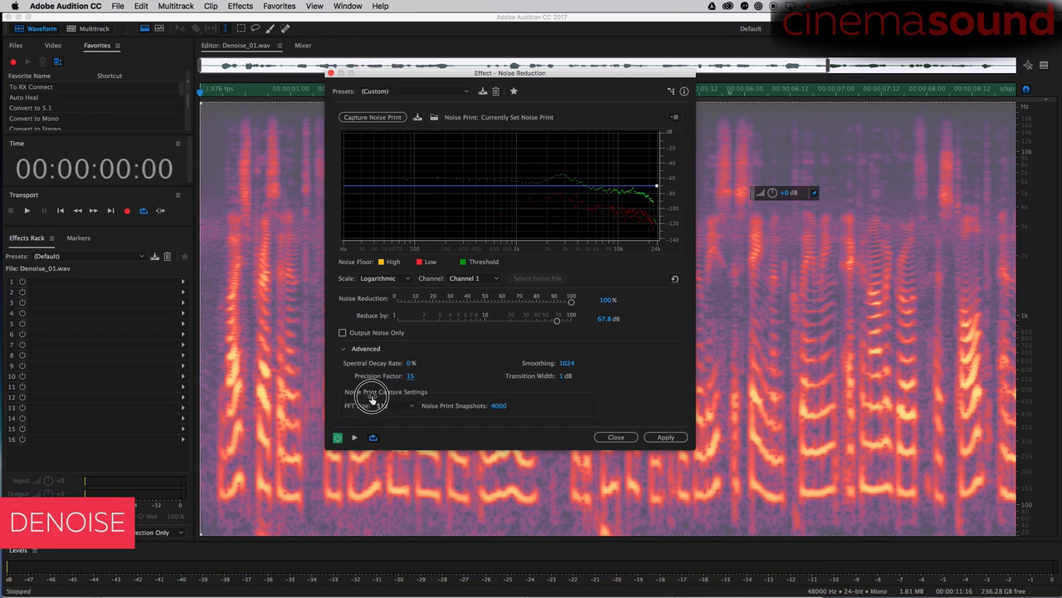
{"action": "key", "text": "space"}
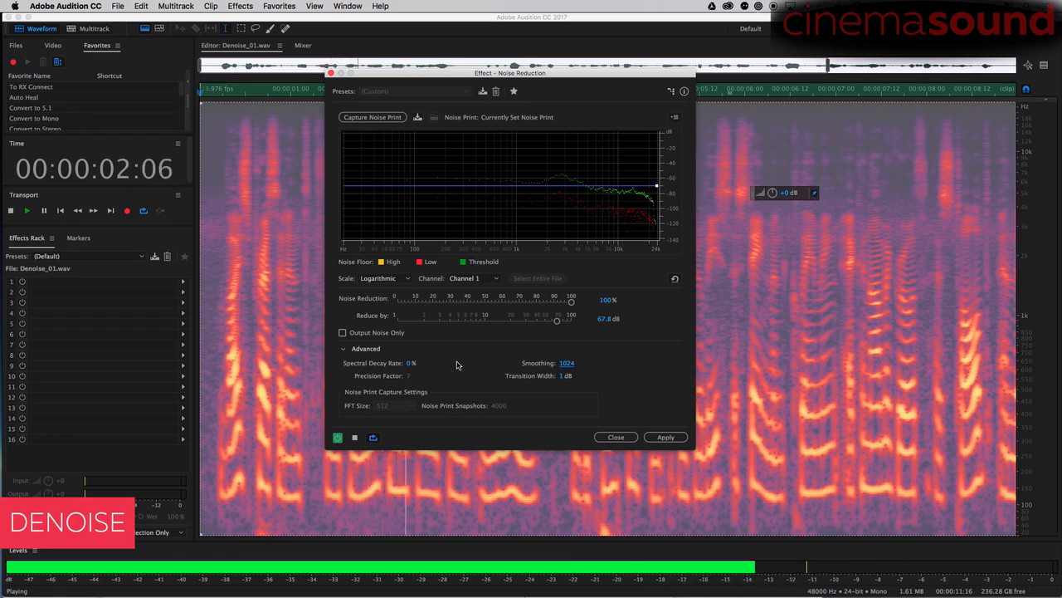
{"action": "key", "text": "space"}
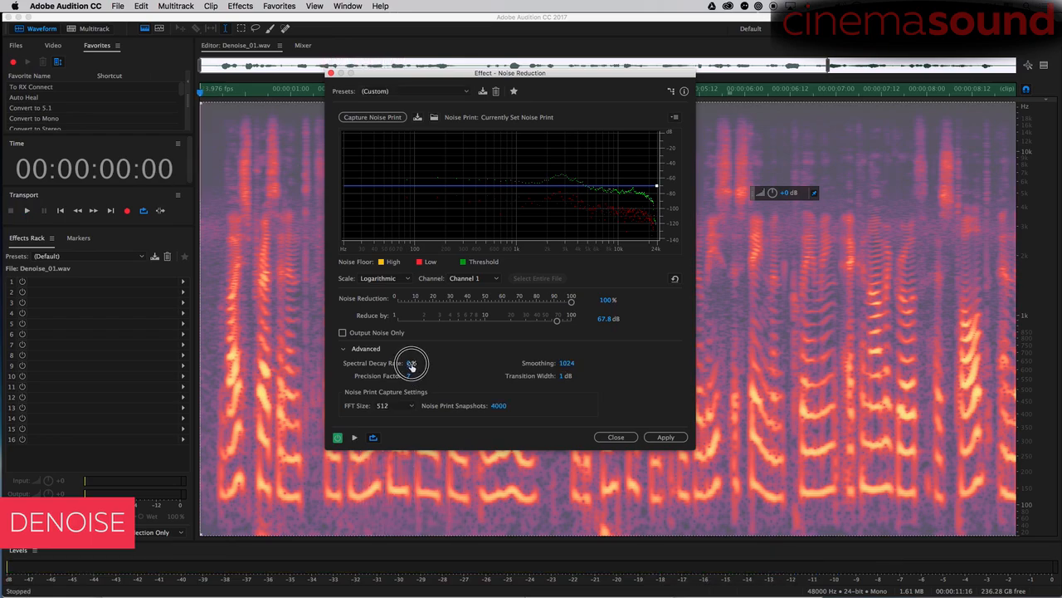
Set the Spectral Decay Rate to 1%
{"action": "left_click", "coordinate": [411, 364]}
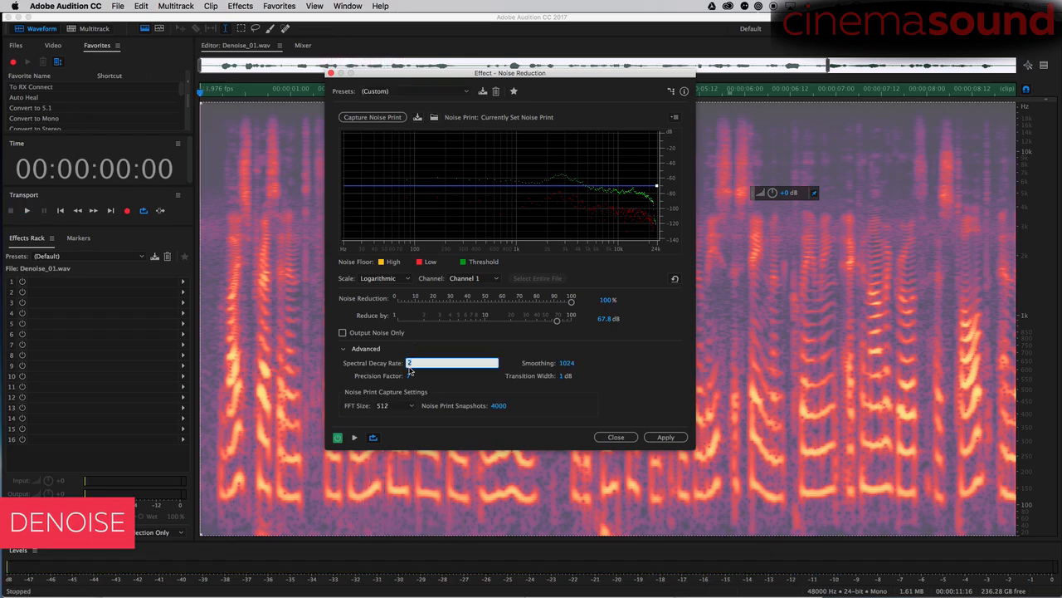
{"action": "type", "text": "1"}
{"action": "key", "text": "Return"}
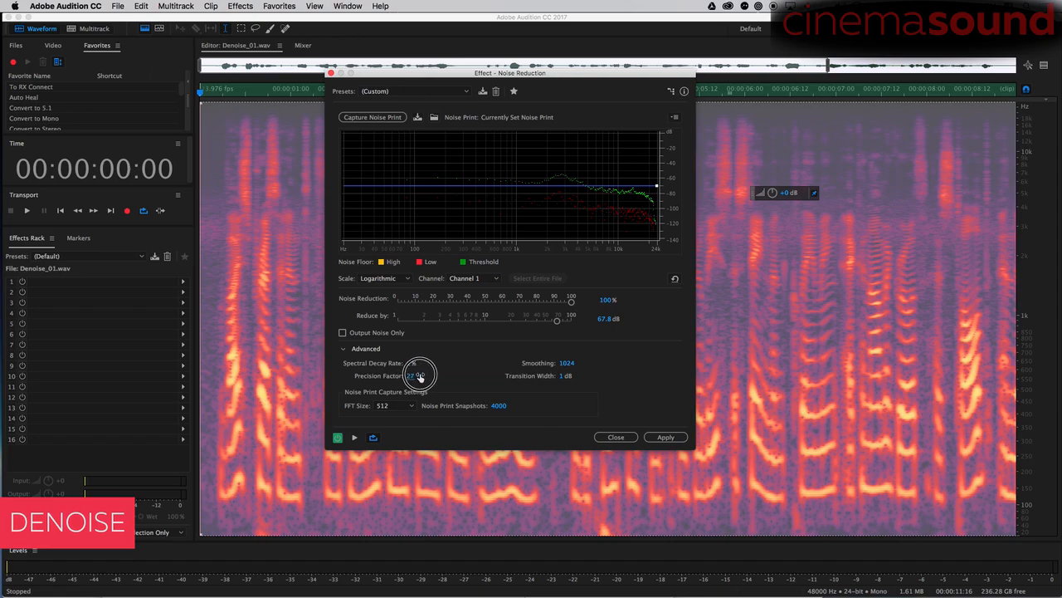
Compare previews of the noise reduction with the Precision Factor at 28 and at 32
{"action": "key", "text": "space"}
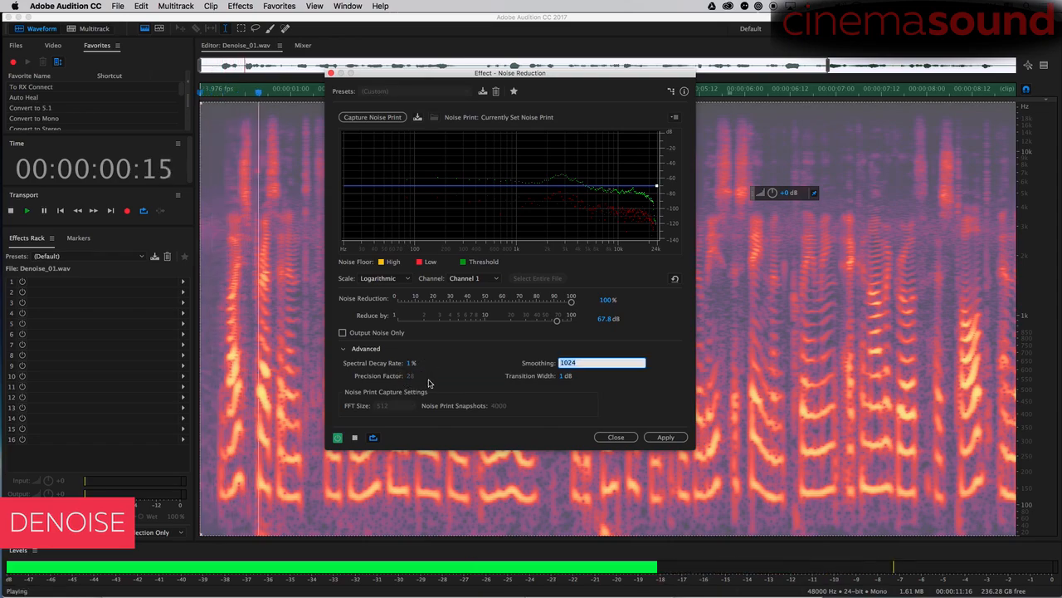
{"action": "left_click", "coordinate": [623, 391]}
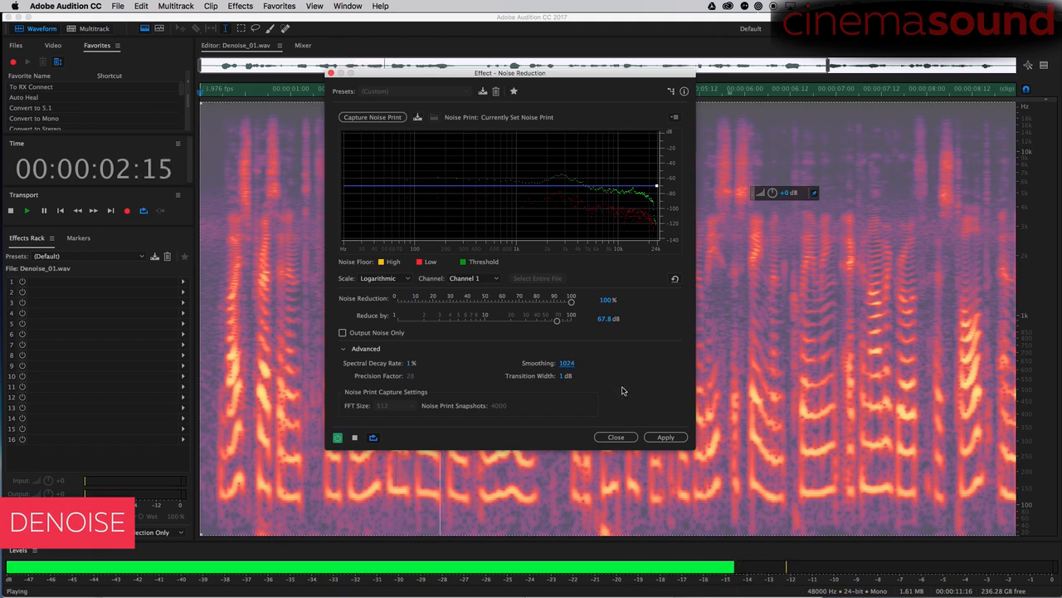
{"action": "key", "text": "space"}
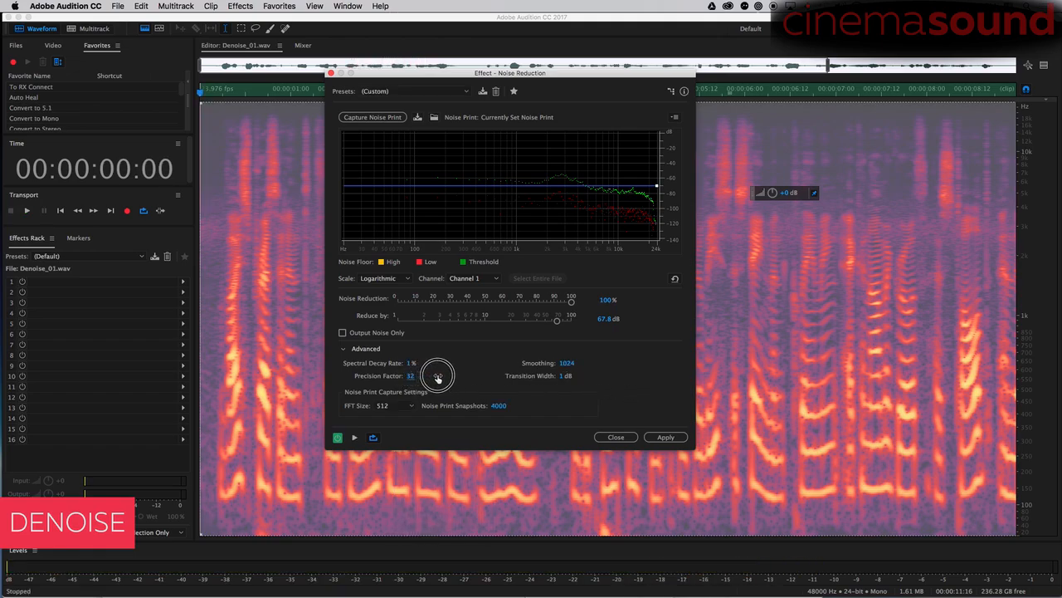
{"action": "key", "text": "space"}
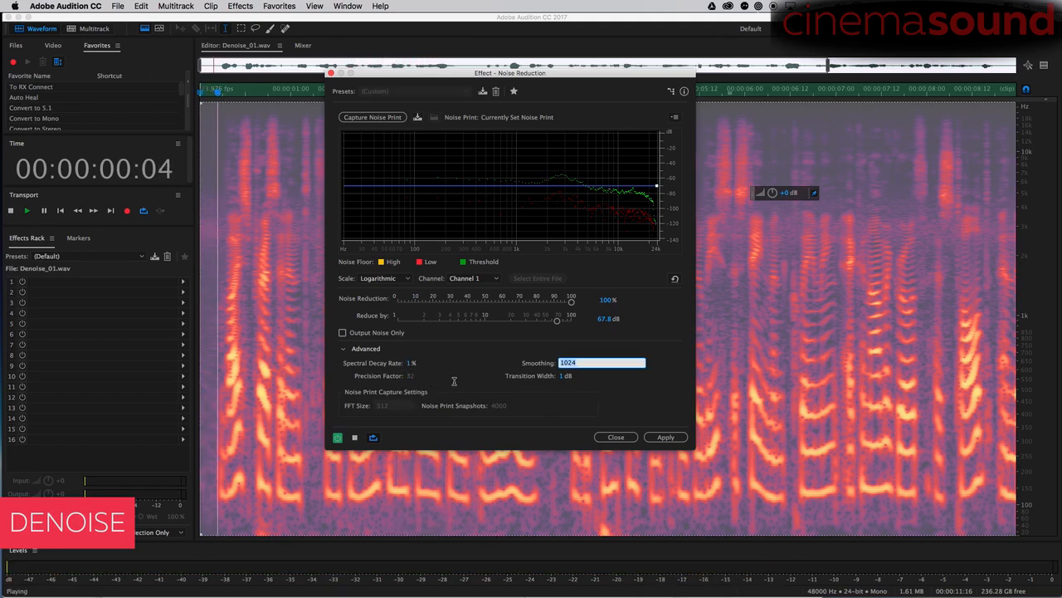
{"action": "left_click", "coordinate": [448, 370]}
{"action": "key", "text": "space"}
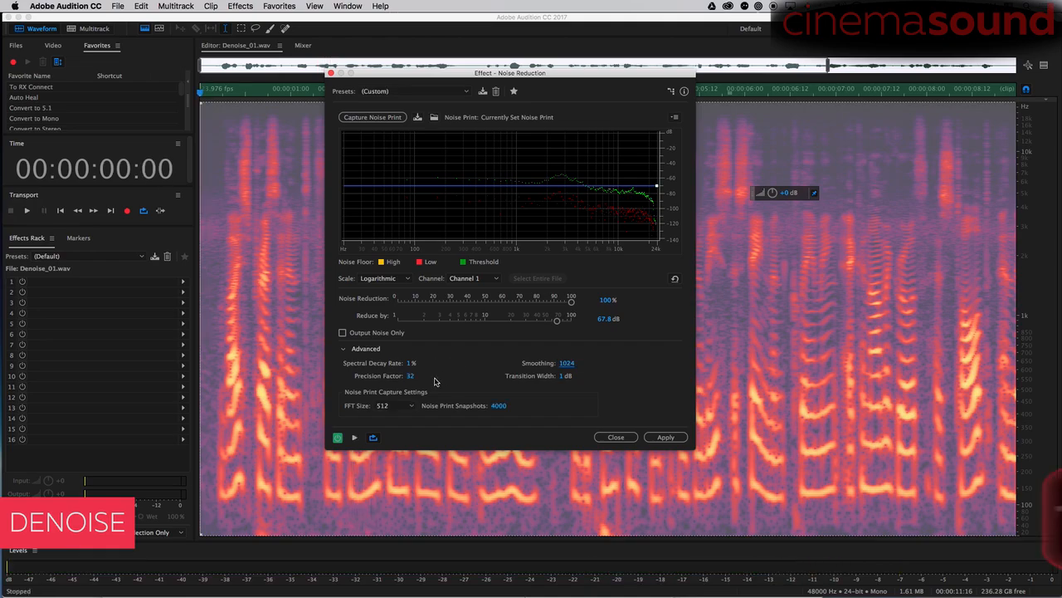
Set the Precision Factor to 7 and compare previews of the noise reduction with the Transition Width at 100 dB and 0 dB
{"action": "left_click_drag", "start_coordinate": [410, 378], "coordinate": [399, 385]}
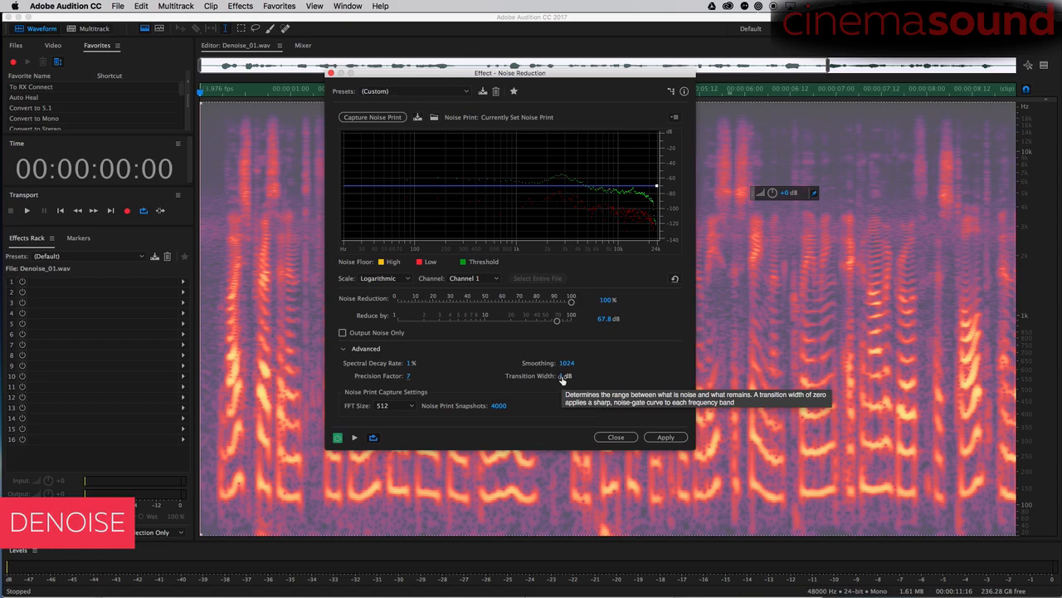
{"action": "left_click_drag", "start_coordinate": [562, 378], "coordinate": [615, 367]}
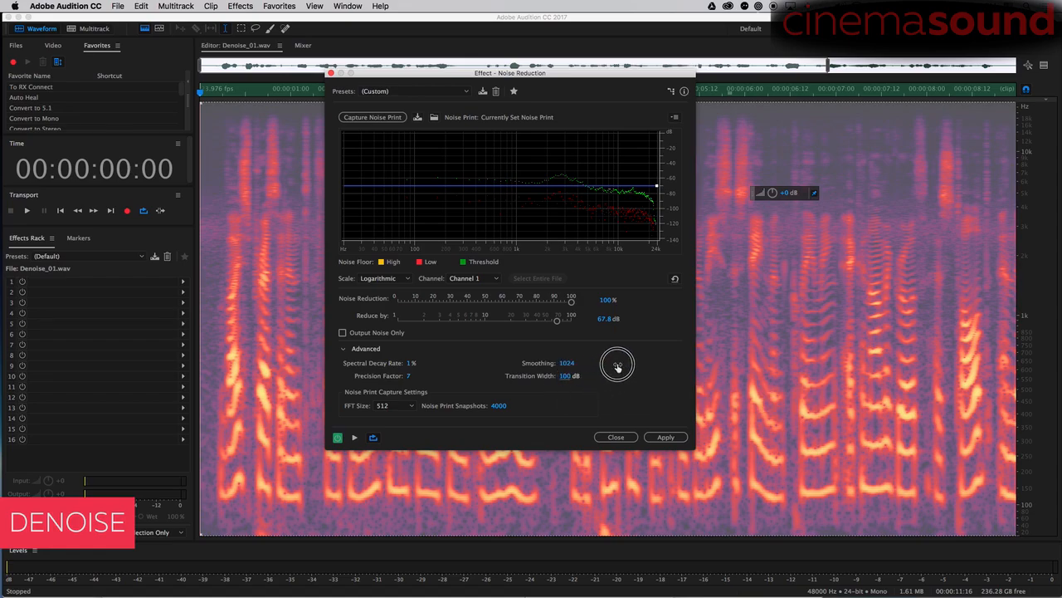
{"action": "key", "text": "space"}
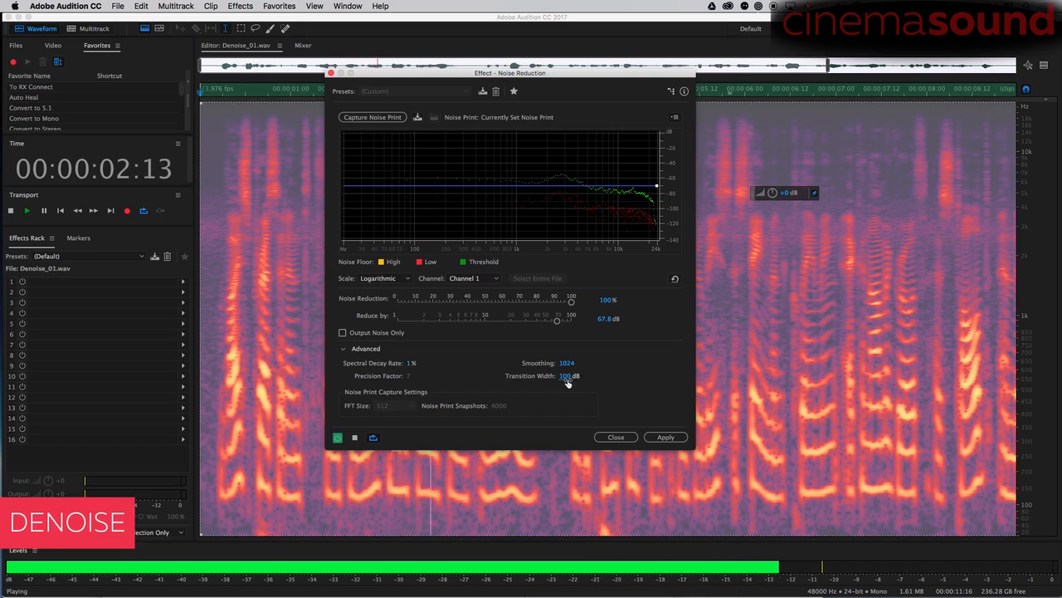
{"action": "key", "text": "space"}
{"action": "left_click_drag", "start_coordinate": [569, 377], "coordinate": [445, 416]}
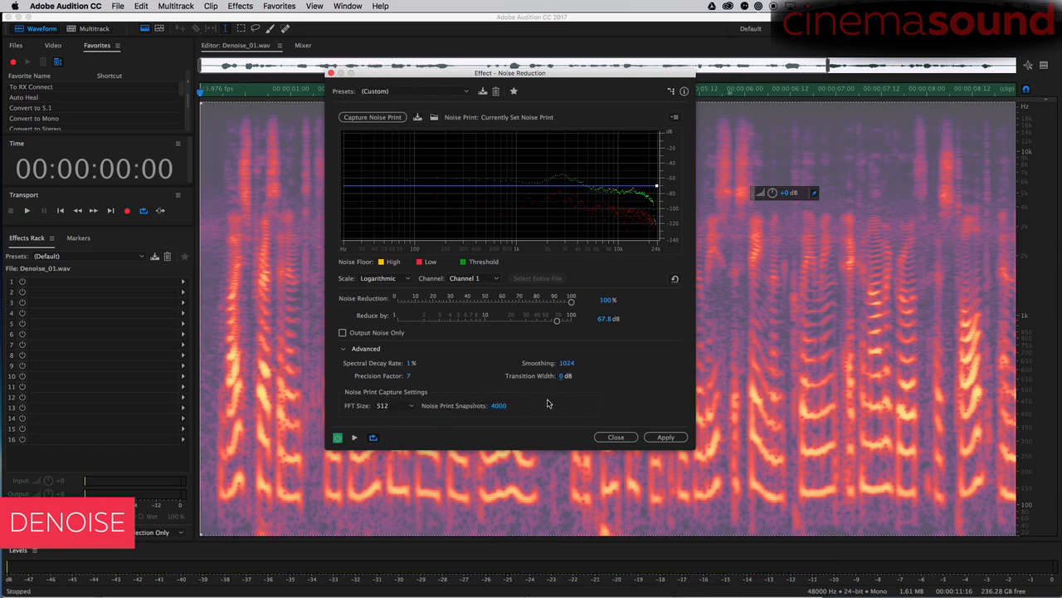
{"action": "key", "text": "space"}
{"action": "key", "text": "space"}
Set the FFT Size to 2048 and capture a new noise print from the noise-only stretch after 00:00:11:09 at the clip's end
{"action": "left_click", "coordinate": [406, 406]}
{"action": "left_click", "coordinate": [460, 474]}
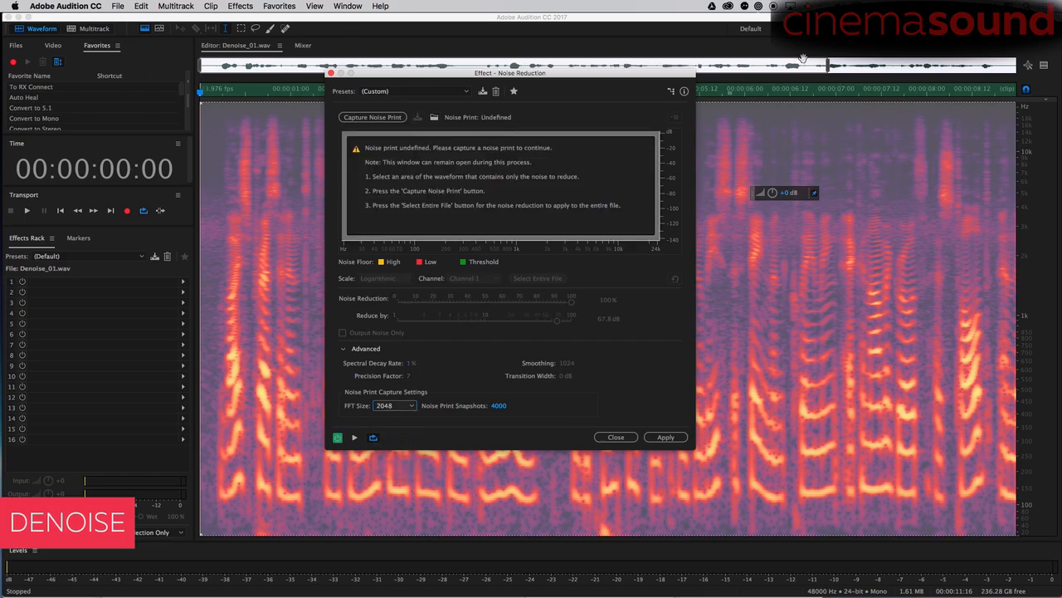
{"action": "left_click_drag", "start_coordinate": [794, 64], "coordinate": [986, 70]}
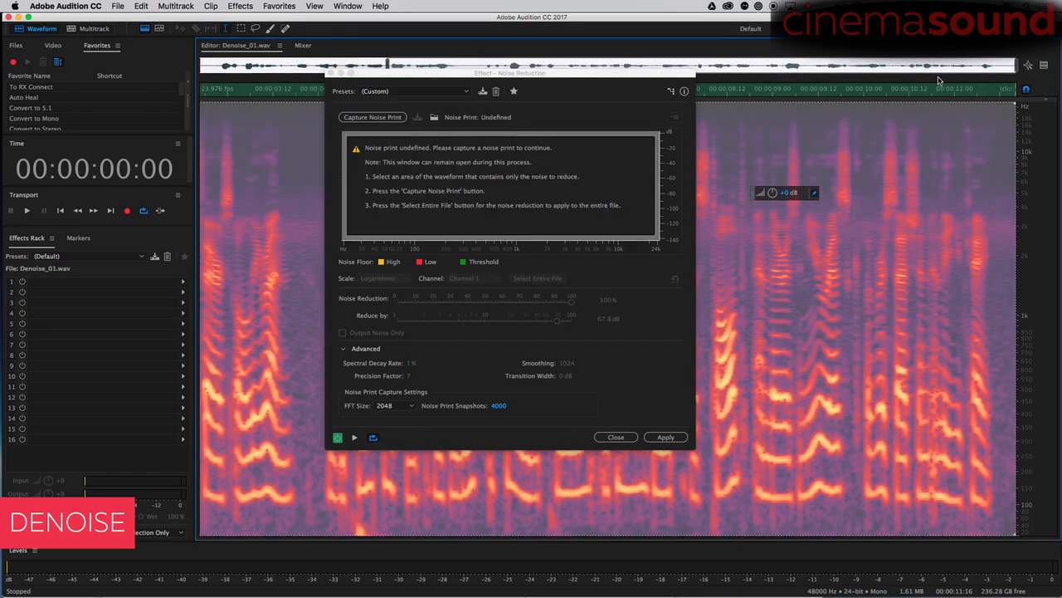
{"action": "left_click_drag", "start_coordinate": [975, 274], "coordinate": [826, 293]}
{"action": "left_click_drag", "start_coordinate": [991, 302], "coordinate": [1033, 307]}
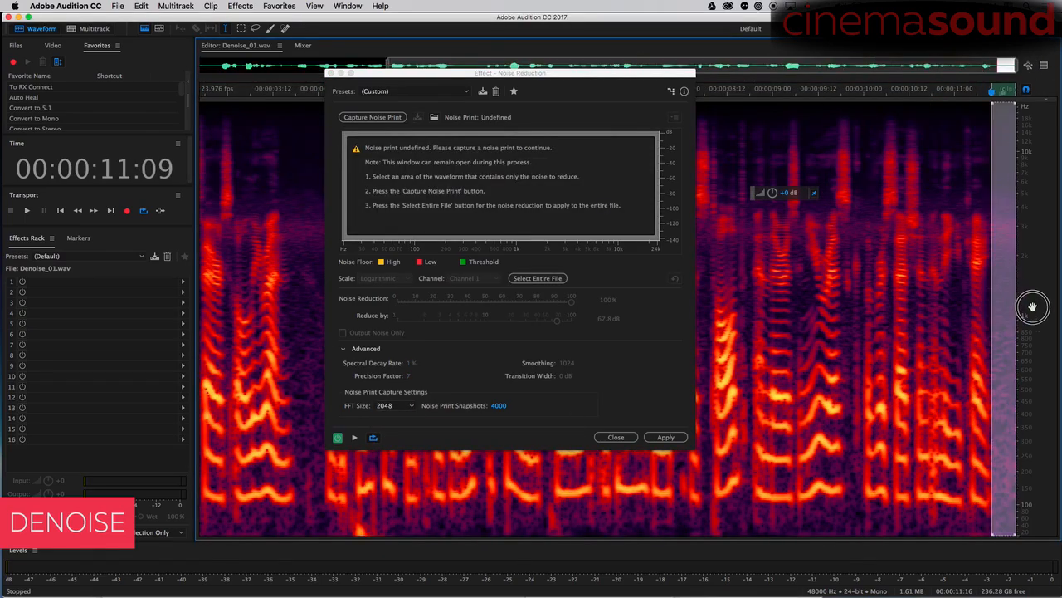
{"action": "left_click", "coordinate": [400, 119]}
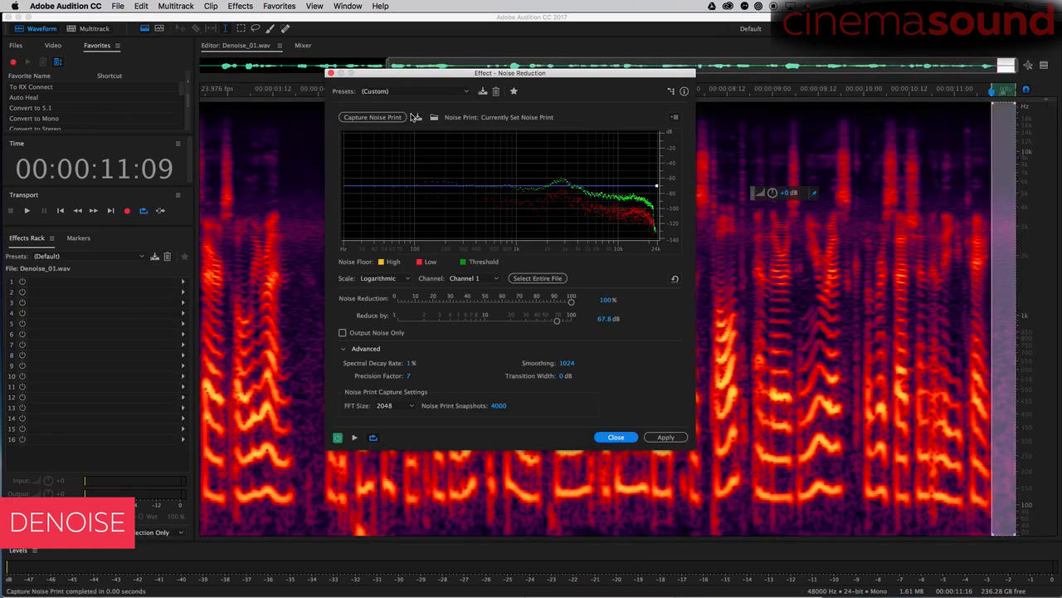
Select the entire file and compare previews at FFT Size 2048 with the Transition Width at 0 dB and at 100 dB
{"action": "key", "text": "super+a"}
{"action": "key", "text": "space"}
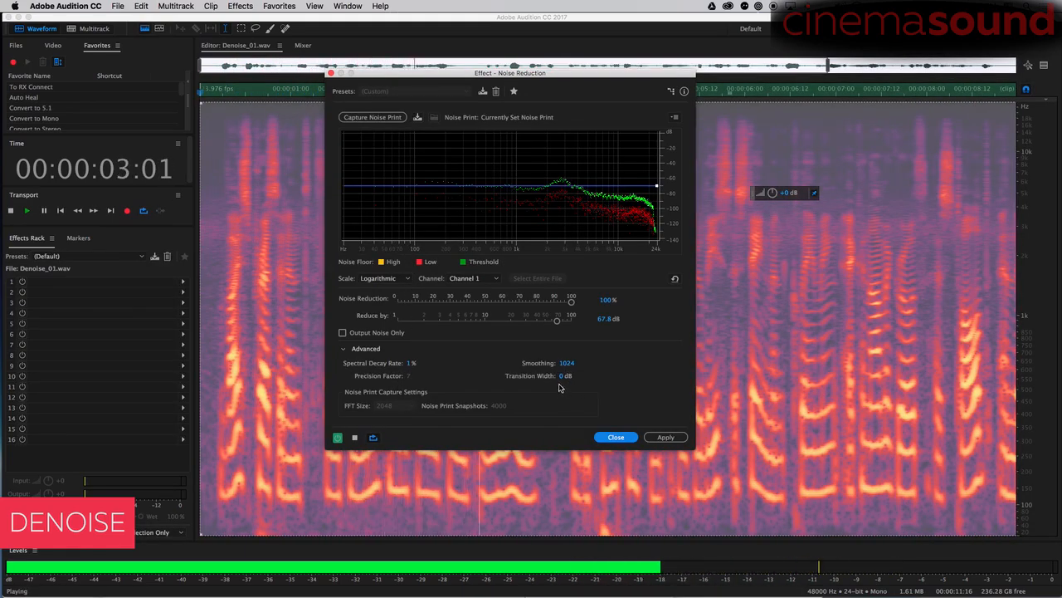
{"action": "key", "text": "space"}
{"action": "key", "text": "space"}
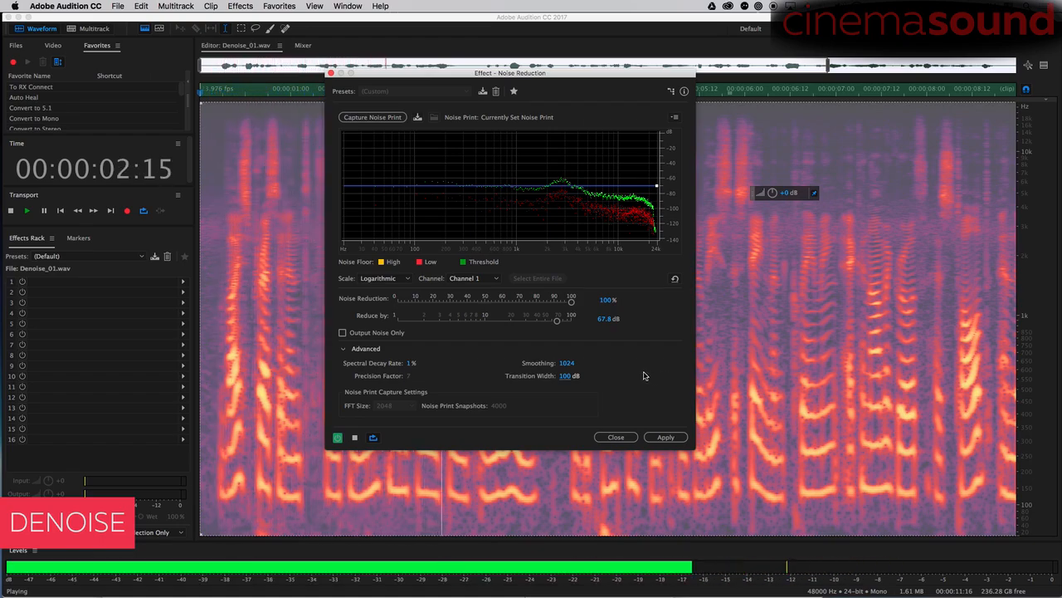
{"action": "key", "text": "space"}
Set the Transition Width to 97 dB and Smoothing to 1, and preview the noise reduction
{"action": "left_click_drag", "start_coordinate": [564, 376], "coordinate": [98, 403]}
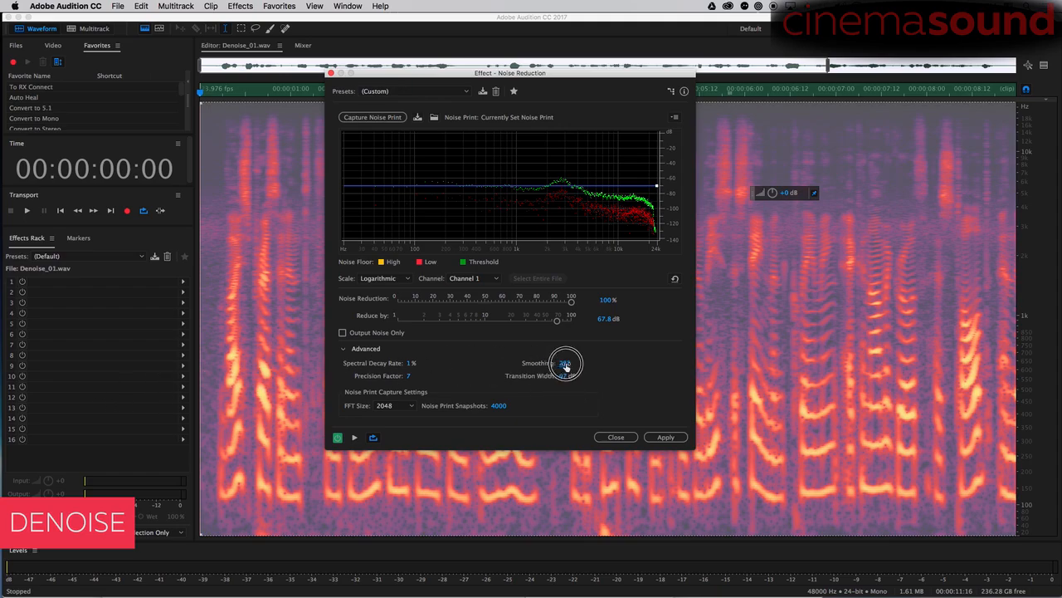
{"action": "left_click_drag", "start_coordinate": [567, 366], "coordinate": [262, 386]}
{"action": "key", "text": "space"}
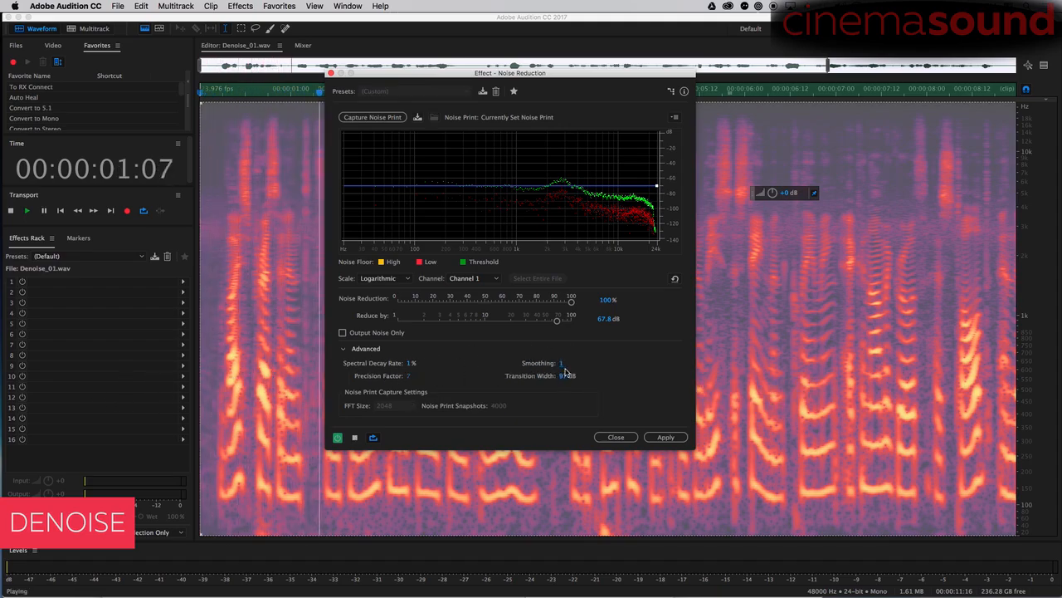
{"action": "key", "text": "space"}
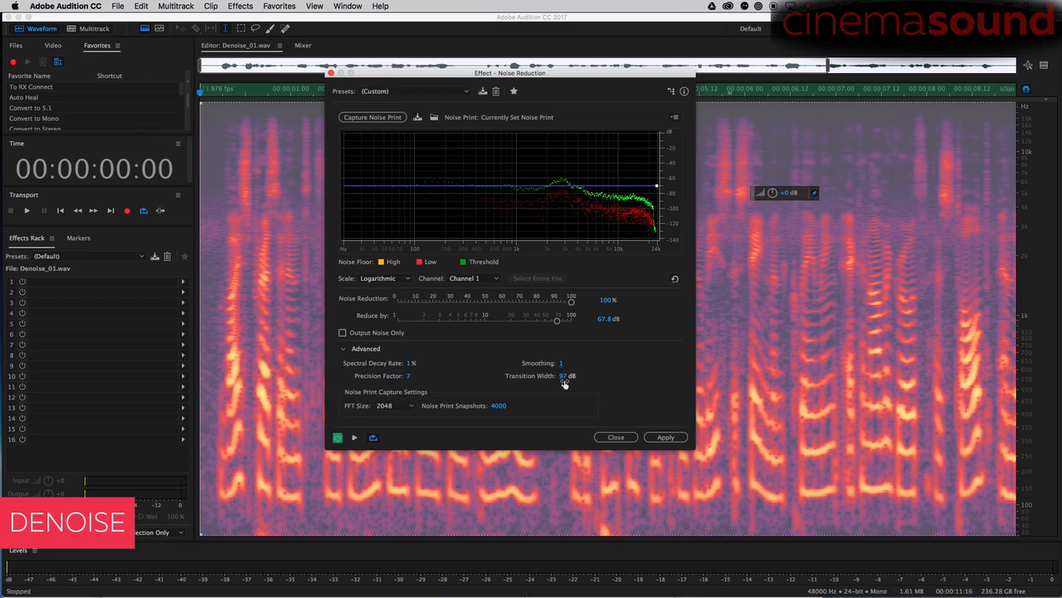
Compare previews at Smoothing 1 with the Transition Width at 0 dB and at 37 dB
{"action": "key", "text": "space"}
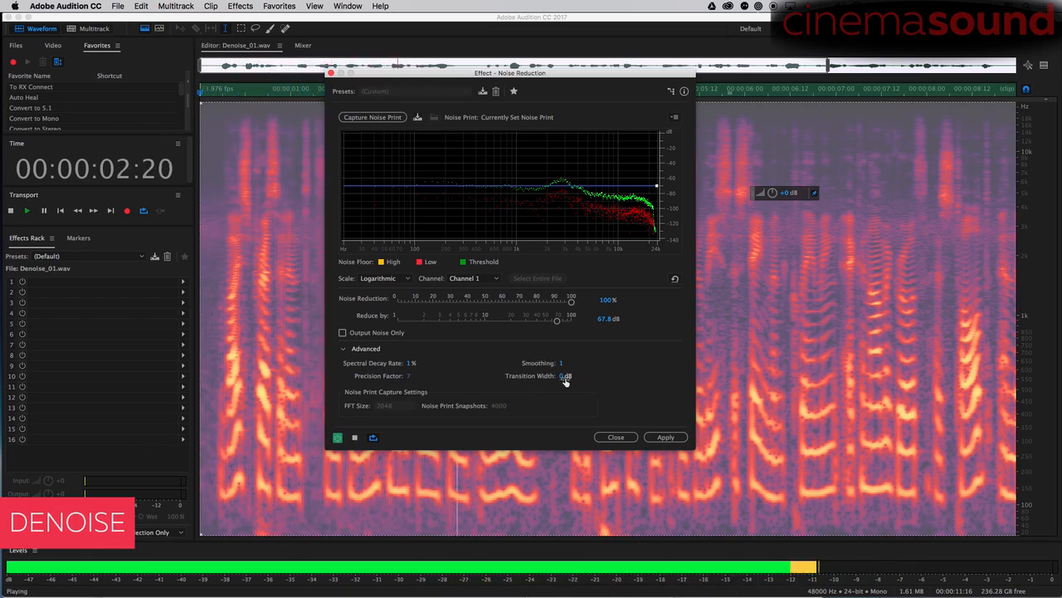
{"action": "key", "text": "space"}
{"action": "left_click_drag", "start_coordinate": [564, 375], "coordinate": [590, 376]}
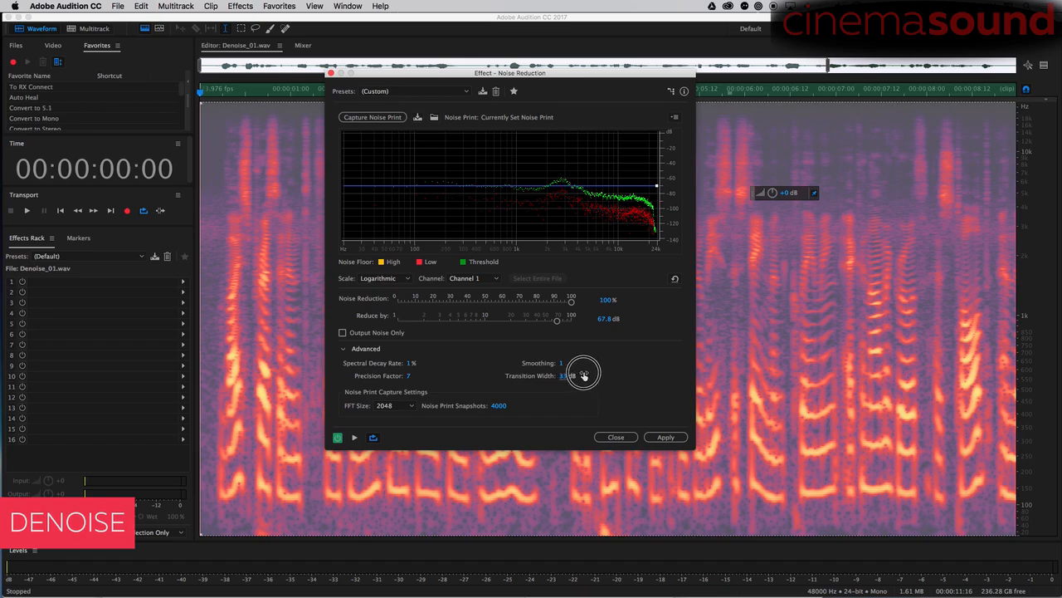
{"action": "key", "text": "space"}
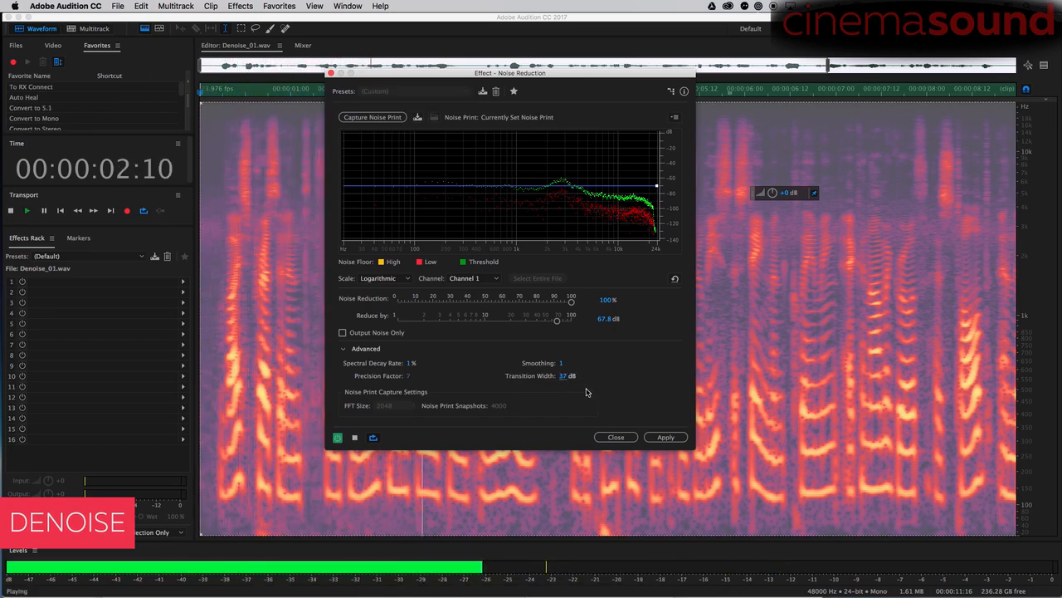
{"action": "key", "text": "space"}
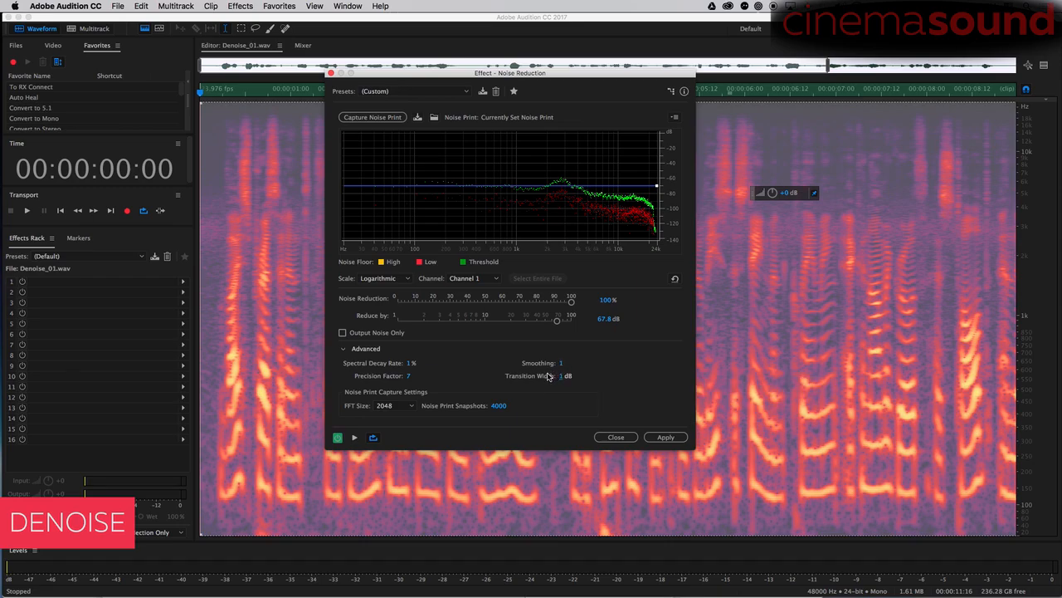
Set the Transition Width to 1 dB and compare previews with Smoothing at 1 and at 1024, keeping 1024
{"action": "key", "text": "space"}
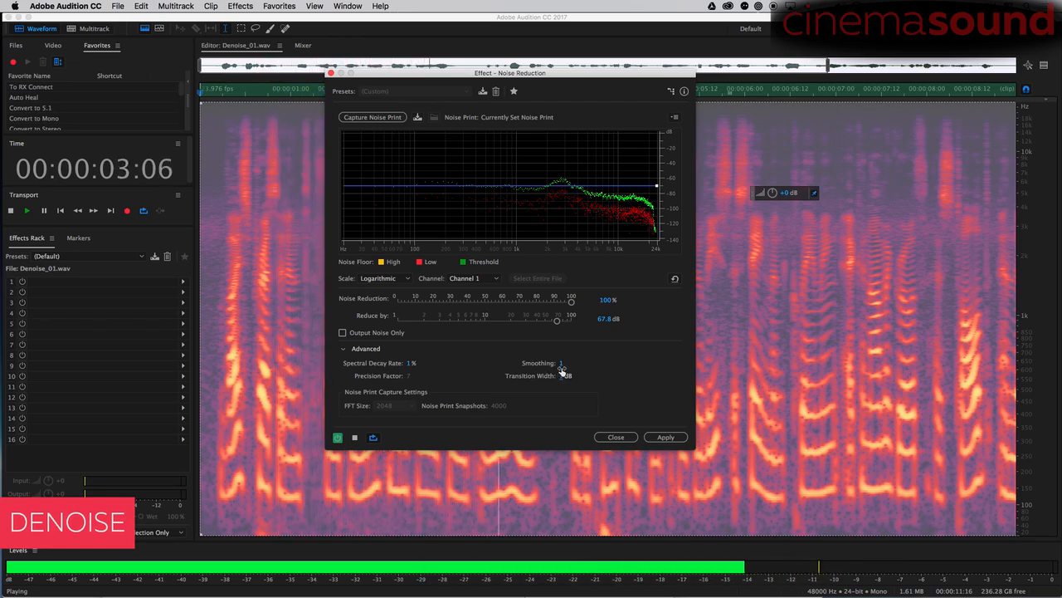
{"action": "key", "text": "space"}
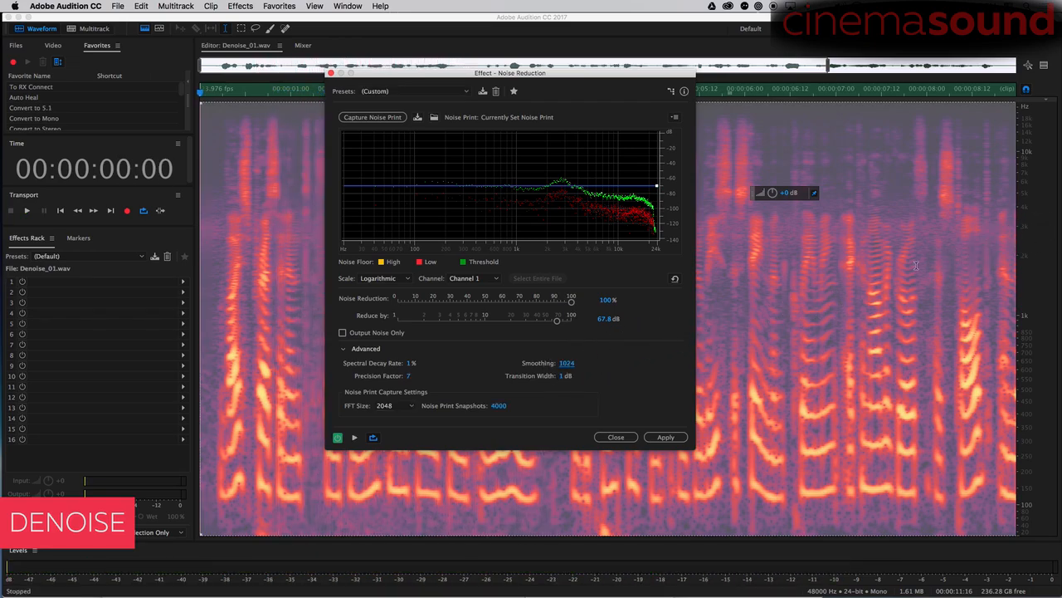
{"action": "key", "text": "space"}
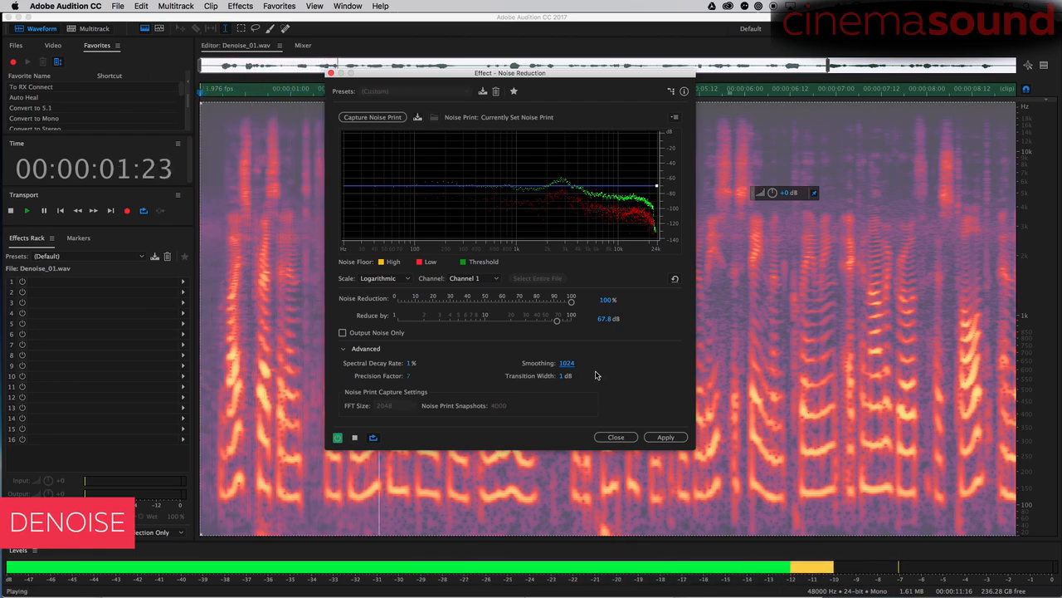
{"action": "key", "text": "space"}
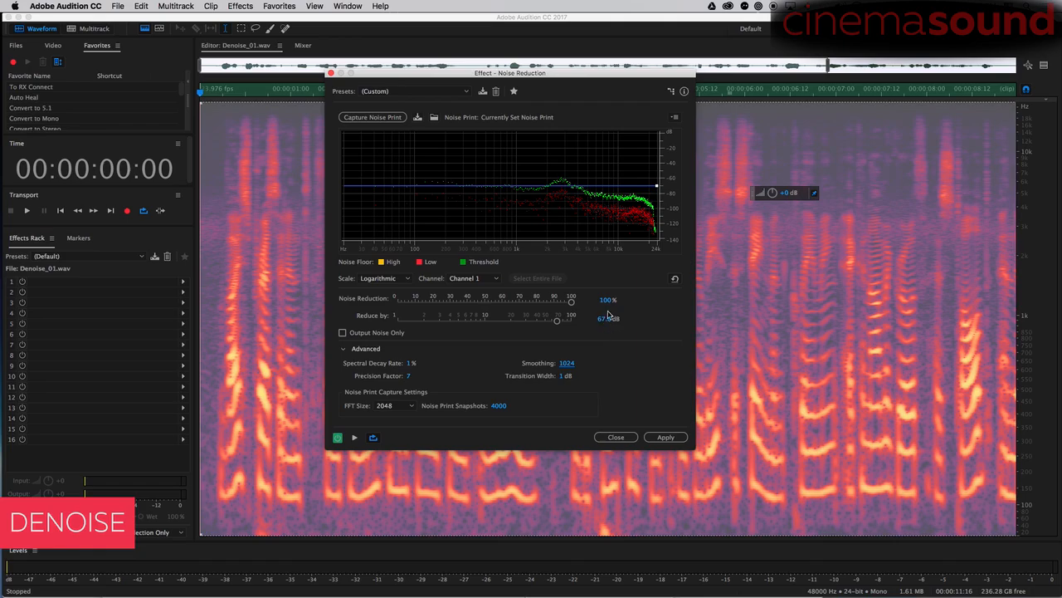
Compare previews with the Noise Reduction amount at 0% and at 100%
{"action": "left_click_drag", "start_coordinate": [571, 302], "coordinate": [331, 329]}
{"action": "key", "text": "space"}
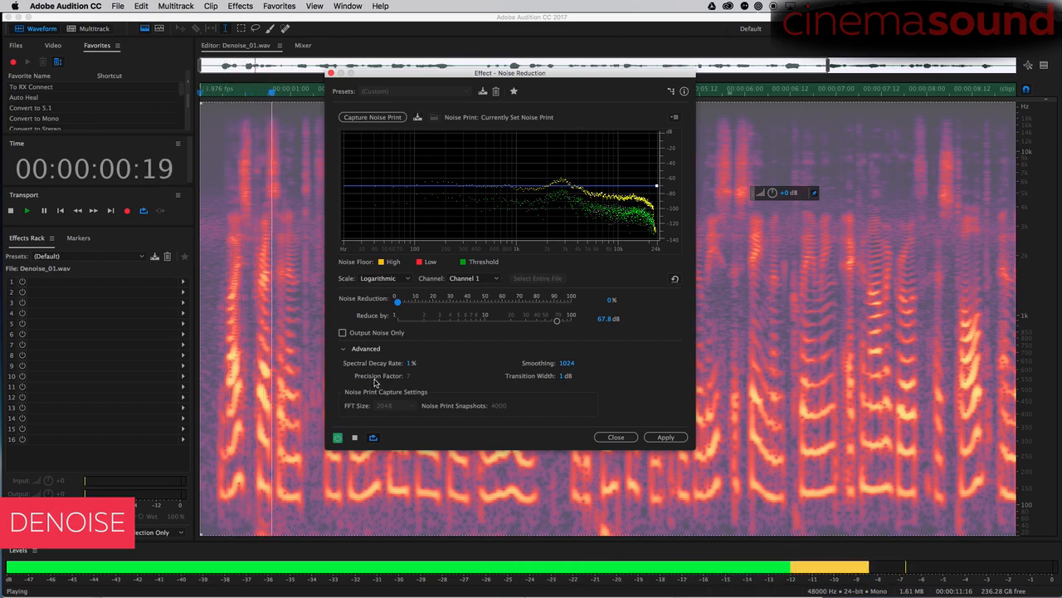
{"action": "key", "text": "space"}
{"action": "left_click_drag", "start_coordinate": [398, 305], "coordinate": [685, 311]}
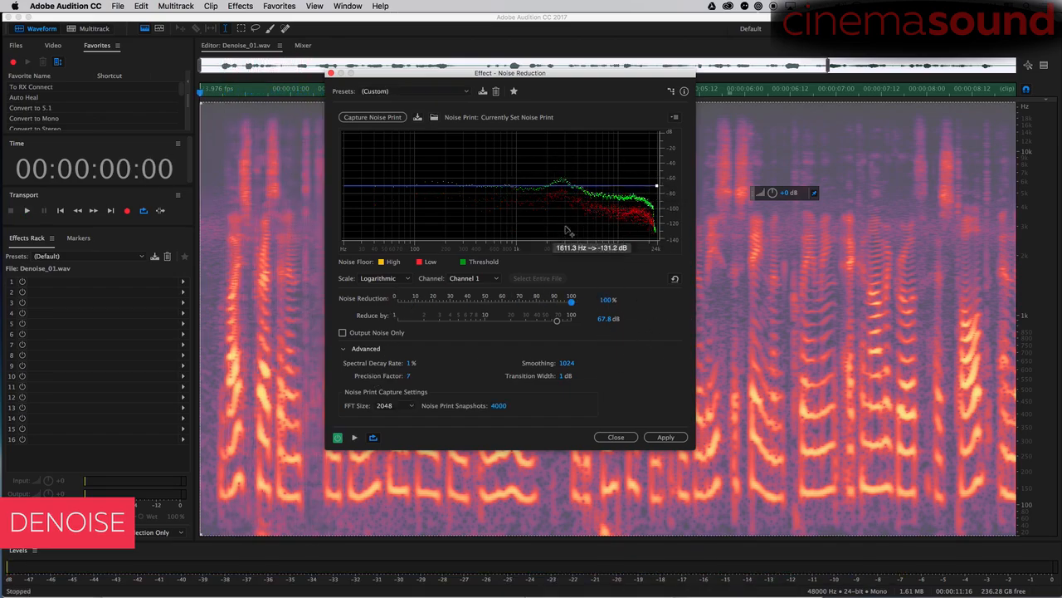
{"action": "key", "text": "space"}
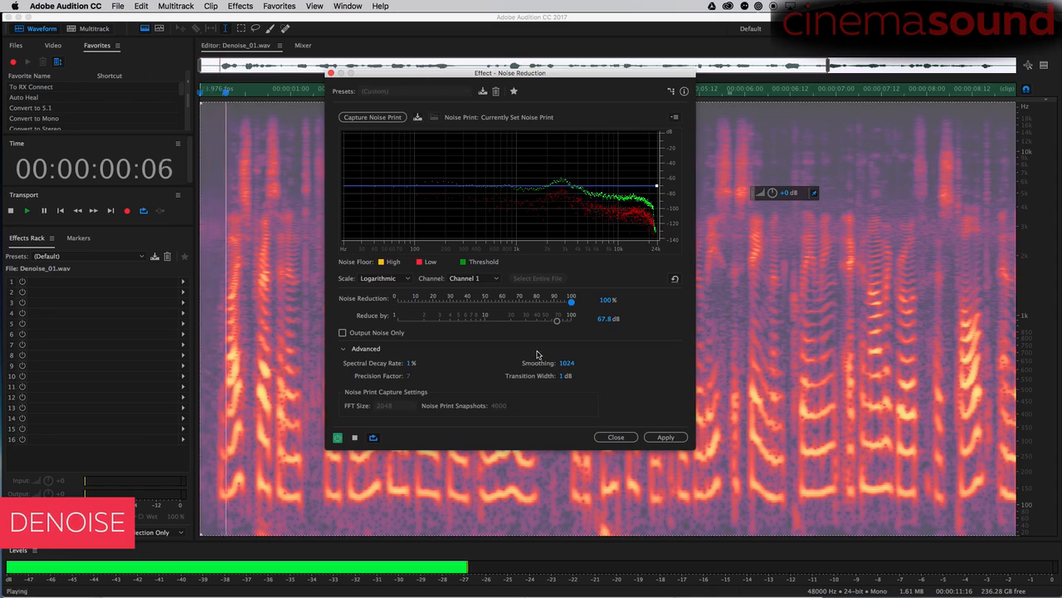
{"action": "key", "text": "space"}
Set Reduce by to 12.1 dB, preview the result, and set the Precision Factor to 16
{"action": "left_click_drag", "start_coordinate": [557, 319], "coordinate": [474, 332]}
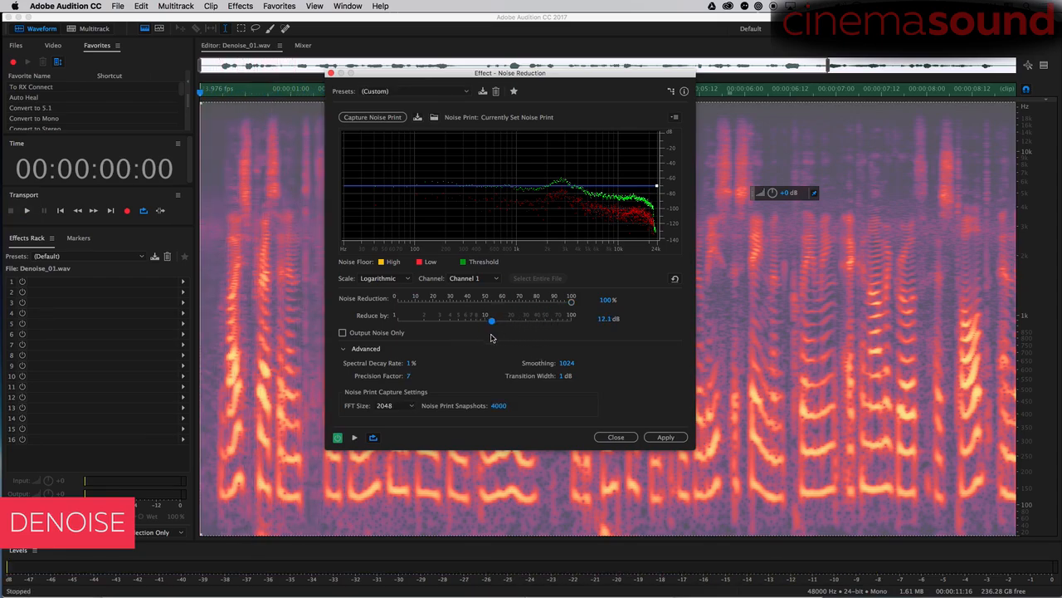
{"action": "key", "text": "space"}
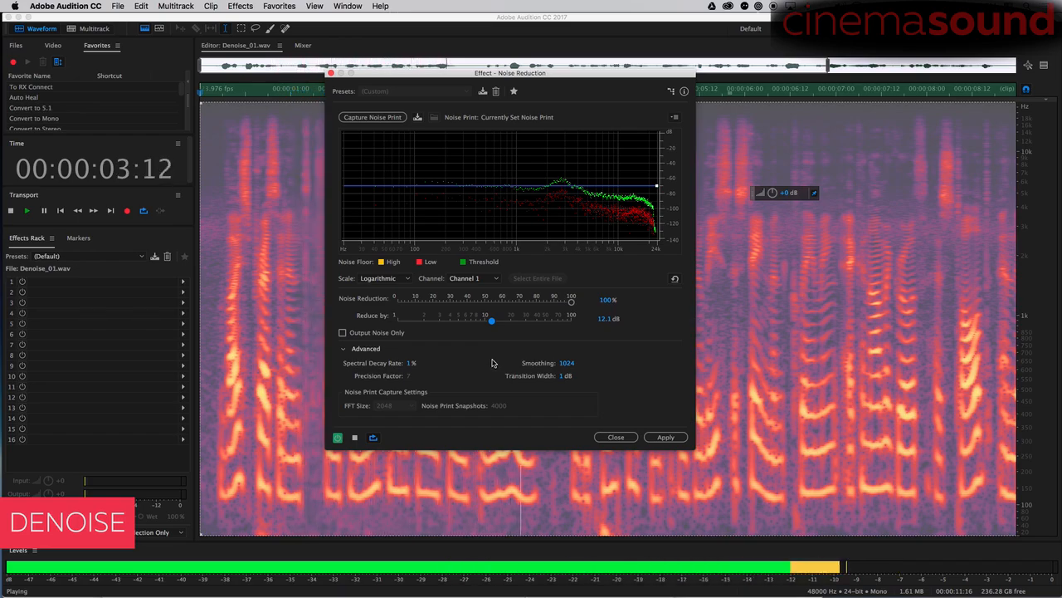
{"action": "key", "text": "space"}
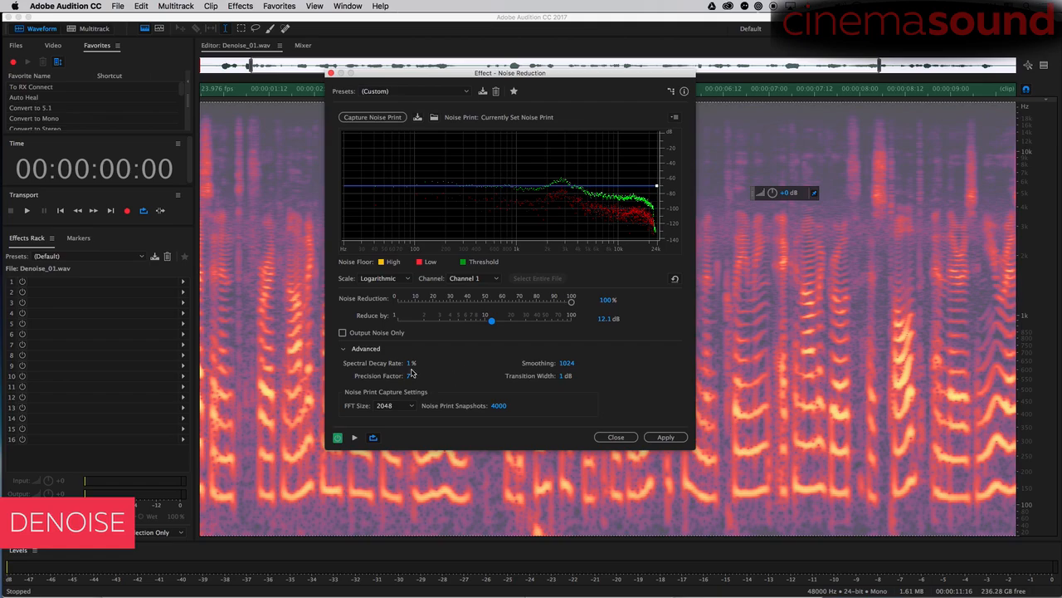
{"action": "left_click_drag", "start_coordinate": [408, 379], "coordinate": [415, 378]}
Set the FFT Size to 1024 and recapture the noise print from the noise-only stretch after 00:00:11:09 at the clip's end
{"action": "left_click", "coordinate": [409, 405]}
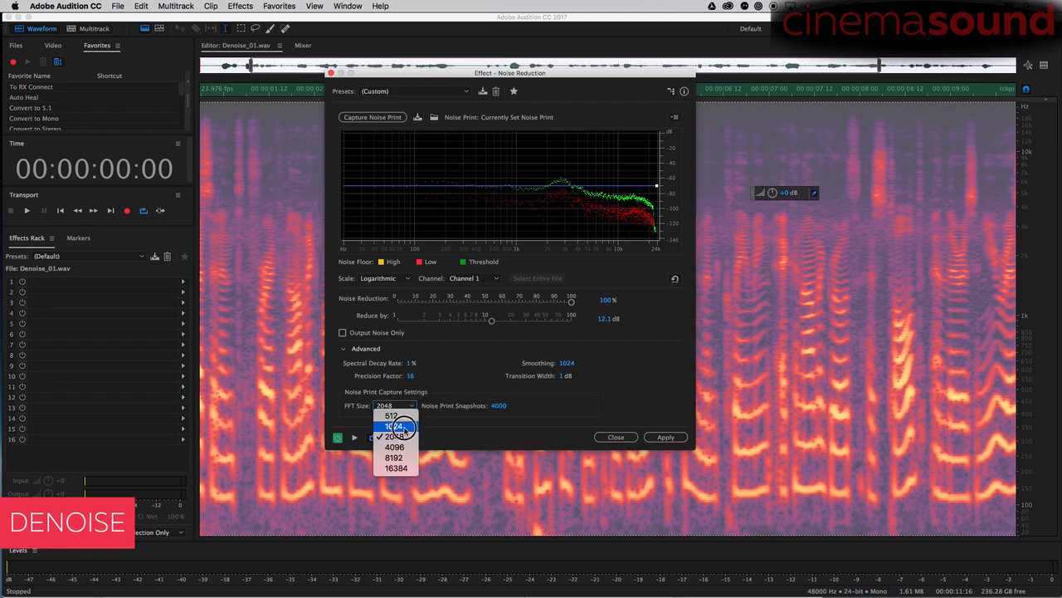
{"action": "left_click", "coordinate": [395, 426]}
{"action": "scroll", "coordinate": [956, 105], "scroll_direction": "right", "scroll_amount": 5}
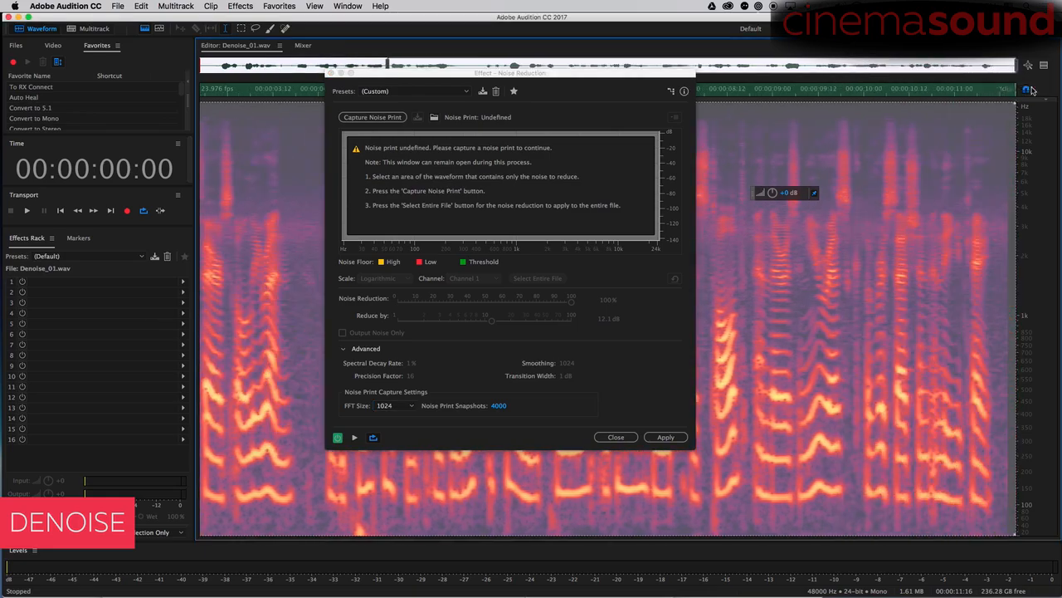
{"action": "left_click_drag", "start_coordinate": [841, 256], "coordinate": [990, 245]}
{"action": "left_click", "coordinate": [1001, 237]}
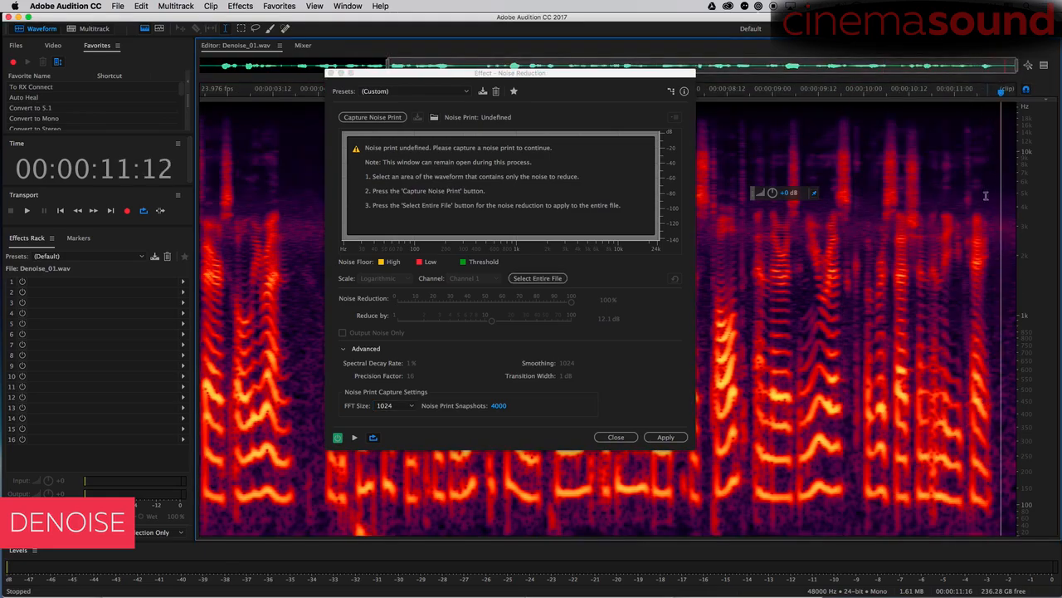
{"action": "left_click_drag", "start_coordinate": [999, 391], "coordinate": [1022, 381]}
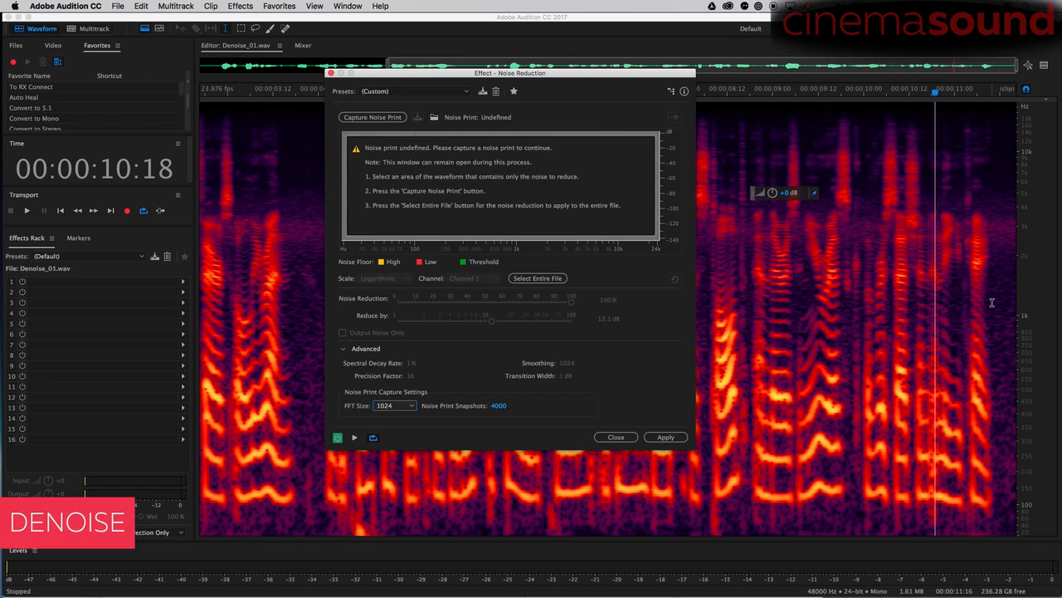
{"action": "left_click_drag", "start_coordinate": [992, 302], "coordinate": [1043, 311]}
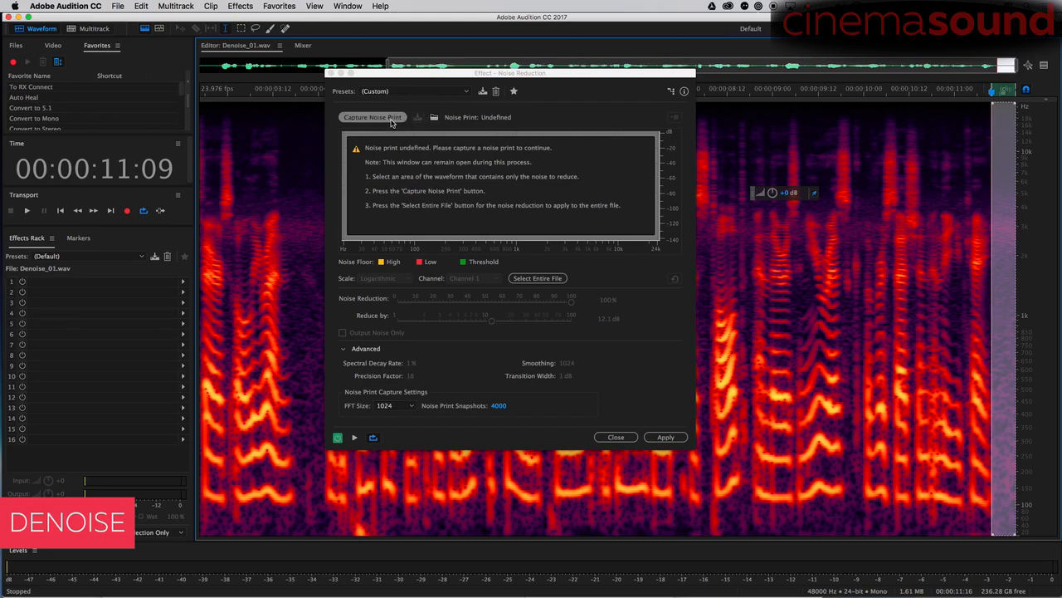
{"action": "left_click", "coordinate": [403, 118]}
Save the captured noise print under the existing file name test noise print CS.fft
{"action": "left_click", "coordinate": [419, 120]}
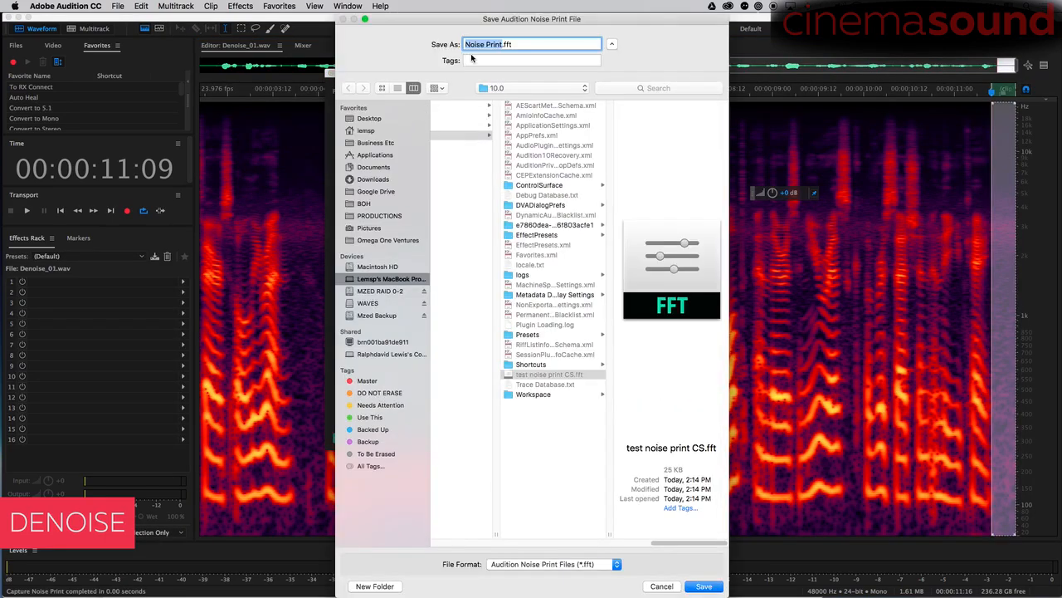
{"action": "left_click", "coordinate": [548, 374]}
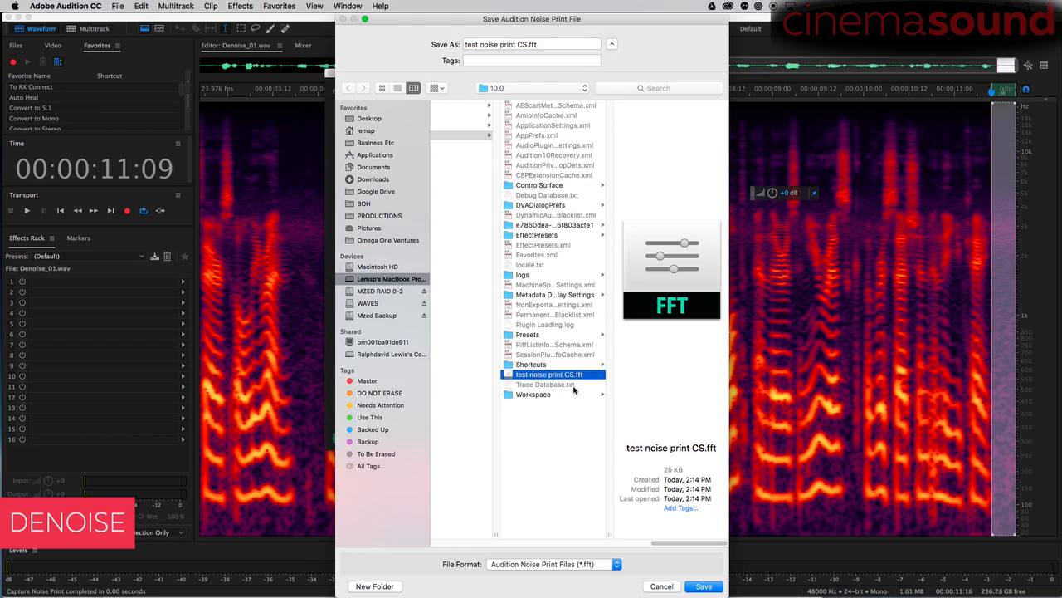
{"action": "left_click", "coordinate": [703, 585]}
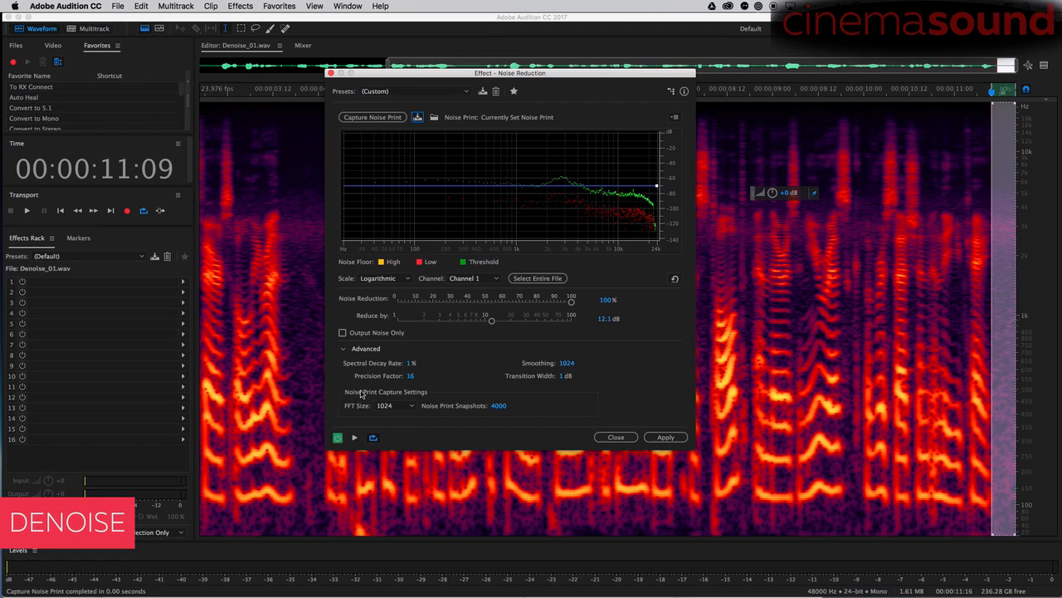
Set the FFT Size to 4096 and recapture the noise print from the selected stretch at the clip's end
{"action": "left_click", "coordinate": [403, 406]}
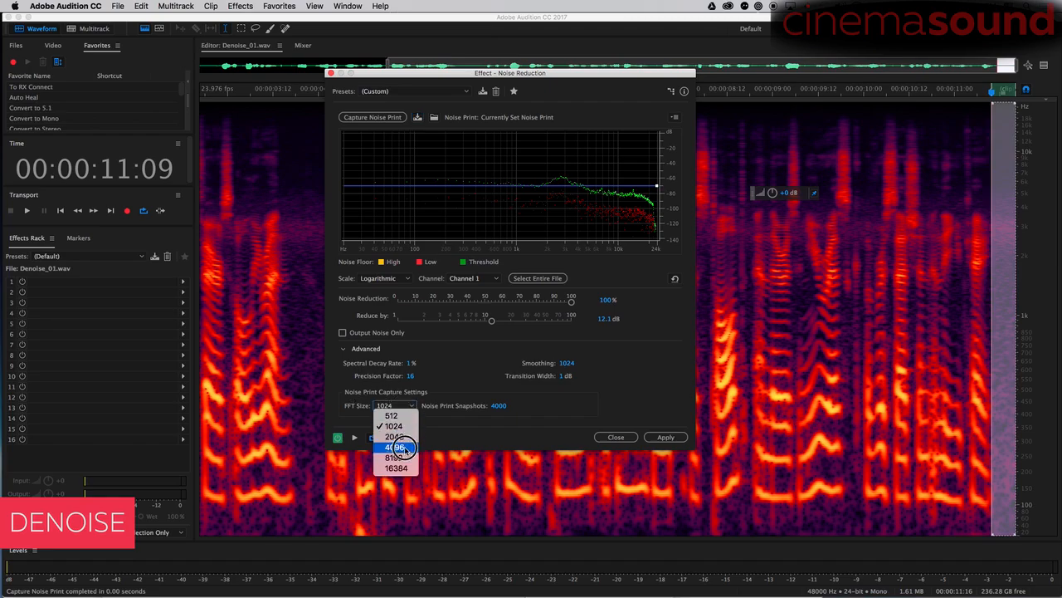
{"action": "left_click", "coordinate": [395, 446]}
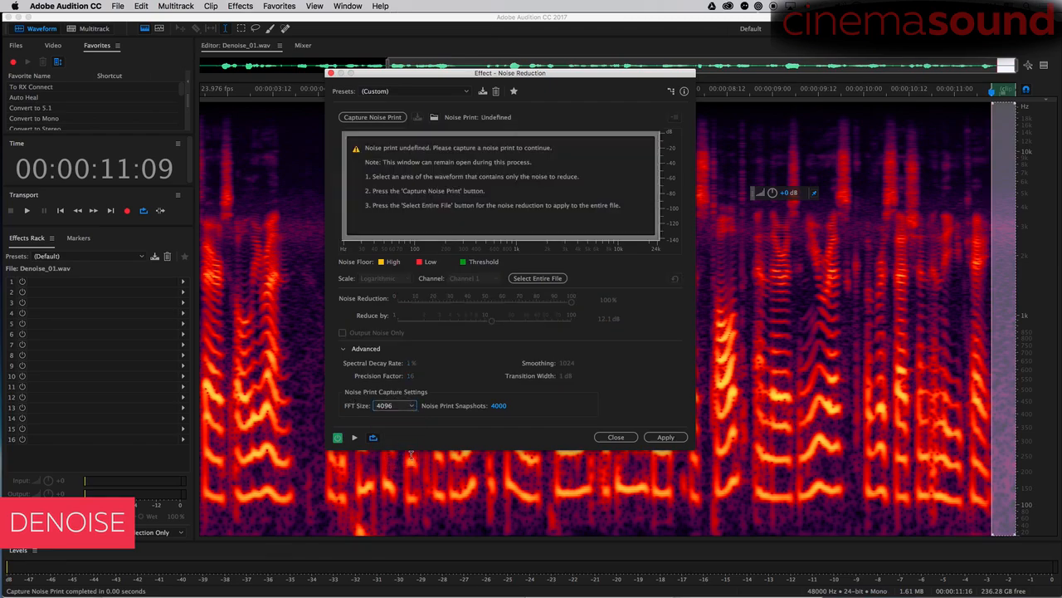
{"action": "left_click", "coordinate": [386, 118]}
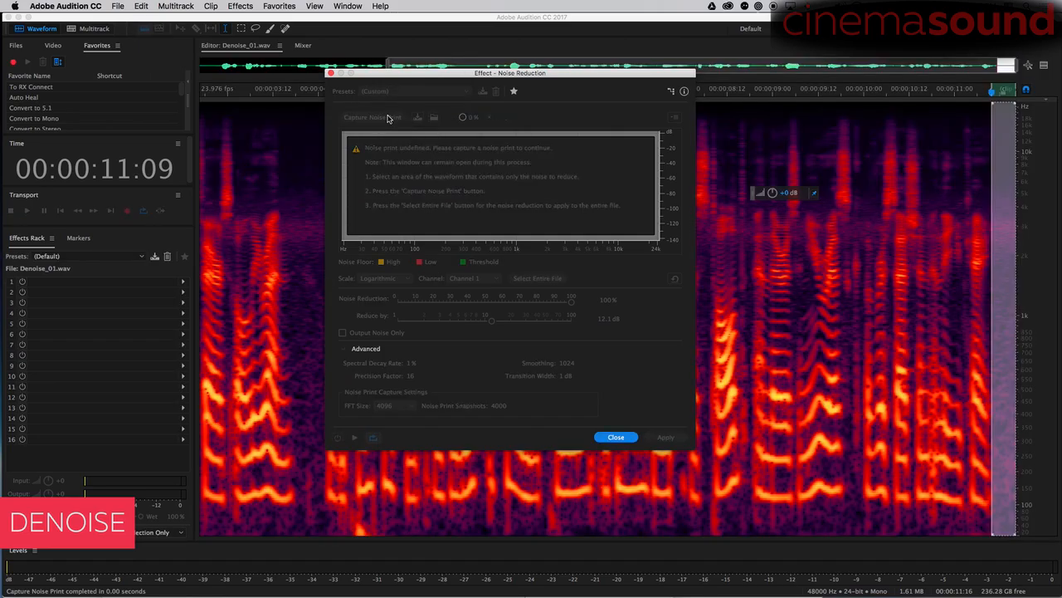
Save the captured noise print as test noise print CS 4k.fft in the 10.0 folder
{"action": "left_click", "coordinate": [421, 118]}
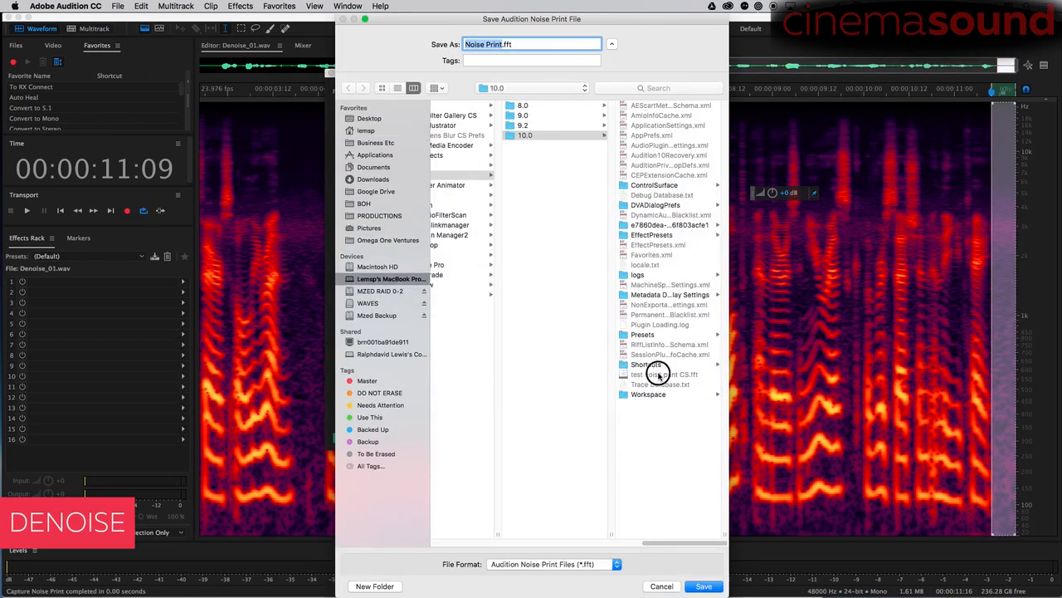
{"action": "left_click", "coordinate": [657, 375]}
{"action": "left_click", "coordinate": [523, 45]}
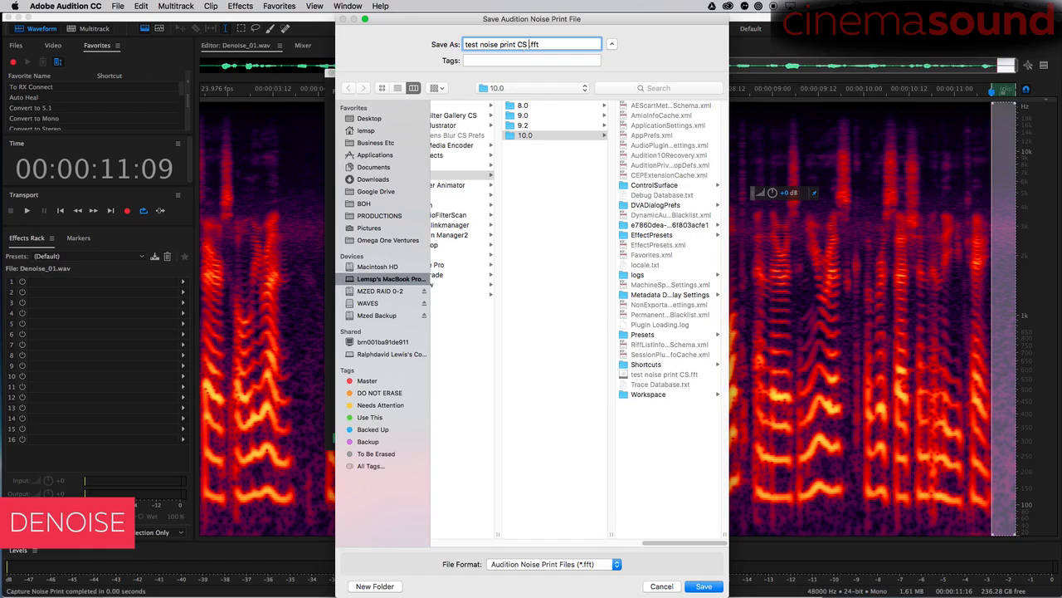
{"action": "type", "text": "4k"}
{"action": "key", "text": "Return"}
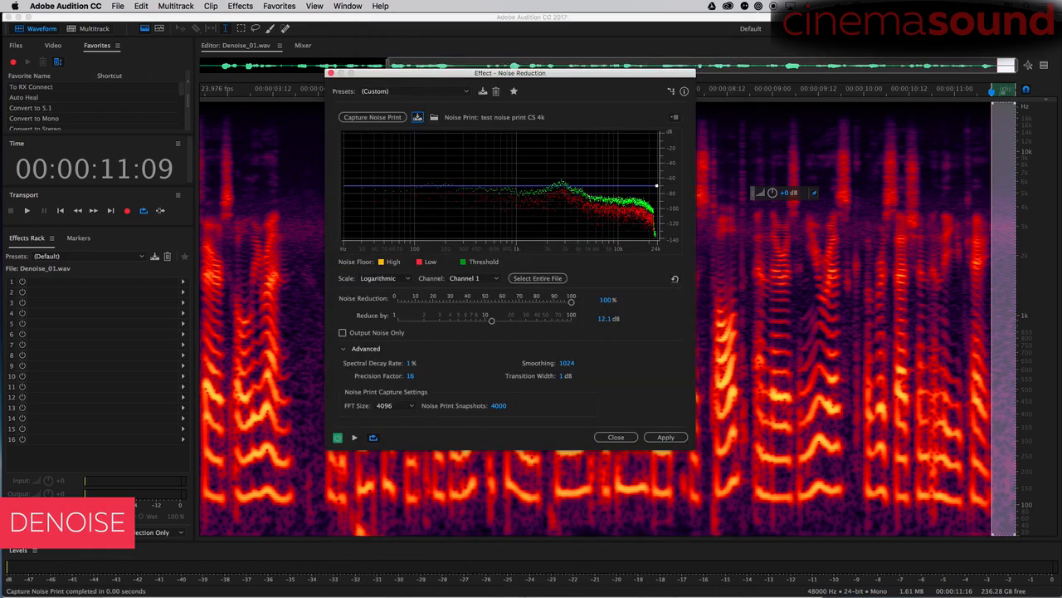
Load the saved noise print test noise print CS.fft from disk
{"action": "left_click", "coordinate": [433, 118]}
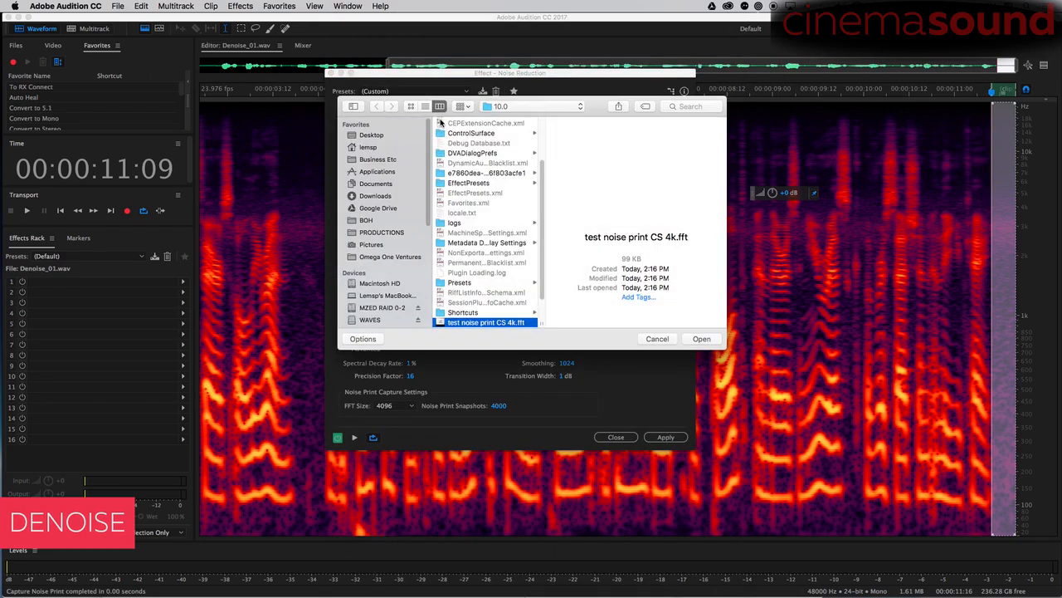
{"action": "scroll", "coordinate": [538, 291], "scroll_direction": "down", "scroll_amount": 1}
{"action": "left_click", "coordinate": [486, 322]}
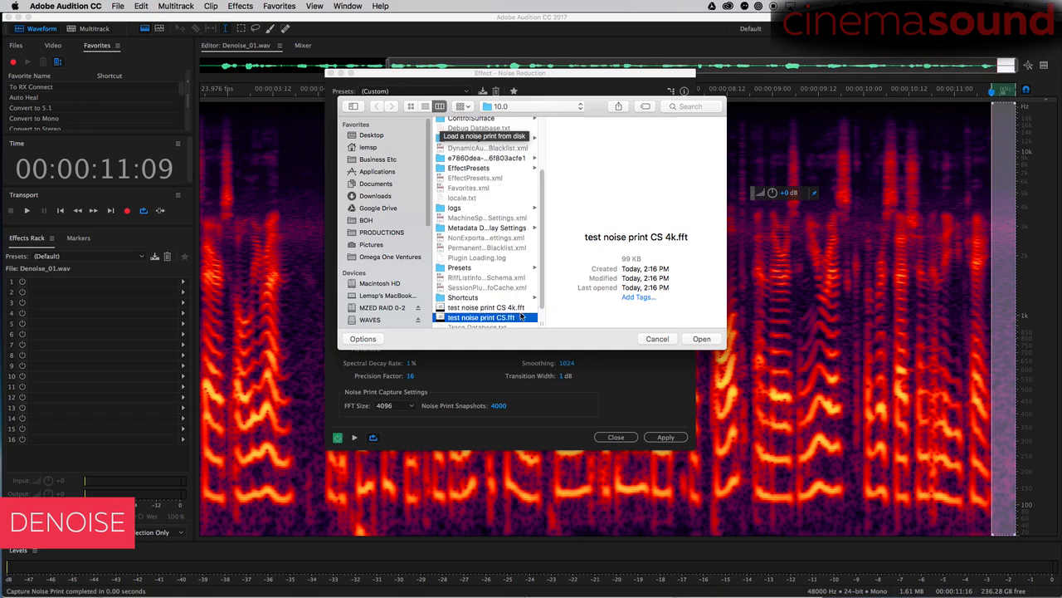
{"action": "left_click", "coordinate": [702, 339]}
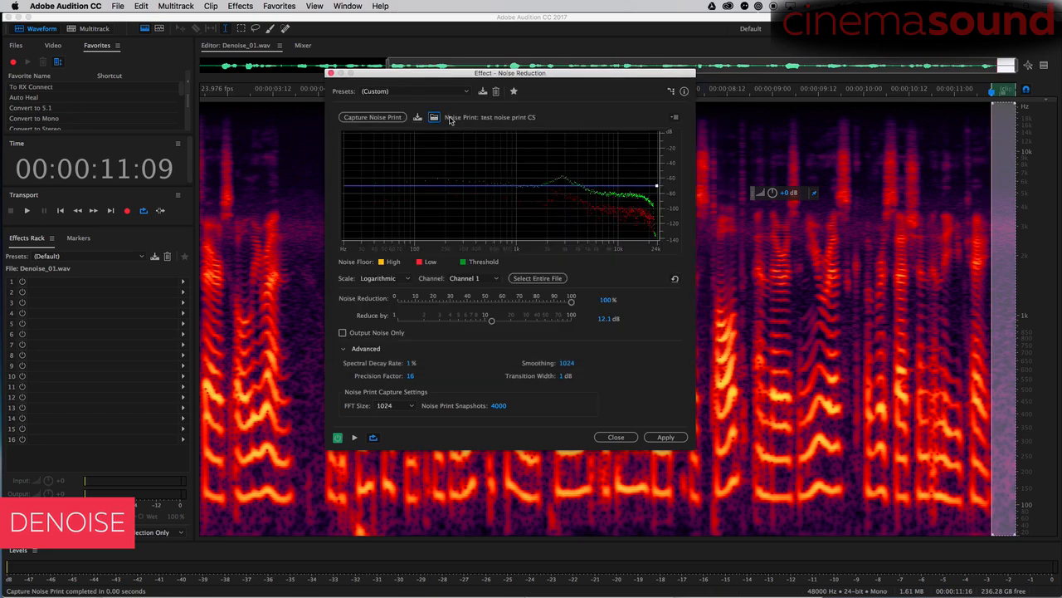
Load the noise print test noise print CS 4k.fft and select the entire clip for processing
{"action": "left_click", "coordinate": [433, 119]}
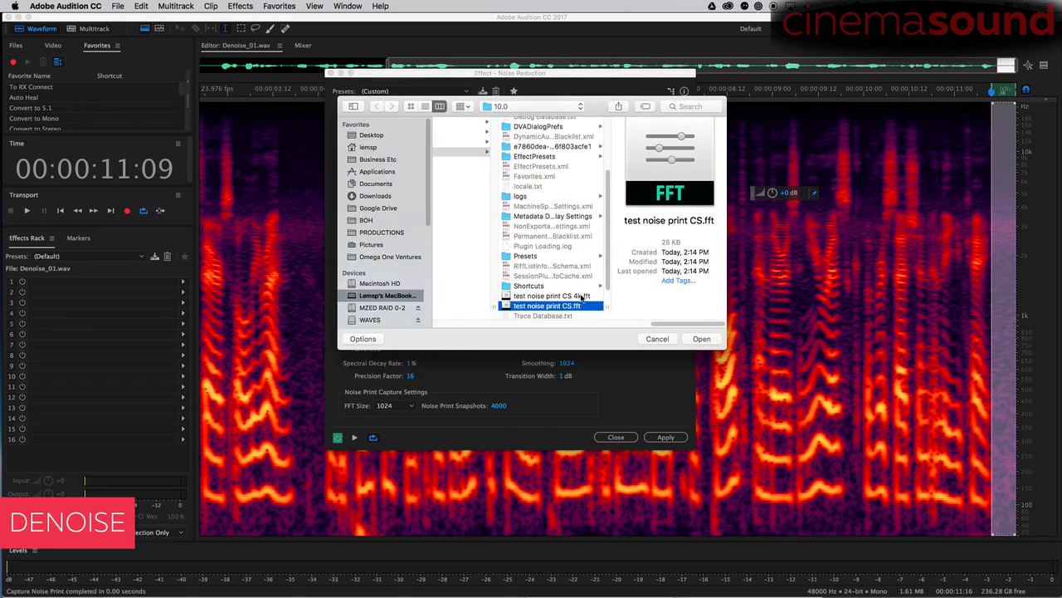
{"action": "left_click", "coordinate": [552, 296]}
{"action": "left_click", "coordinate": [702, 339]}
{"action": "key", "text": "super+a"}
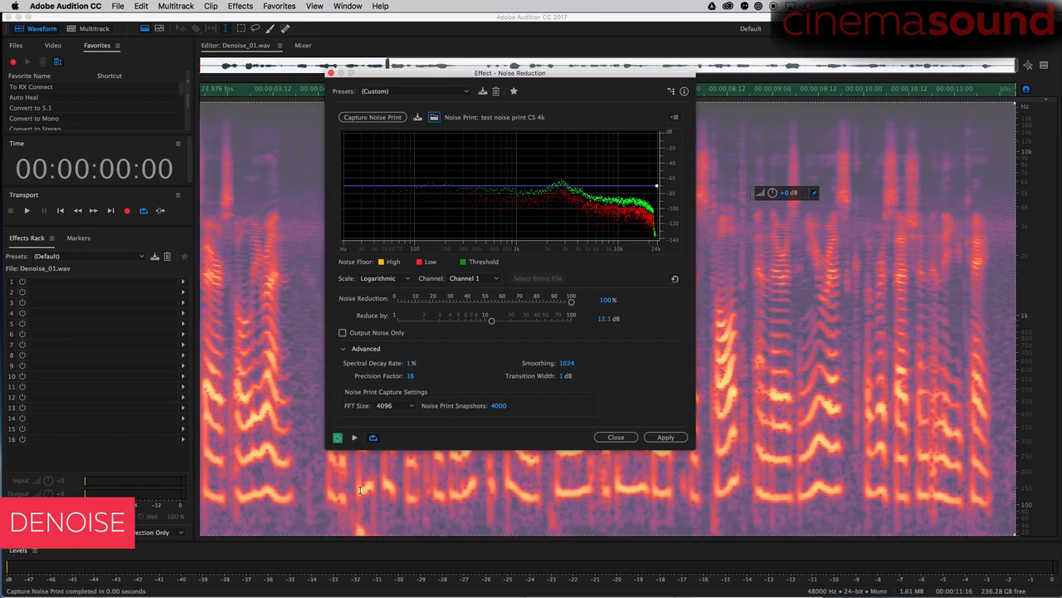
Preview the noise reduction, set Reduce by to 6.1 dB, and preview again
{"action": "key", "text": "space"}
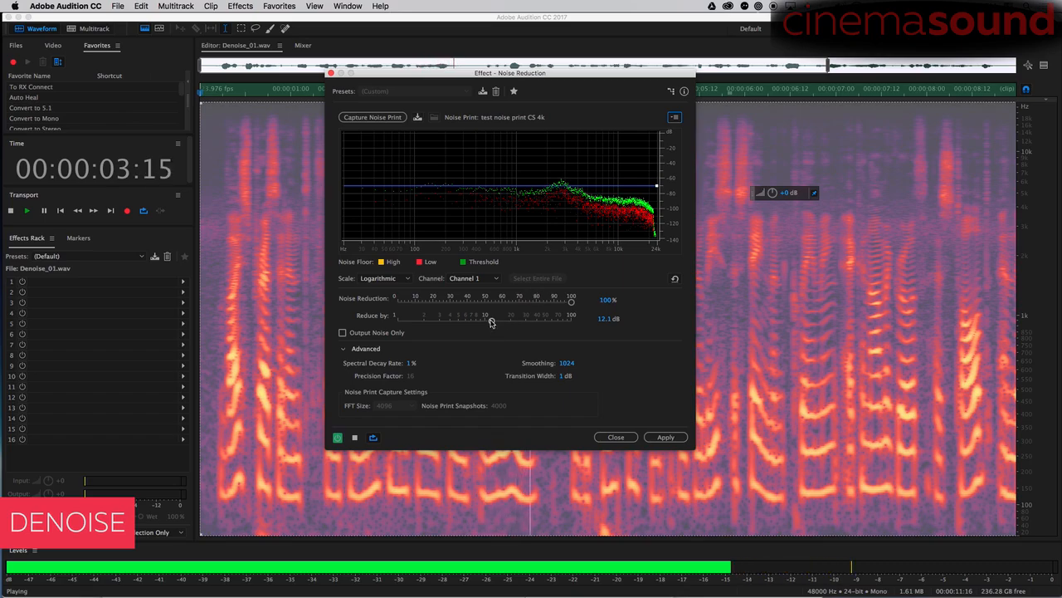
{"action": "key", "text": "space"}
{"action": "left_click_drag", "start_coordinate": [491, 323], "coordinate": [465, 323]}
{"action": "key", "text": "space"}
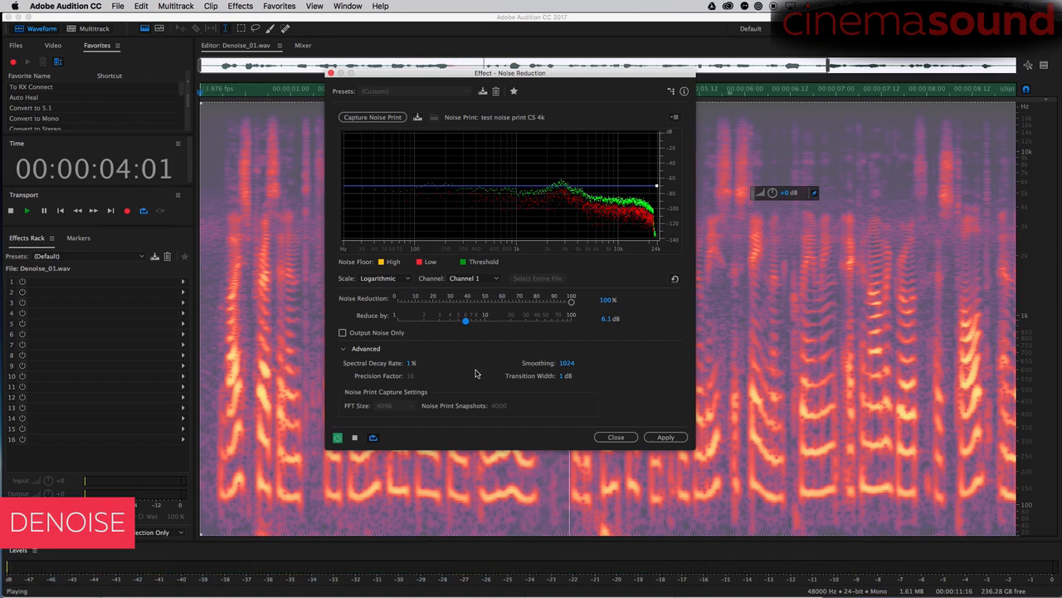
{"action": "key", "text": "space"}
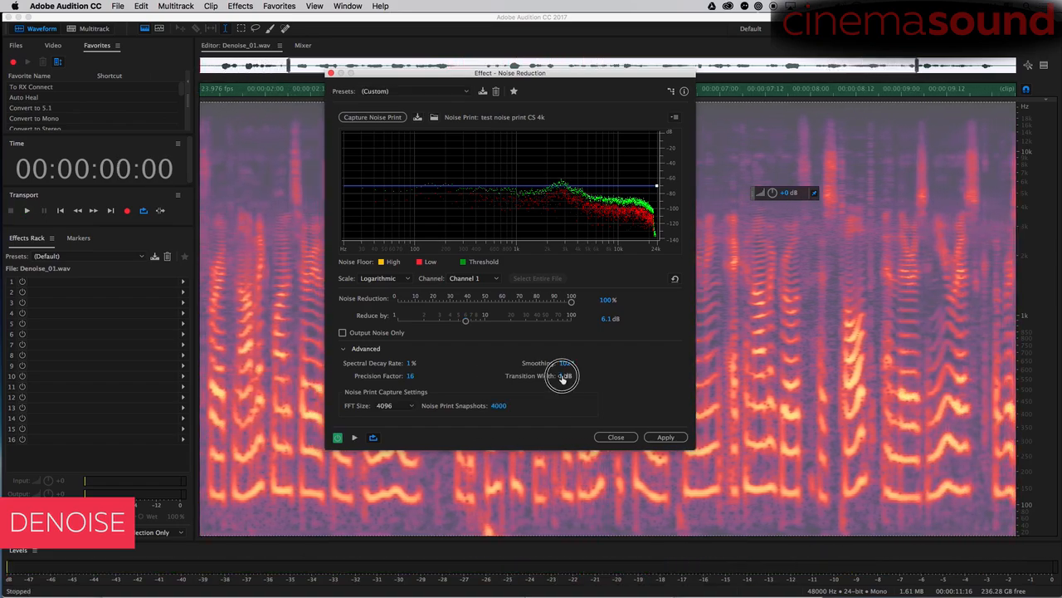
Set the Transition Width to 25 dB and preview the result
{"action": "left_click_drag", "start_coordinate": [564, 377], "coordinate": [573, 373]}
{"action": "key", "text": "space"}
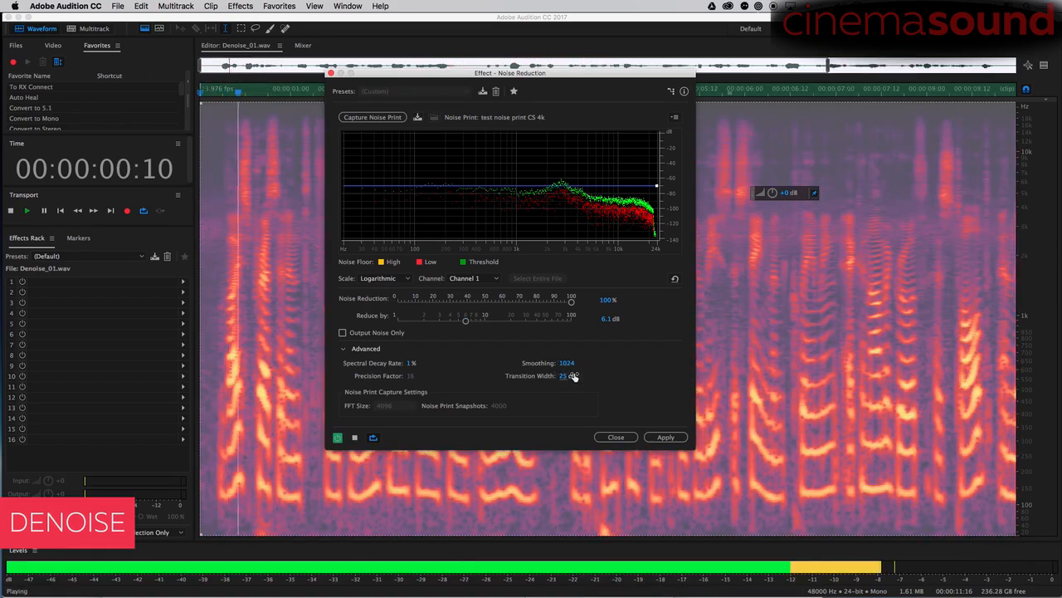
{"action": "left_click_drag", "start_coordinate": [572, 376], "coordinate": [570, 378]}
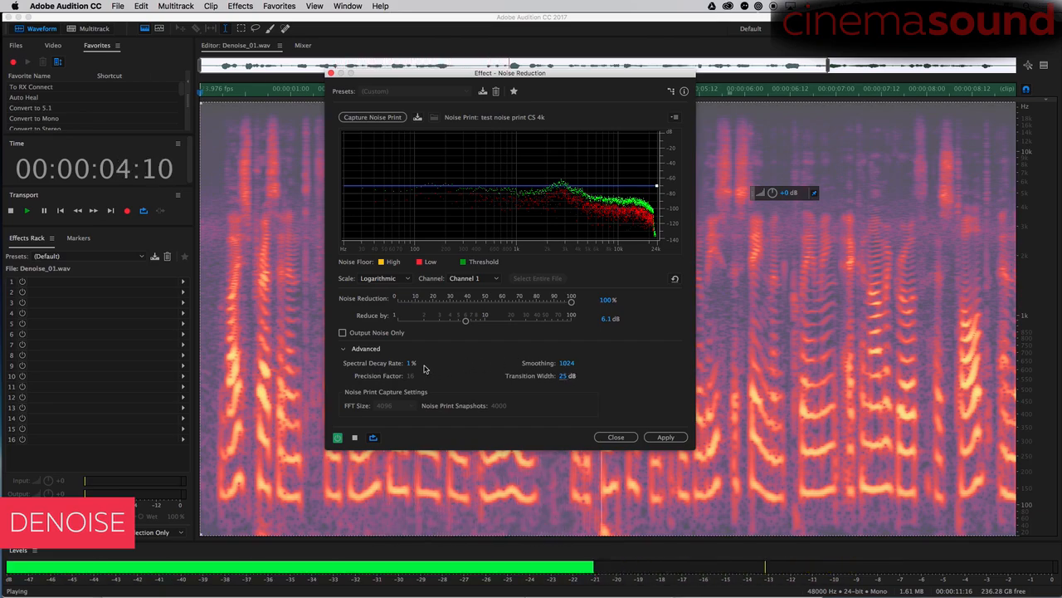
{"action": "key", "text": "space"}
Set the Spectral Decay Rate to 14% and preview the result
{"action": "left_click_drag", "start_coordinate": [412, 366], "coordinate": [416, 366]}
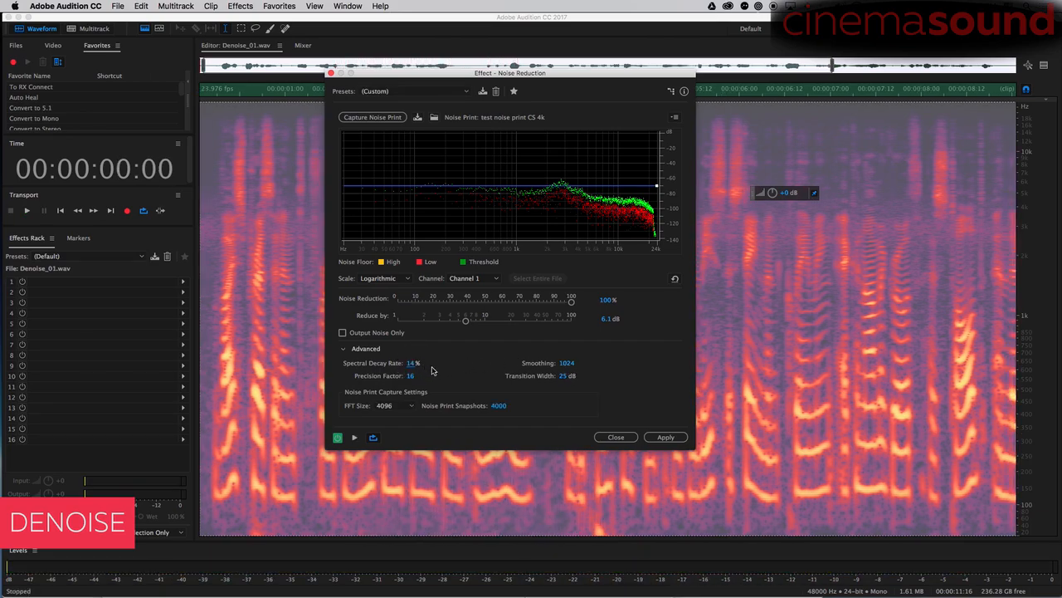
{"action": "key", "text": "space"}
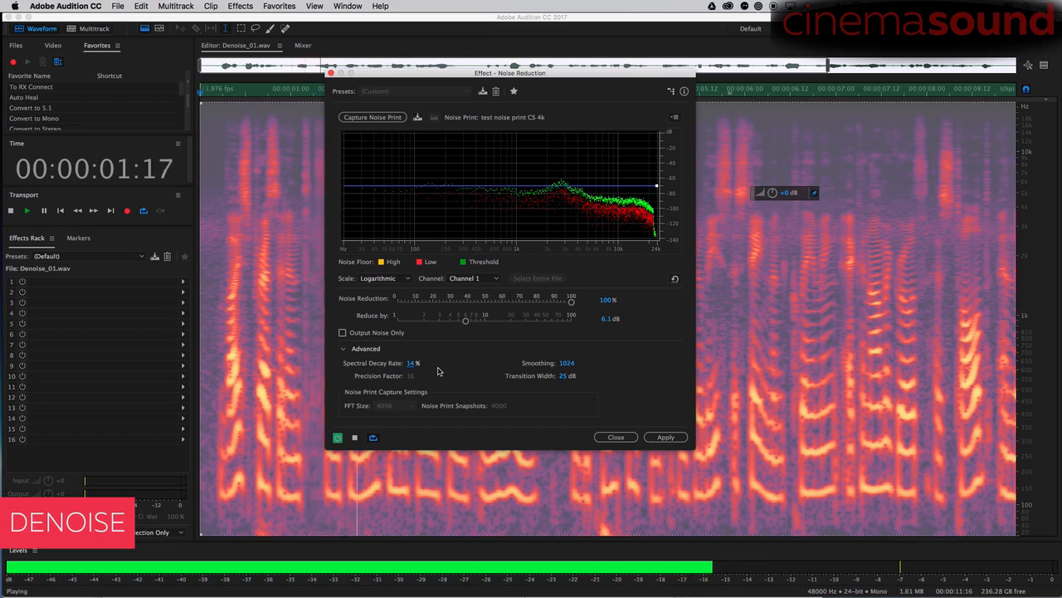
{"action": "key", "text": "space"}
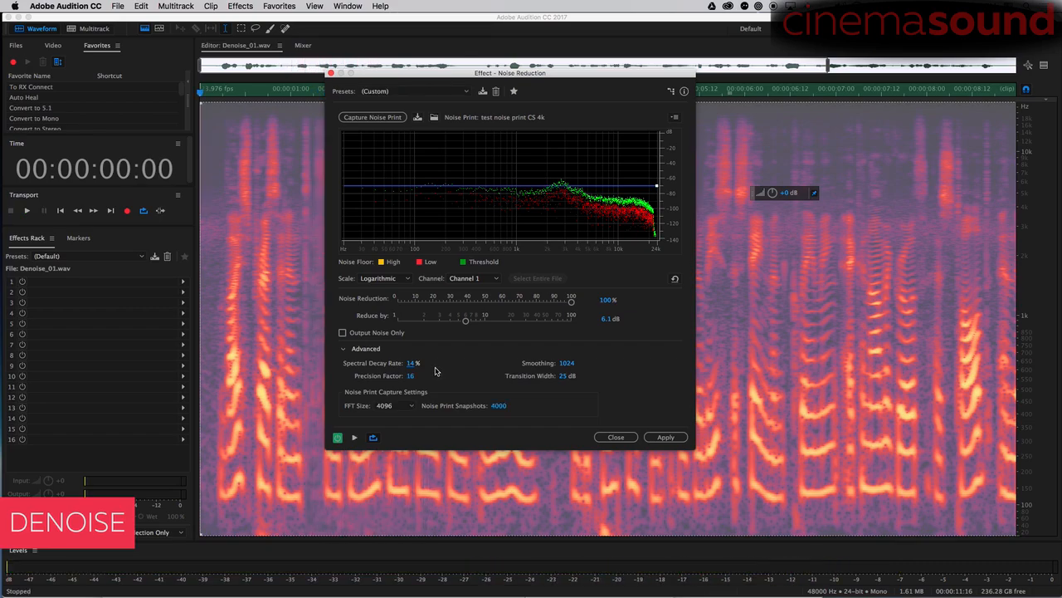
Audition only the noise being removed, then return to the normal output and preview the cleaned dialogue
{"action": "key", "text": "space"}
{"action": "left_click", "coordinate": [341, 332]}
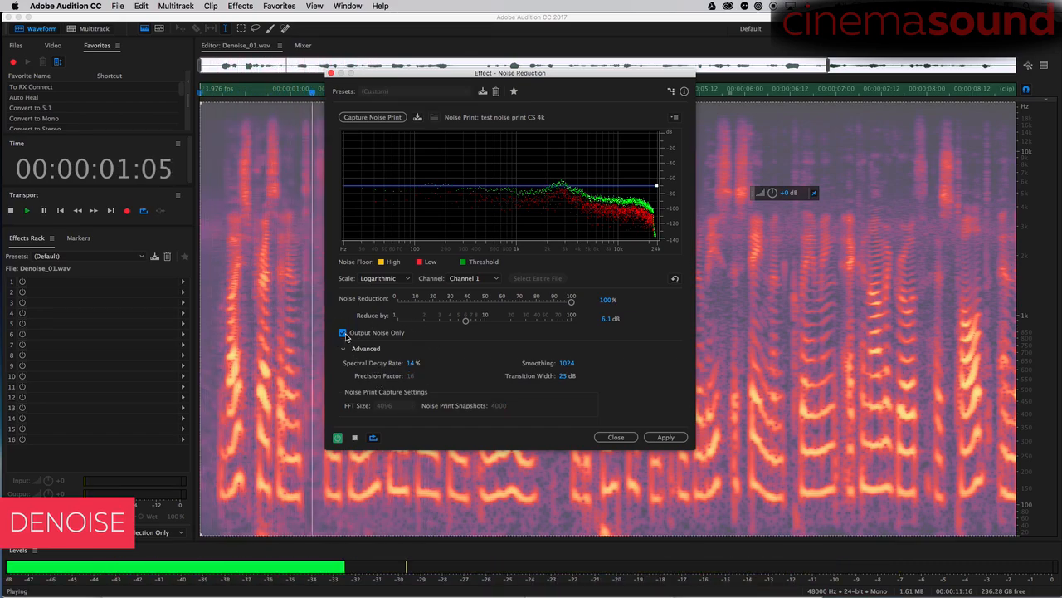
{"action": "key", "text": "space"}
{"action": "key", "text": "space"}
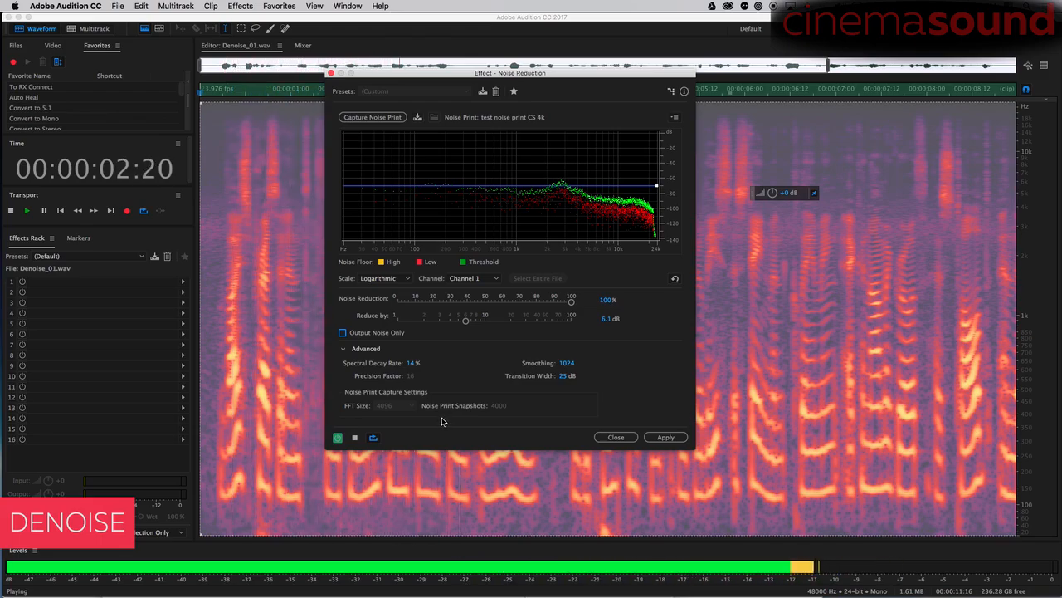
Apply the noise reduction to the entire clip, then clear the selection and place the playhead at 00:00:03:18
{"action": "key", "text": "space"}
{"action": "left_click", "coordinate": [667, 438]}
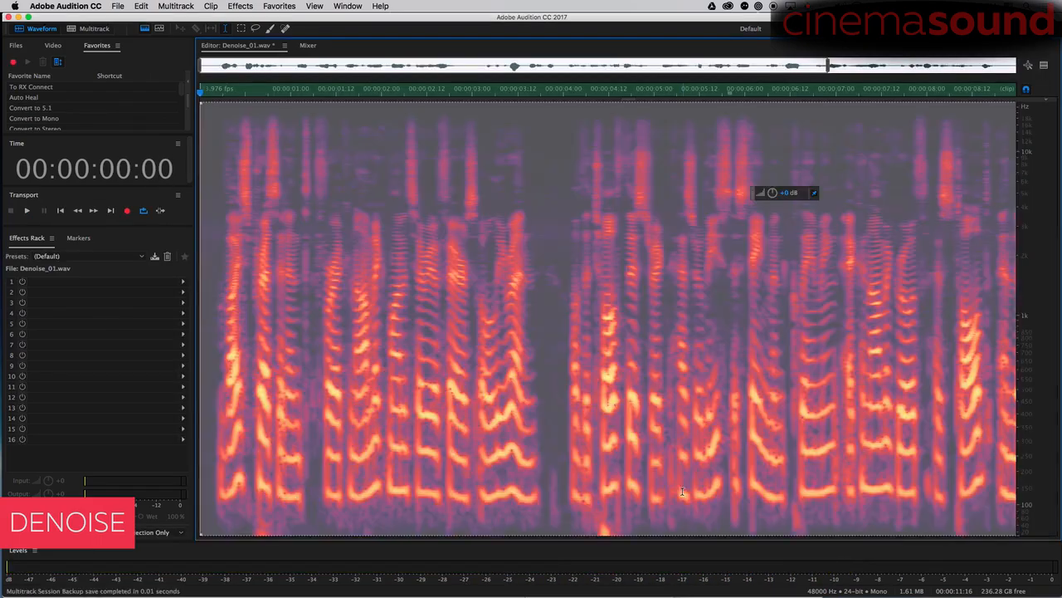
{"action": "left_click_drag", "start_coordinate": [409, 208], "coordinate": [880, 230]}
{"action": "left_click", "coordinate": [346, 269]}
{"action": "left_click", "coordinate": [543, 327]}
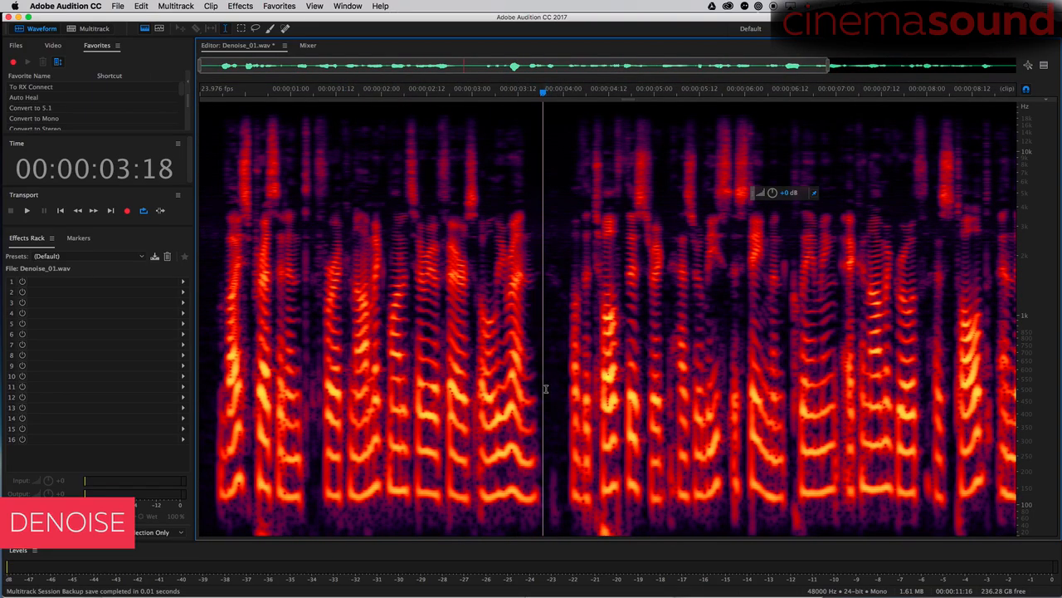
Play back the processed dialogue briefly from the pause at 00:00:03:18
{"action": "left_click", "coordinate": [118, 5]}
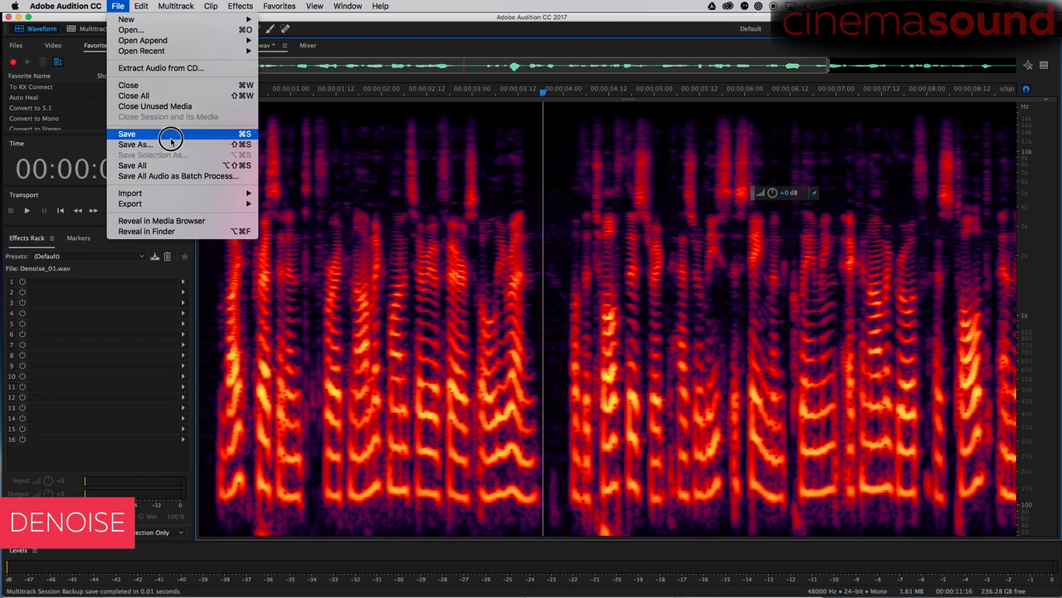
{"action": "left_click", "coordinate": [745, 226]}
{"action": "key", "text": "space"}
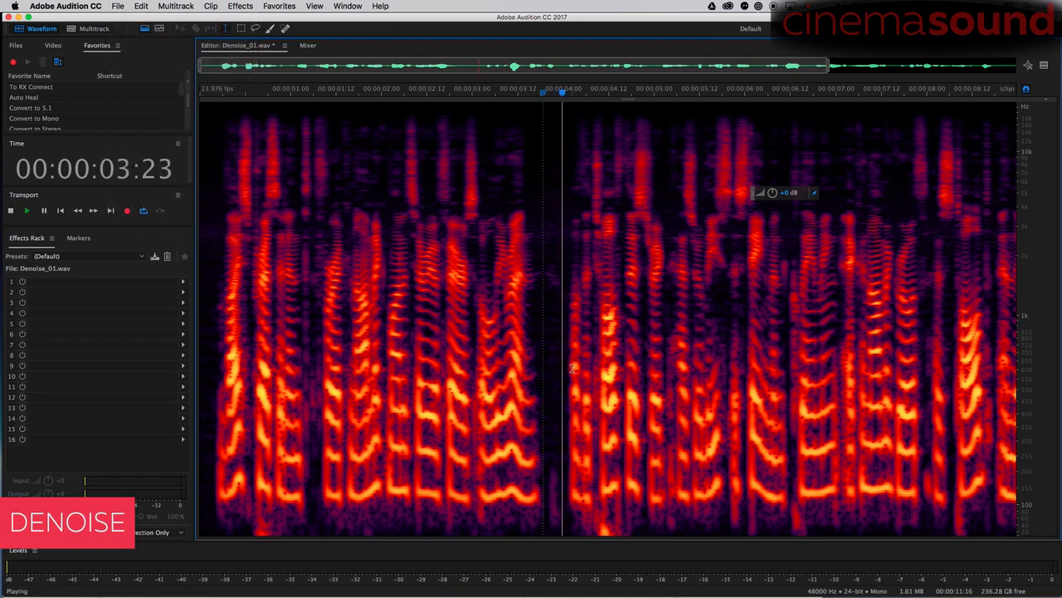
{"action": "key", "text": "space"}
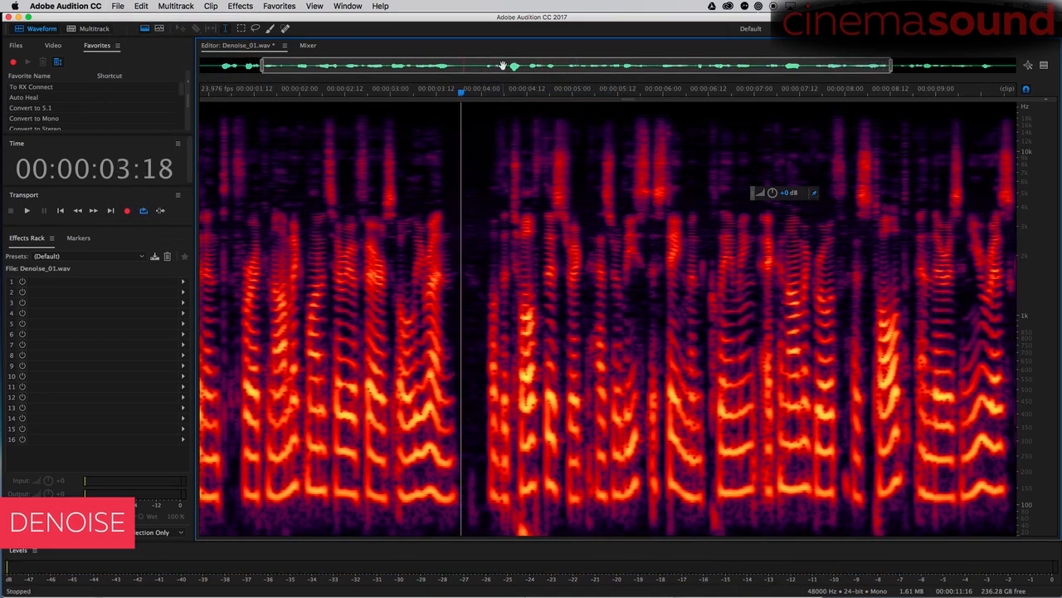
Show the clip's full length and bring up the Noise Reduction / Restoration effects
{"action": "left_click_drag", "start_coordinate": [458, 67], "coordinate": [396, 68]}
{"action": "left_click_drag", "start_coordinate": [827, 66], "coordinate": [996, 69]}
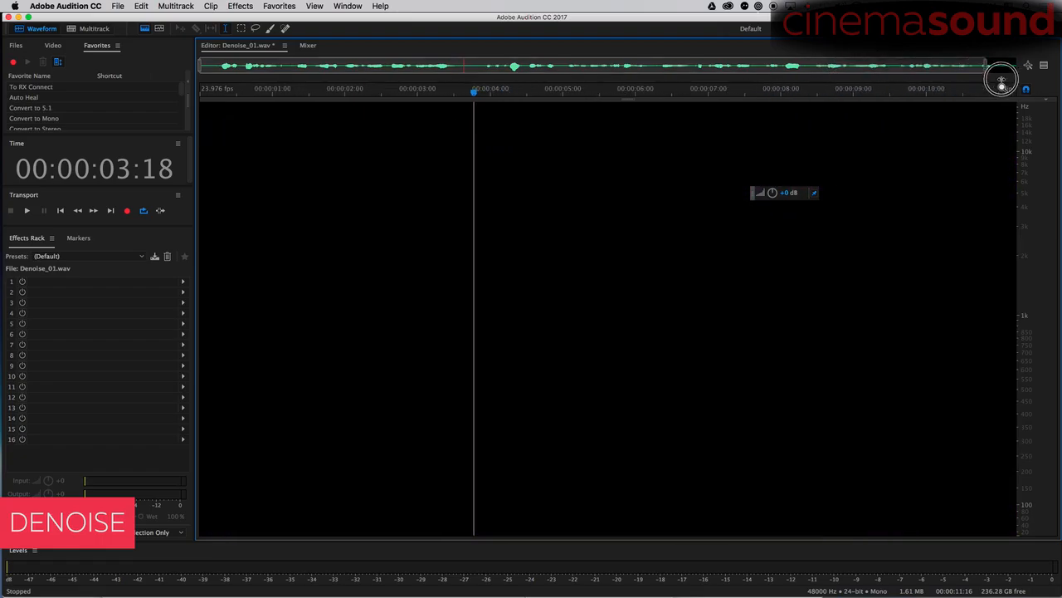
{"action": "left_click", "coordinate": [265, 6]}
{"action": "mouse_move", "coordinate": [246, 7]}
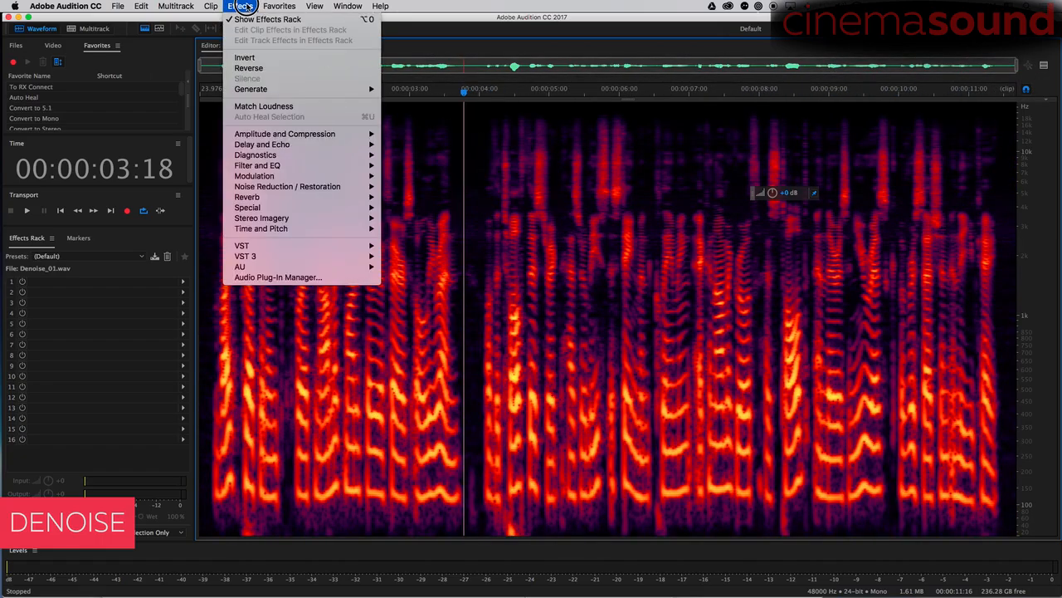
{"action": "mouse_move", "coordinate": [304, 186]}
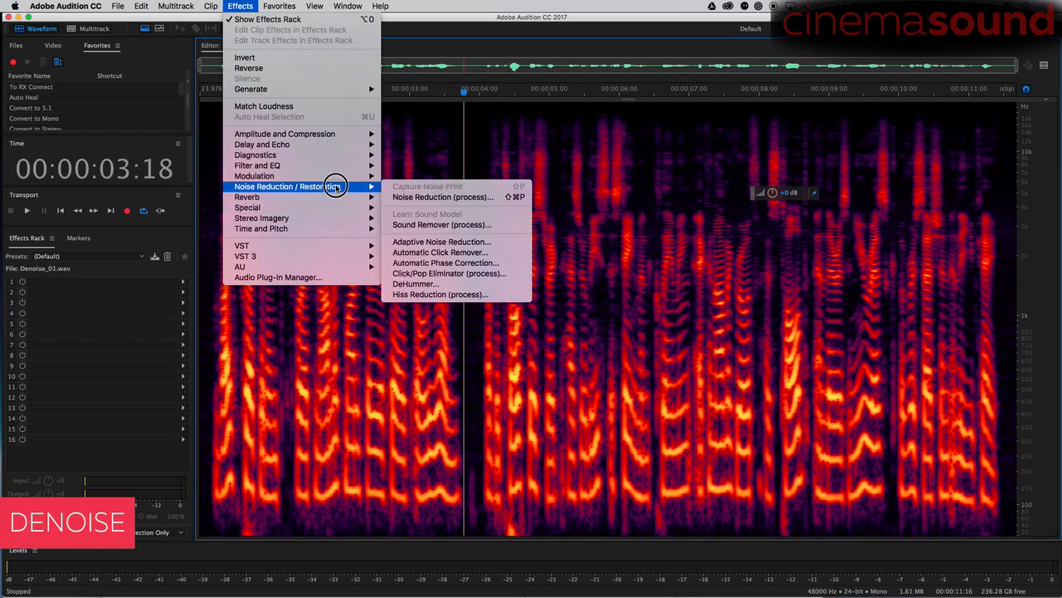
Open the Noise Reduction process and load the "test noise print CS.fft" noise print
{"action": "left_click", "coordinate": [517, 195]}
{"action": "left_click", "coordinate": [240, 6]}
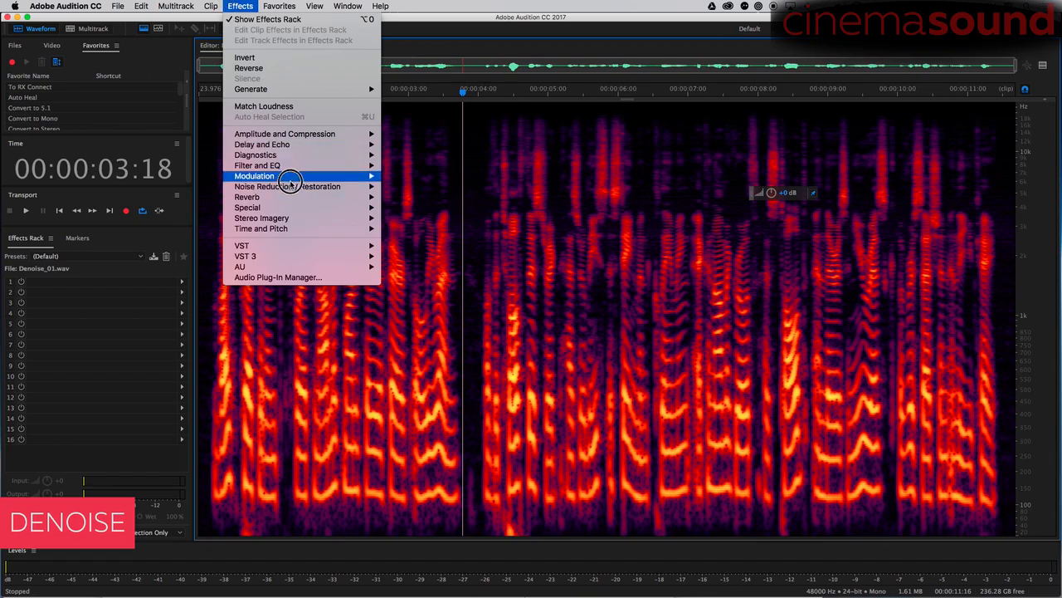
{"action": "mouse_move", "coordinate": [304, 186]}
{"action": "left_click", "coordinate": [507, 198]}
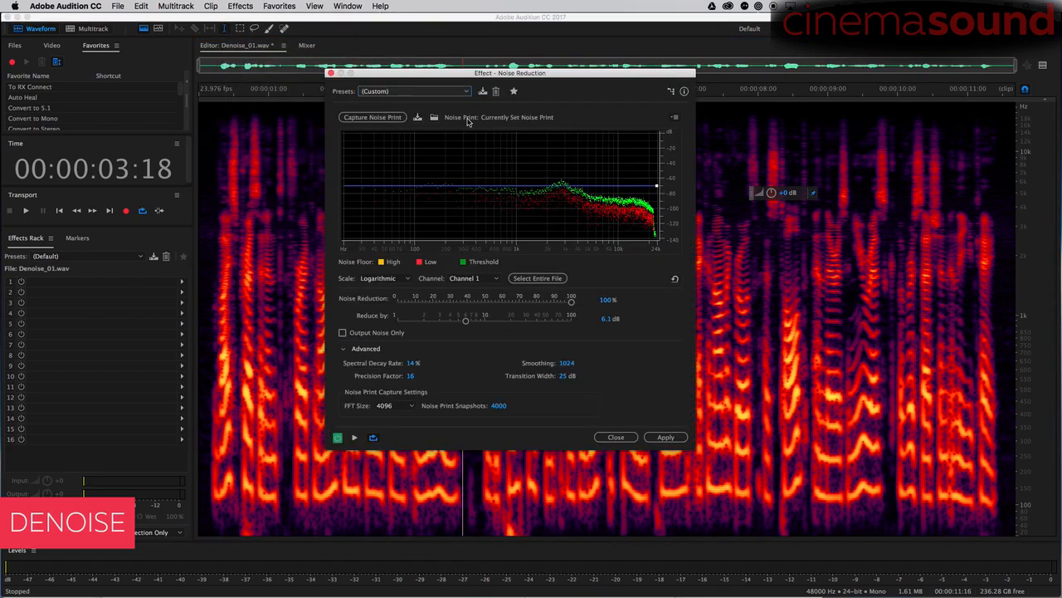
{"action": "left_click", "coordinate": [434, 118]}
{"action": "left_click", "coordinate": [607, 304]}
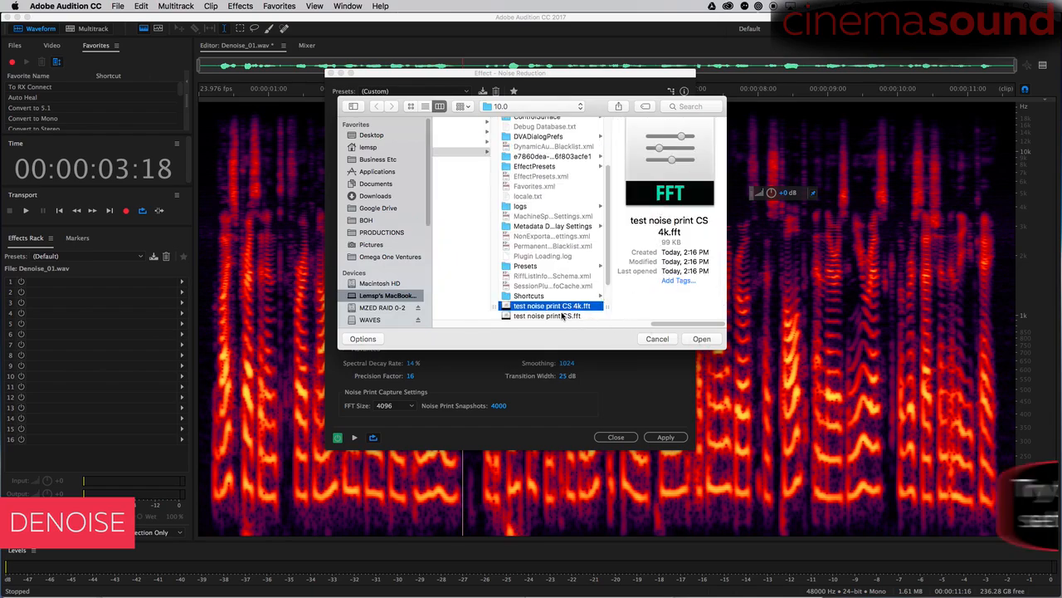
{"action": "scroll", "coordinate": [608, 267], "scroll_direction": "down", "scroll_amount": 3}
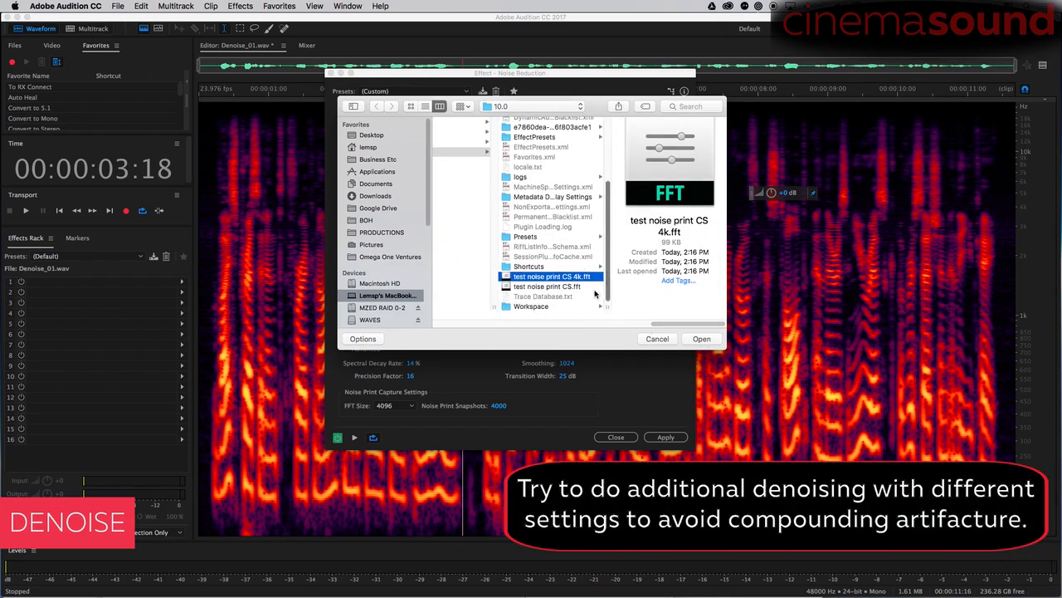
{"action": "left_click", "coordinate": [597, 286]}
{"action": "left_click", "coordinate": [700, 339]}
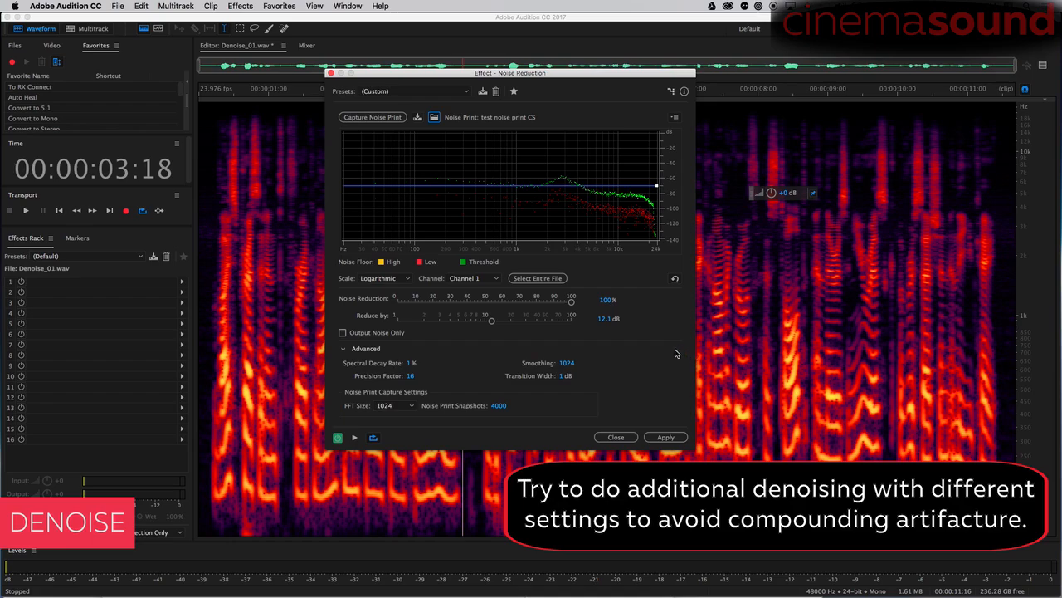
Set Reduce by to 5.6 dB and preview the noise reduction on the entire file
{"action": "key", "text": "space"}
{"action": "key", "text": "space"}
{"action": "left_click_drag", "start_coordinate": [487, 321], "coordinate": [488, 321]}
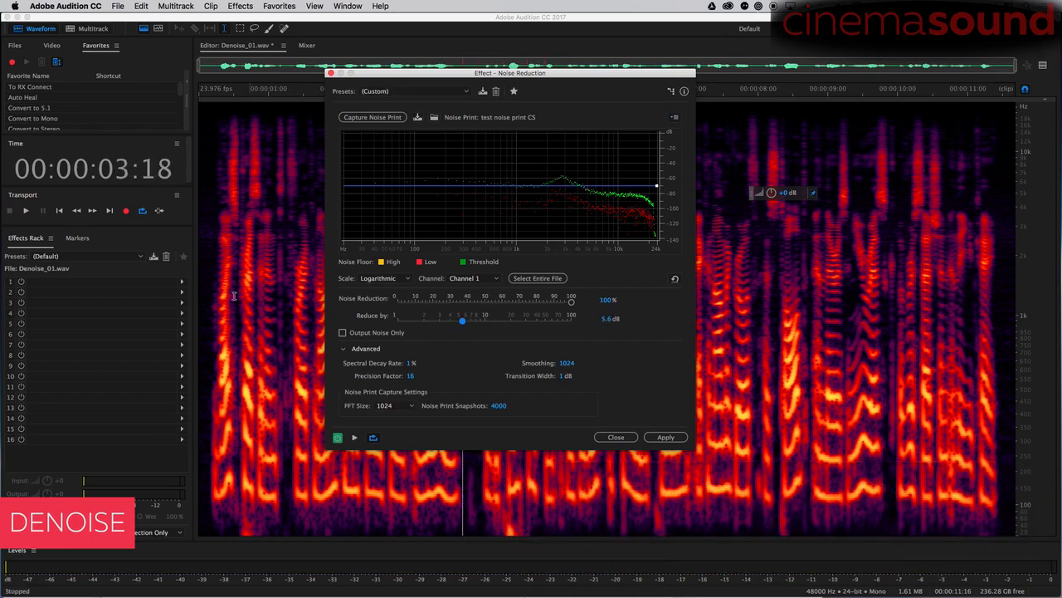
{"action": "double_click", "coordinate": [220, 294]}
{"action": "key", "text": "space"}
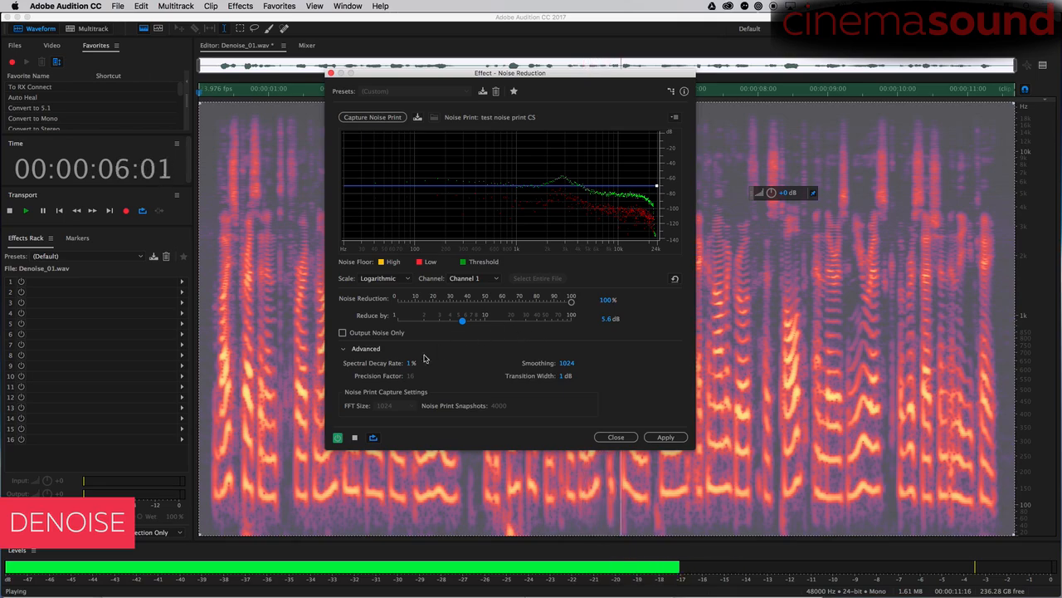
Set the Spectral Decay Rate to 41% while previewing the noise reduction
{"action": "key", "text": "space"}
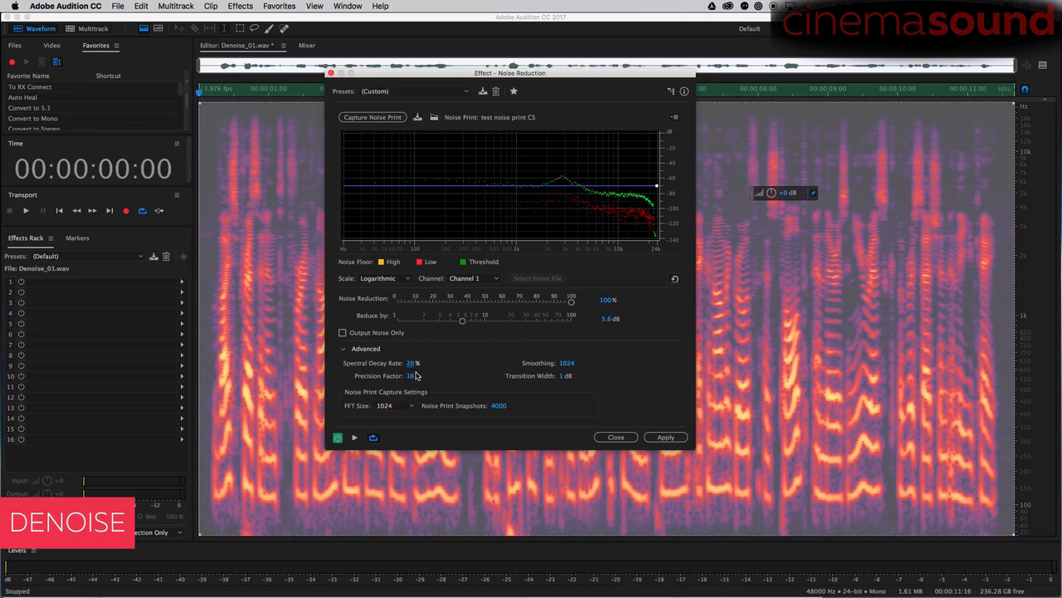
{"action": "key", "text": "space"}
{"action": "left_click_drag", "start_coordinate": [411, 364], "coordinate": [421, 359]}
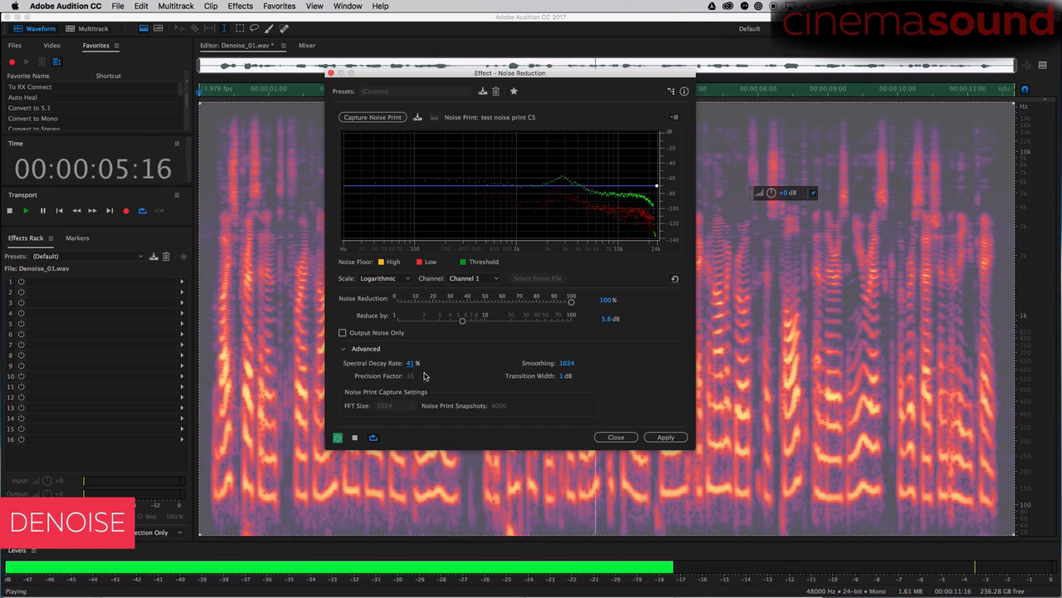
Compare the preview with the effect bypassed and active, and apply the noise reduction to the file
{"action": "left_click", "coordinate": [338, 441]}
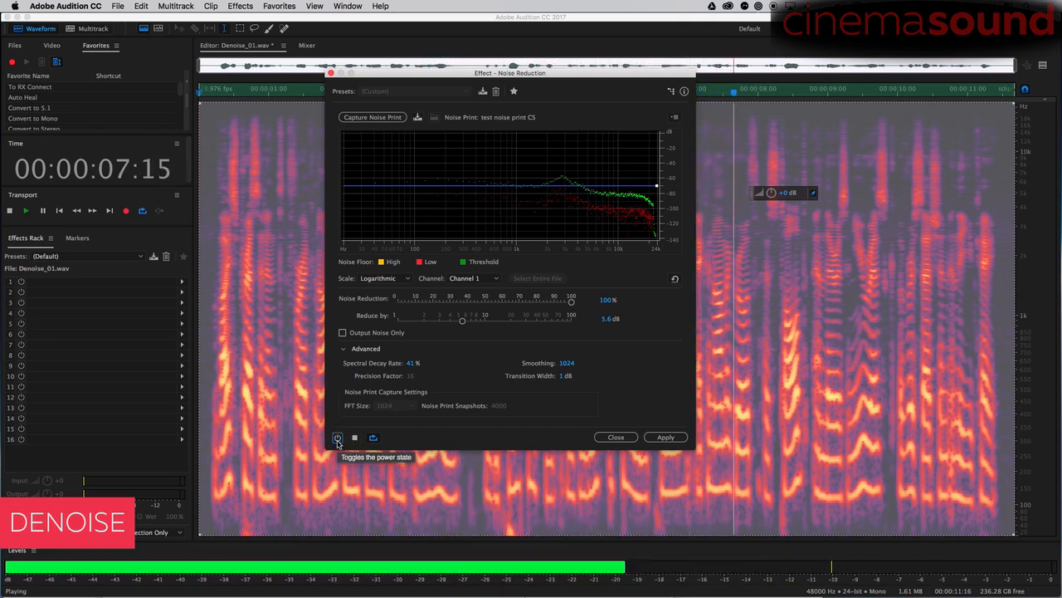
{"action": "left_click", "coordinate": [338, 438]}
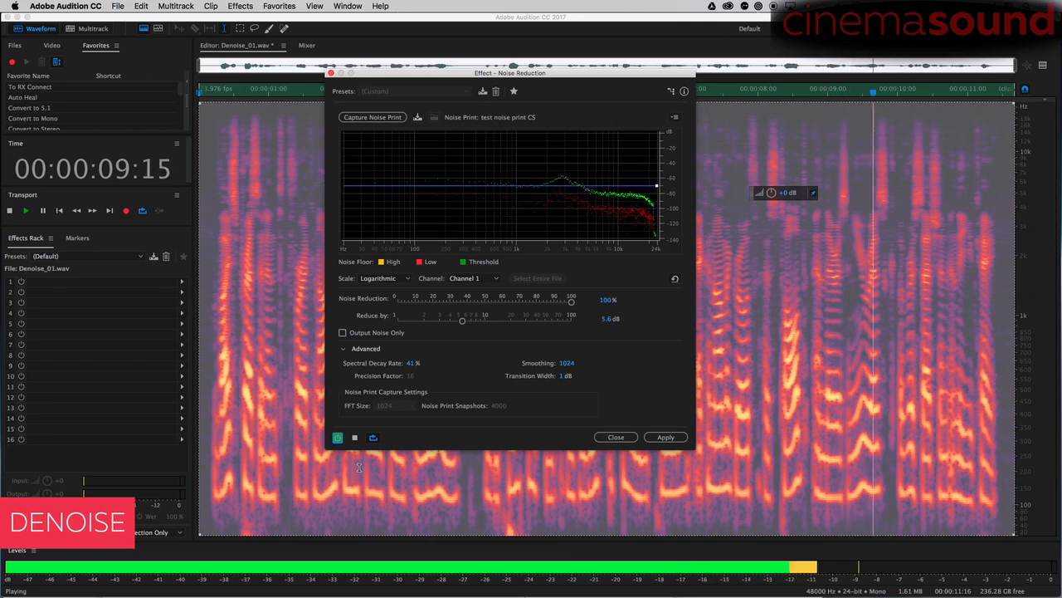
{"action": "left_click", "coordinate": [674, 437]}
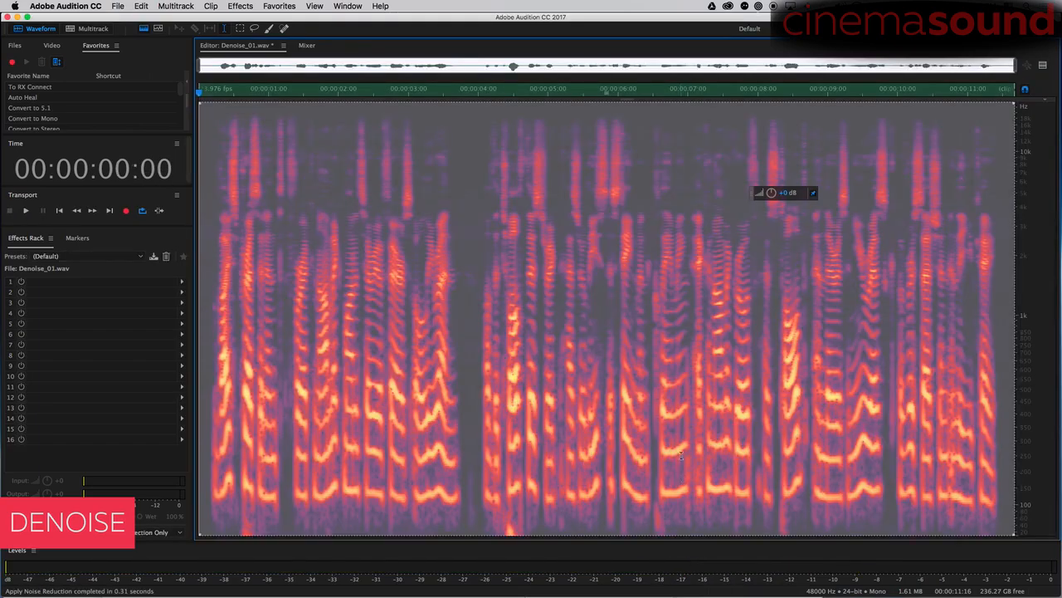
Inspect the denoised spectrogram and play the file from near its start to evaluate the remaining noise
{"action": "left_click", "coordinate": [470, 245]}
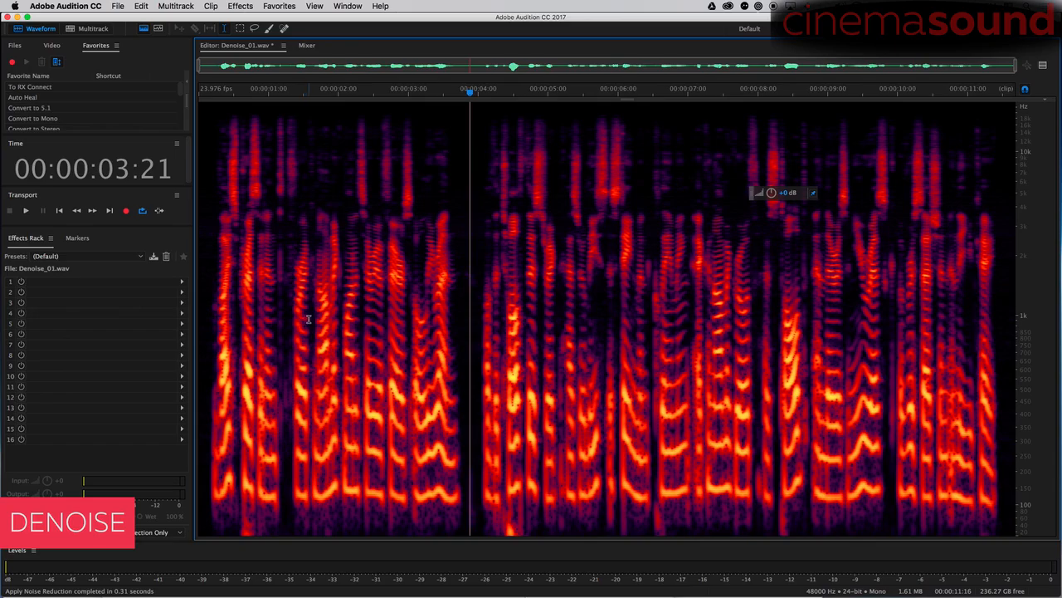
{"action": "key", "text": "equal"}
{"action": "key", "text": "equal"}
{"action": "key", "text": "equal"}
{"action": "key", "text": "equal"}
{"action": "key", "text": "minus"}
{"action": "key", "text": "minus"}
{"action": "key", "text": "minus"}
{"action": "key", "text": "minus"}
{"action": "left_click", "coordinate": [206, 243]}
{"action": "key", "text": "space"}
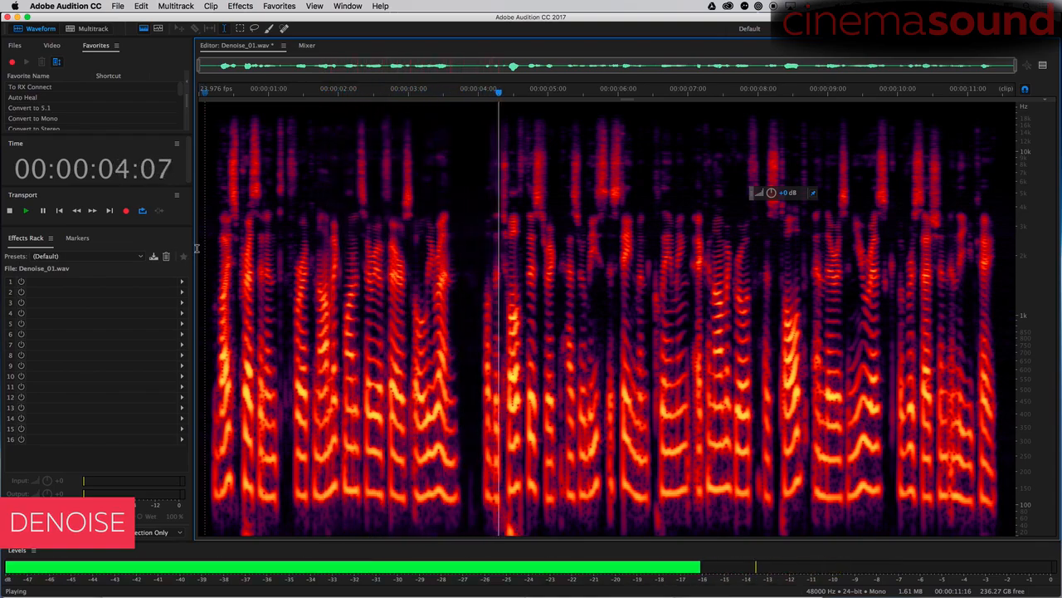
{"action": "key", "text": "space"}
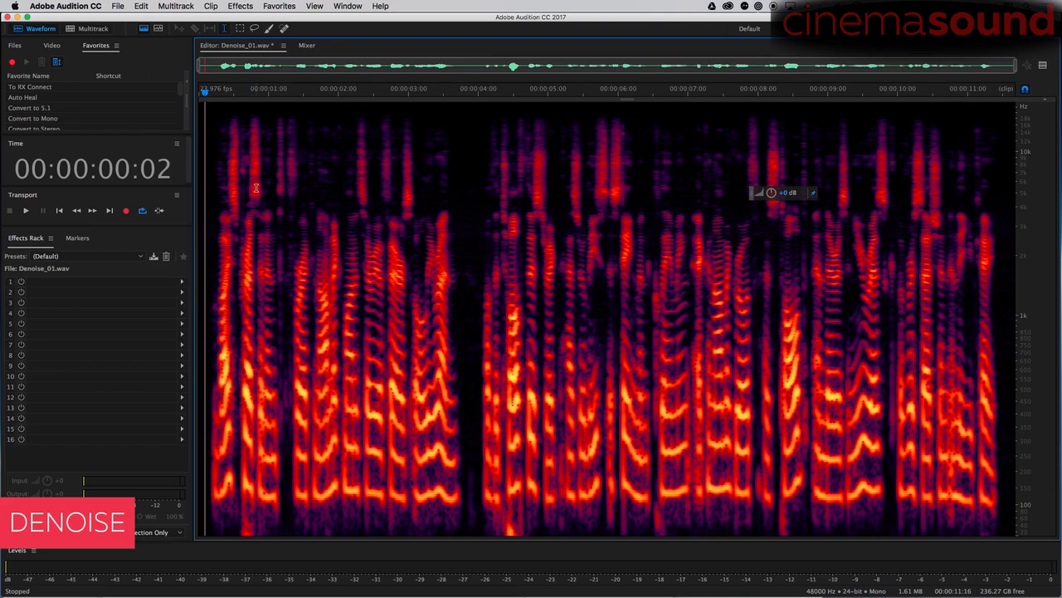
{"action": "key", "text": "space"}
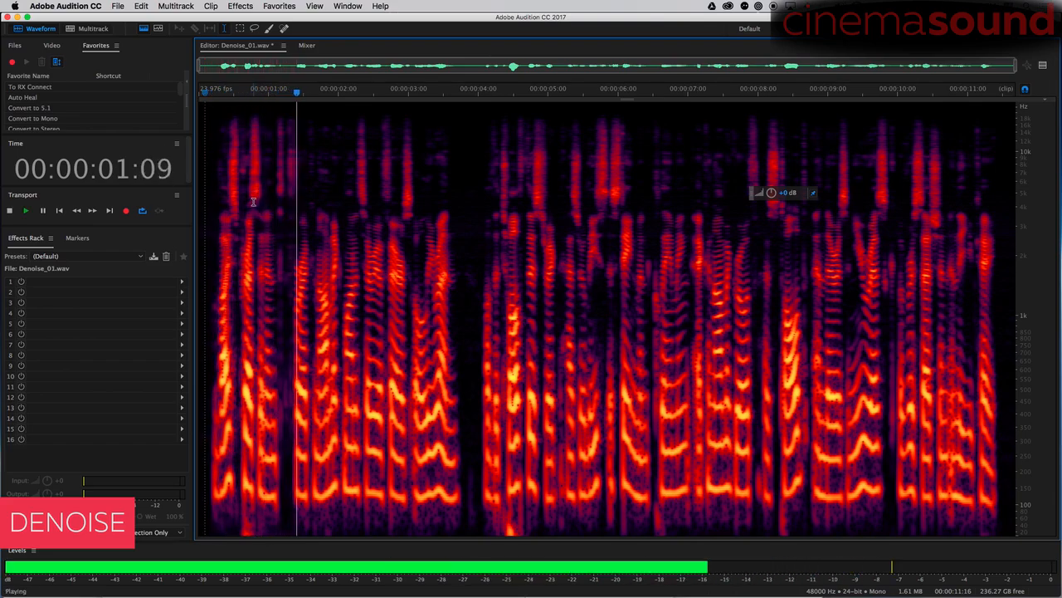
{"action": "key", "text": "space"}
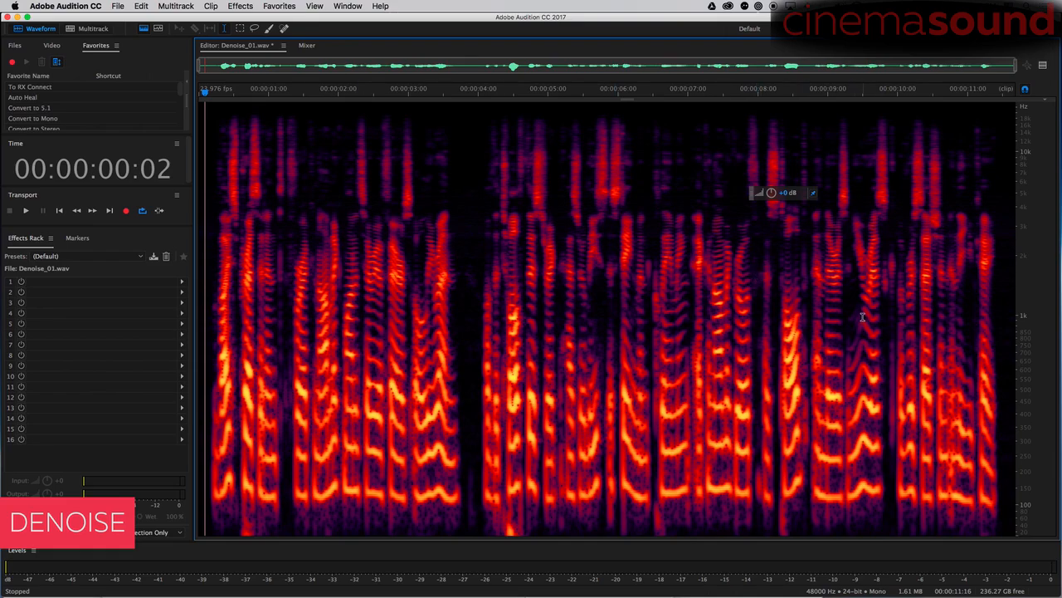
Select the entire file and load the "test noise print CS.fft" noise print into the Noise Reduction process
{"action": "key", "text": "super+a"}
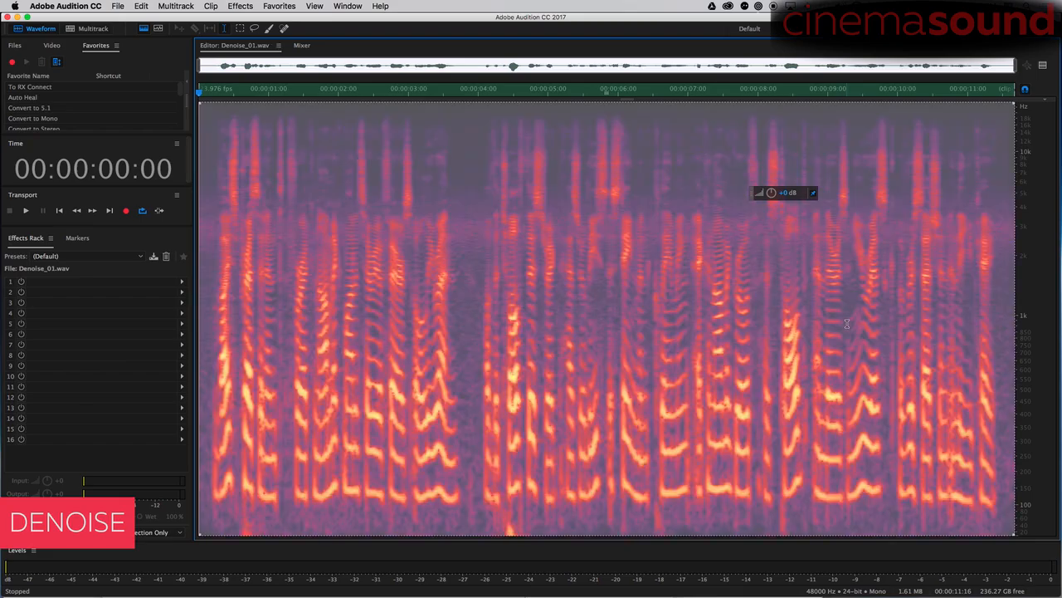
{"action": "left_click", "coordinate": [264, 5]}
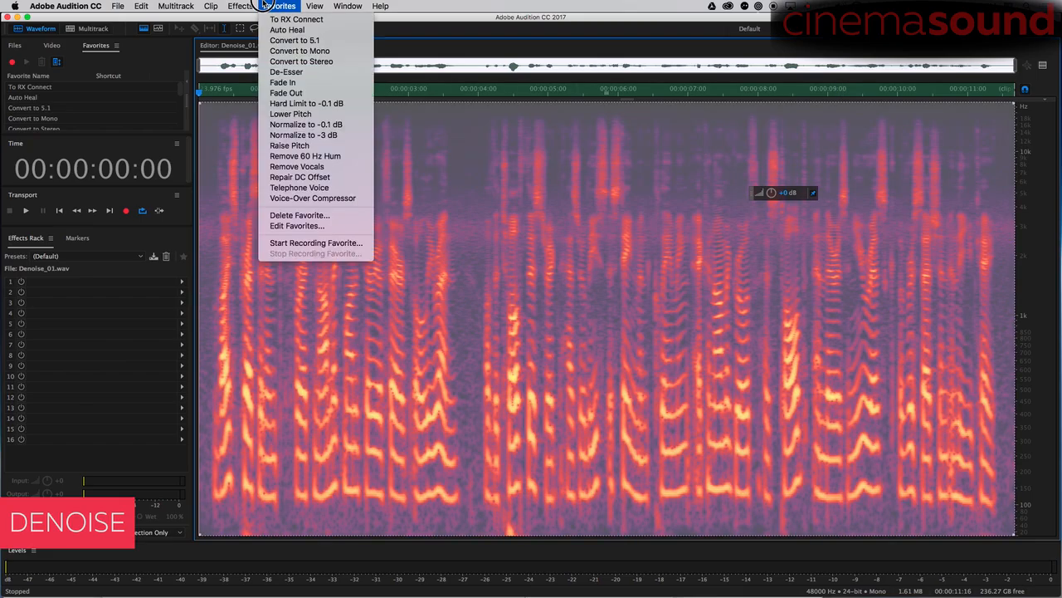
{"action": "mouse_move", "coordinate": [241, 6]}
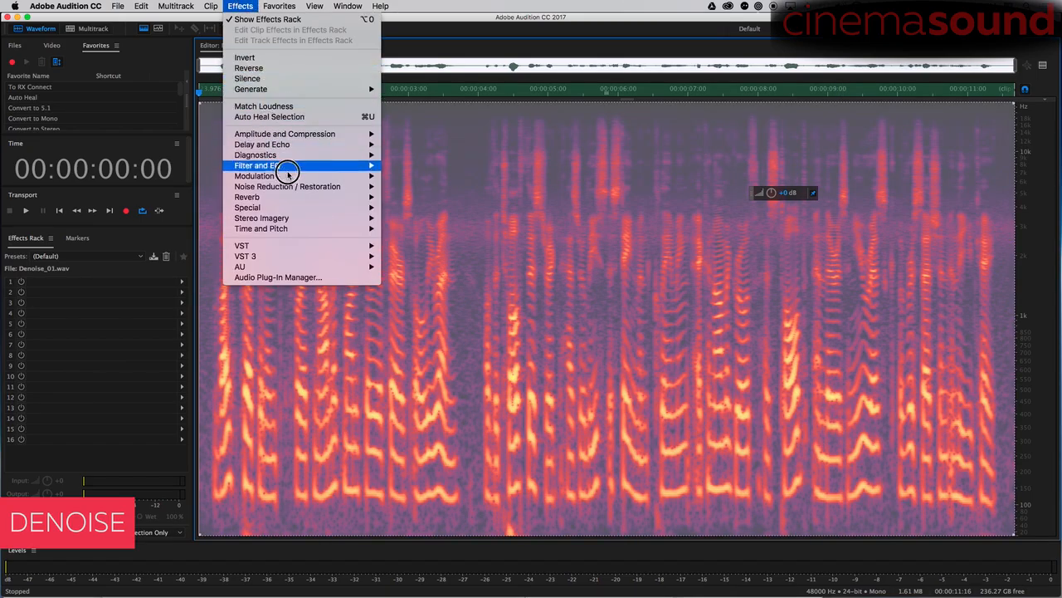
{"action": "mouse_move", "coordinate": [345, 196]}
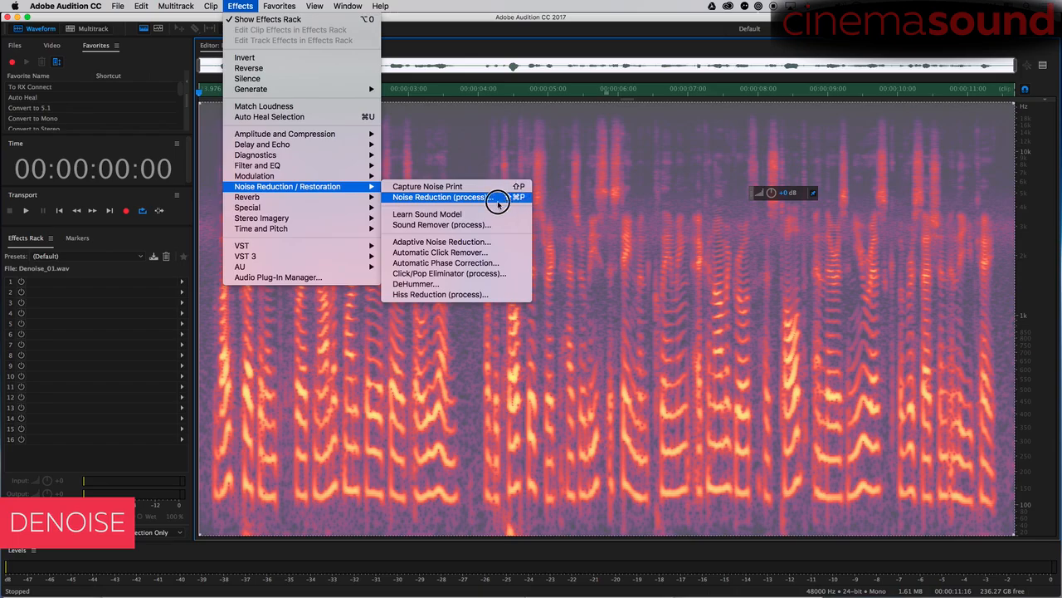
{"action": "left_click", "coordinate": [498, 203]}
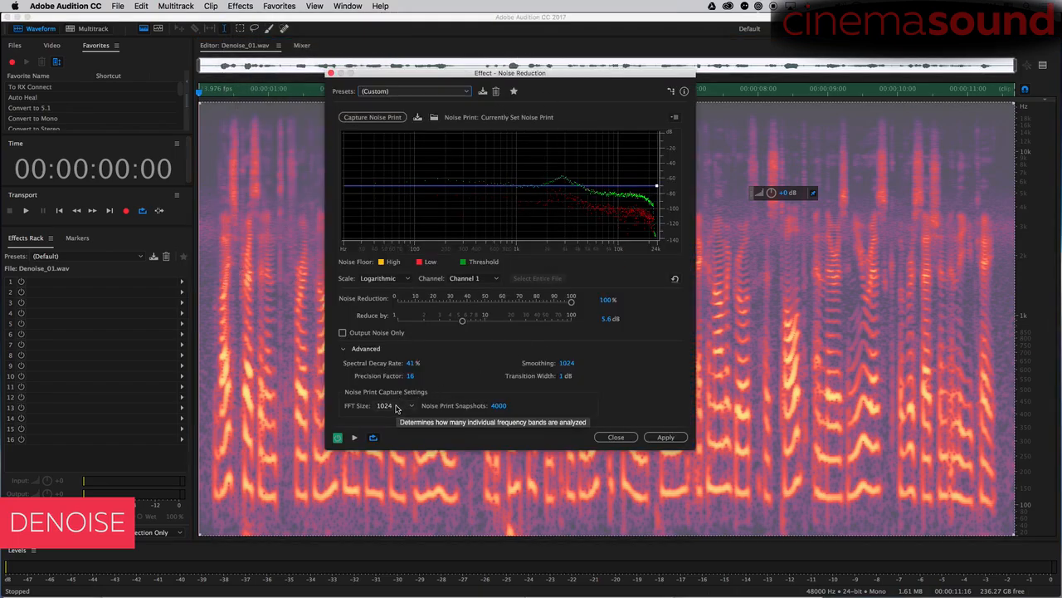
{"action": "left_click", "coordinate": [434, 119]}
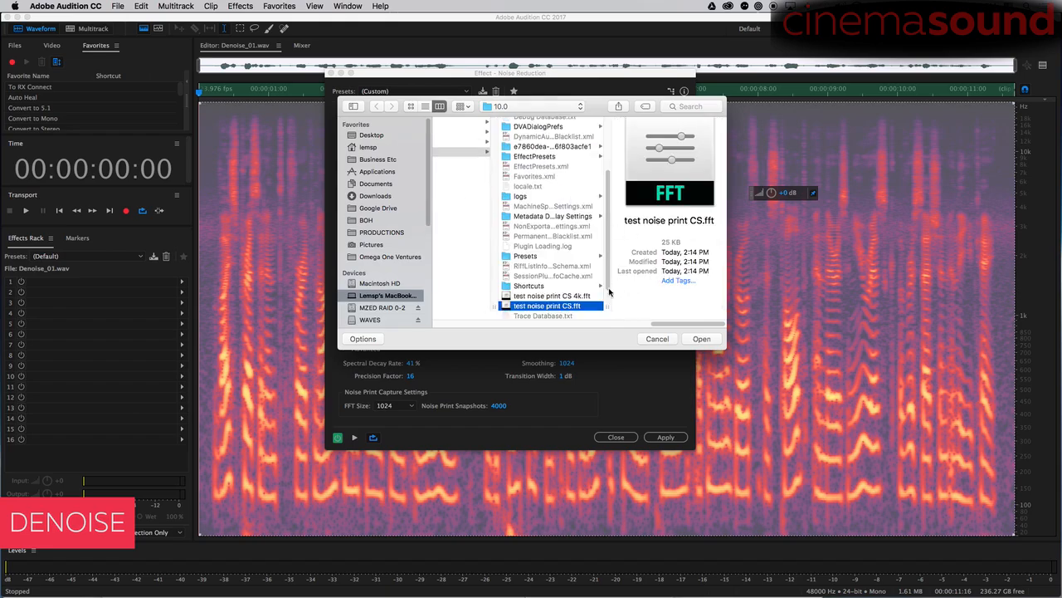
{"action": "left_click", "coordinate": [701, 338]}
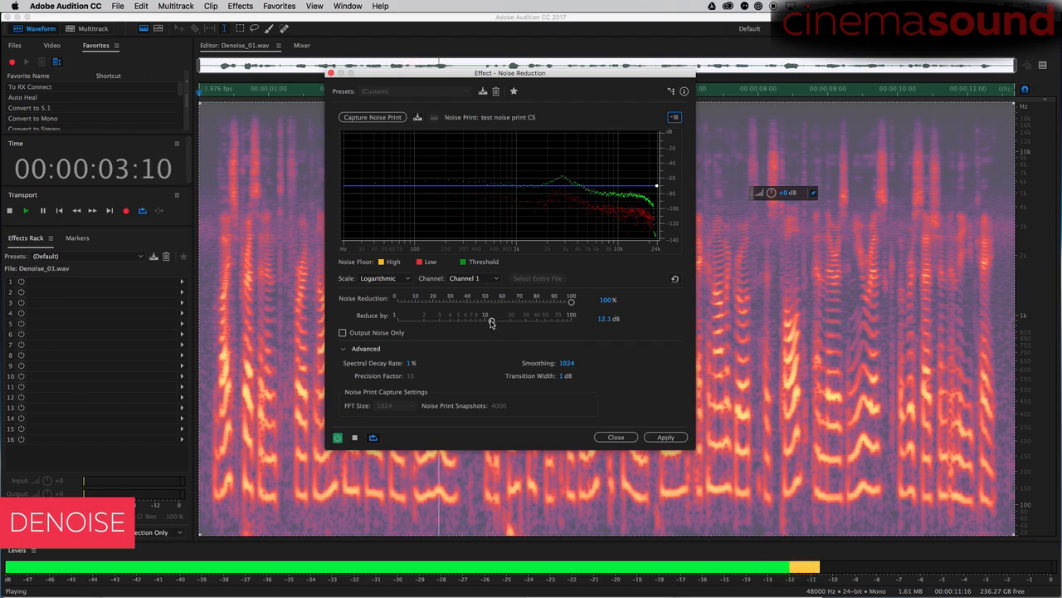
Set Reduce by to 4 dB and the Spectral Decay Rate to 26% during the preview
{"action": "left_click_drag", "start_coordinate": [490, 319], "coordinate": [450, 321]}
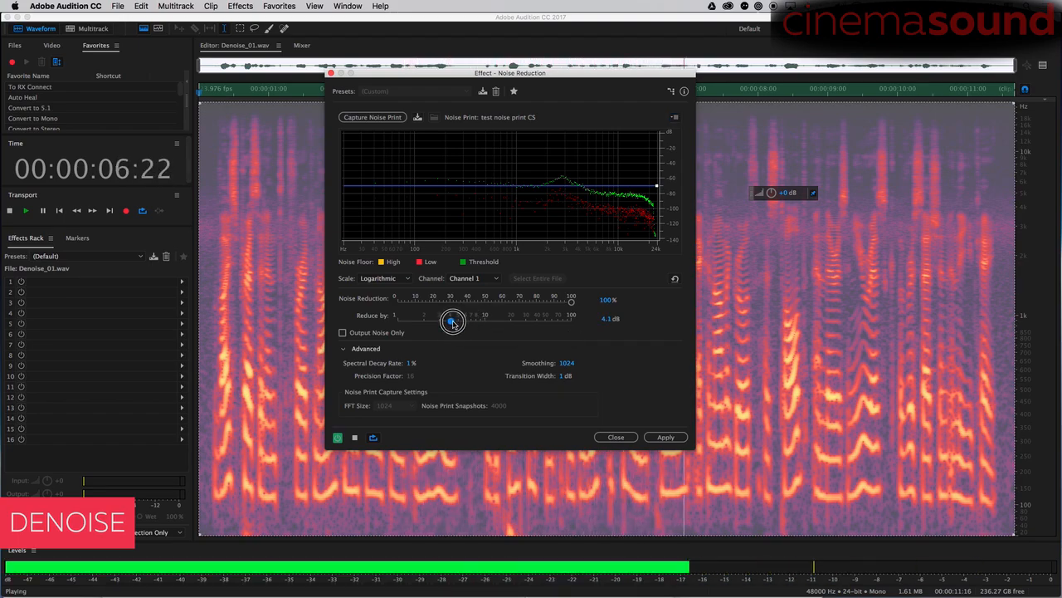
{"action": "left_click", "coordinate": [412, 362]}
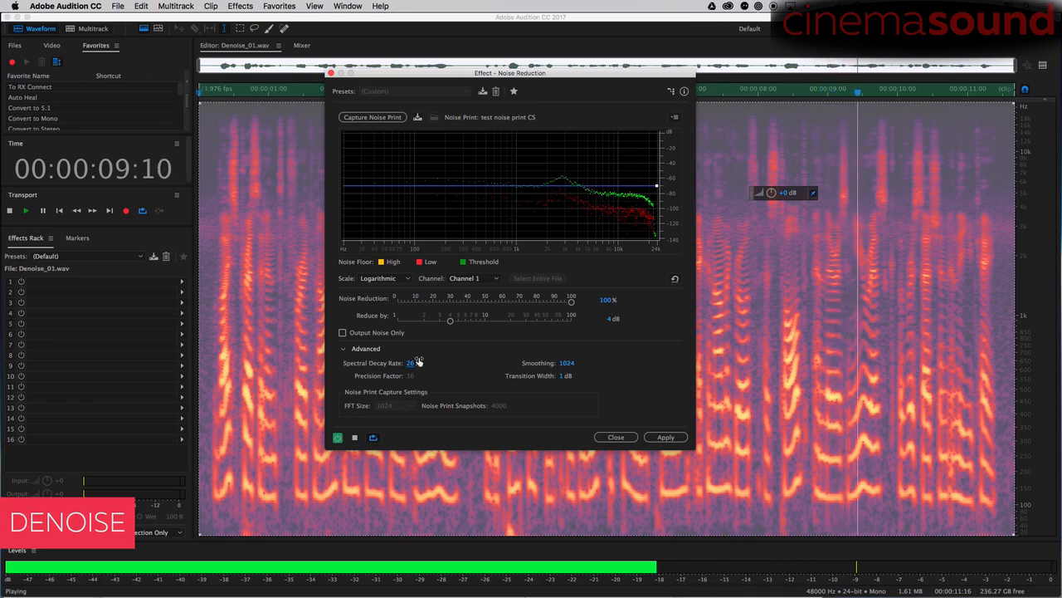
{"action": "key", "text": "space"}
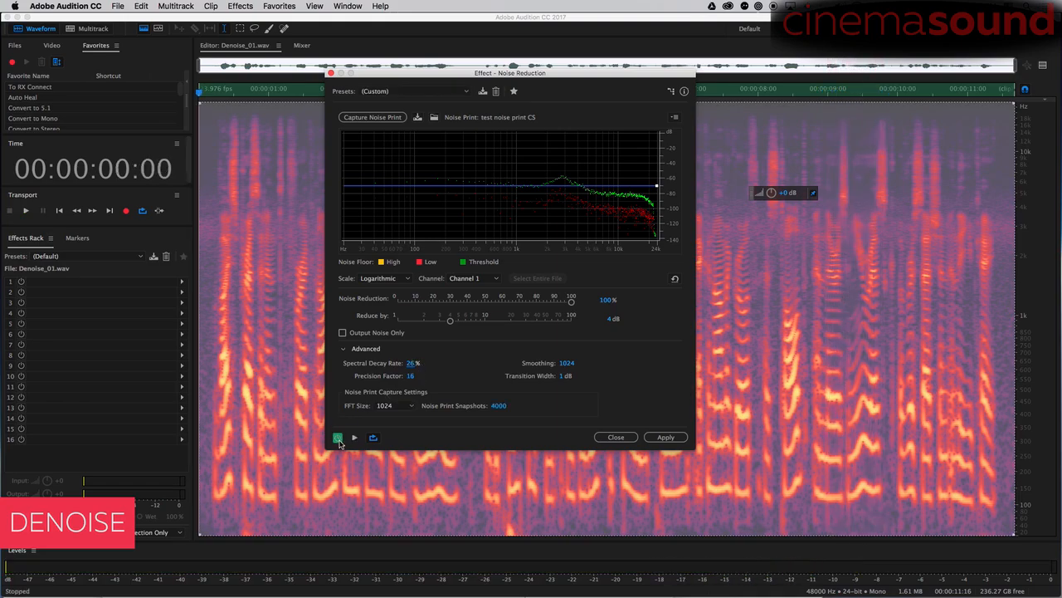
Preview the audio with the 4 dB reduction bypassed and active, and apply it to the entire file
{"action": "key", "text": "space"}
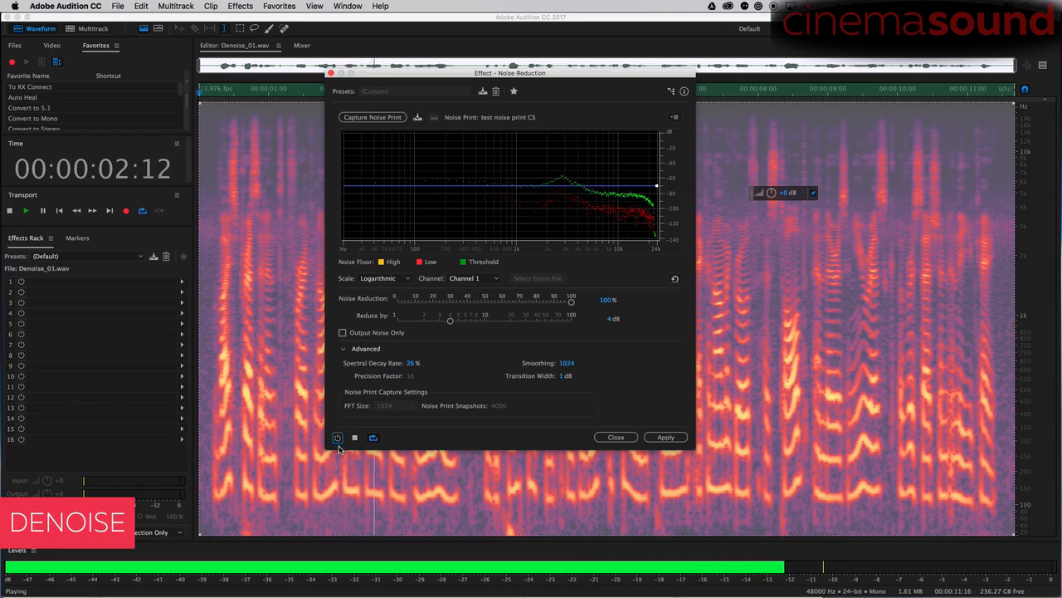
{"action": "left_click", "coordinate": [337, 437]}
{"action": "key", "text": "space"}
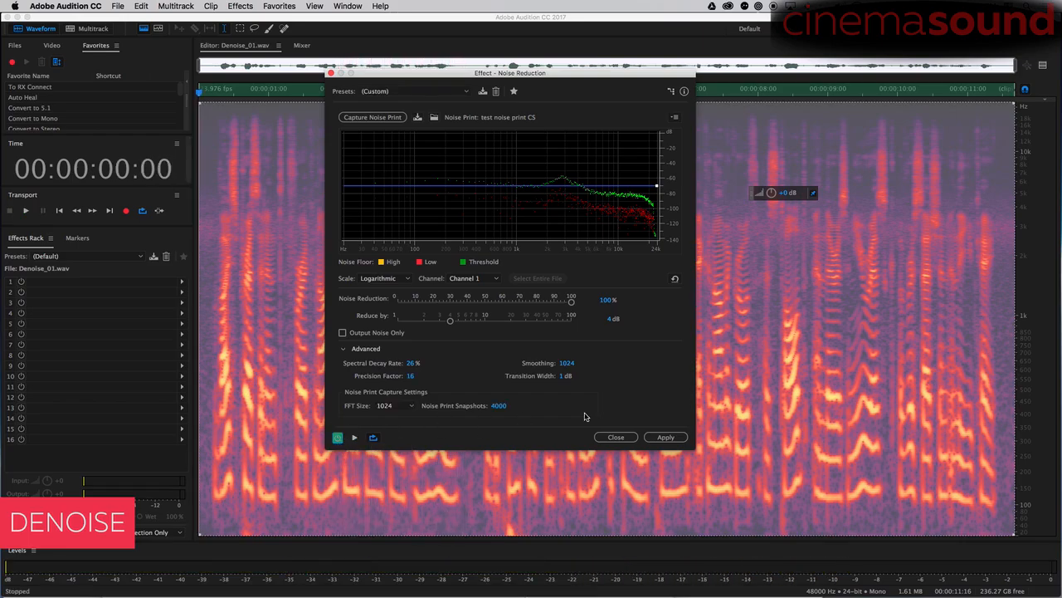
{"action": "left_click", "coordinate": [673, 439]}
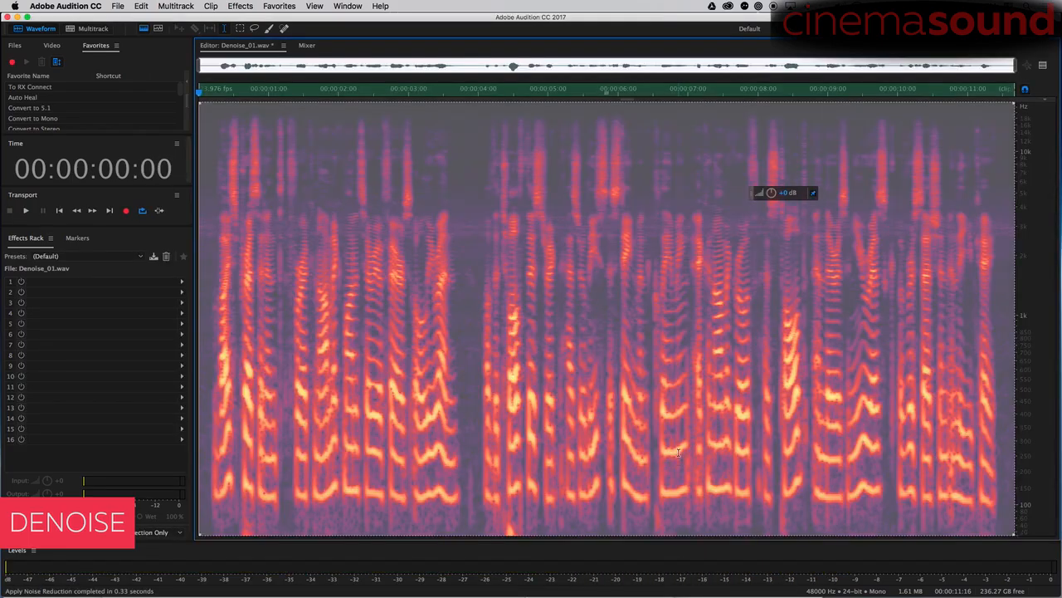
Reopen the Noise Reduction process for another pass and preview the already reduced audio
{"action": "left_click", "coordinate": [250, 9]}
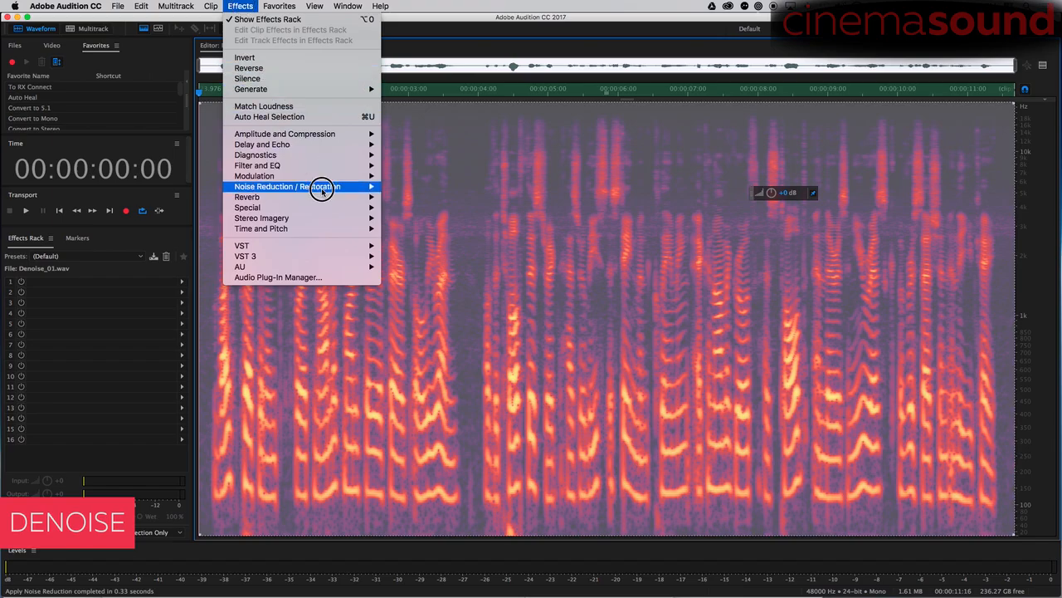
{"action": "mouse_move", "coordinate": [344, 186]}
{"action": "left_click", "coordinate": [472, 197]}
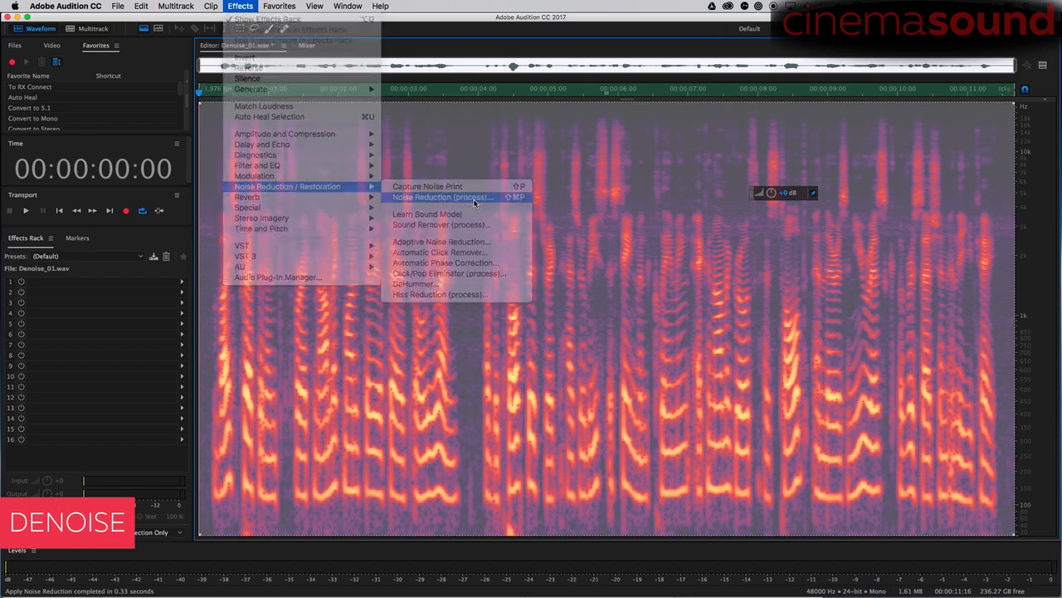
{"action": "key", "text": "space"}
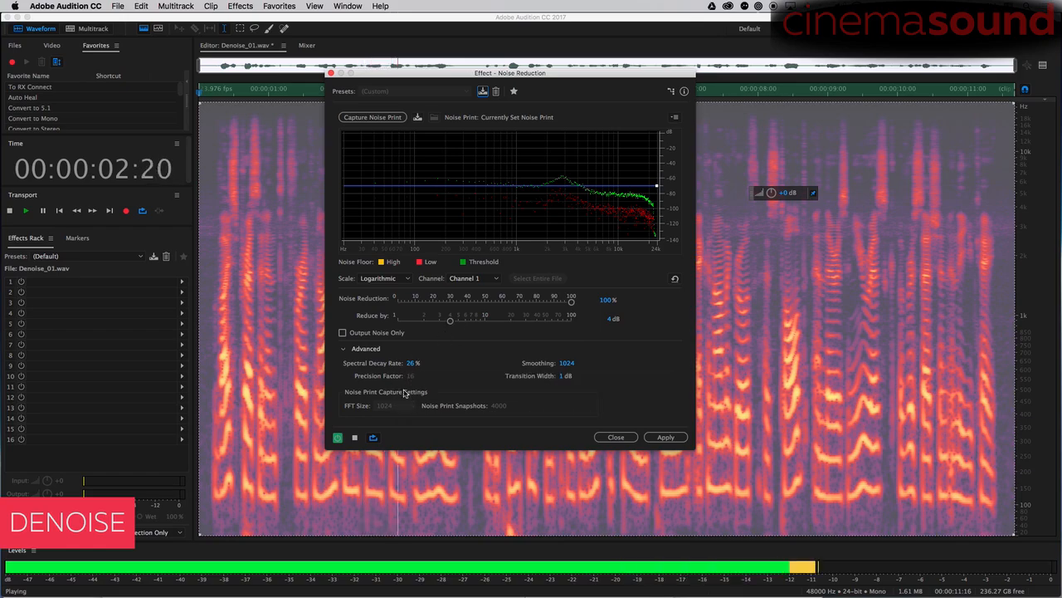
{"action": "key", "text": "space"}
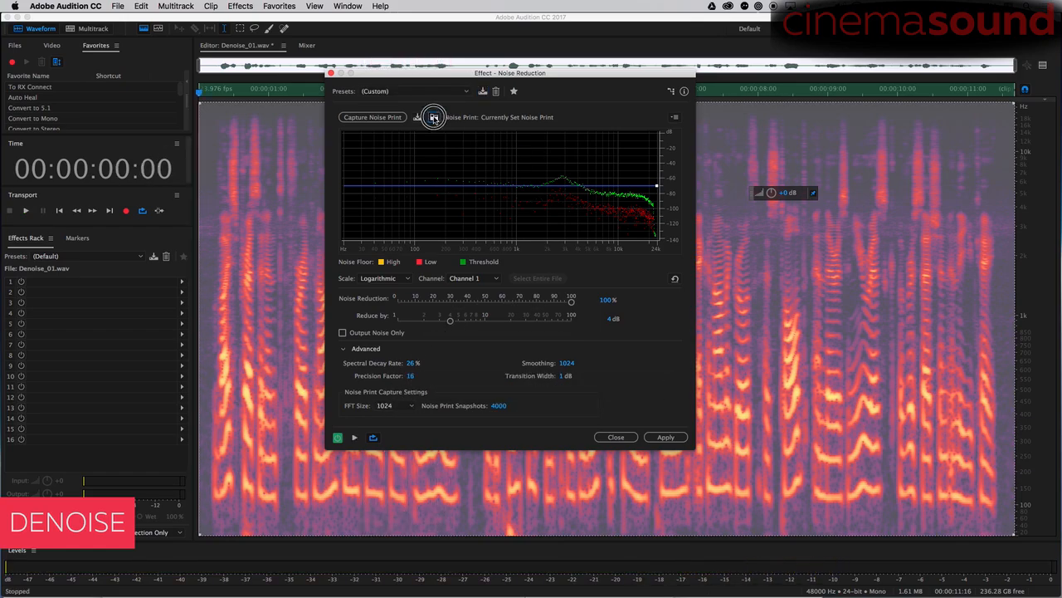
Load the "test noise print CS 4k.fft" noise print into the Noise Reduction effect
{"action": "left_click", "coordinate": [434, 118]}
{"action": "scroll", "coordinate": [666, 299], "scroll_direction": "down", "scroll_amount": 5}
{"action": "left_click", "coordinate": [660, 305]}
{"action": "left_click", "coordinate": [580, 295]}
{"action": "left_click", "coordinate": [703, 340]}
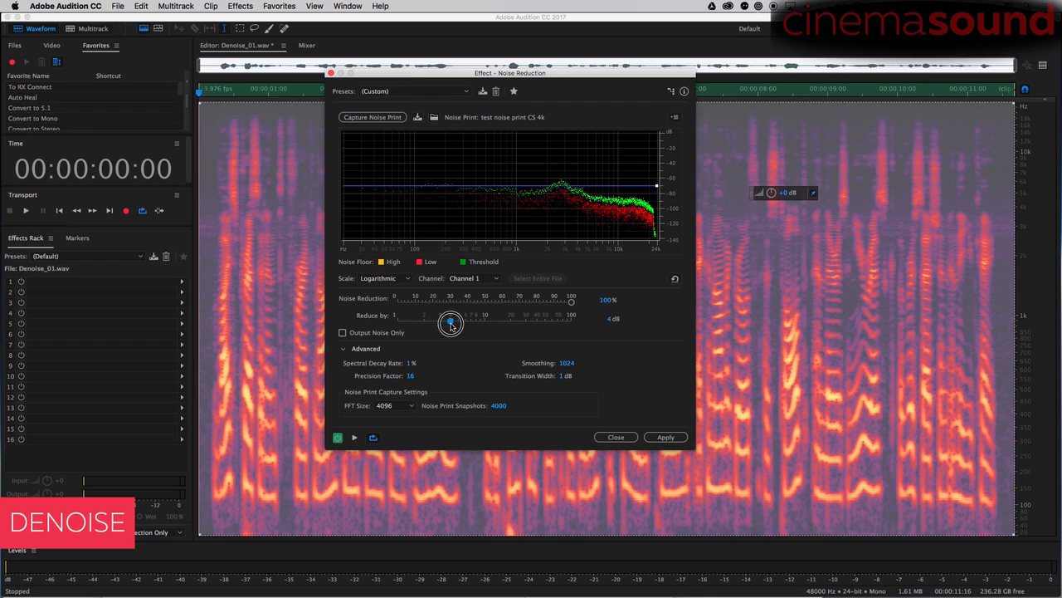
Set Reduce by to 3.8 dB and Spectral Decay Rate to 32% during the preview, and apply the pass to the entire file
{"action": "key", "text": "space"}
{"action": "mouse_move", "coordinate": [454, 323]}
{"action": "left_mouse_down"}
{"action": "mouse_move", "coordinate": [437, 324]}
{"action": "mouse_move", "coordinate": [446, 323]}
{"action": "left_mouse_up"}
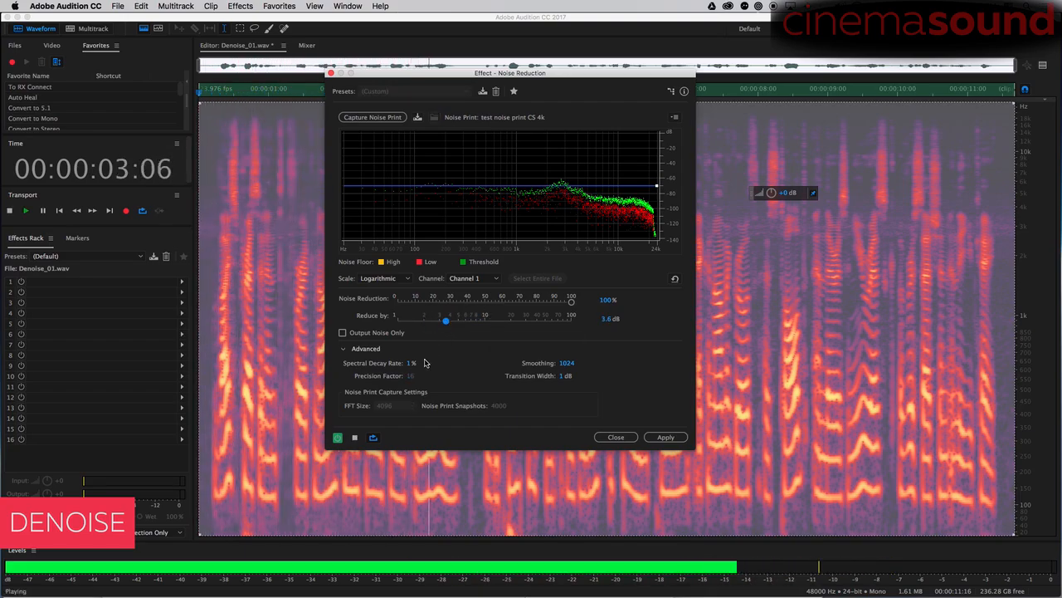
{"action": "left_click_drag", "start_coordinate": [411, 362], "coordinate": [419, 360]}
{"action": "left_click_drag", "start_coordinate": [447, 322], "coordinate": [449, 322]}
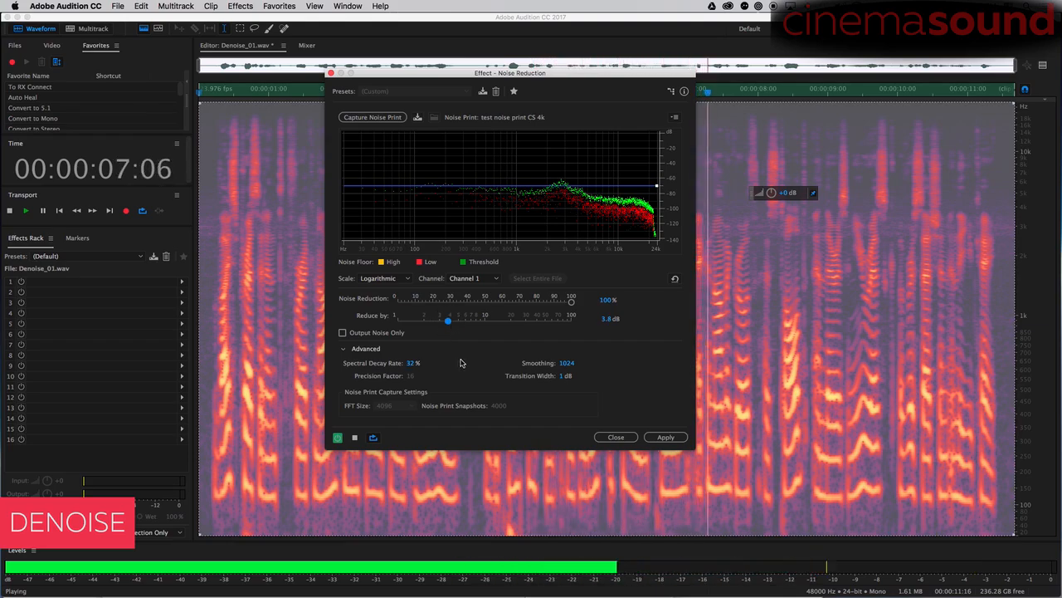
{"action": "left_click", "coordinate": [665, 437]}
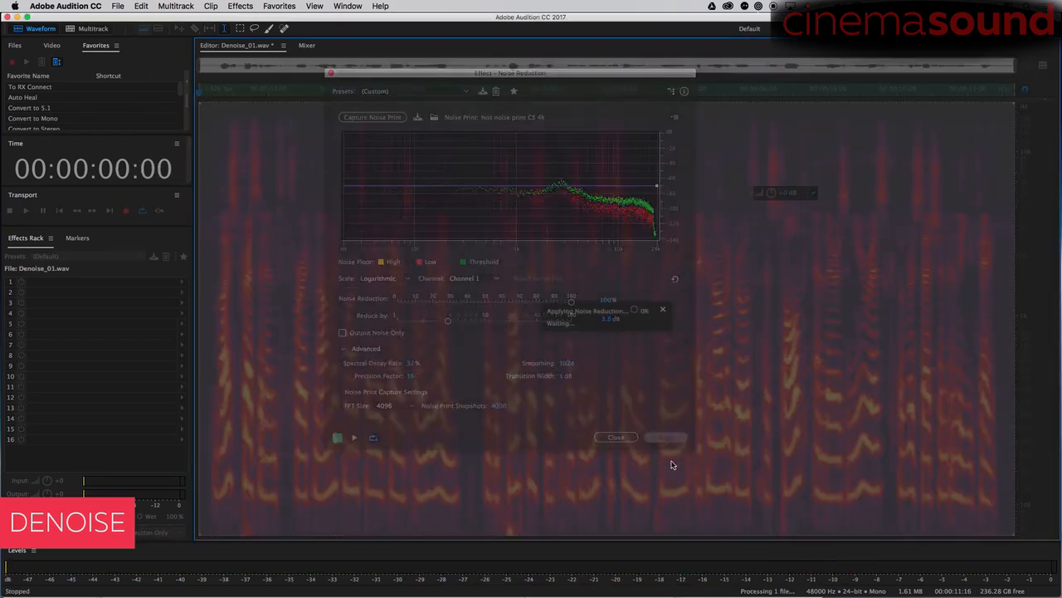
{"action": "key", "text": "space"}
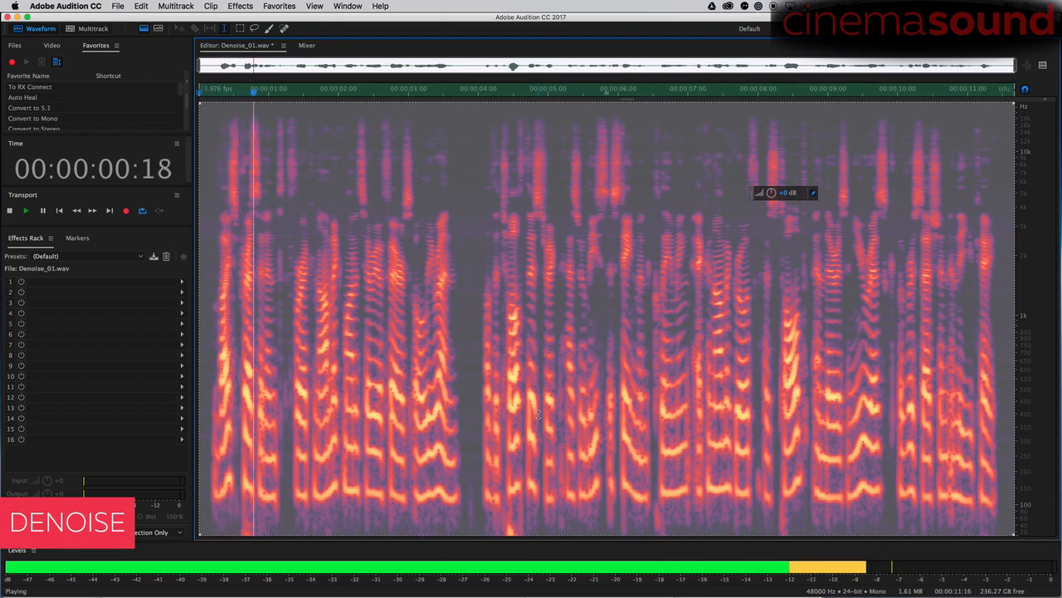
{"action": "key", "text": "space"}
{"action": "left_click", "coordinate": [240, 6]}
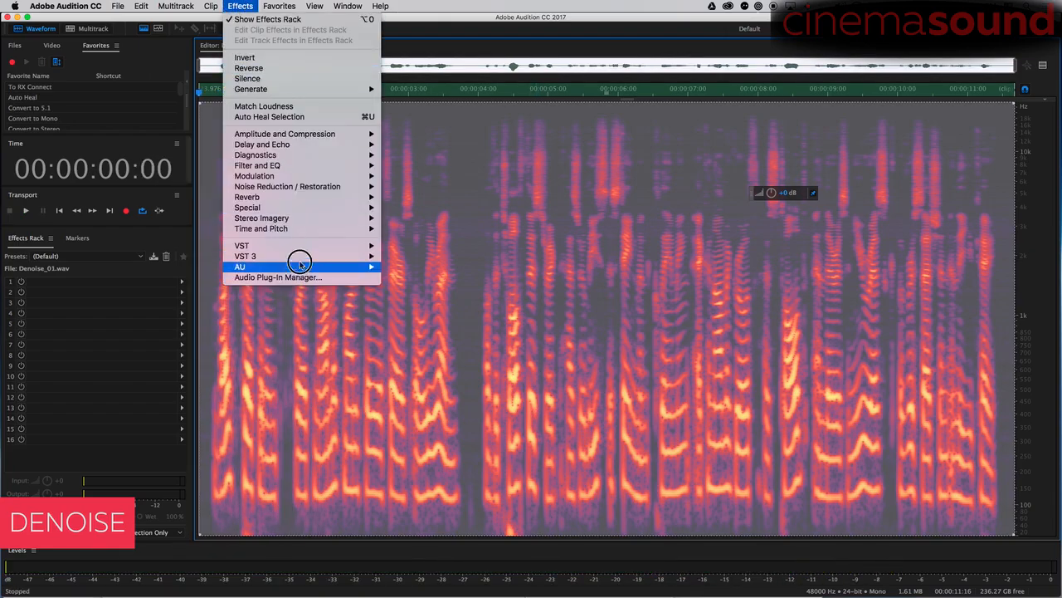
{"action": "mouse_move", "coordinate": [332, 187]}
{"action": "left_click", "coordinate": [493, 224]}
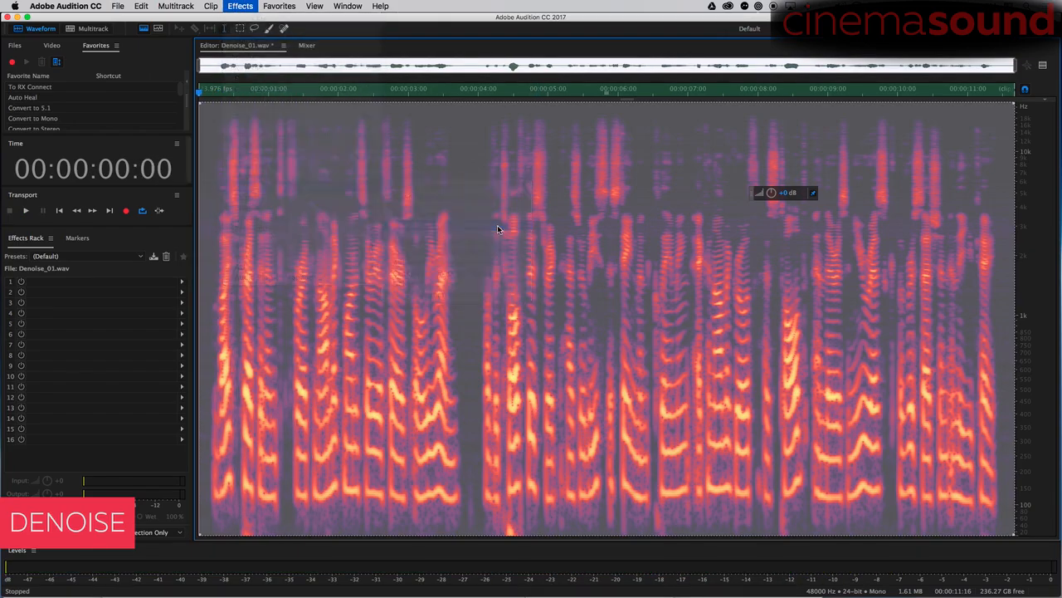
{"action": "left_click", "coordinate": [616, 399]}
Reopen the Noise Reduction process for another pass on the whole file
{"action": "left_click", "coordinate": [239, 6]}
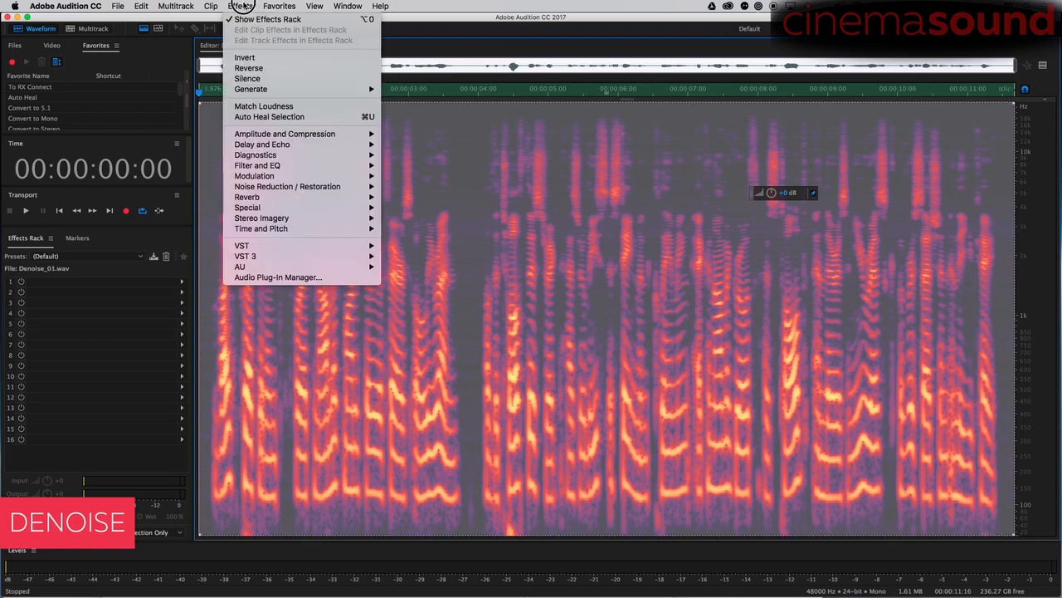
{"action": "mouse_move", "coordinate": [349, 186]}
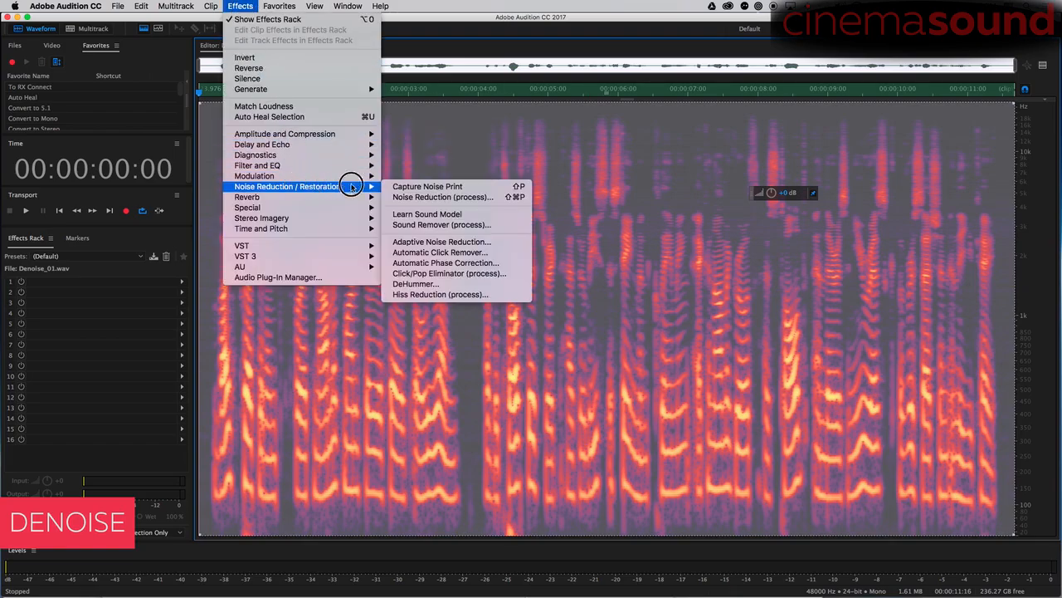
{"action": "left_click", "coordinate": [452, 196]}
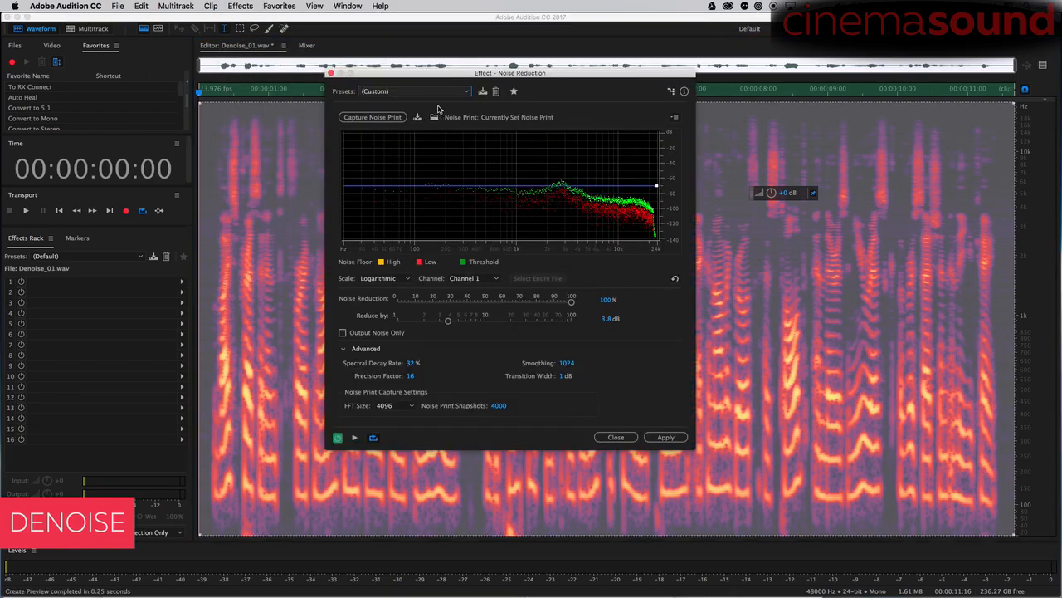
Load the "test noise print CS.fft" noise print into the Noise Reduction effect
{"action": "left_click", "coordinate": [434, 118]}
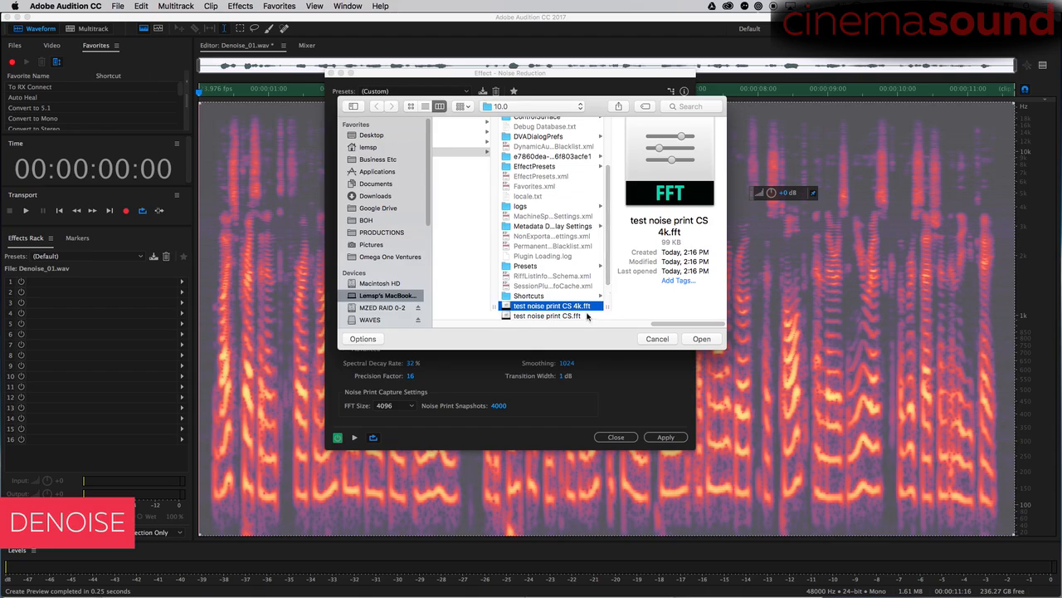
{"action": "scroll", "coordinate": [572, 316], "scroll_direction": "down", "scroll_amount": 2}
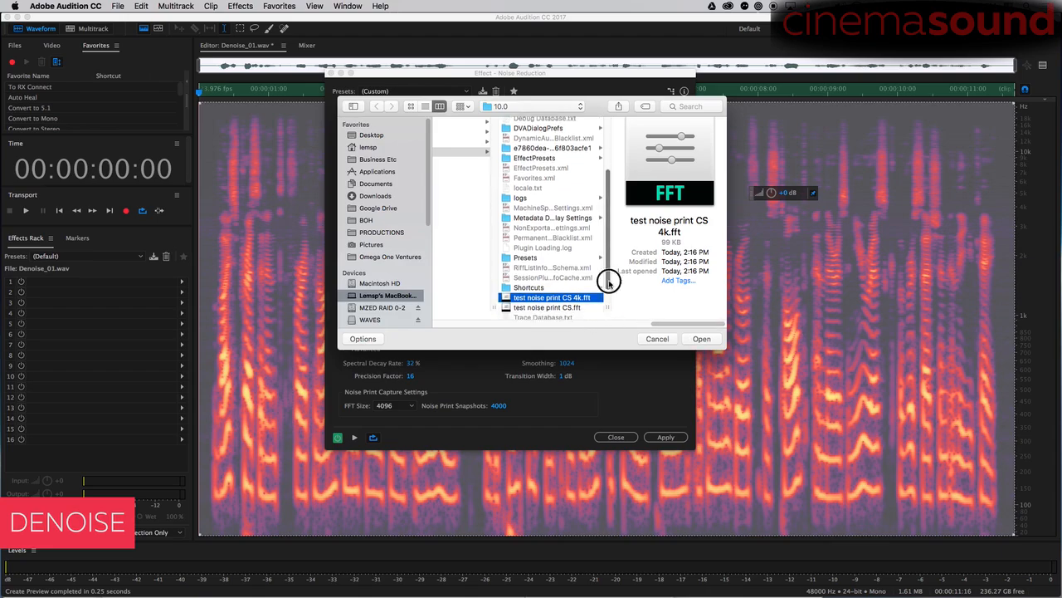
{"action": "left_click", "coordinate": [576, 294]}
{"action": "left_click", "coordinate": [701, 339]}
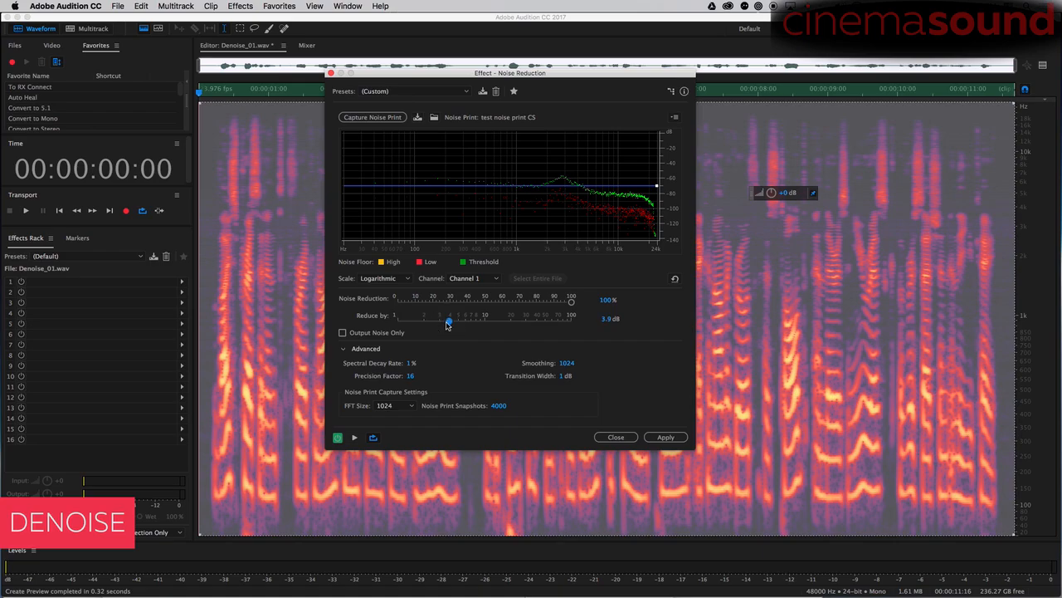
Set the FFT size to 512, capture a noise print from the quiet tail of the file, and select the entire file again
{"action": "left_click", "coordinate": [400, 407]}
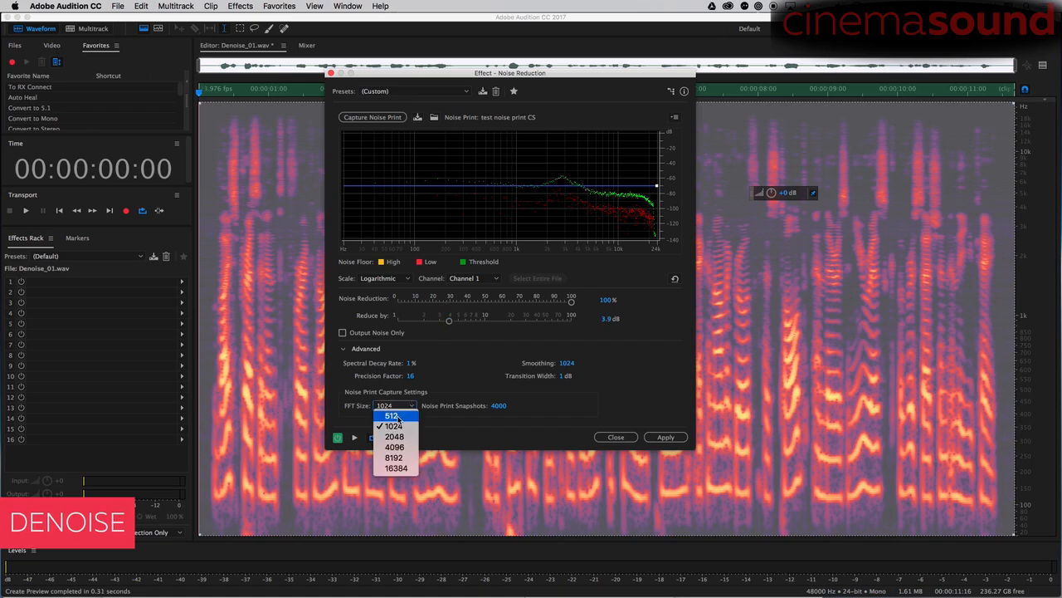
{"action": "left_click", "coordinate": [398, 417]}
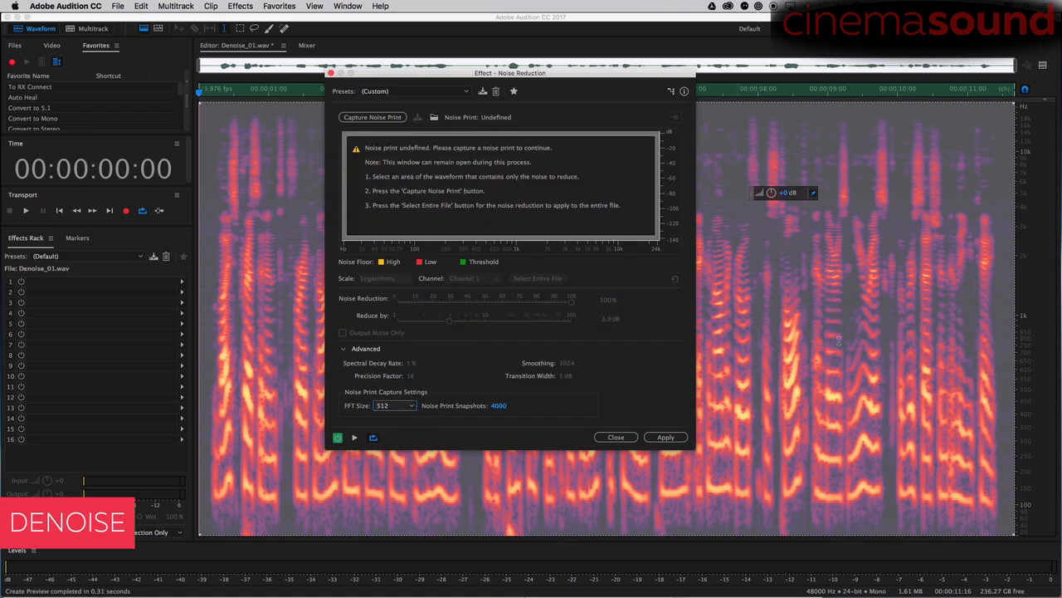
{"action": "left_click_drag", "start_coordinate": [982, 265], "coordinate": [868, 257]}
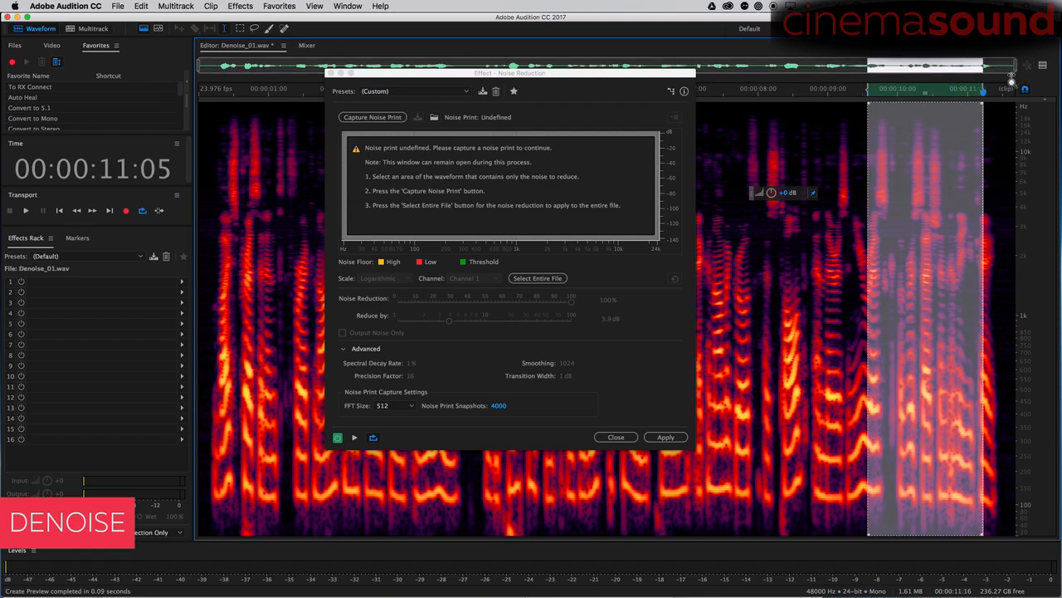
{"action": "left_click_drag", "start_coordinate": [1001, 360], "coordinate": [1017, 363]}
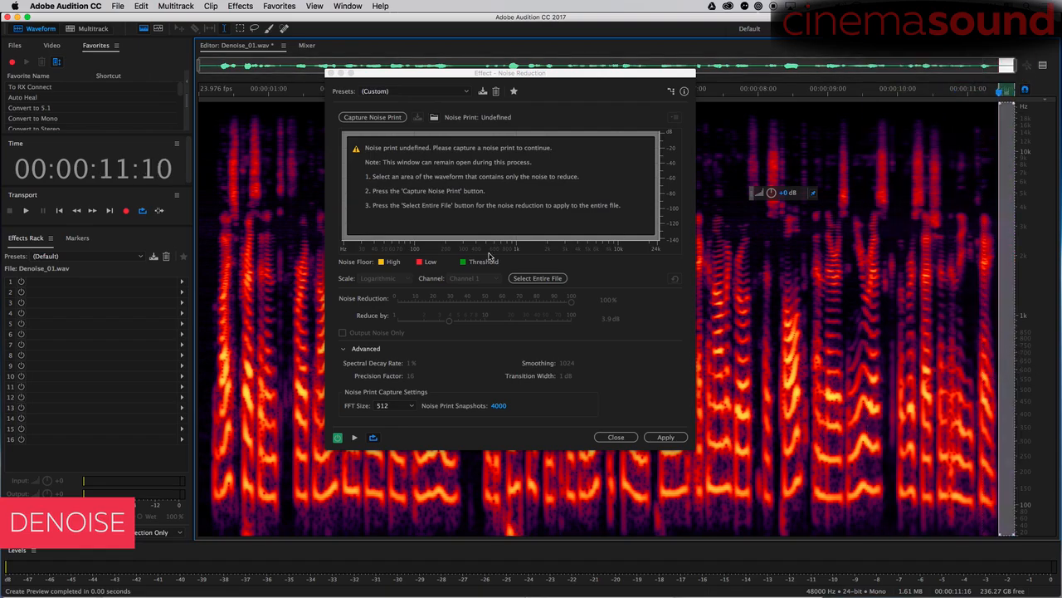
{"action": "key", "text": "shift+p"}
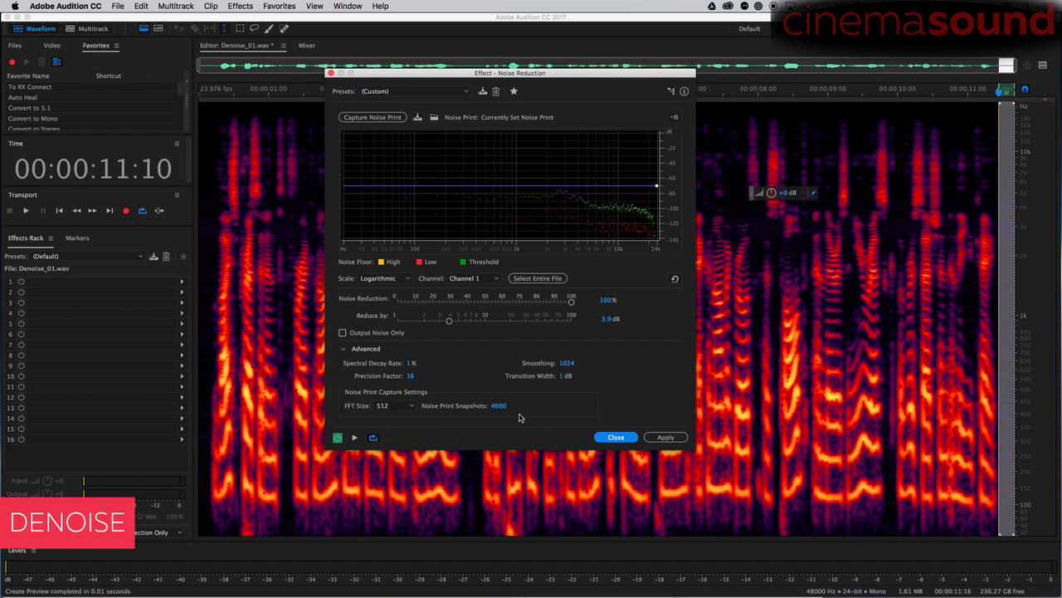
{"action": "key", "text": "super+a"}
While previewing, set Reduce by to 3.4 dB, Noise Reduction to 64% and Spectral Decay Rate to 28%
{"action": "key", "text": "space"}
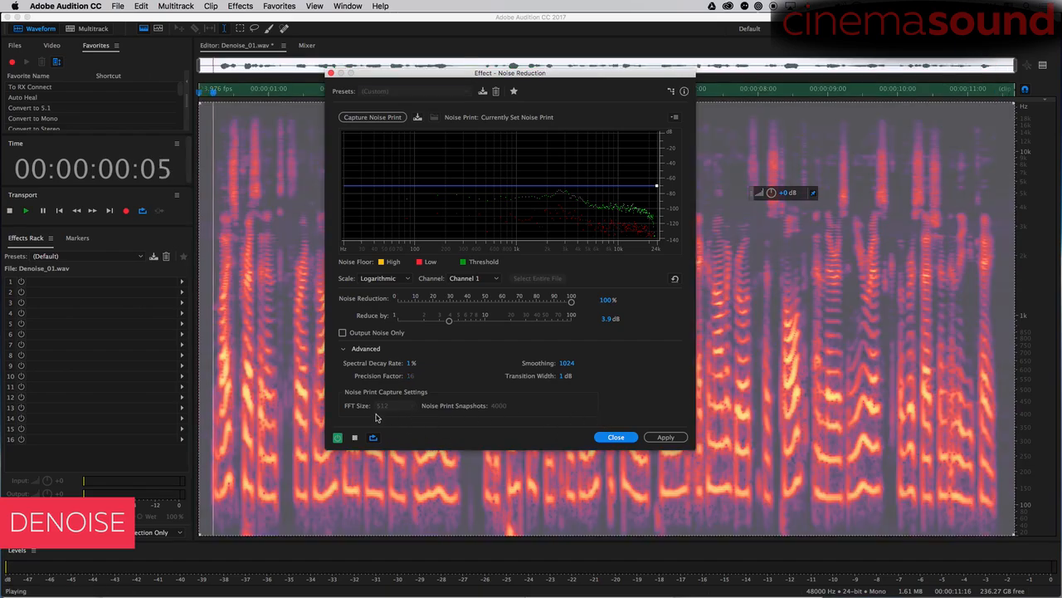
{"action": "left_click_drag", "start_coordinate": [458, 327], "coordinate": [444, 320]}
{"action": "left_click_drag", "start_coordinate": [571, 300], "coordinate": [508, 299]}
{"action": "mouse_move", "coordinate": [410, 363]}
{"action": "left_mouse_down"}
{"action": "mouse_move", "coordinate": [421, 360]}
{"action": "mouse_move", "coordinate": [407, 381]}
{"action": "left_mouse_up"}
Set the Precision Factor to 32 and Smoothing to 1024, and apply the noise reduction to the entire file
{"action": "key", "text": "space"}
{"action": "key", "text": "space"}
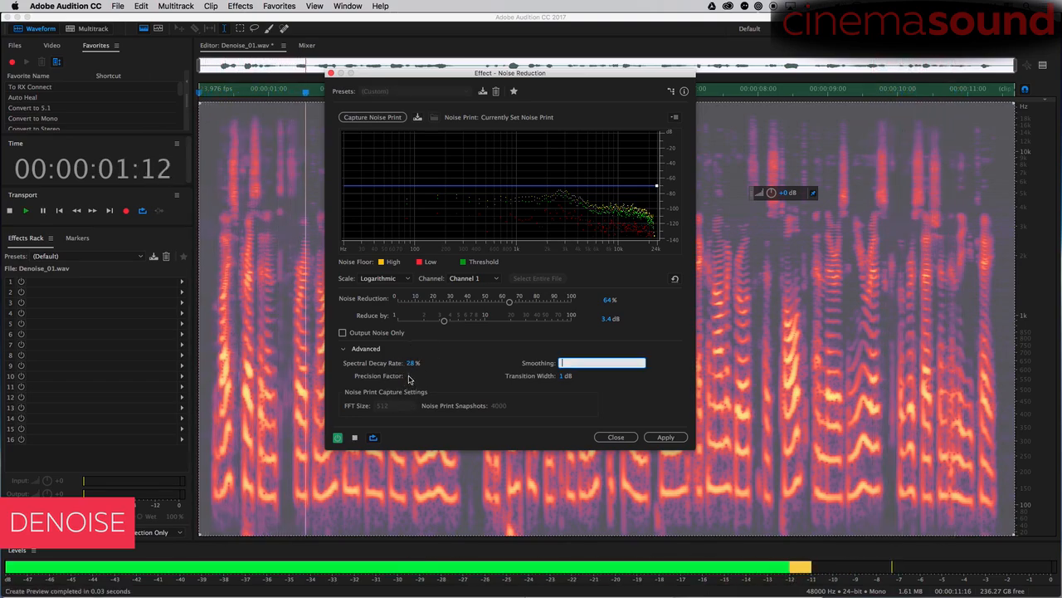
{"action": "left_click", "coordinate": [430, 373]}
{"action": "key", "text": "space"}
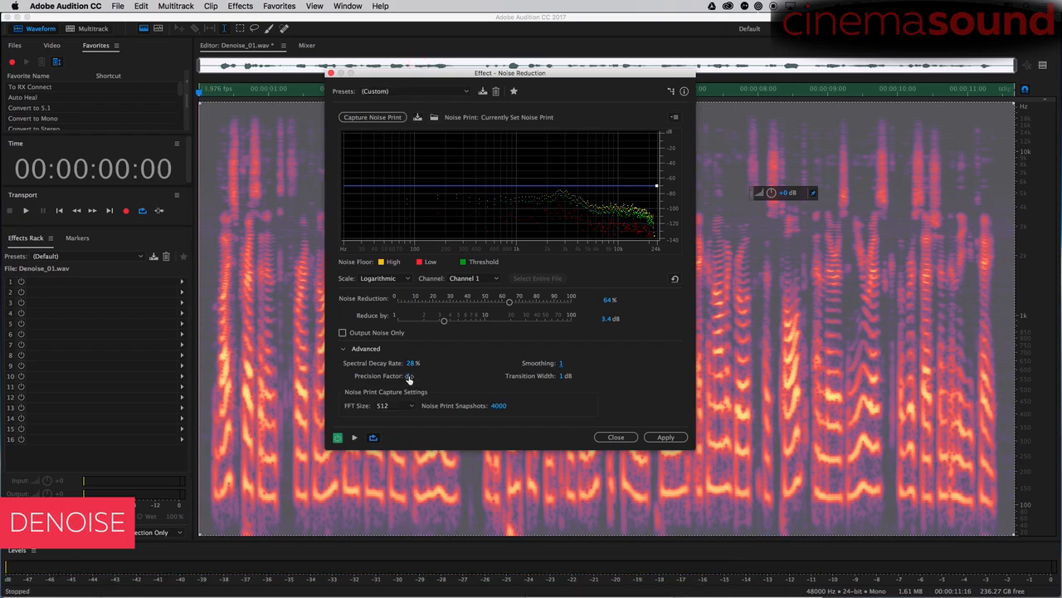
{"action": "type", "text": "1024"}
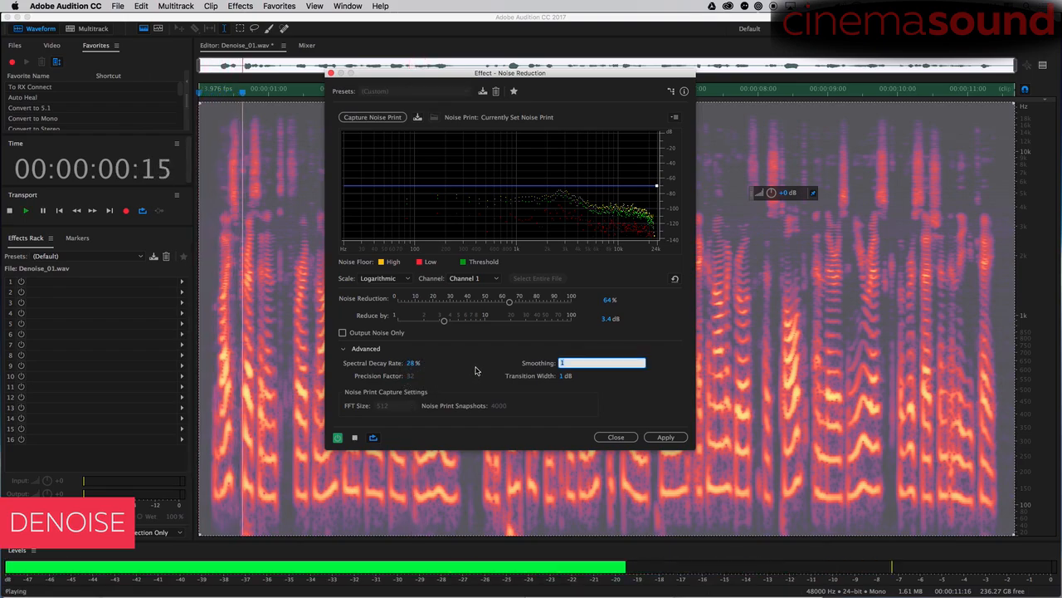
{"action": "key", "text": "Return"}
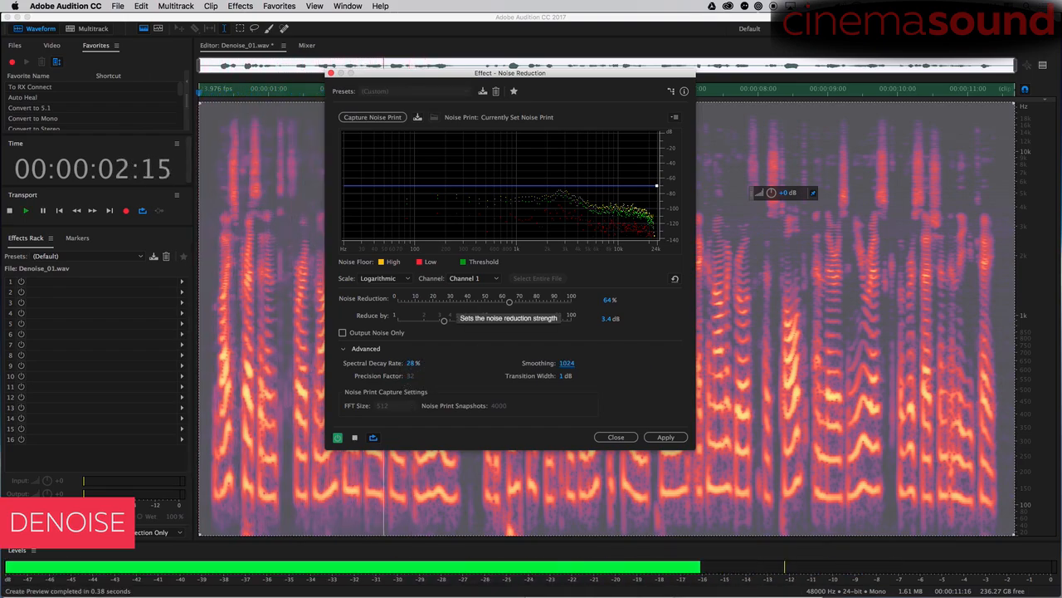
{"action": "left_click", "coordinate": [666, 436]}
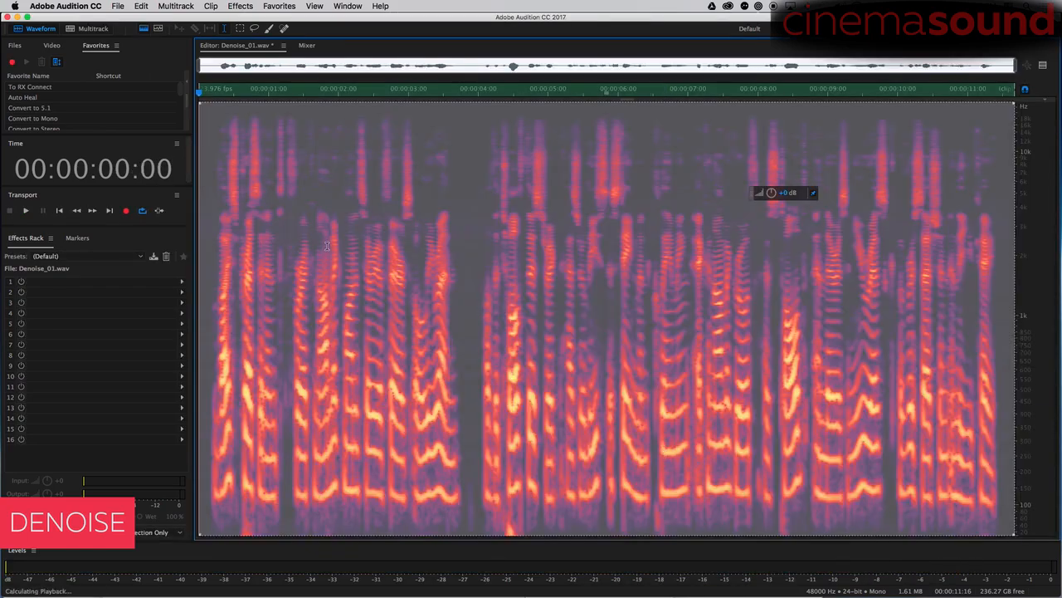
Play back the dialogue from the start to judge the combined noise reduction passes
{"action": "key", "text": "space"}
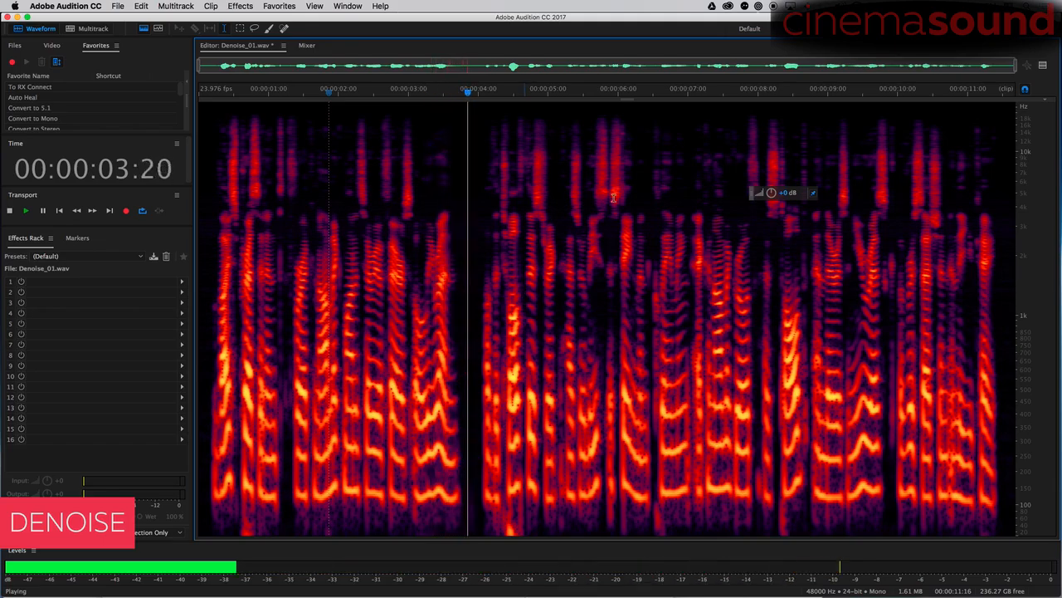
{"action": "key", "text": "space"}
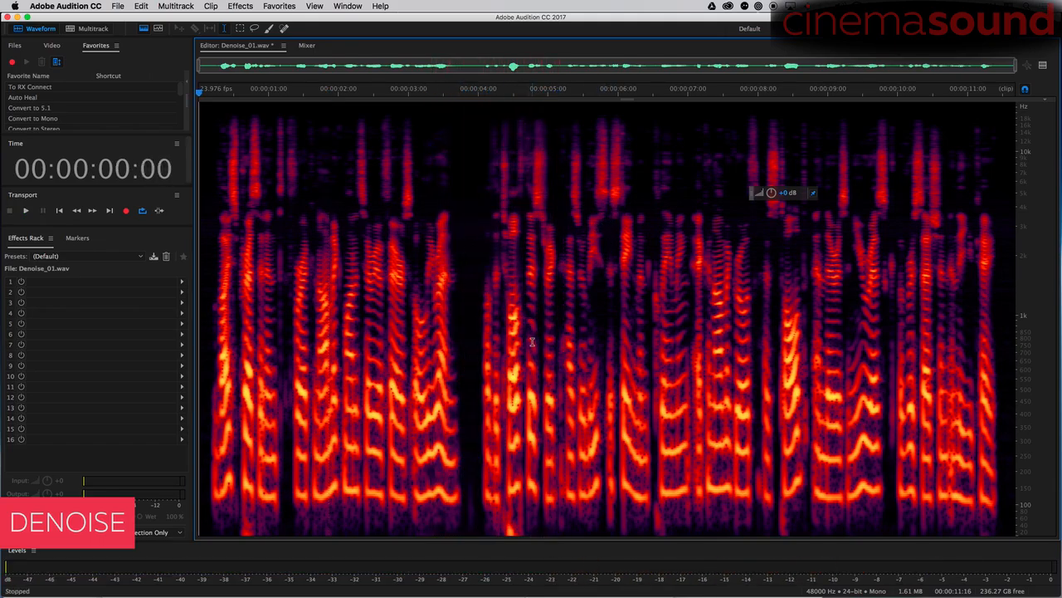
{"action": "key", "text": "space"}
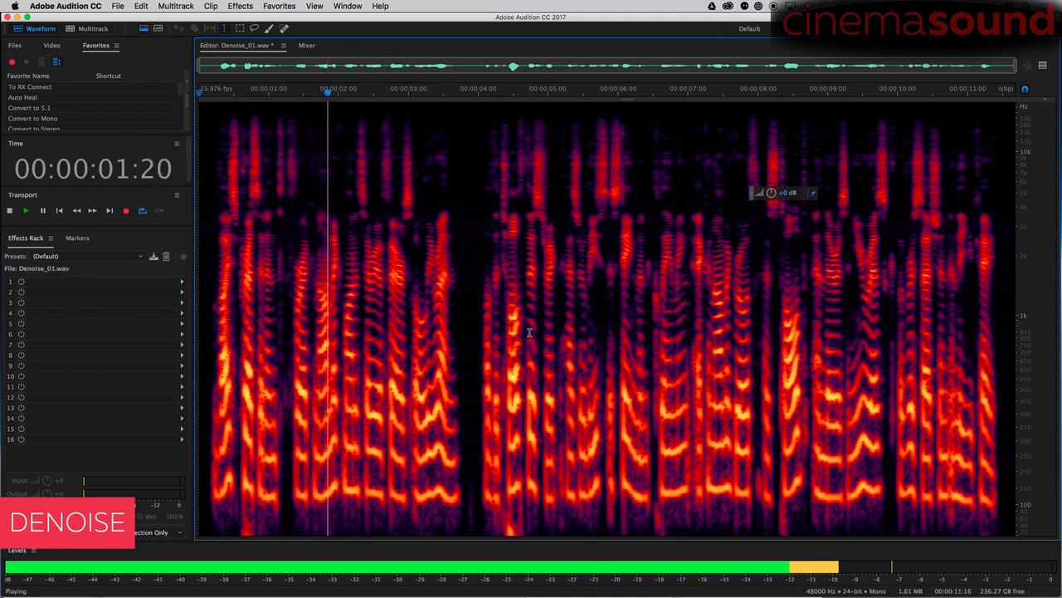
{"action": "key", "text": "space"}
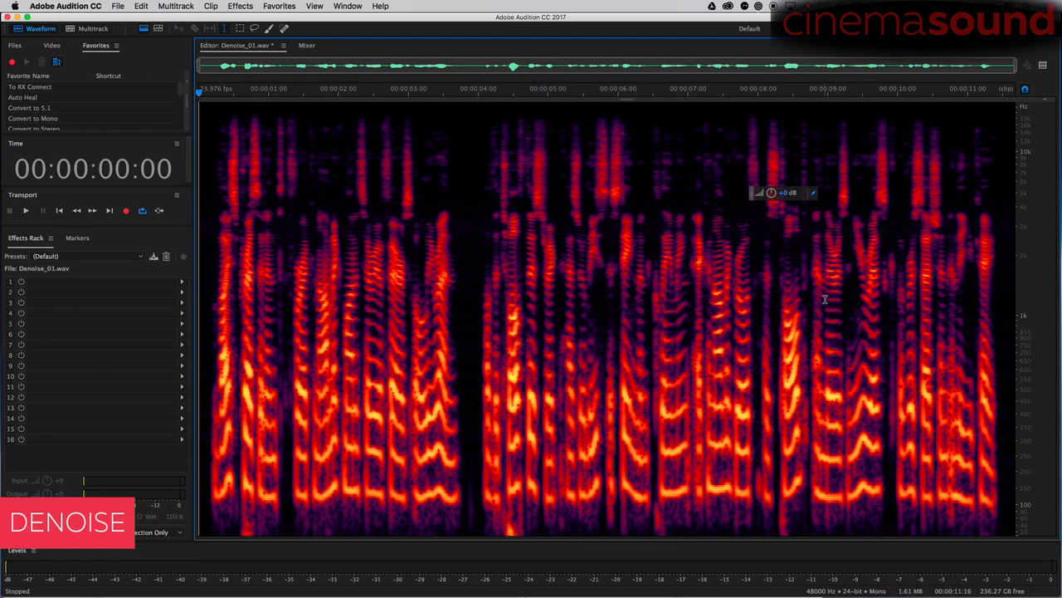
Revert to the original, unprocessed dialogue and play parts of it for comparison with the denoised version
{"action": "key", "text": "super+a"}
{"action": "key", "text": "space"}
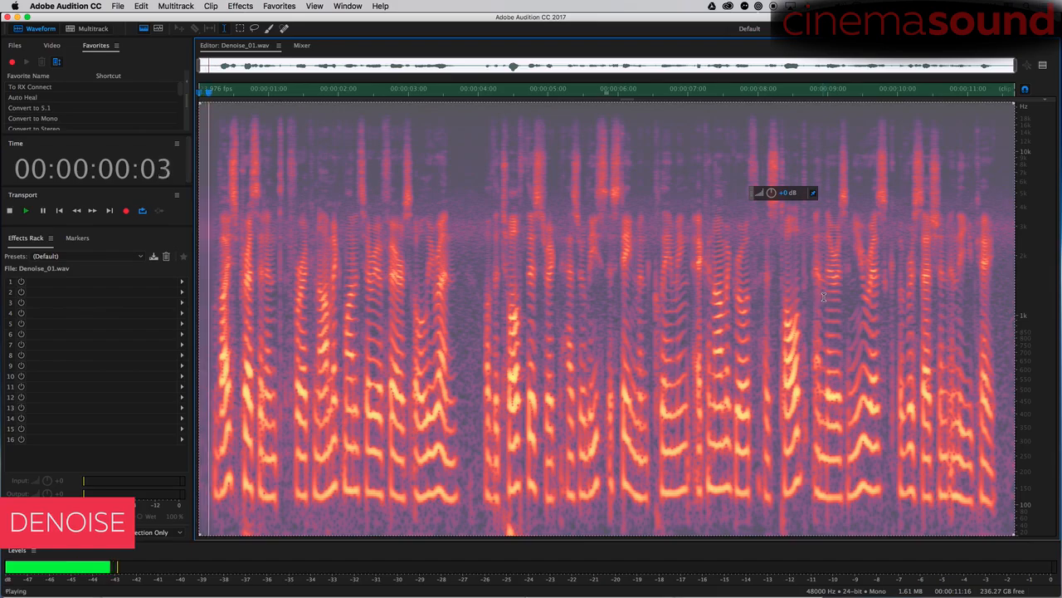
{"action": "key", "text": "space"}
{"action": "left_click", "coordinate": [628, 330]}
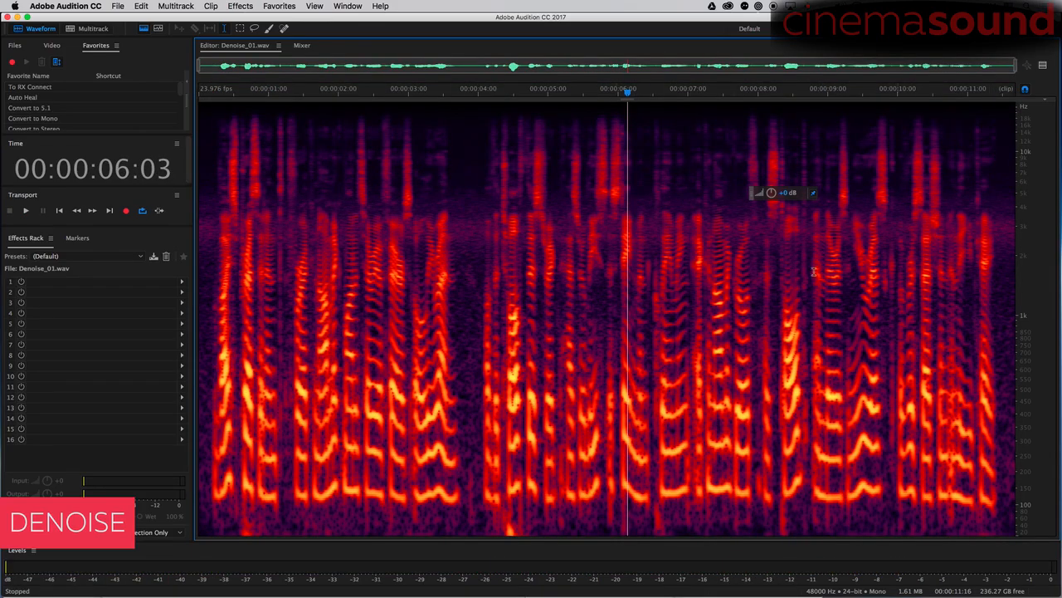
{"action": "key", "text": "space"}
{"action": "key", "text": "space"}
{"action": "key", "text": "space"}
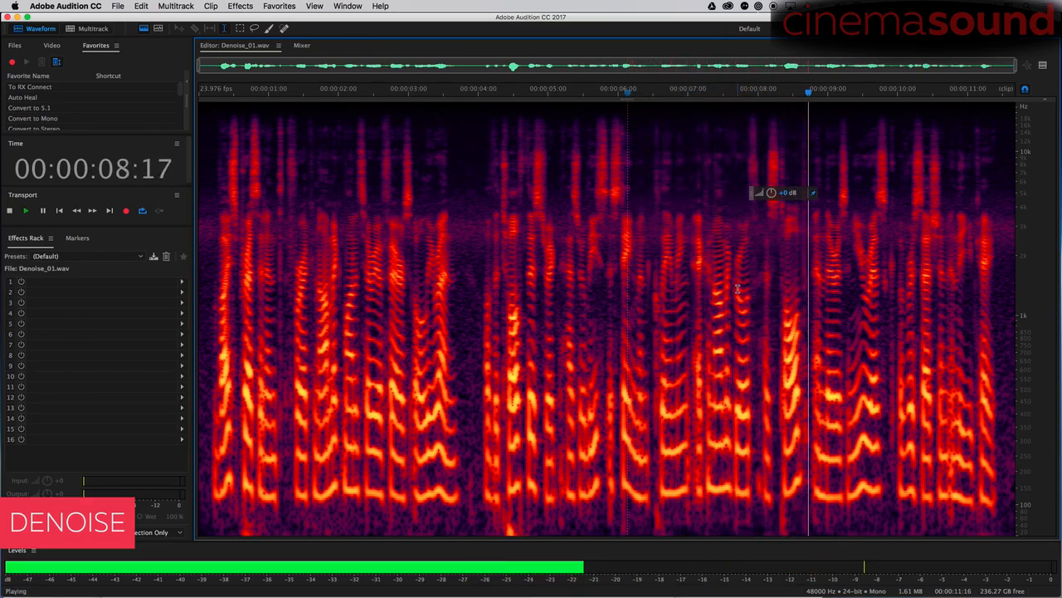
{"action": "key", "text": "space"}
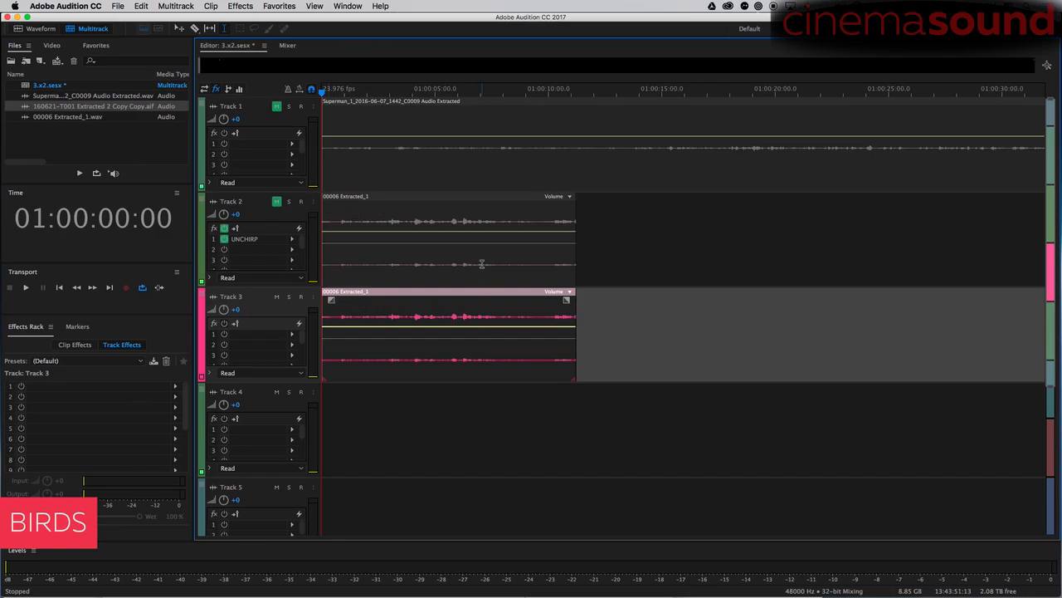
Play the 3.x2.sesx session and open Track 3's "00006 Extracted_1" clip in the waveform editor to inspect its spectrum
{"action": "key", "text": "space"}
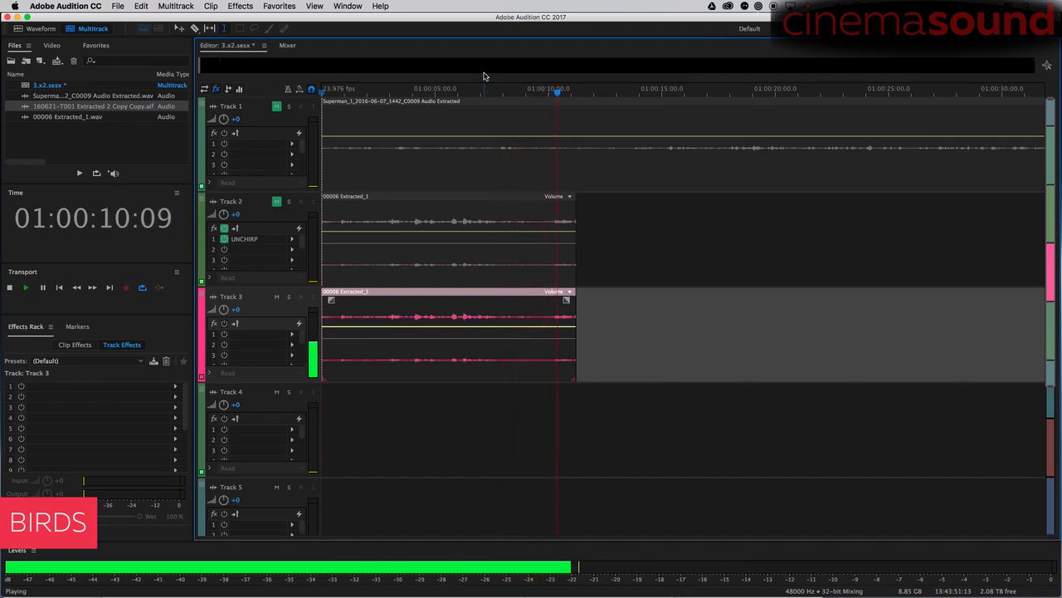
{"action": "key", "text": "space"}
{"action": "double_click", "coordinate": [465, 298]}
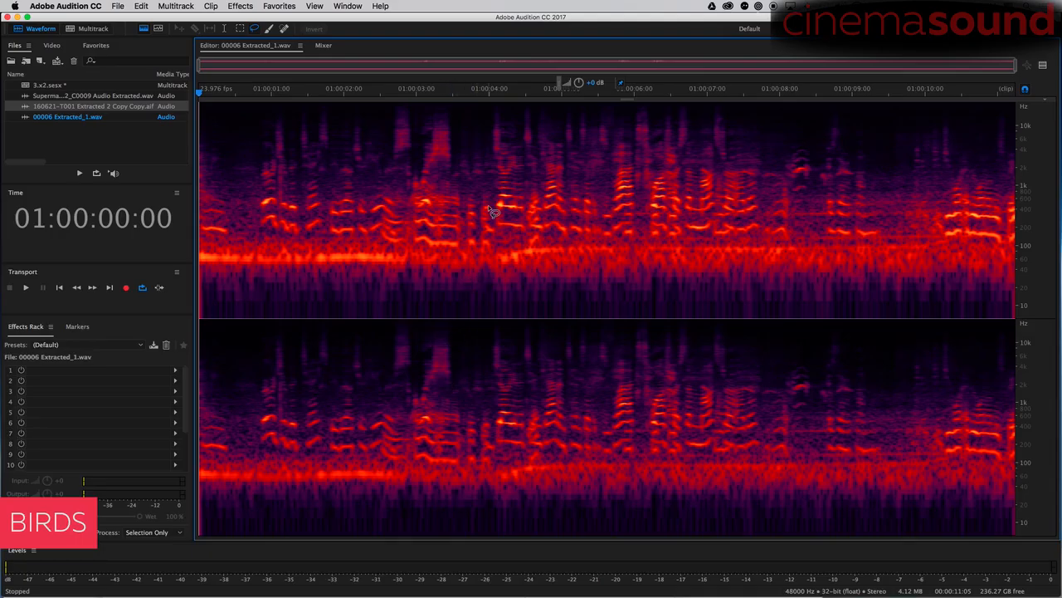
{"action": "scroll", "coordinate": [488, 207], "scroll_direction": "down", "scroll_amount": 8}
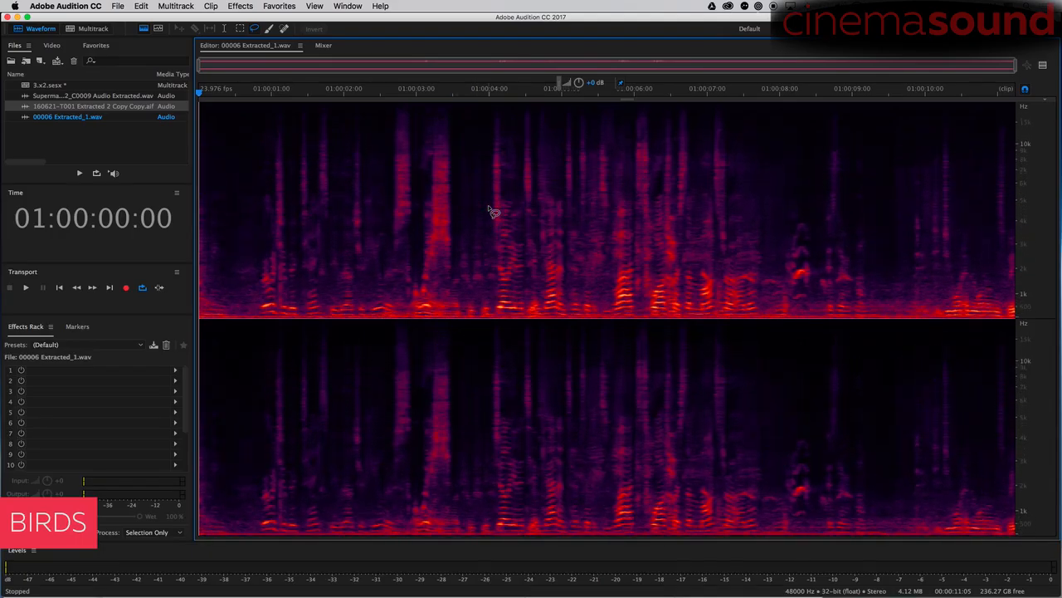
{"action": "scroll", "coordinate": [488, 207], "scroll_direction": "up", "scroll_amount": 2}
{"action": "scroll", "coordinate": [488, 207], "scroll_direction": "up", "scroll_amount": 6}
{"action": "scroll", "coordinate": [488, 207], "scroll_direction": "down", "scroll_amount": 5}
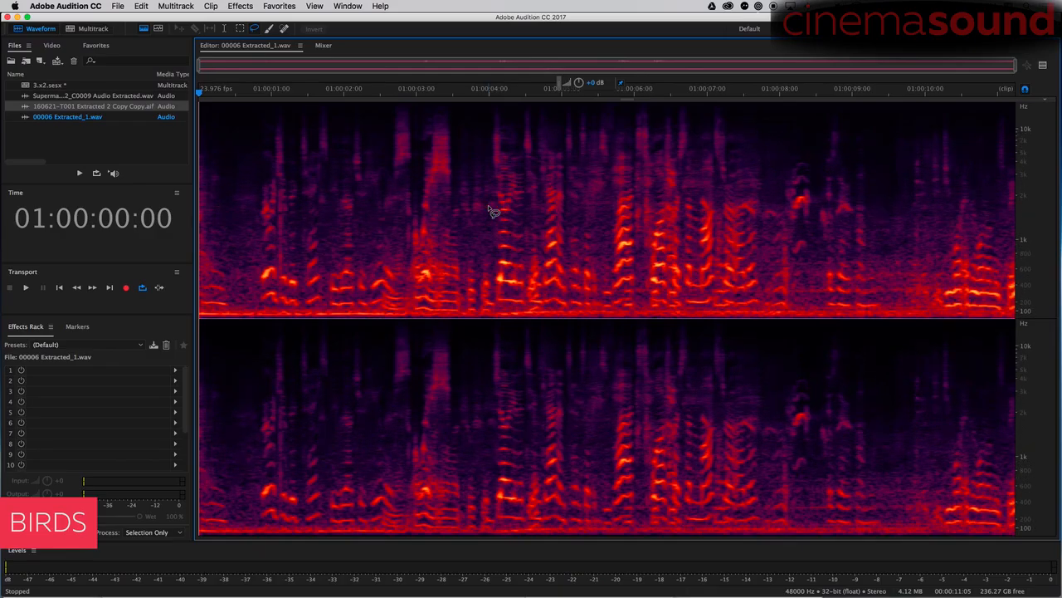
Set the spectral resolution to 4096 and play the clip from the start while watching its spectrum
{"action": "scroll", "coordinate": [488, 208], "scroll_direction": "up", "scroll_amount": 5}
{"action": "scroll", "coordinate": [492, 211], "scroll_direction": "up", "scroll_amount": 4}
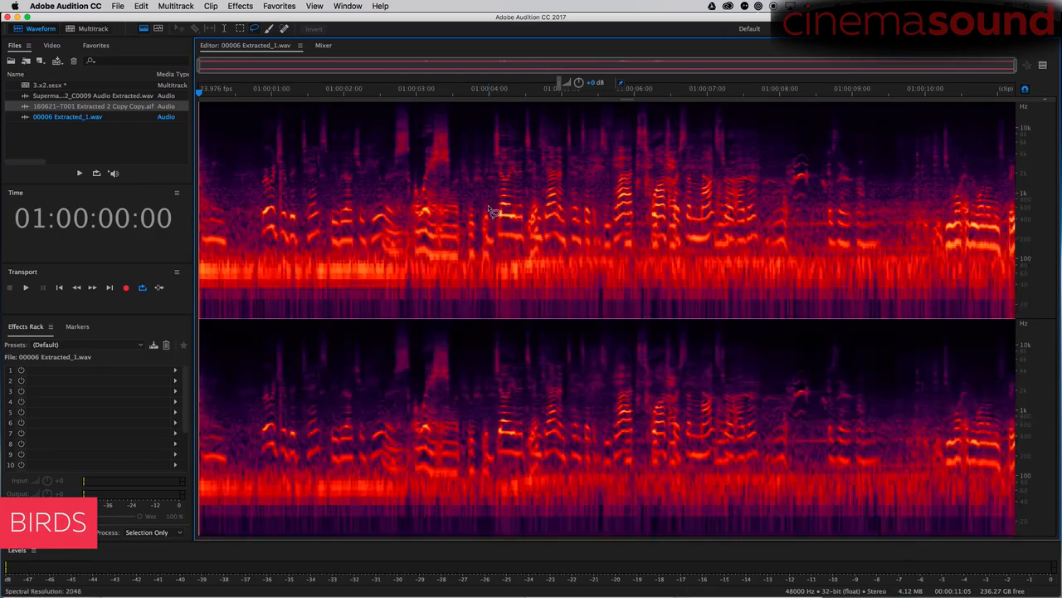
{"action": "scroll", "coordinate": [491, 211], "scroll_direction": "up", "scroll_amount": 2}
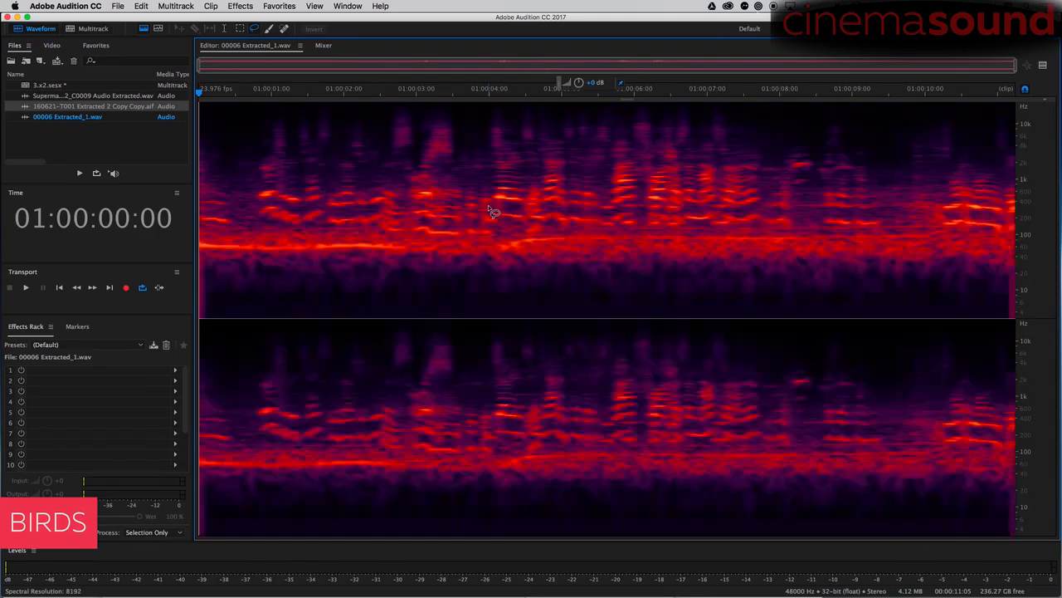
{"action": "scroll", "coordinate": [492, 211], "scroll_direction": "down", "scroll_amount": 1}
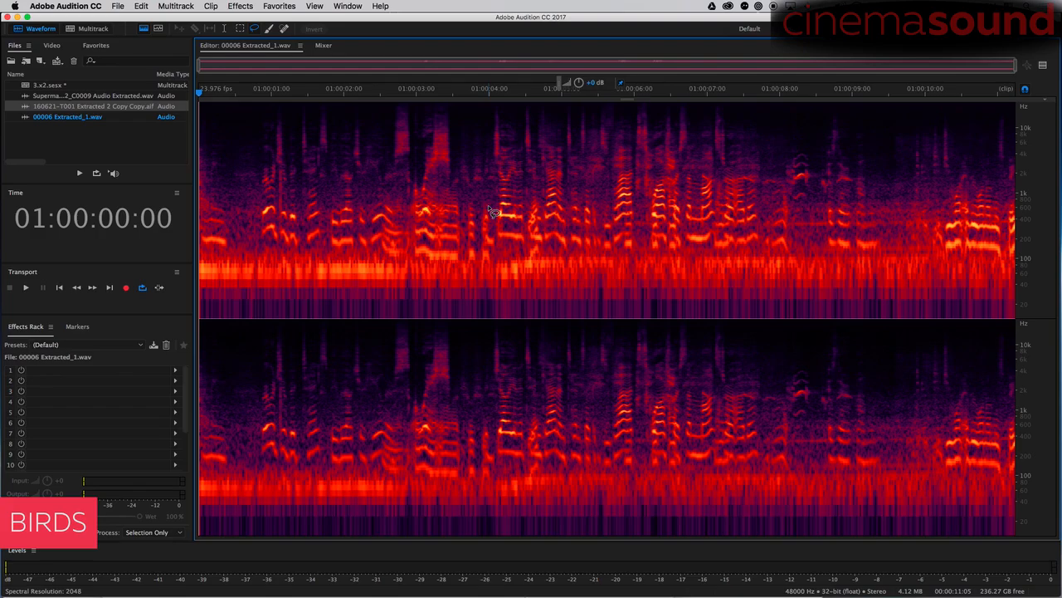
{"action": "scroll", "coordinate": [492, 211], "scroll_direction": "up", "scroll_amount": 1}
{"action": "key", "text": "alt+super+Down"}
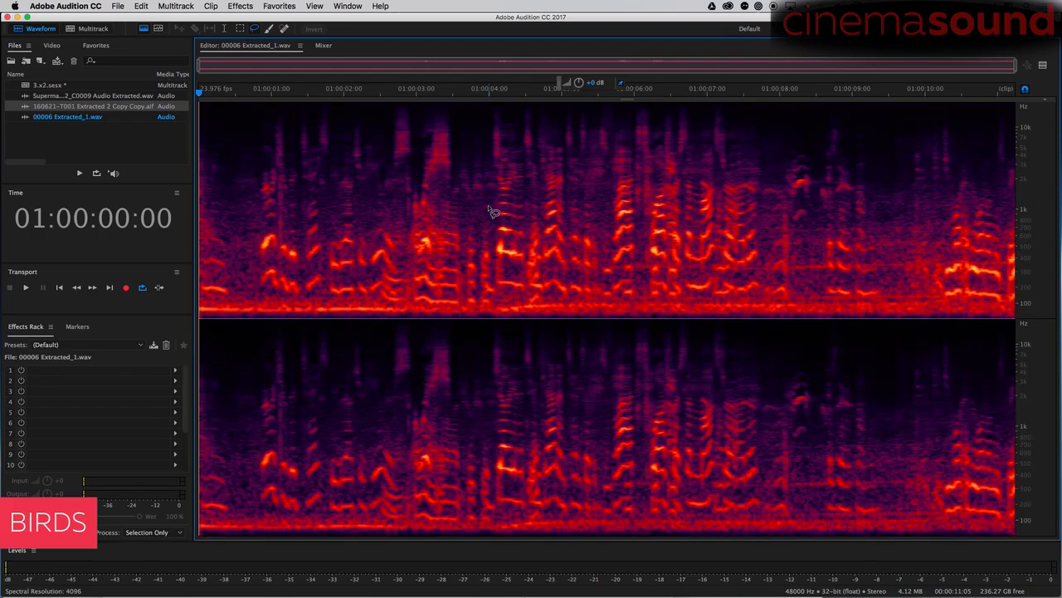
{"action": "key", "text": "space"}
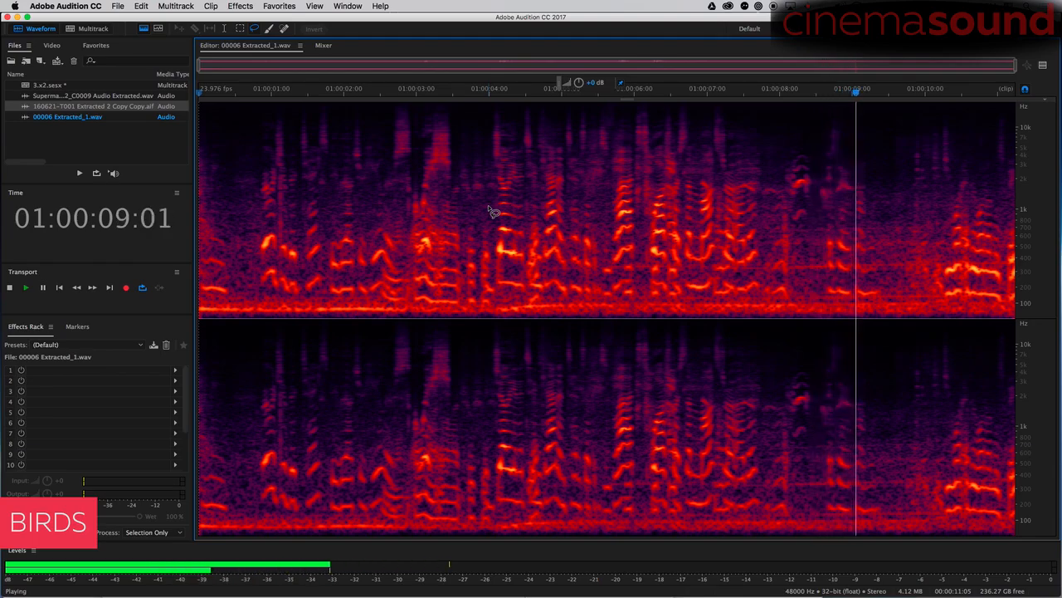
{"action": "key", "text": "space"}
Lasso the low-frequency band from about 01:00:08:01 to just past 01:00:10, audition it, and play the full sound from 01:00:07:20
{"action": "mouse_move", "coordinate": [755, 269]}
{"action": "left_mouse_down"}
{"action": "mouse_move", "coordinate": [897, 265]}
{"action": "mouse_move", "coordinate": [754, 271]}
{"action": "mouse_move", "coordinate": [809, 299]}
{"action": "mouse_move", "coordinate": [937, 296]}
{"action": "mouse_move", "coordinate": [801, 318]}
{"action": "left_mouse_up"}
{"action": "key", "text": "space"}
{"action": "key", "text": "space"}
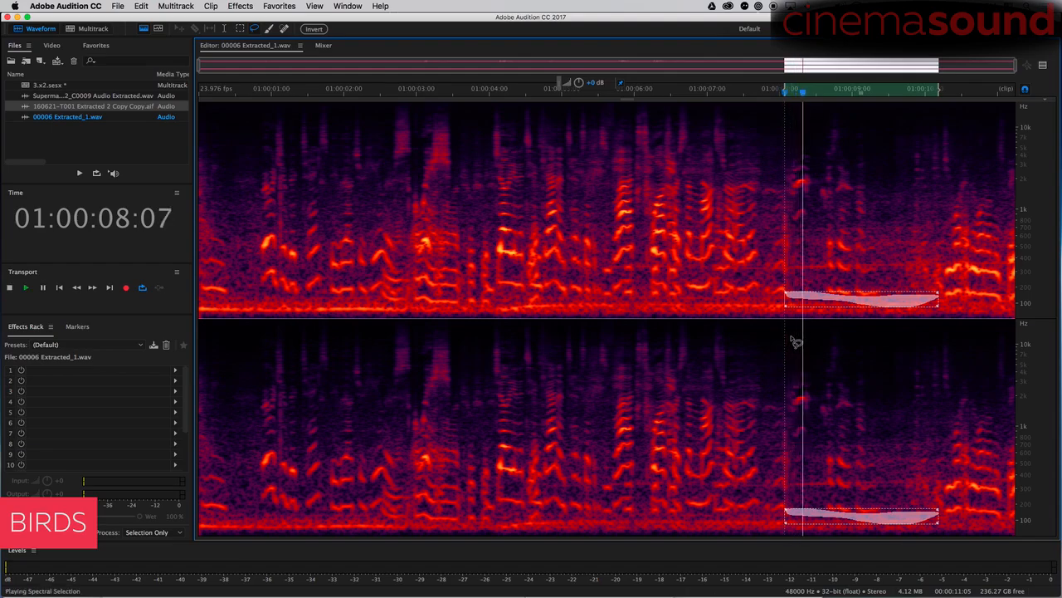
{"action": "key", "text": "space"}
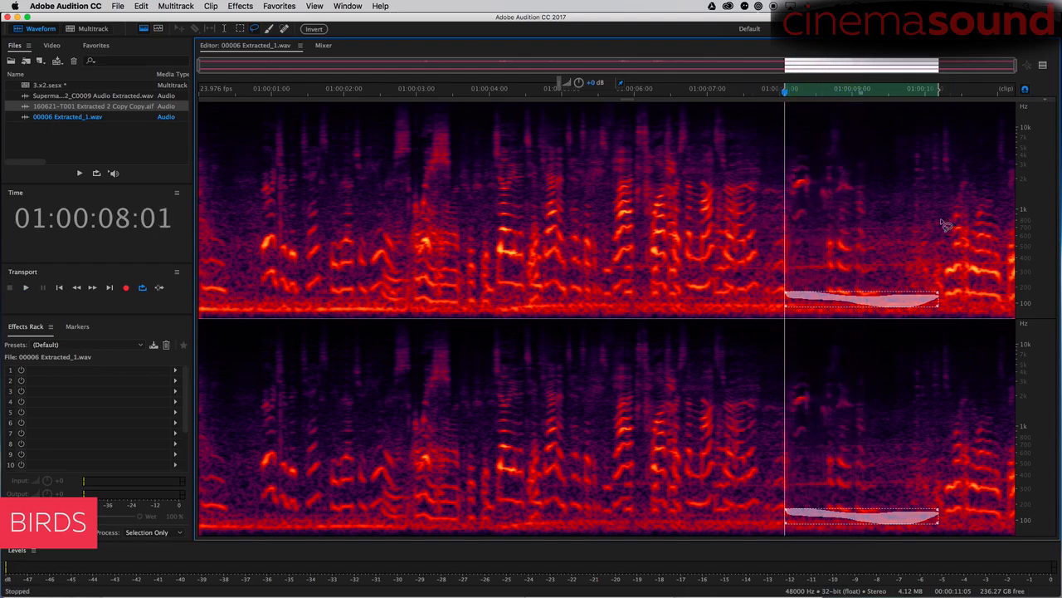
{"action": "left_click", "coordinate": [772, 473]}
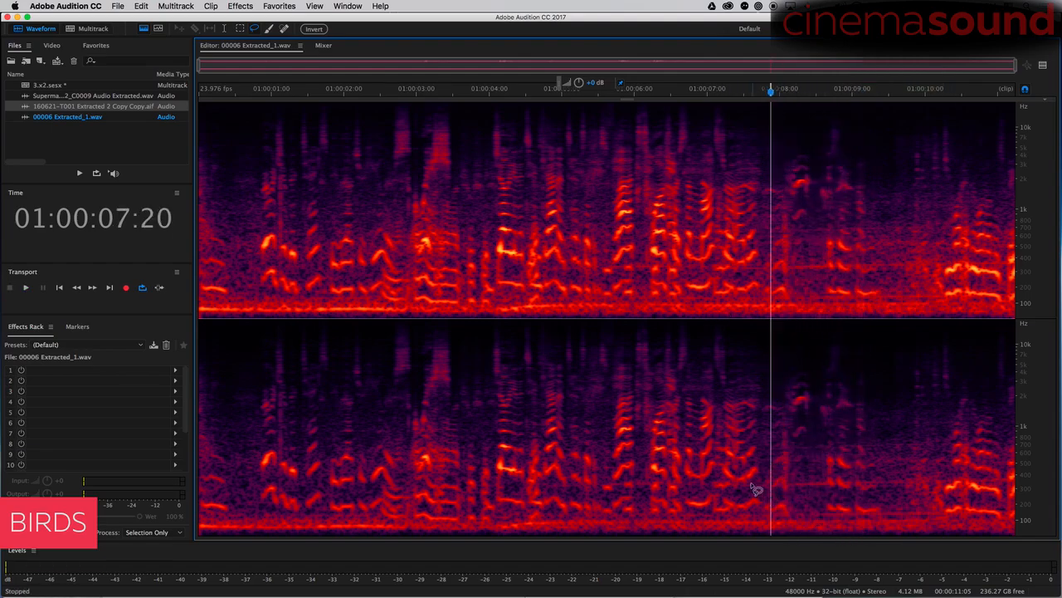
{"action": "key", "text": "space"}
{"action": "key", "text": "space"}
{"action": "left_click", "coordinate": [759, 451]}
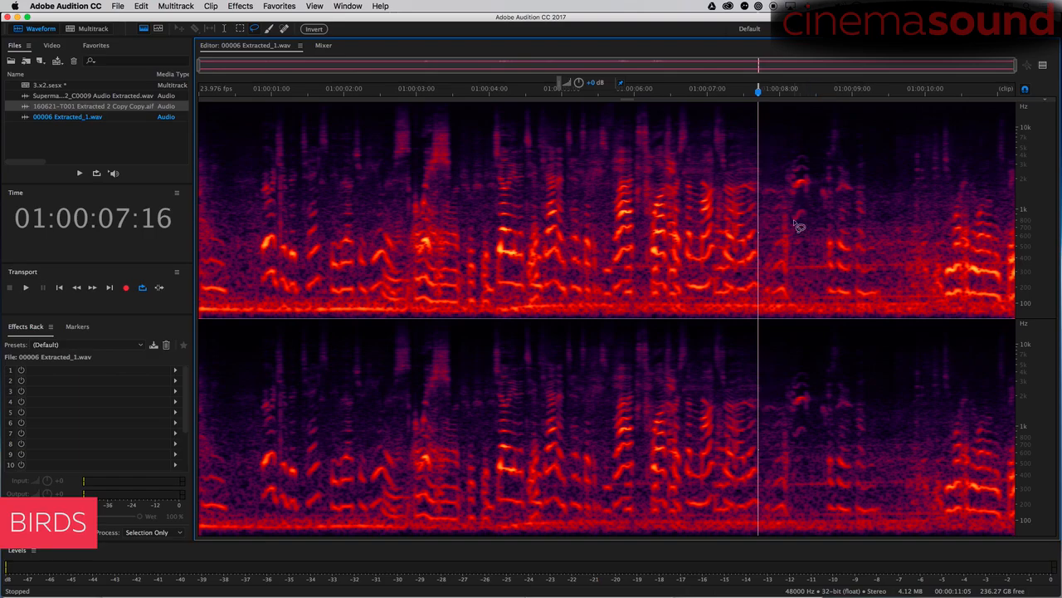
Lasso and audition the spectral shapes at 01:00:07:23, 01:00:06:15 and around 01:00:09, outline the area around 01:00:08, and clear the selection
{"action": "mouse_move", "coordinate": [789, 161]}
{"action": "left_mouse_down"}
{"action": "mouse_move", "coordinate": [821, 222]}
{"action": "mouse_move", "coordinate": [810, 151]}
{"action": "left_mouse_up"}
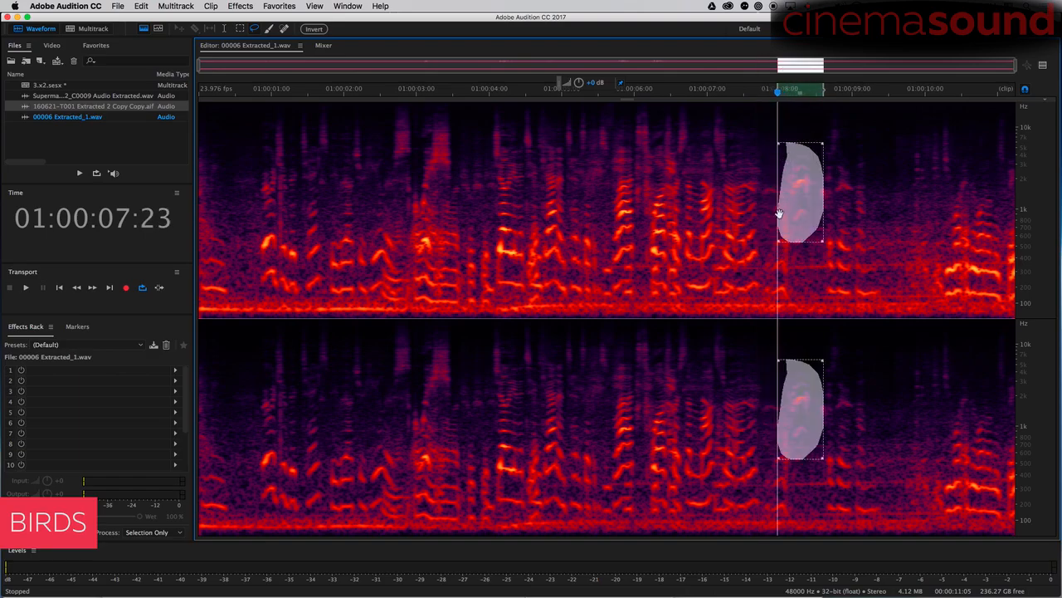
{"action": "key", "text": "space"}
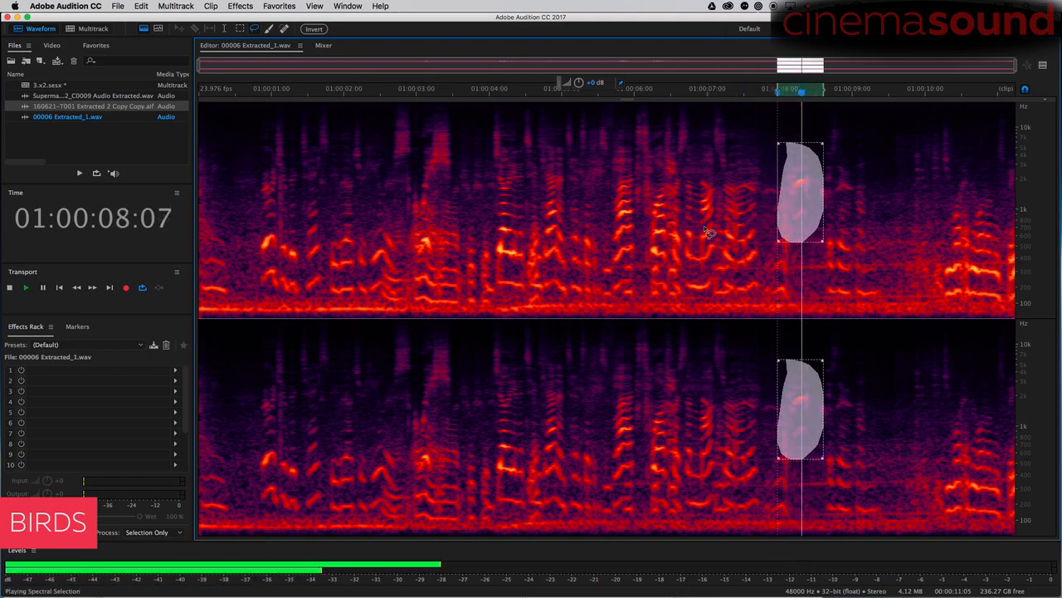
{"action": "key", "text": "space"}
{"action": "mouse_move", "coordinate": [688, 169]}
{"action": "left_mouse_down"}
{"action": "mouse_move", "coordinate": [681, 229]}
{"action": "mouse_move", "coordinate": [697, 171]}
{"action": "left_mouse_up"}
{"action": "key", "text": "space"}
{"action": "key", "text": "space"}
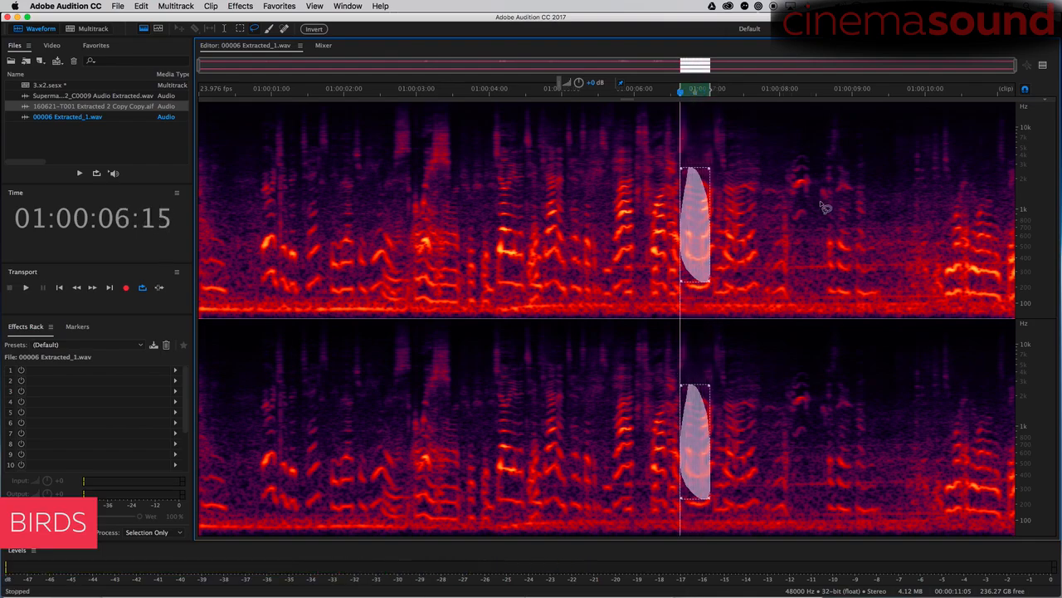
{"action": "left_click_drag", "start_coordinate": [833, 147], "coordinate": [821, 263]}
{"action": "key", "text": "space"}
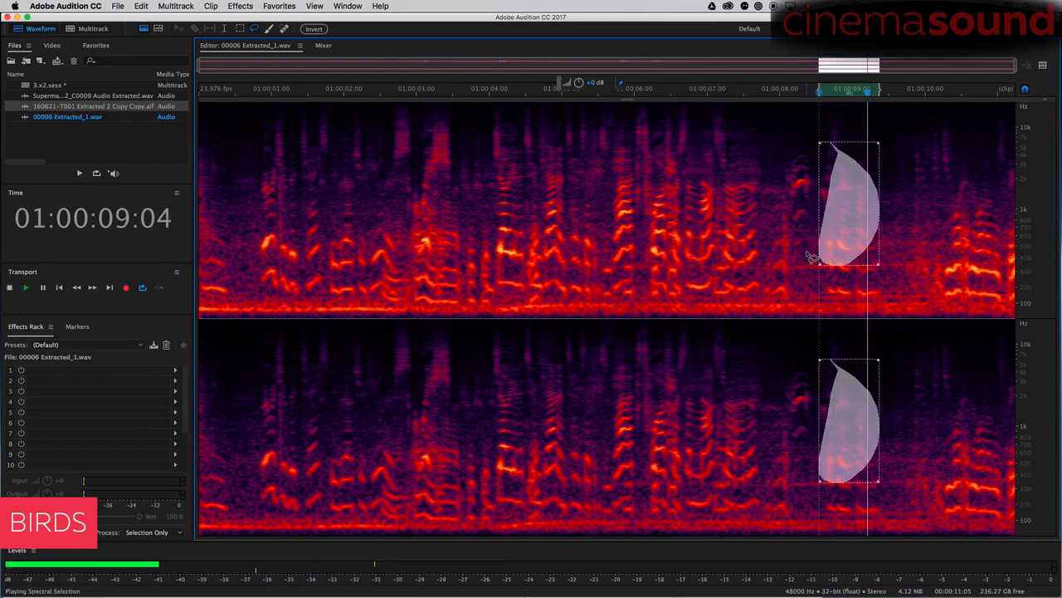
{"action": "left_click", "coordinate": [798, 258]}
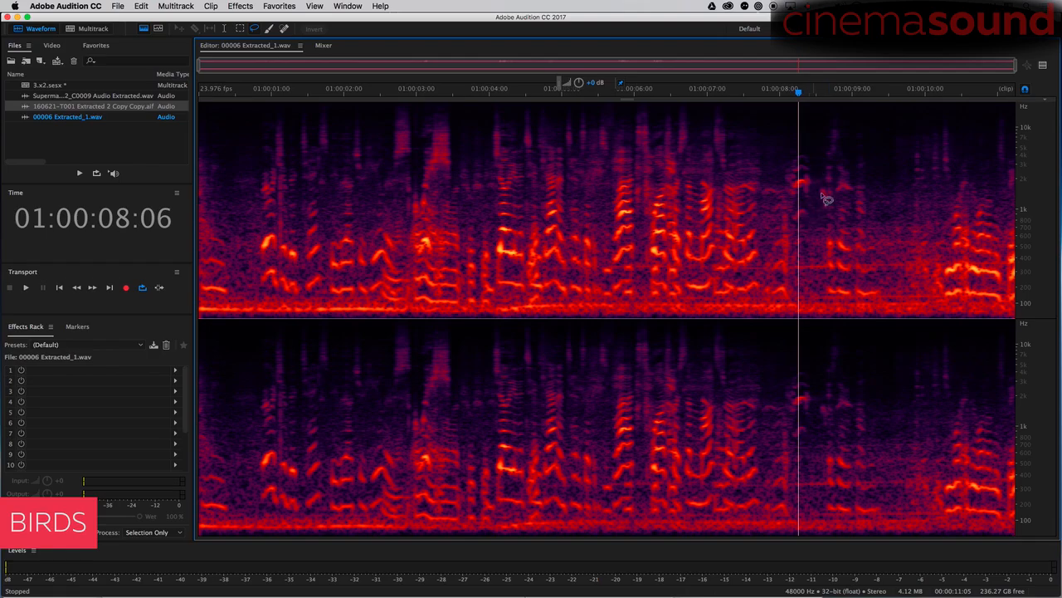
{"action": "mouse_move", "coordinate": [825, 199]}
{"action": "left_mouse_down"}
{"action": "mouse_move", "coordinate": [738, 218]}
{"action": "mouse_move", "coordinate": [830, 212]}
{"action": "left_mouse_up"}
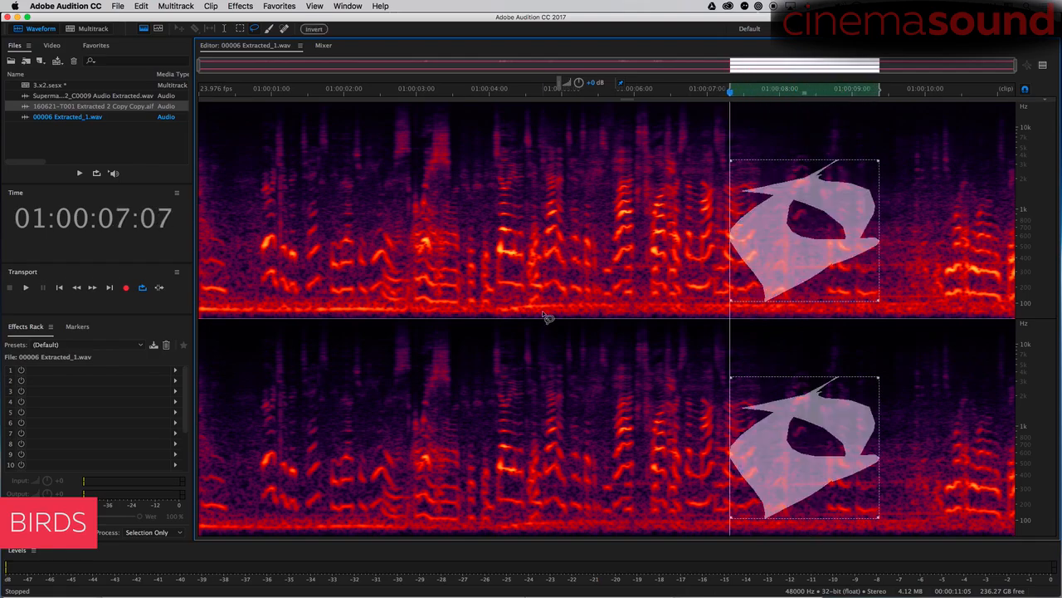
{"action": "left_click", "coordinate": [541, 229]}
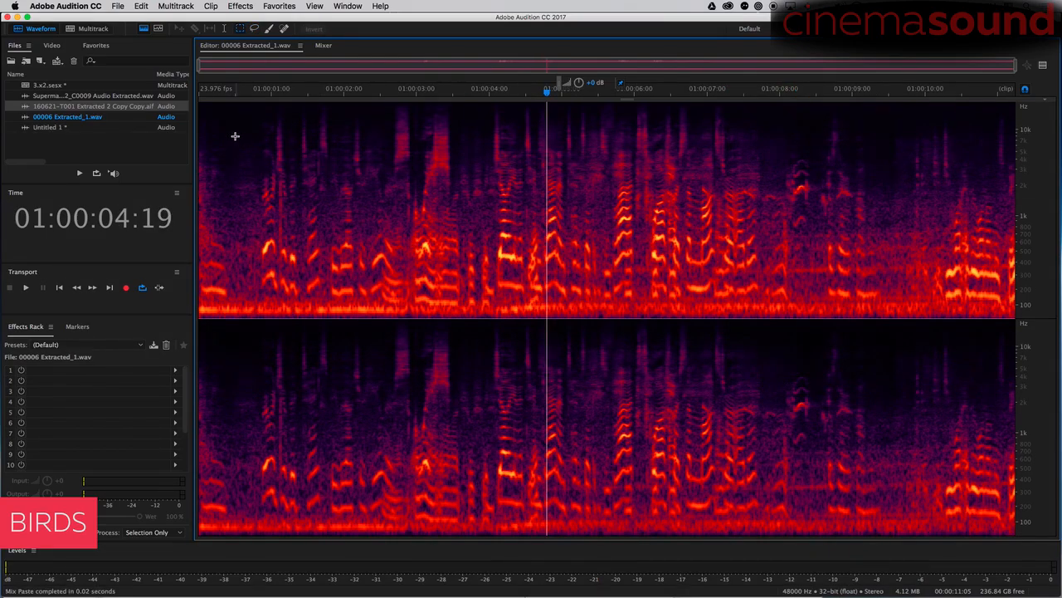
Marquee-select the quiet gap before the first words and audition it, and play the clip from 01:00:07:10
{"action": "left_click_drag", "start_coordinate": [224, 136], "coordinate": [264, 319]}
{"action": "key", "text": "space"}
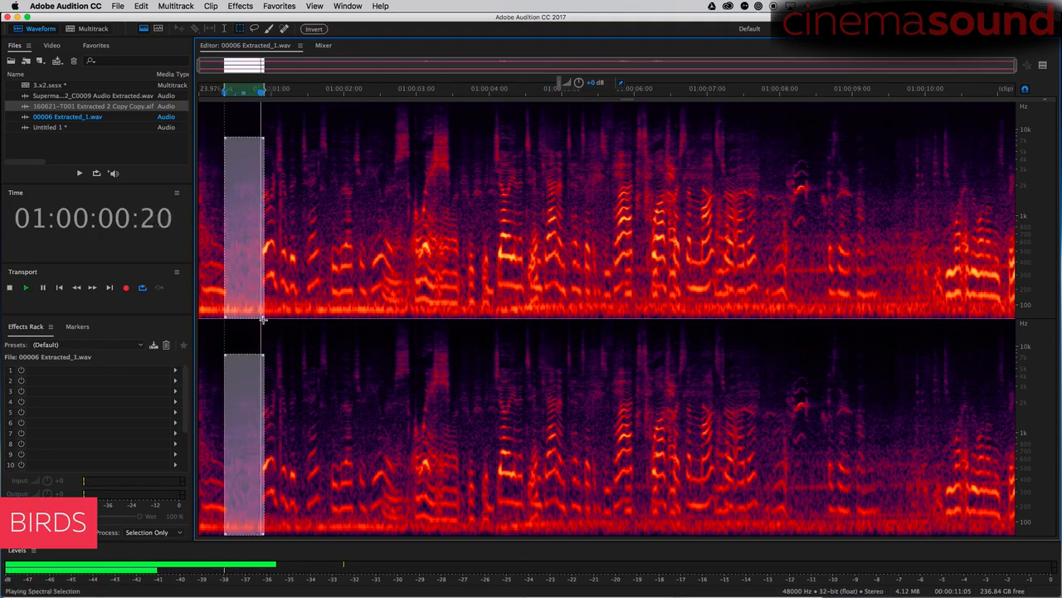
{"action": "left_click", "coordinate": [280, 229]}
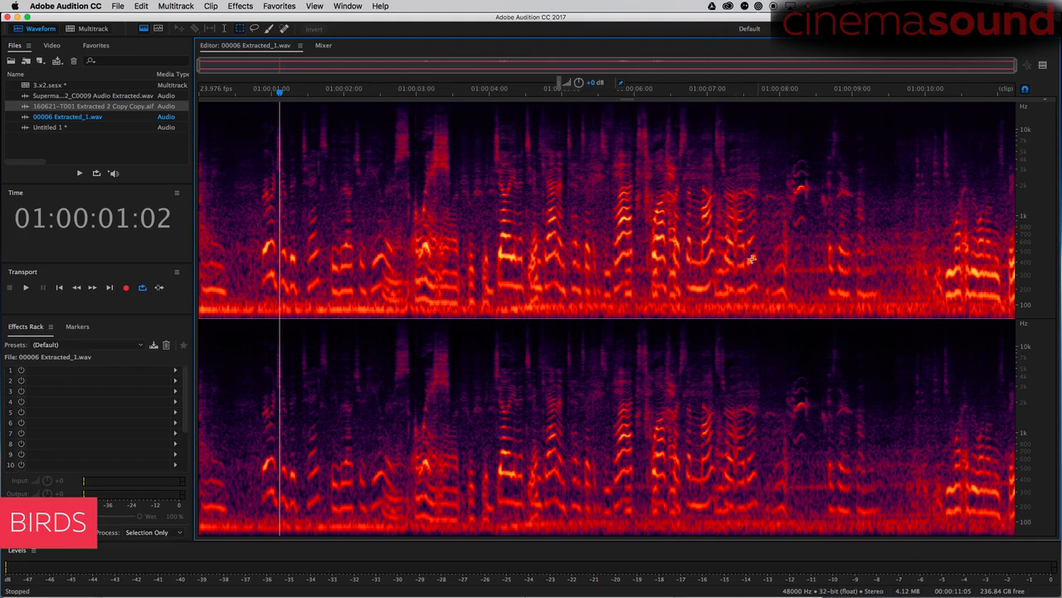
{"action": "left_click", "coordinate": [764, 178]}
{"action": "left_click", "coordinate": [739, 156]}
{"action": "key", "text": "space"}
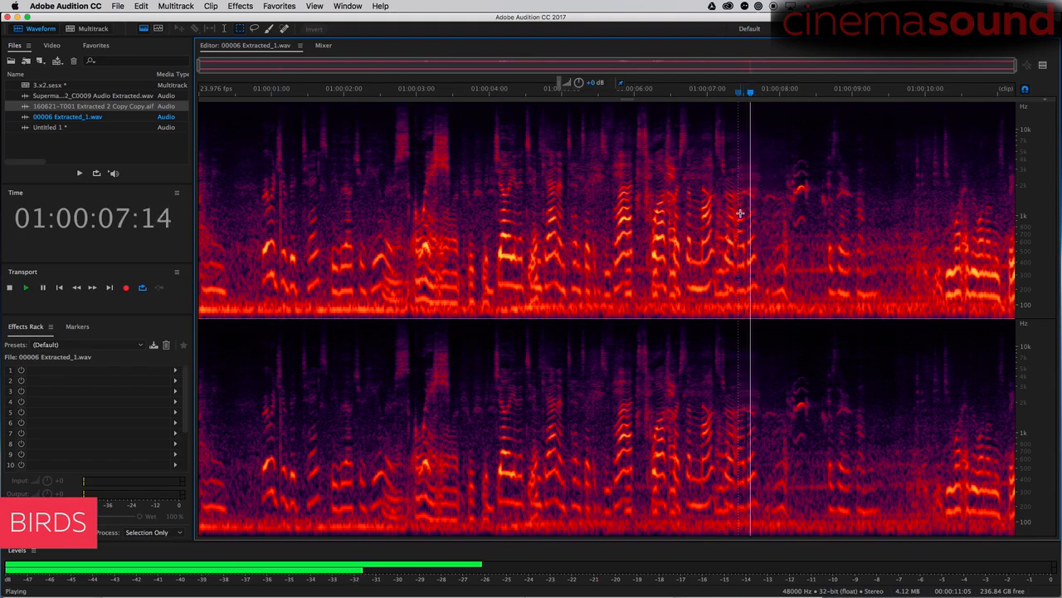
{"action": "key", "text": "space"}
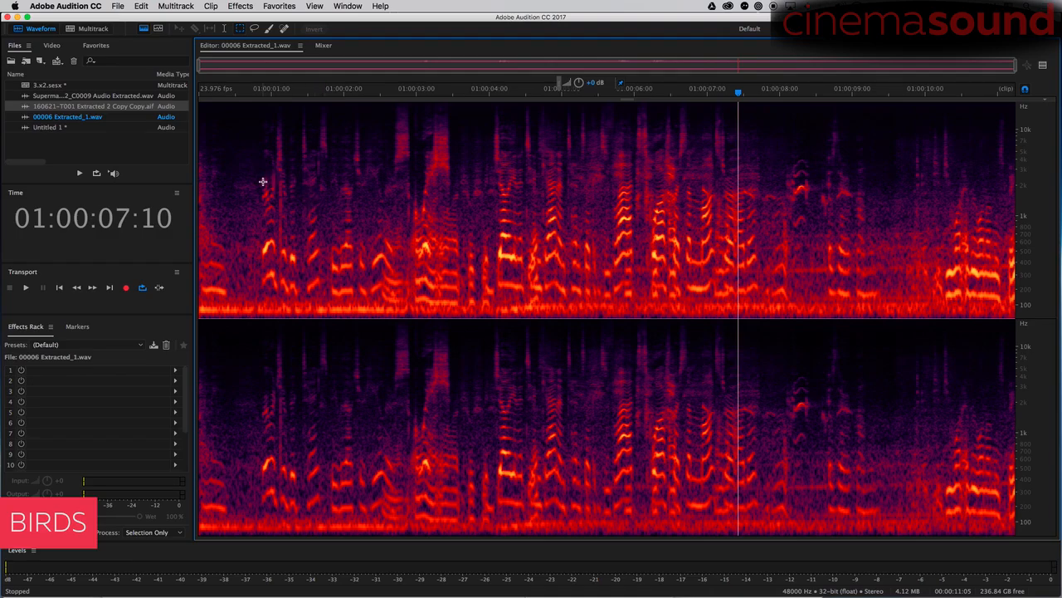
Try to paste a full-height time selection copied from the quiet opening gap over a marquee around the harmonics at 01:00:06:18
{"action": "left_click", "coordinate": [224, 30]}
{"action": "left_click_drag", "start_coordinate": [230, 284], "coordinate": [259, 285]}
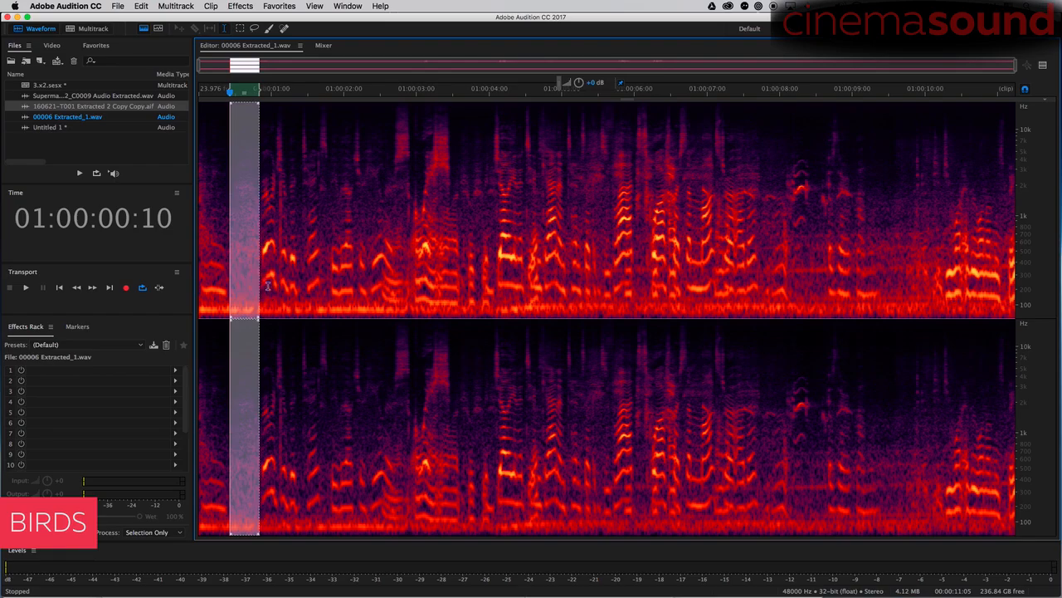
{"action": "key", "text": "super+c"}
{"action": "left_click", "coordinate": [239, 30]}
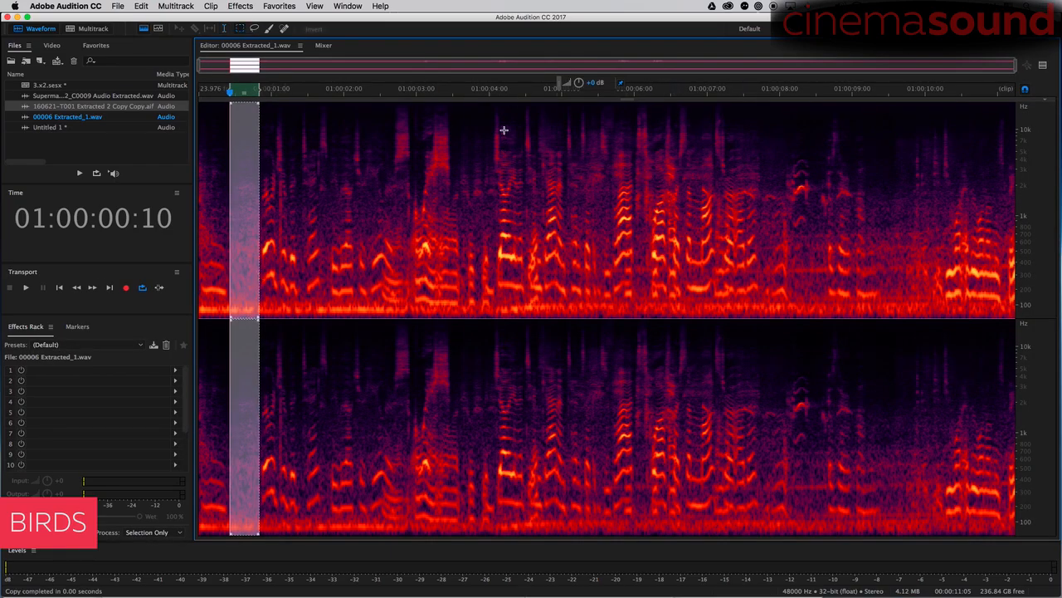
{"action": "left_click_drag", "start_coordinate": [690, 178], "coordinate": [723, 230]}
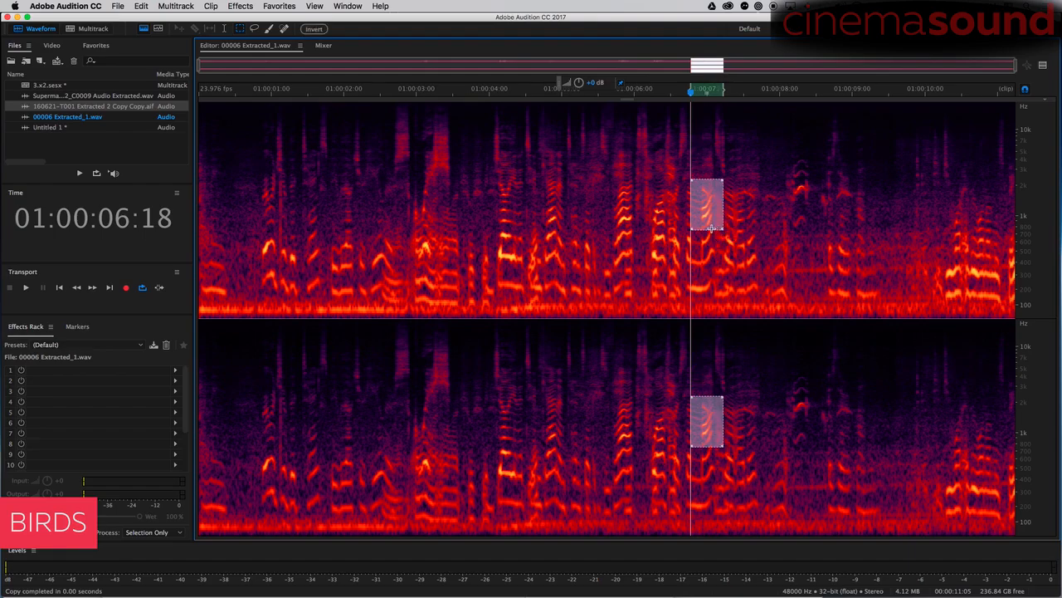
{"action": "key", "text": "super+v"}
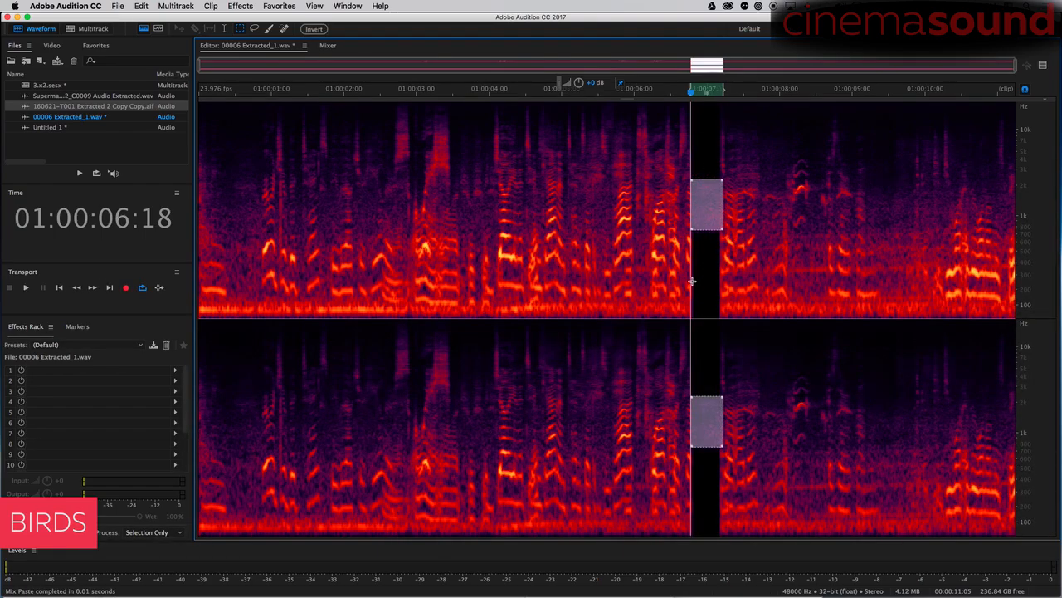
{"action": "key", "text": "super+z"}
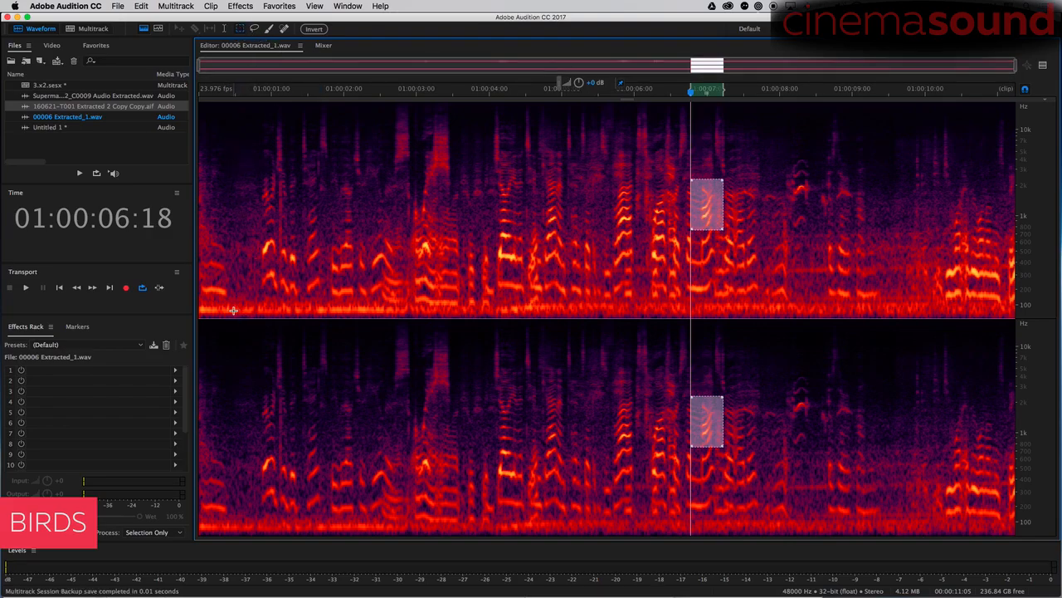
Marquee-select nearly the full frequency range of the quiet gap at 01:00:00:11 and copy it
{"action": "left_click_drag", "start_coordinate": [234, 309], "coordinate": [259, 109]}
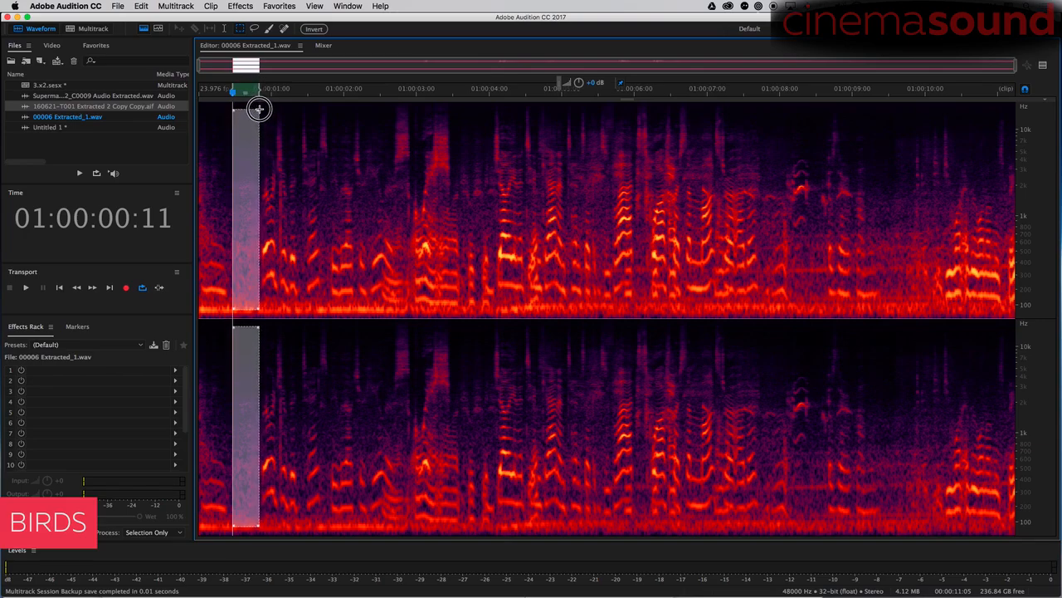
{"action": "left_click", "coordinate": [141, 6]}
{"action": "left_click", "coordinate": [181, 112]}
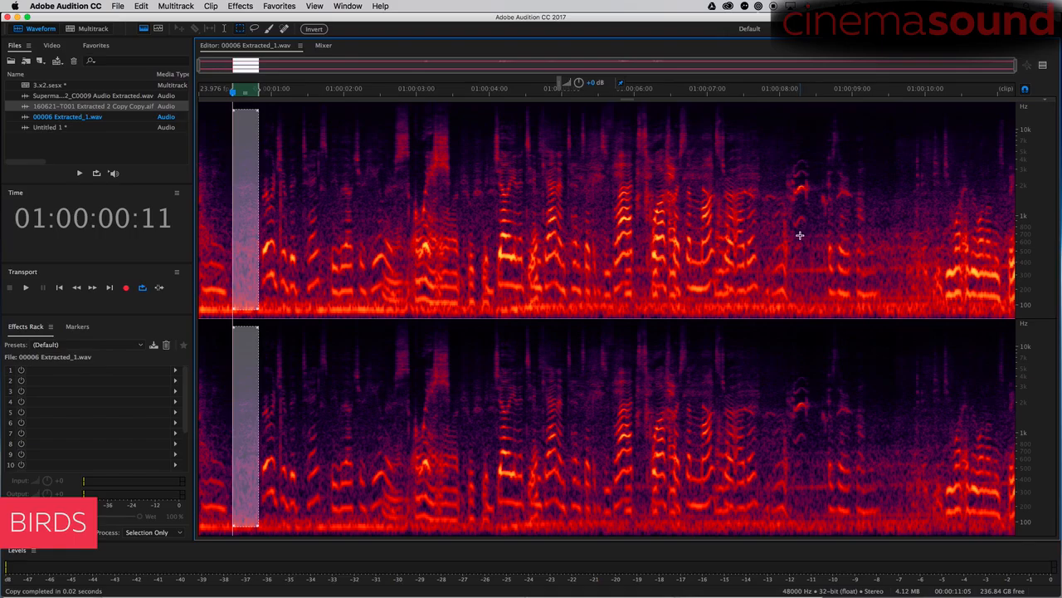
Zoom in around 01:00:07 and play from 01:00:06:23 and 01:00:07:17 to locate the bird sound
{"action": "left_click", "coordinate": [706, 169]}
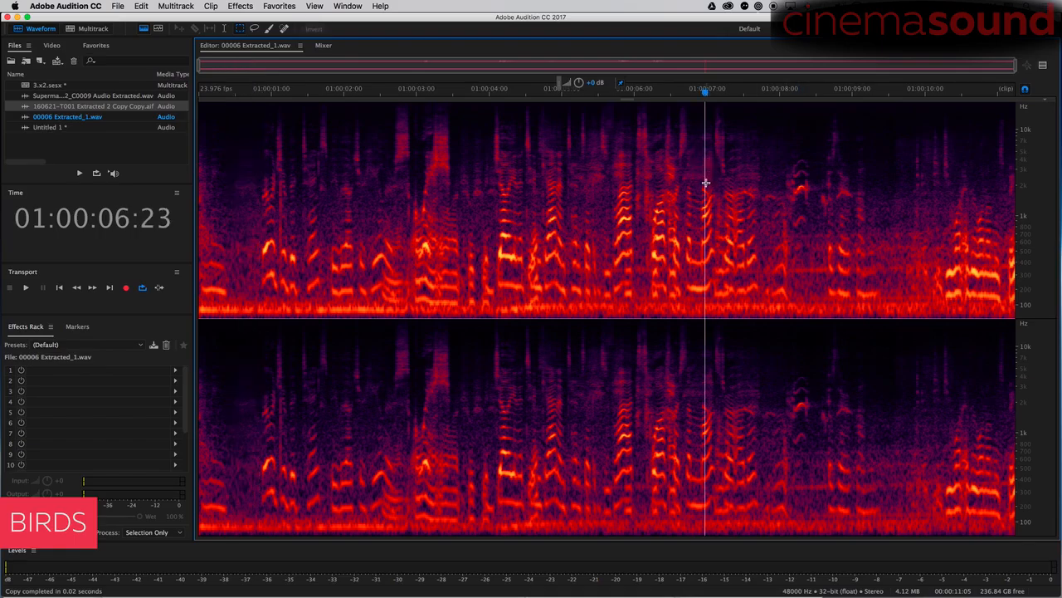
{"action": "key", "text": "="}
{"action": "key", "text": "space"}
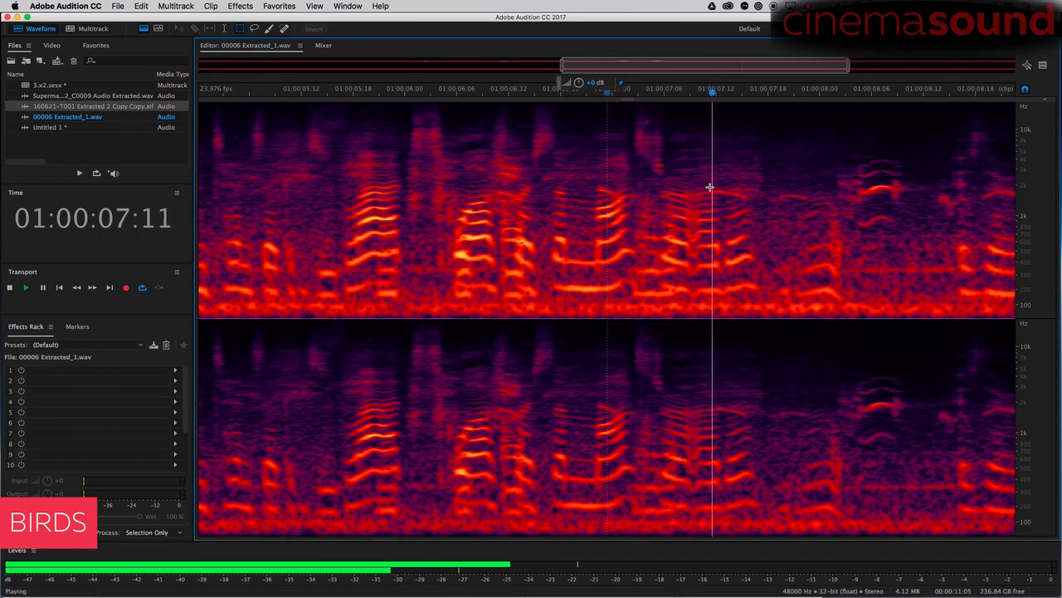
{"action": "key", "text": "space"}
{"action": "left_click", "coordinate": [762, 179]}
{"action": "key", "text": "space"}
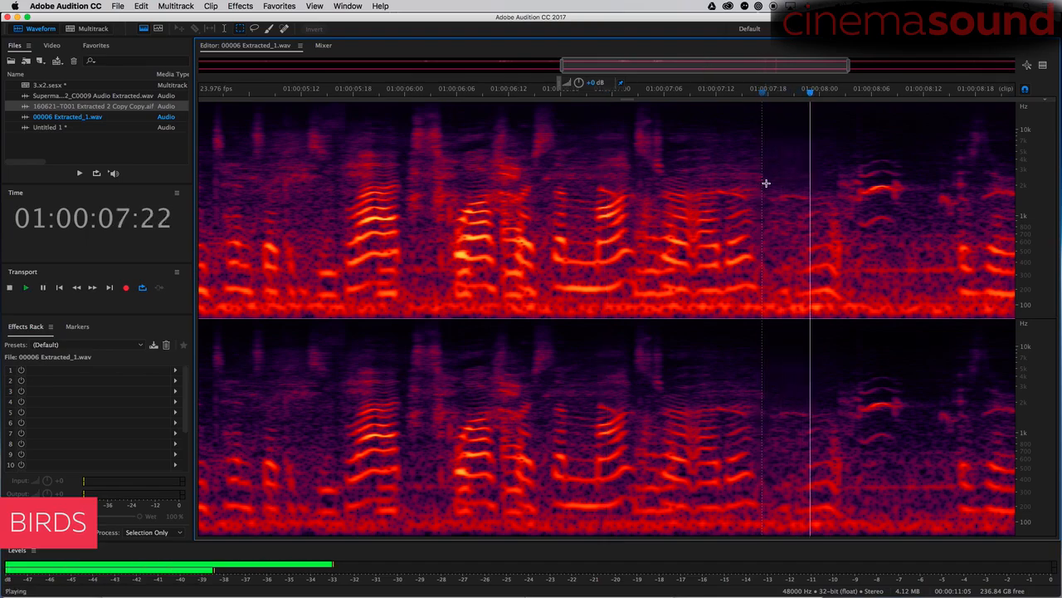
{"action": "key", "text": "space"}
{"action": "key", "text": "space"}
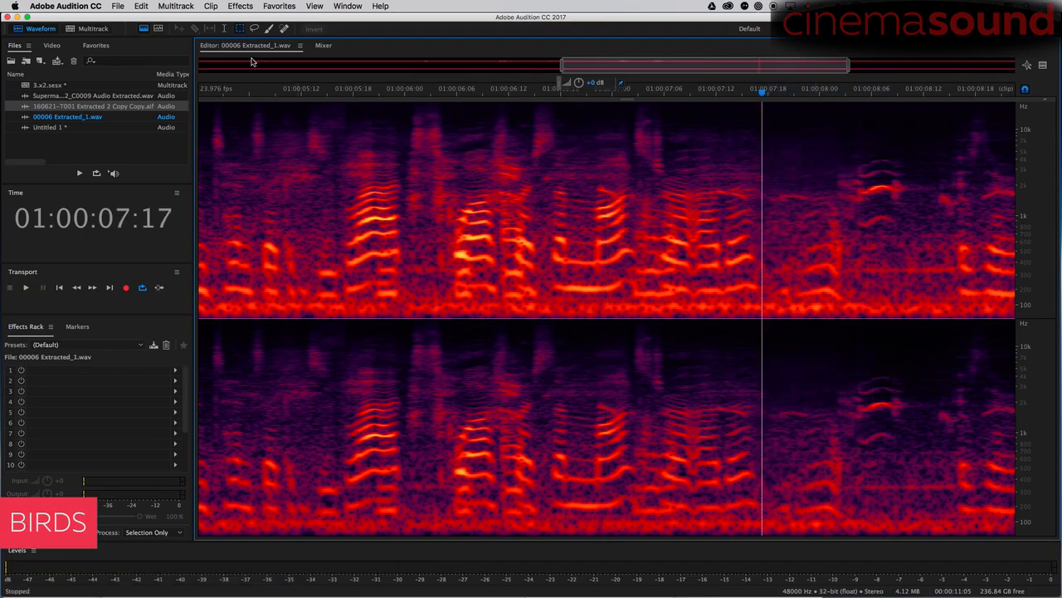
Lasso and audition separate spectral areas between 01:00:07:16 and about 01:00:08:02 to isolate the bird, and clear the selection
{"action": "mouse_move", "coordinate": [795, 315]}
{"action": "left_mouse_down"}
{"action": "mouse_move", "coordinate": [821, 180]}
{"action": "mouse_move", "coordinate": [838, 277]}
{"action": "mouse_move", "coordinate": [795, 310]}
{"action": "left_mouse_up"}
{"action": "key", "text": "space"}
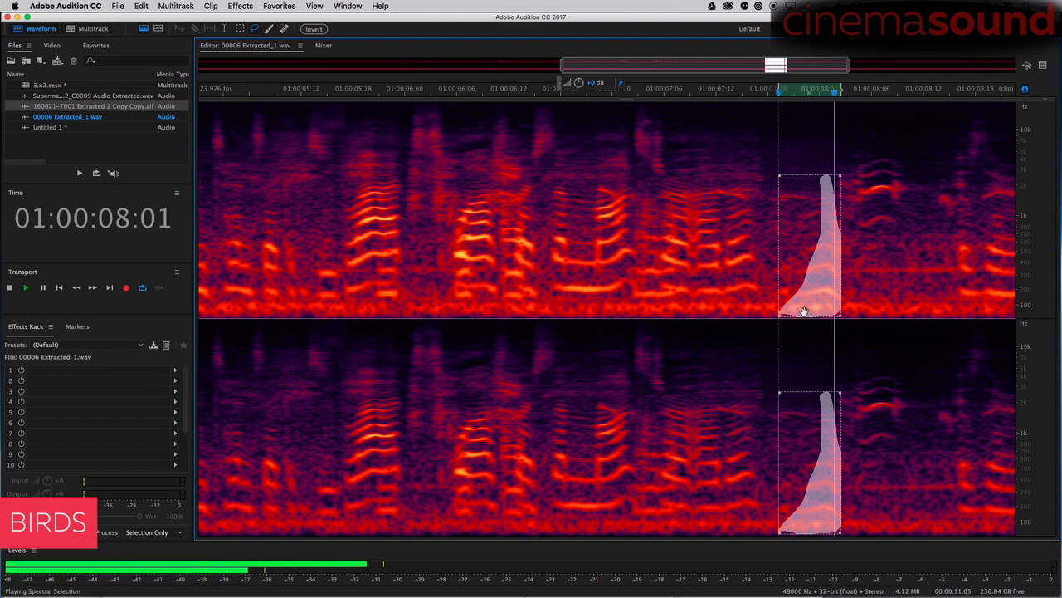
{"action": "key", "text": "space"}
{"action": "mouse_move", "coordinate": [837, 167]}
{"action": "left_mouse_down"}
{"action": "mouse_move", "coordinate": [801, 192]}
{"action": "mouse_move", "coordinate": [830, 176]}
{"action": "left_mouse_up"}
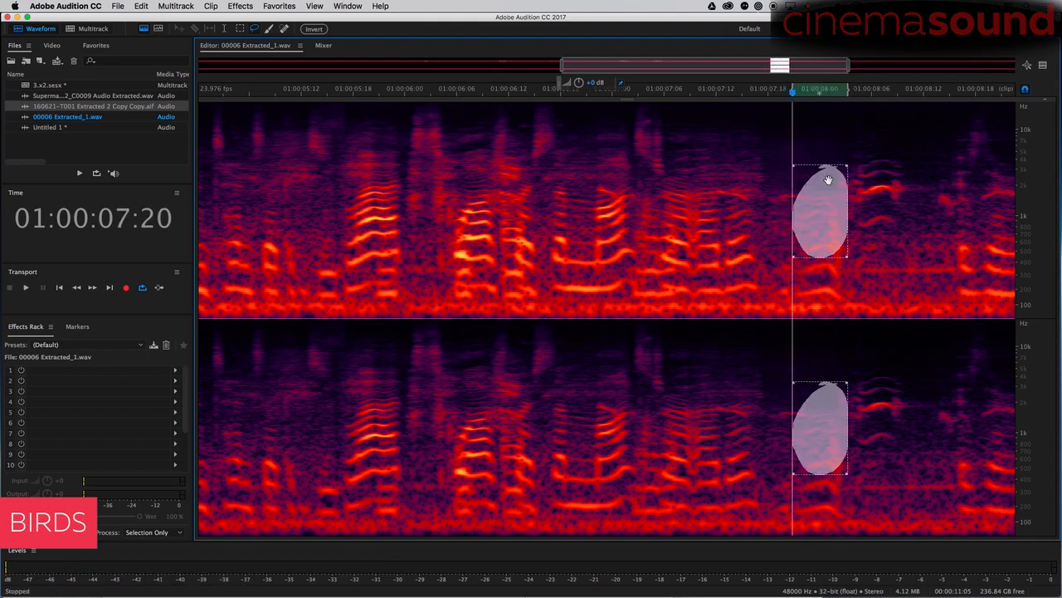
{"action": "key", "text": "space"}
{"action": "left_click_drag", "start_coordinate": [773, 161], "coordinate": [780, 160]}
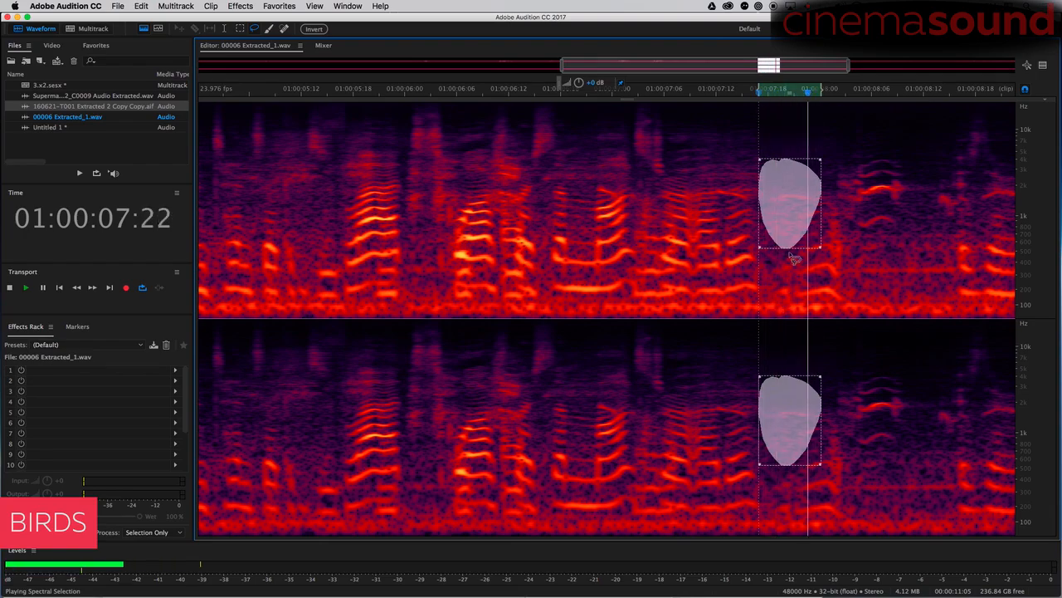
{"action": "key", "text": "space"}
{"action": "left_click", "coordinate": [772, 317]}
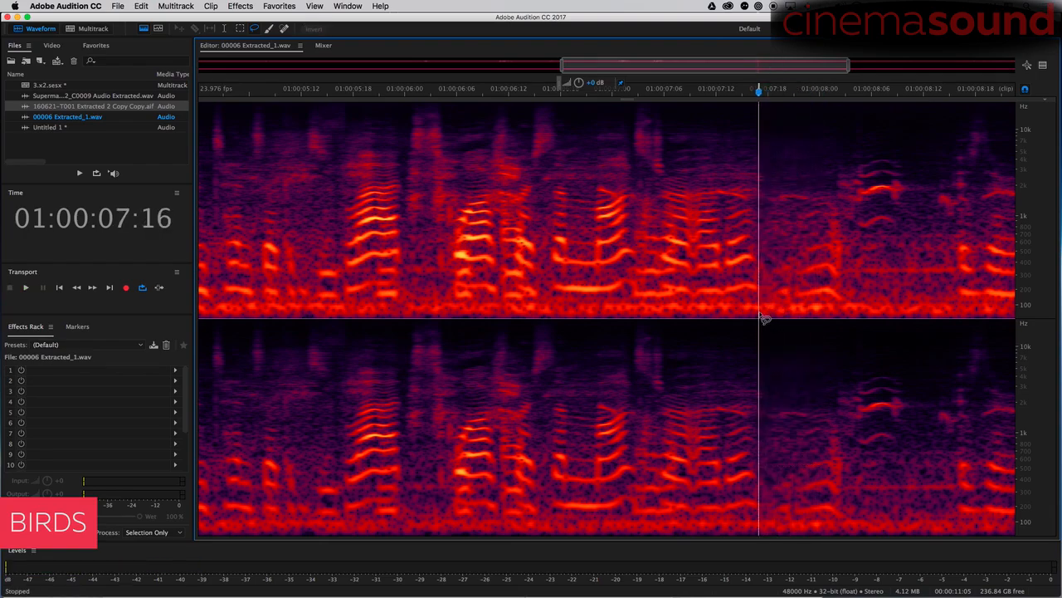
Lasso and audition the spectral area from 01:00:07:13 to about 01:00:07:22, and mix paste the copied background over it
{"action": "left_click", "coordinate": [758, 304]}
{"action": "mouse_move", "coordinate": [758, 263]}
{"action": "left_mouse_down"}
{"action": "mouse_move", "coordinate": [752, 197]}
{"action": "mouse_move", "coordinate": [740, 194]}
{"action": "mouse_move", "coordinate": [734, 166]}
{"action": "mouse_move", "coordinate": [778, 131]}
{"action": "mouse_move", "coordinate": [807, 185]}
{"action": "mouse_move", "coordinate": [799, 256]}
{"action": "left_mouse_up"}
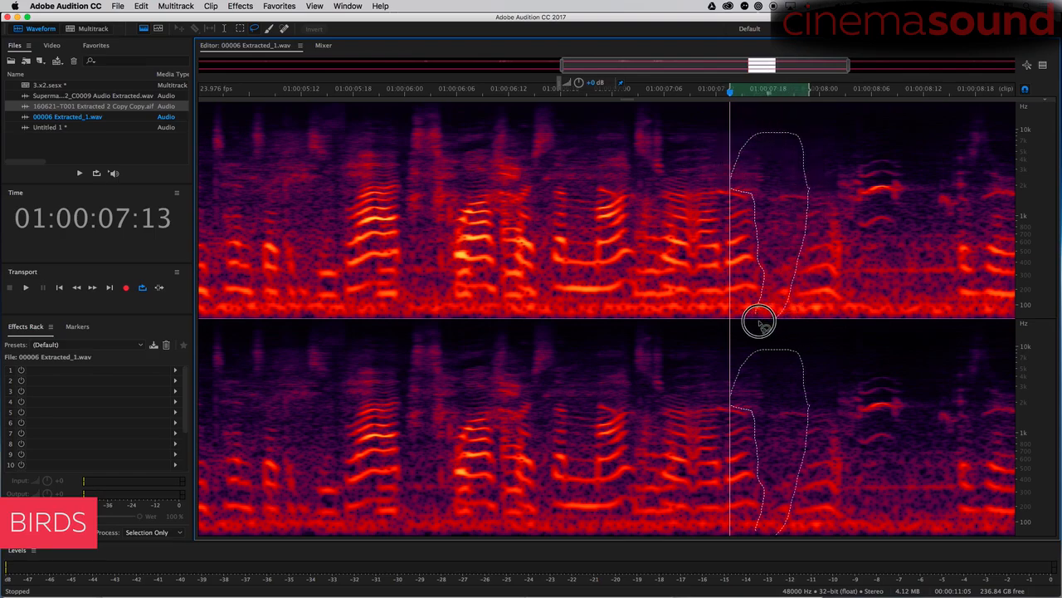
{"action": "left_click_drag", "start_coordinate": [760, 324], "coordinate": [763, 329]}
{"action": "key", "text": "space"}
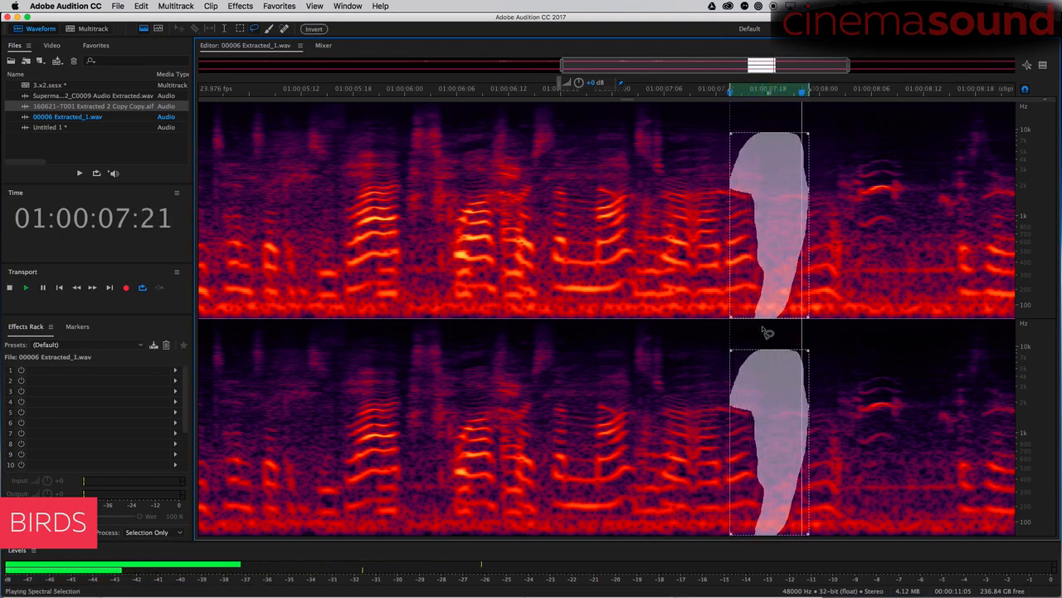
{"action": "key", "text": "space"}
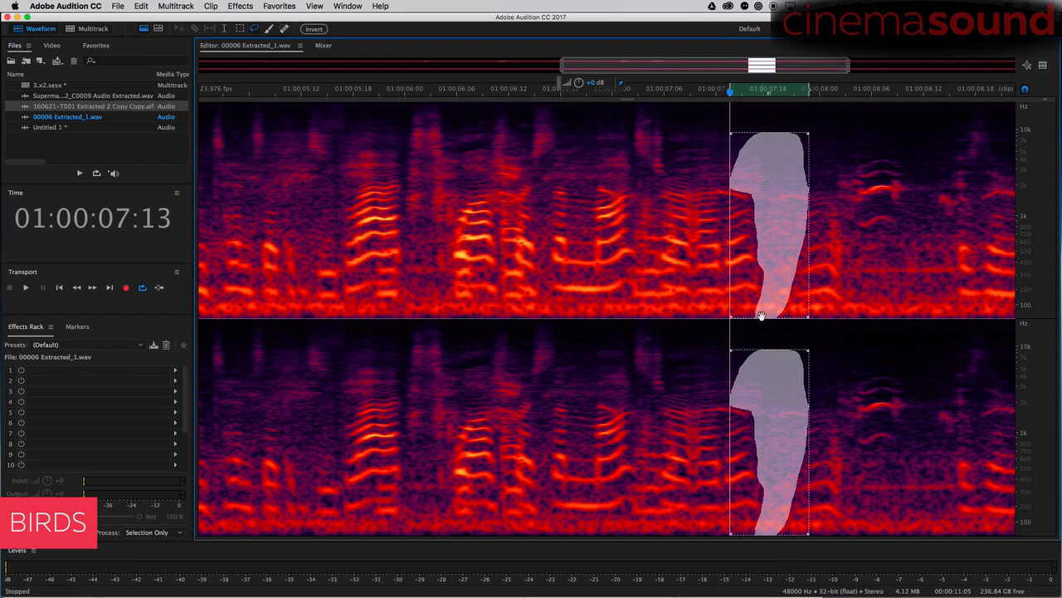
{"action": "key", "text": "super+shift+v"}
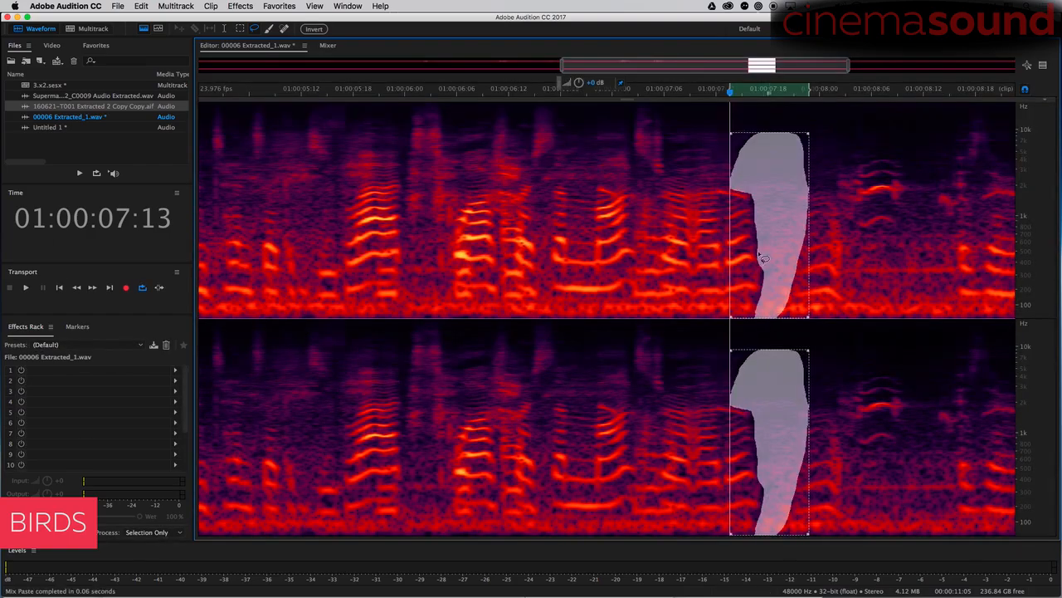
Clear the selection and play from 01:00:06:15 through the patched area to check the result
{"action": "left_click", "coordinate": [716, 226]}
{"action": "left_click", "coordinate": [561, 153]}
{"action": "key", "text": "space"}
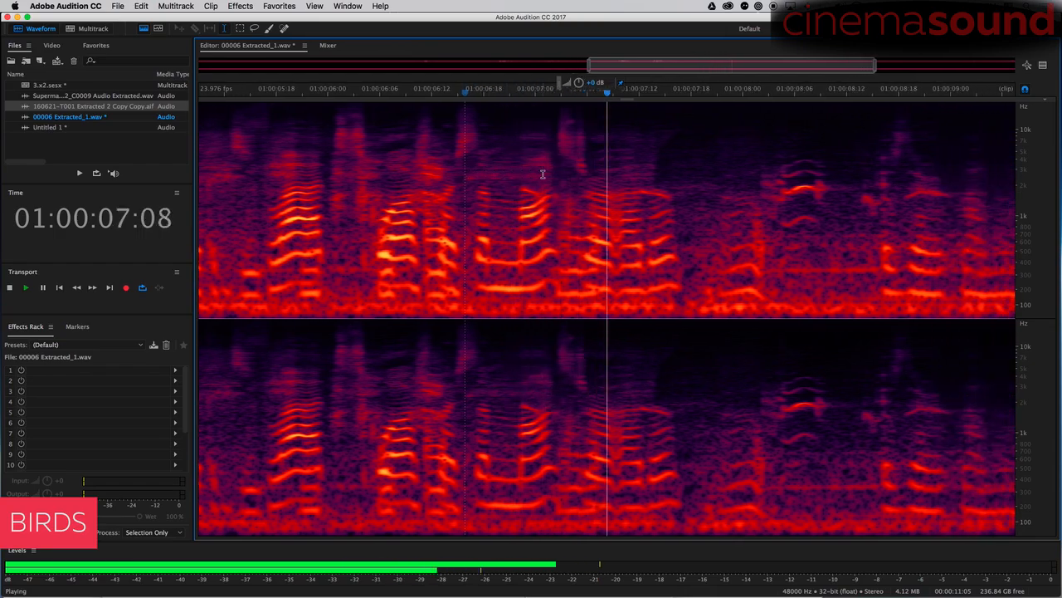
{"action": "key", "text": "space"}
{"action": "key", "text": "space"}
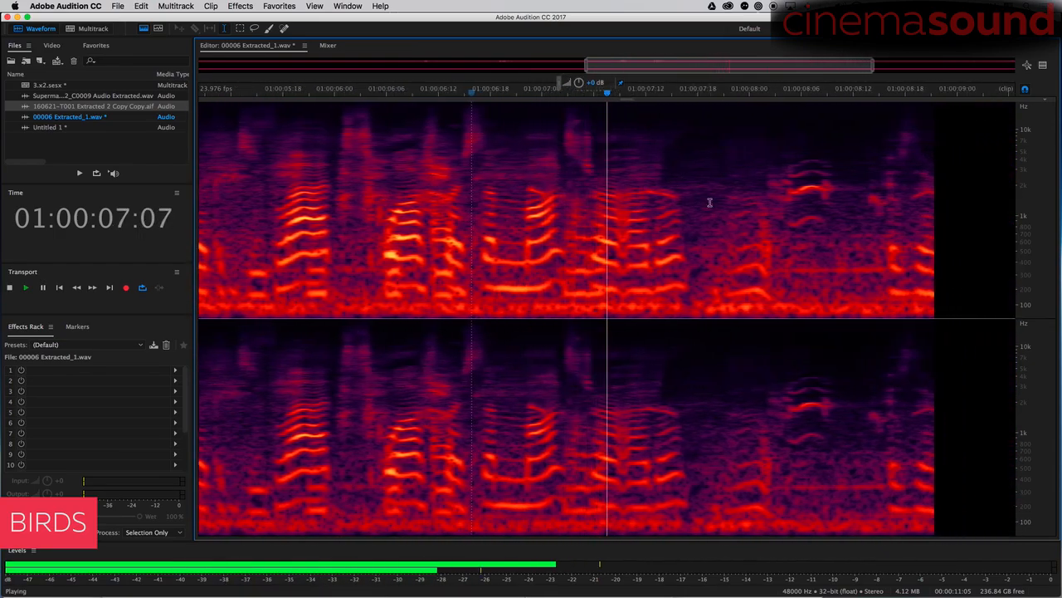
{"action": "key", "text": "space"}
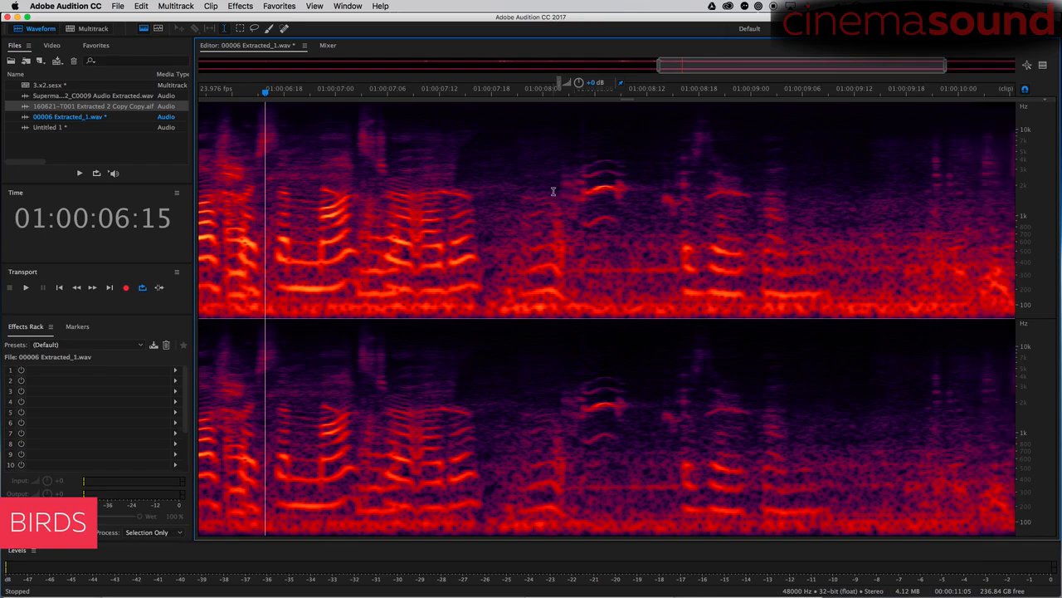
Lasso the bird harmonics from 01:00:08:00 to about 01:00:08:14, mix paste the copied background over them, and play back the patch
{"action": "mouse_move", "coordinate": [552, 179]}
{"action": "left_mouse_down"}
{"action": "mouse_move", "coordinate": [571, 237]}
{"action": "mouse_move", "coordinate": [574, 316]}
{"action": "mouse_move", "coordinate": [661, 312]}
{"action": "mouse_move", "coordinate": [655, 210]}
{"action": "mouse_move", "coordinate": [594, 127]}
{"action": "mouse_move", "coordinate": [550, 132]}
{"action": "mouse_move", "coordinate": [551, 175]}
{"action": "left_mouse_up"}
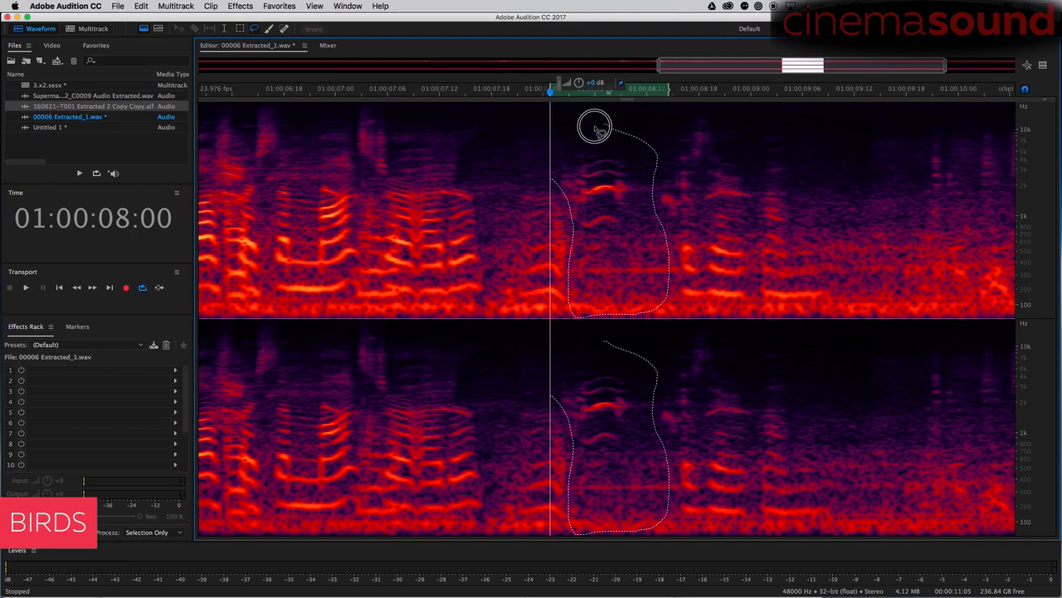
{"action": "key", "text": "space"}
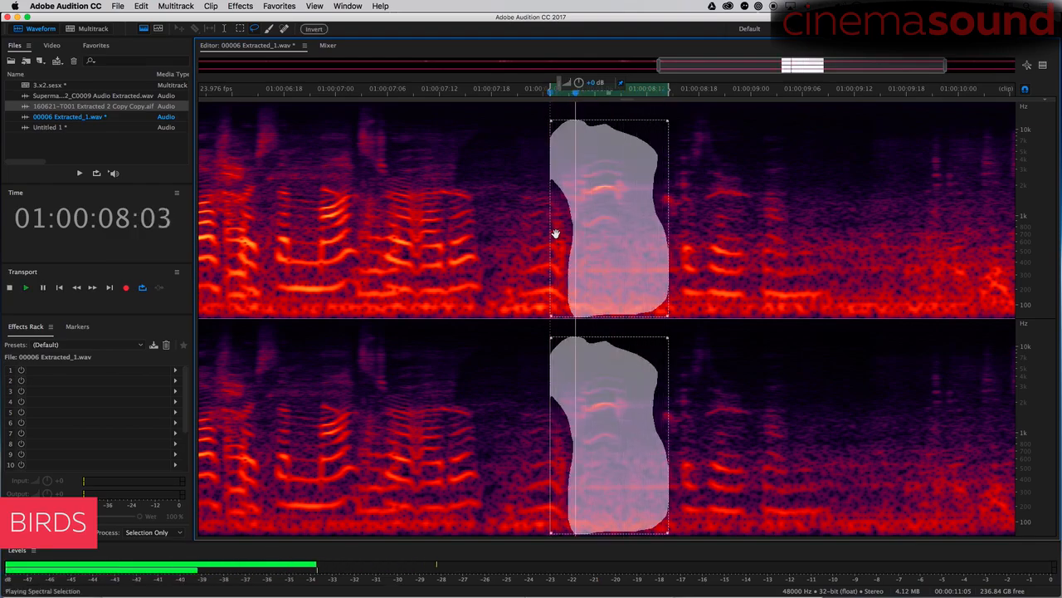
{"action": "key", "text": "space"}
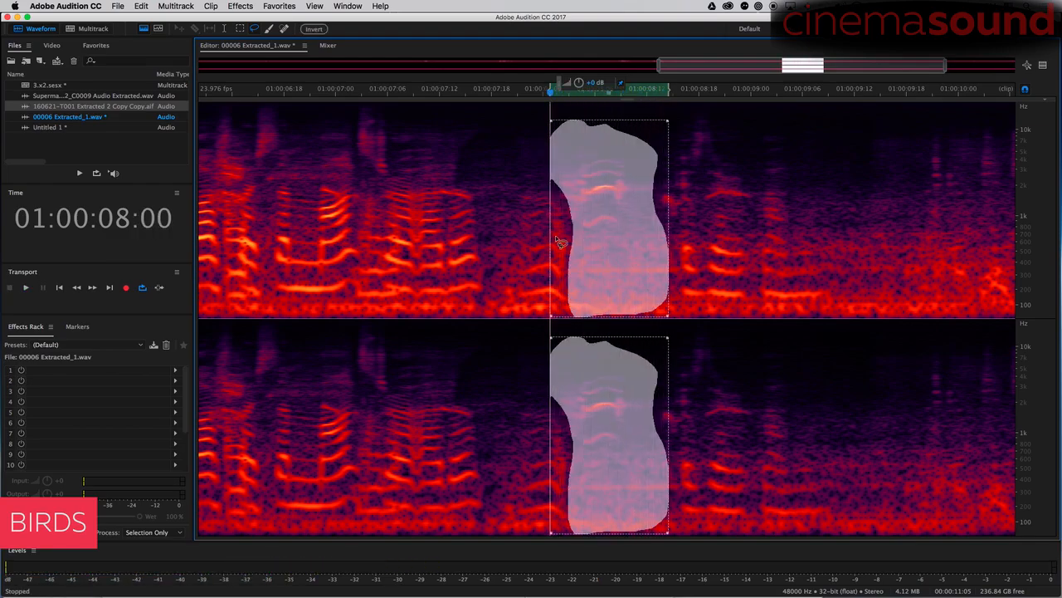
{"action": "key", "text": "super+shift+v"}
{"action": "left_click", "coordinate": [489, 146]}
{"action": "key", "text": "space"}
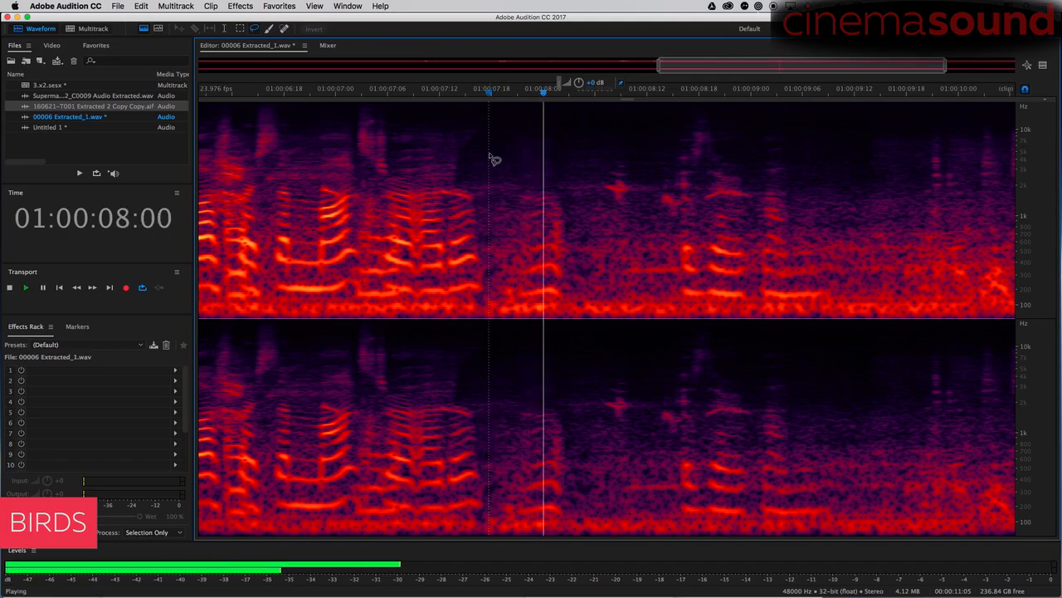
{"action": "key", "text": "space"}
Lasso the remaining bird trace starting at 01:00:08:06 and mix paste the copied background over it
{"action": "mouse_move", "coordinate": [529, 130]}
{"action": "left_mouse_down"}
{"action": "mouse_move", "coordinate": [503, 230]}
{"action": "mouse_move", "coordinate": [562, 310]}
{"action": "mouse_move", "coordinate": [581, 269]}
{"action": "mouse_move", "coordinate": [580, 231]}
{"action": "mouse_move", "coordinate": [551, 131]}
{"action": "mouse_move", "coordinate": [533, 131]}
{"action": "left_mouse_up"}
{"action": "key", "text": "super+shift+v"}
{"action": "left_click", "coordinate": [425, 168]}
Play repeatedly from 01:00:07:16 to judge the patch, and undo the last mix paste at 01:00:08:06
{"action": "key", "text": "space"}
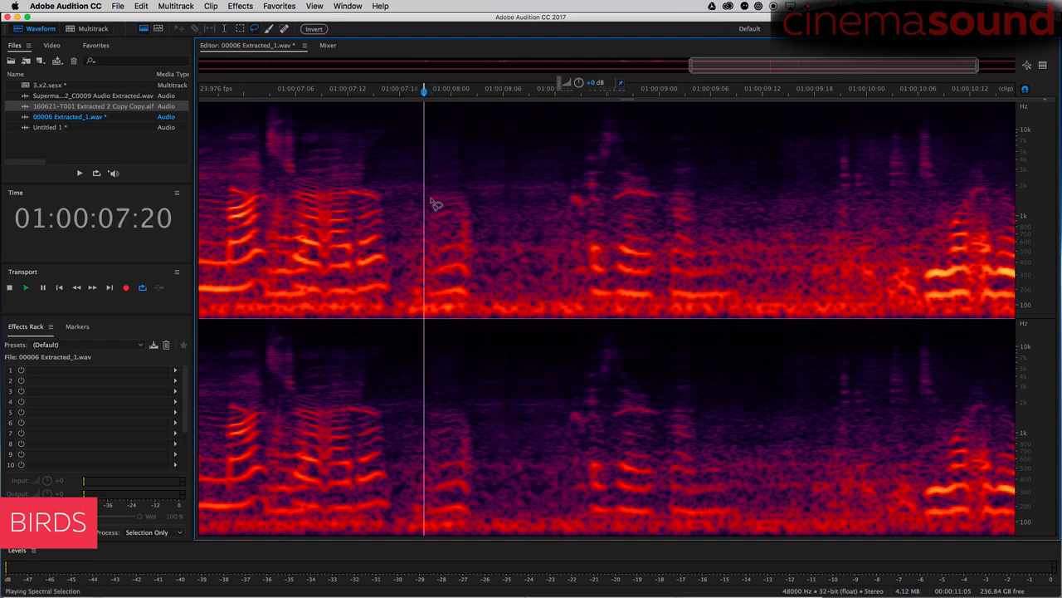
{"action": "left_click", "coordinate": [389, 174]}
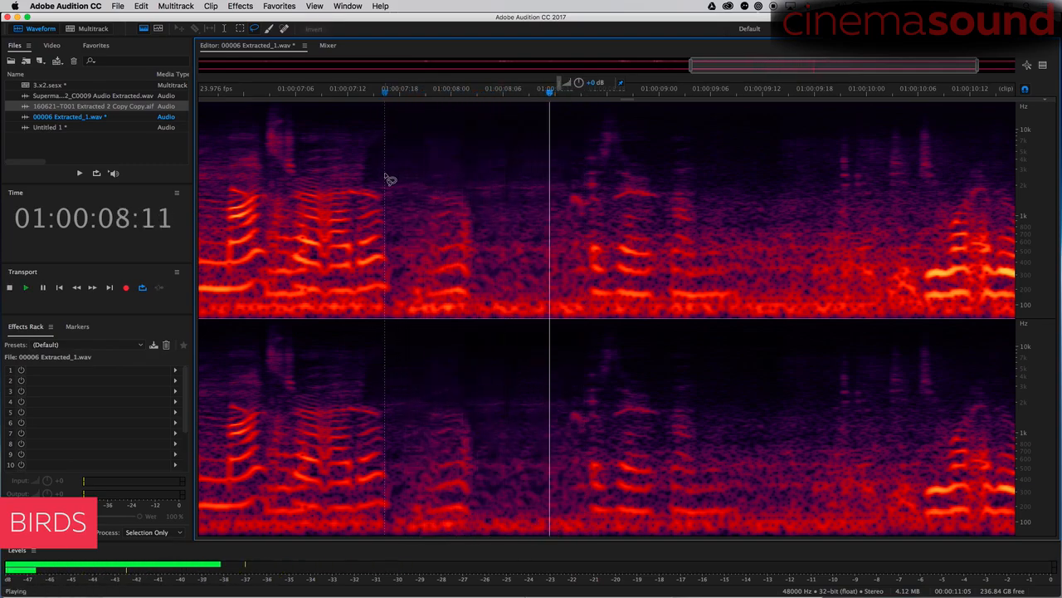
{"action": "key", "text": "space"}
{"action": "key", "text": "space"}
{"action": "key", "text": "space"}
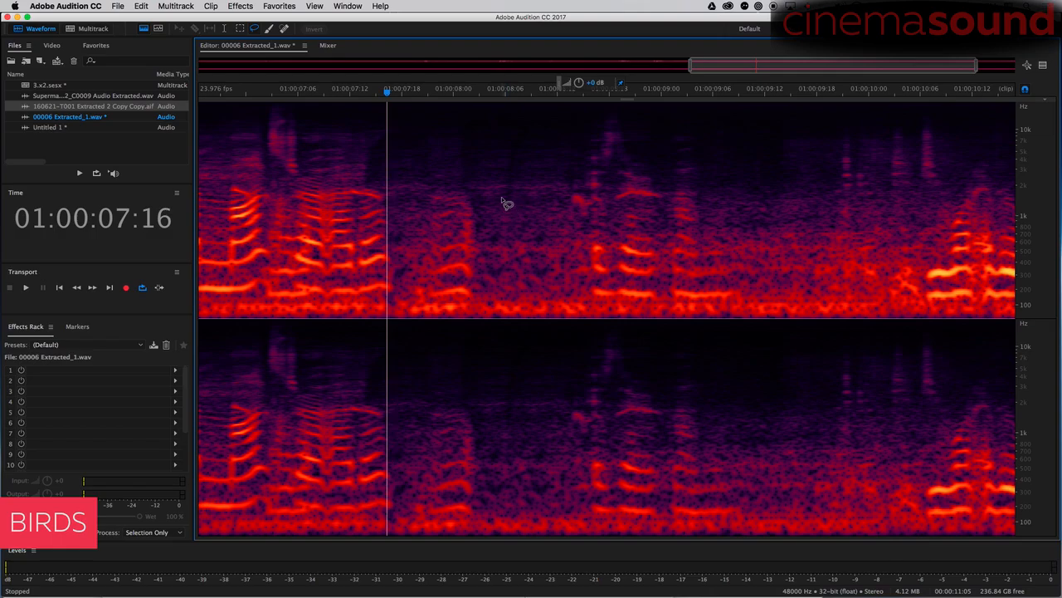
{"action": "key", "text": "space"}
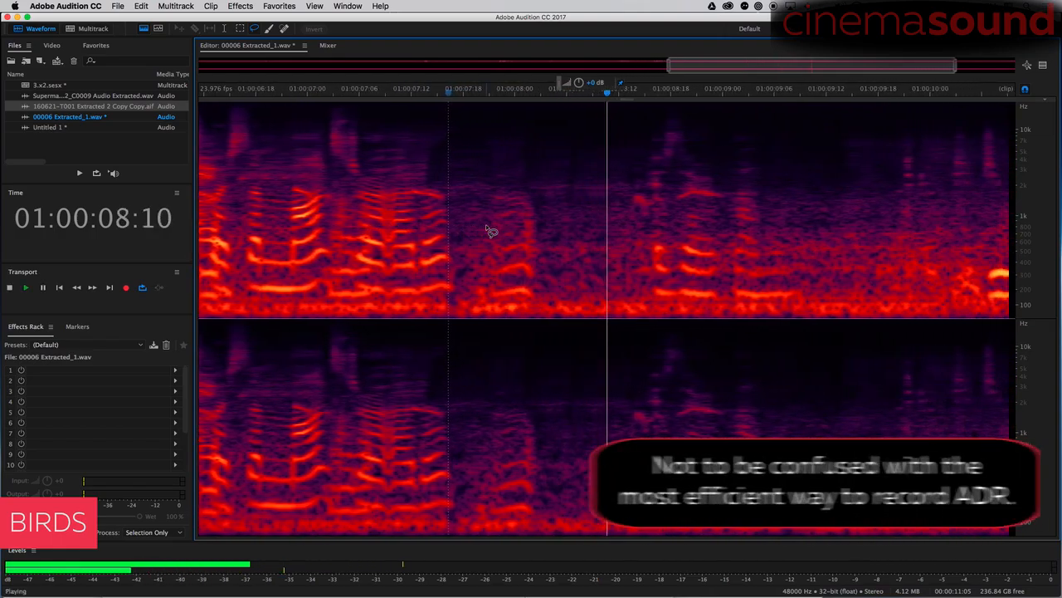
{"action": "key", "text": "space"}
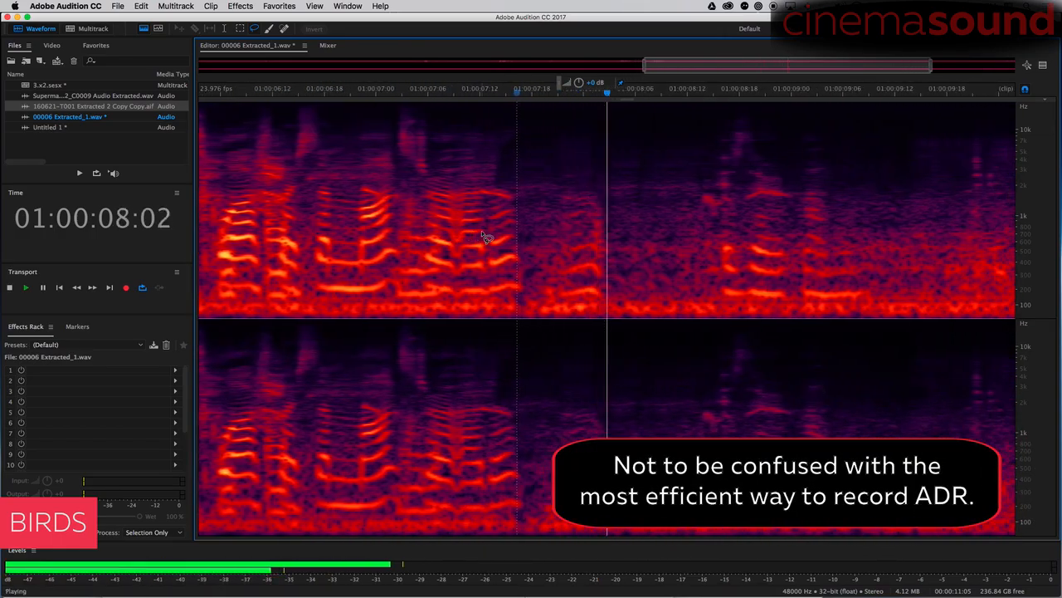
{"action": "key", "text": "space"}
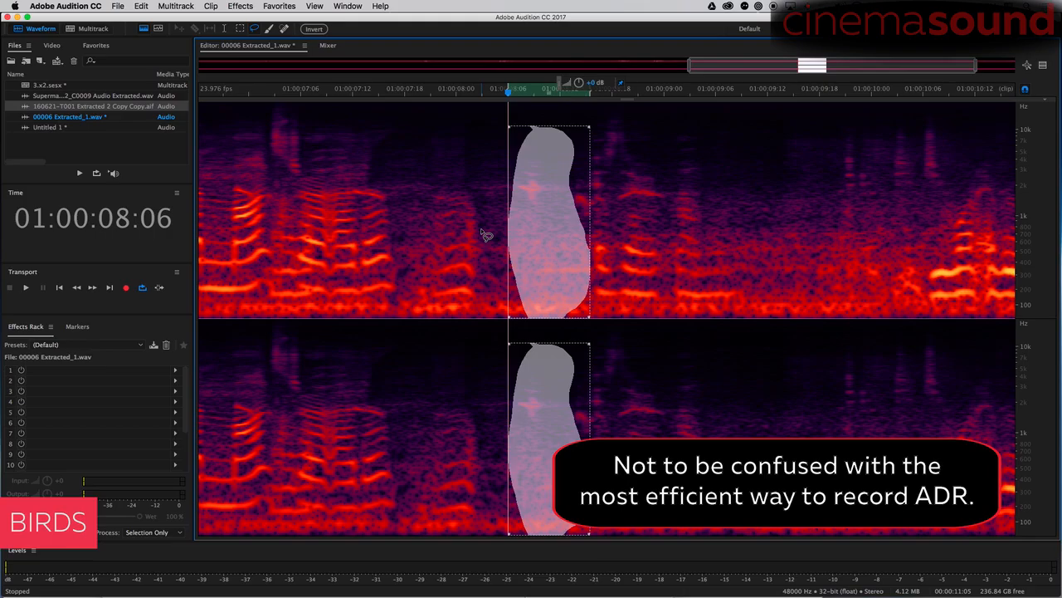
Zoom out, clear the selection, and play from 01:00:07:02 to listen to the area around 01:00:08:06
{"action": "scroll", "coordinate": [483, 229], "scroll_direction": "down", "scroll_amount": 5}
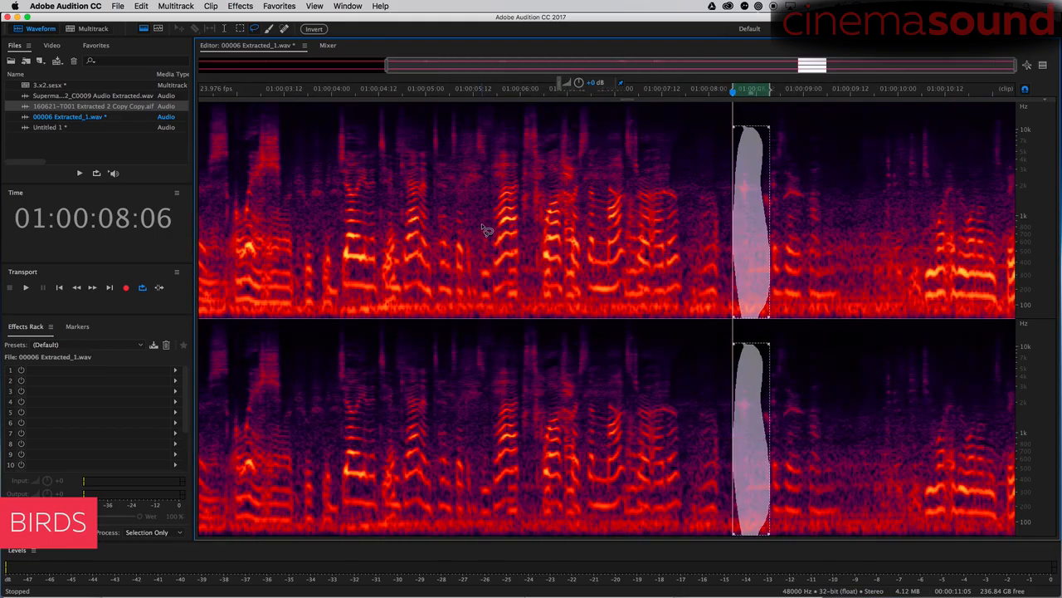
{"action": "left_click", "coordinate": [699, 158]}
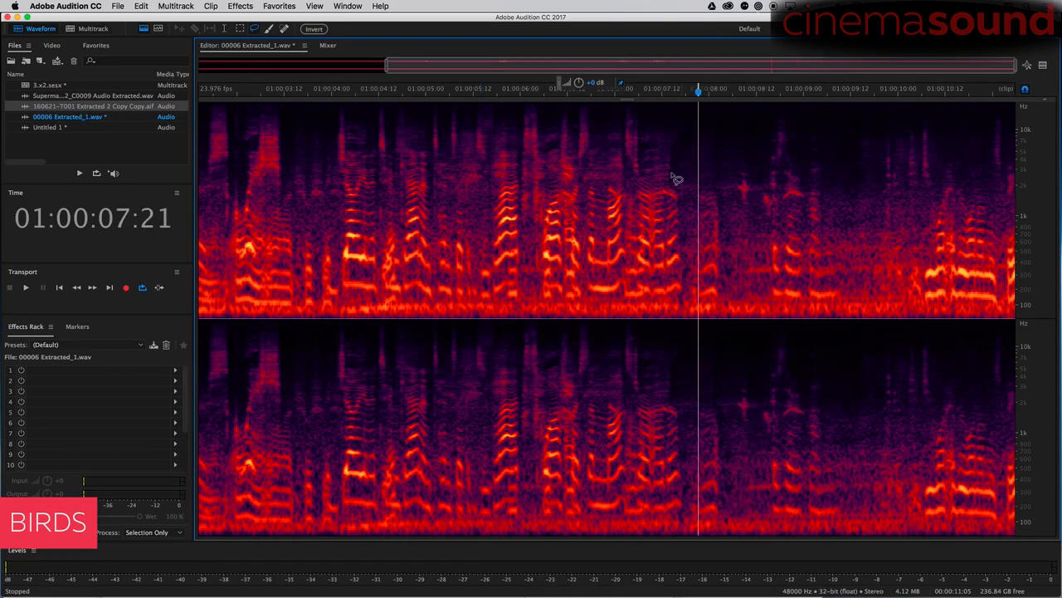
{"action": "left_click", "coordinate": [624, 176]}
{"action": "key", "text": "space"}
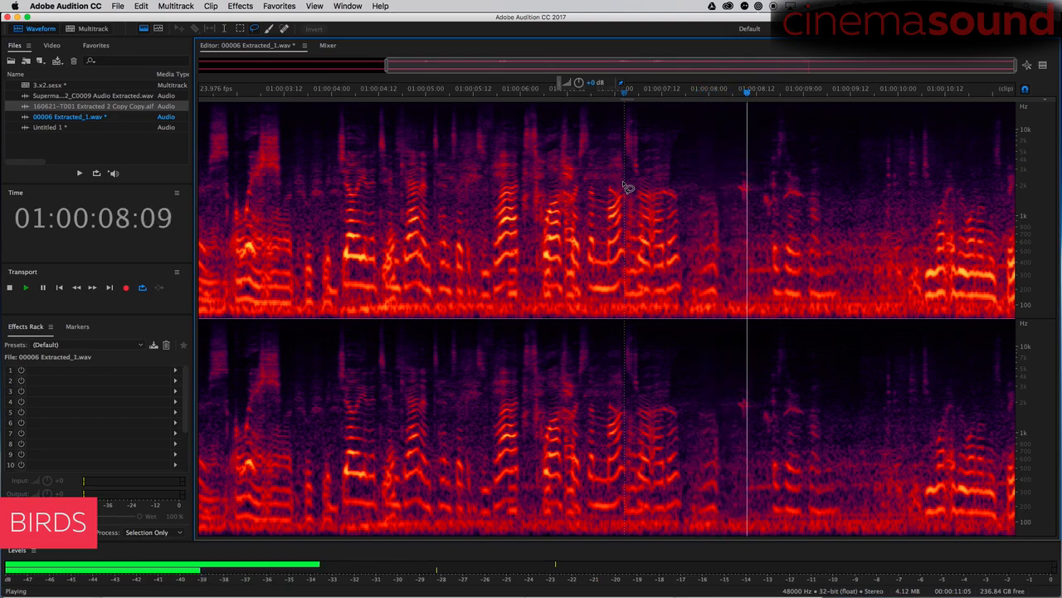
{"action": "key", "text": "space"}
{"action": "key", "text": "space"}
{"action": "key", "text": "space"}
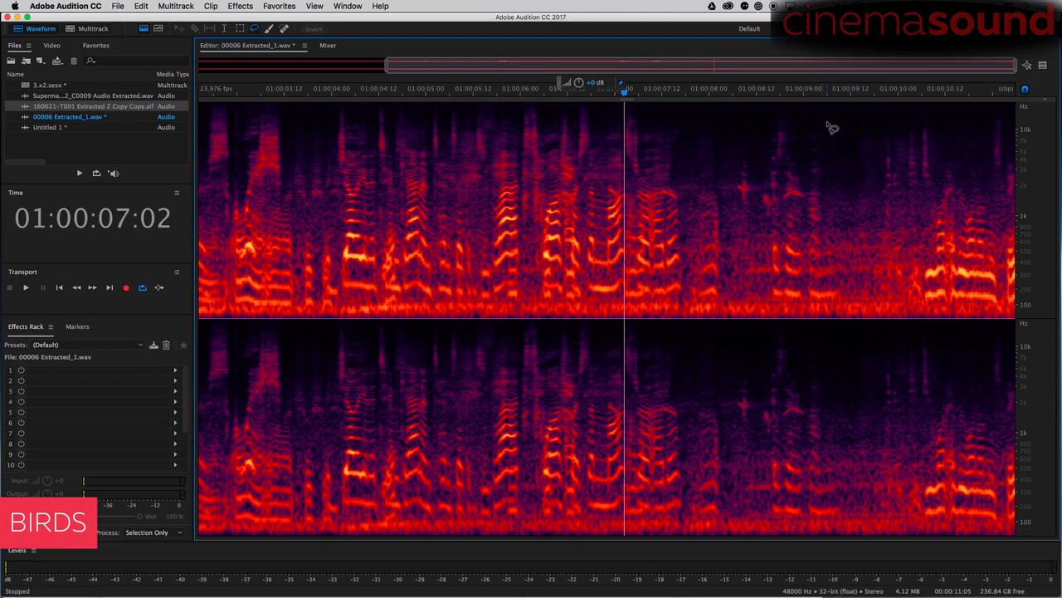
Marquee-select the quiet background from 01:00:09:06 to about 01:00:09:19, from about 600 Hz to above 10 kHz, and copy it
{"action": "left_click_drag", "start_coordinate": [826, 123], "coordinate": [843, 243]}
{"action": "left_click", "coordinate": [855, 224]}
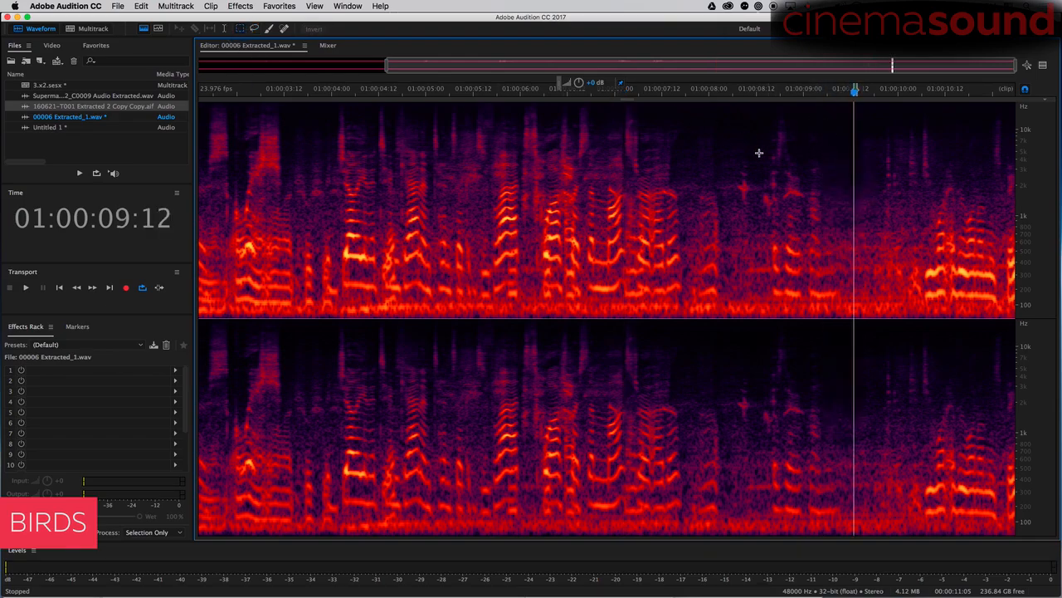
{"action": "left_click_drag", "start_coordinate": [829, 118], "coordinate": [878, 247]}
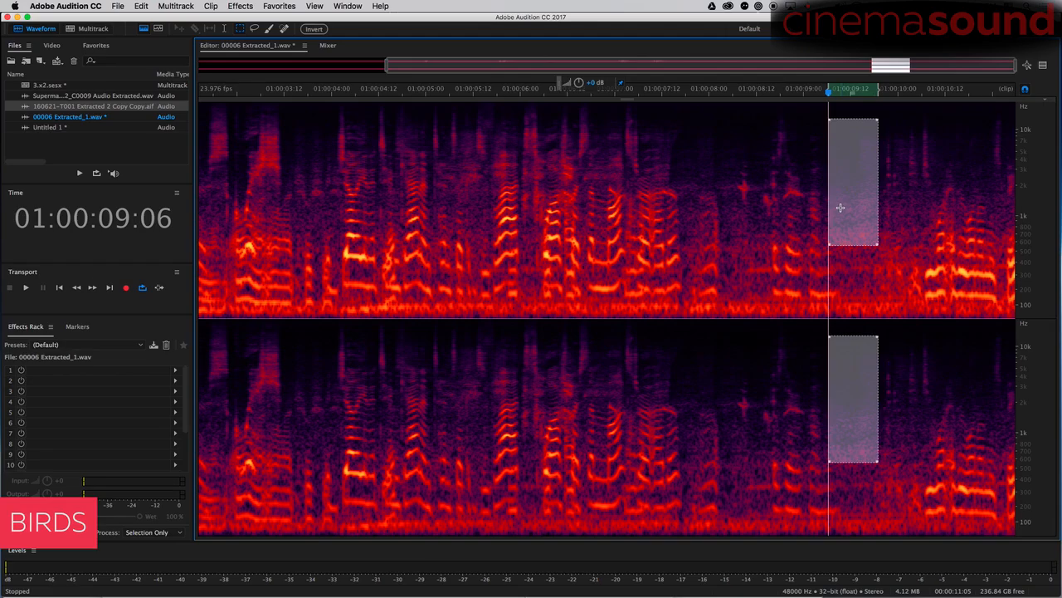
Marquee the quiet area above about 2 kHz at 01:00:07:18, clear the selection, and play from about 01:00:07:09
{"action": "left_click_drag", "start_coordinate": [692, 123], "coordinate": [684, 169]}
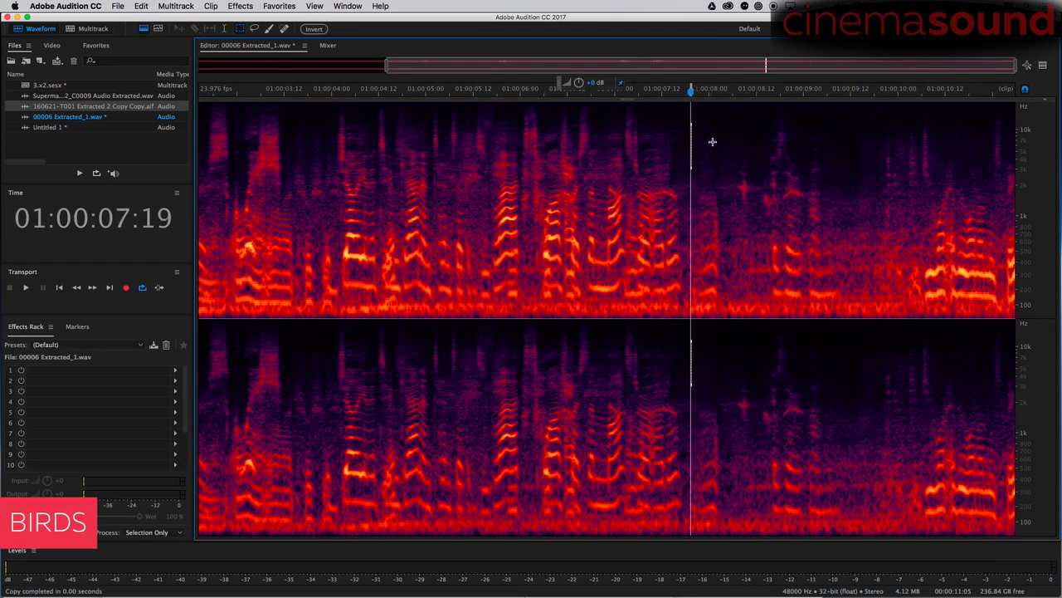
{"action": "left_click_drag", "start_coordinate": [688, 128], "coordinate": [724, 187]}
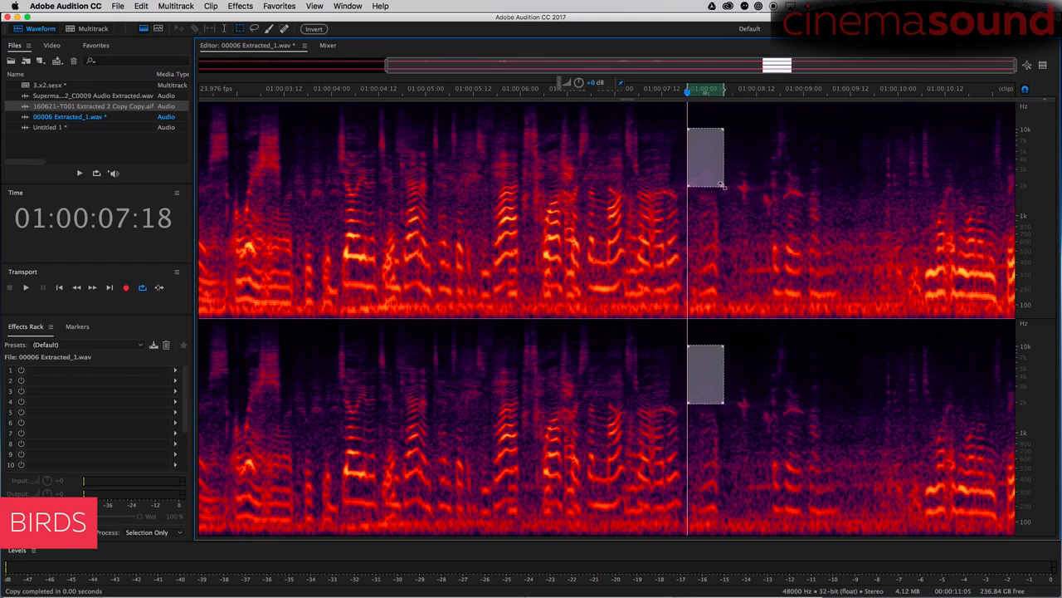
{"action": "left_click", "coordinate": [656, 140]}
{"action": "key", "text": "space"}
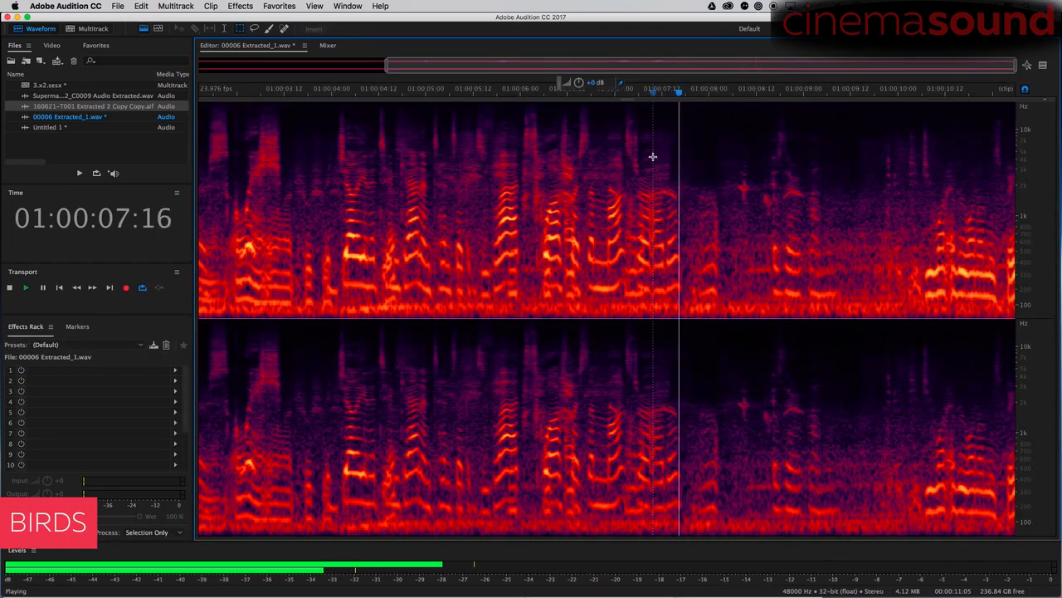
{"action": "key", "text": "space"}
Try to mix paste the copied background over a lasso selection around the bird trace starting at 01:00:08:00
{"action": "left_click_drag", "start_coordinate": [715, 137], "coordinate": [734, 230]}
{"action": "mouse_move", "coordinate": [693, 195]}
{"action": "left_mouse_down"}
{"action": "mouse_move", "coordinate": [710, 185]}
{"action": "mouse_move", "coordinate": [719, 196]}
{"action": "mouse_move", "coordinate": [725, 275]}
{"action": "mouse_move", "coordinate": [746, 280]}
{"action": "left_mouse_up"}
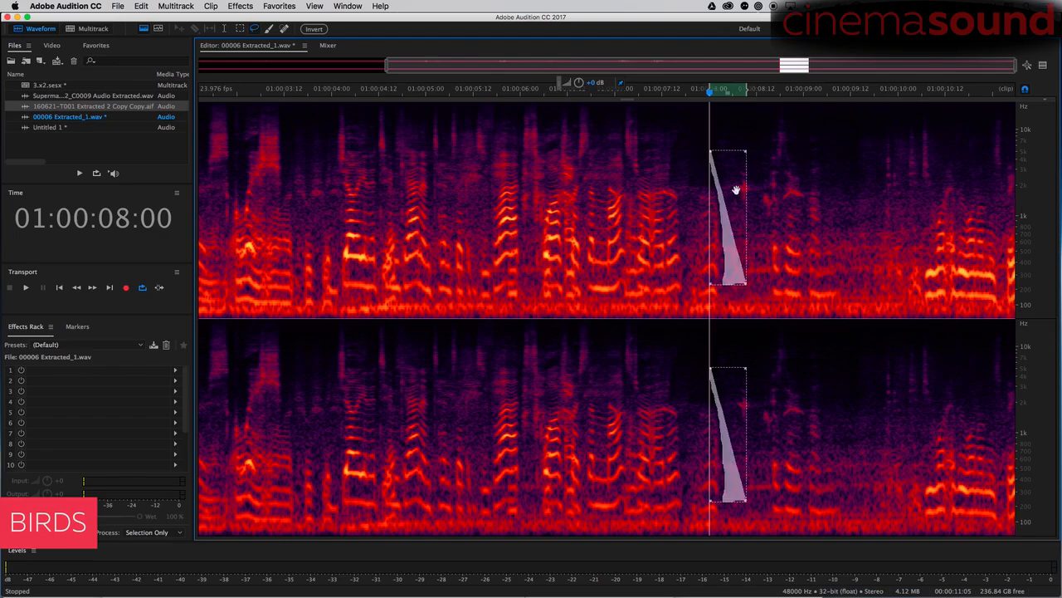
{"action": "left_click", "coordinate": [698, 172]}
{"action": "mouse_move", "coordinate": [715, 146]}
{"action": "left_mouse_down"}
{"action": "mouse_move", "coordinate": [723, 230]}
{"action": "mouse_move", "coordinate": [763, 235]}
{"action": "mouse_move", "coordinate": [749, 121]}
{"action": "mouse_move", "coordinate": [723, 109]}
{"action": "mouse_move", "coordinate": [713, 116]}
{"action": "left_mouse_up"}
{"action": "key", "text": "super+u"}
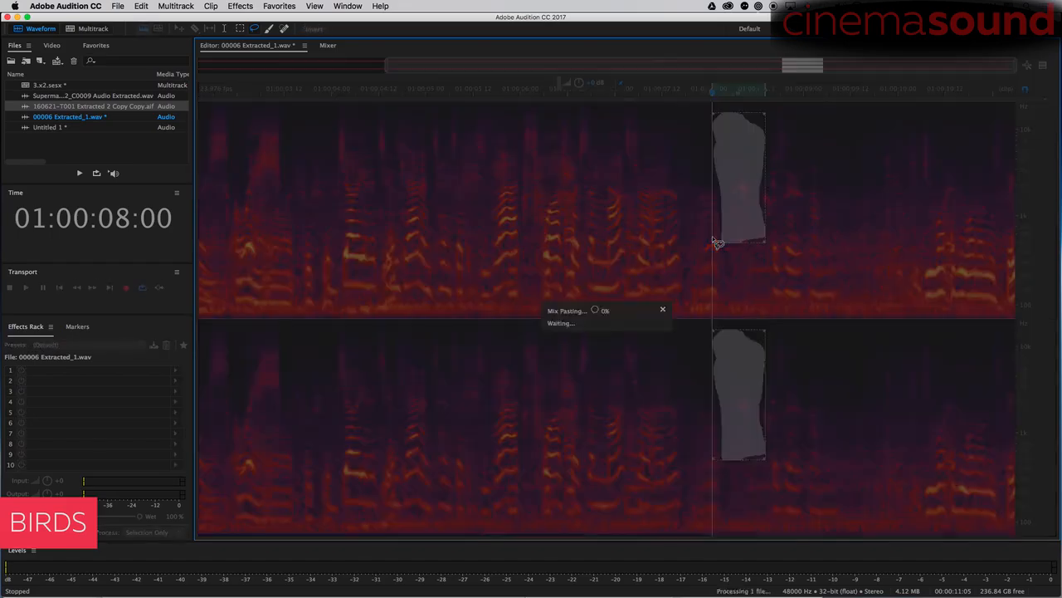
{"action": "left_click", "coordinate": [644, 158]}
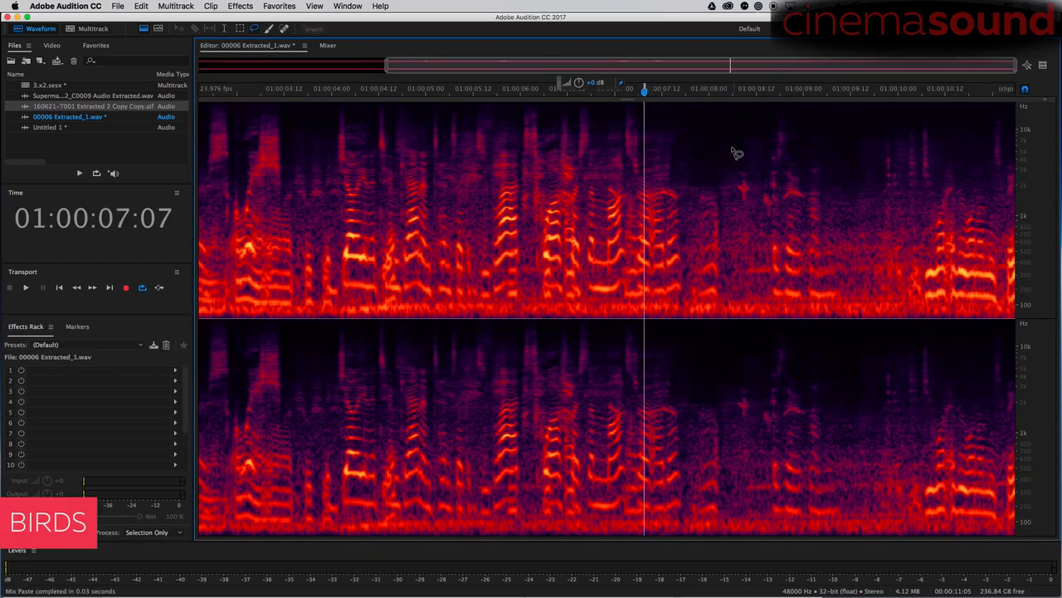
Lasso the bird trace from 01:00:08:02 to about 01:00:08:12, mix paste the copied background over it, and play from 01:00:07:00
{"action": "mouse_move", "coordinate": [736, 152]}
{"action": "left_mouse_down"}
{"action": "mouse_move", "coordinate": [736, 240]}
{"action": "mouse_move", "coordinate": [749, 136]}
{"action": "mouse_move", "coordinate": [719, 231]}
{"action": "left_mouse_up"}
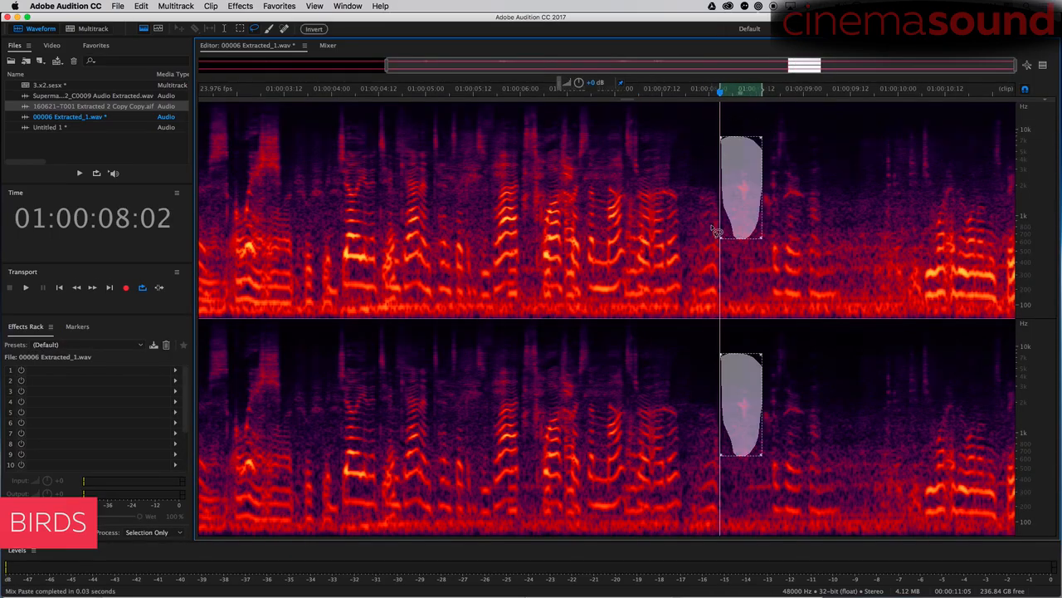
{"action": "key", "text": "super+u"}
{"action": "left_click", "coordinate": [672, 162]}
{"action": "left_click", "coordinate": [619, 166]}
{"action": "key", "text": "space"}
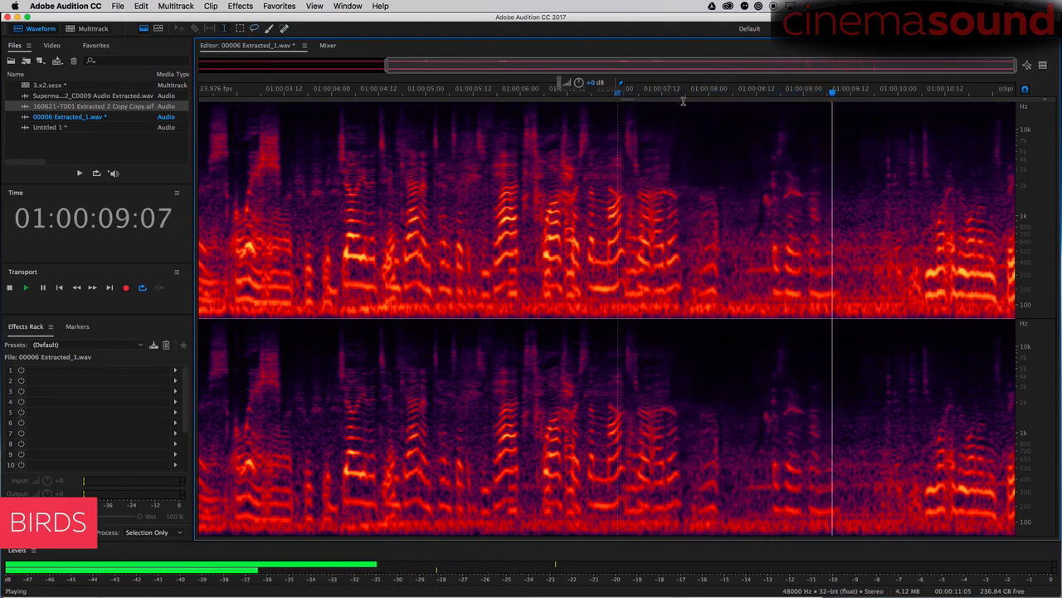
{"action": "key", "text": "space"}
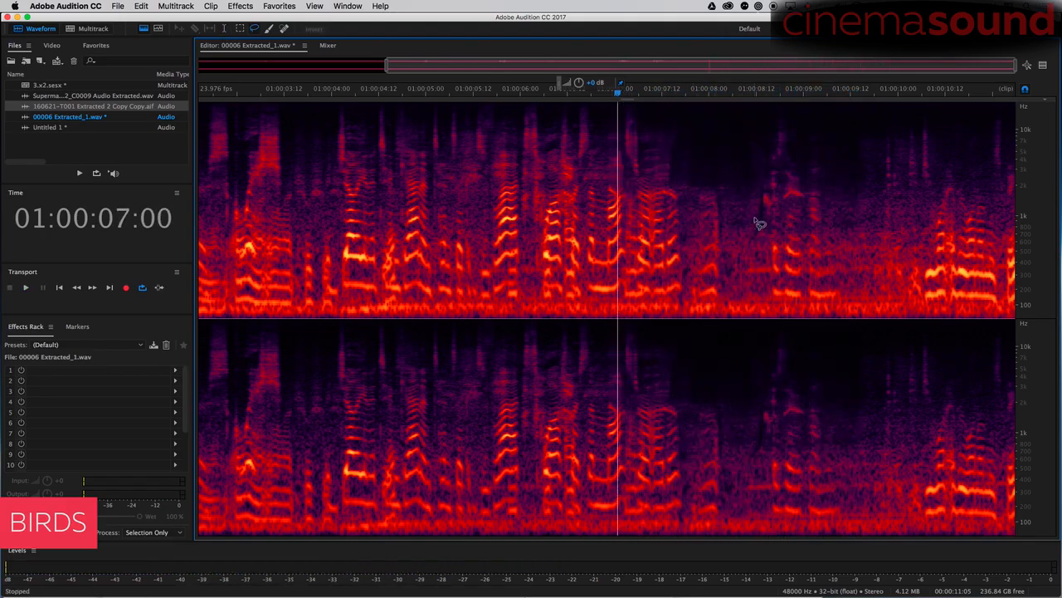
Lasso and audition the small trace from 01:00:08:08 to about 01:00:08:15, and mix paste the copied background over it
{"action": "left_click_drag", "start_coordinate": [748, 243], "coordinate": [770, 214]}
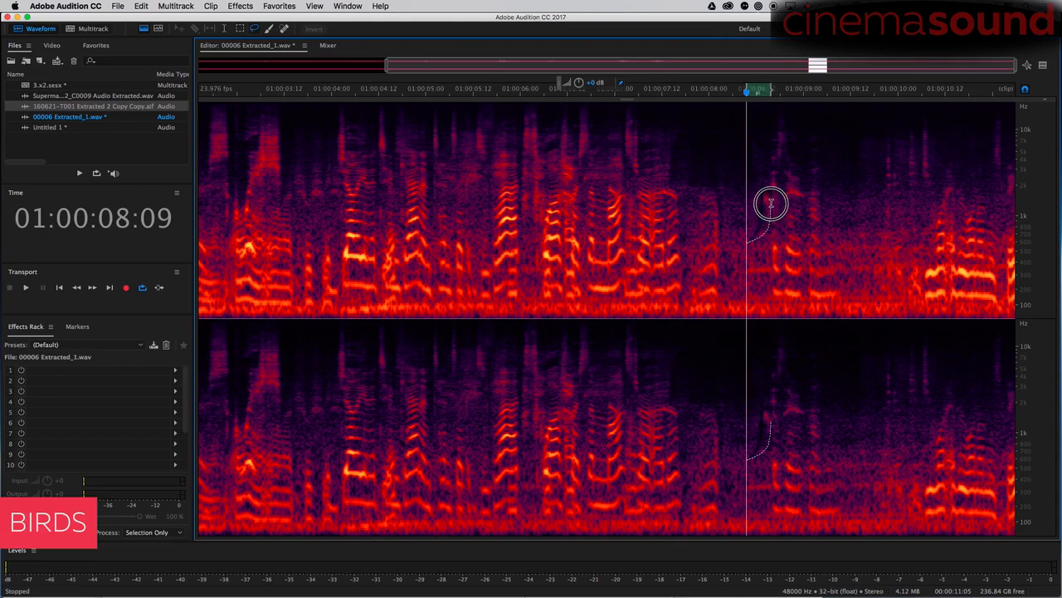
{"action": "left_click_drag", "start_coordinate": [755, 179], "coordinate": [745, 214]}
{"action": "key", "text": "space"}
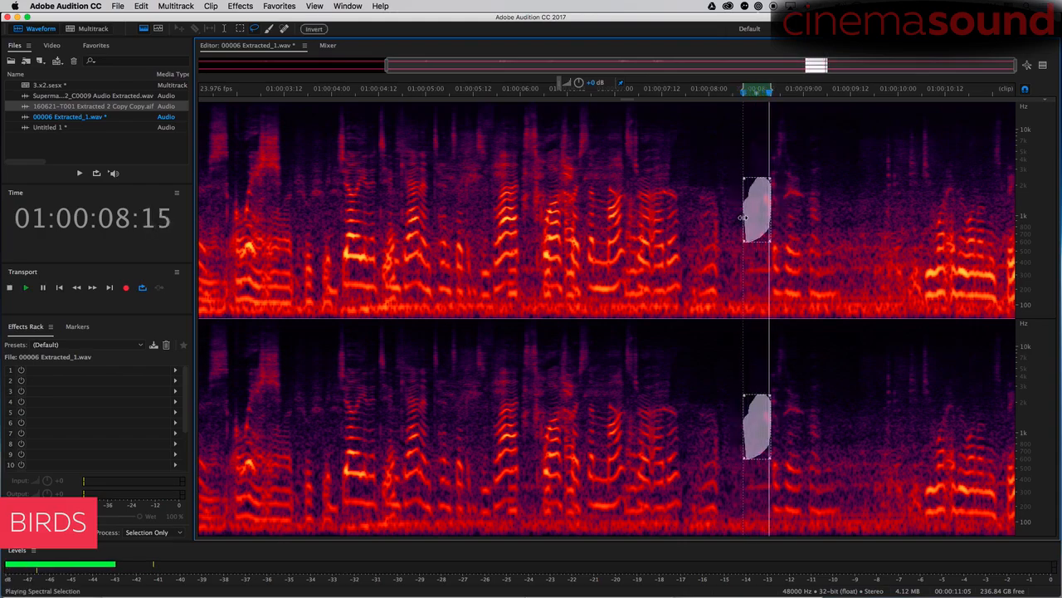
{"action": "key", "text": "super+shift+v"}
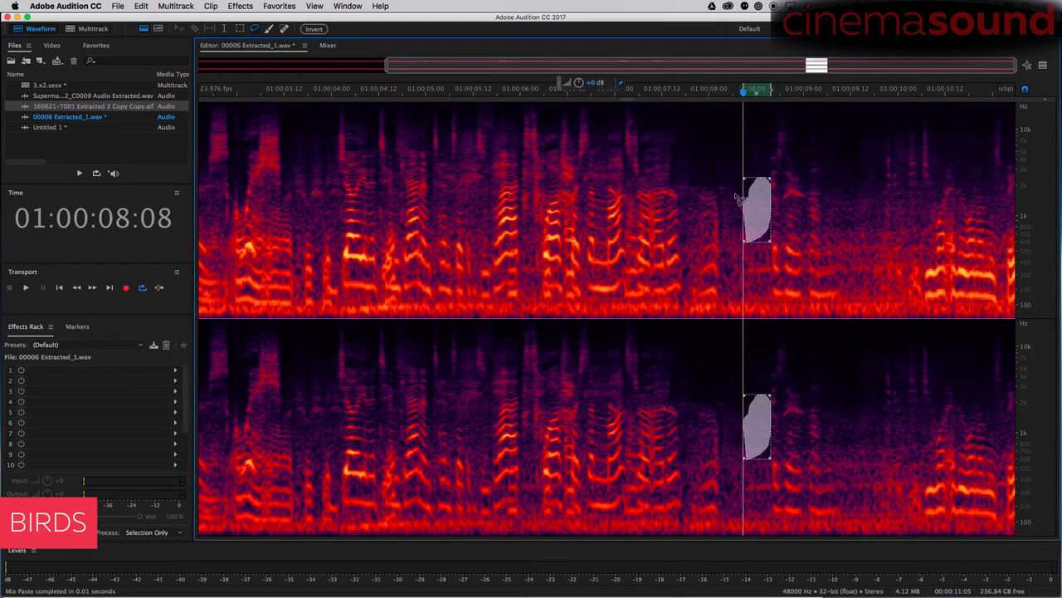
Play the repaired bird passage from about 01:00:07:00 several times, and play it again from 01:00:05:19
{"action": "left_click", "coordinate": [666, 156]}
{"action": "key", "text": "space"}
{"action": "key", "text": "space"}
{"action": "left_click", "coordinate": [618, 165]}
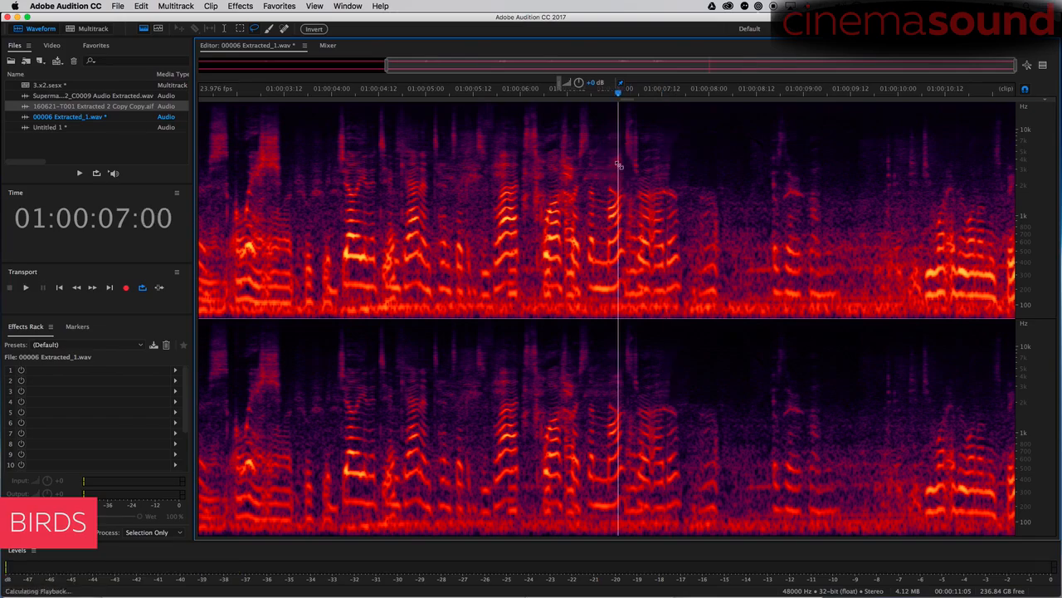
{"action": "key", "text": "space"}
{"action": "key", "text": "space"}
{"action": "left_click", "coordinate": [615, 185]}
{"action": "key", "text": "space"}
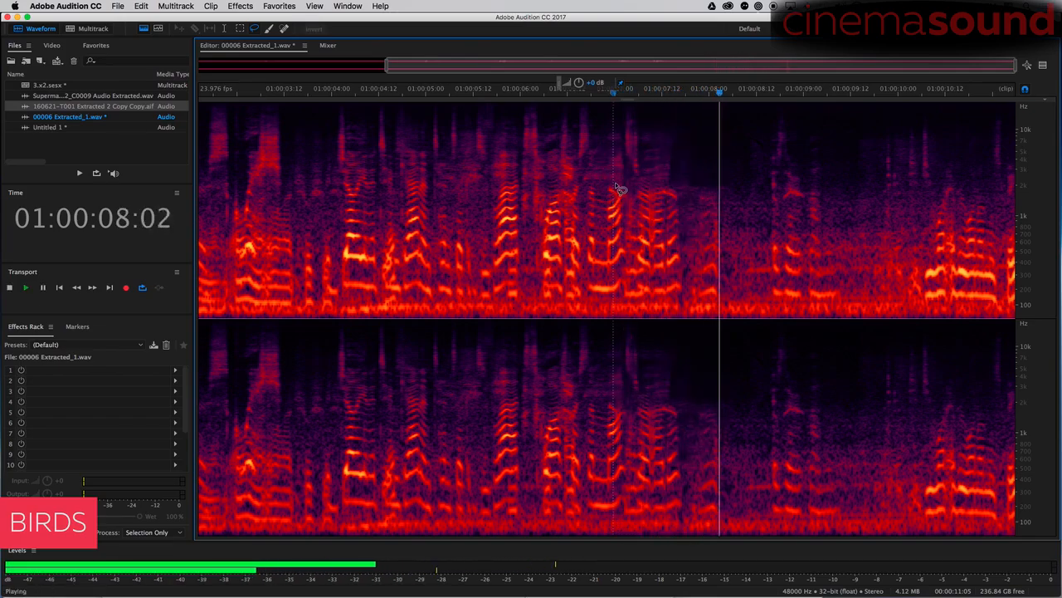
{"action": "key", "text": "space"}
{"action": "key", "text": "space"}
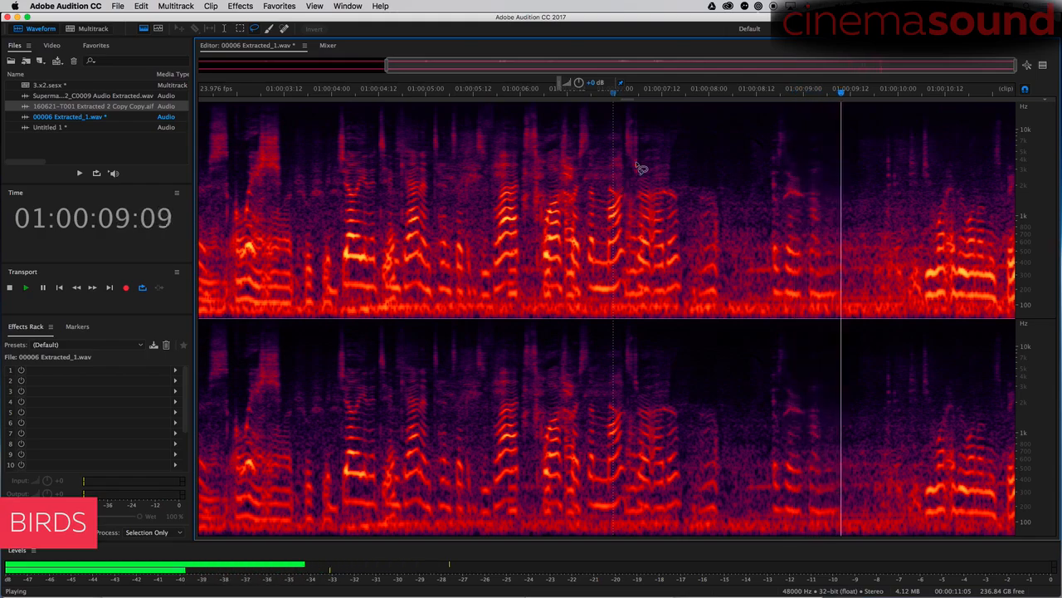
{"action": "key", "text": "space"}
{"action": "left_click", "coordinate": [501, 175]}
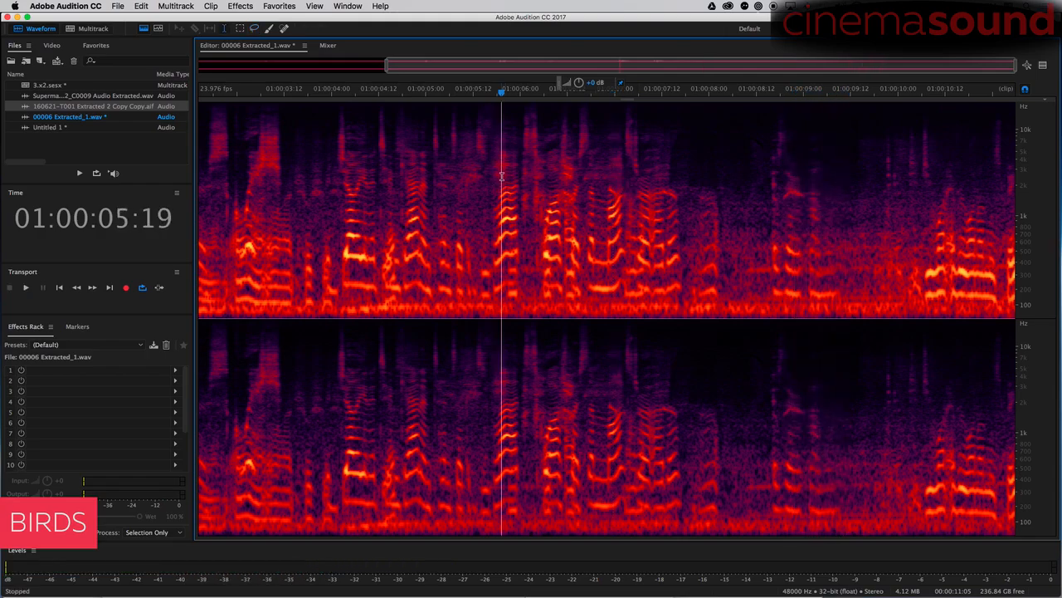
{"action": "key", "text": "space"}
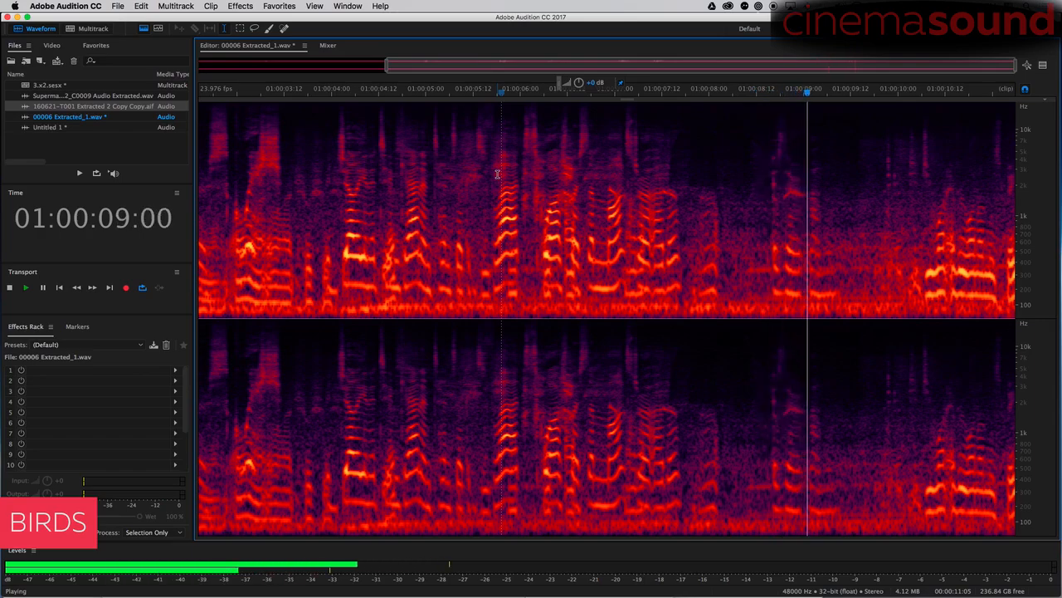
{"action": "key", "text": "space"}
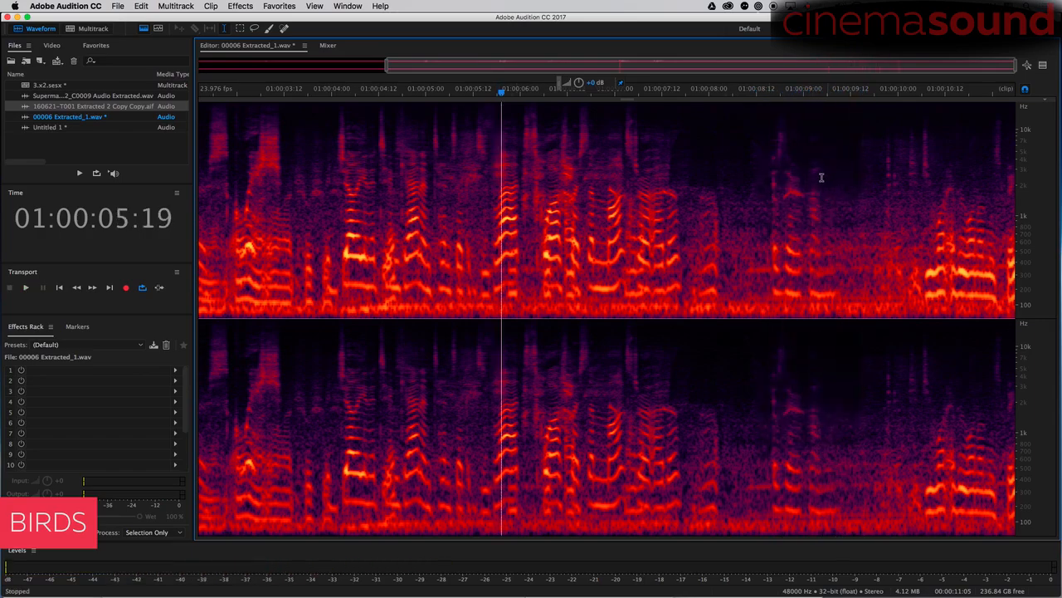
Audition the remaining sound around the curved trace near 2 kHz, playing from 01:00:08:17 and from 01:00:08:05
{"action": "left_click", "coordinate": [780, 195]}
{"action": "scroll", "coordinate": [784, 193], "scroll_direction": "up", "scroll_amount": 2}
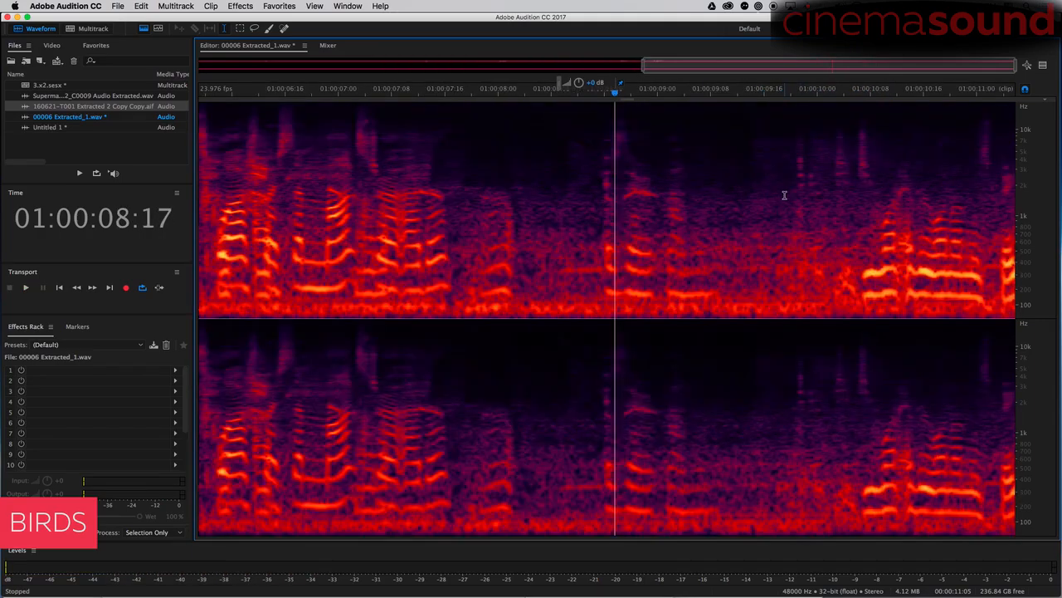
{"action": "key", "text": "space"}
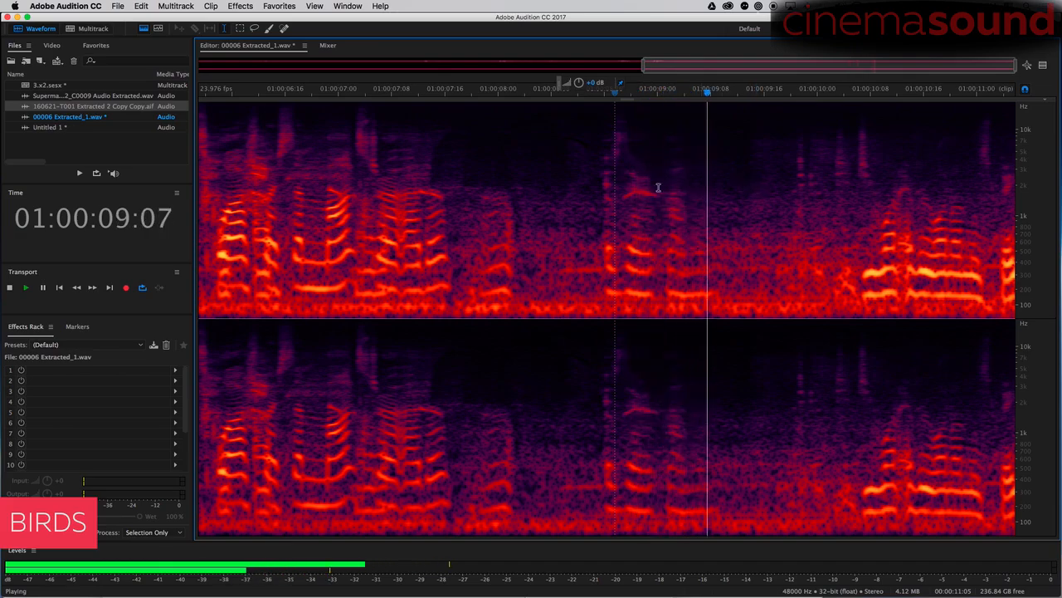
{"action": "key", "text": "space"}
{"action": "left_click", "coordinate": [537, 166]}
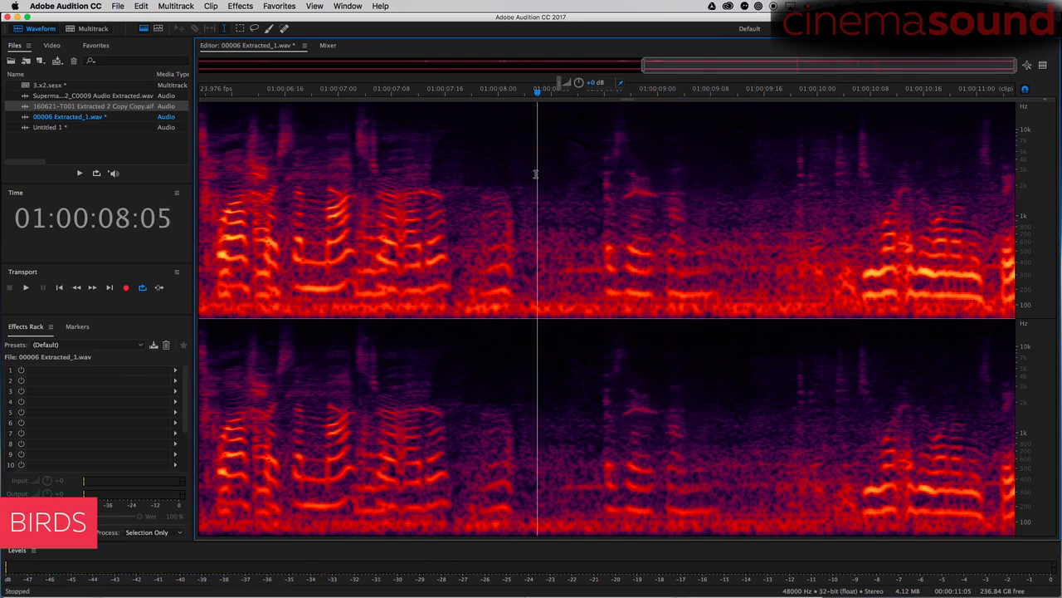
{"action": "key", "text": "space"}
{"action": "key", "text": "space"}
Lasso and audition the curved trace near 2 kHz from 01:00:08:18 to about 01:00:09:00, lower its level, and play from 01:00:08:01
{"action": "left_click", "coordinate": [627, 197]}
{"action": "mouse_move", "coordinate": [642, 195]}
{"action": "left_mouse_down"}
{"action": "mouse_move", "coordinate": [658, 199]}
{"action": "mouse_move", "coordinate": [622, 198]}
{"action": "left_mouse_up"}
{"action": "key", "text": "space"}
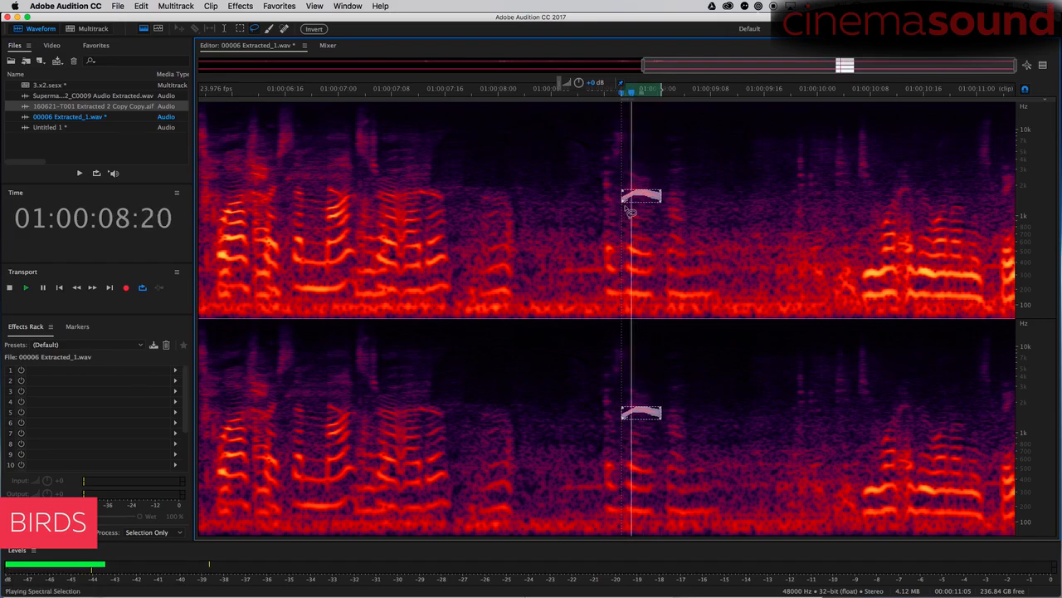
{"action": "key", "text": "space"}
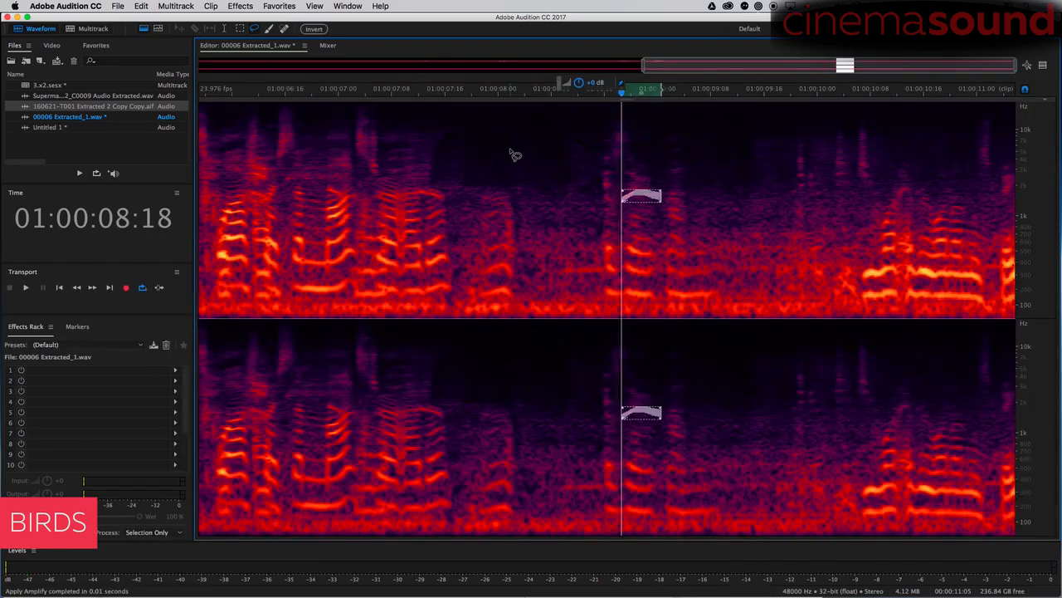
{"action": "left_click", "coordinate": [509, 154]}
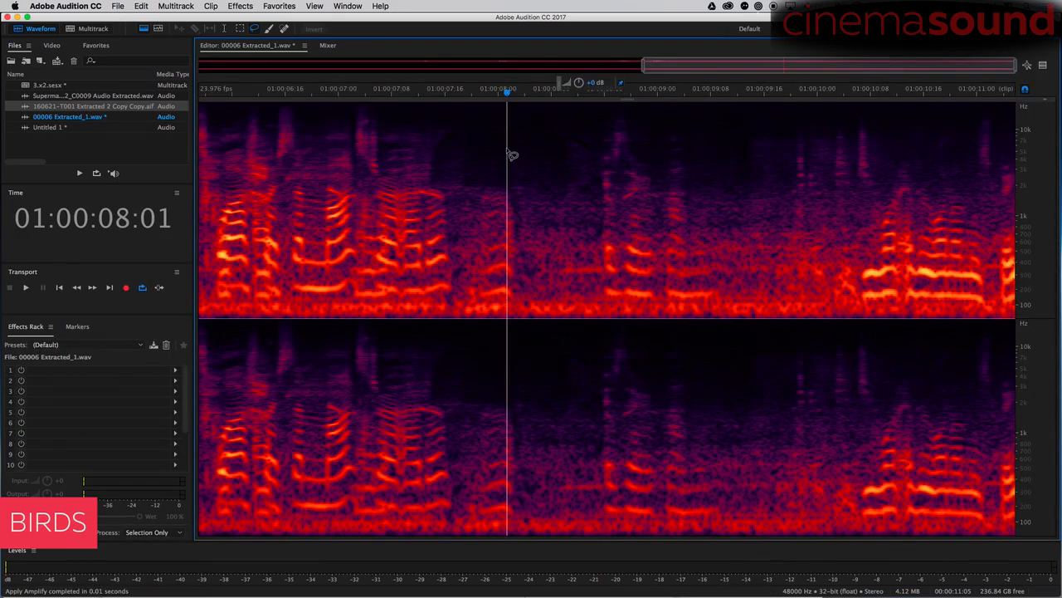
{"action": "key", "text": "space"}
{"action": "key", "text": "space"}
Lasso and audition the curved trace at 01:00:08:18 again, reduce its gain further, and play from 01:00:08:05
{"action": "left_click_drag", "start_coordinate": [637, 199], "coordinate": [636, 194]}
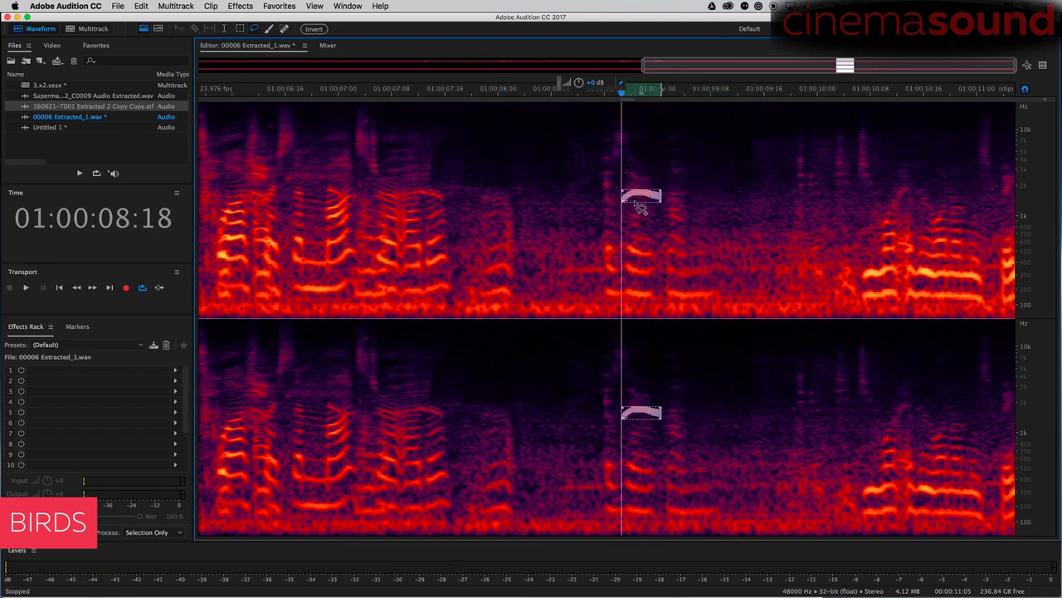
{"action": "key", "text": "space"}
{"action": "key", "text": "space"}
{"action": "left_click_drag", "start_coordinate": [580, 84], "coordinate": [570, 111]}
{"action": "left_click", "coordinate": [538, 166]}
{"action": "key", "text": "space"}
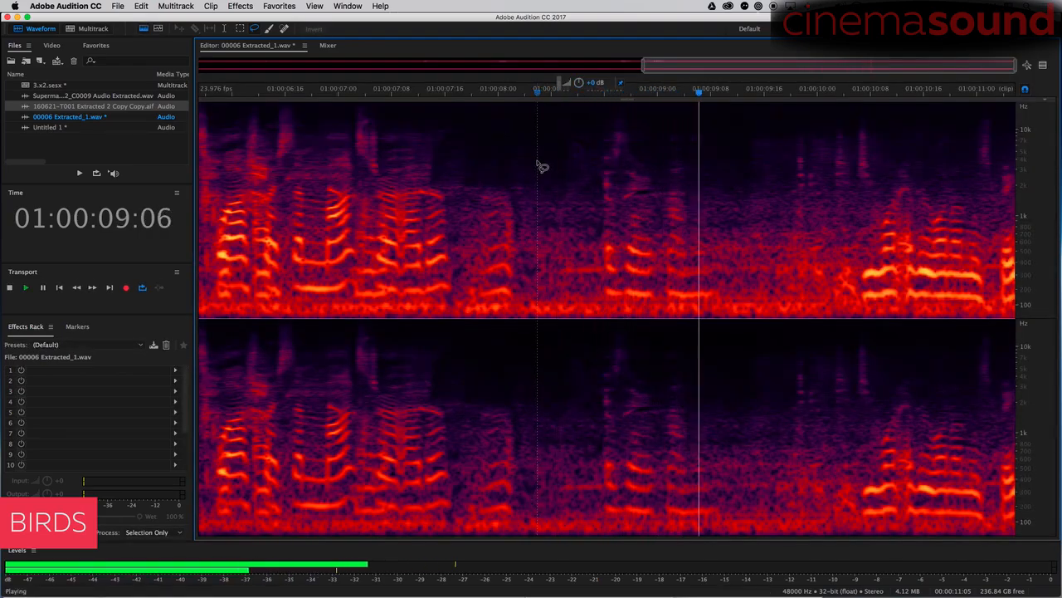
{"action": "key", "text": "space"}
{"action": "key", "text": "space"}
{"action": "key", "text": "space"}
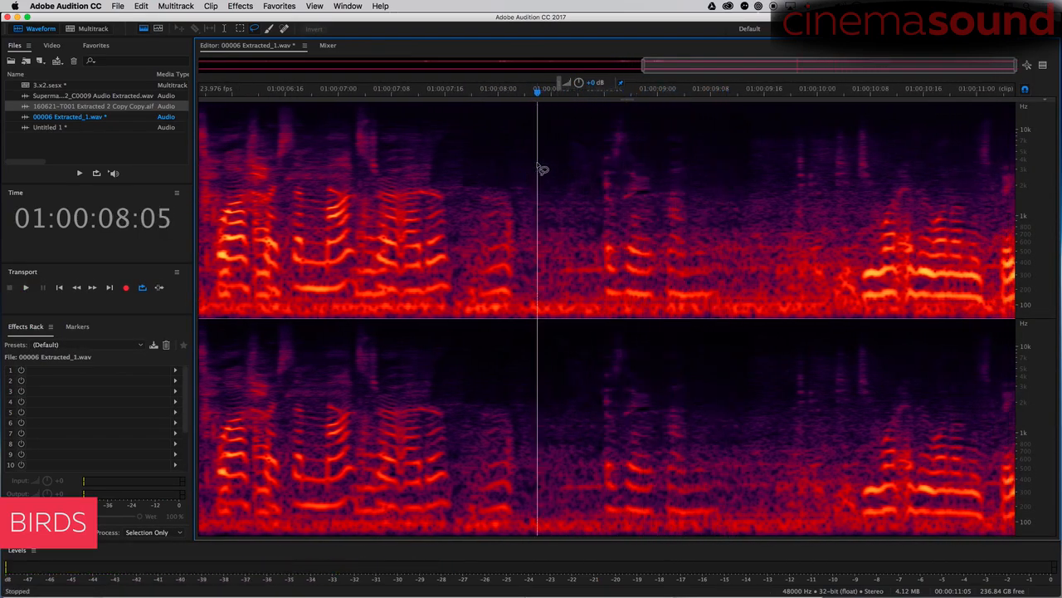
Clear any selection and play the attenuated passage from about 01:00:07:10 to past 01:00:09:20
{"action": "left_click", "coordinate": [424, 163]}
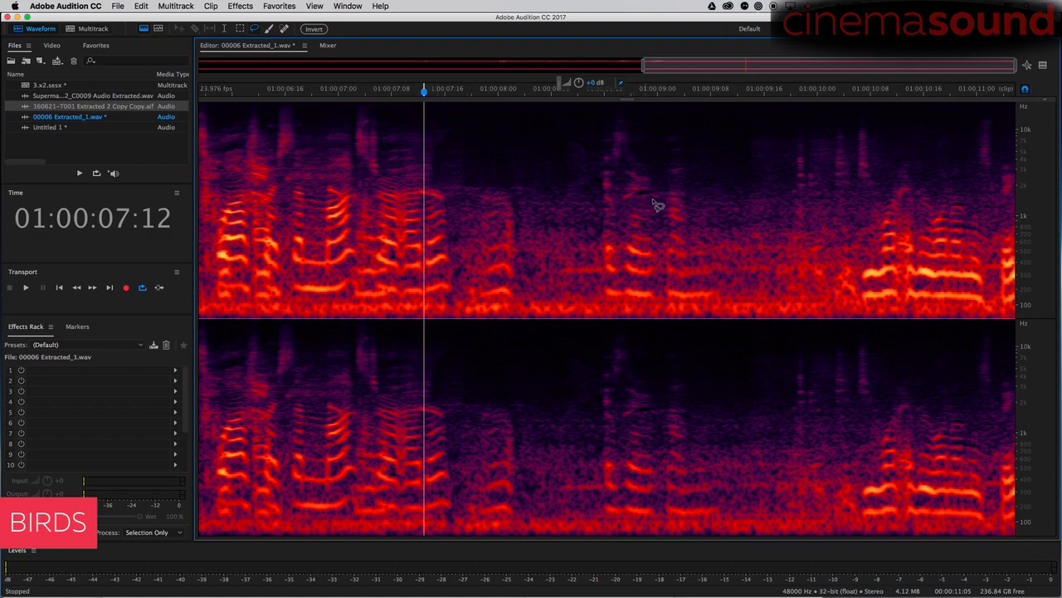
{"action": "key", "text": "space"}
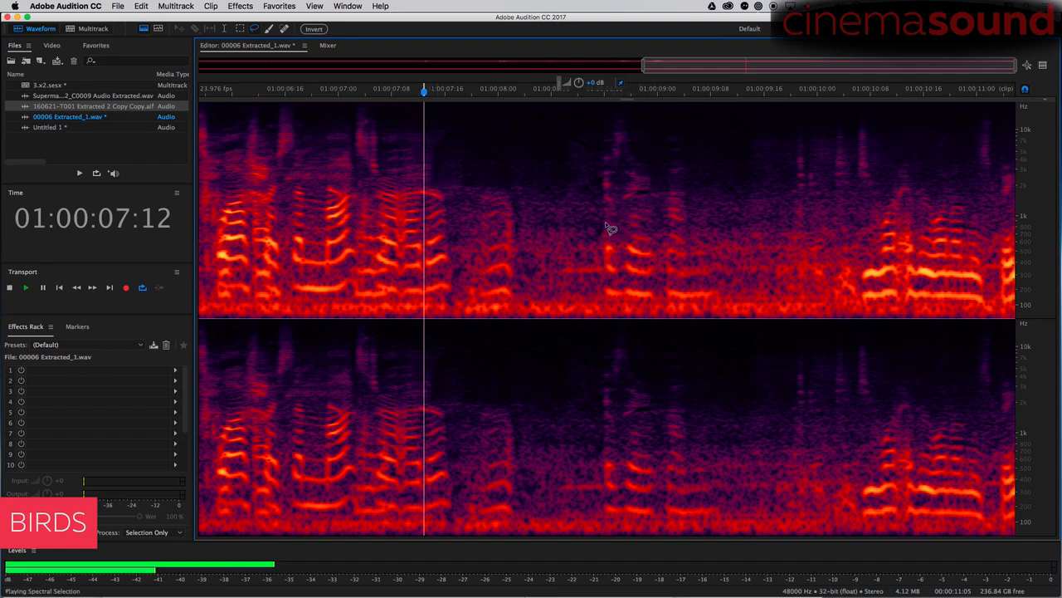
{"action": "key", "text": "t"}
{"action": "left_click", "coordinate": [410, 209]}
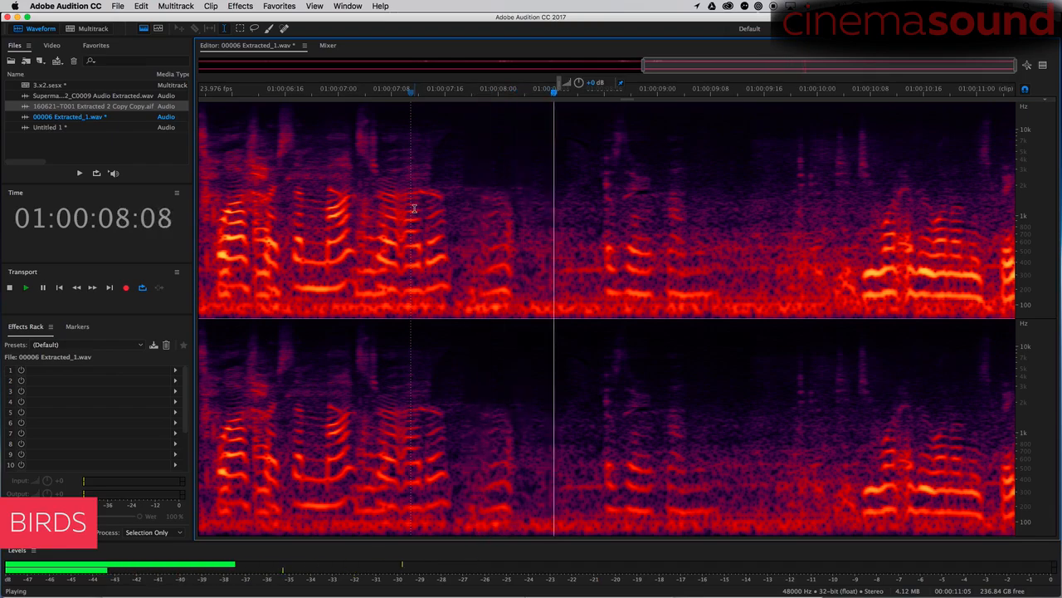
{"action": "key", "text": "space"}
{"action": "key", "text": "space"}
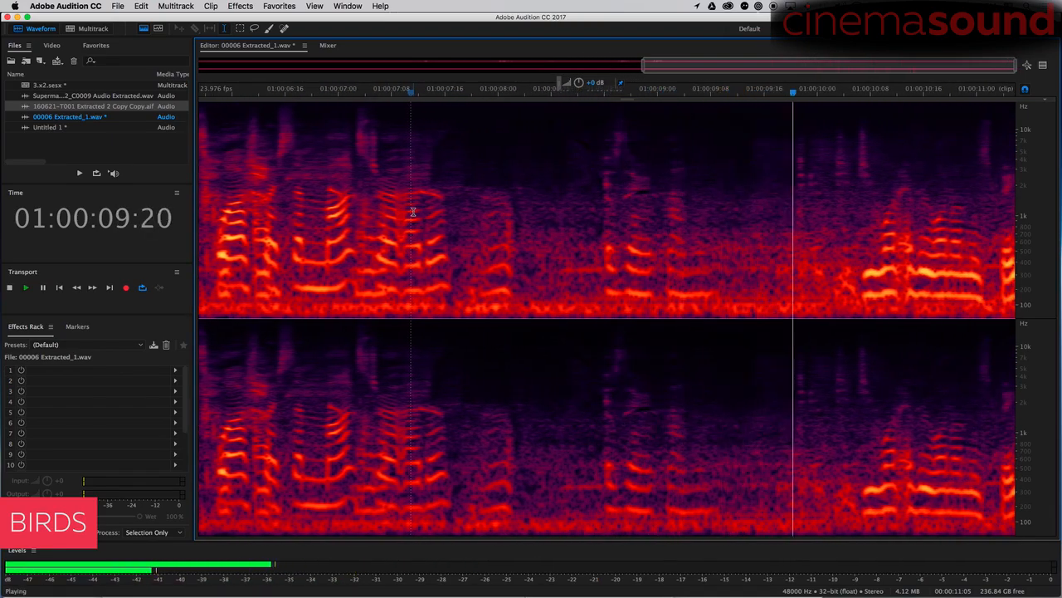
{"action": "key", "text": "space"}
Play from 01:00:06:15 and examine the spectrum of the voice between there and about 01:00:07:12 at closer range
{"action": "scroll", "coordinate": [426, 193], "scroll_direction": "down", "scroll_amount": 2}
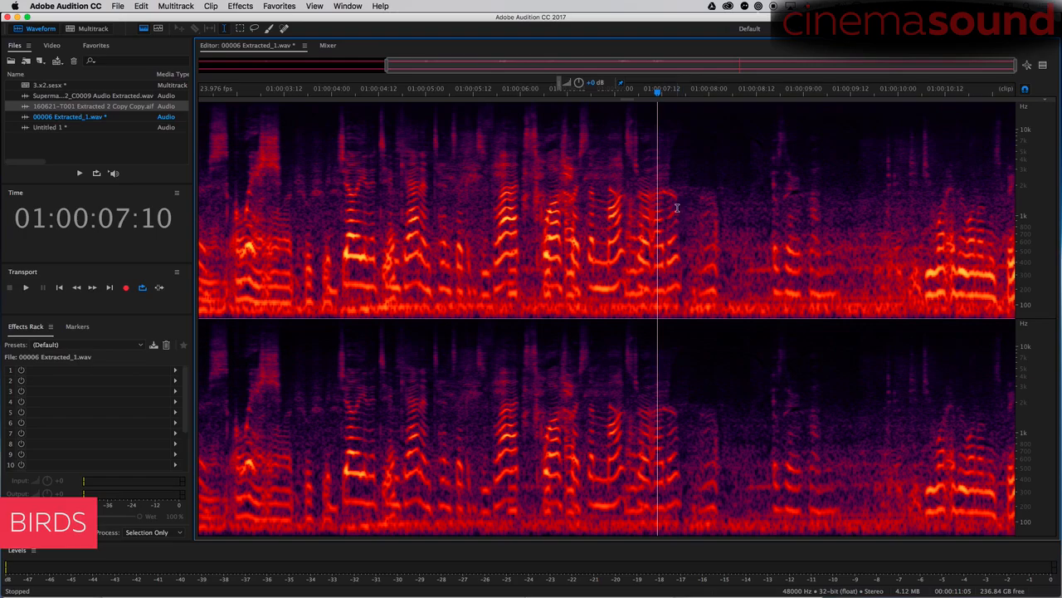
{"action": "left_click", "coordinate": [580, 163]}
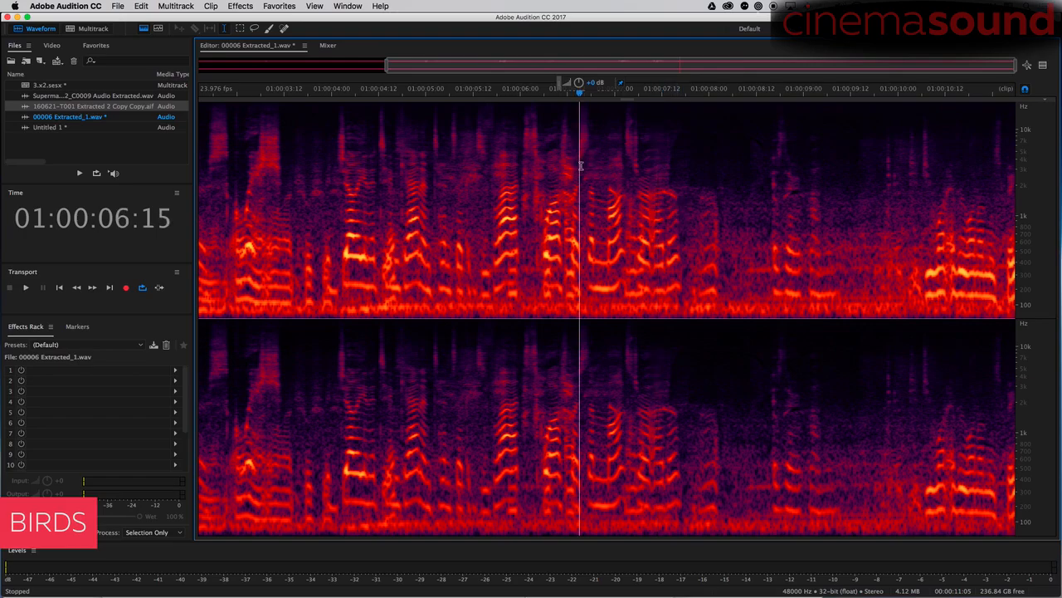
{"action": "key", "text": "space"}
{"action": "key", "text": "space"}
{"action": "key", "text": "space"}
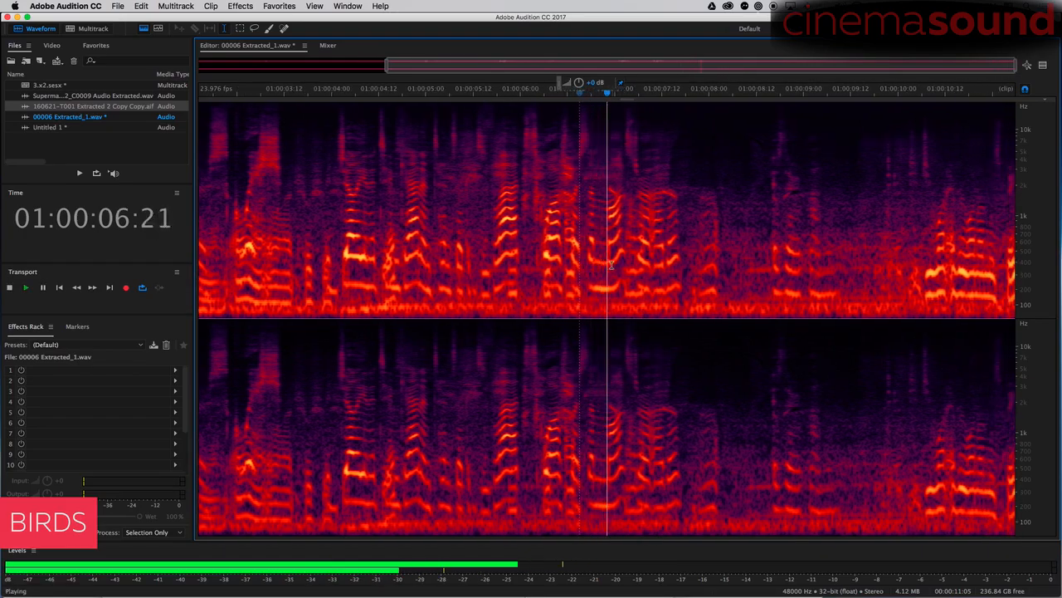
{"action": "key", "text": "space"}
{"action": "scroll", "coordinate": [608, 249], "scroll_direction": "up", "scroll_amount": 2}
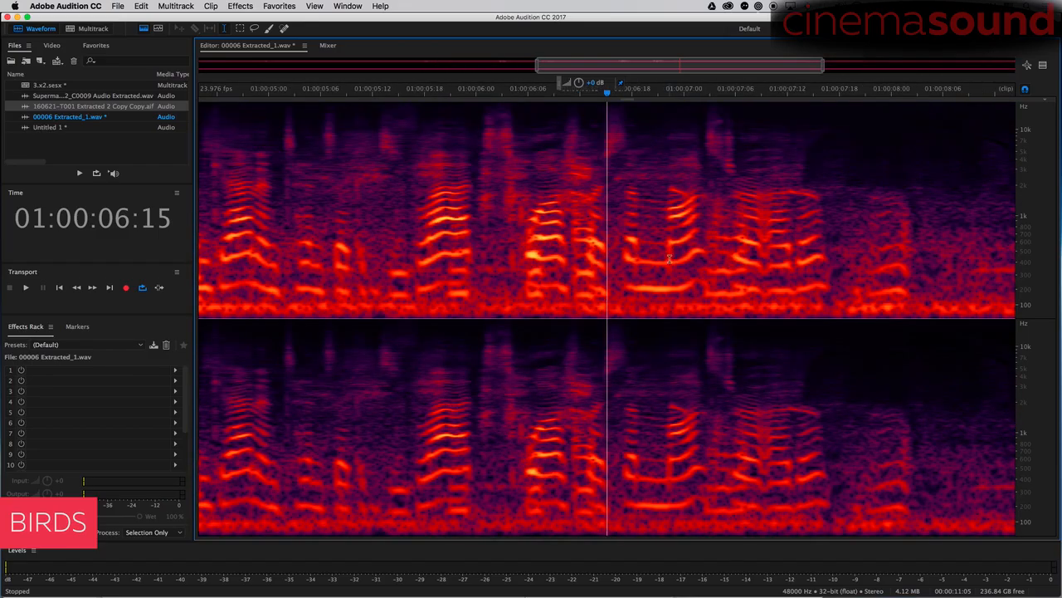
{"action": "key", "text": "space"}
{"action": "scroll", "coordinate": [669, 258], "scroll_direction": "right", "scroll_amount": 5}
{"action": "key", "text": "space"}
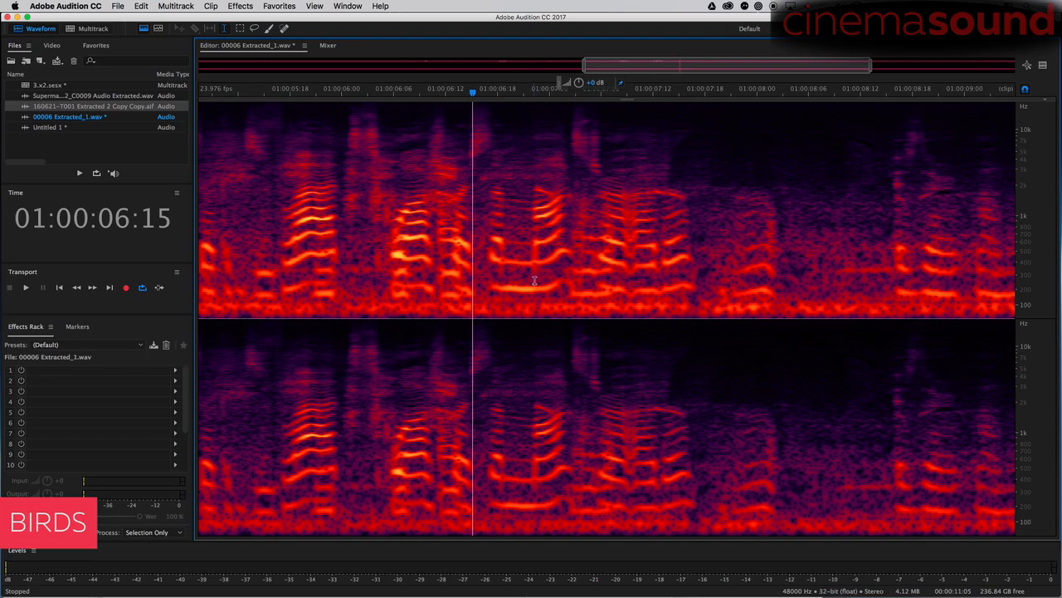
Marquee the quiet background from 01:00:00:10 to about 01:00:00:20, above about 130 Hz, and copy it
{"action": "key", "text": "minus"}
{"action": "key", "text": "minus"}
{"action": "key", "text": "minus"}
{"action": "key", "text": "minus"}
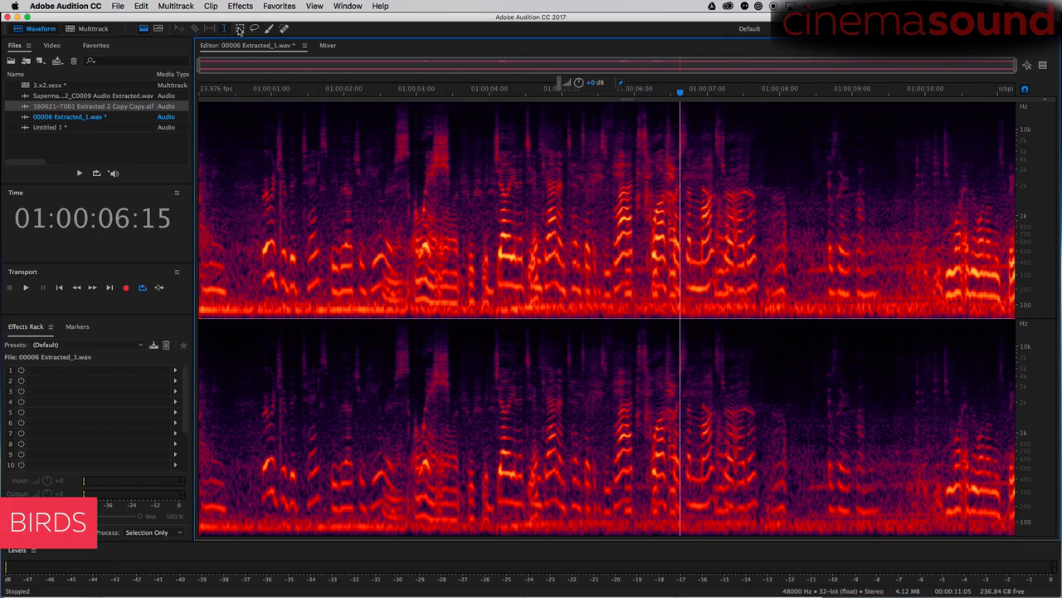
{"action": "left_click", "coordinate": [240, 29]}
{"action": "left_click_drag", "start_coordinate": [231, 296], "coordinate": [259, 108]}
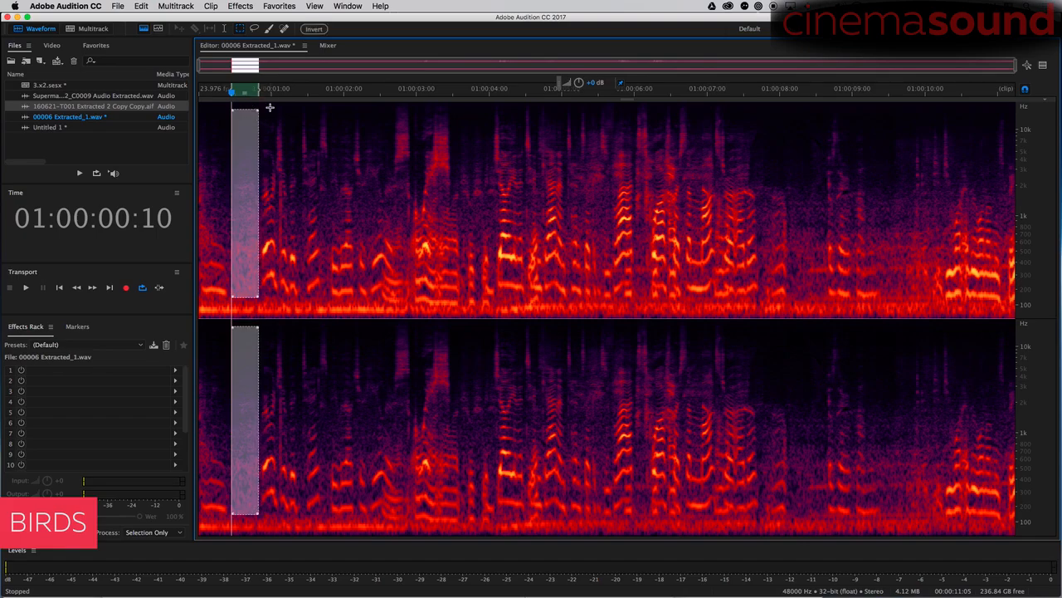
{"action": "key", "text": "ctrl+space"}
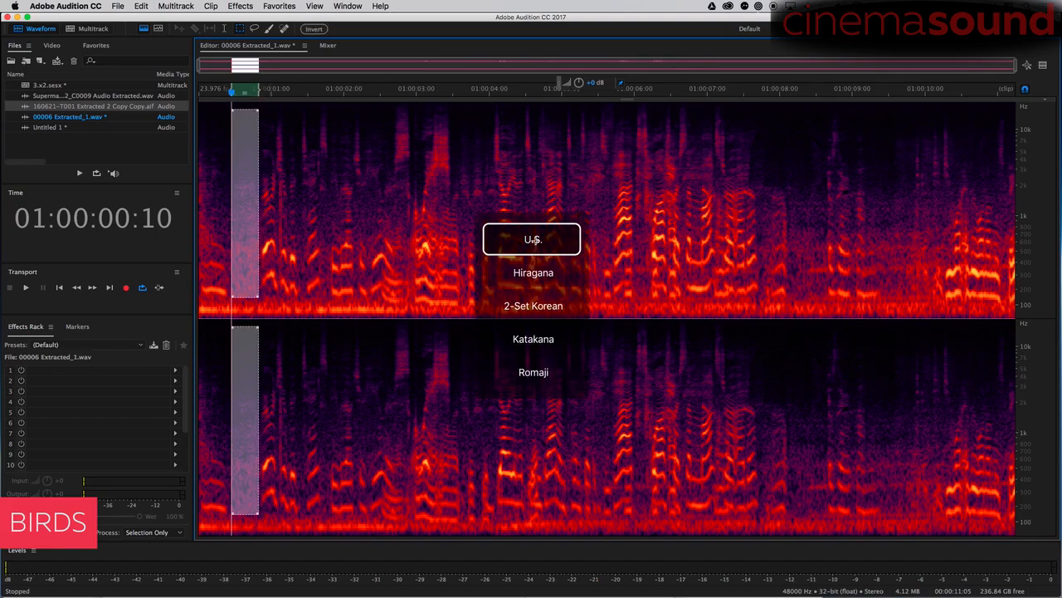
{"action": "left_click", "coordinate": [532, 241]}
{"action": "key", "text": "super+c"}
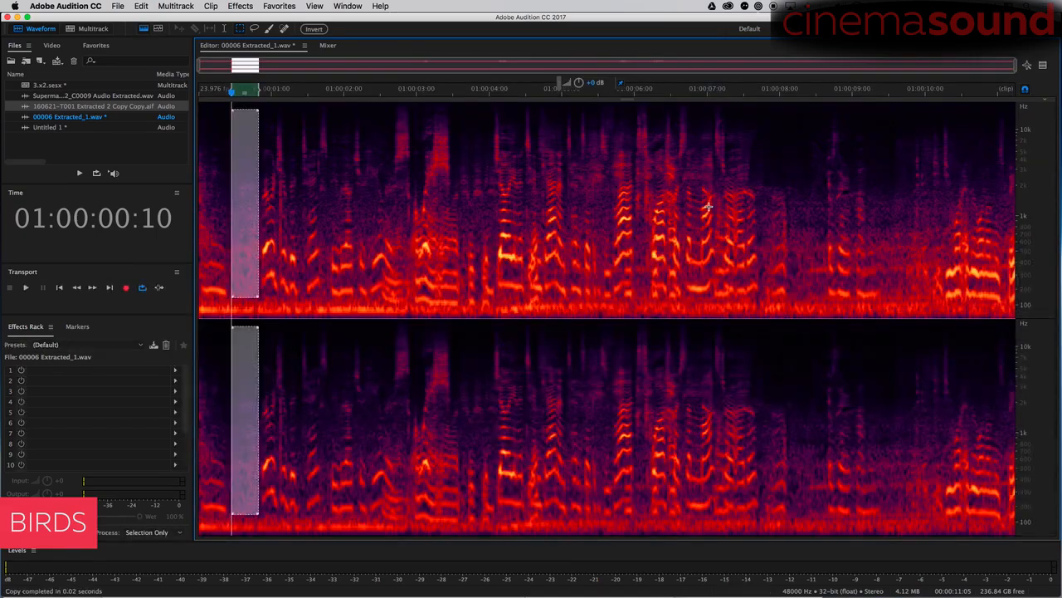
Place the playhead at 01:00:07:02, enlarge the surrounding passage for lassoing, and make the spectral frequency scale more linear
{"action": "left_click", "coordinate": [714, 195]}
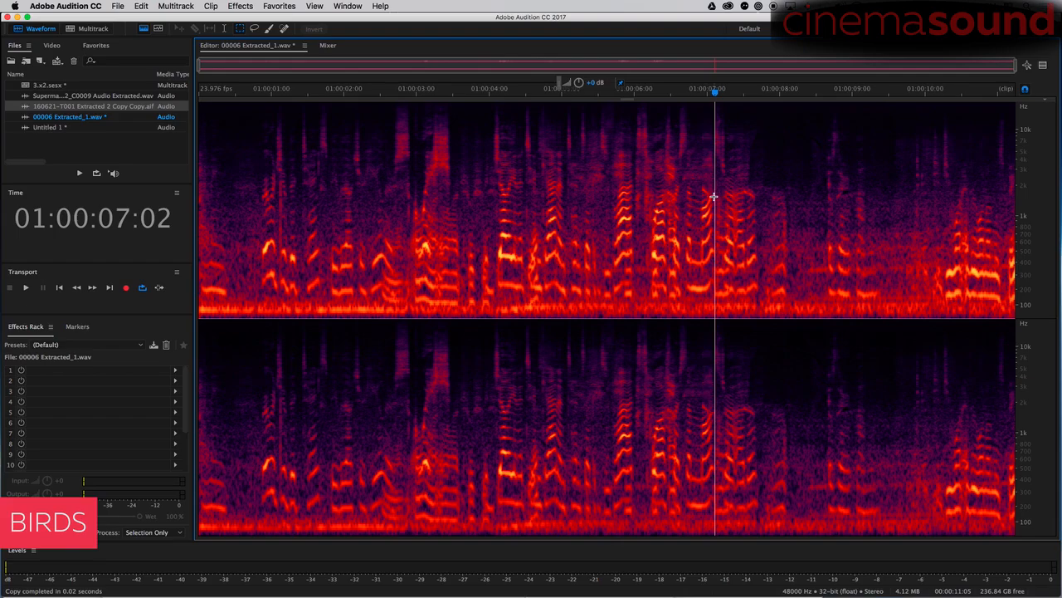
{"action": "key", "text": "="}
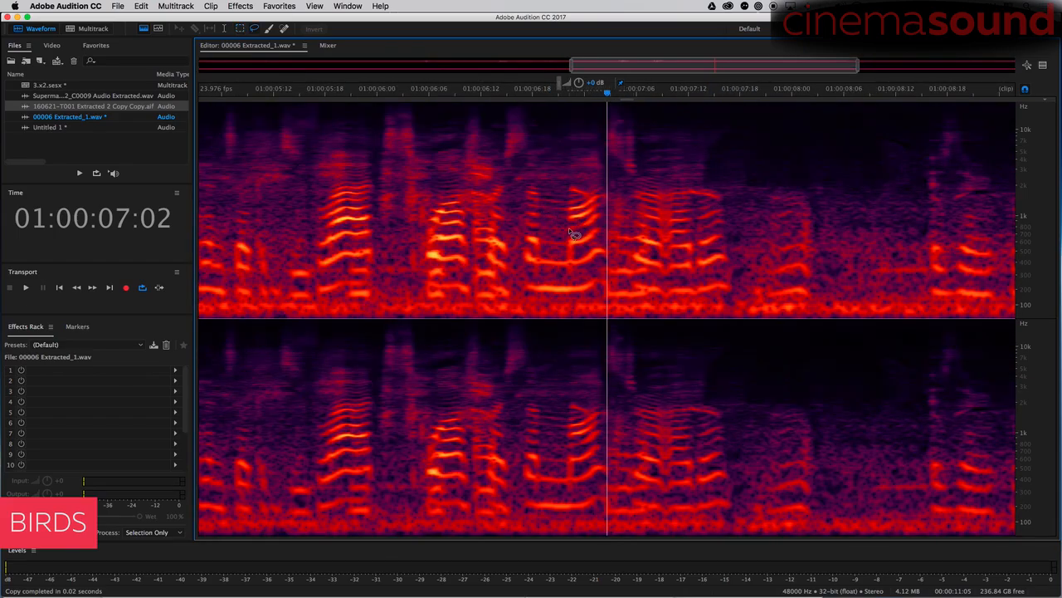
{"action": "key", "text": "="}
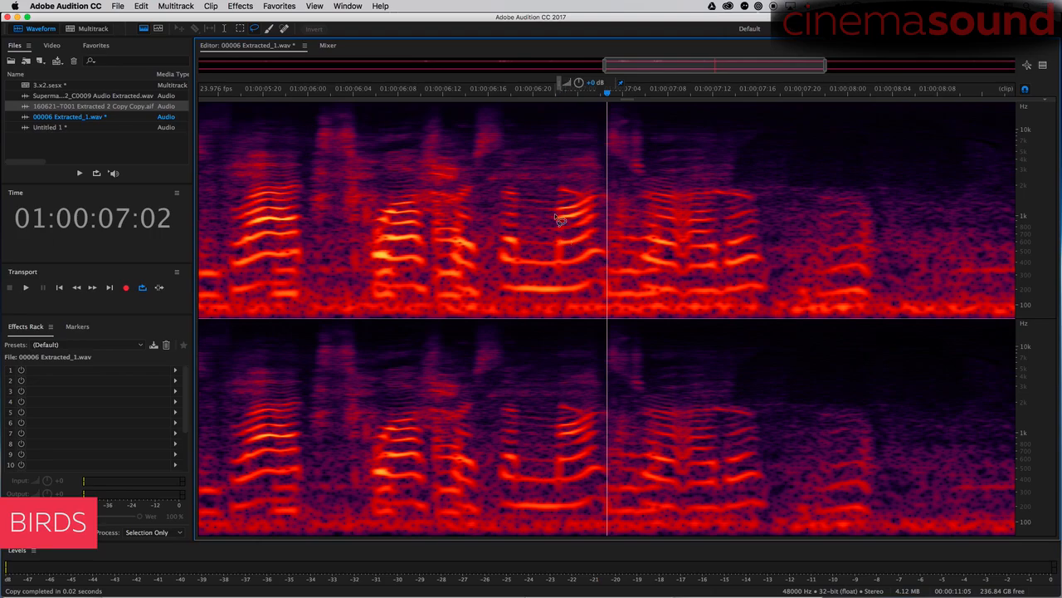
{"action": "key", "text": "alt+super+Down"}
{"action": "key", "text": "alt+super+Down"}
{"action": "key", "text": "alt+super+Down"}
{"action": "key", "text": "alt+super+Down"}
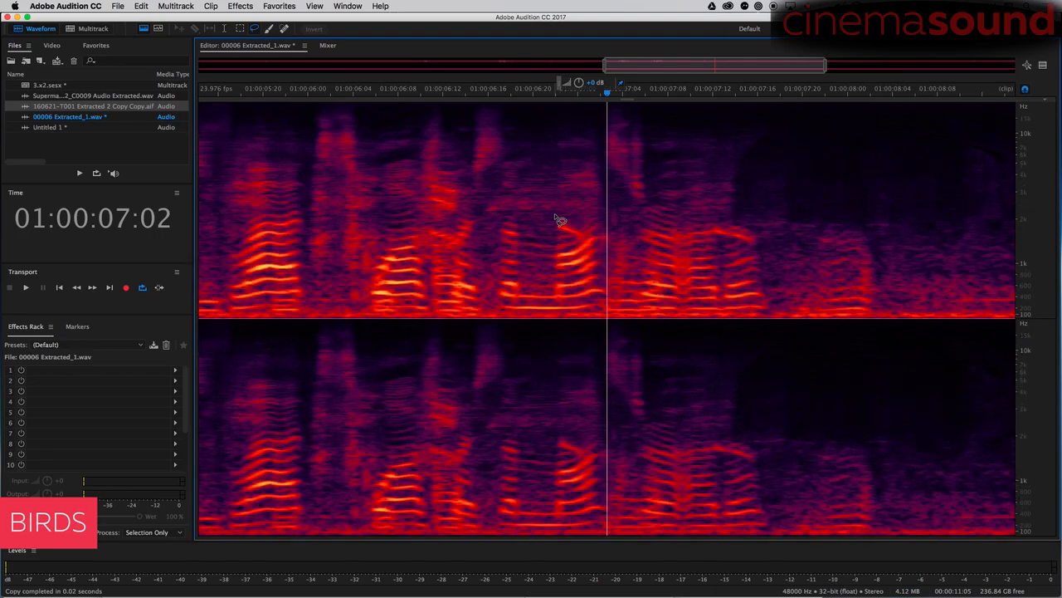
Try different spectral resolutions, settling on 1024, and make the frequency scale more logarithmic
{"action": "key", "text": "shift+super+Down"}
{"action": "key", "text": "shift+super+Down"}
{"action": "key", "text": "shift+super+Up"}
{"action": "key", "text": "shift+super+Up"}
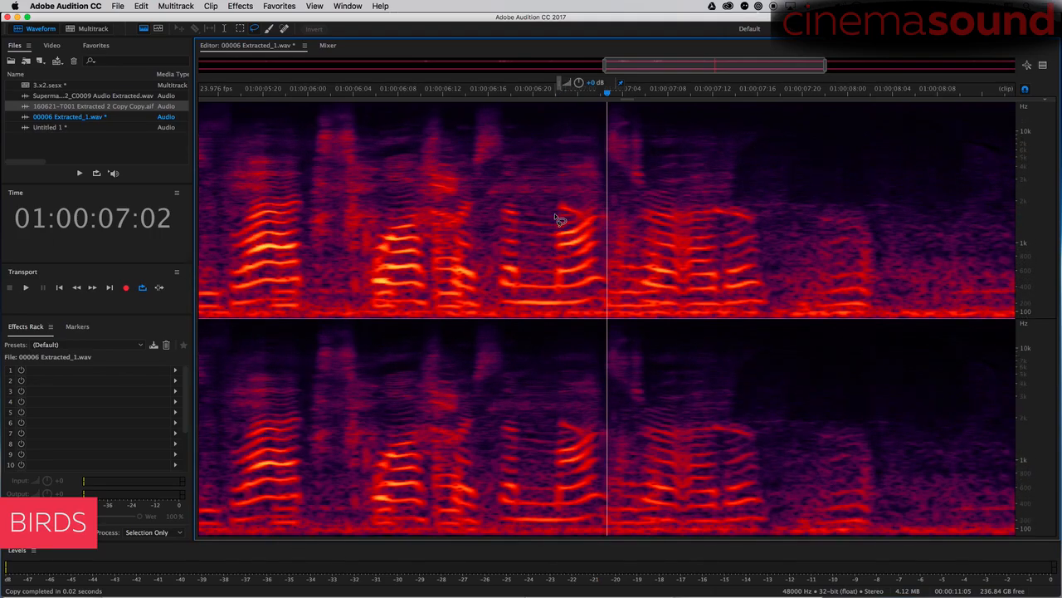
{"action": "key", "text": "shift+super+Down"}
{"action": "key", "text": "shift+super+Down"}
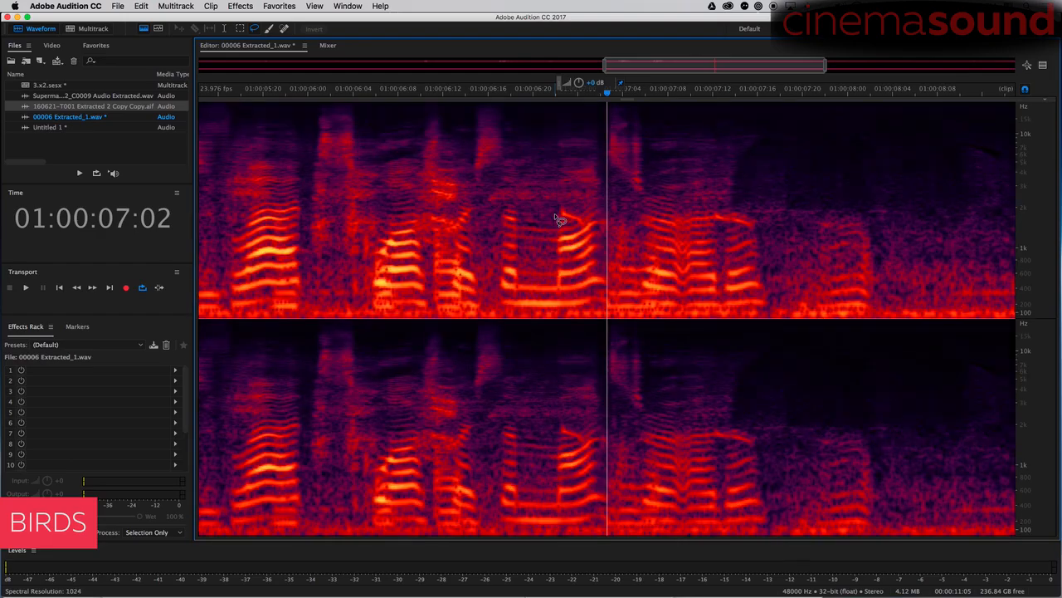
{"action": "key", "text": "shift+super+Down"}
{"action": "key", "text": "shift+super+Down"}
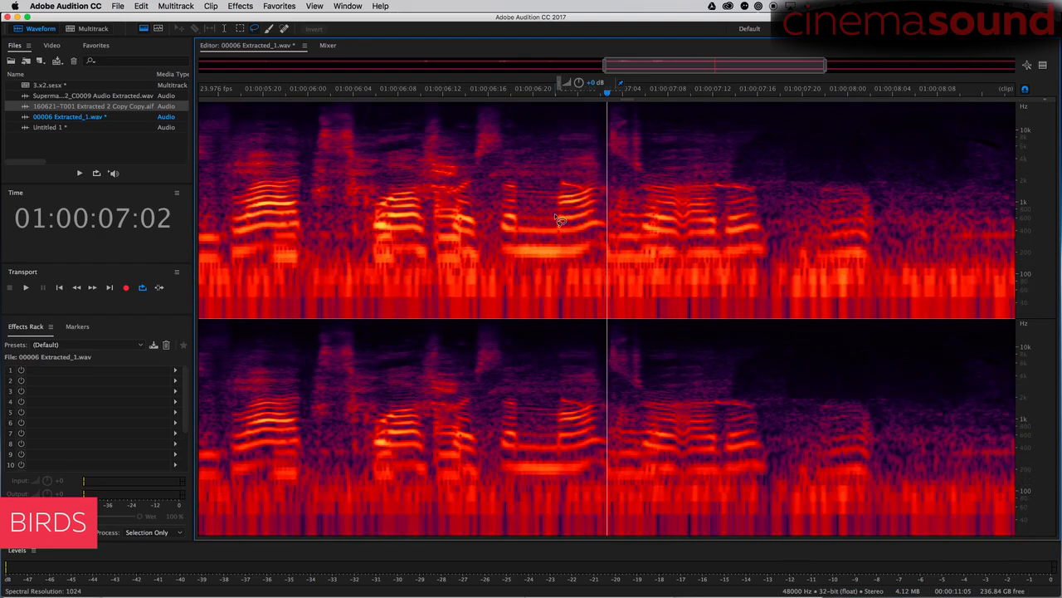
Compare spectral resolutions up to 4096 and settle on 2048
{"action": "key", "text": "shift+super+Up"}
{"action": "key", "text": "shift+super+Up"}
{"action": "key", "text": "shift+super+Up"}
{"action": "key", "text": "shift+super+Down"}
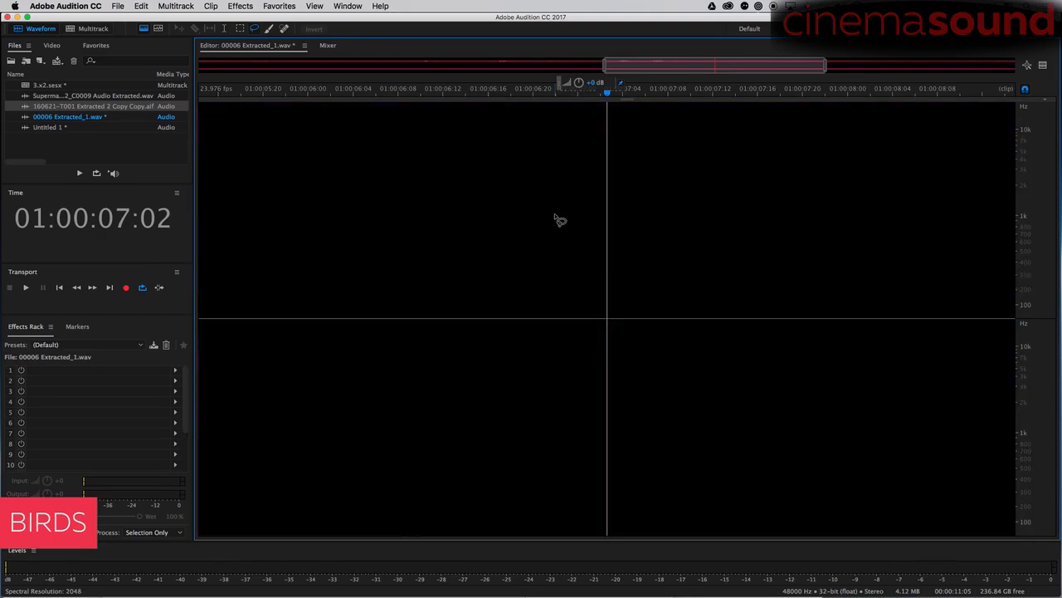
{"action": "key", "text": "shift+super+Up"}
{"action": "key", "text": "shift+super+Up"}
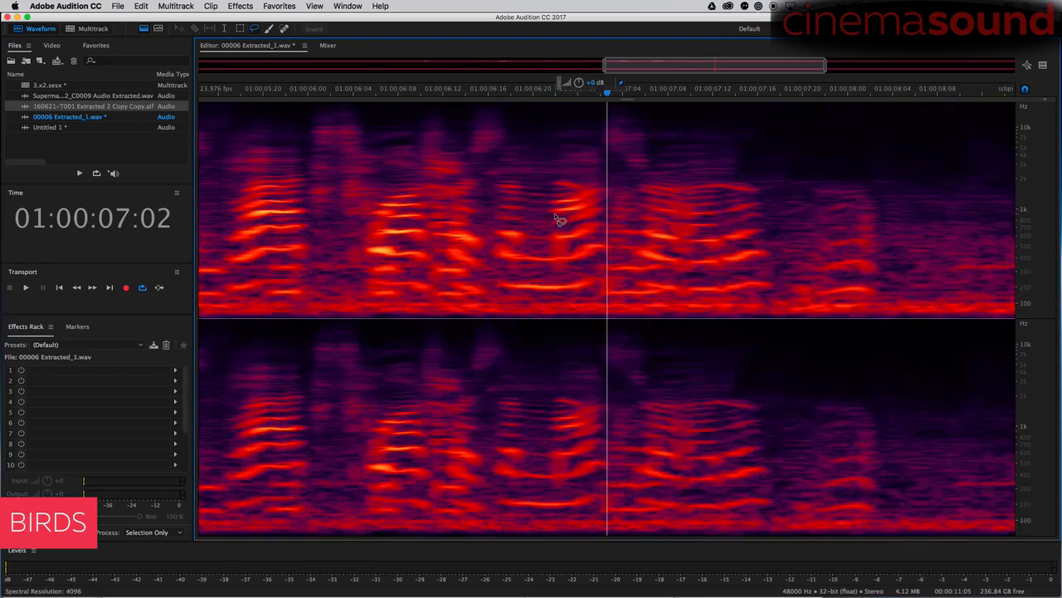
{"action": "key", "text": "shift+super+Down"}
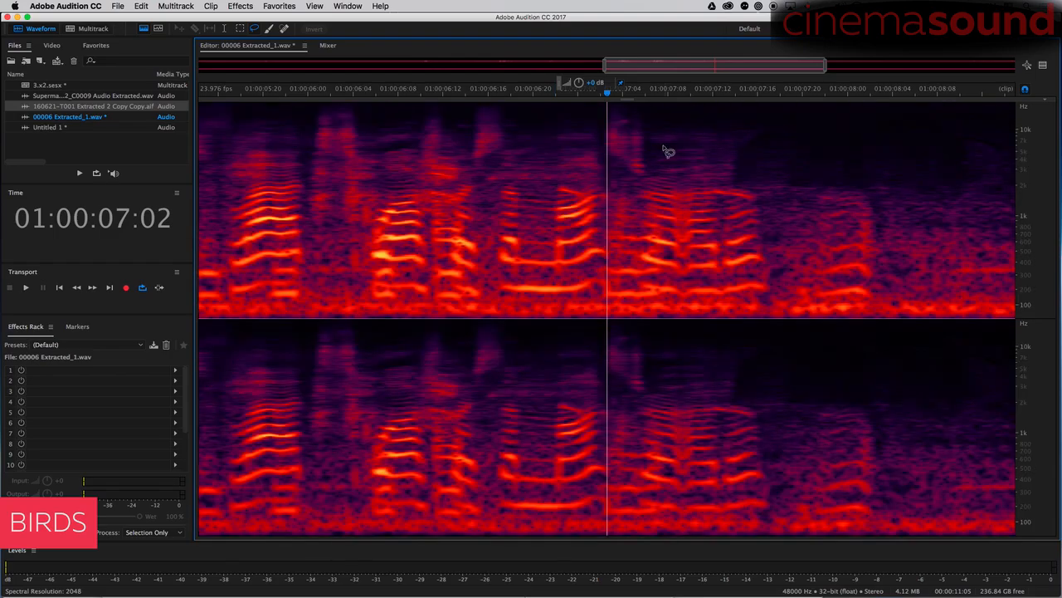
Lasso the patch from 01:00:06:21 to about 01:00:06:23 at roughly 450–700 Hz, audition it, and mix paste the background over it
{"action": "scroll", "coordinate": [631, 200], "scroll_direction": "up", "scroll_amount": 2}
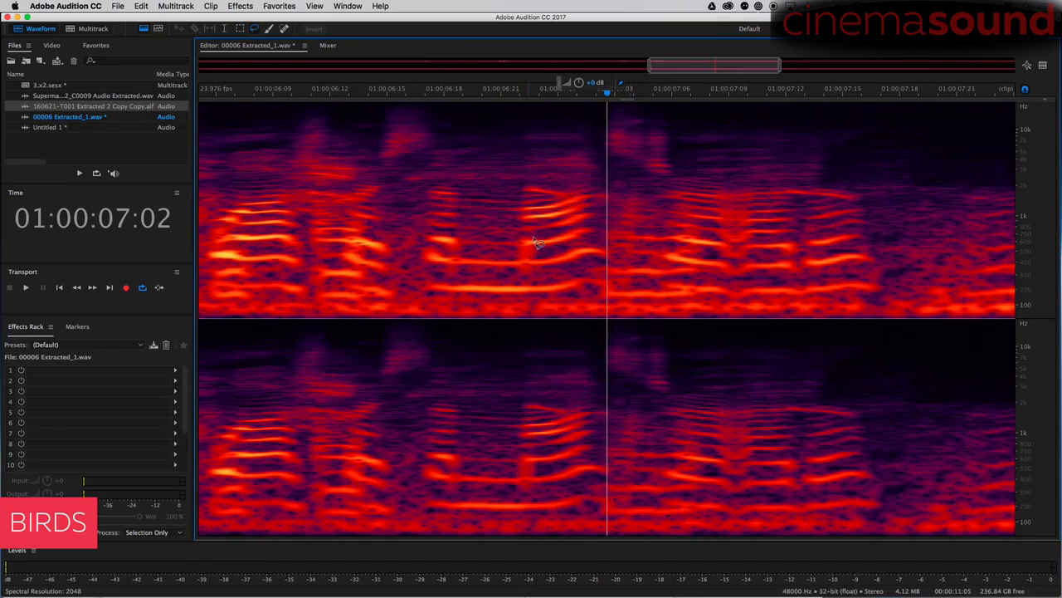
{"action": "mouse_move", "coordinate": [540, 244]}
{"action": "left_mouse_down"}
{"action": "mouse_move", "coordinate": [510, 239]}
{"action": "mouse_move", "coordinate": [527, 260]}
{"action": "mouse_move", "coordinate": [540, 244]}
{"action": "left_mouse_up"}
{"action": "key", "text": "space"}
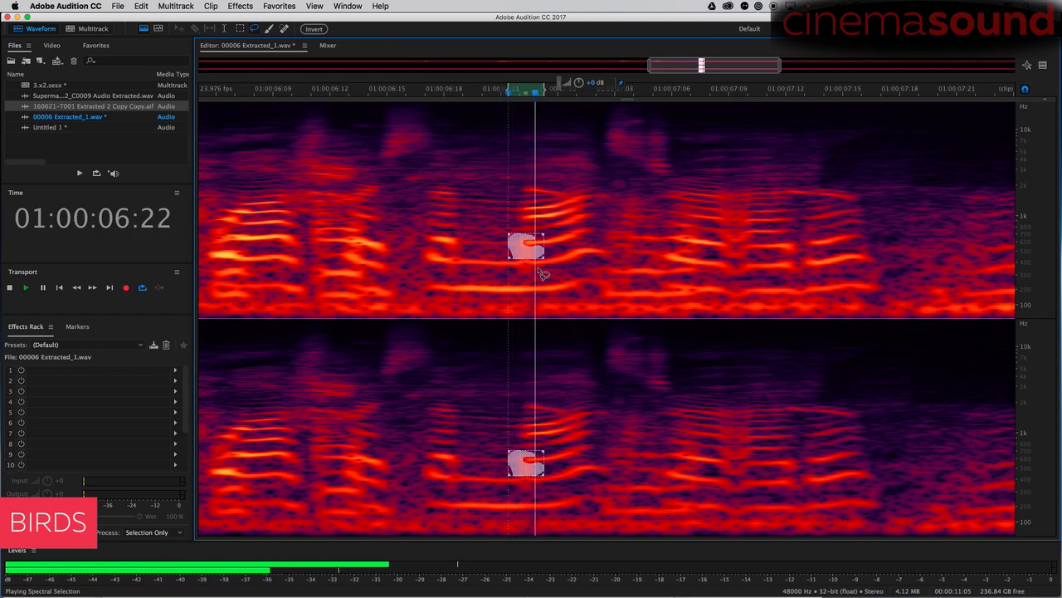
{"action": "key", "text": "super+shift+v"}
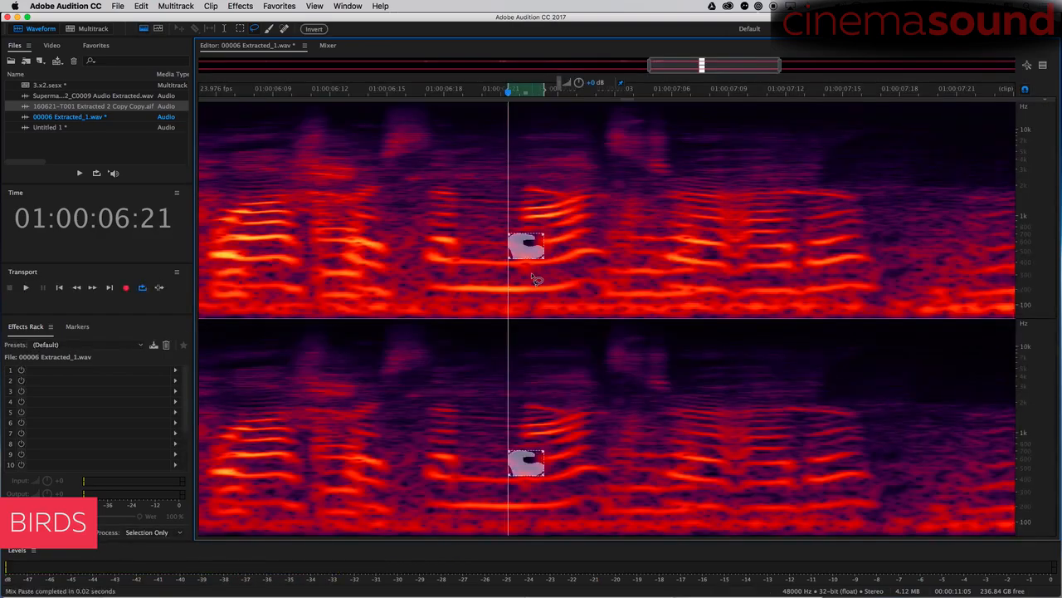
Play back from about 01:00:06:12 to check the patched spot in the voice
{"action": "left_click", "coordinate": [399, 204]}
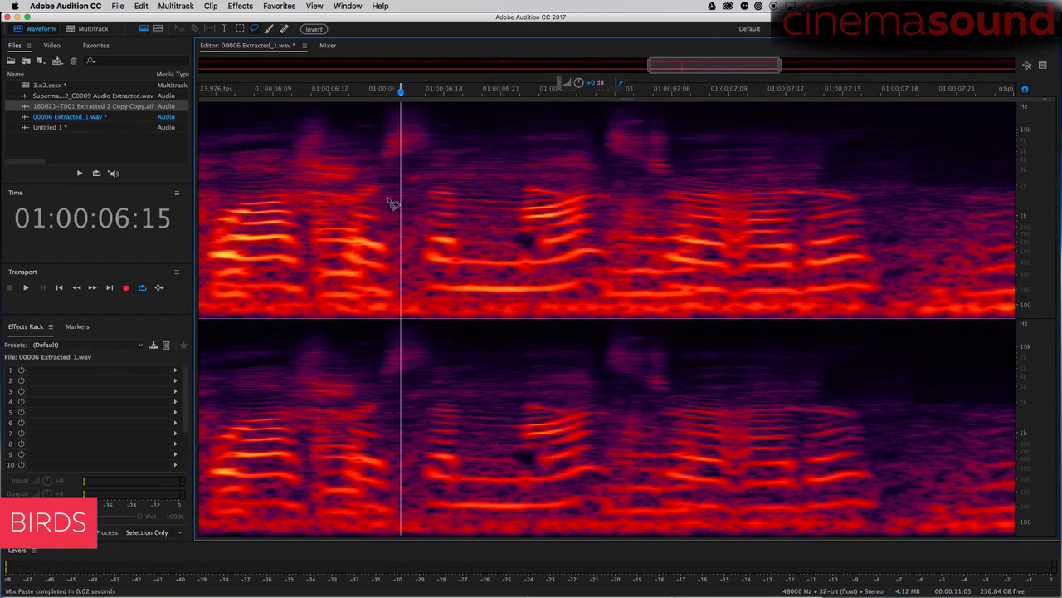
{"action": "left_click", "coordinate": [325, 187]}
{"action": "key", "text": "space"}
{"action": "key", "text": "space"}
{"action": "key", "text": "space"}
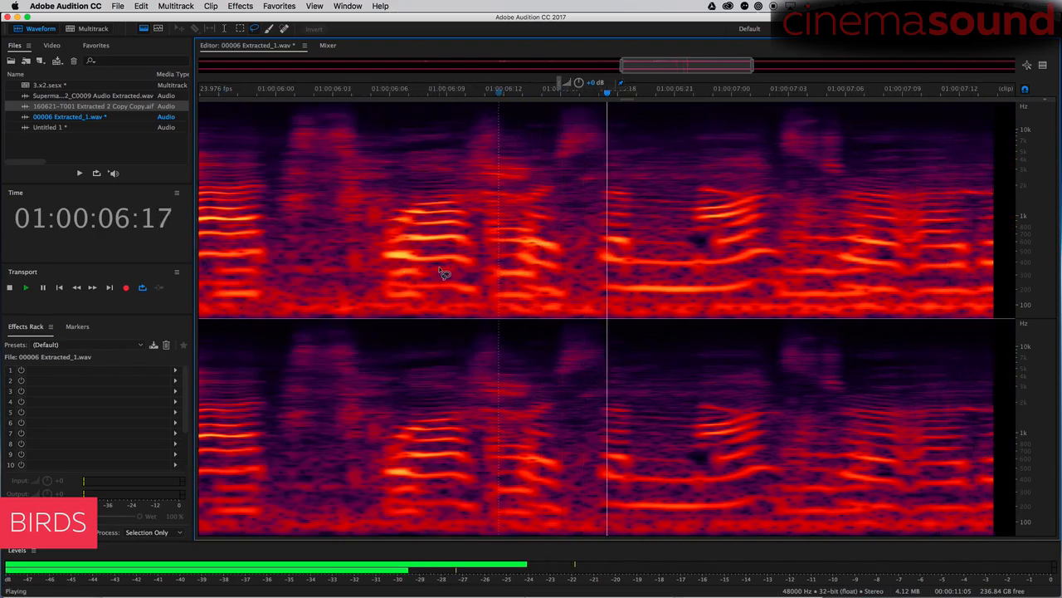
{"action": "key", "text": "space"}
Lasso the area around the lower harmonic from 01:00:06:21 to about 01:00:06:23, roughly 300–500 Hz, audition it, and try to mix paste over it
{"action": "mouse_move", "coordinate": [512, 270]}
{"action": "left_mouse_down"}
{"action": "mouse_move", "coordinate": [486, 274]}
{"action": "mouse_move", "coordinate": [520, 268]}
{"action": "mouse_move", "coordinate": [495, 277]}
{"action": "mouse_move", "coordinate": [513, 264]}
{"action": "mouse_move", "coordinate": [489, 256]}
{"action": "mouse_move", "coordinate": [520, 250]}
{"action": "mouse_move", "coordinate": [506, 249]}
{"action": "left_mouse_up"}
{"action": "key", "text": "space"}
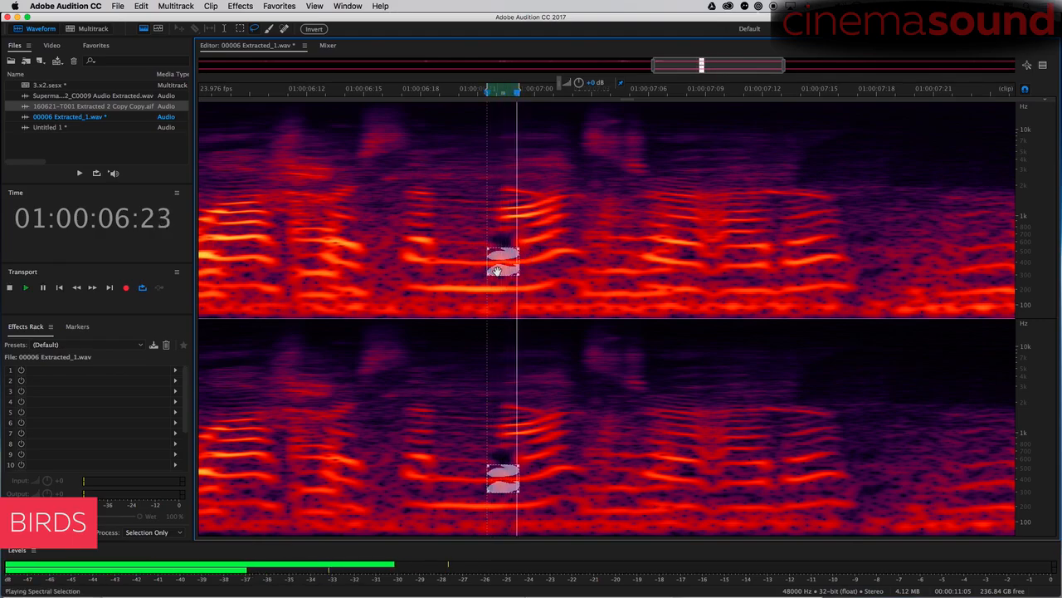
{"action": "key", "text": "space"}
{"action": "key", "text": "super+shift+v"}
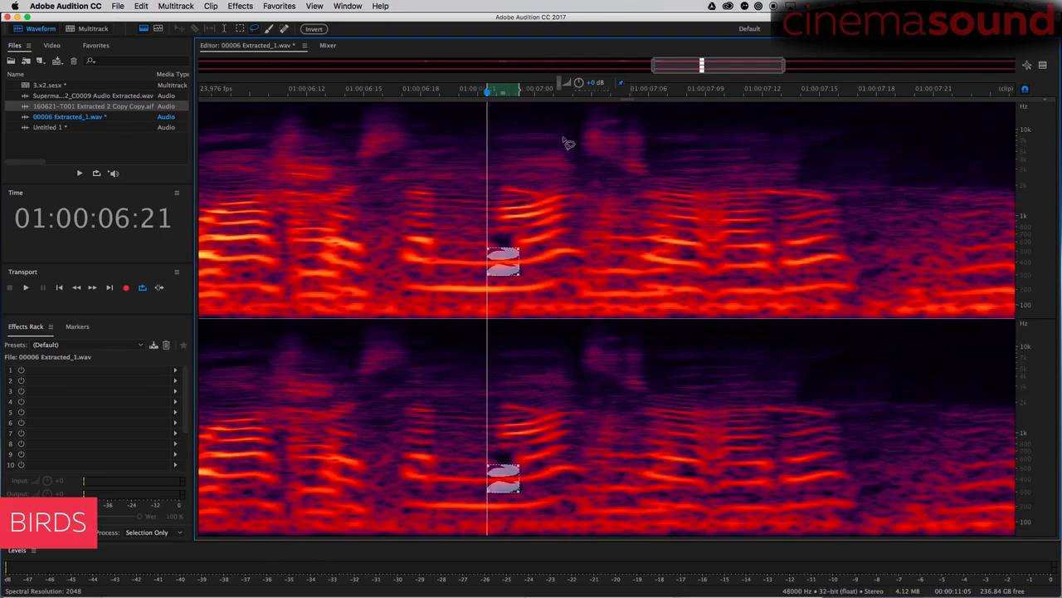
Play back from 01:00:06:14 to check the passage again for remaining bird sound
{"action": "left_click", "coordinate": [357, 192]}
{"action": "key", "text": "space"}
{"action": "key", "text": "space"}
{"action": "key", "text": "space"}
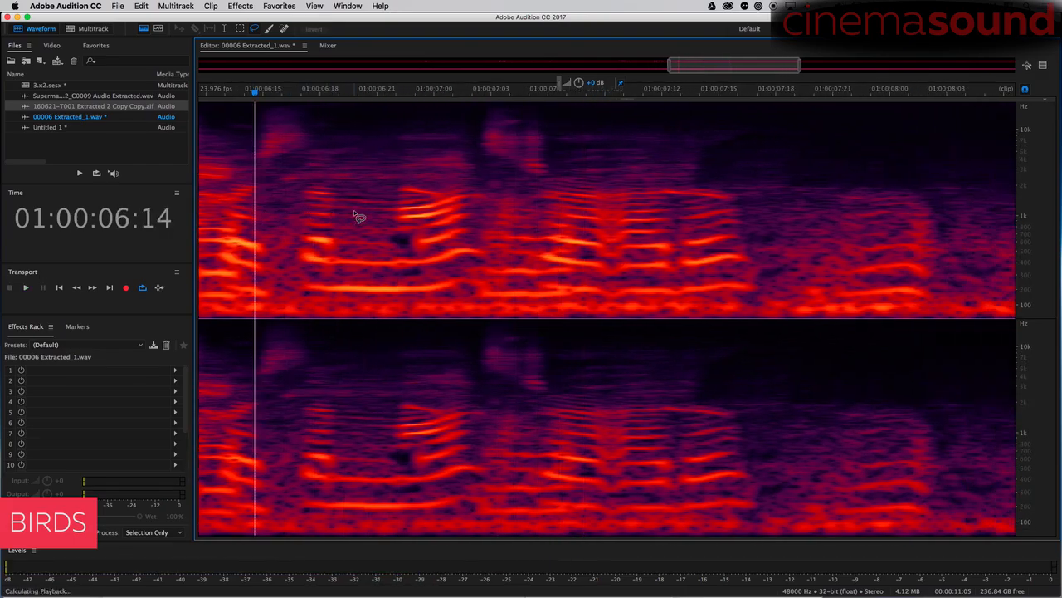
{"action": "key", "text": "space"}
Lasso and audition the upper harmonics from 01:00:06:21 to about 01:00:07:03, roughly 800 Hz to 2.5 kHz, and clear the selection
{"action": "mouse_move", "coordinate": [453, 195]}
{"action": "left_mouse_down"}
{"action": "mouse_move", "coordinate": [564, 218]}
{"action": "mouse_move", "coordinate": [473, 226]}
{"action": "left_mouse_up"}
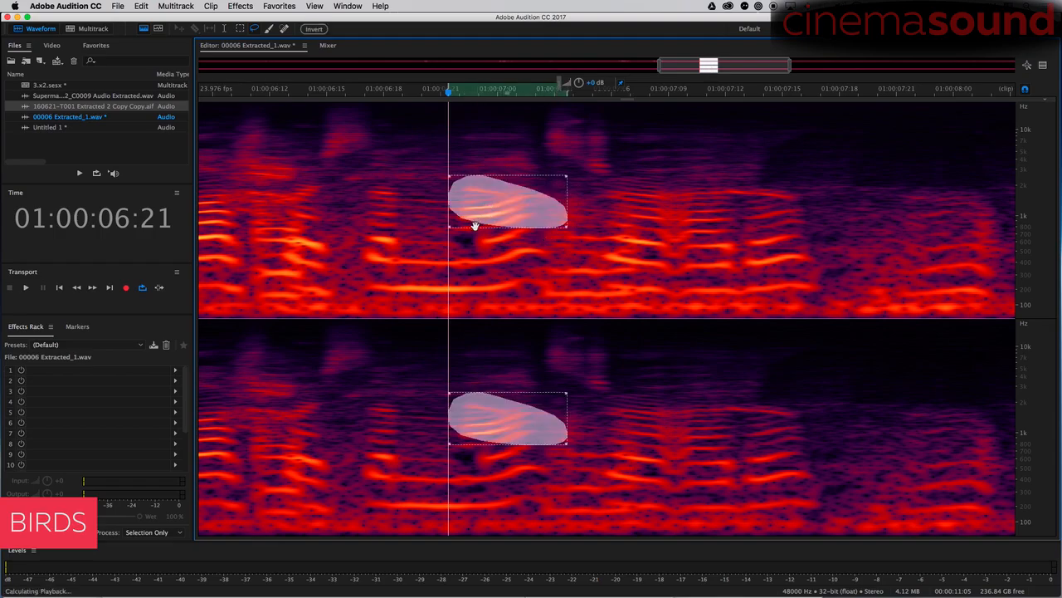
{"action": "key", "text": "space"}
{"action": "left_click", "coordinate": [427, 171]}
{"action": "mouse_move", "coordinate": [464, 181]}
{"action": "left_mouse_down"}
{"action": "mouse_move", "coordinate": [481, 197]}
{"action": "mouse_move", "coordinate": [504, 195]}
{"action": "mouse_move", "coordinate": [465, 186]}
{"action": "left_mouse_up"}
{"action": "key", "text": "space"}
{"action": "left_click", "coordinate": [448, 206]}
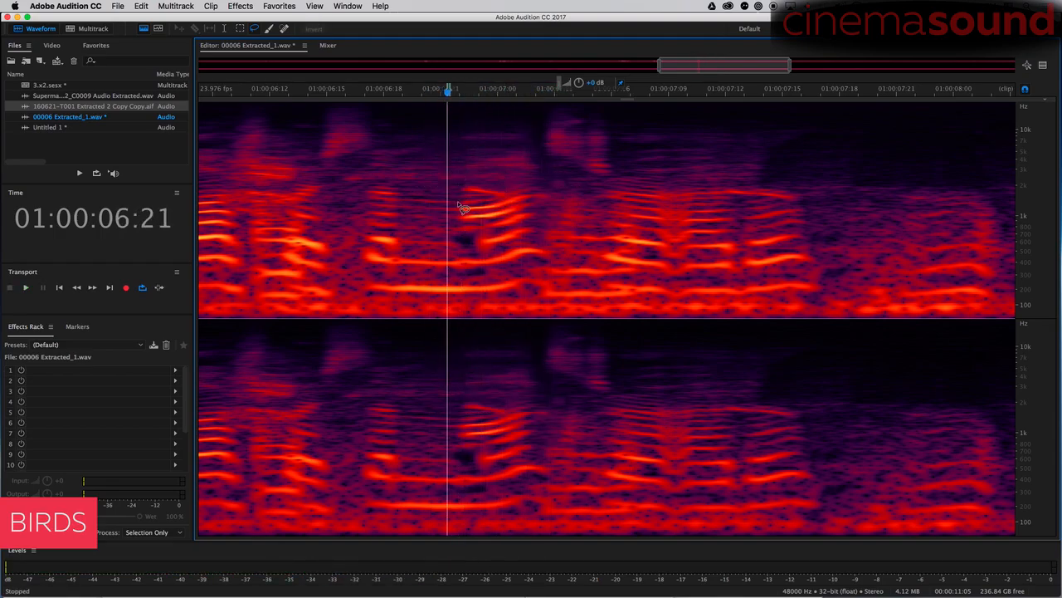
Try higher and lower spectral resolutions and settle on 1024
{"action": "key", "text": "shift+super+Up"}
{"action": "key", "text": "shift+super+Up"}
{"action": "key", "text": "shift+super+Up"}
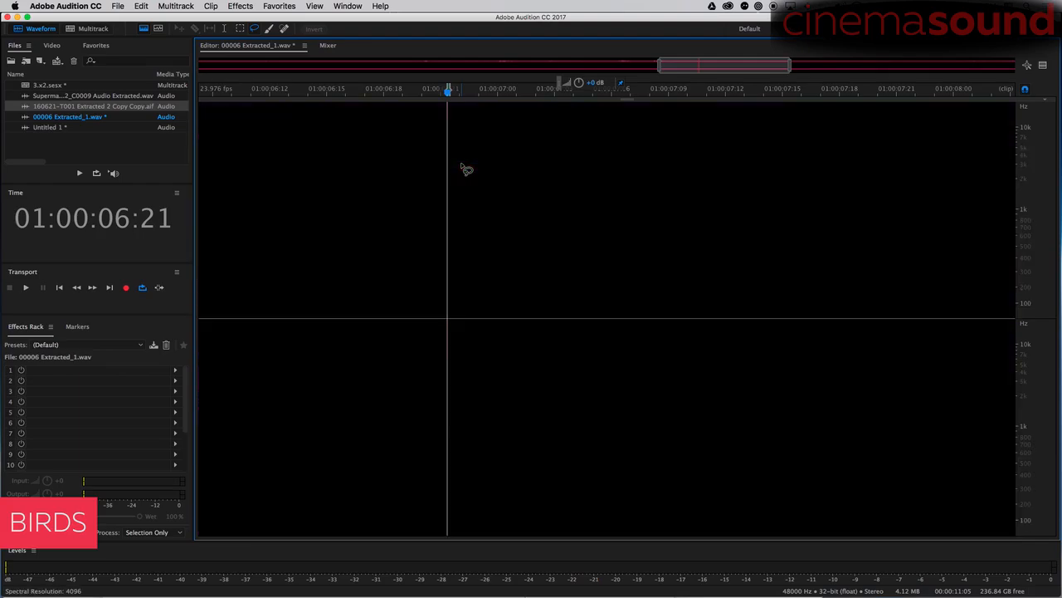
{"action": "key", "text": "shift+super+Down"}
{"action": "key", "text": "shift+super+Down"}
{"action": "key", "text": "shift+super+Down"}
{"action": "key", "text": "shift+super+Down"}
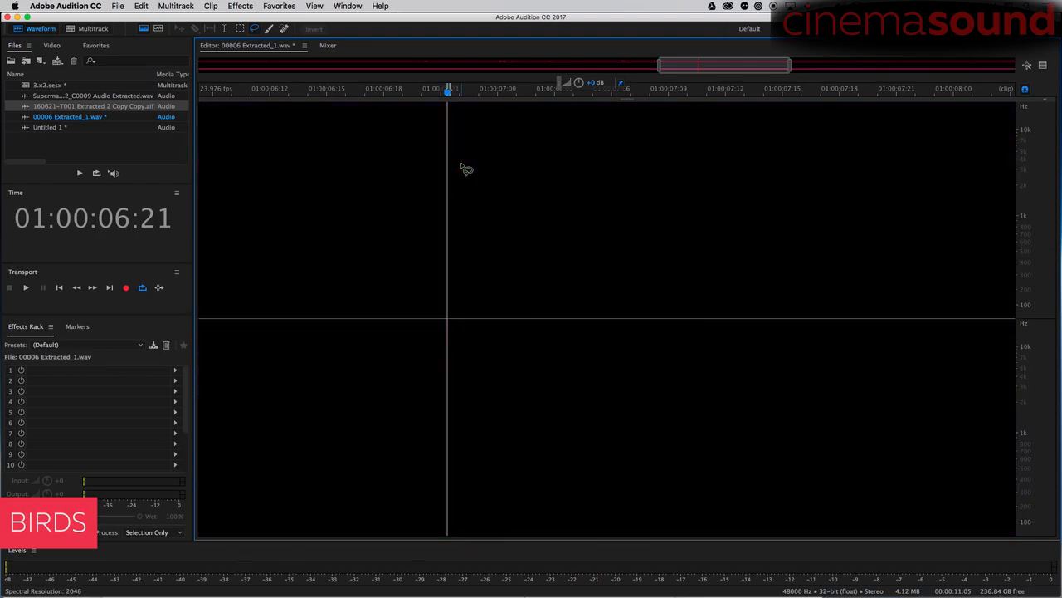
Compare more linear and more logarithmic frequency scales, and keep a moderately linear one that spreads out the harmonics between 1 and 2 kHz
{"action": "key", "text": "alt+super+Down"}
{"action": "key", "text": "alt+super+Down"}
{"action": "key", "text": "alt+super+Down"}
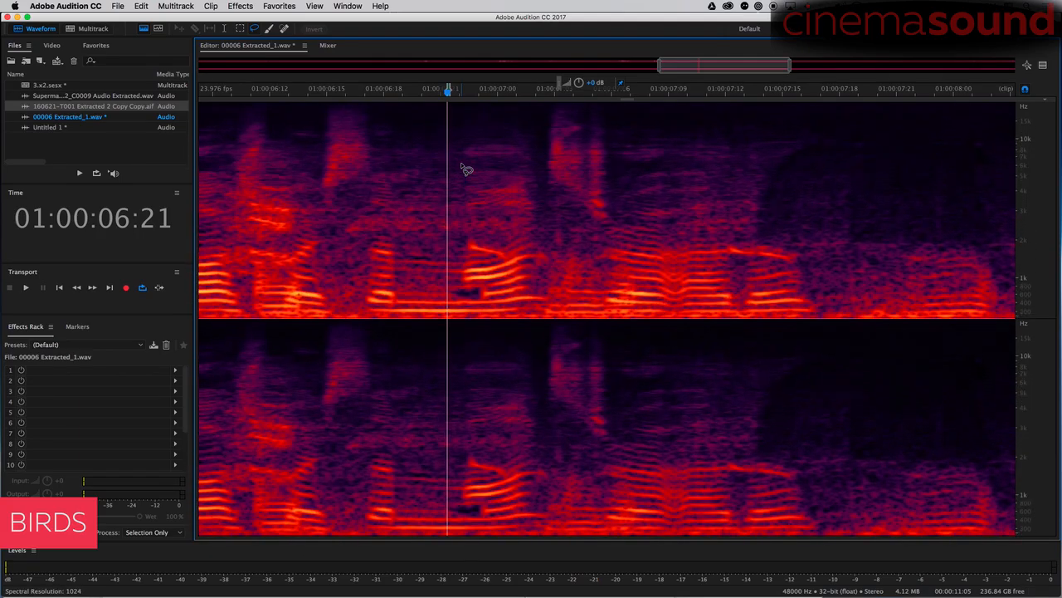
{"action": "key", "text": "alt+super+Up"}
{"action": "key", "text": "alt+super+Up"}
{"action": "key", "text": "alt+super+Up"}
{"action": "key", "text": "alt+super+Up"}
{"action": "key", "text": "alt+super+Down"}
{"action": "key", "text": "alt+super+Down"}
{"action": "key", "text": "alt+super+Down"}
{"action": "key", "text": "alt+super+Down"}
{"action": "key", "text": "alt+super+Up"}
{"action": "key", "text": "alt+super+Up"}
{"action": "key", "text": "alt+super+Up"}
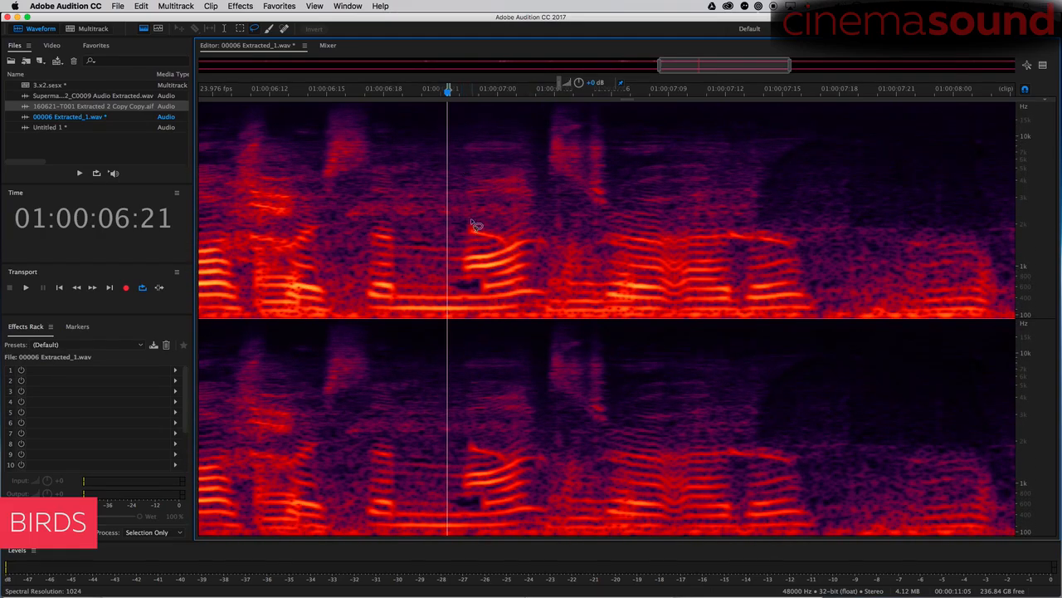
Lasso the falling chirp from 01:00:06:22 to about 01:00:07:00, just below 2 kHz, audition it, and mix paste the background over it
{"action": "mouse_move", "coordinate": [472, 222]}
{"action": "left_mouse_down"}
{"action": "mouse_move", "coordinate": [506, 239]}
{"action": "mouse_move", "coordinate": [468, 222]}
{"action": "left_mouse_up"}
{"action": "key", "text": "space"}
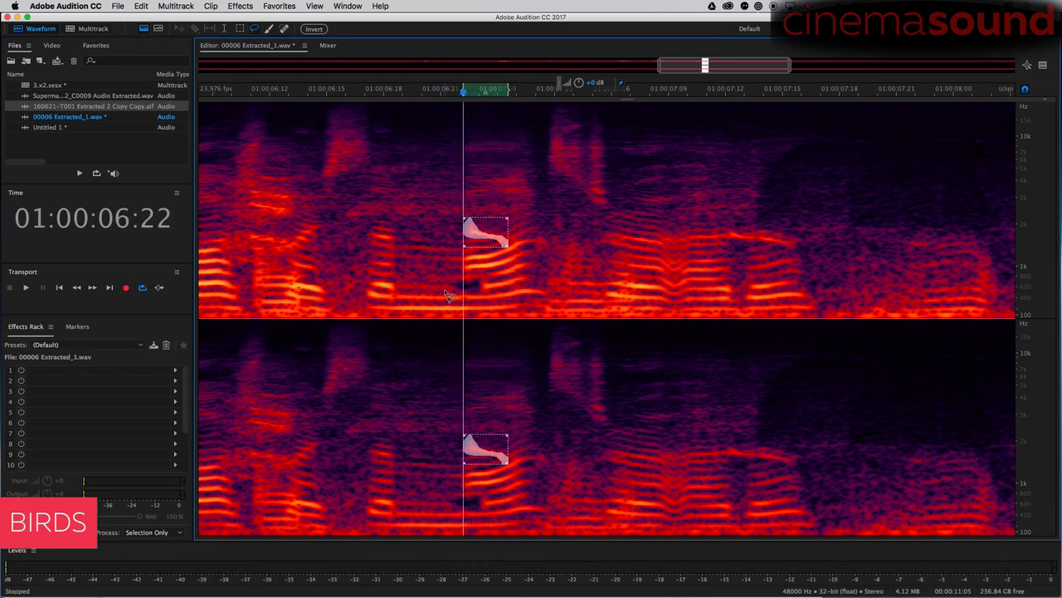
{"action": "key", "text": "super+shift+v"}
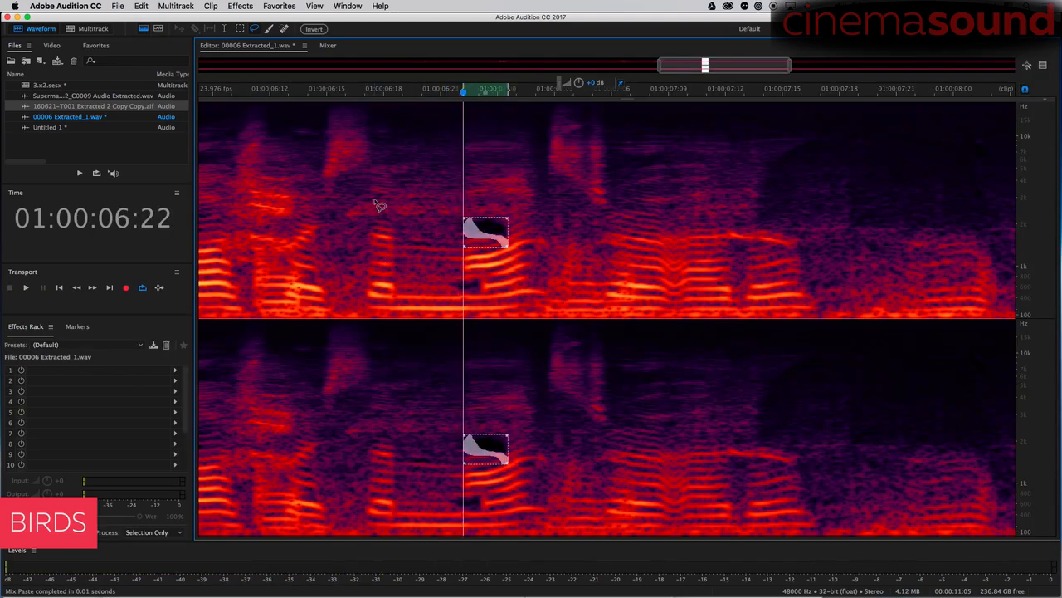
Play back from about 01:00:06:16 to check the passage with the chirp patched
{"action": "left_click", "coordinate": [369, 229]}
{"action": "key", "text": "space"}
{"action": "key", "text": "space"}
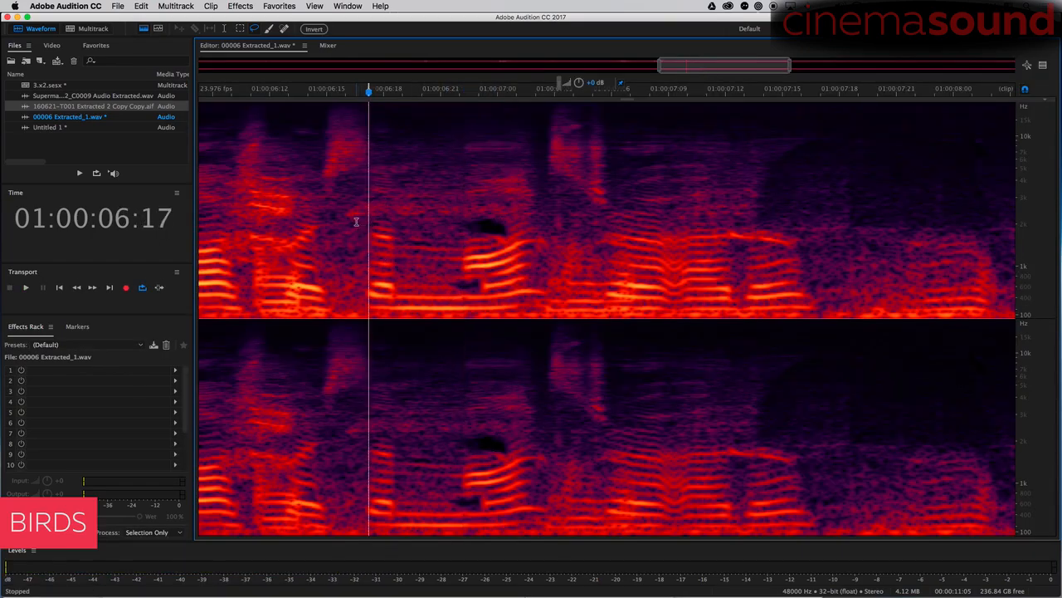
{"action": "key", "text": "space"}
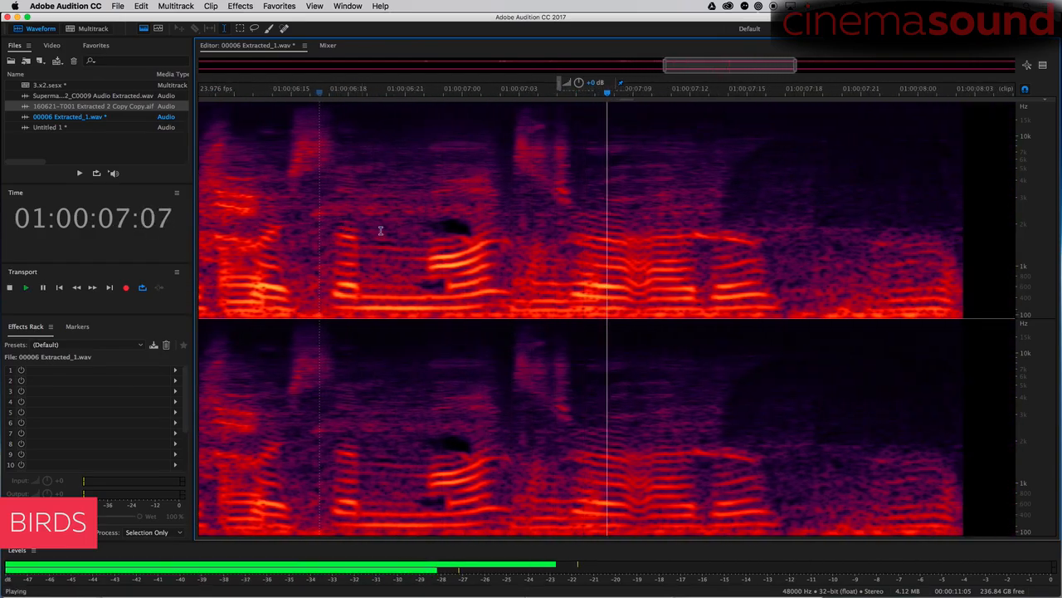
{"action": "key", "text": "space"}
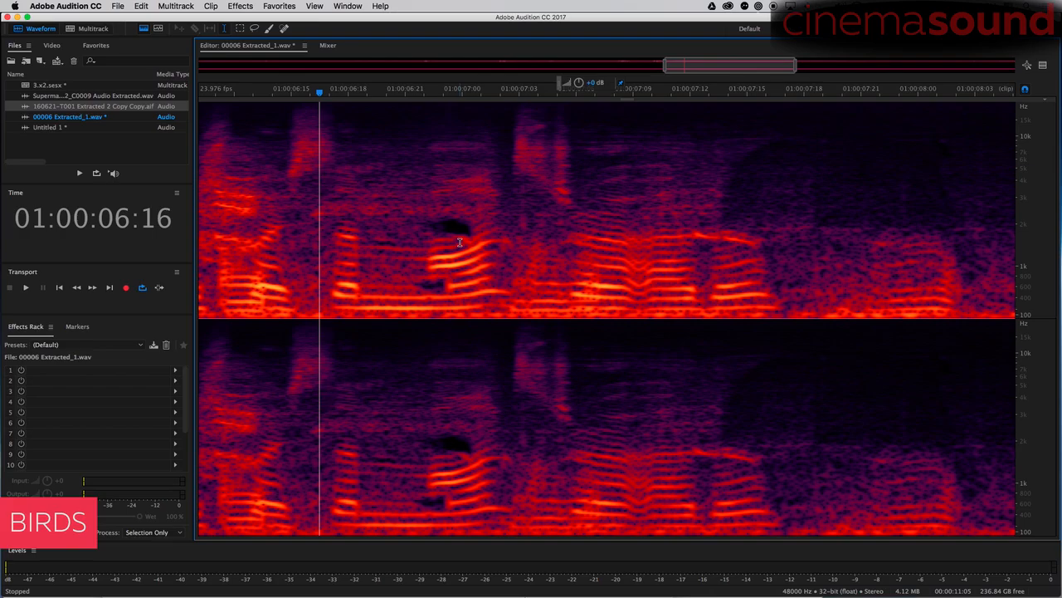
Lasso the leftover arc beneath the patched chirp from 01:00:06:23 to about 01:00:07:00, audition it, and mix paste the background over it
{"action": "mouse_move", "coordinate": [452, 241]}
{"action": "left_mouse_down"}
{"action": "mouse_move", "coordinate": [467, 242]}
{"action": "mouse_move", "coordinate": [446, 233]}
{"action": "left_mouse_up"}
{"action": "key", "text": "space"}
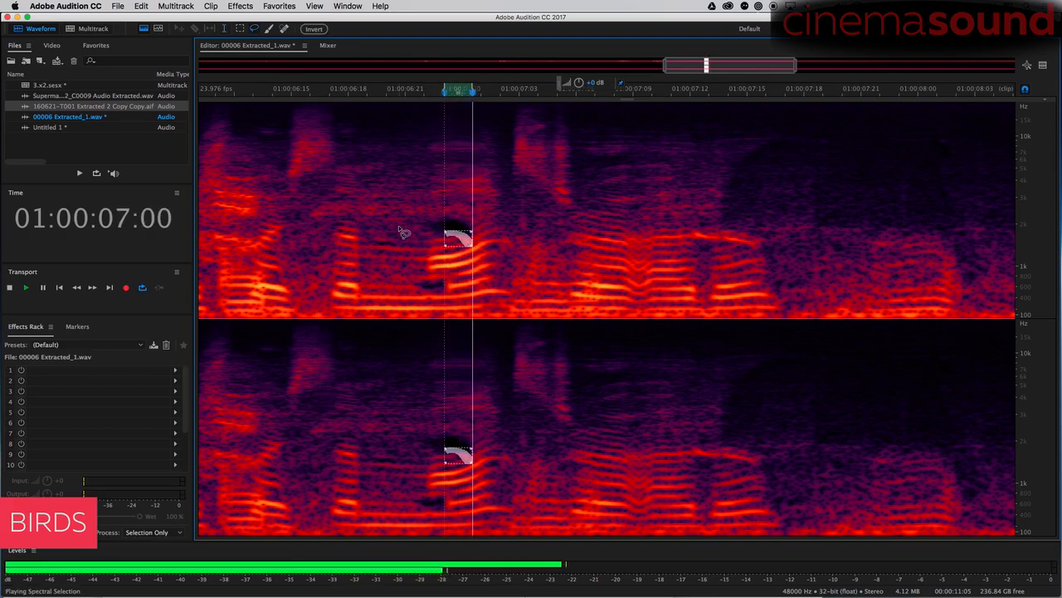
{"action": "key", "text": "space"}
{"action": "key", "text": "Delete"}
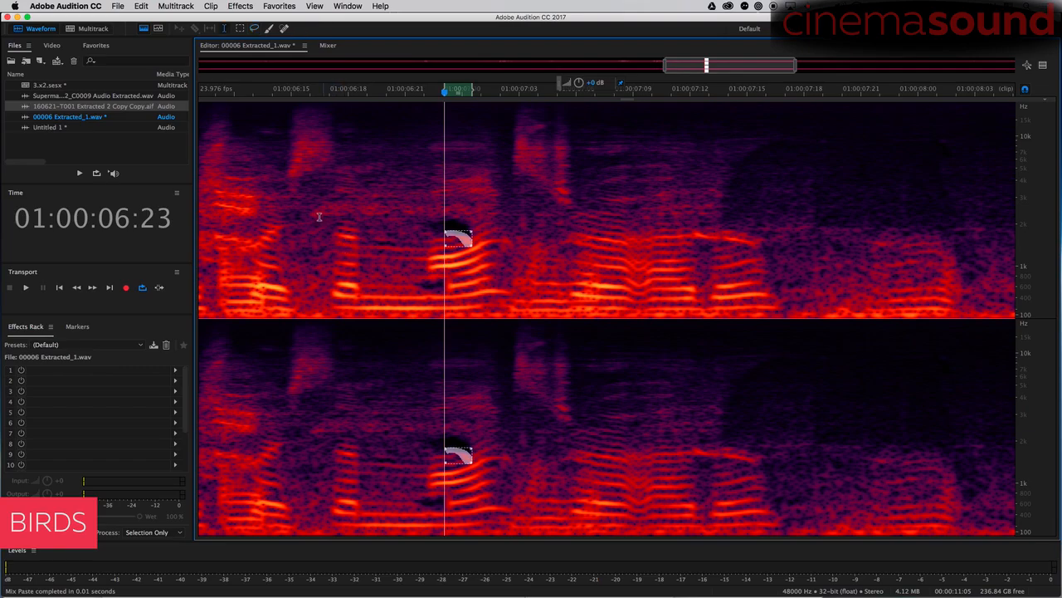
Play back from 01:00:06:16 to check the repair, and examine the surrounding voice passage at a wider range
{"action": "left_click", "coordinate": [319, 217]}
{"action": "key", "text": "space"}
{"action": "key", "text": "space"}
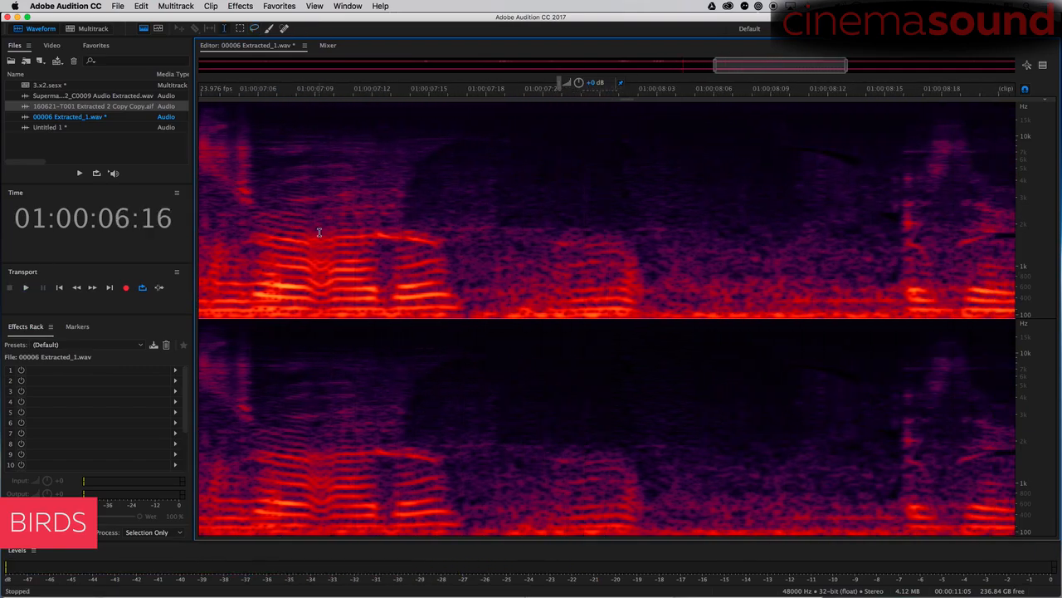
{"action": "key", "text": "minus"}
{"action": "key", "text": "minus"}
{"action": "key", "text": "minus"}
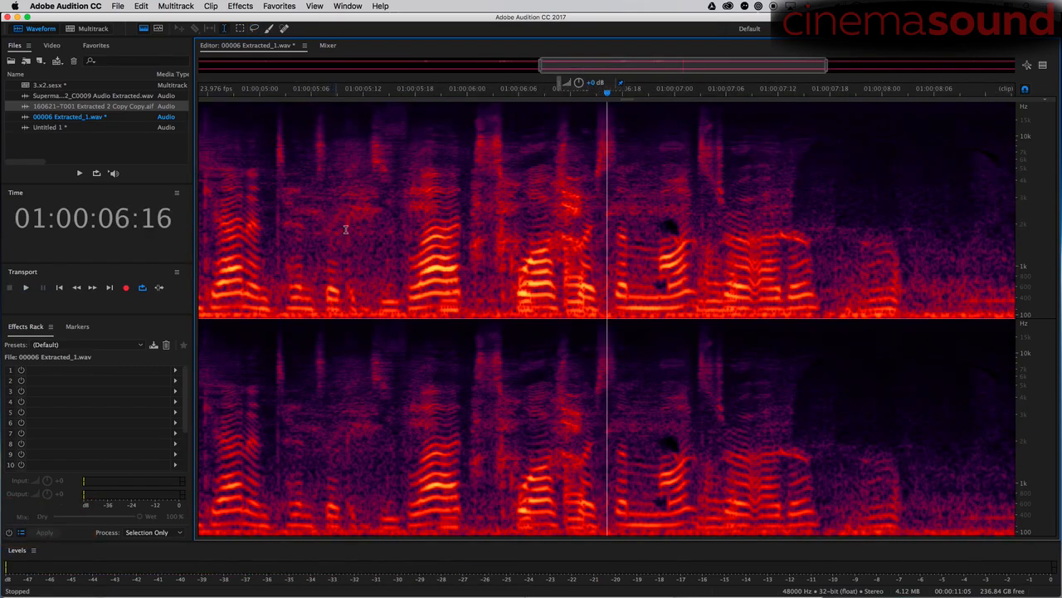
{"action": "left_click", "coordinate": [554, 212]}
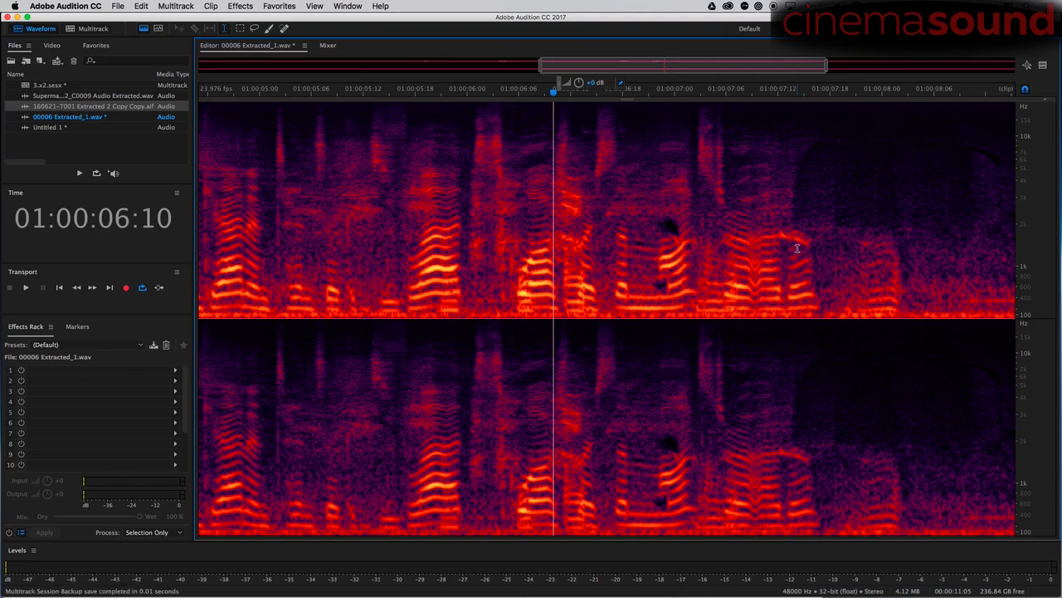
{"action": "key", "text": "minus"}
{"action": "key", "text": "minus"}
{"action": "left_click_drag", "start_coordinate": [603, 205], "coordinate": [617, 204]}
{"action": "left_click", "coordinate": [631, 220]}
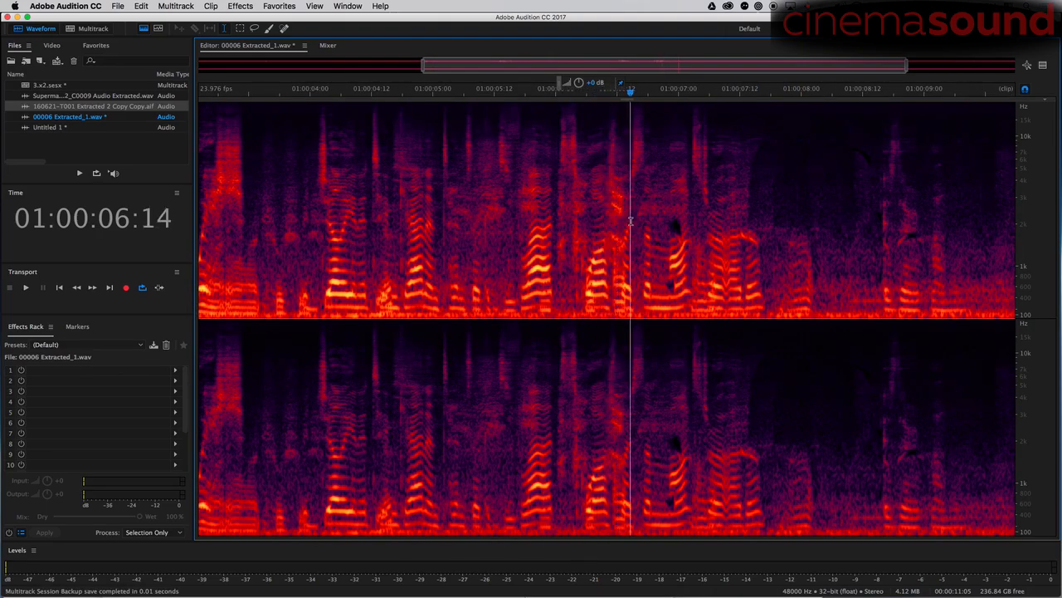
{"action": "left_click", "coordinate": [269, 104]}
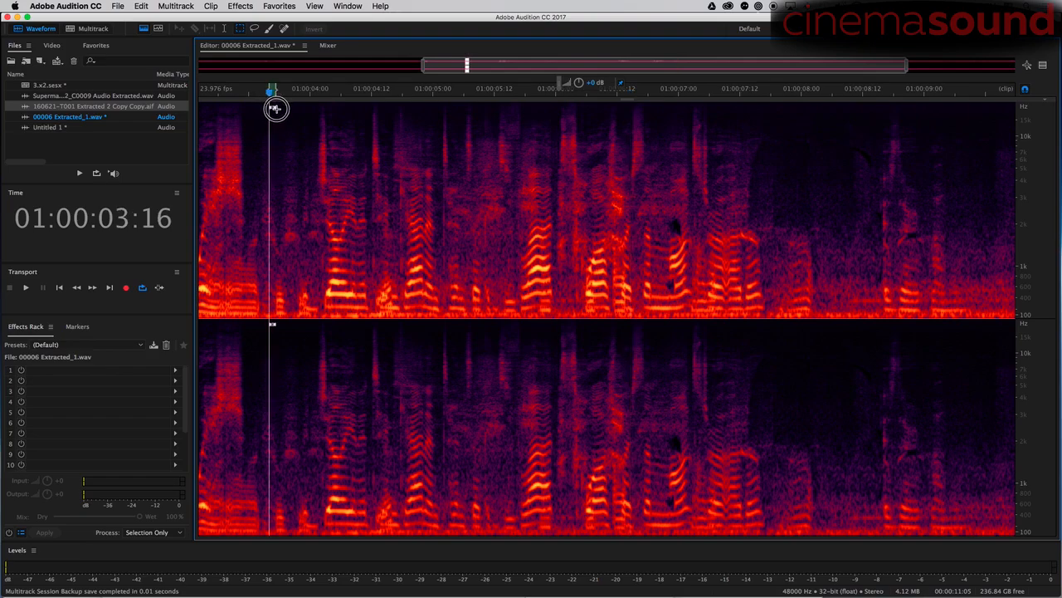
{"action": "mouse_move", "coordinate": [273, 106]}
{"action": "left_mouse_down"}
{"action": "mouse_move", "coordinate": [290, 108]}
{"action": "mouse_move", "coordinate": [274, 104]}
{"action": "mouse_move", "coordinate": [310, 366]}
{"action": "left_mouse_up"}
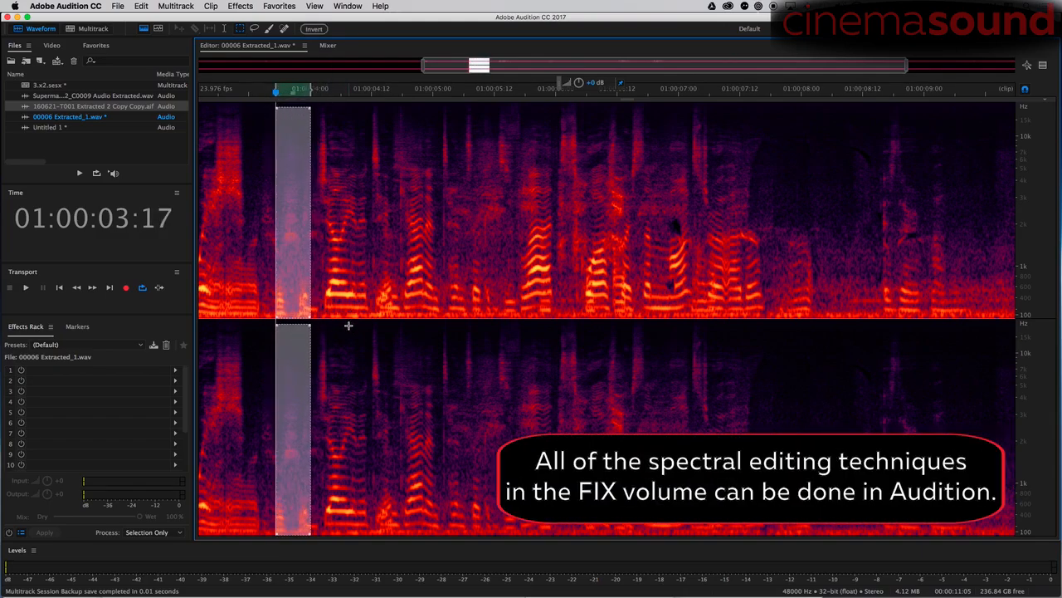
{"action": "left_click", "coordinate": [471, 199]}
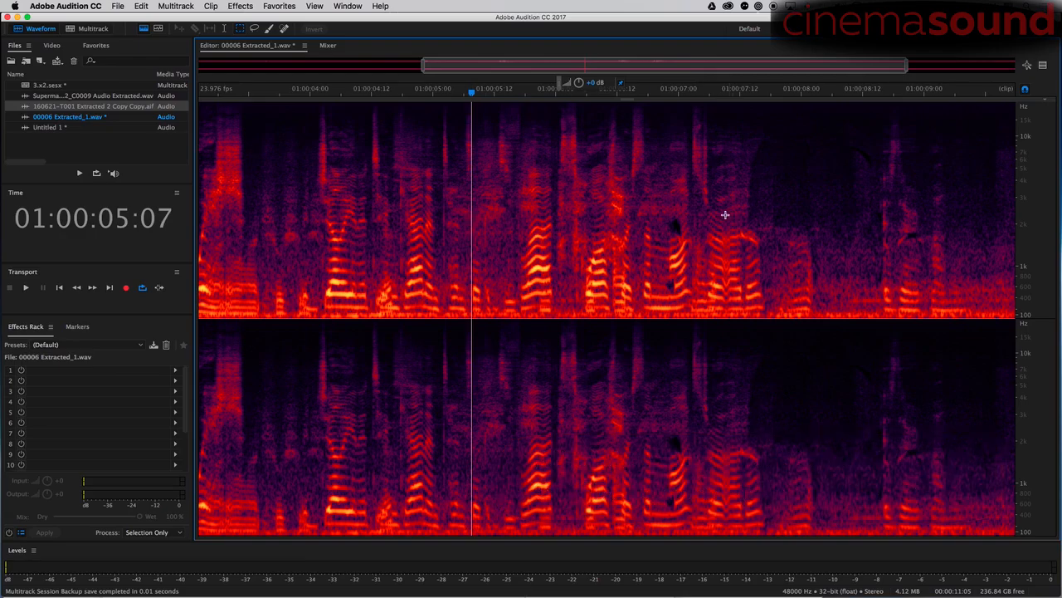
Play the edited passage from 01:00:06:15 to past 01:00:08:20
{"action": "left_click", "coordinate": [637, 176]}
{"action": "key", "text": "space"}
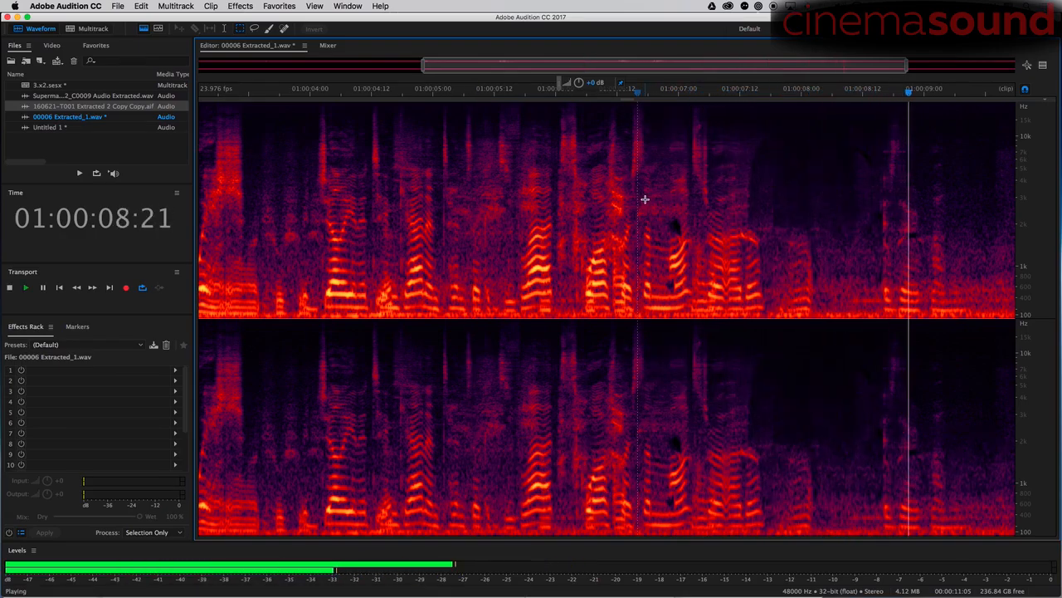
{"action": "key", "text": "space"}
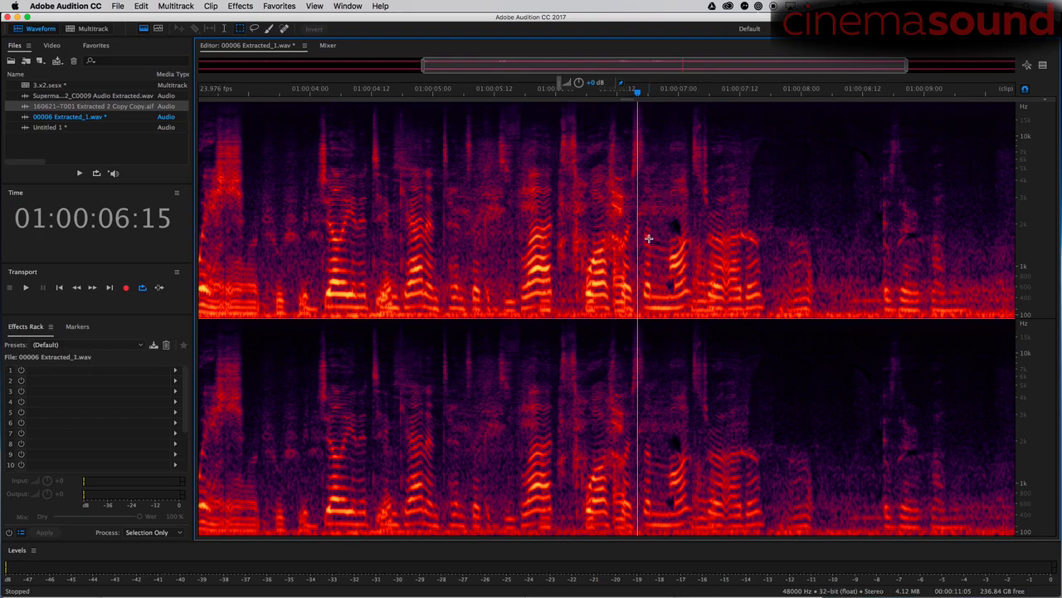
Undo all the bird repairs back to the saved file and play the original from about 01:00:06:09 for comparison
{"action": "key", "text": "space"}
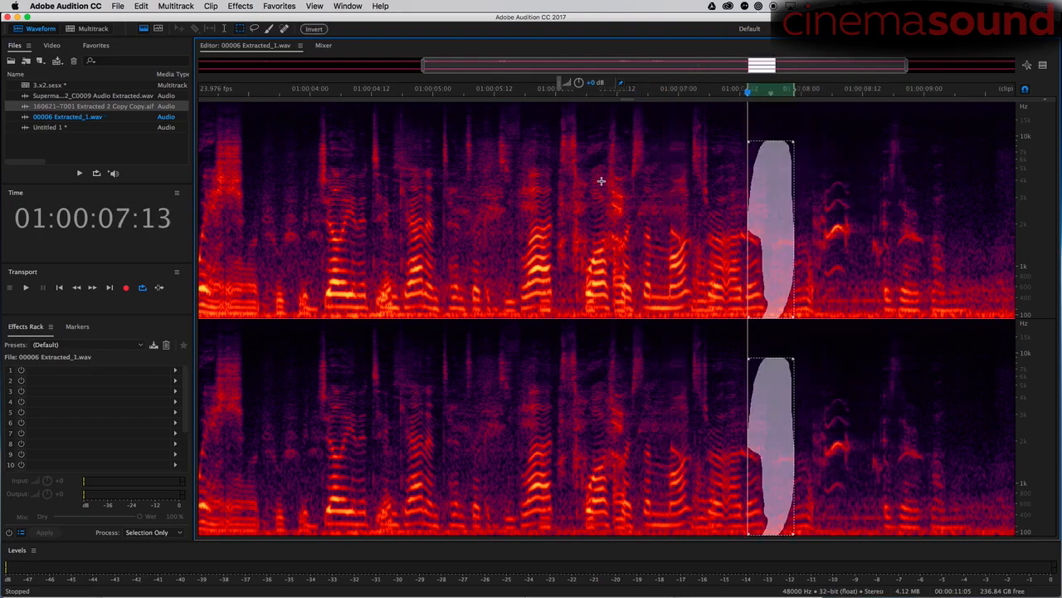
{"action": "left_click", "coordinate": [601, 181]}
{"action": "key", "text": "space"}
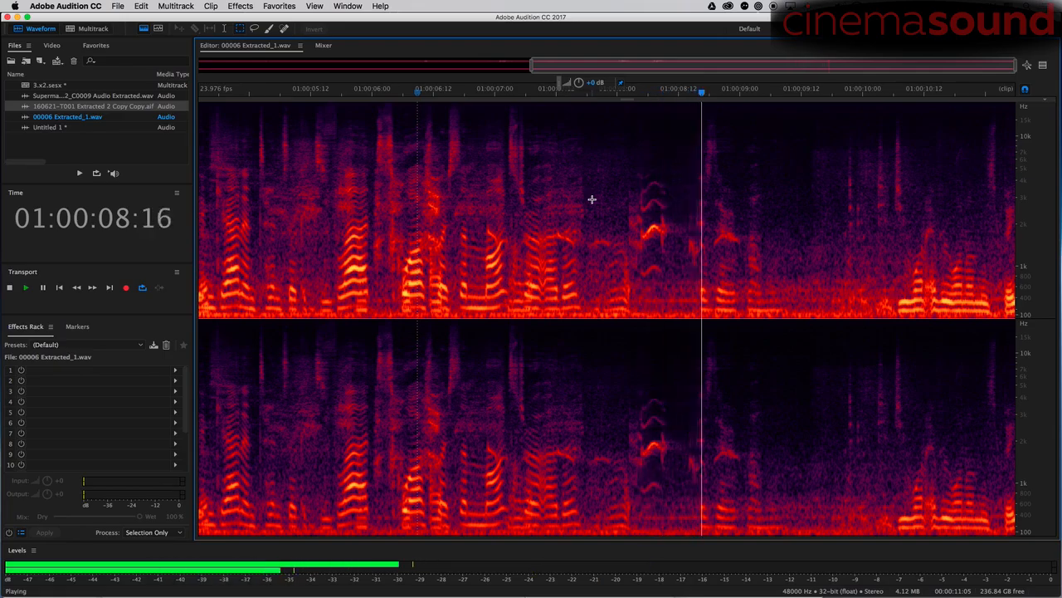
Stop playback, select the background stretch from 01:00:00:10 to about 01:00:00:20, and capture its noise print in Noise Reduction
{"action": "key", "text": "space"}
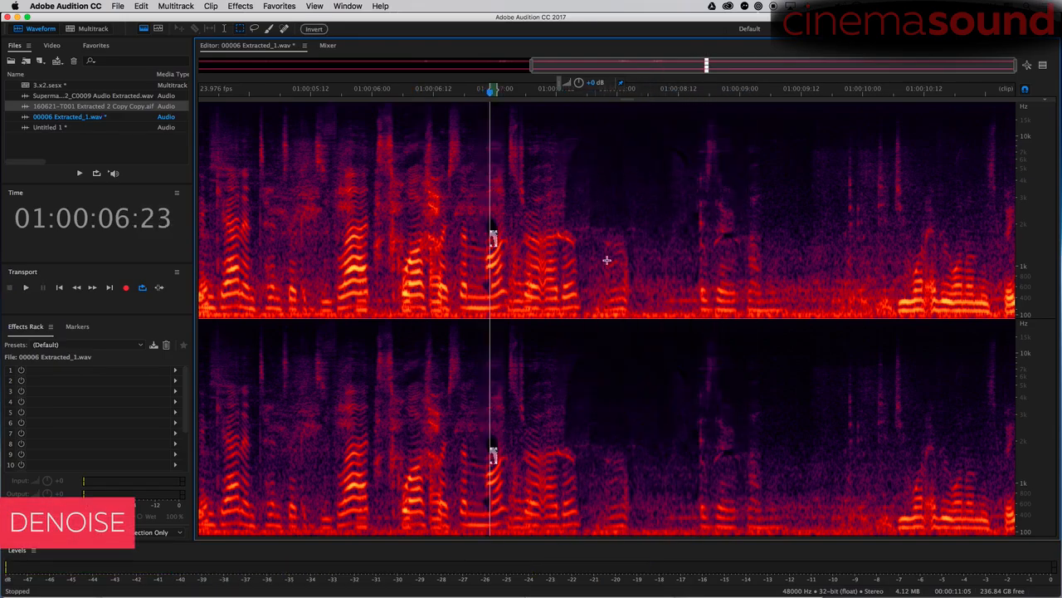
{"action": "scroll", "coordinate": [607, 241], "scroll_direction": "down", "scroll_amount": 3}
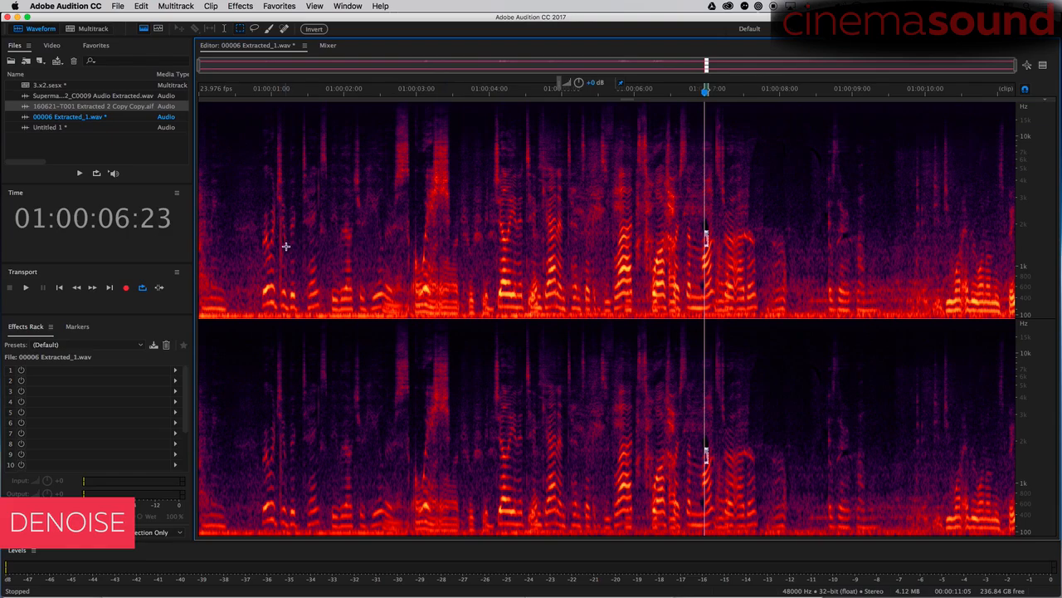
{"action": "left_click_drag", "start_coordinate": [228, 297], "coordinate": [259, 302]}
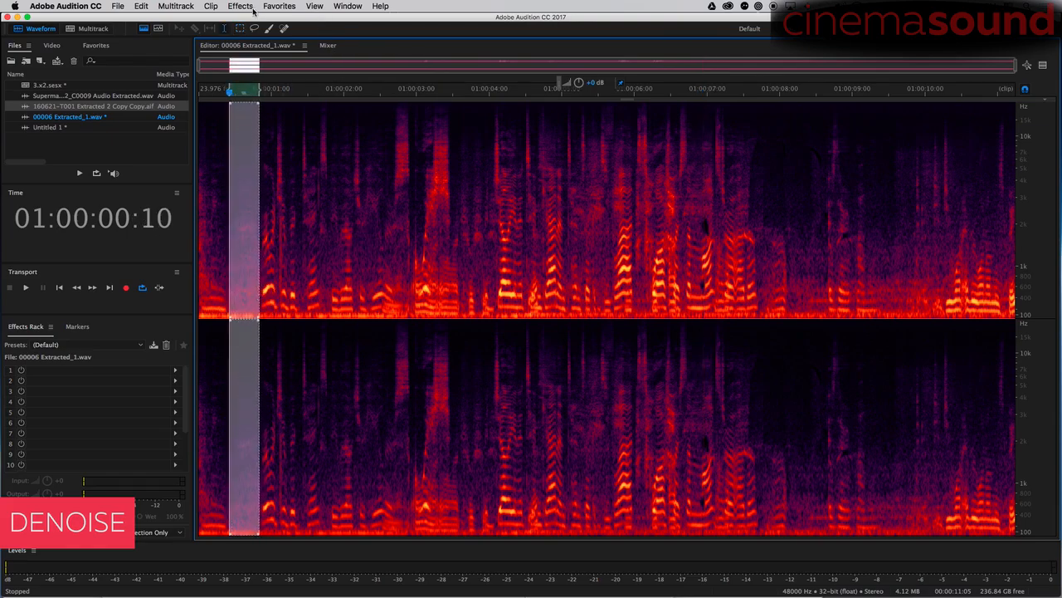
{"action": "left_click", "coordinate": [251, 7]}
{"action": "mouse_move", "coordinate": [385, 185]}
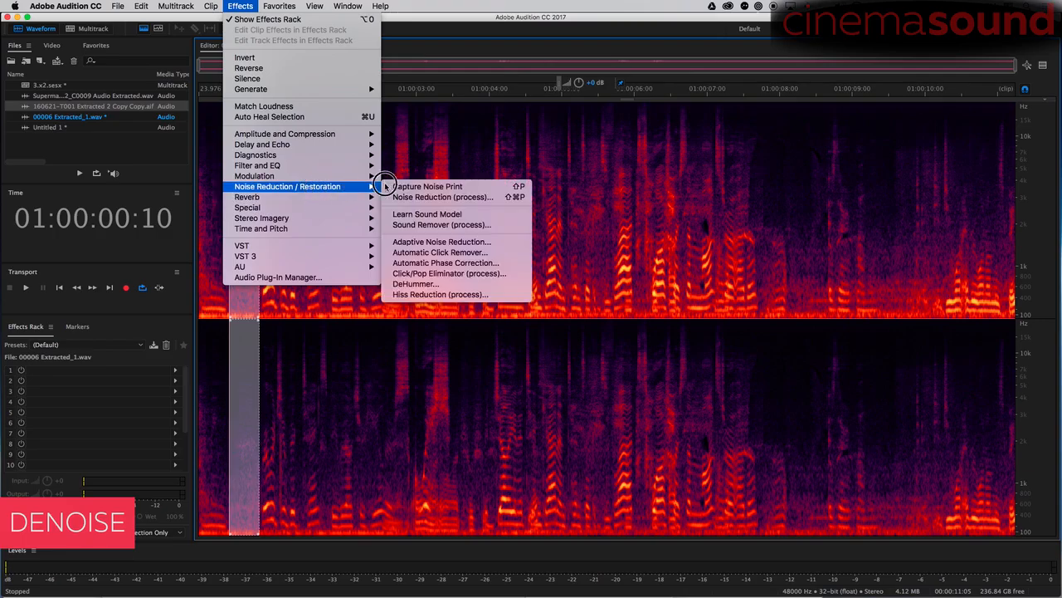
{"action": "left_click", "coordinate": [498, 196]}
{"action": "left_click", "coordinate": [250, 132]}
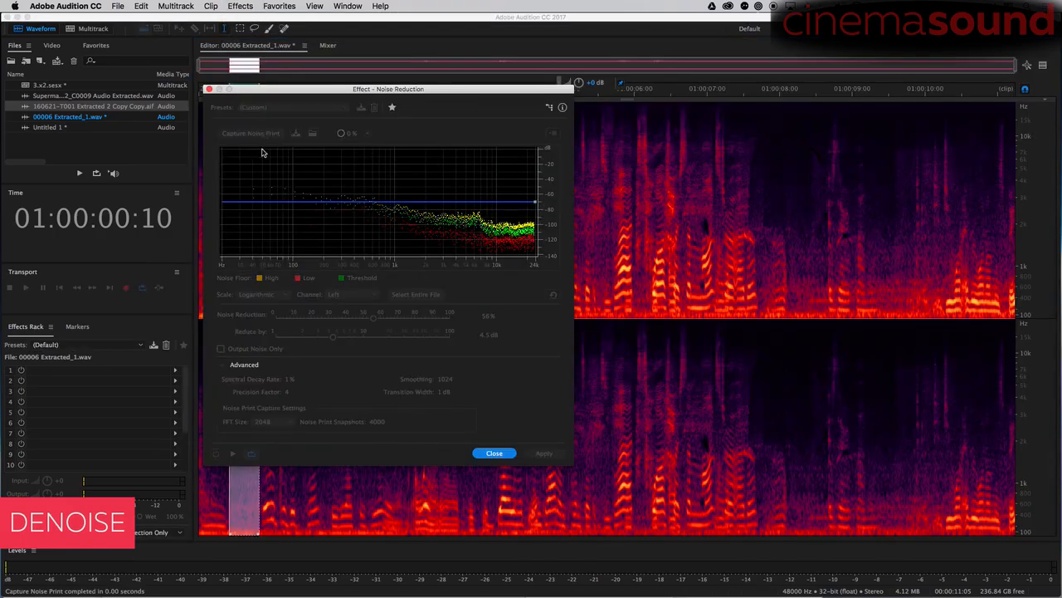
Select the passage from 01:00:06:00 to about 01:00:10:00 and preview it with Noise Reduction raised to 100%
{"action": "left_click_drag", "start_coordinate": [465, 89], "coordinate": [274, 227]}
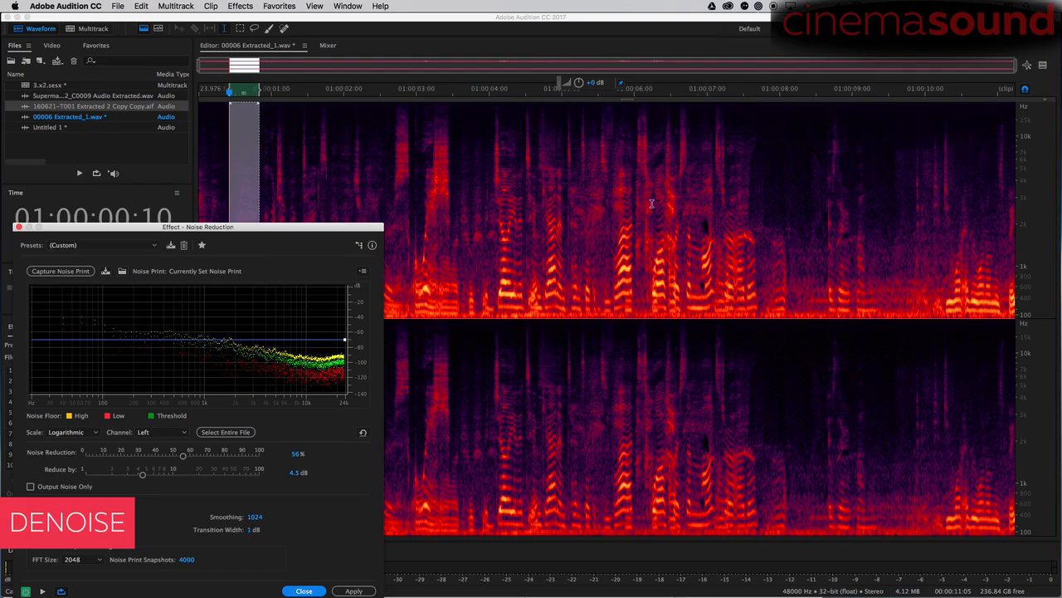
{"action": "left_click_drag", "start_coordinate": [636, 220], "coordinate": [929, 241]}
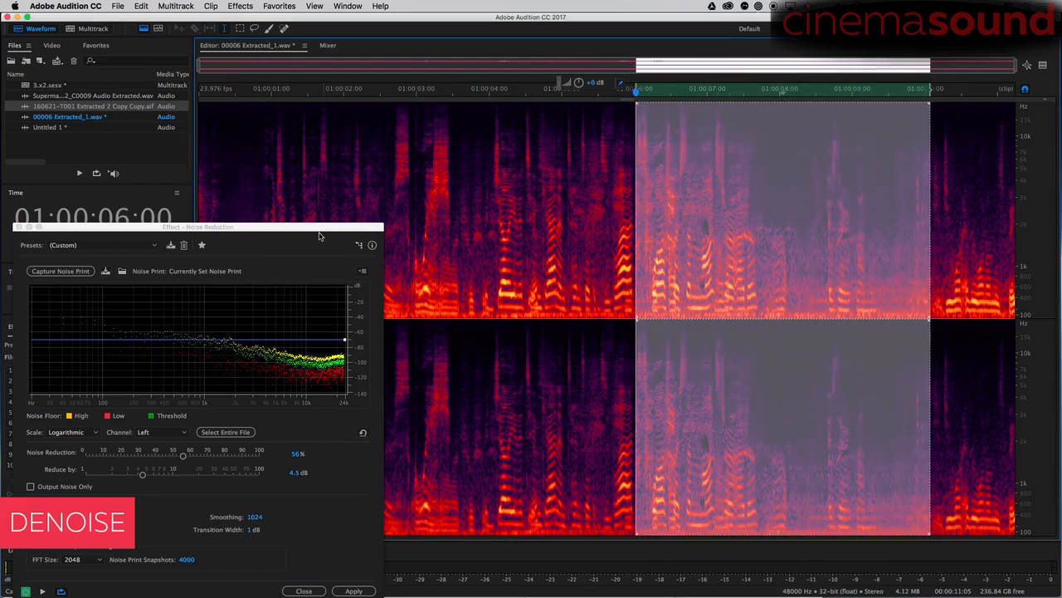
{"action": "left_click_drag", "start_coordinate": [326, 225], "coordinate": [474, 321]}
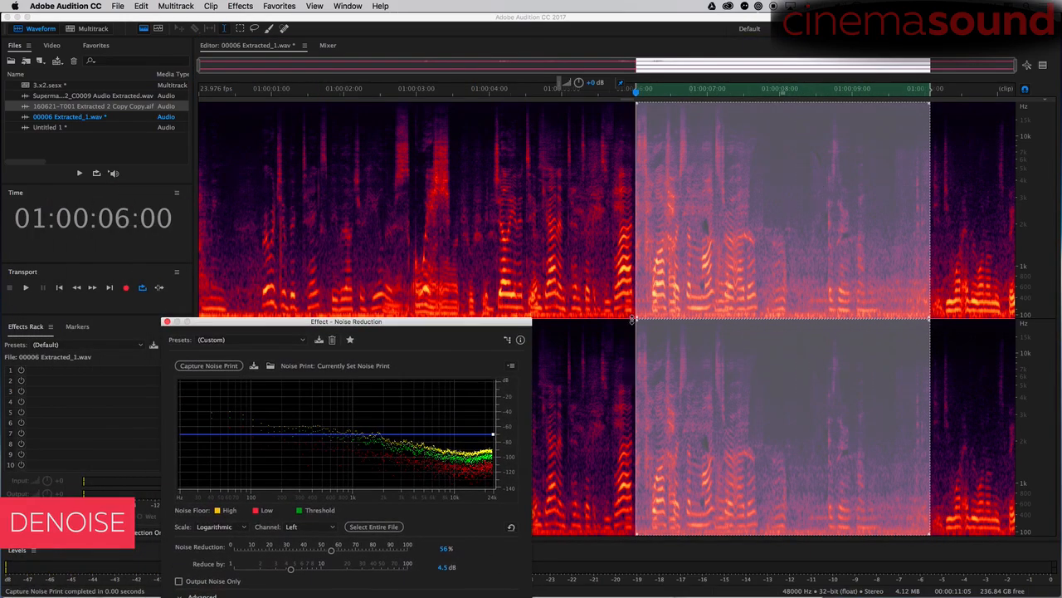
{"action": "left_click_drag", "start_coordinate": [390, 323], "coordinate": [452, 62]}
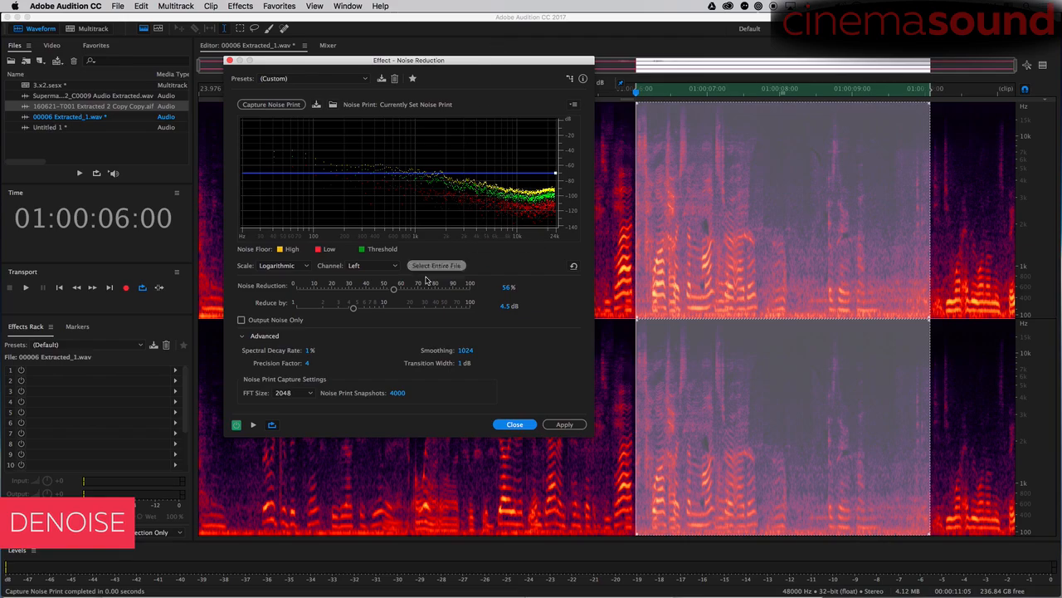
{"action": "key", "text": "space"}
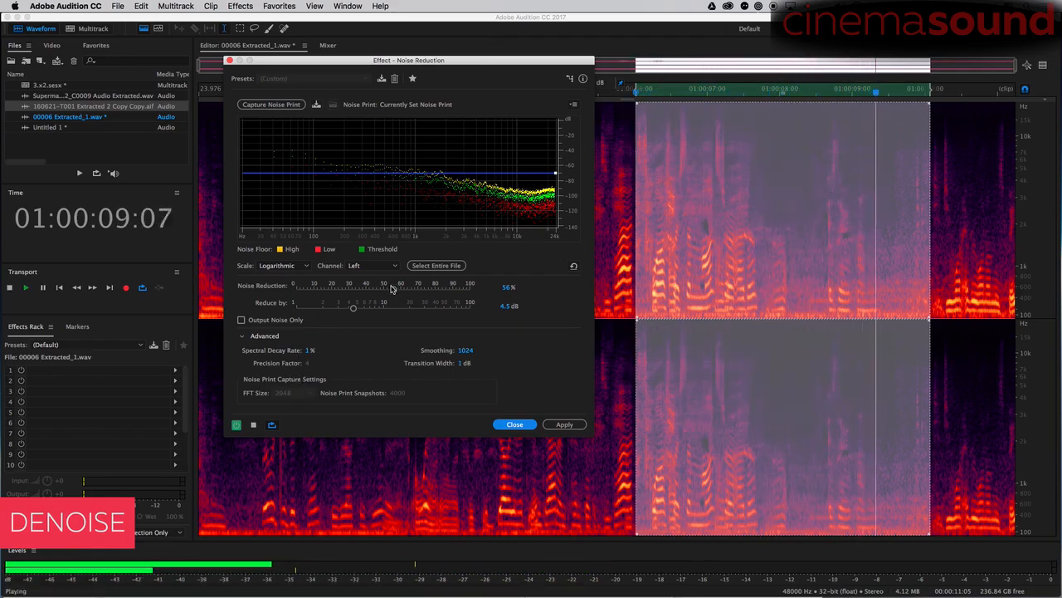
{"action": "left_click_drag", "start_coordinate": [394, 289], "coordinate": [524, 292]}
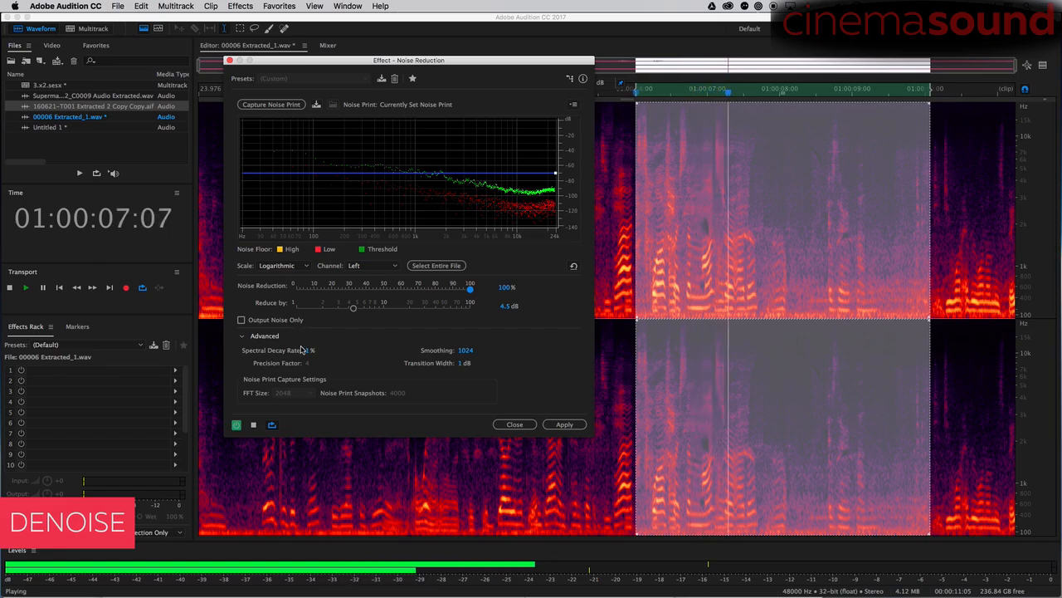
{"action": "key", "text": "space"}
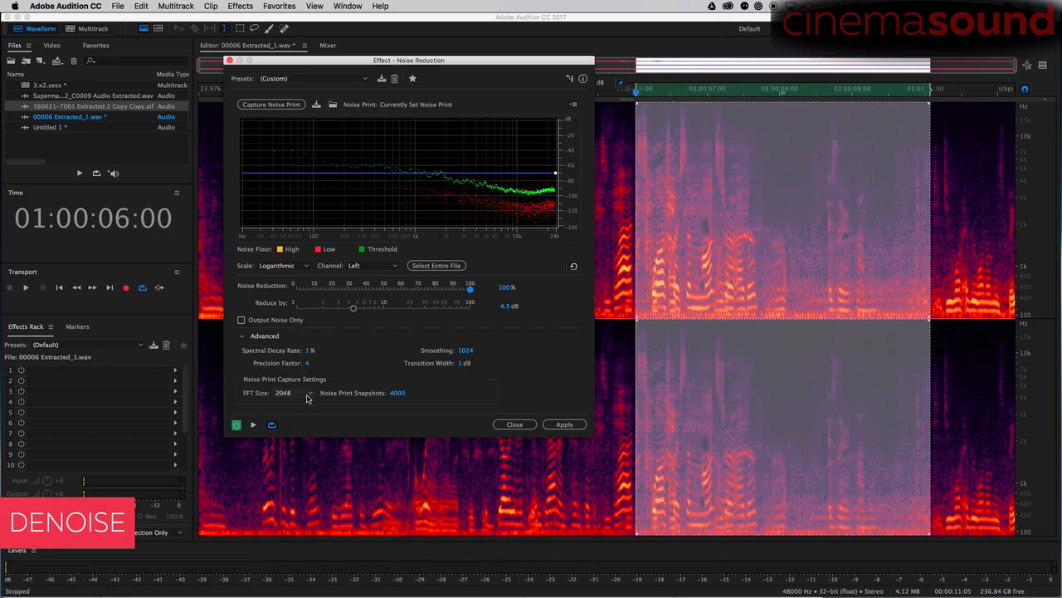
Set the FFT size to 512 and recapture the noise print from the background between 01:00:00:09 and about 01:00:00:19
{"action": "left_click", "coordinate": [306, 394]}
{"action": "left_click", "coordinate": [292, 403]}
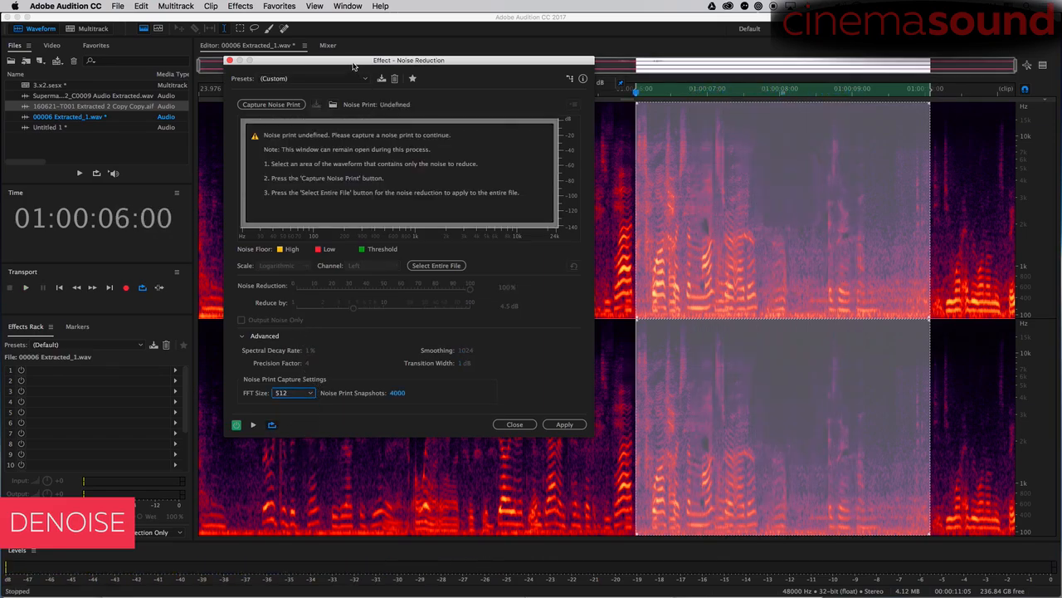
{"action": "left_click_drag", "start_coordinate": [358, 61], "coordinate": [815, 134]}
{"action": "left_click_drag", "start_coordinate": [236, 297], "coordinate": [258, 300]}
{"action": "left_click", "coordinate": [733, 177]}
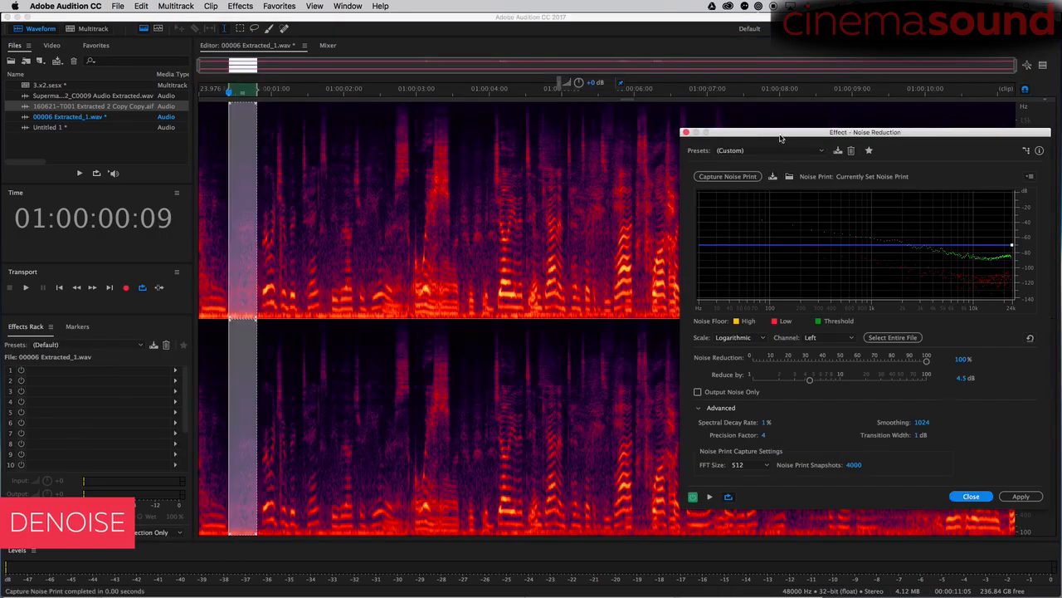
Select the passage from 01:00:06:01 to about 01:00:09:17 and preview the new noise print's reduction on it
{"action": "left_click_drag", "start_coordinate": [776, 136], "coordinate": [214, 161]}
{"action": "left_click_drag", "start_coordinate": [639, 223], "coordinate": [907, 232]}
{"action": "left_click", "coordinate": [148, 522]}
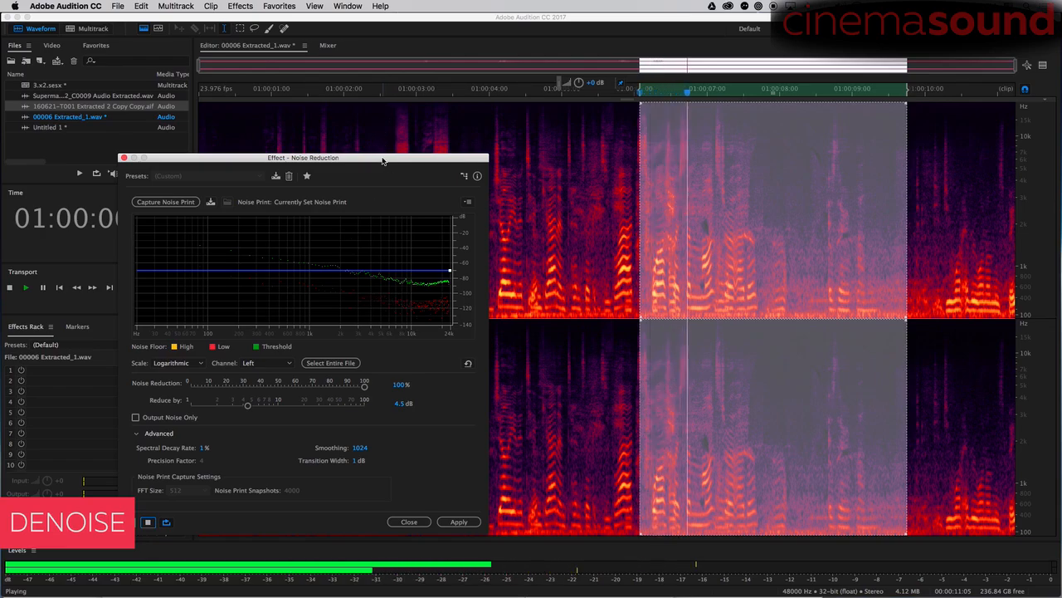
{"action": "left_click_drag", "start_coordinate": [376, 157], "coordinate": [451, 100]}
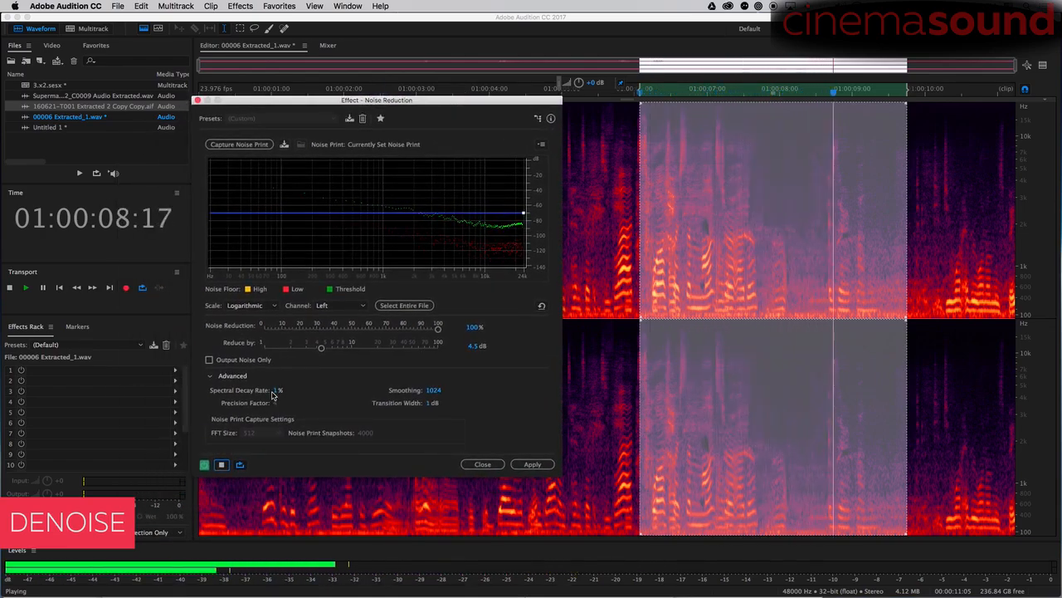
Set Reduce by to 8.7 dB and Spectral Decay Rate to 9%, and apply the noise reduction to the selected passage
{"action": "left_click_drag", "start_coordinate": [321, 346], "coordinate": [346, 349]}
{"action": "left_click_drag", "start_coordinate": [277, 391], "coordinate": [287, 391]}
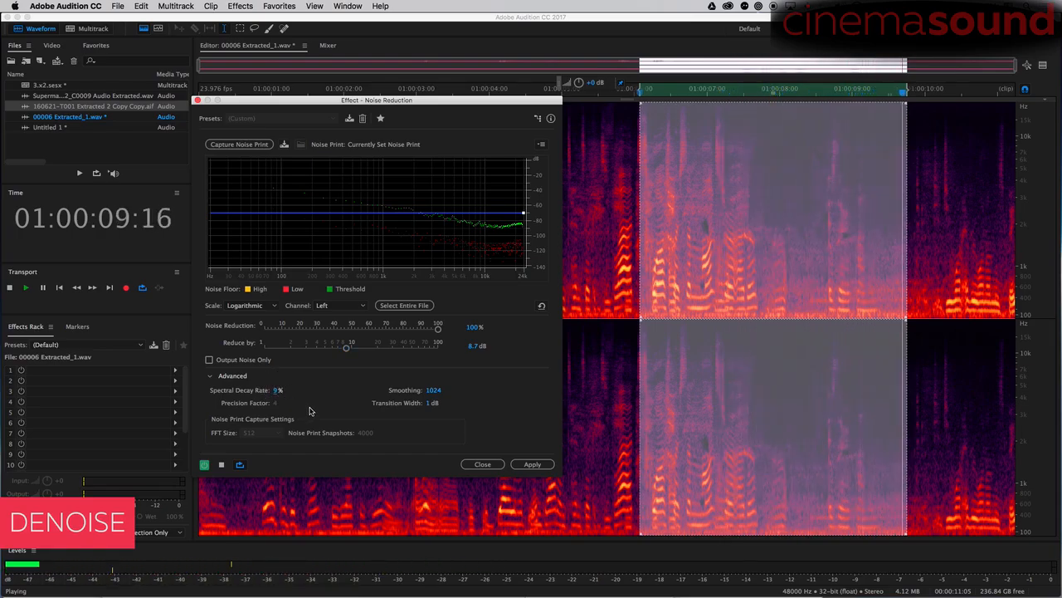
{"action": "left_click", "coordinate": [530, 464]}
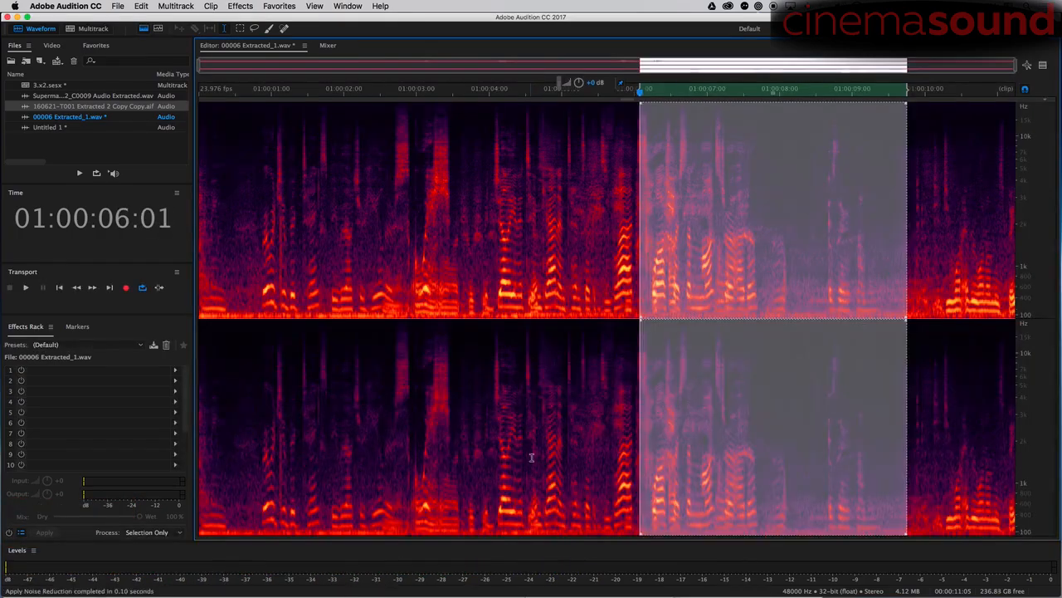
Play the denoised passage from 01:00:05:12 to past 01:00:08:04
{"action": "left_click", "coordinate": [599, 219]}
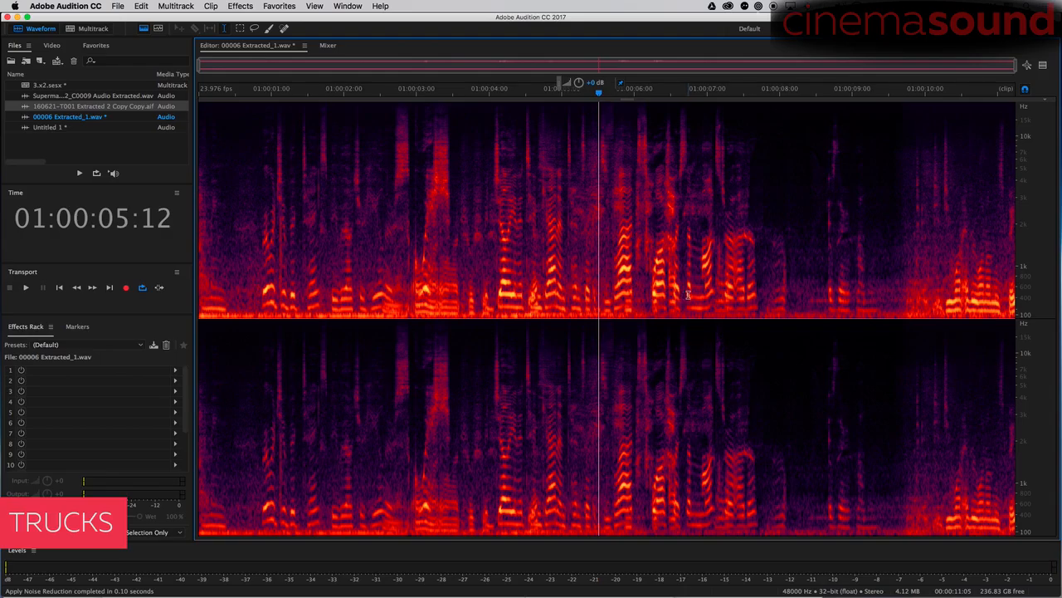
{"action": "scroll", "coordinate": [688, 294], "scroll_direction": "up", "scroll_amount": 2}
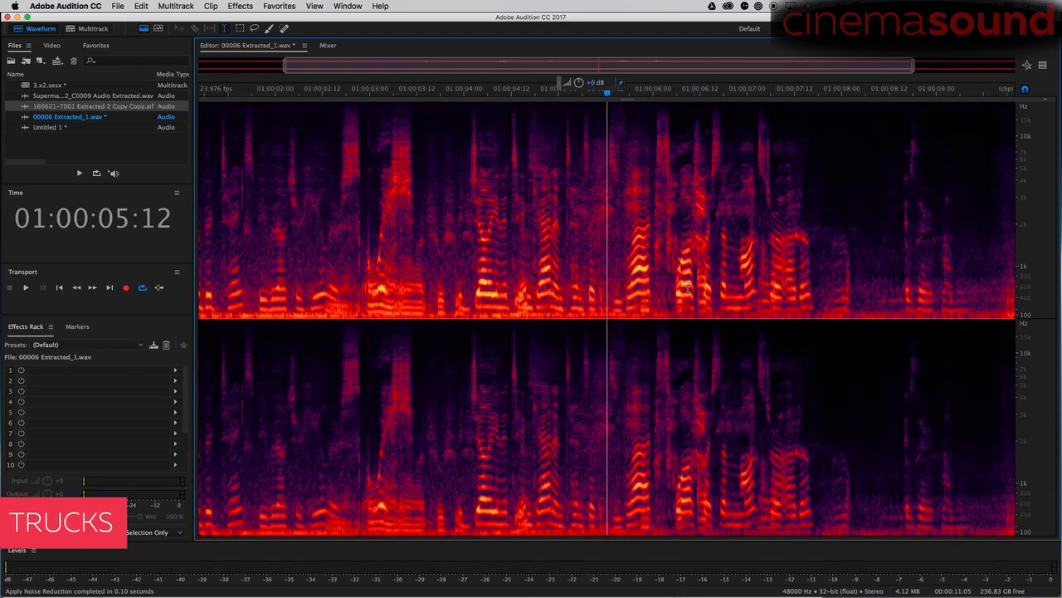
{"action": "key", "text": "space"}
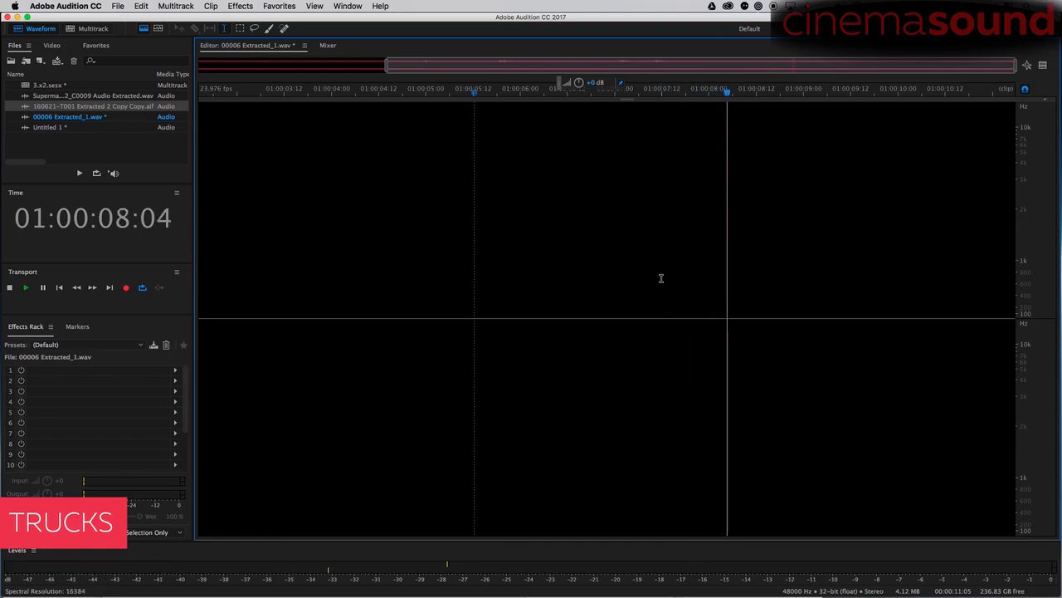
{"action": "key", "text": "space"}
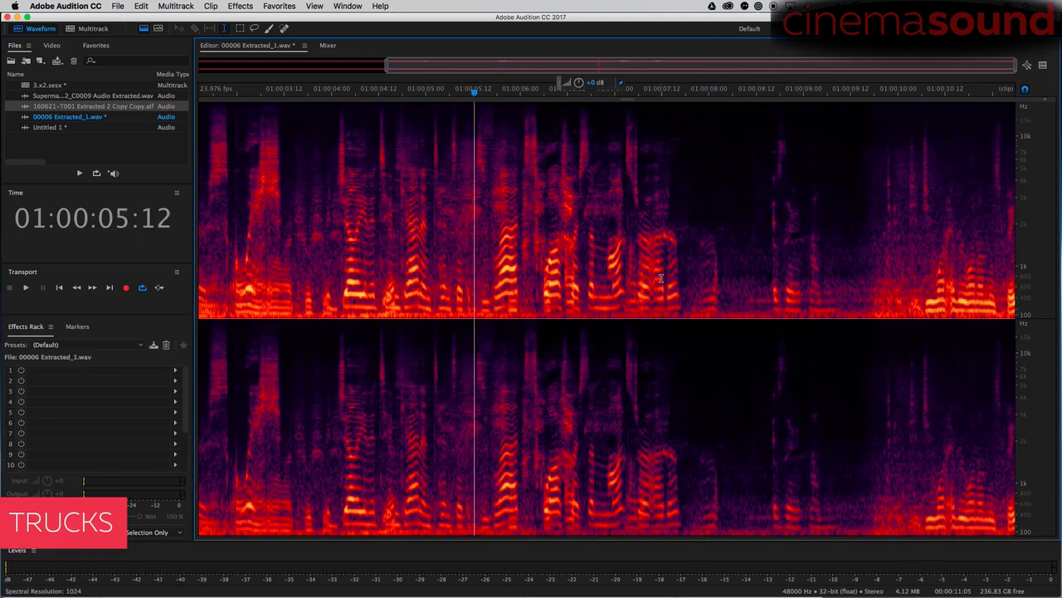
Make the spectral frequency scale more logarithmic and audition the band below about 100 Hz from 01:00:02:01 to the end
{"action": "key", "text": "alt+super+Up"}
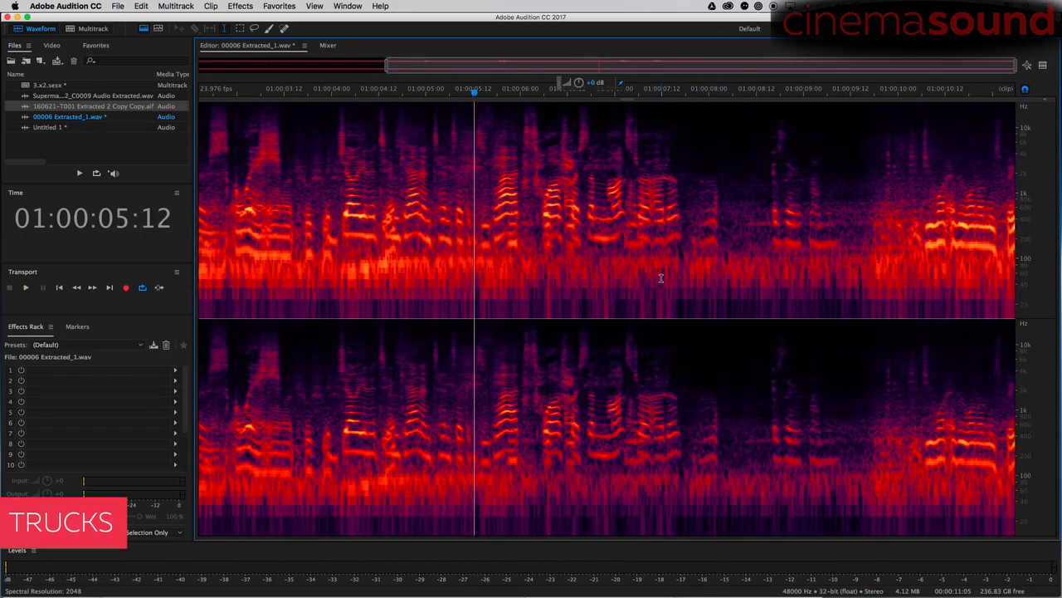
{"action": "scroll", "coordinate": [661, 278], "scroll_direction": "down", "scroll_amount": 2}
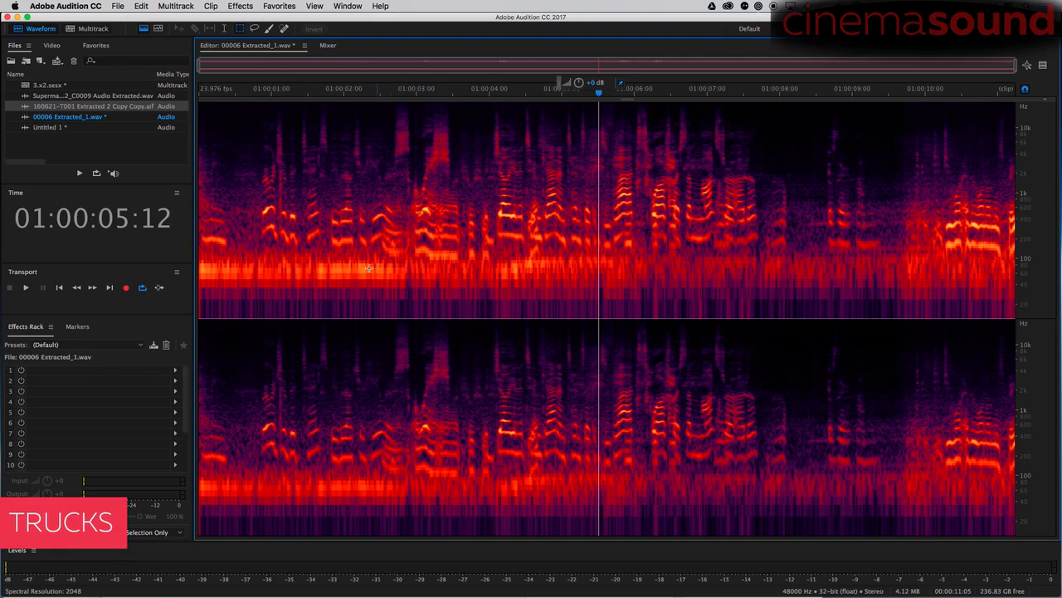
{"action": "left_click_drag", "start_coordinate": [347, 262], "coordinate": [1056, 330]}
{"action": "key", "text": "space"}
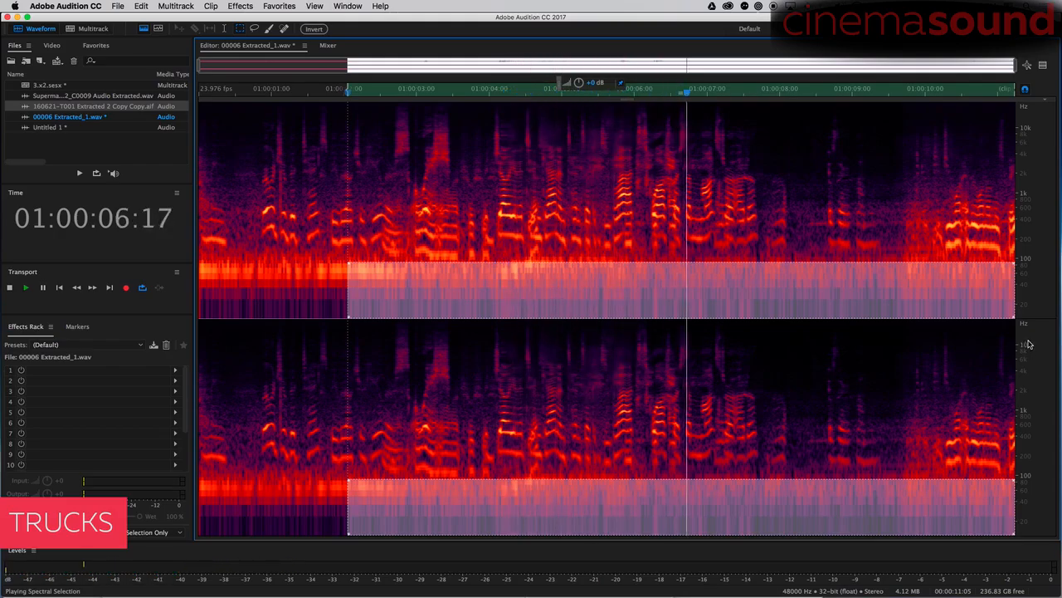
{"action": "left_click", "coordinate": [362, 258]}
Audition a marquee selection of the low voice frequencies, about 40 to 150 Hz, from about 01:00:02:22 to 01:00:03:22
{"action": "left_click_drag", "start_coordinate": [412, 244], "coordinate": [482, 285]}
{"action": "key", "text": "space"}
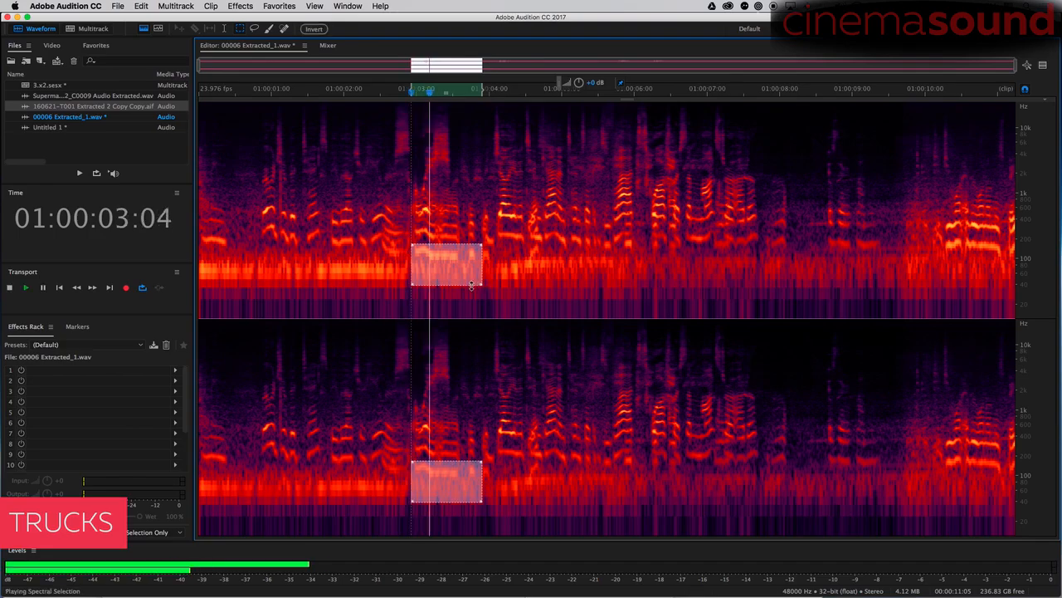
{"action": "key", "text": "space"}
Select the truck rumble below about 100 Hz from 01:00:02:09 to the end of the file and delete it
{"action": "left_click", "coordinate": [384, 264]}
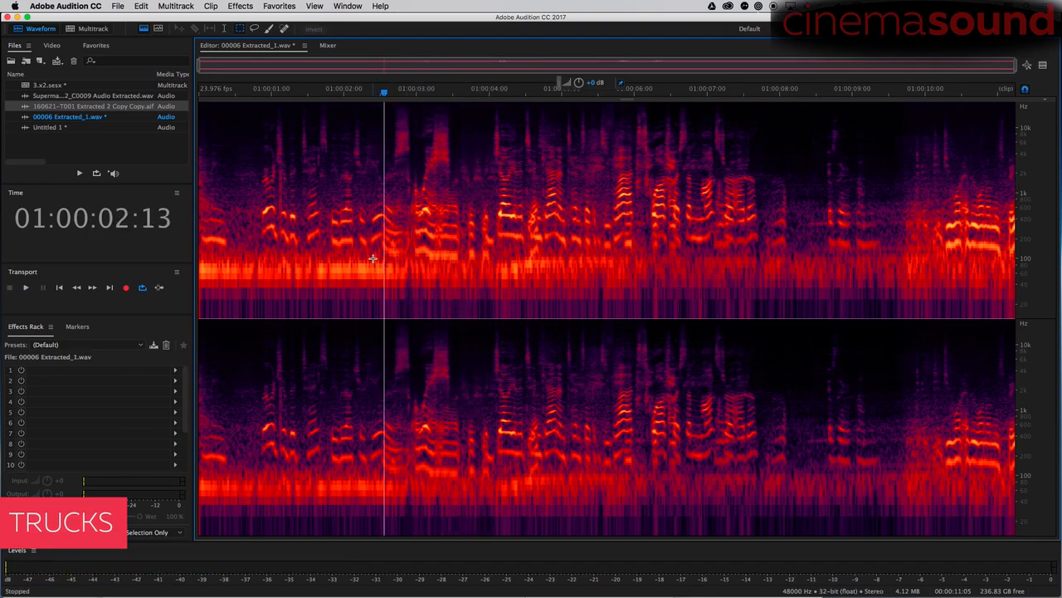
{"action": "left_click_drag", "start_coordinate": [373, 259], "coordinate": [1056, 337]}
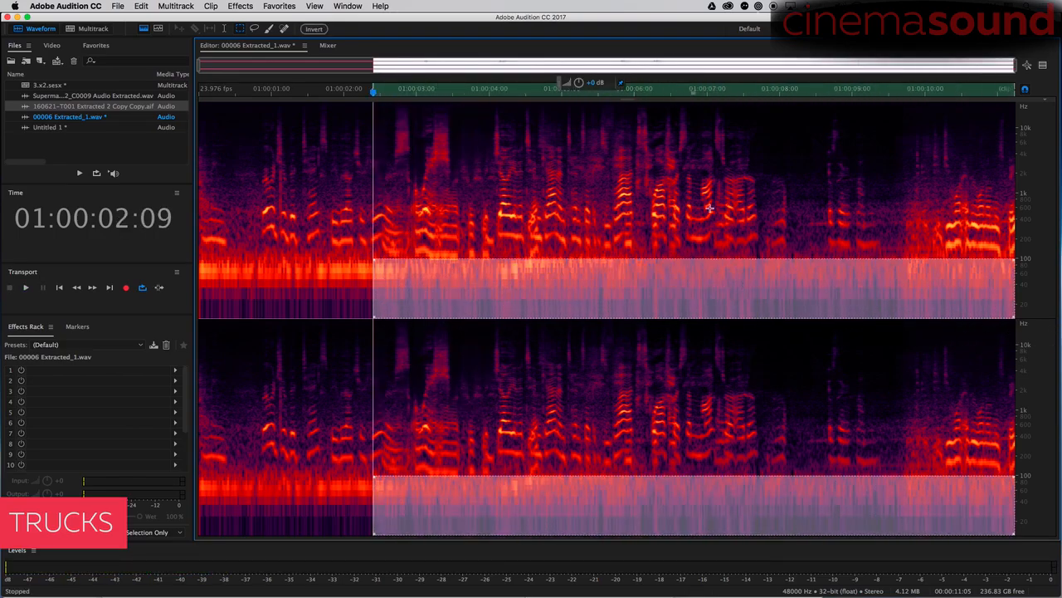
{"action": "key", "text": "Delete"}
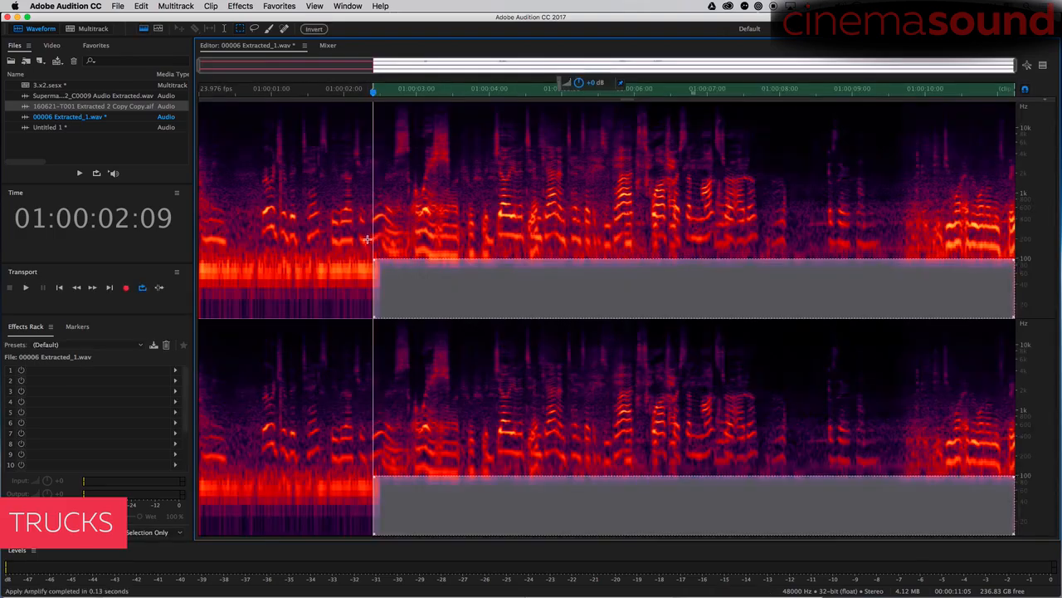
Play from 01:00:02:07 to past 01:00:09:11 to check the audio without the low rumble
{"action": "left_click", "coordinate": [366, 241]}
{"action": "key", "text": "space"}
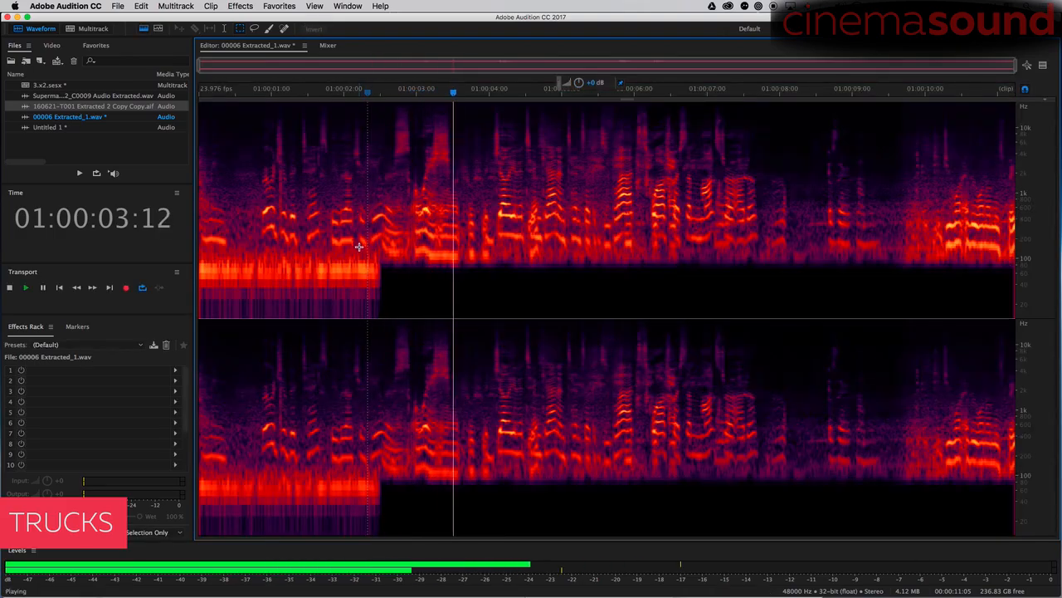
{"action": "scroll", "coordinate": [355, 249], "scroll_direction": "up", "scroll_amount": 2}
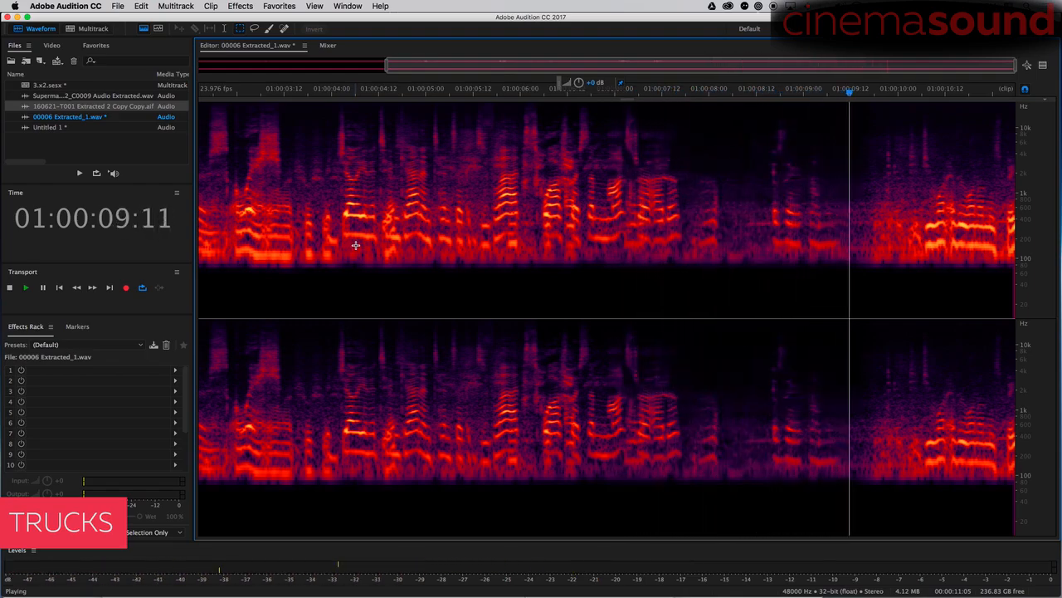
{"action": "key", "text": "space"}
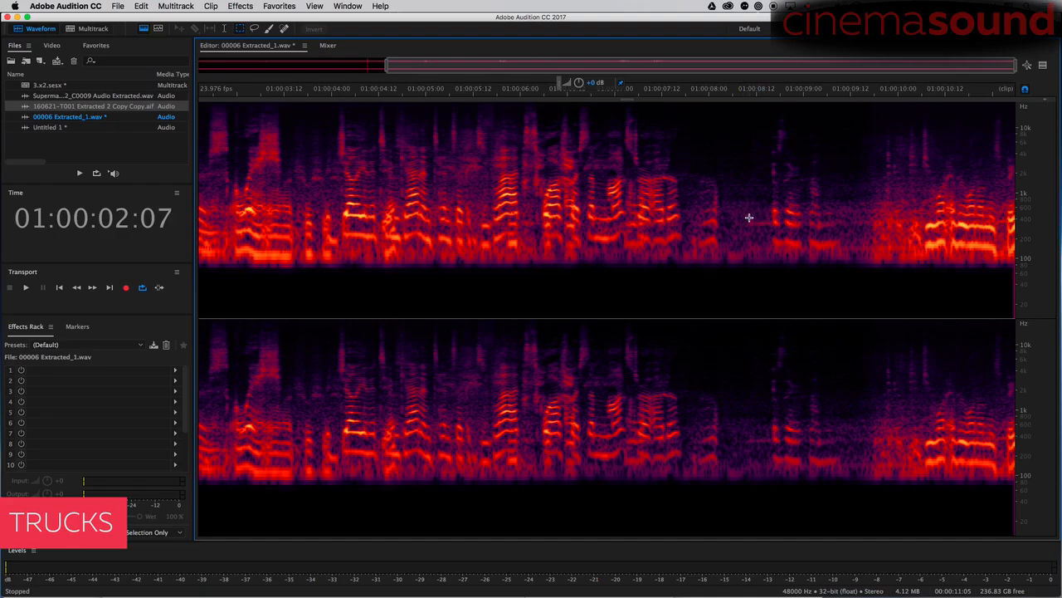
Select the band between about 100 and 400 Hz from 01:00:08:09 to about 01:00:10:00 and audition it
{"action": "scroll", "coordinate": [748, 222], "scroll_direction": "down", "scroll_amount": 3}
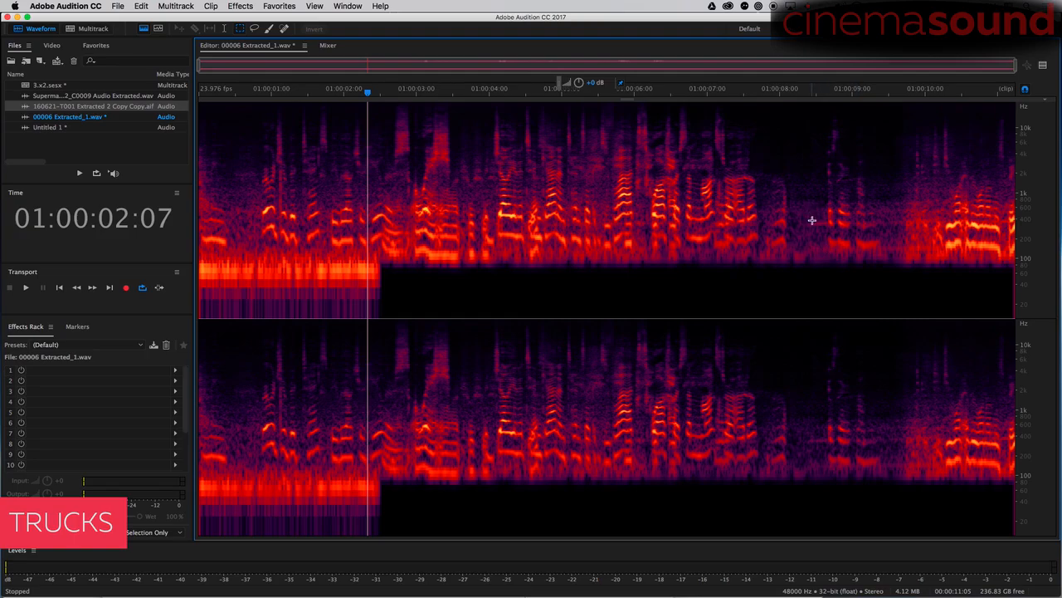
{"action": "left_click_drag", "start_coordinate": [808, 217], "coordinate": [926, 259]}
{"action": "key", "text": "space"}
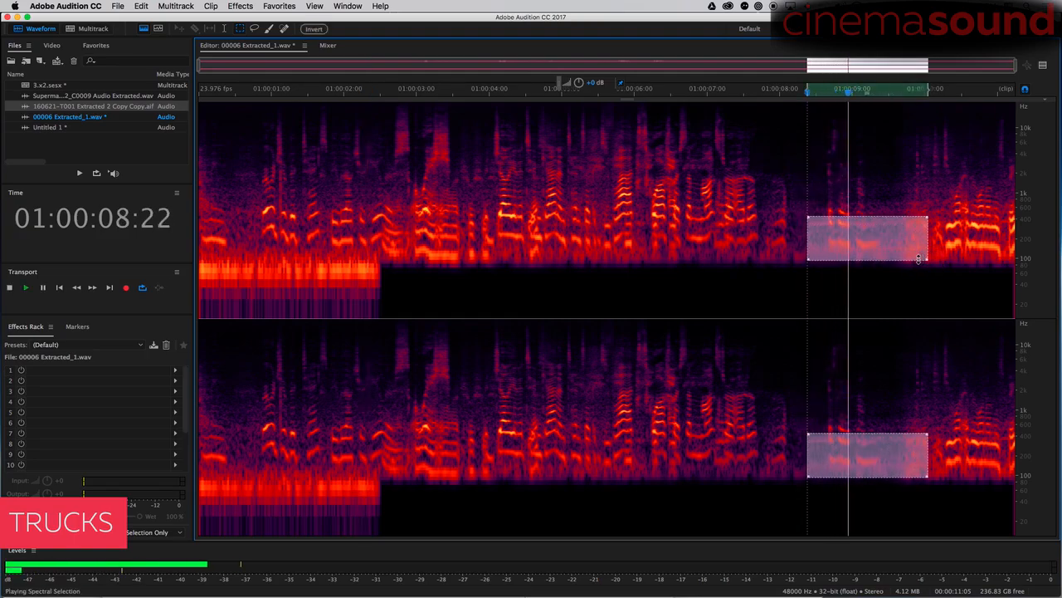
{"action": "key", "text": "space"}
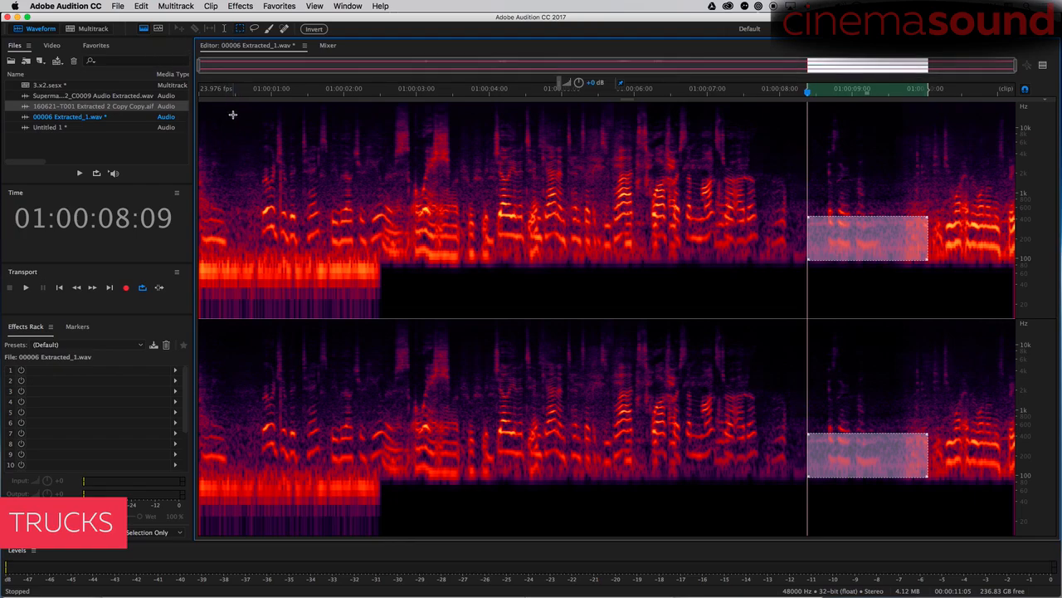
Copy the room tone from 01:00:00:10 to about 01:00:00:19 and mix-paste it at 01:00:08:08 and 01:00:09:09
{"action": "left_click_drag", "start_coordinate": [232, 107], "coordinate": [258, 340]}
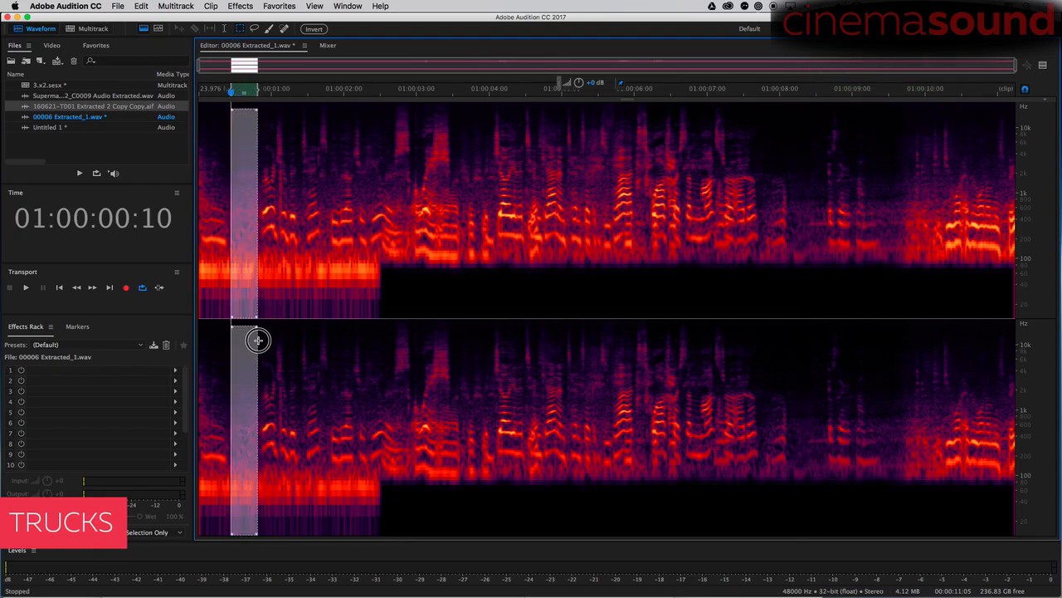
{"action": "key", "text": "super+c"}
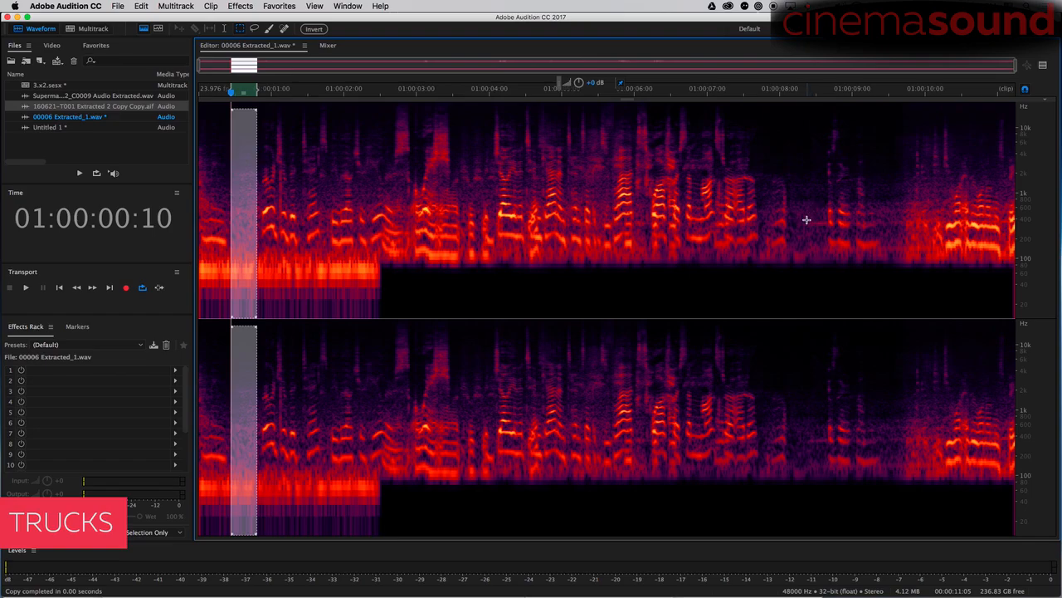
{"action": "left_click_drag", "start_coordinate": [805, 220], "coordinate": [826, 226]}
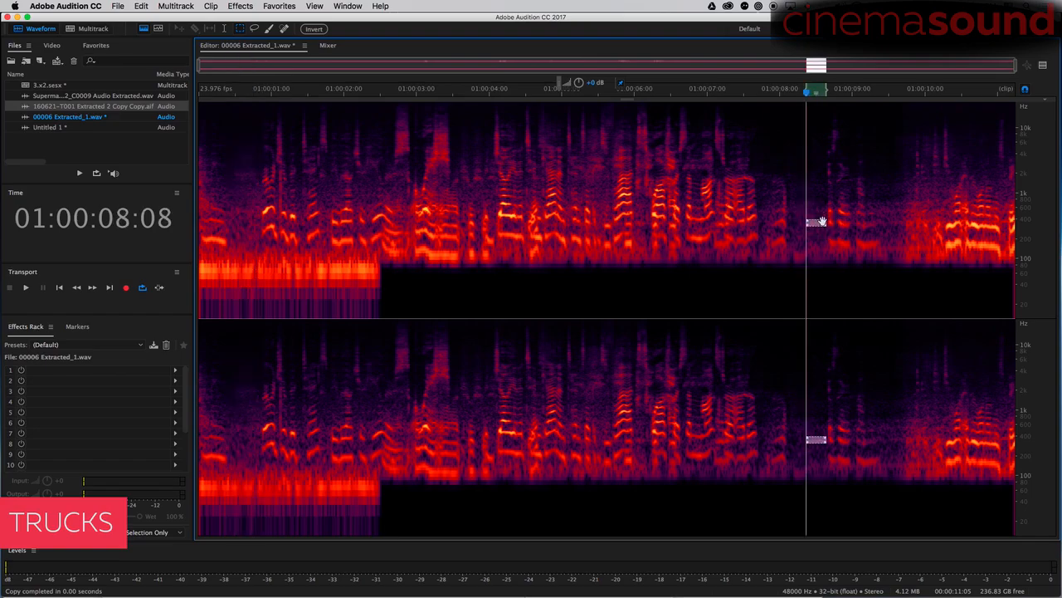
{"action": "scroll", "coordinate": [822, 222], "scroll_direction": "up", "scroll_amount": 3}
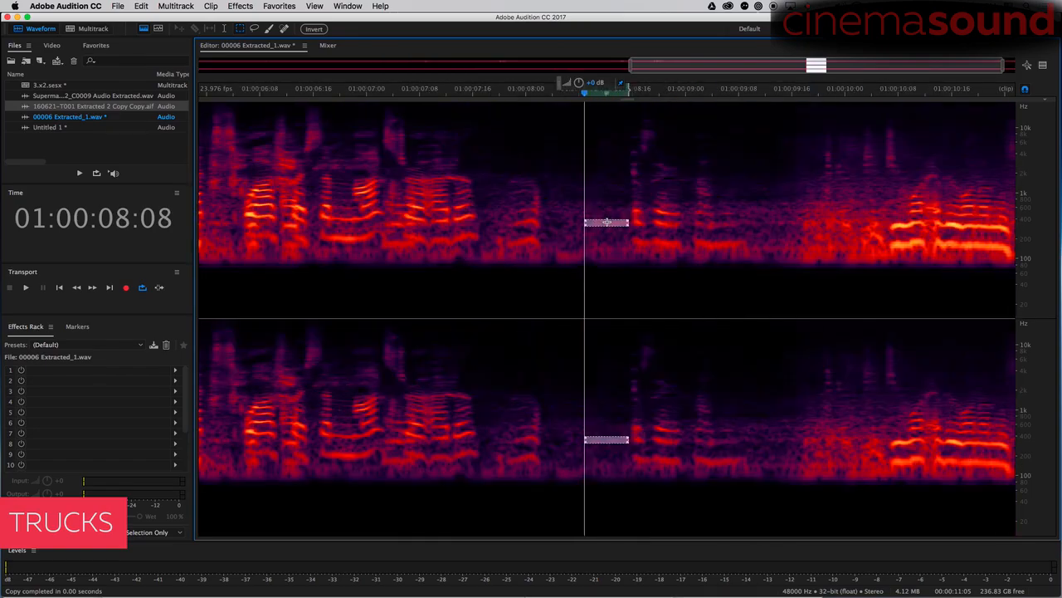
{"action": "key", "text": "super+shift+v"}
{"action": "left_click_drag", "start_coordinate": [751, 249], "coordinate": [885, 256]}
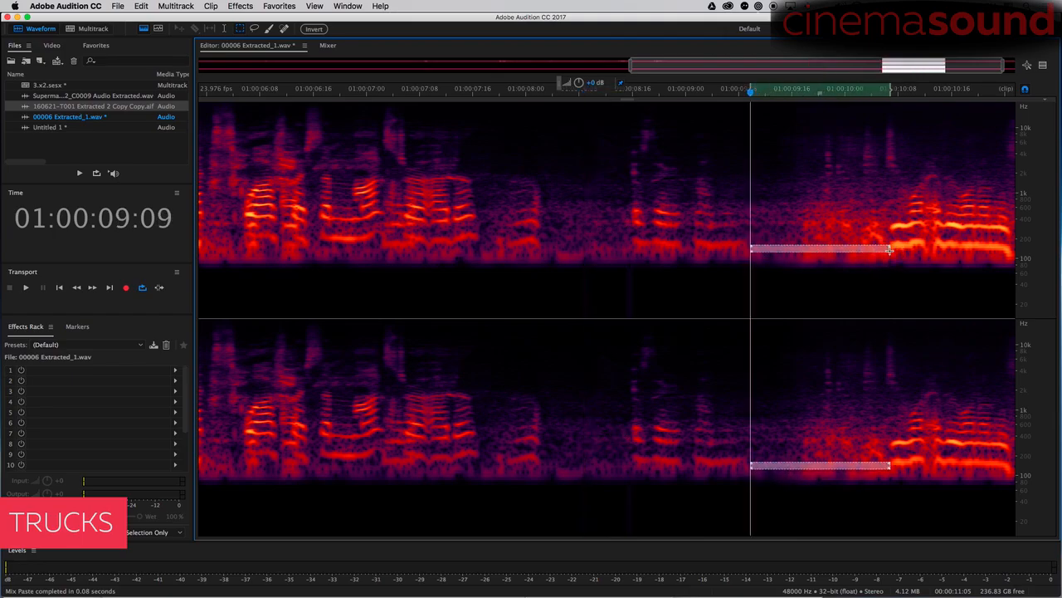
{"action": "key", "text": "super+shift+v"}
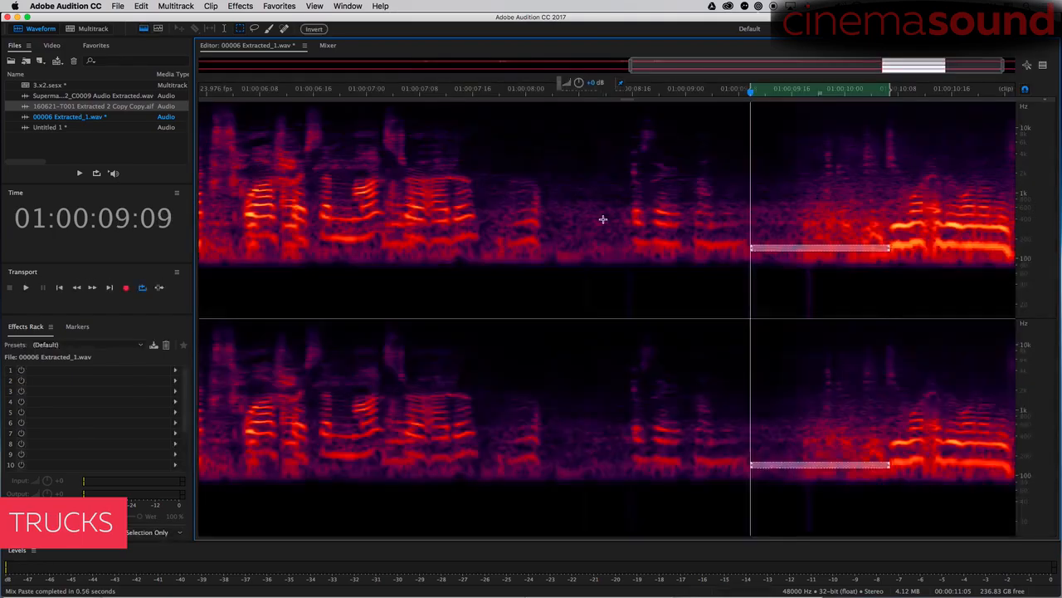
Audition the patched audio from 01:00:08:11 and mix-paste the copied room tone again at 01:00:09:08, between about 250 and 600 Hz
{"action": "left_click", "coordinate": [603, 222]}
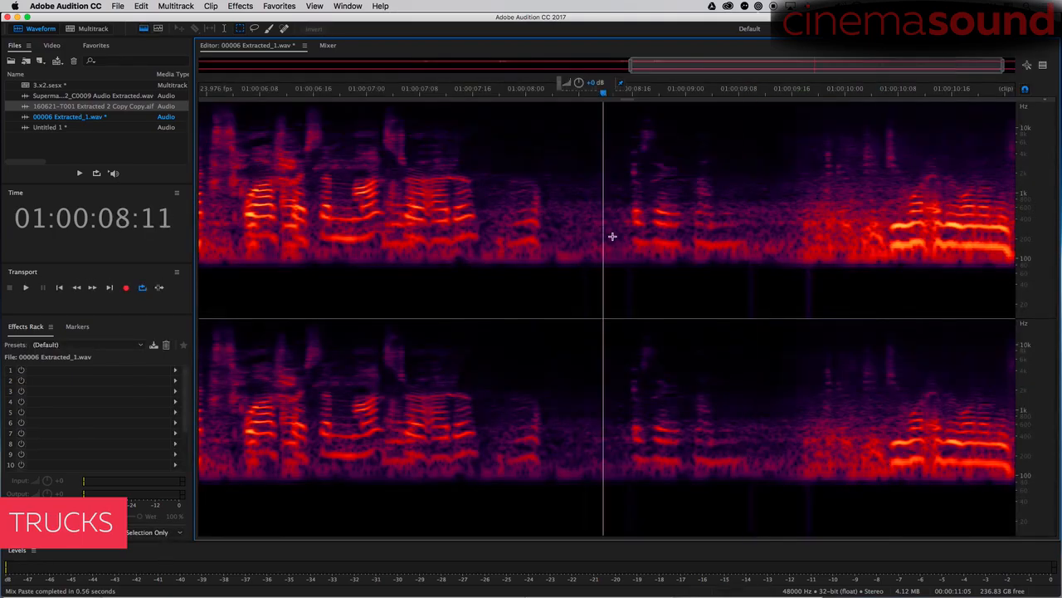
{"action": "key", "text": "space"}
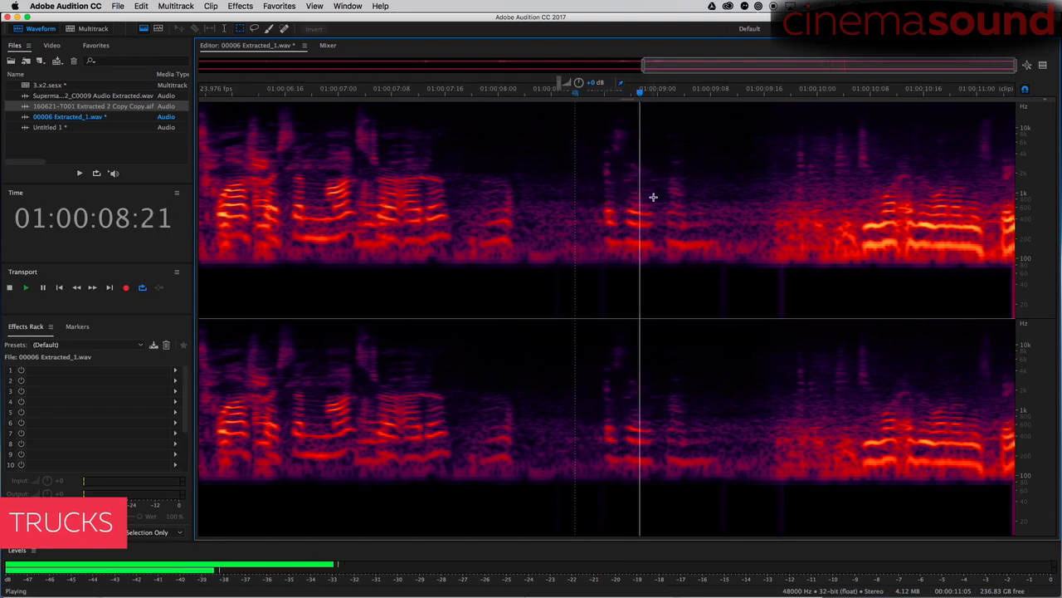
{"action": "key", "text": "space"}
{"action": "left_click_drag", "start_coordinate": [710, 206], "coordinate": [765, 234]}
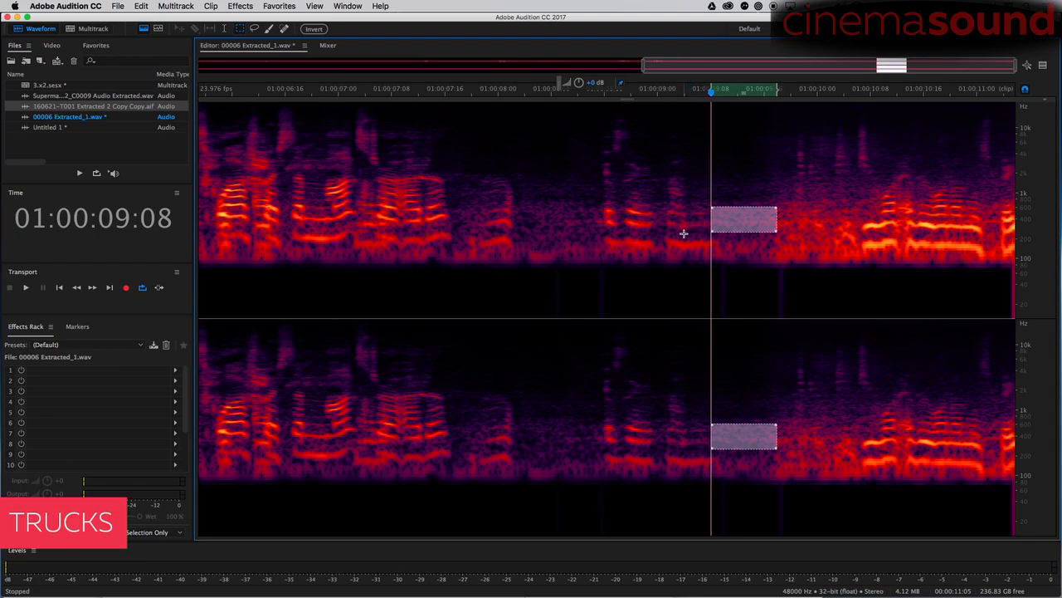
{"action": "key", "text": "super+shift+v"}
Play from 01:00:07:03 to 01:00:10:12 to check how the patched room tone blends with the voice
{"action": "left_click", "coordinate": [365, 151]}
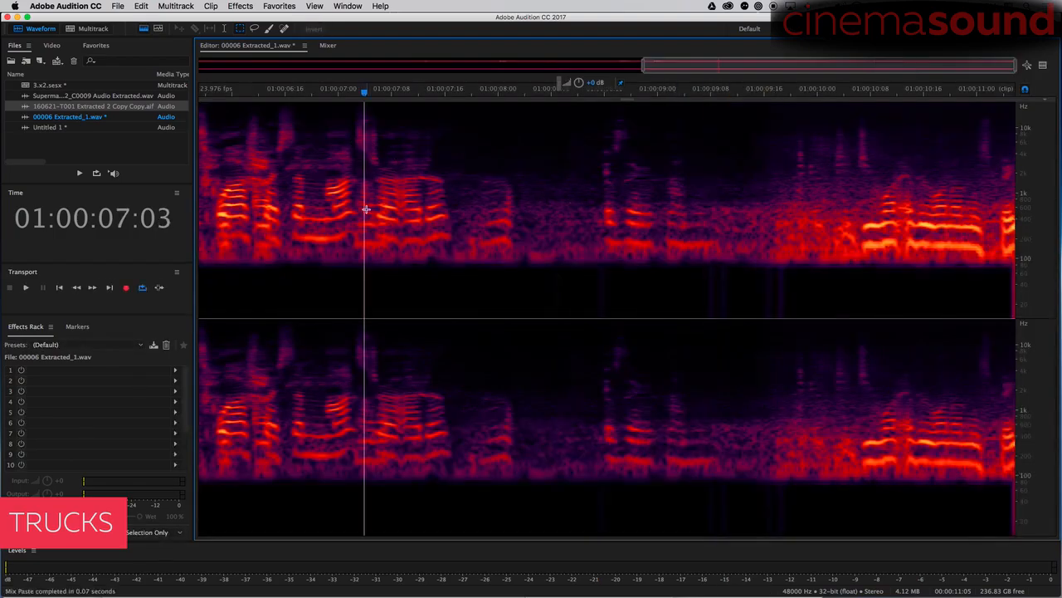
{"action": "key", "text": "space"}
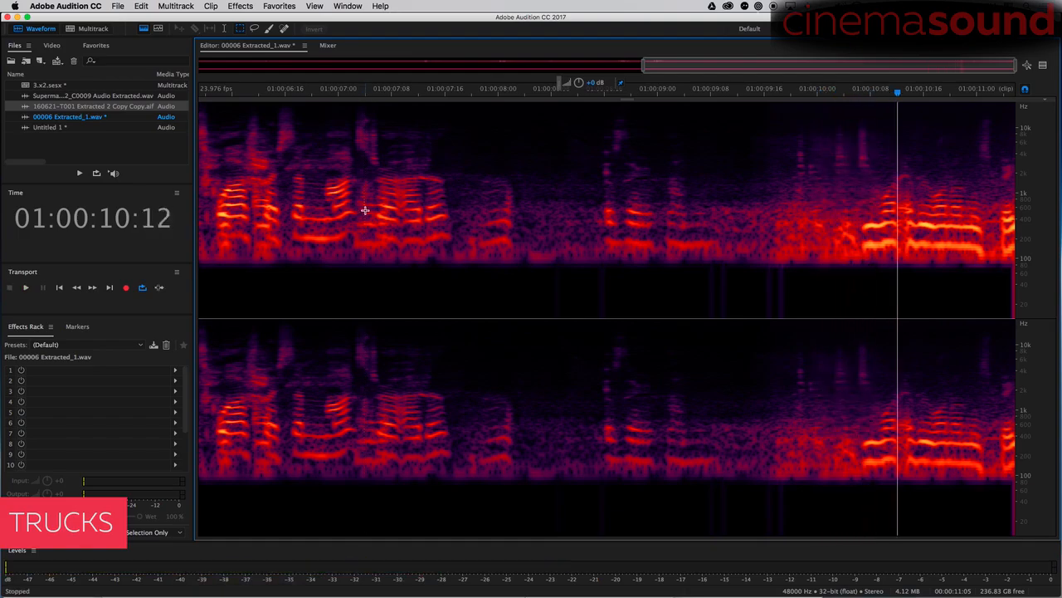
{"action": "key", "text": "space"}
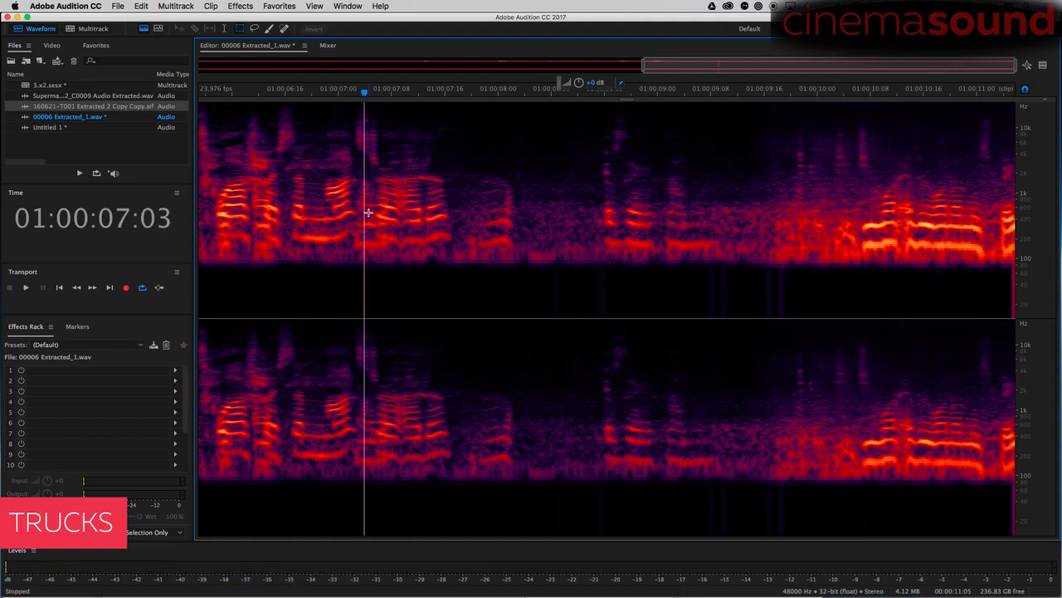
Play 3.63_Airport with NO RF Hits_V2.wav from its start past 01:00:24:22 to listen for plane noise
{"action": "key", "text": "backslash"}
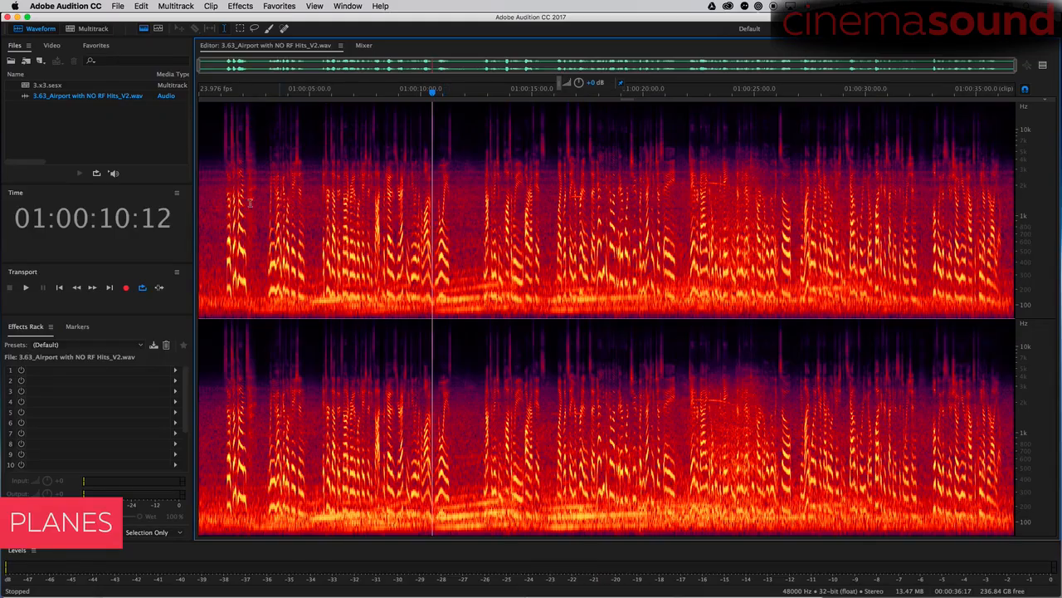
{"action": "key", "text": "Home"}
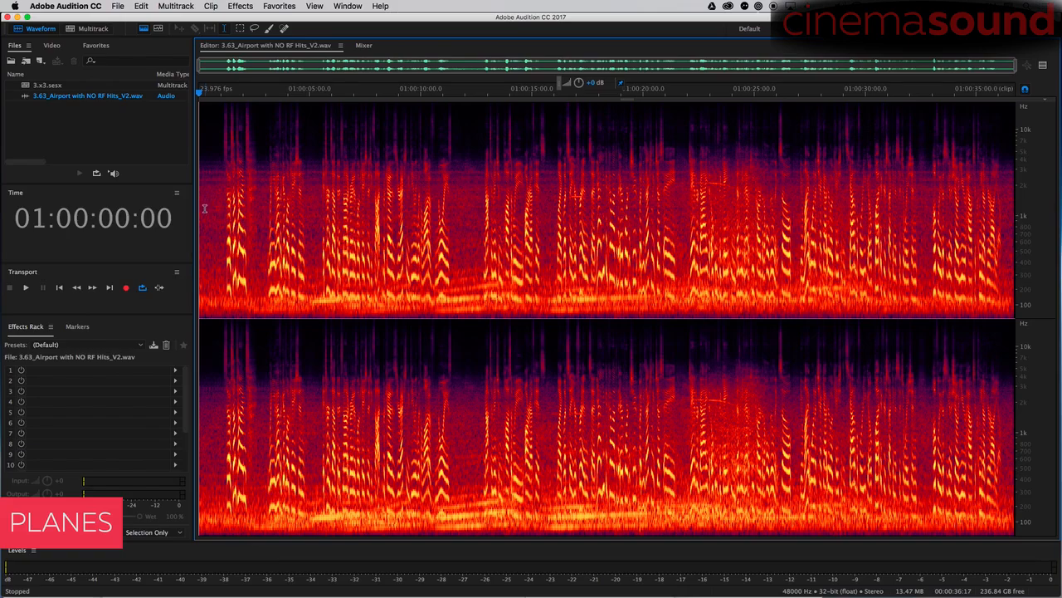
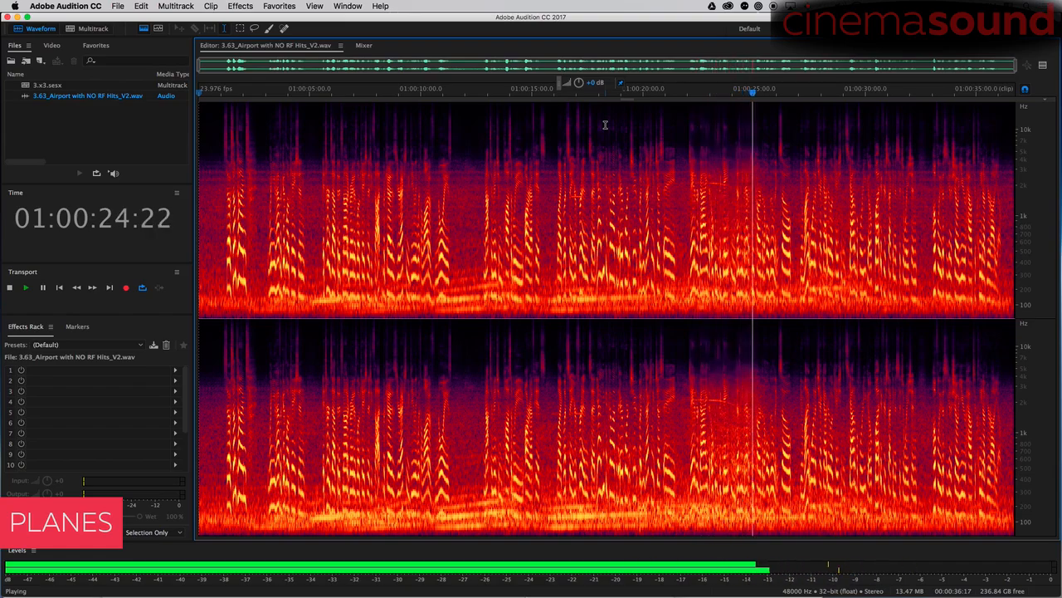
{"action": "key", "text": "space"}
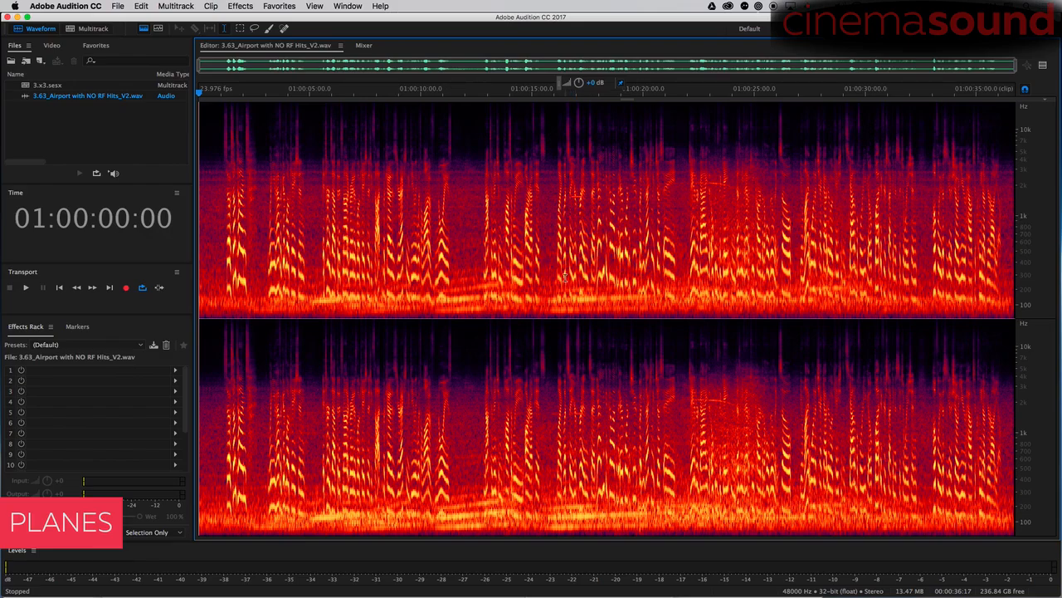
Play the plane passage from 01:00:20:08 to past 01:00:25:06
{"action": "left_click", "coordinate": [650, 184]}
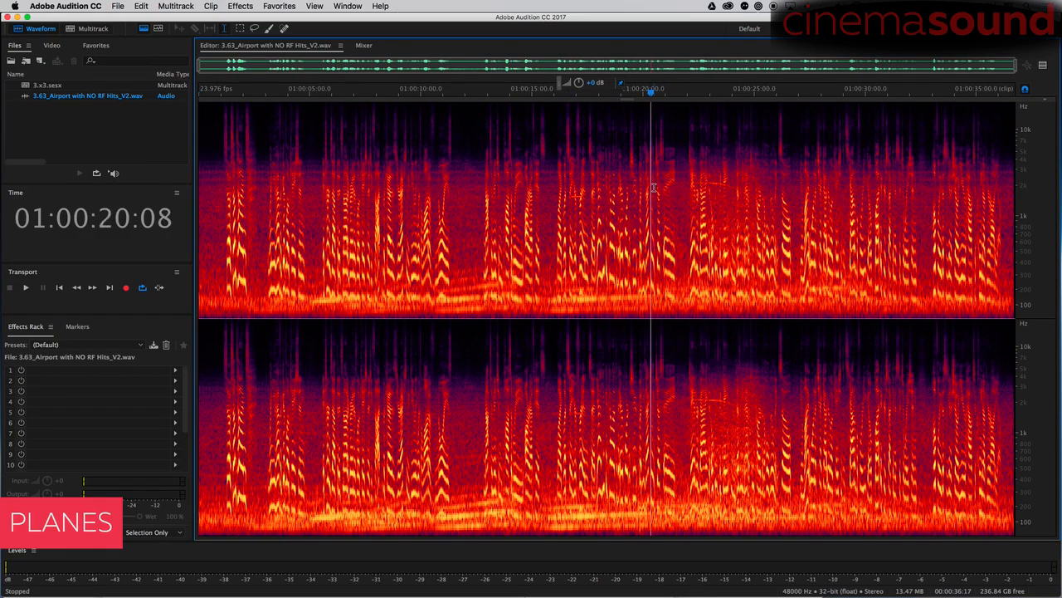
{"action": "scroll", "coordinate": [654, 192], "scroll_direction": "up", "scroll_amount": 5}
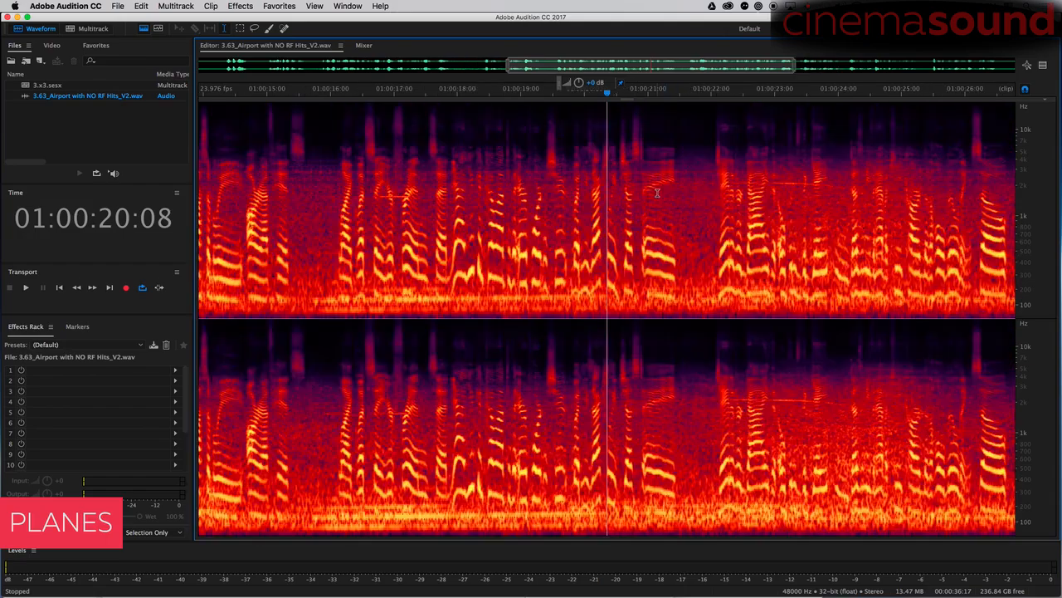
{"action": "scroll", "coordinate": [657, 193], "scroll_direction": "down", "scroll_amount": 2}
{"action": "key", "text": "space"}
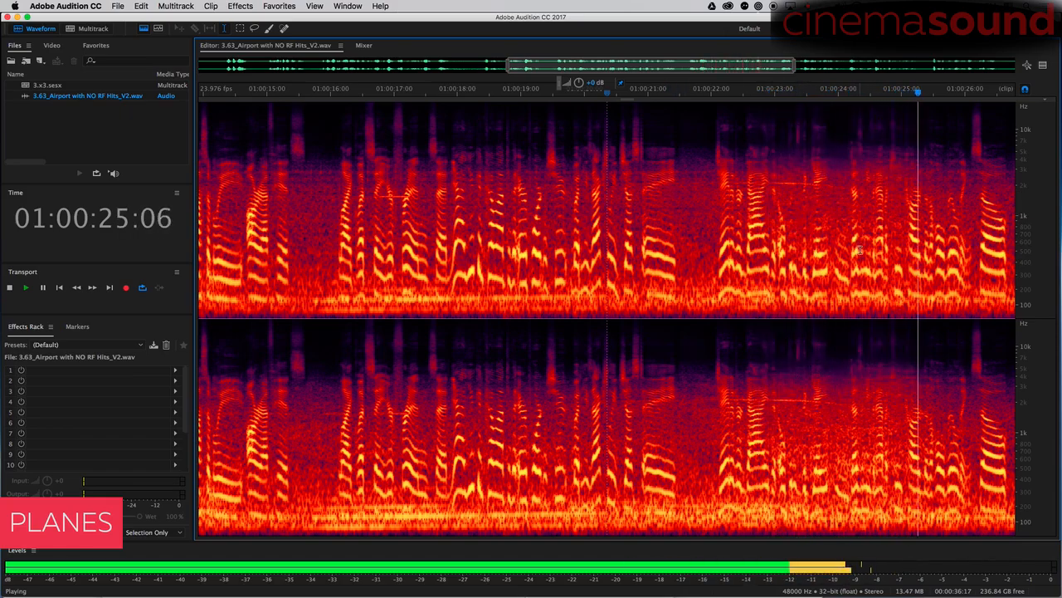
{"action": "key", "text": "space"}
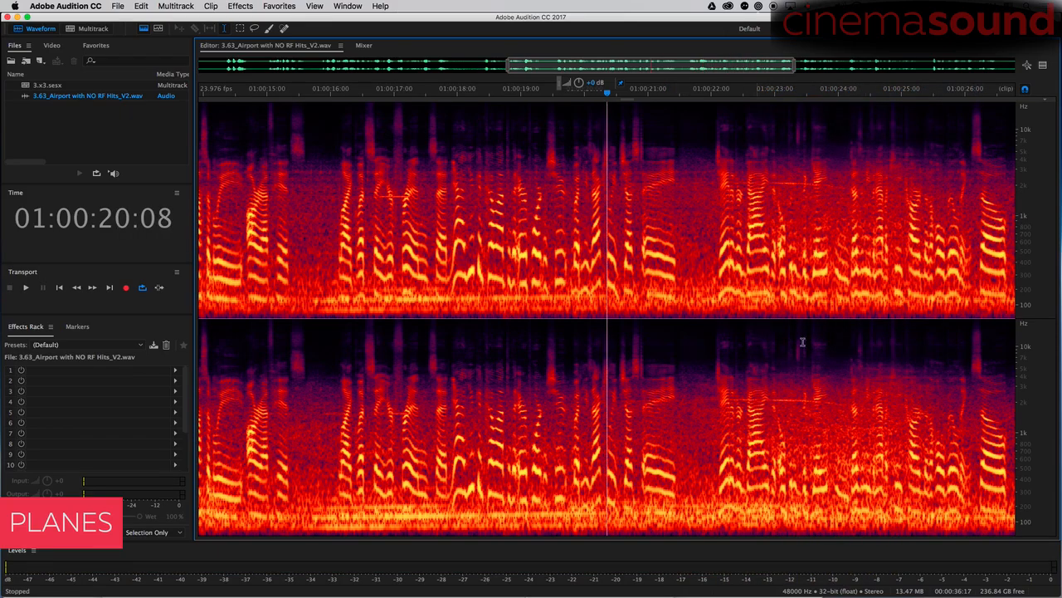
Lasso the broad plane noise below about 5 kHz from about 01:00:22:12 to 01:00:26:18 and audition the selection
{"action": "mouse_move", "coordinate": [857, 156]}
{"action": "left_mouse_down"}
{"action": "mouse_move", "coordinate": [754, 256]}
{"action": "mouse_move", "coordinate": [960, 208]}
{"action": "mouse_move", "coordinate": [860, 160]}
{"action": "left_mouse_up"}
{"action": "key", "text": "space"}
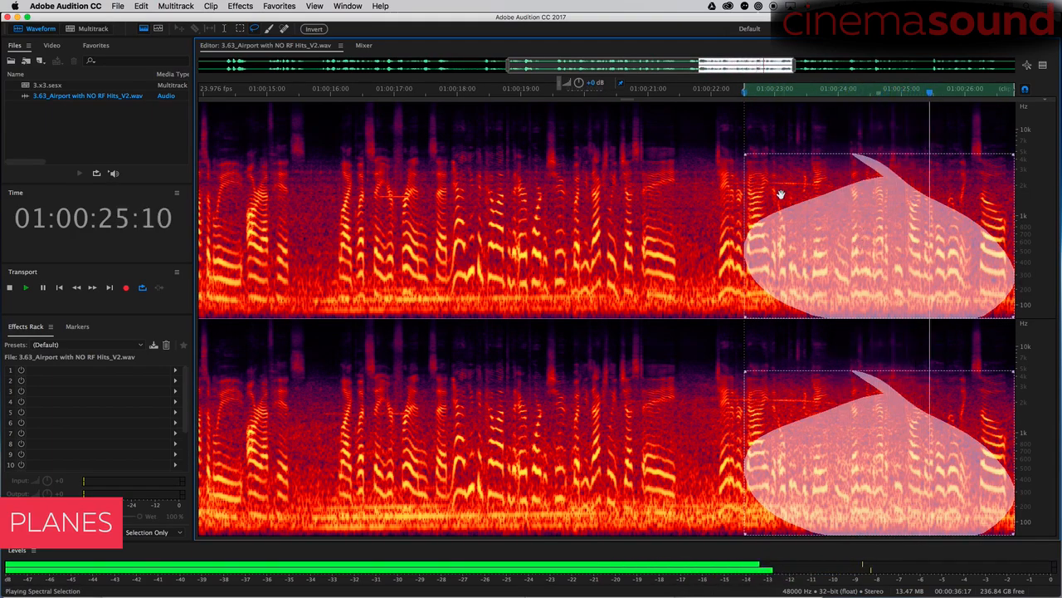
{"action": "key", "text": "space"}
Lasso the thin plane whine around 2 kHz from about 01:00:21:15 to 01:00:24:04, audition it, and clear the selection at 01:00:22:09
{"action": "mouse_move", "coordinate": [691, 178]}
{"action": "left_mouse_down"}
{"action": "mouse_move", "coordinate": [782, 178]}
{"action": "mouse_move", "coordinate": [839, 195]}
{"action": "left_mouse_up"}
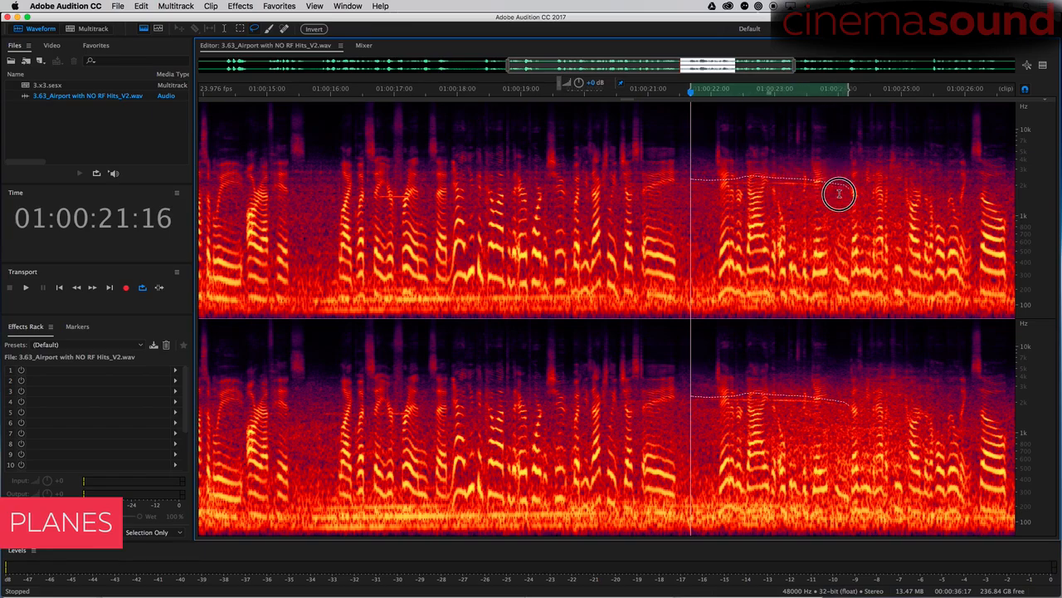
{"action": "left_click_drag", "start_coordinate": [696, 186], "coordinate": [698, 188]}
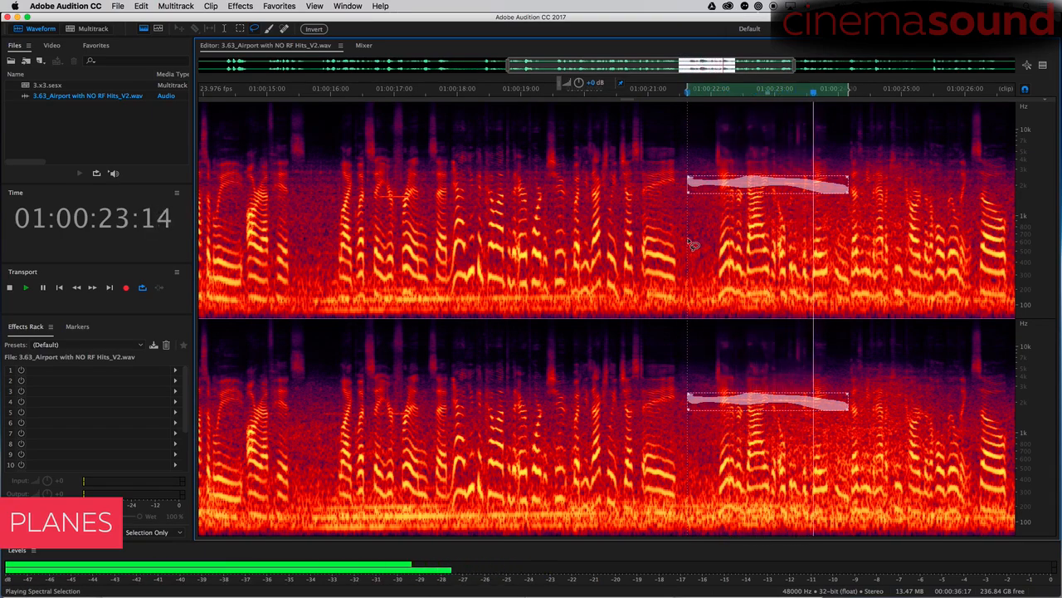
{"action": "left_click", "coordinate": [739, 176]}
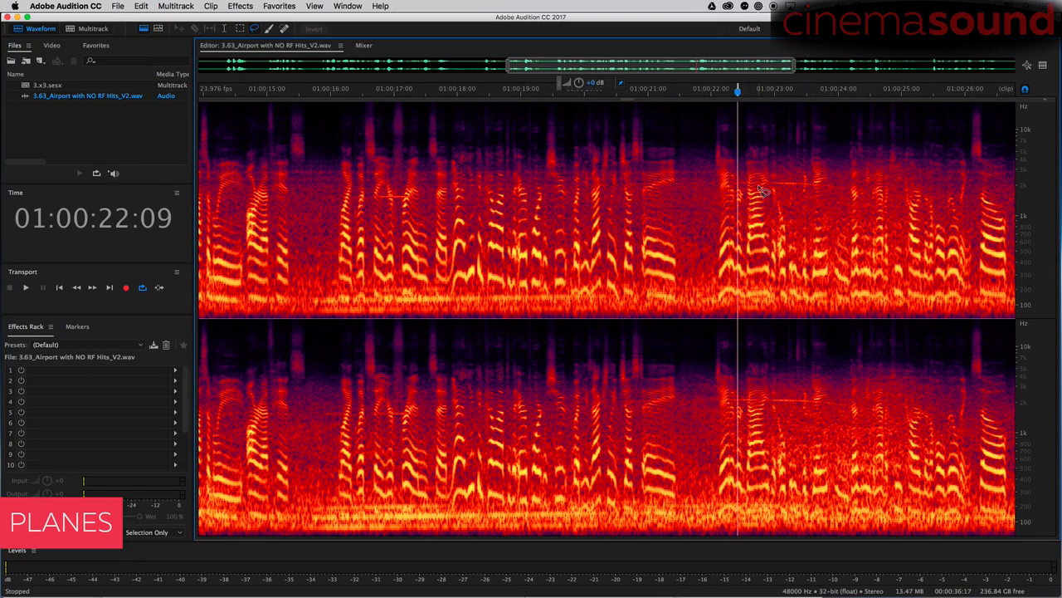
{"action": "key", "text": "="}
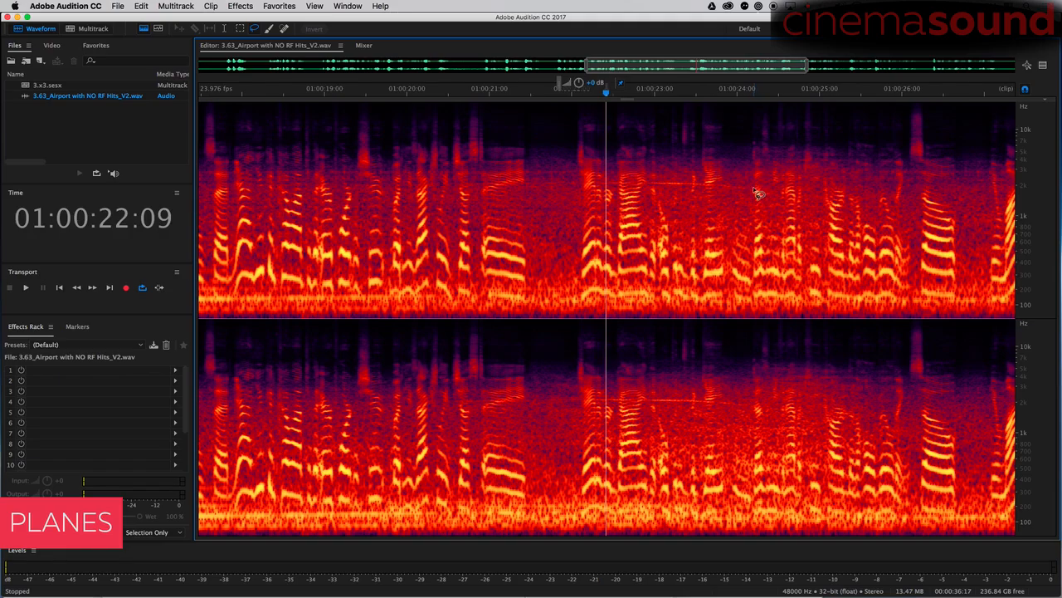
{"action": "key", "text": "="}
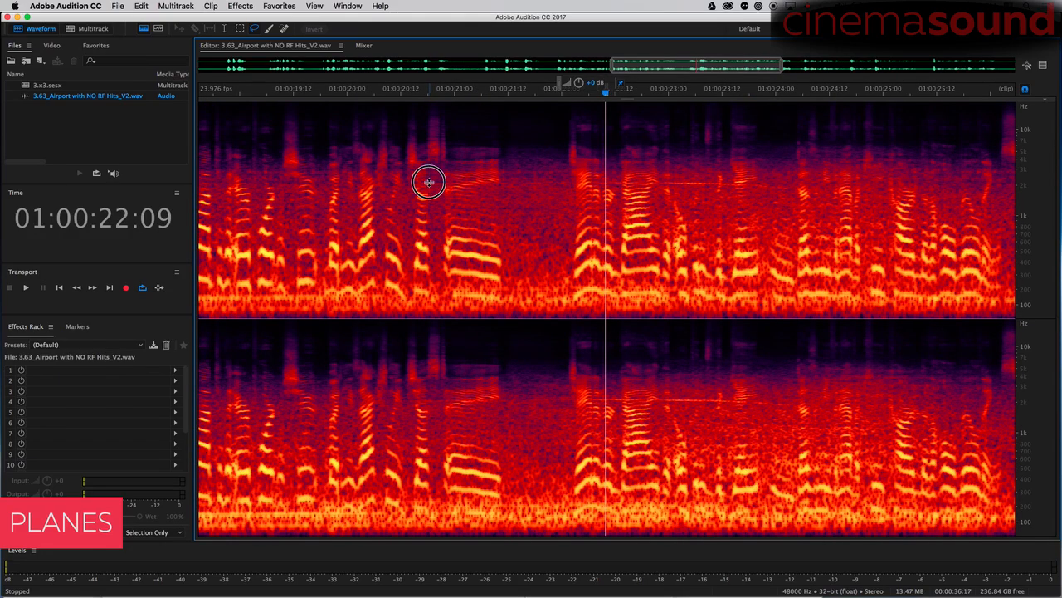
{"action": "mouse_move", "coordinate": [429, 181]}
{"action": "left_mouse_down"}
{"action": "mouse_move", "coordinate": [701, 182]}
{"action": "mouse_move", "coordinate": [794, 195]}
{"action": "left_mouse_up"}
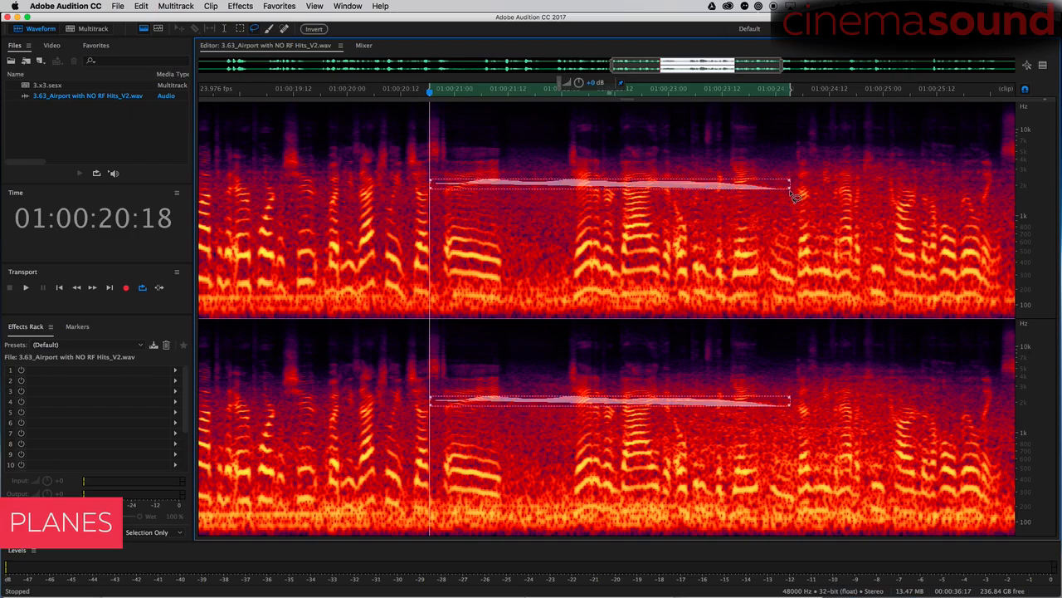
{"action": "left_click", "coordinate": [503, 206]}
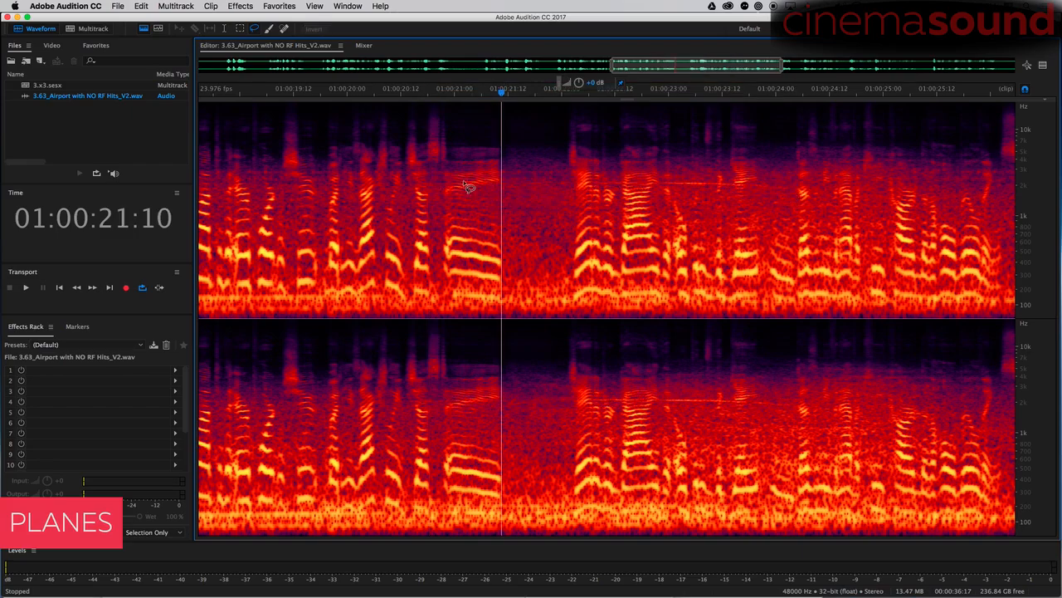
Lasso the thin plane whine near 2 kHz from 01:00:20:18 to about 01:00:22:03, trim the selection's edges, and audition it
{"action": "mouse_move", "coordinate": [434, 179]}
{"action": "left_mouse_down"}
{"action": "mouse_move", "coordinate": [571, 178]}
{"action": "mouse_move", "coordinate": [431, 181]}
{"action": "left_mouse_up"}
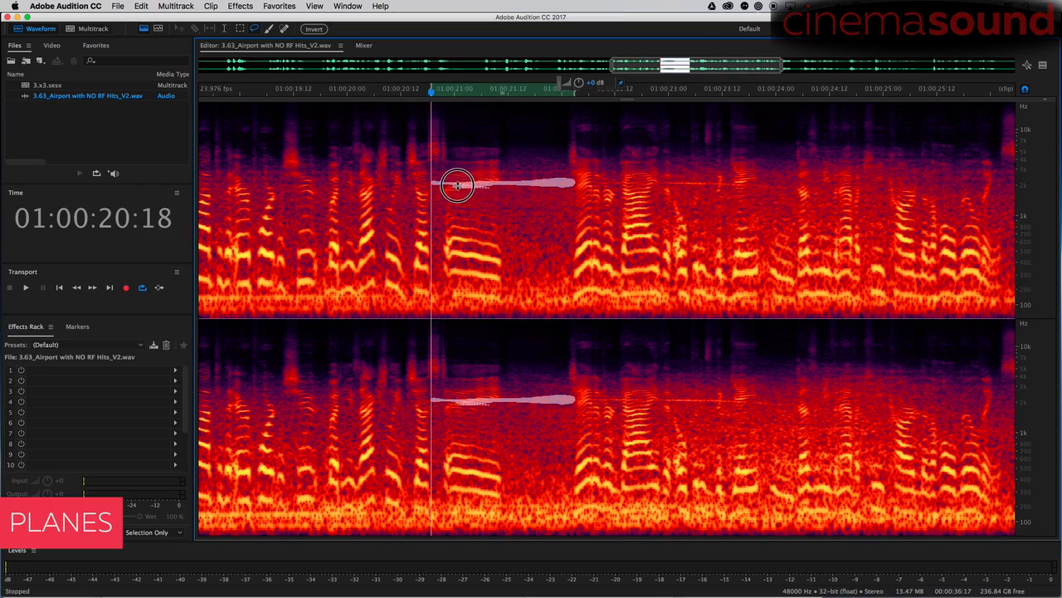
{"action": "left_click_drag", "start_coordinate": [457, 186], "coordinate": [457, 192]}
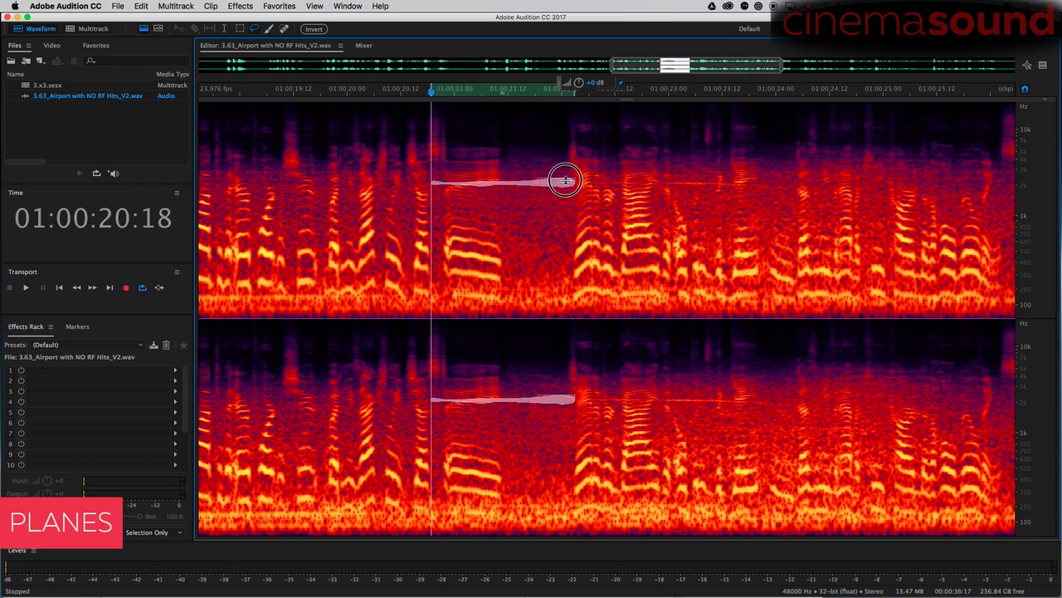
{"action": "mouse_move", "coordinate": [575, 188]}
{"action": "left_mouse_down"}
{"action": "mouse_move", "coordinate": [548, 180]}
{"action": "mouse_move", "coordinate": [558, 197]}
{"action": "mouse_move", "coordinate": [570, 186]}
{"action": "mouse_move", "coordinate": [568, 196]}
{"action": "left_mouse_up"}
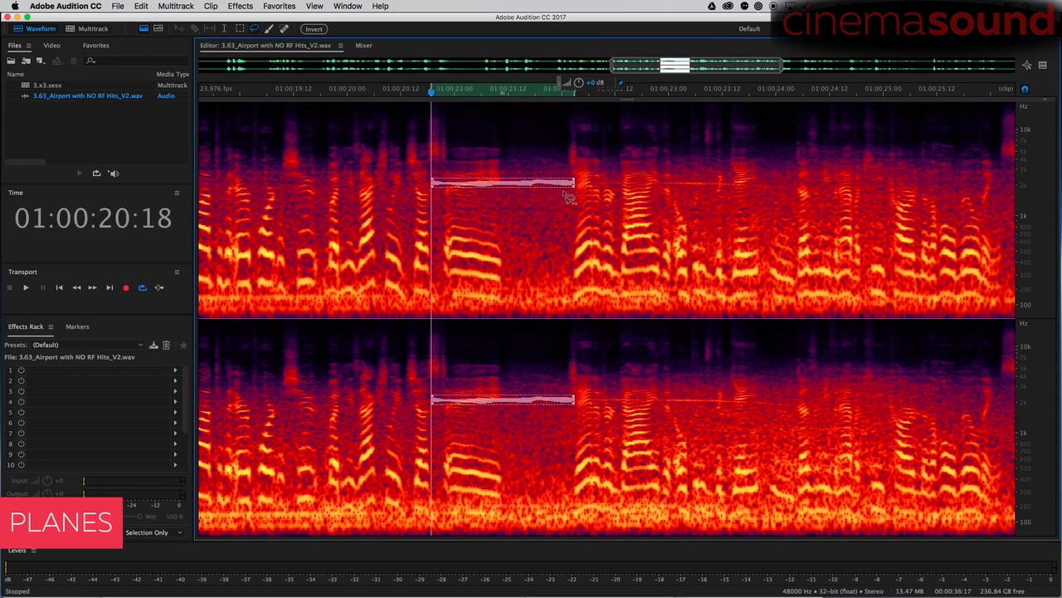
{"action": "key", "text": "space"}
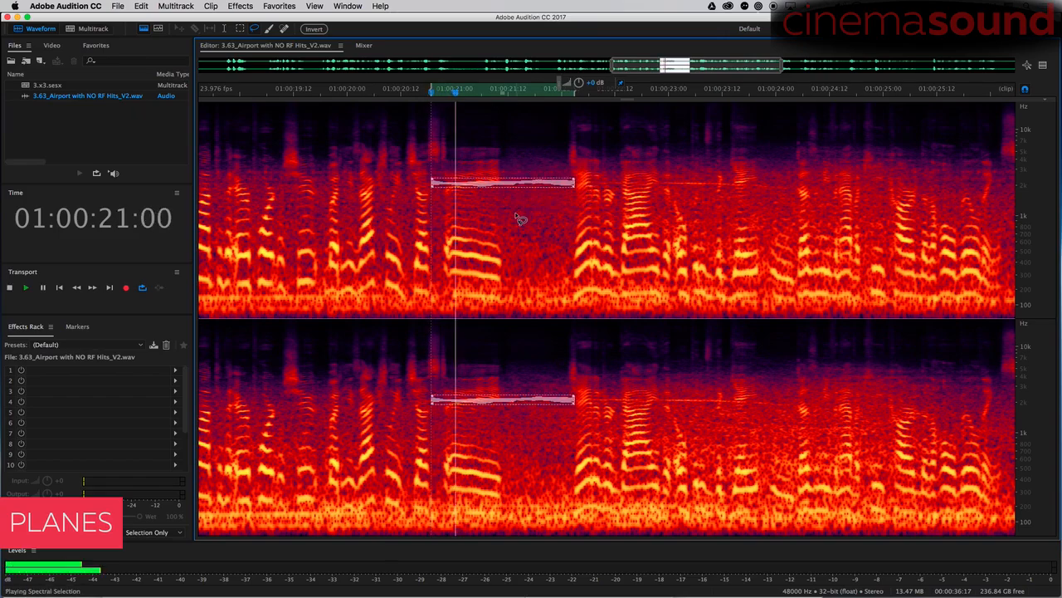
{"action": "key", "text": "space"}
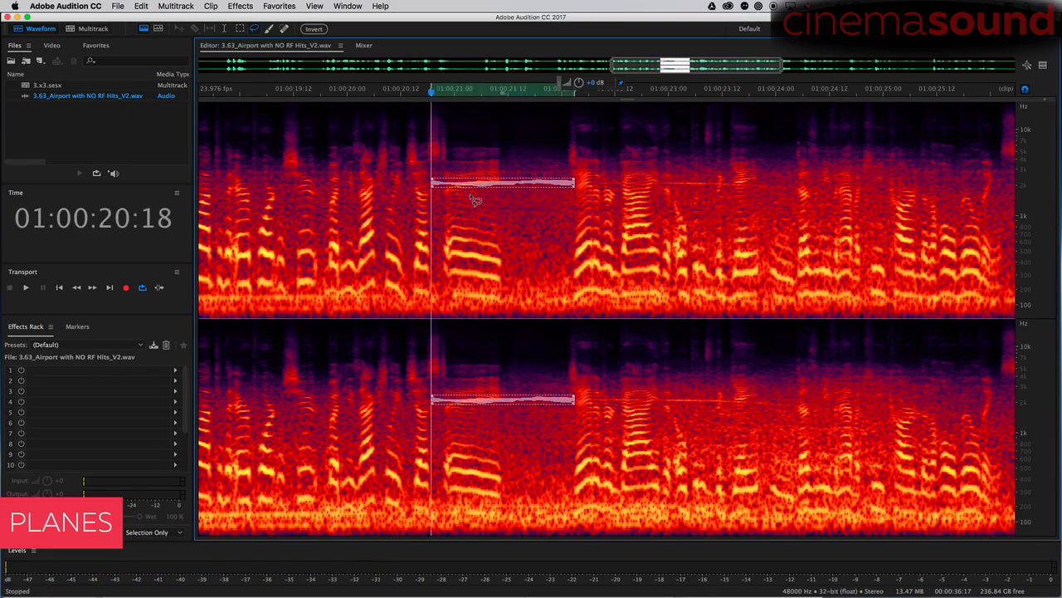
Subtract the voice harmonics around 01:00:21:00 from the whine selection and audition what remains selected
{"action": "mouse_move", "coordinate": [457, 176]}
{"action": "left_mouse_down"}
{"action": "mouse_move", "coordinate": [470, 194]}
{"action": "mouse_move", "coordinate": [488, 178]}
{"action": "mouse_move", "coordinate": [479, 197]}
{"action": "mouse_move", "coordinate": [446, 195]}
{"action": "mouse_move", "coordinate": [485, 192]}
{"action": "mouse_move", "coordinate": [496, 172]}
{"action": "mouse_move", "coordinate": [496, 186]}
{"action": "left_mouse_up"}
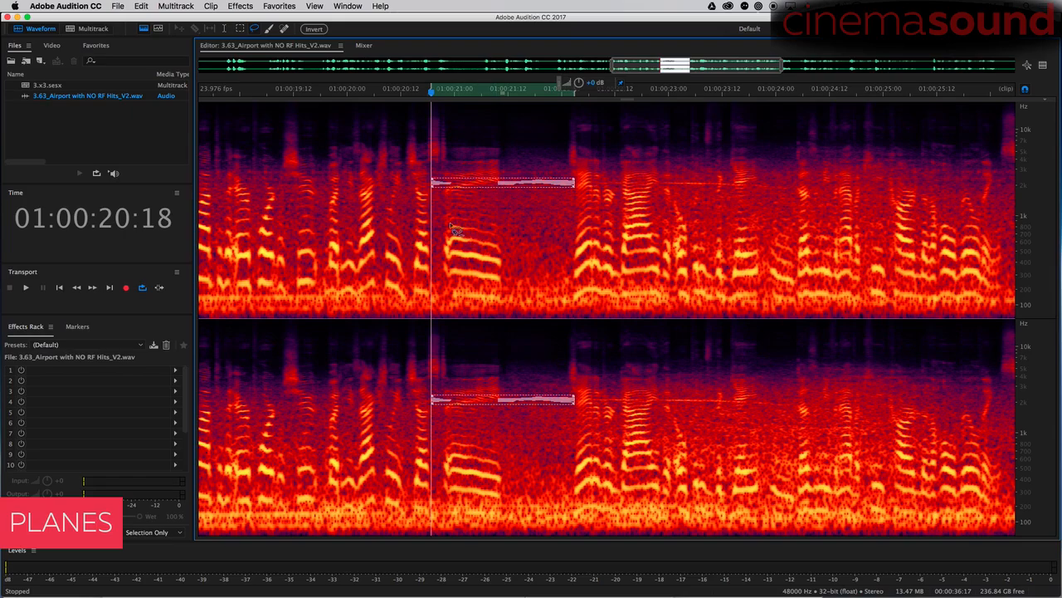
{"action": "key", "text": "space"}
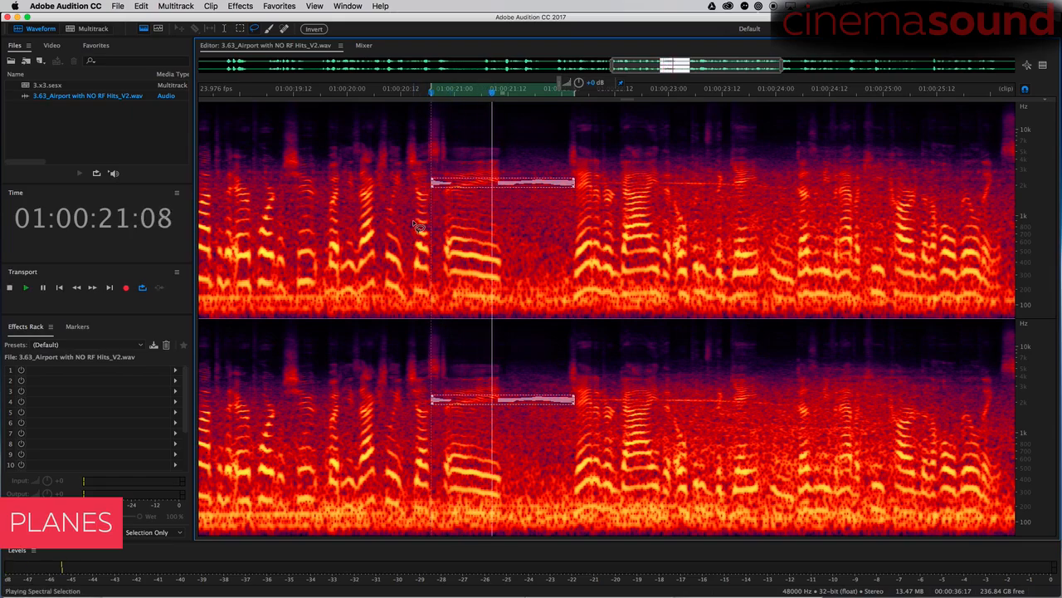
{"action": "key", "text": "space"}
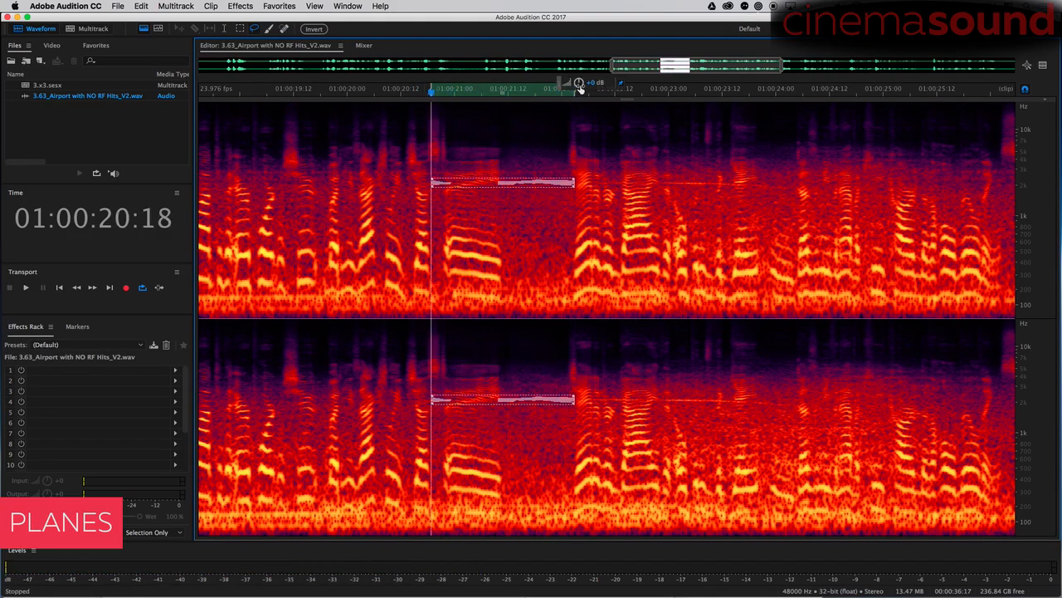
Strongly attenuate the selected whine and play the passage back from 01:00:20:11
{"action": "left_click_drag", "start_coordinate": [578, 85], "coordinate": [505, 318]}
{"action": "left_click", "coordinate": [401, 155]}
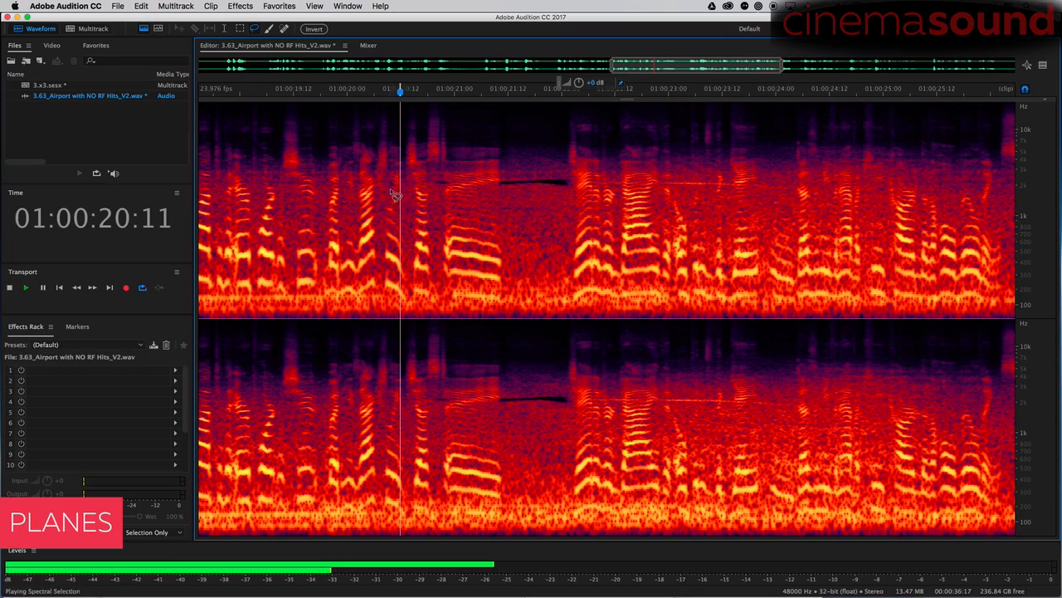
{"action": "key", "text": "space"}
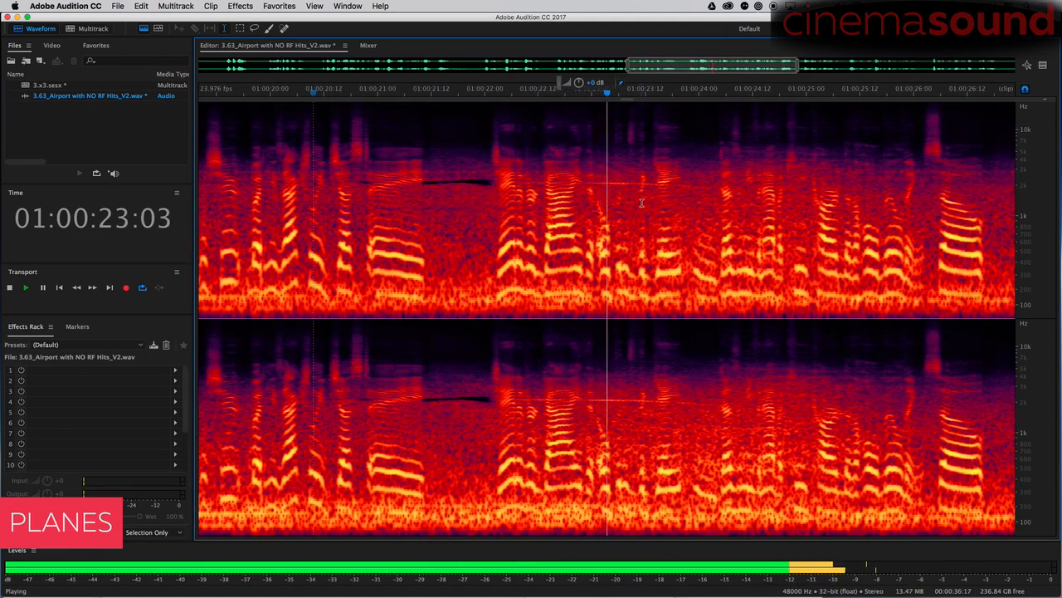
{"action": "key", "text": "space"}
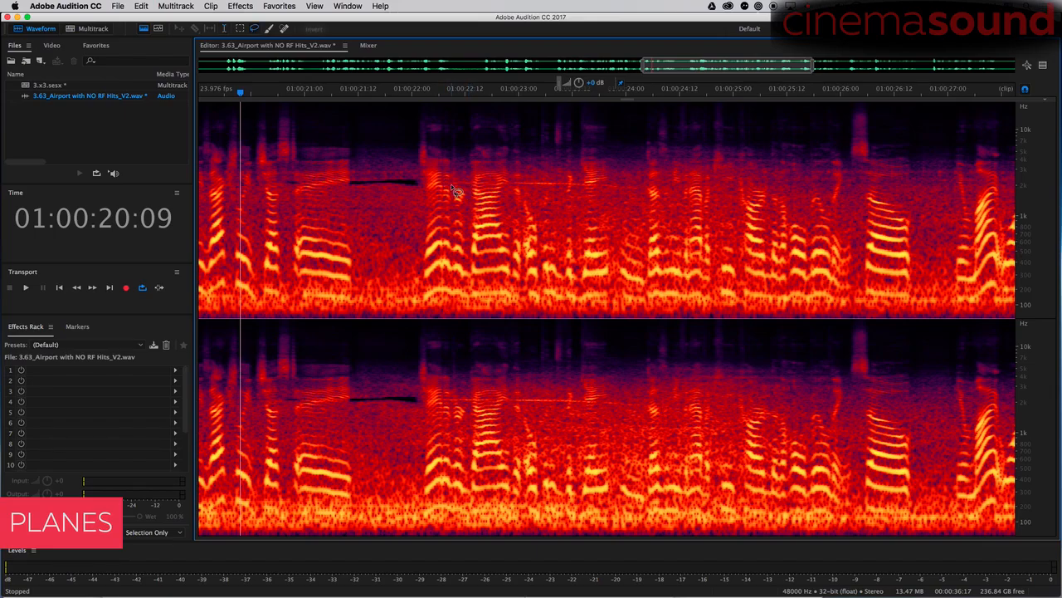
Lasso the whine in sections from 01:00:22:07 to about 01:00:24:03, leaving out voice content, and trim the selection's lower edge
{"action": "mouse_move", "coordinate": [446, 185]}
{"action": "left_mouse_down"}
{"action": "mouse_move", "coordinate": [562, 182]}
{"action": "mouse_move", "coordinate": [505, 183]}
{"action": "left_mouse_up"}
{"action": "mouse_move", "coordinate": [570, 185]}
{"action": "left_mouse_down"}
{"action": "mouse_move", "coordinate": [638, 185]}
{"action": "mouse_move", "coordinate": [561, 181]}
{"action": "left_mouse_up"}
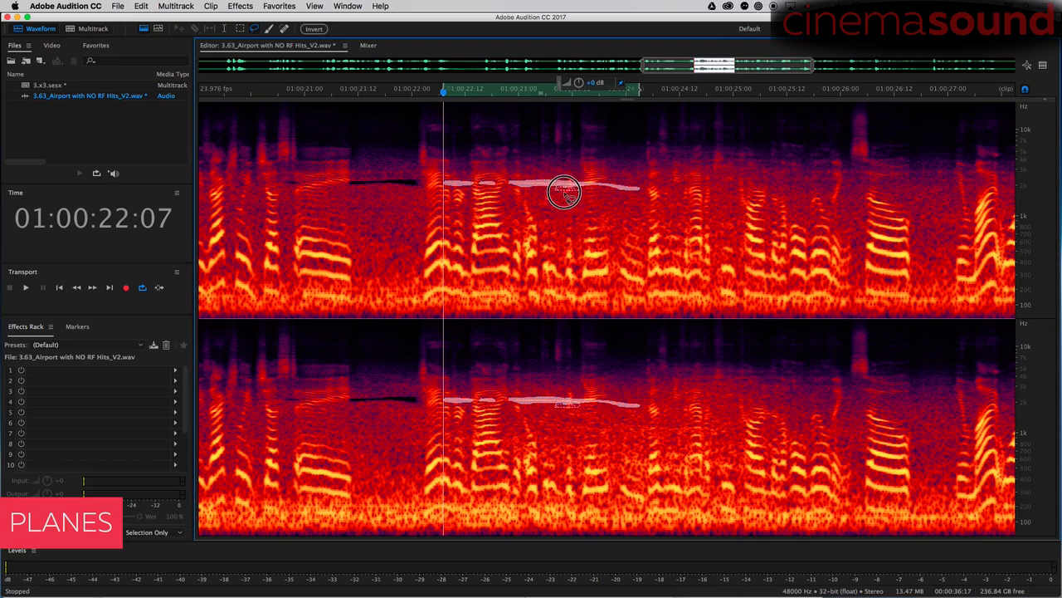
{"action": "mouse_move", "coordinate": [539, 187]}
{"action": "left_mouse_down"}
{"action": "mouse_move", "coordinate": [521, 183]}
{"action": "mouse_move", "coordinate": [529, 192]}
{"action": "left_mouse_up"}
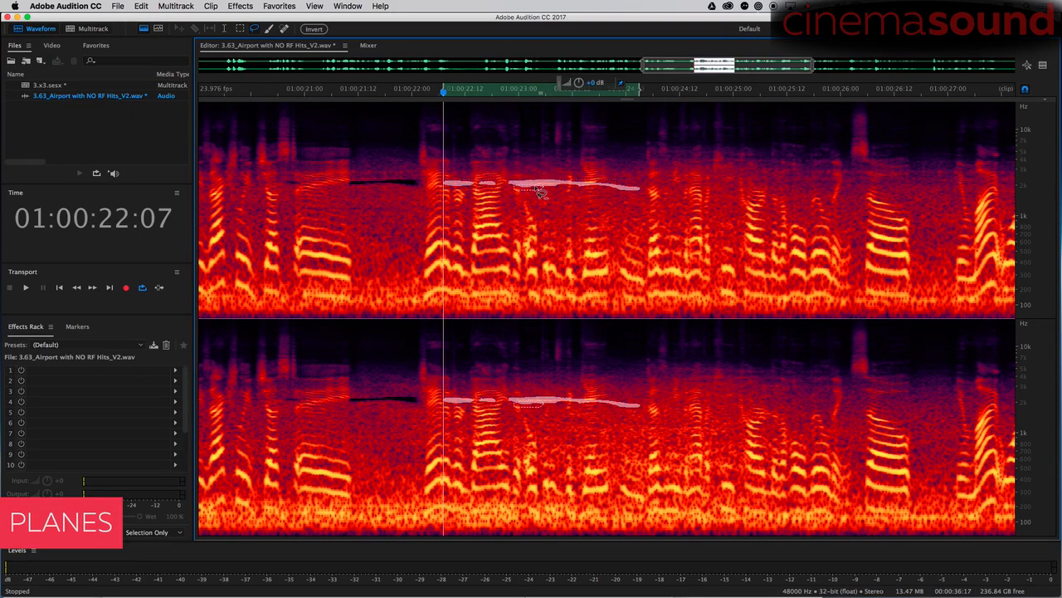
{"action": "left_click_drag", "start_coordinate": [630, 191], "coordinate": [629, 193]}
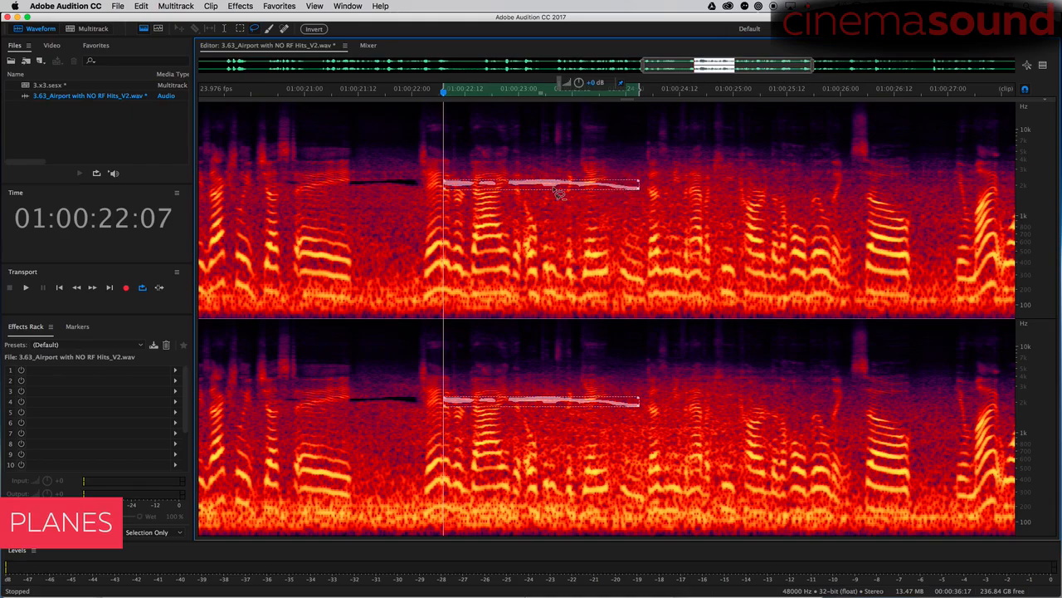
Subtract further voice content around 01:00:23:12 from the whine selection and audition the remainder
{"action": "mouse_move", "coordinate": [557, 174]}
{"action": "left_mouse_down"}
{"action": "mouse_move", "coordinate": [520, 178]}
{"action": "mouse_move", "coordinate": [556, 180]}
{"action": "mouse_move", "coordinate": [553, 189]}
{"action": "left_mouse_up"}
{"action": "key", "text": "space"}
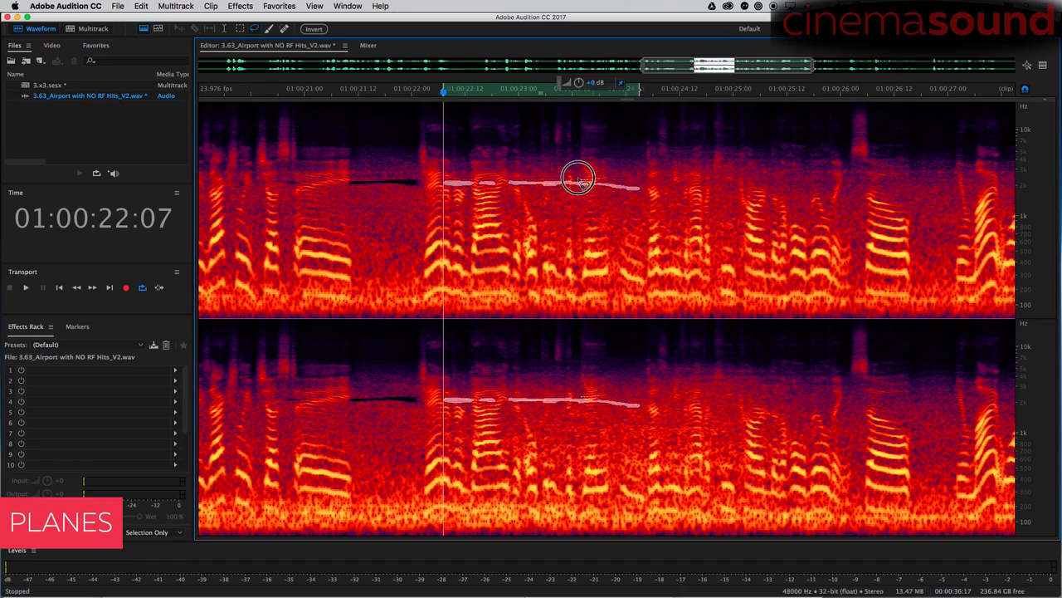
{"action": "key", "text": "space"}
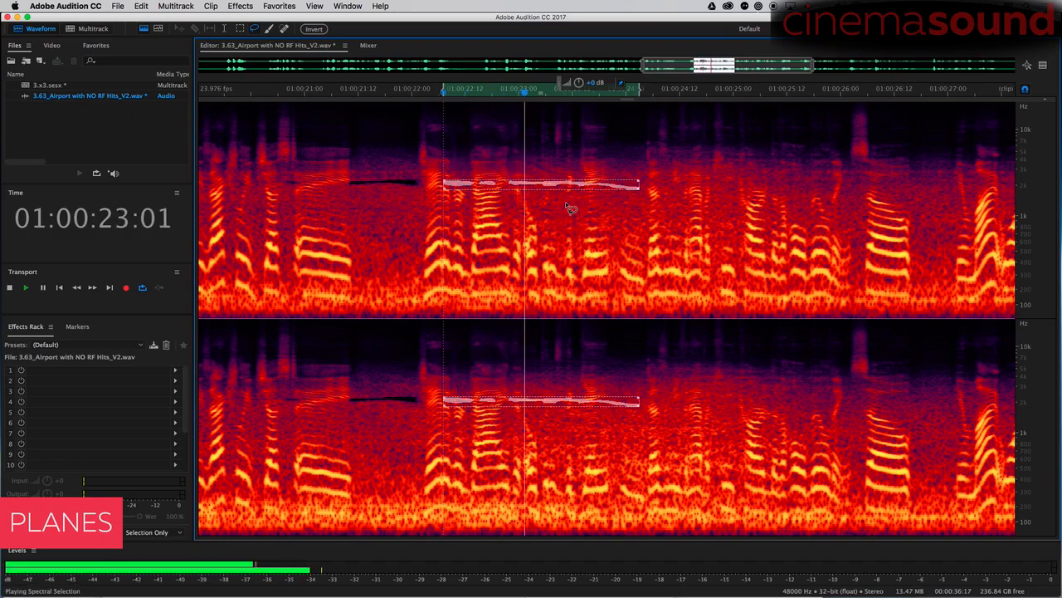
{"action": "key", "text": "space"}
Strongly attenuate the second whine selection and play the repaired passage repeatedly from about 01:00:21:22
{"action": "left_click_drag", "start_coordinate": [579, 84], "coordinate": [529, 296]}
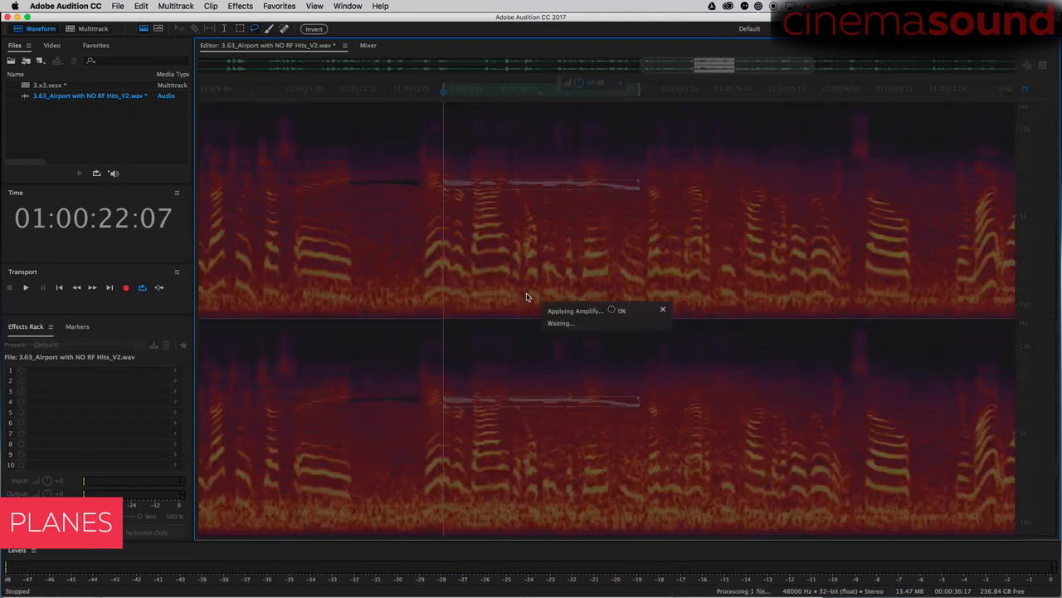
{"action": "left_click", "coordinate": [405, 166]}
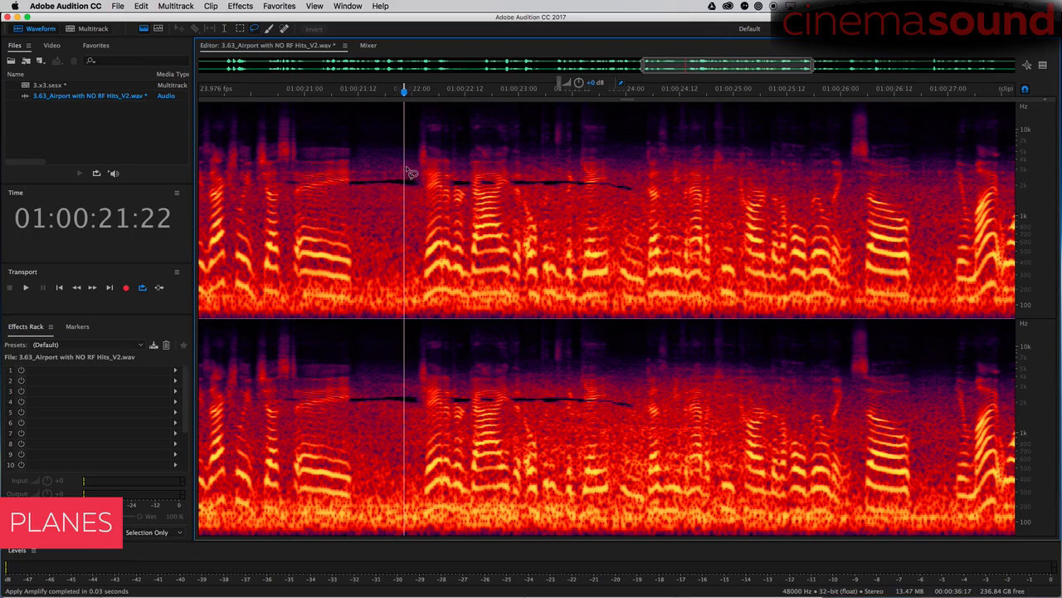
{"action": "key", "text": "space"}
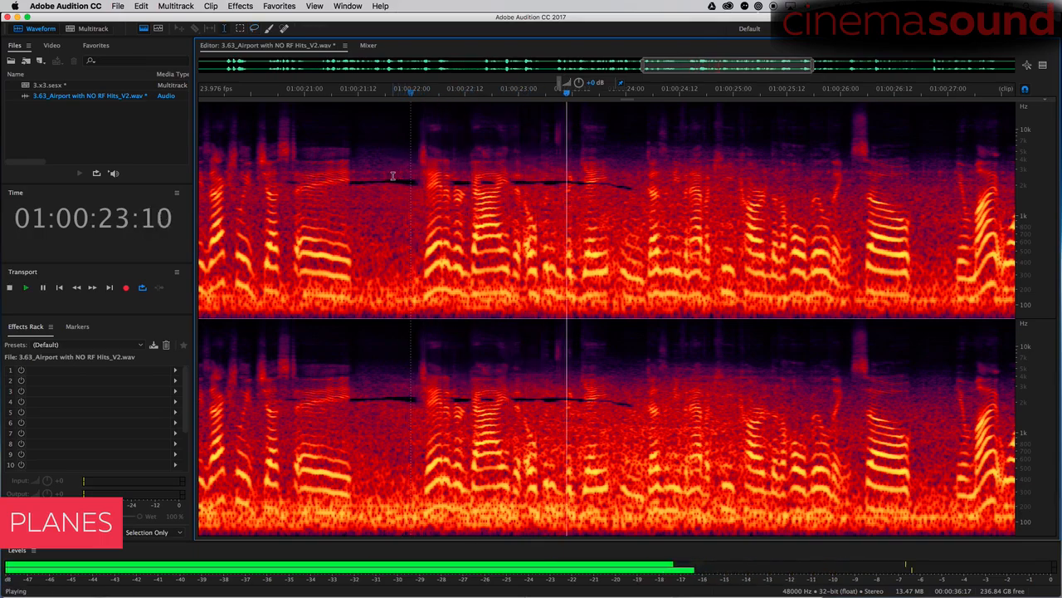
{"action": "key", "text": "space"}
{"action": "key", "text": "space"}
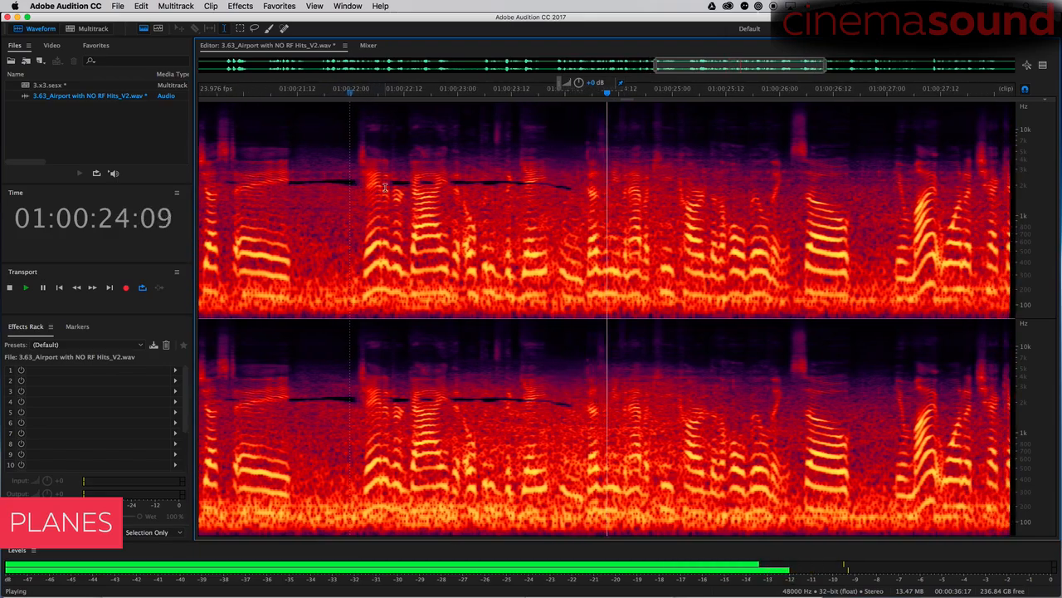
{"action": "key", "text": "space"}
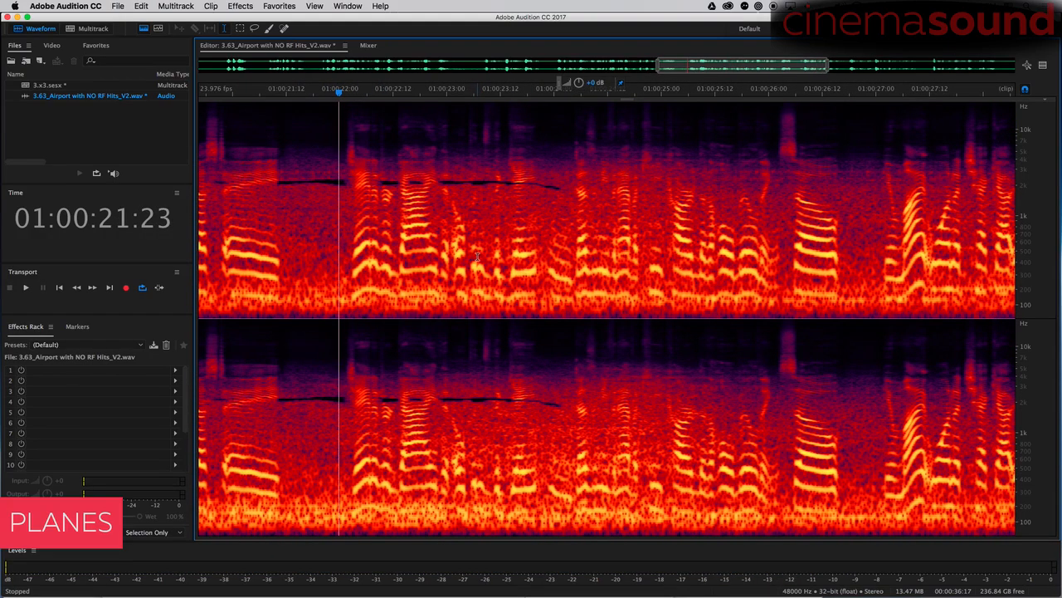
{"action": "key", "text": "space"}
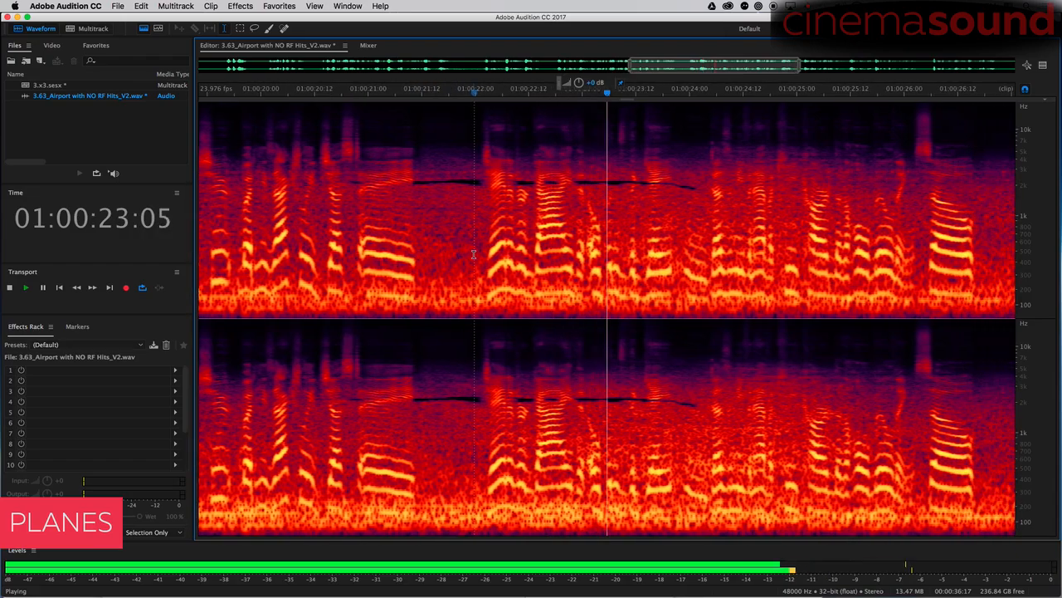
{"action": "key", "text": "space"}
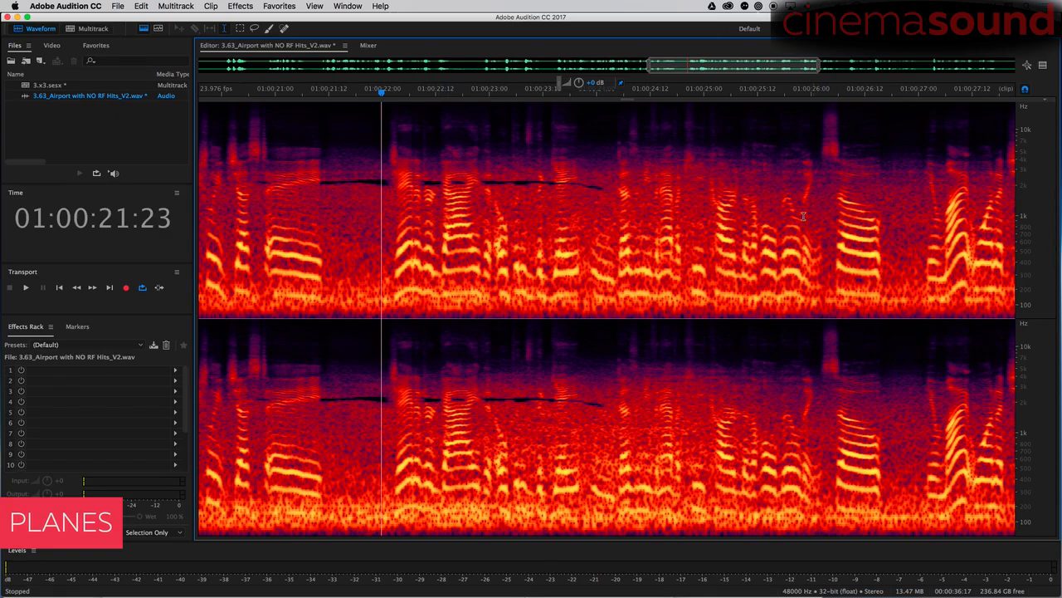
Audition the speech-free gap ending near 01:00:21:23 and the short gap at 01:00:23:20 as possible noise samples
{"action": "left_click_drag", "start_coordinate": [340, 220], "coordinate": [378, 222]}
{"action": "key", "text": "space"}
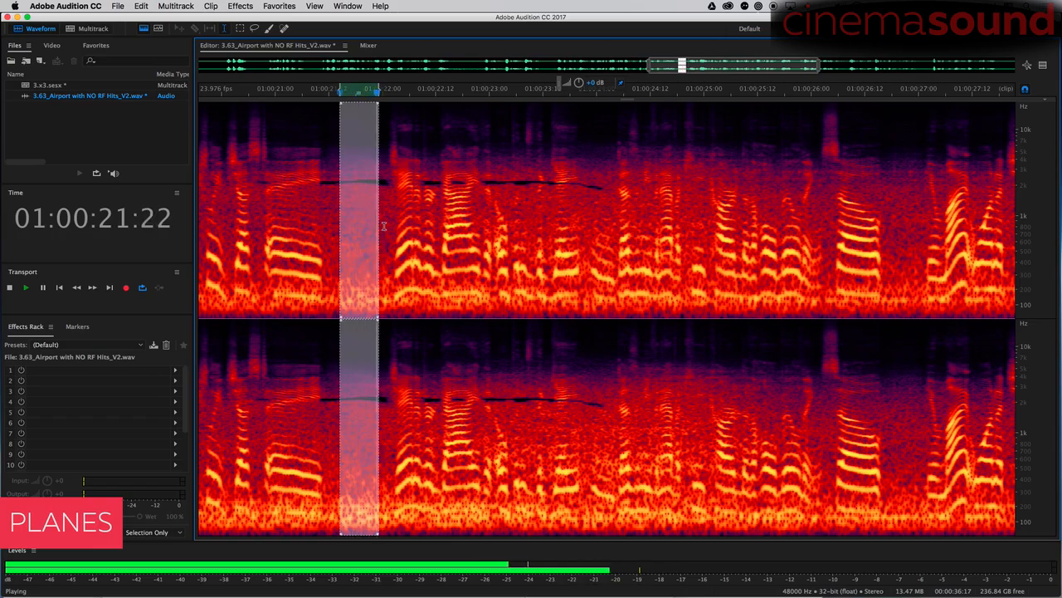
{"action": "key", "text": "space"}
{"action": "left_click", "coordinate": [387, 228]}
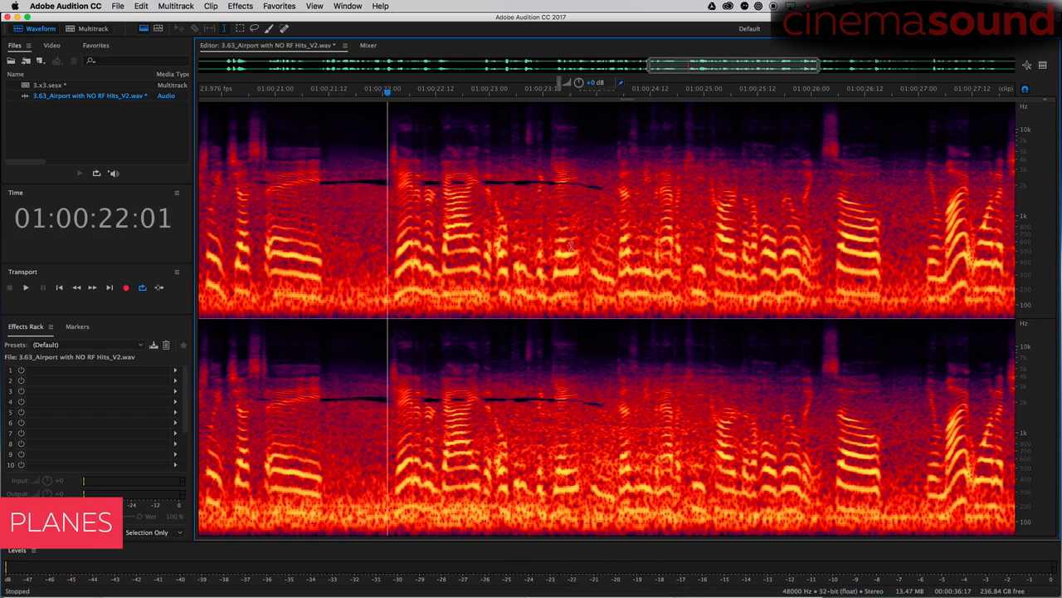
{"action": "left_click_drag", "start_coordinate": [578, 251], "coordinate": [591, 252]}
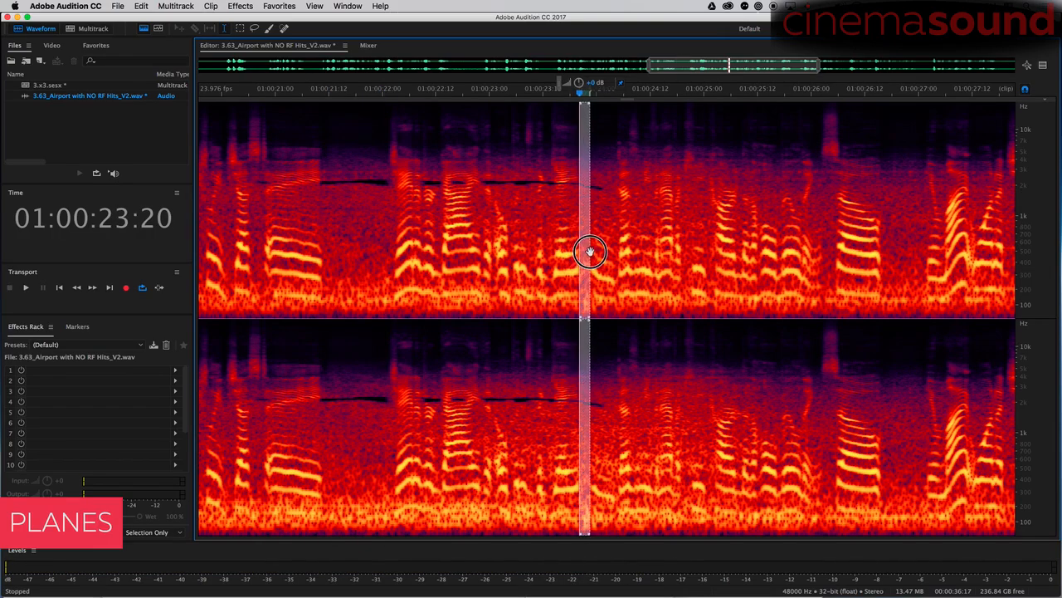
{"action": "key", "text": "space"}
{"action": "key", "text": "space"}
Capture a noise print from the speech-free gap between 01:00:21:11 and about 01:00:22:01
{"action": "left_click_drag", "start_coordinate": [325, 260], "coordinate": [388, 254]}
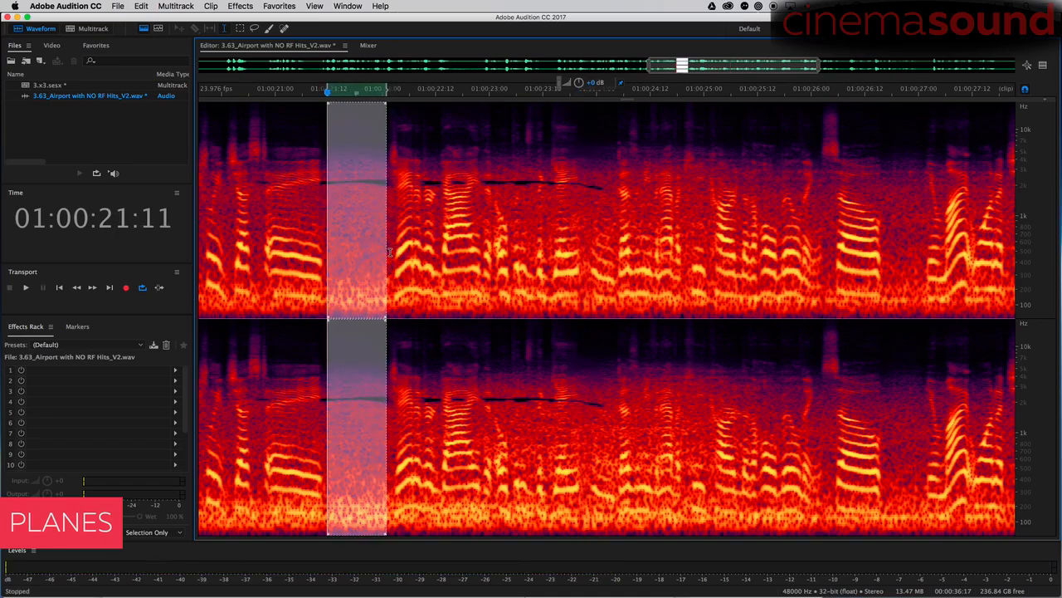
{"action": "left_click", "coordinate": [215, 6]}
{"action": "mouse_move", "coordinate": [240, 6]}
{"action": "mouse_move", "coordinate": [316, 185]}
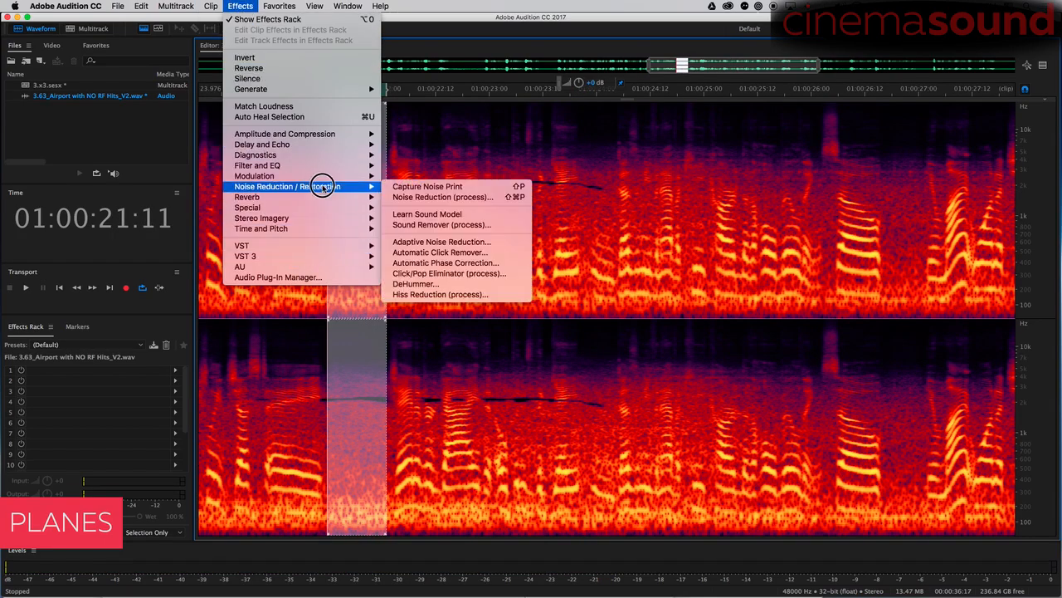
{"action": "left_click", "coordinate": [482, 185]}
Open Noise Reduction (process) and select the audio from about 01:00:21:10 to 01:00:26:05 for processing
{"action": "left_click", "coordinate": [239, 144]}
{"action": "left_click_drag", "start_coordinate": [322, 100], "coordinate": [34, 143]}
{"action": "left_click", "coordinate": [319, 183]}
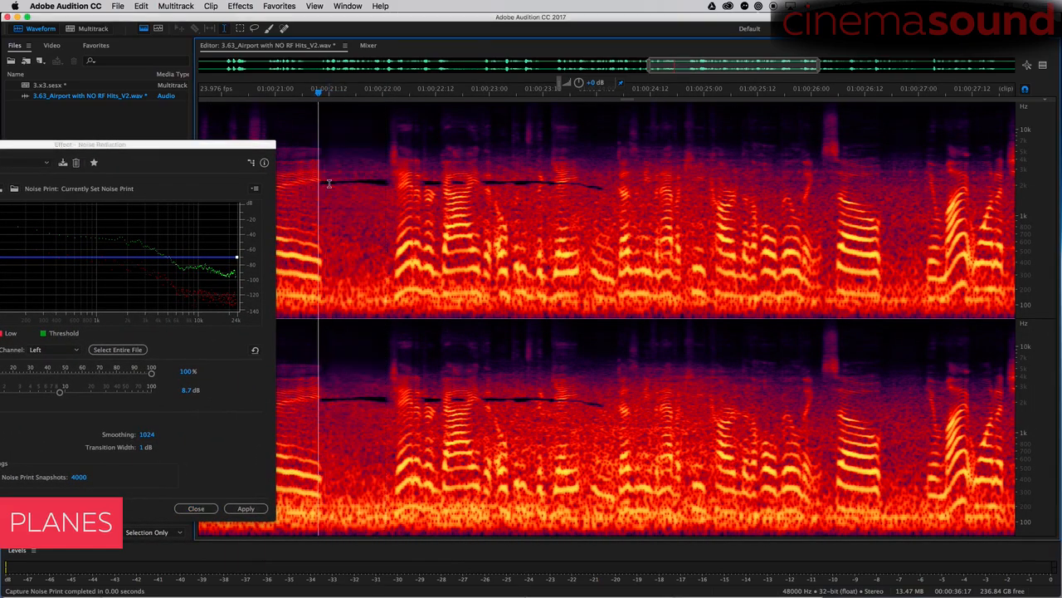
{"action": "left_click_drag", "start_coordinate": [322, 188], "coordinate": [834, 215]}
{"action": "left_click_drag", "start_coordinate": [227, 144], "coordinate": [717, 77]}
Preview the selection and set Reduce by to 13.6 dB, Spectral Decay Rate to 0% and Transition Width to 0 dB
{"action": "left_click", "coordinate": [425, 442]}
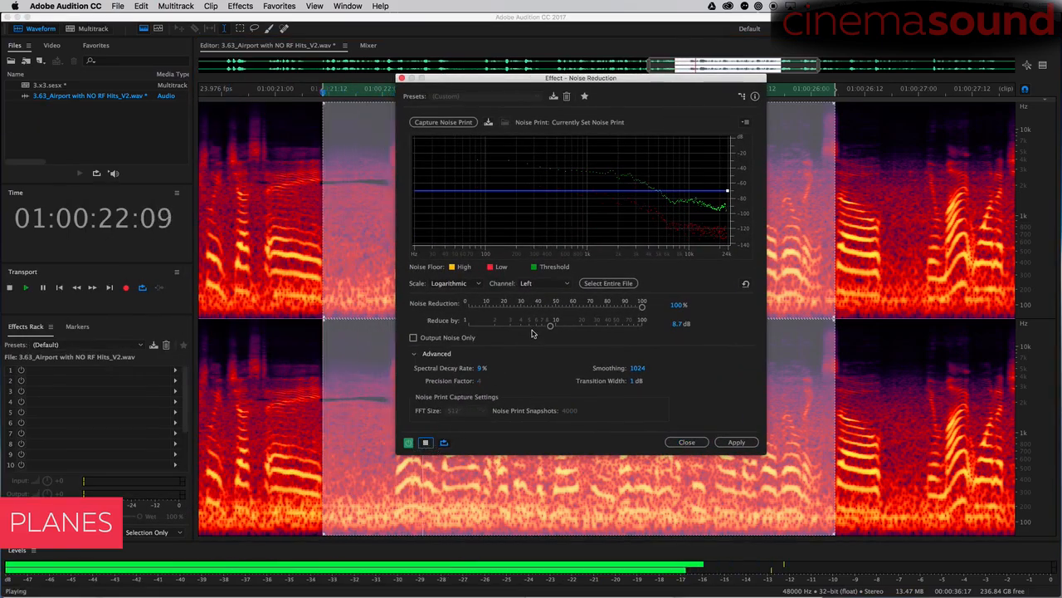
{"action": "left_click_drag", "start_coordinate": [553, 324], "coordinate": [567, 324]}
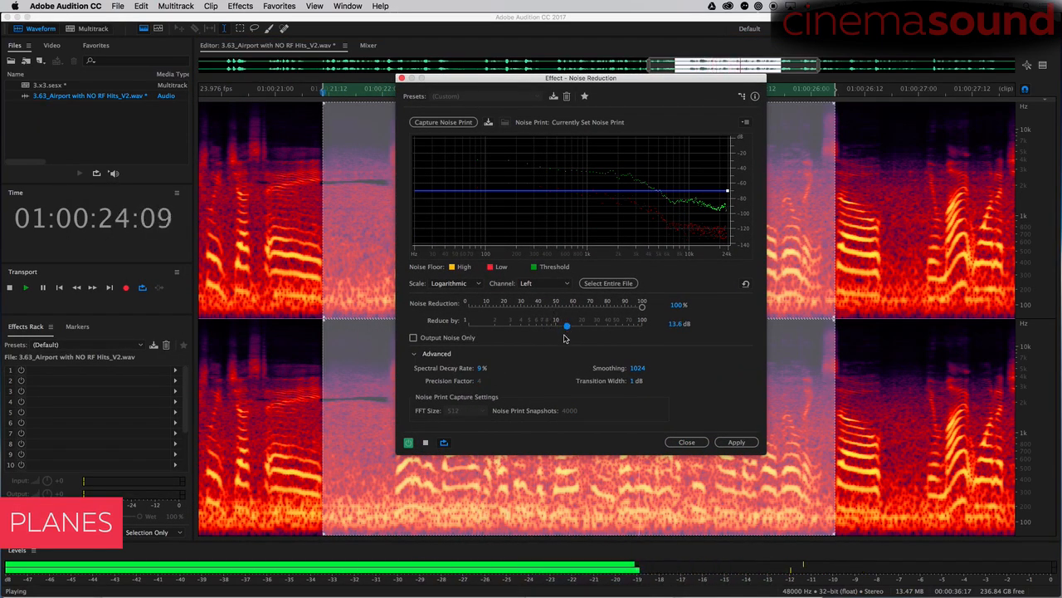
{"action": "left_click_drag", "start_coordinate": [481, 368], "coordinate": [475, 394]}
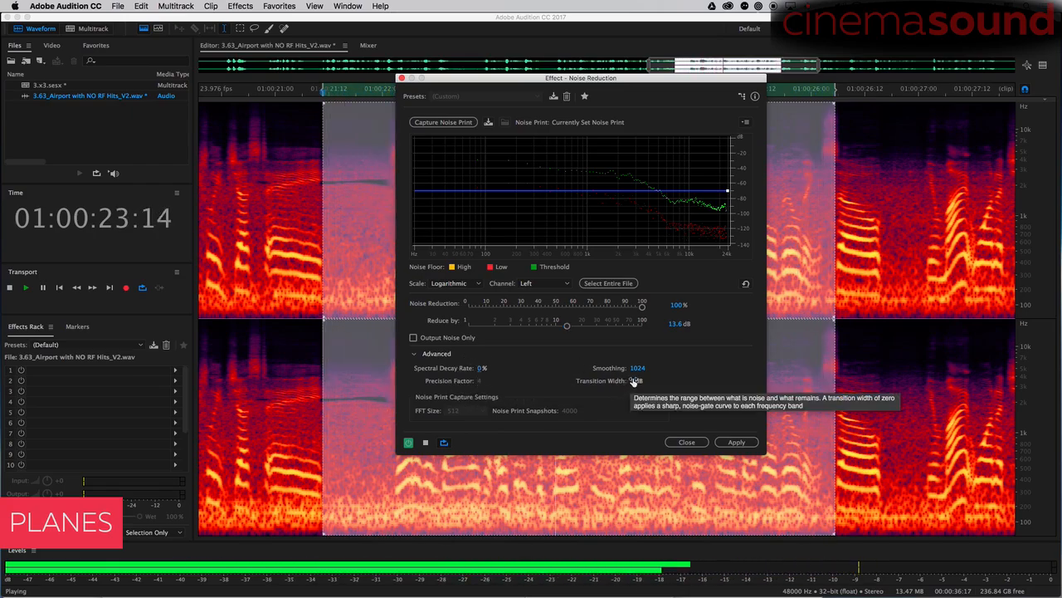
{"action": "left_click_drag", "start_coordinate": [636, 382], "coordinate": [474, 388]}
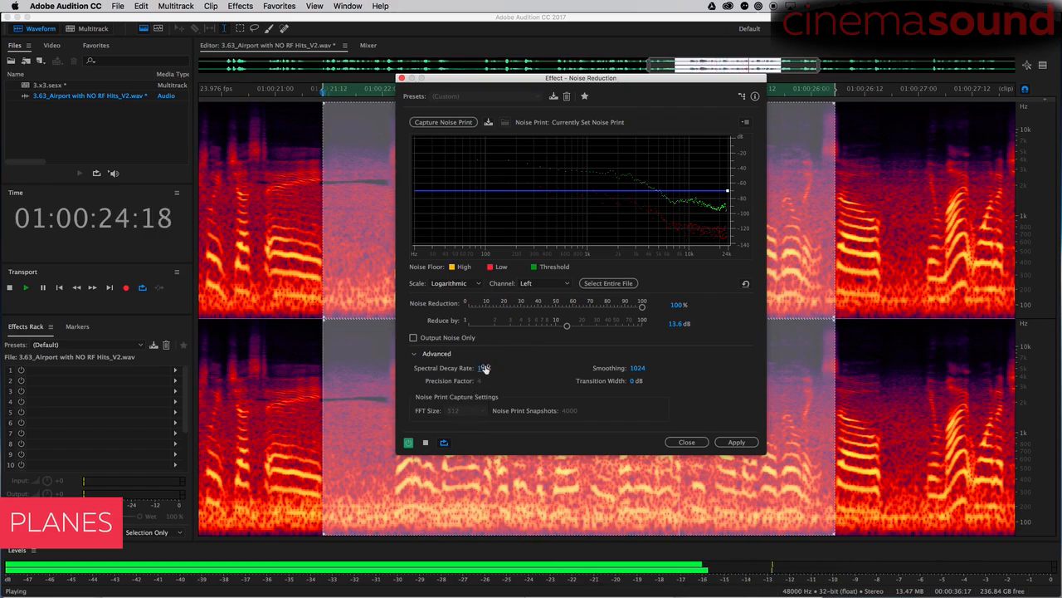
Raise the Spectral Decay Rate to 53% and Reduce by to 28.7 dB while previewing the selection
{"action": "left_click", "coordinate": [483, 368]}
{"action": "left_click", "coordinate": [498, 382]}
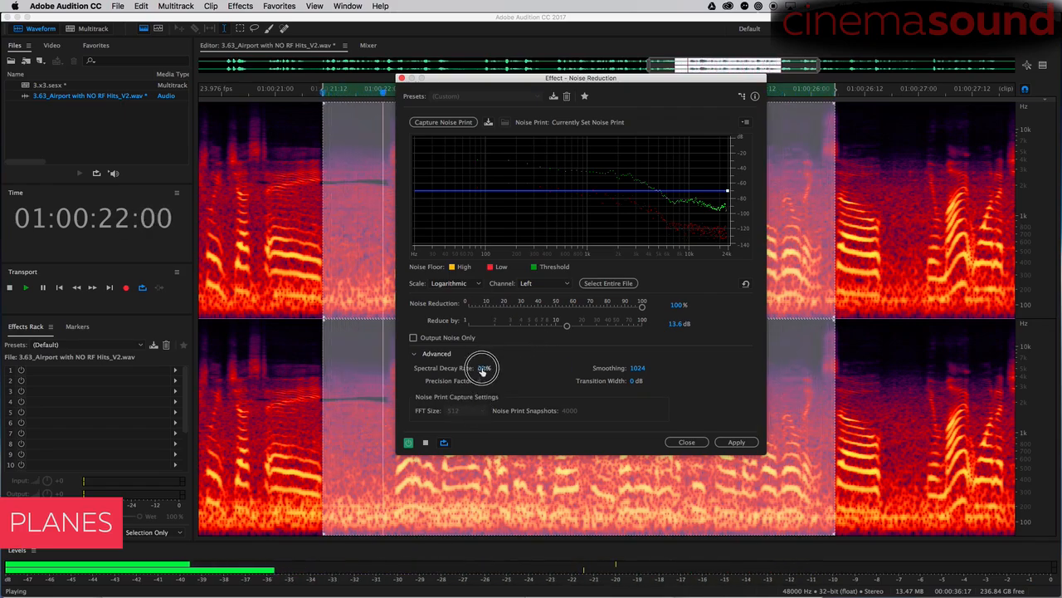
{"action": "left_click_drag", "start_coordinate": [483, 371], "coordinate": [488, 366]}
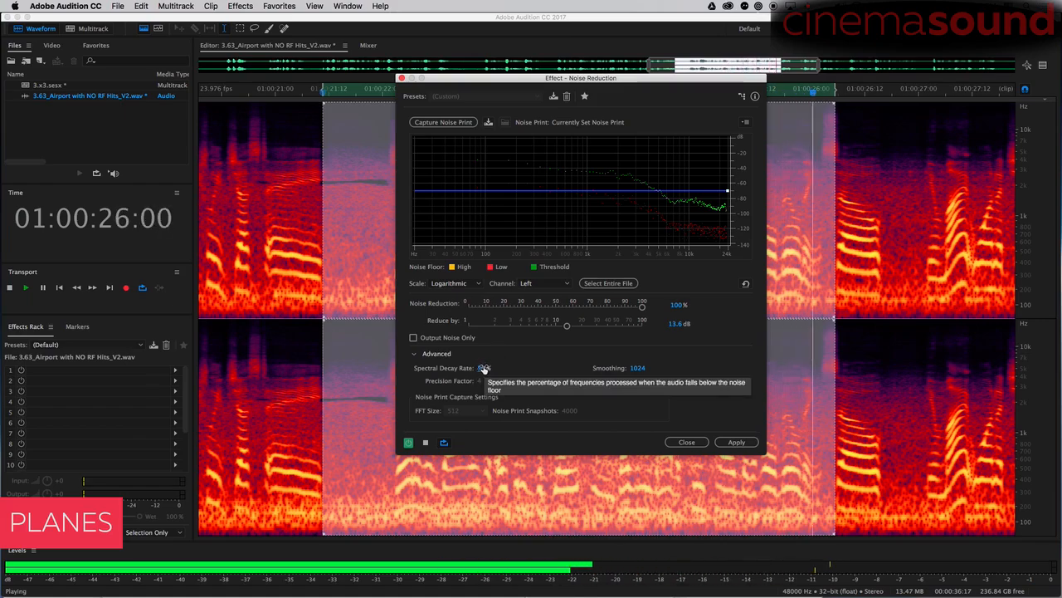
{"action": "left_click_drag", "start_coordinate": [567, 325], "coordinate": [595, 327]}
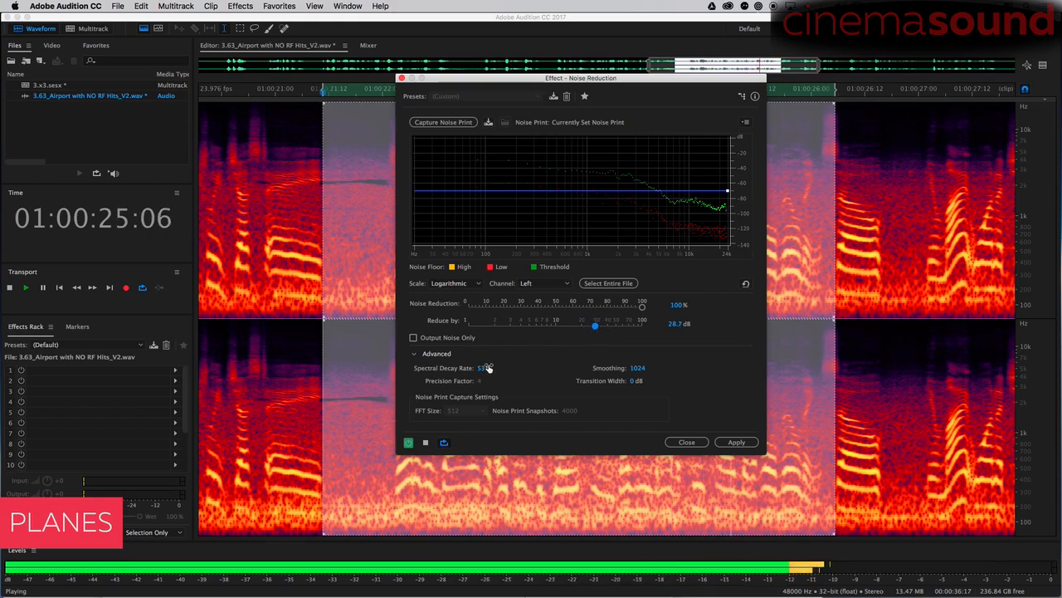
{"action": "key", "text": "space"}
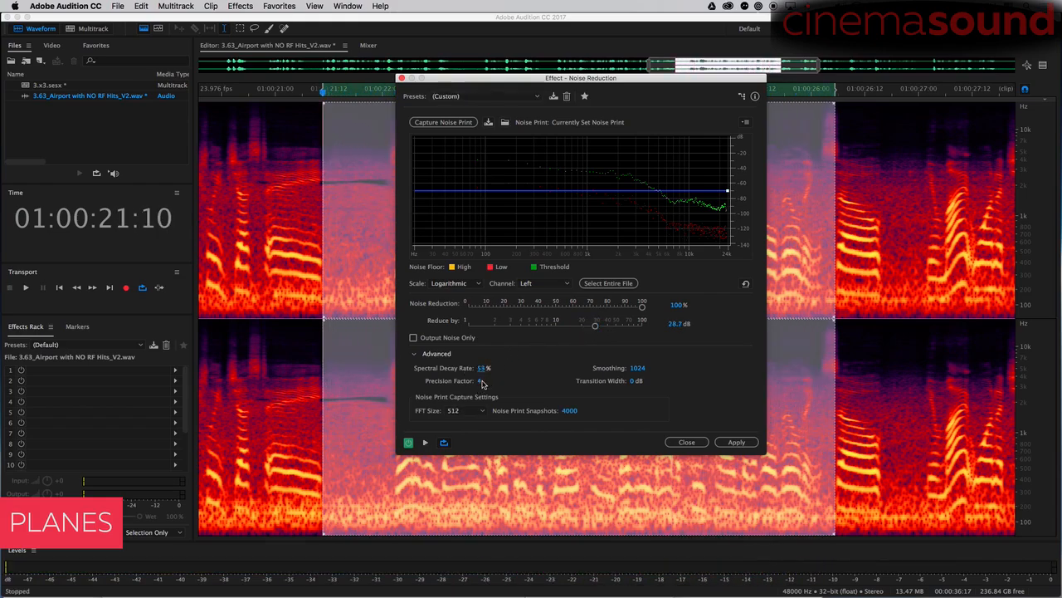
Audition the noise reduction with Precision Factor at 15, and set the Precision Factor to 2
{"action": "key", "text": "space"}
{"action": "left_click_drag", "start_coordinate": [486, 380], "coordinate": [493, 380]}
{"action": "key", "text": "space"}
{"action": "key", "text": "space"}
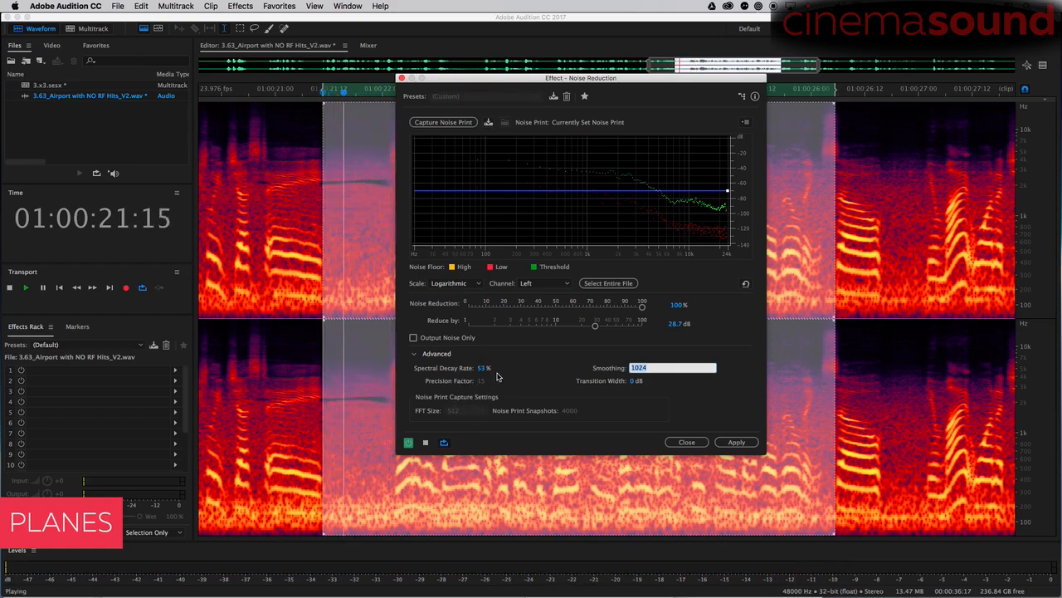
{"action": "key", "text": "space"}
{"action": "key", "text": "space"}
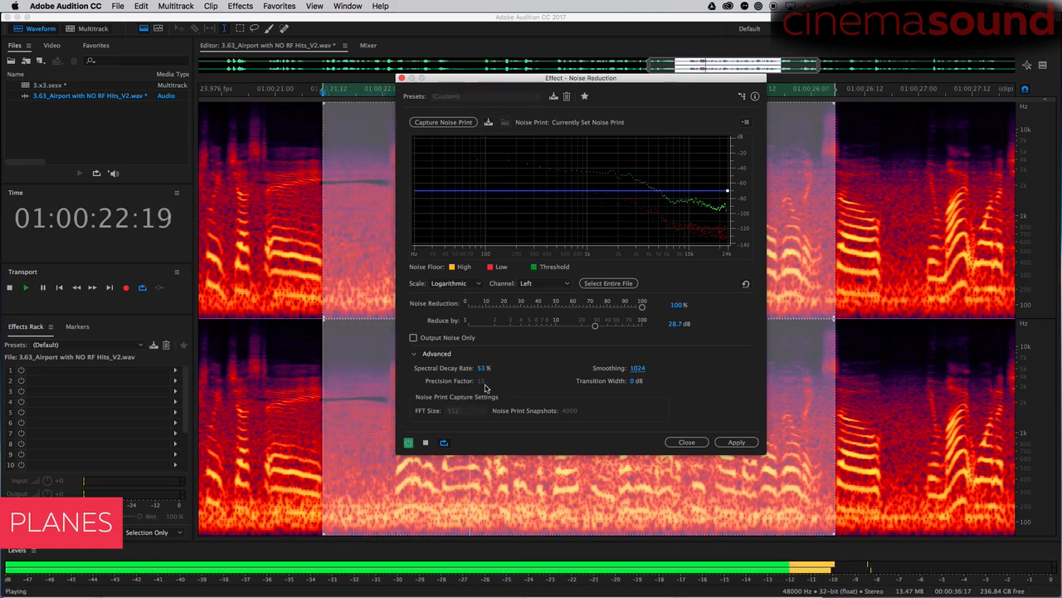
{"action": "key", "text": "space"}
{"action": "left_click", "coordinate": [481, 382]}
Set the FFT Size to 2048 and recapture the noise print from the speech-free gap between 01:00:21:11 and about 01:00:22:00
{"action": "left_click", "coordinate": [471, 410]}
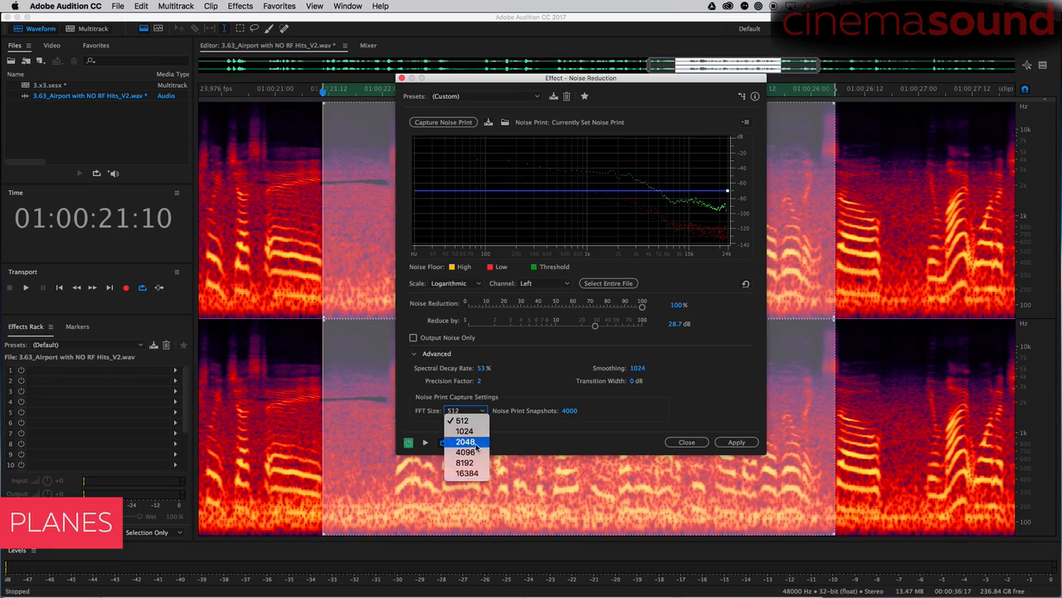
{"action": "left_click", "coordinate": [461, 438]}
{"action": "left_click_drag", "start_coordinate": [562, 80], "coordinate": [147, 307]}
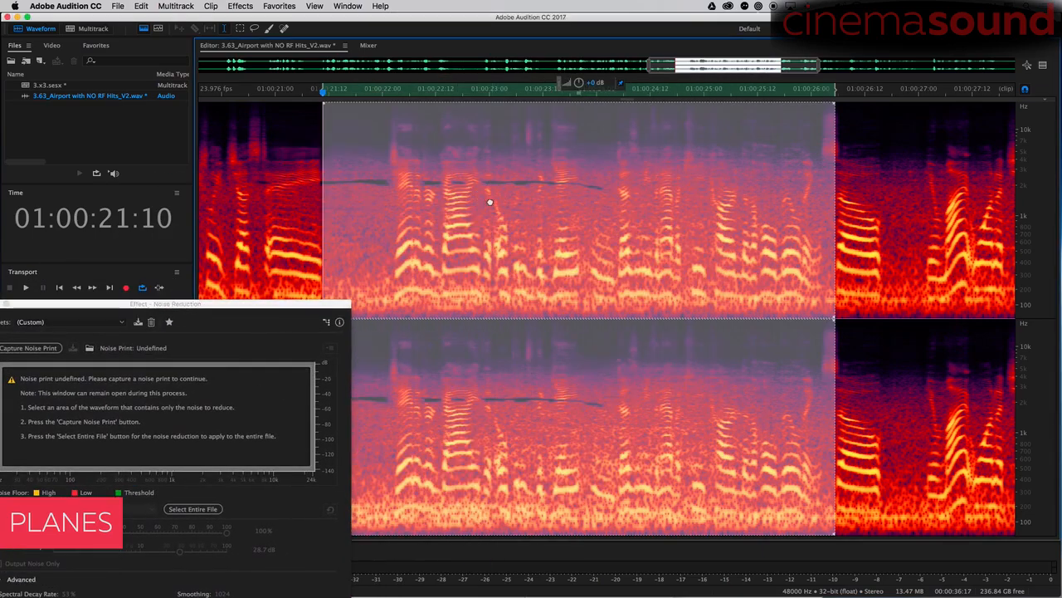
{"action": "left_click", "coordinate": [300, 213]}
{"action": "left_click_drag", "start_coordinate": [329, 233], "coordinate": [389, 237]}
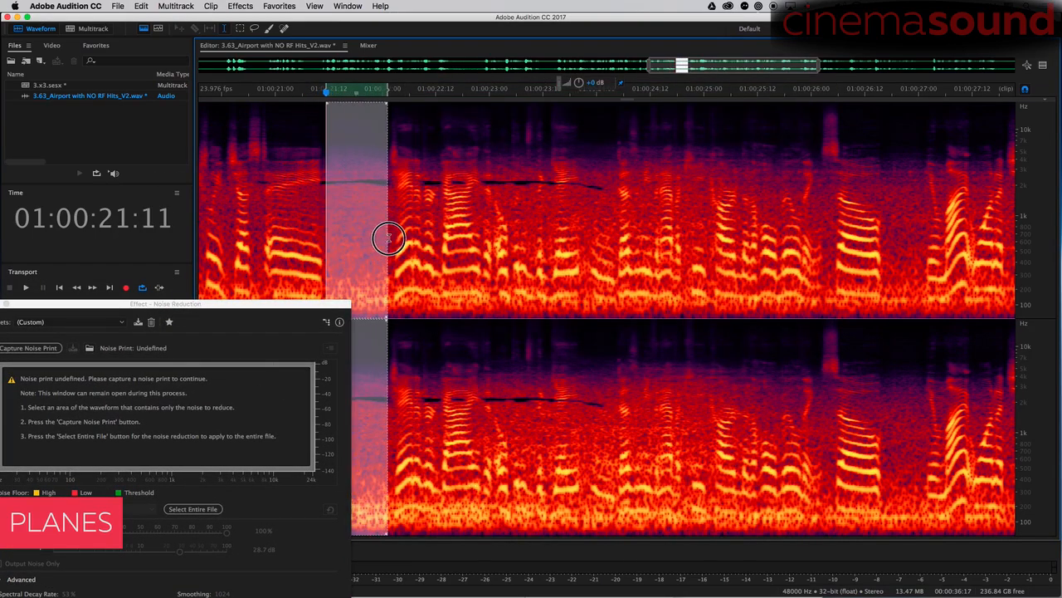
{"action": "left_click_drag", "start_coordinate": [291, 307], "coordinate": [669, 222]}
{"action": "left_click", "coordinate": [448, 258]}
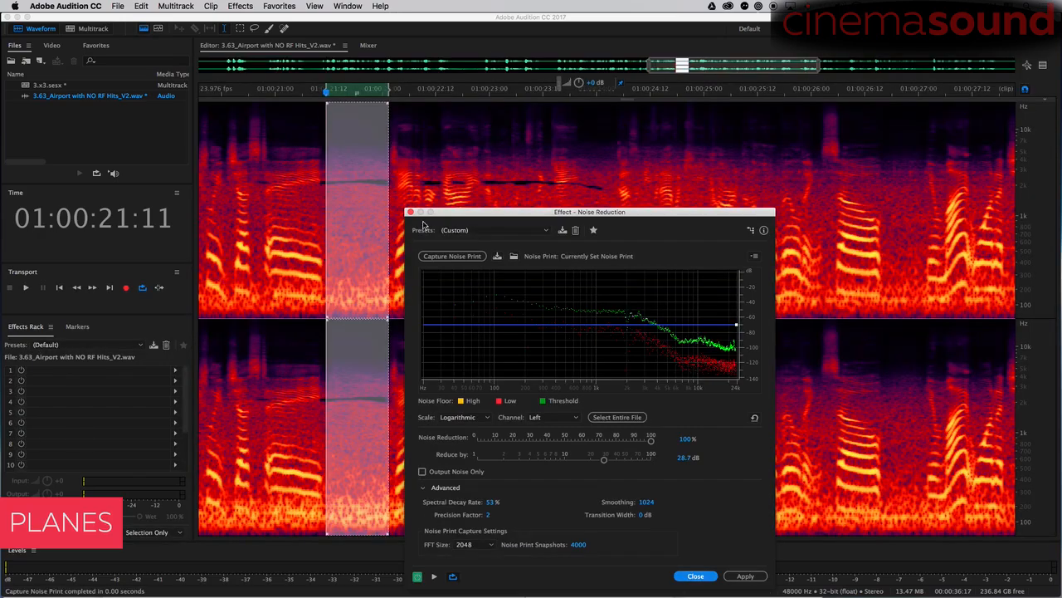
Select the dialogue from 01:00:20:14 to about 01:00:26:23 and preview the noise reduction on it
{"action": "left_click", "coordinate": [320, 186]}
{"action": "left_click_drag", "start_coordinate": [330, 182], "coordinate": [775, 183]}
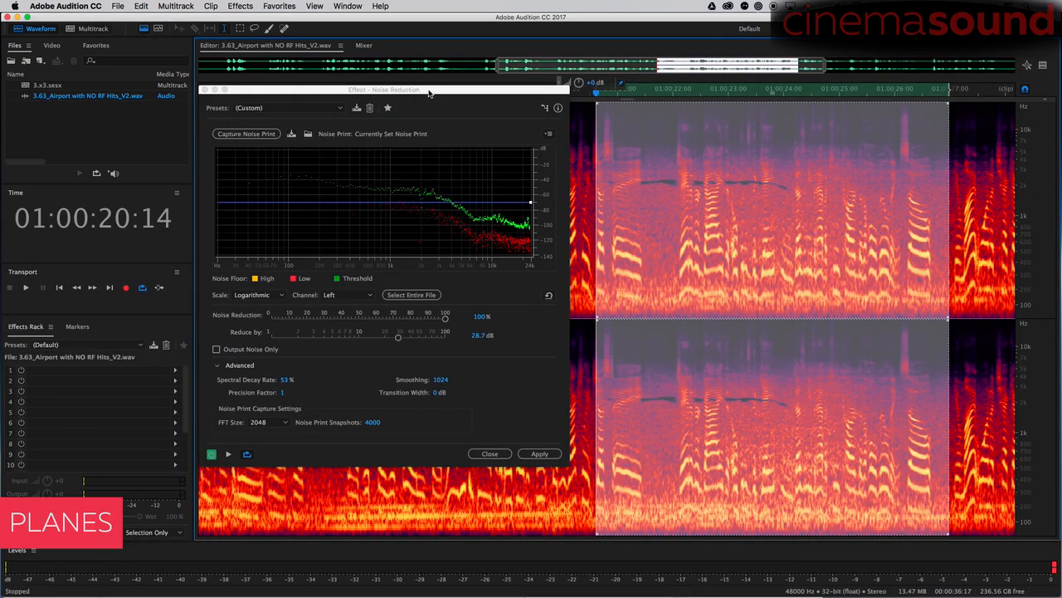
{"action": "left_click_drag", "start_coordinate": [429, 91], "coordinate": [346, 49]}
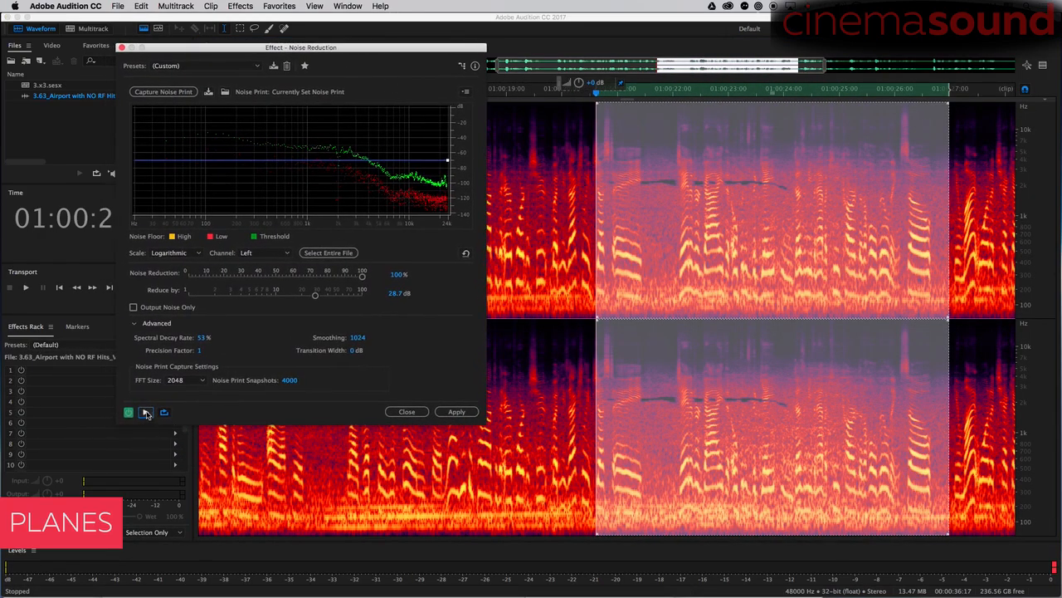
{"action": "left_click", "coordinate": [147, 412]}
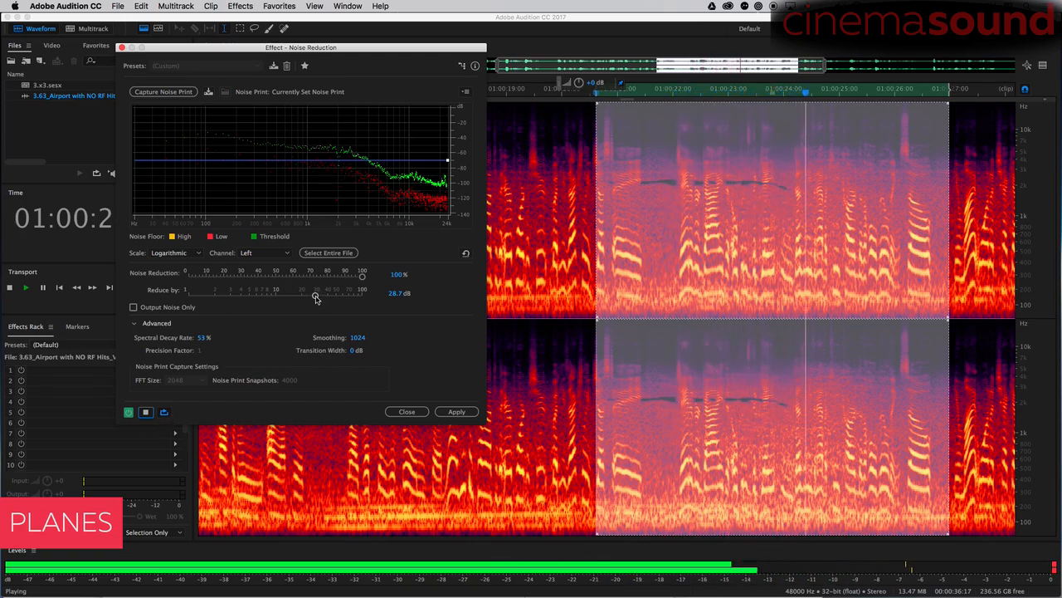
Set Reduce by to 56.2 dB and the Spectral Decay Rate to 0% while previewing the dialogue
{"action": "left_click_drag", "start_coordinate": [316, 298], "coordinate": [341, 300]}
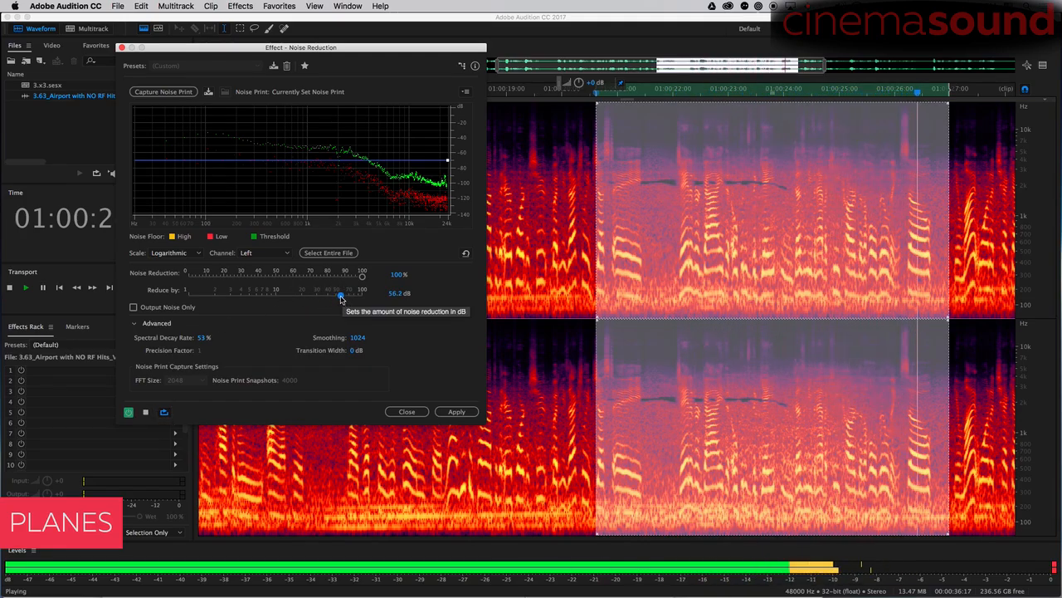
{"action": "mouse_move", "coordinate": [203, 340]}
{"action": "left_mouse_down"}
{"action": "mouse_move", "coordinate": [180, 352]}
{"action": "mouse_move", "coordinate": [190, 342]}
{"action": "left_mouse_up"}
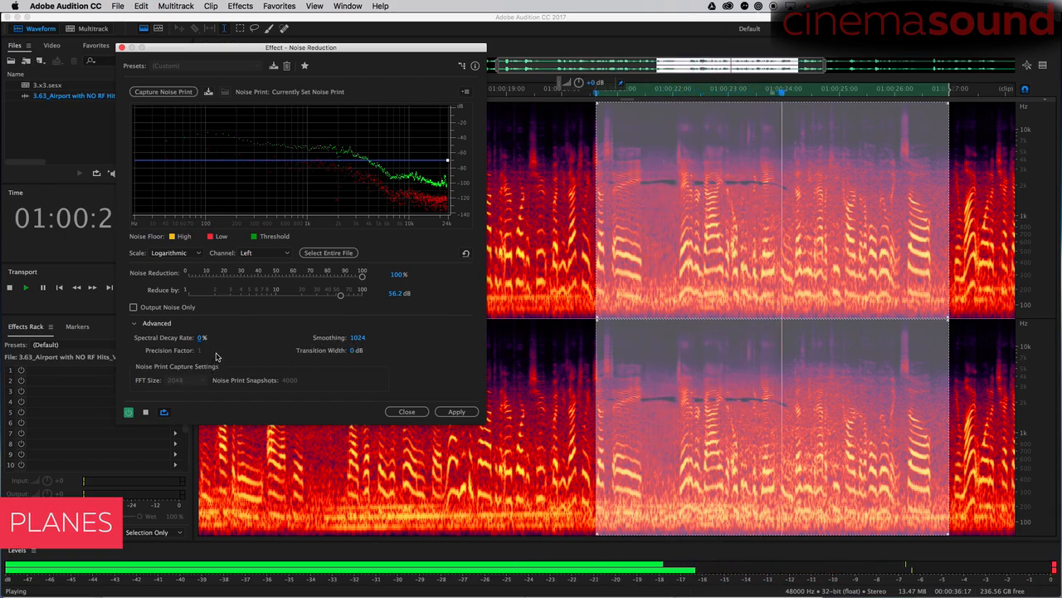
{"action": "key", "text": "space"}
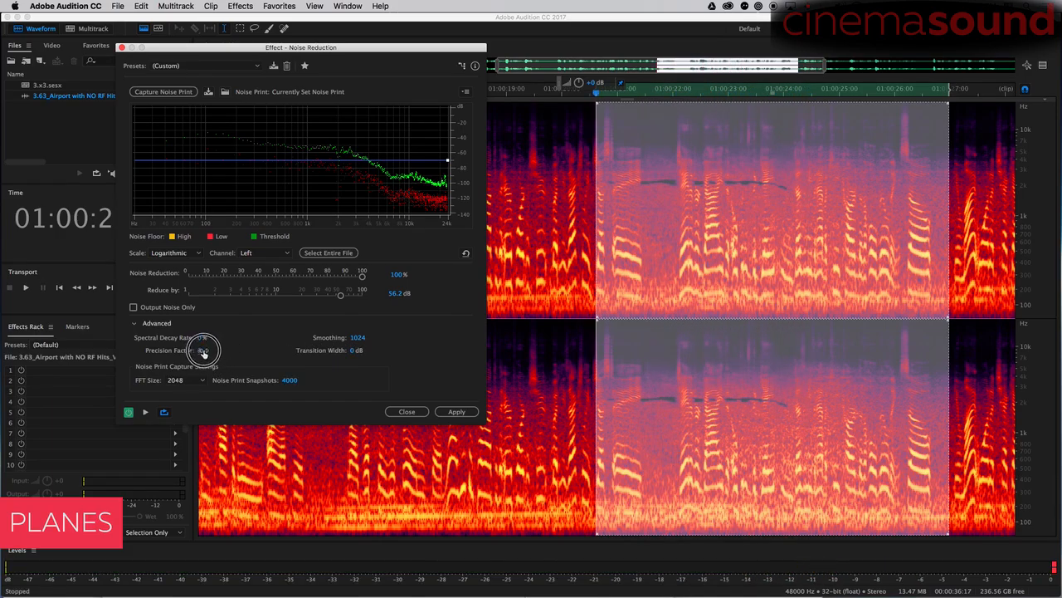
Audition several higher Precision Factor values on the dialogue and set the Precision Factor to 4
{"action": "key", "text": "space"}
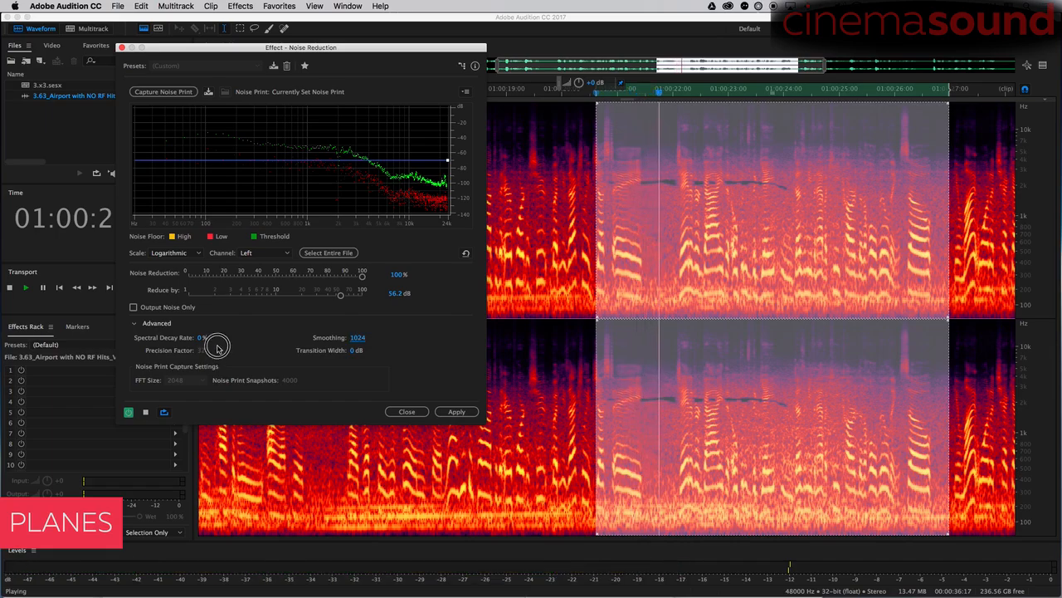
{"action": "left_click", "coordinate": [199, 351]}
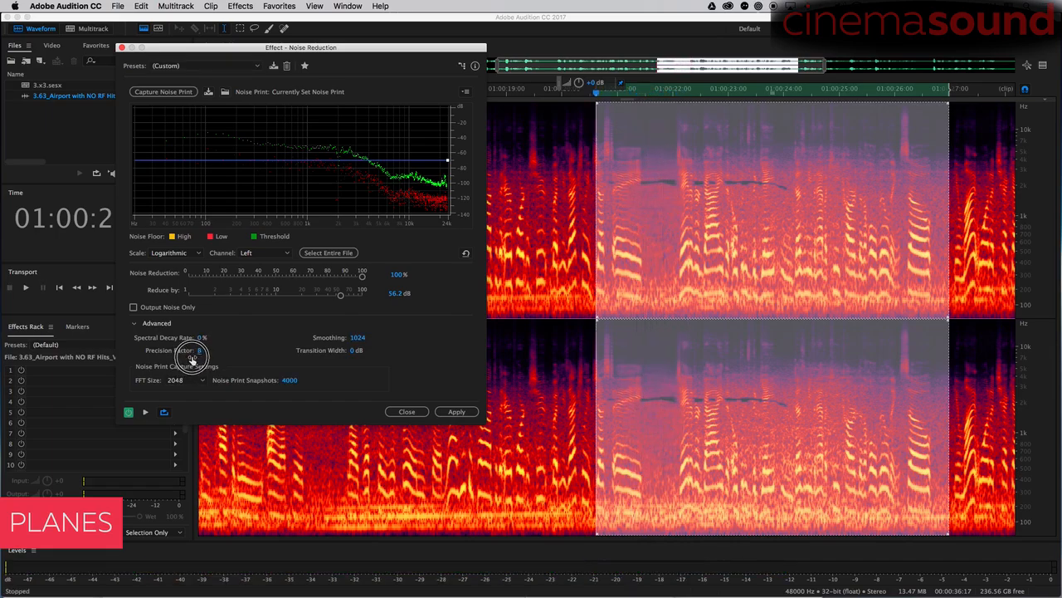
{"action": "left_click_drag", "start_coordinate": [192, 358], "coordinate": [198, 359]}
{"action": "key", "text": "space"}
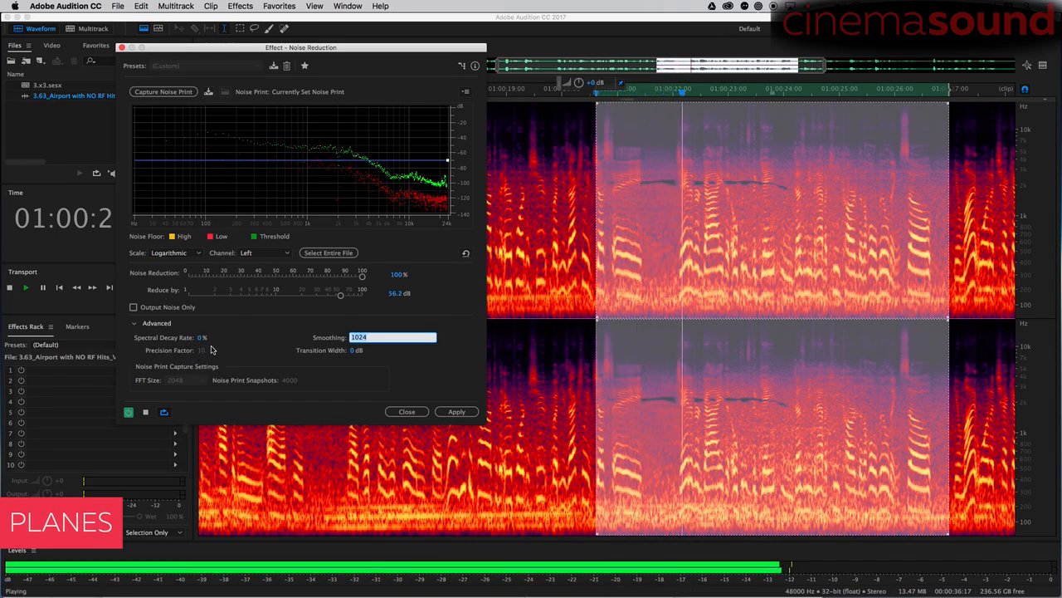
{"action": "key", "text": "space"}
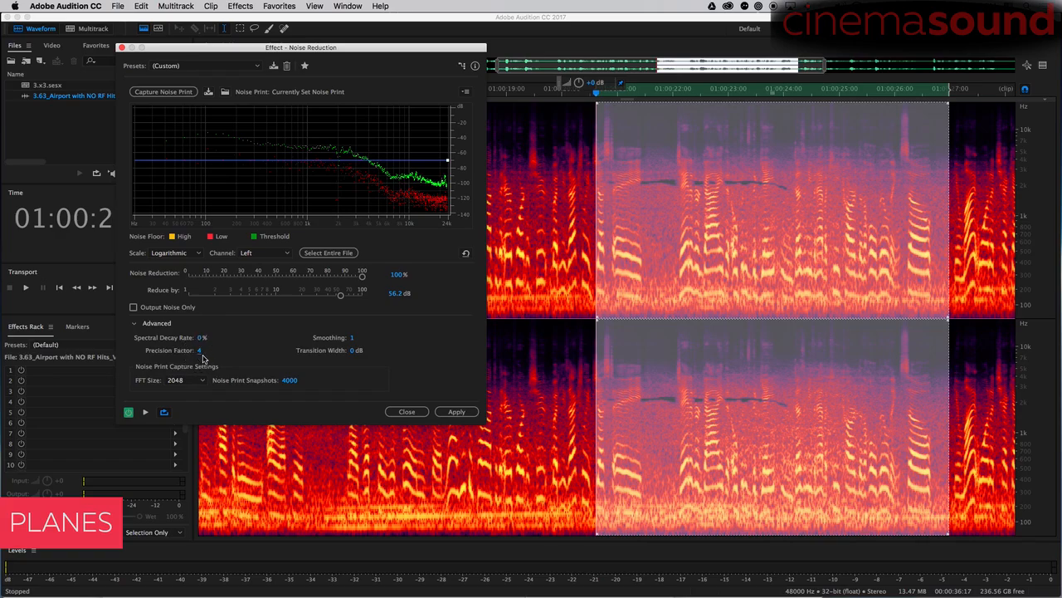
Set Smoothing to 1024 and the Spectral Decay Rate to 12% while previewing the dialogue
{"action": "key", "text": "space"}
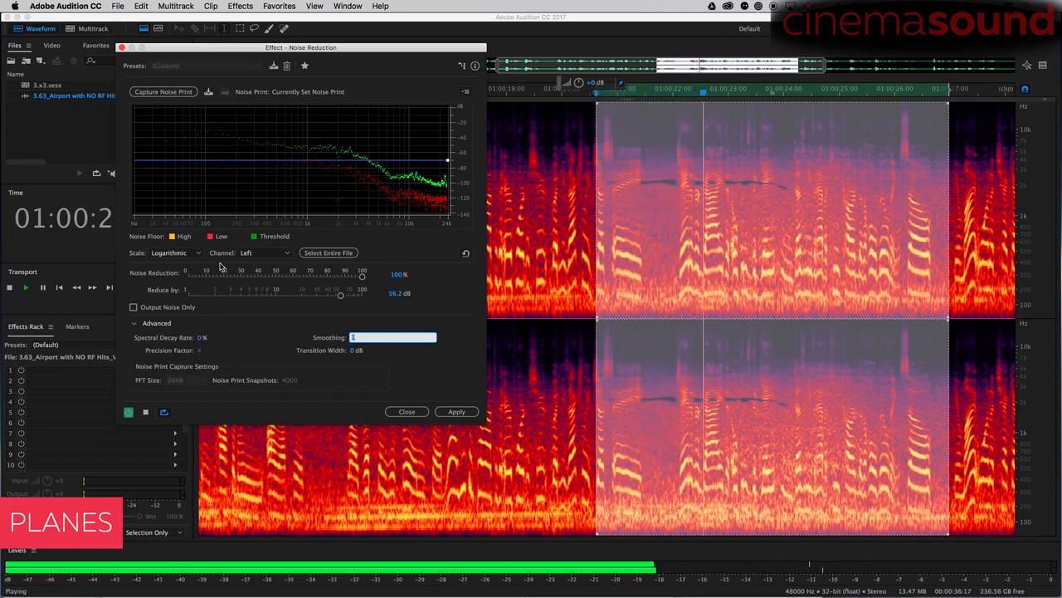
{"action": "type", "text": "1024"}
{"action": "key", "text": "Return"}
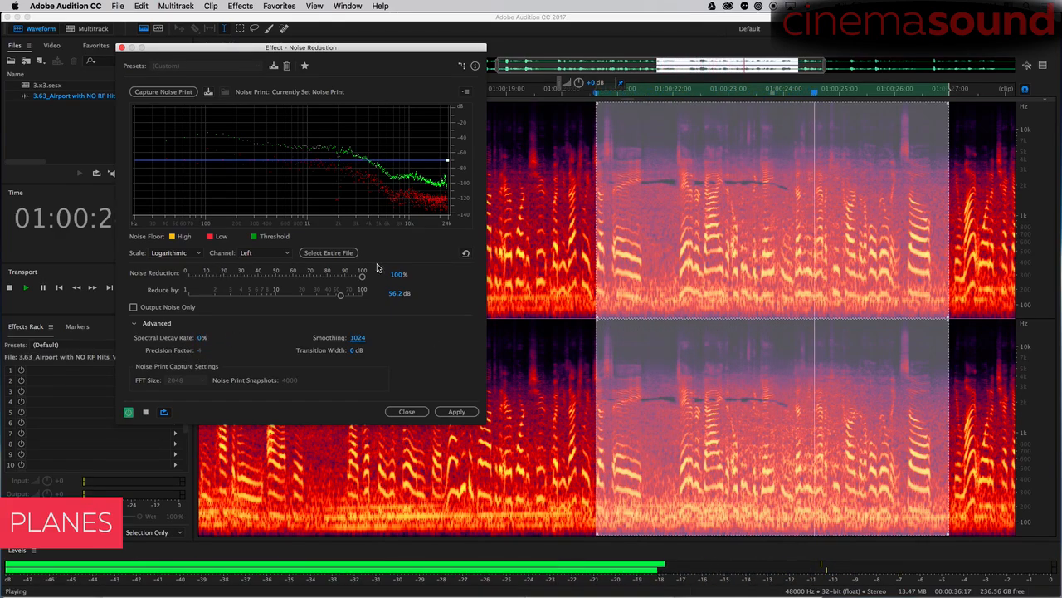
{"action": "key", "text": "space"}
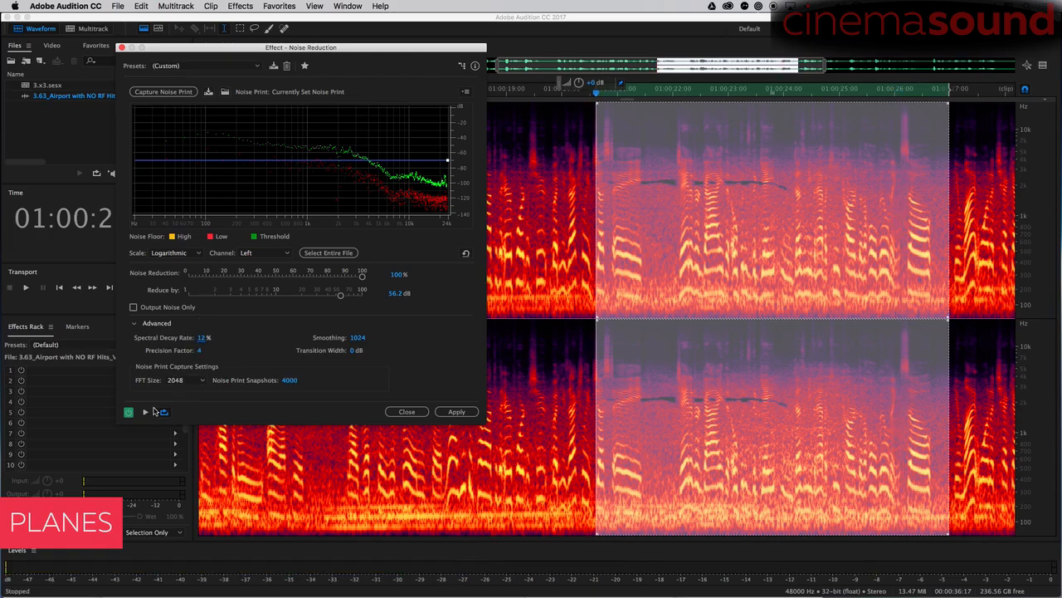
Preview the dialogue, set Reduce by to 8.7 dB and set the Precision Factor to 8
{"action": "left_click", "coordinate": [146, 412]}
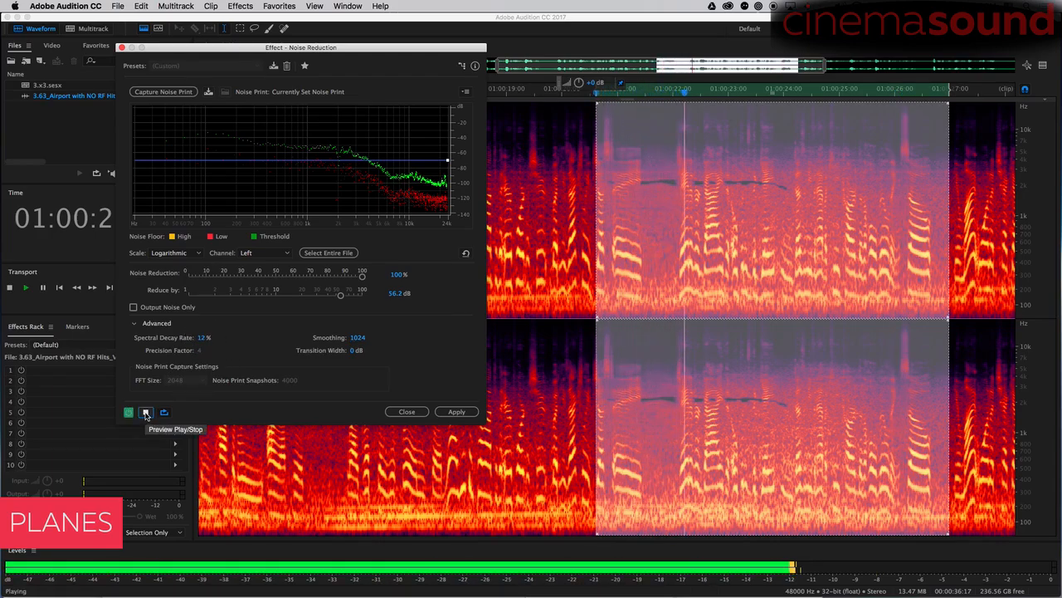
{"action": "left_click_drag", "start_coordinate": [340, 295], "coordinate": [270, 304]}
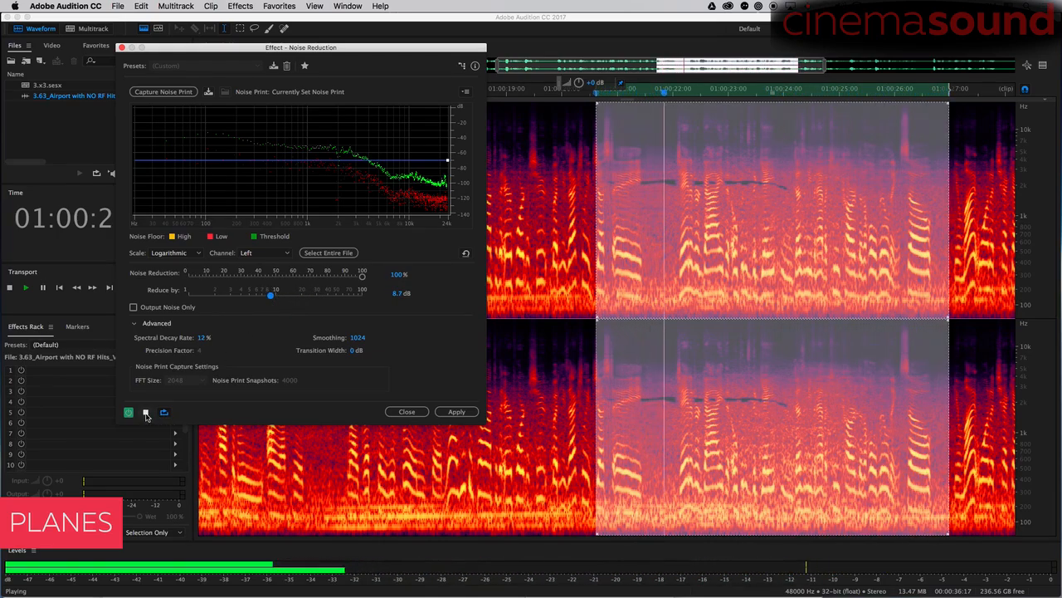
{"action": "key", "text": "space"}
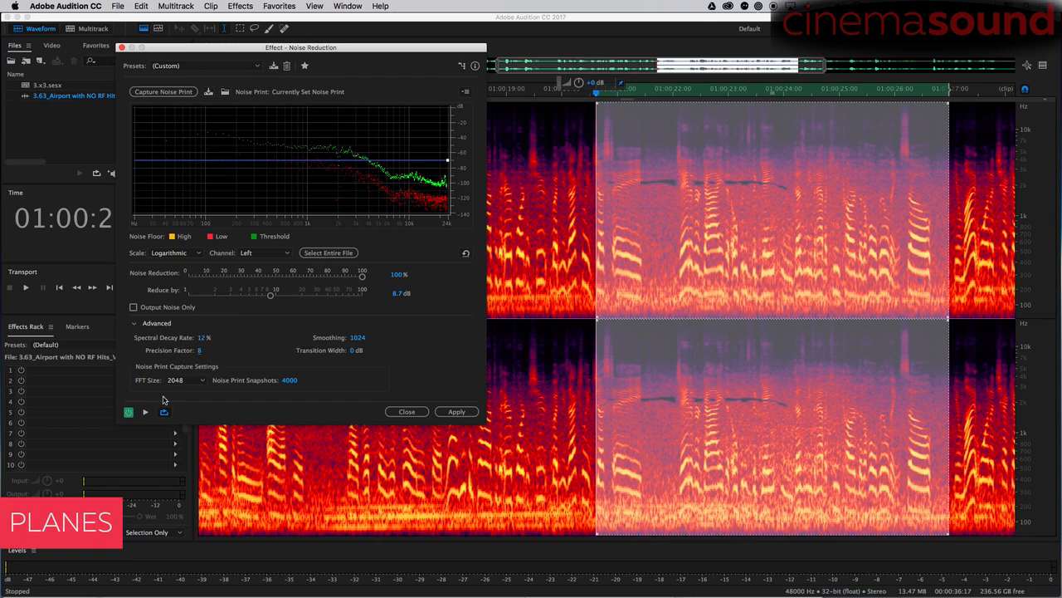
Preview the dialogue again, lower Reduce by to 4.8 dB and audition the Output Noise Only option
{"action": "left_click", "coordinate": [145, 412]}
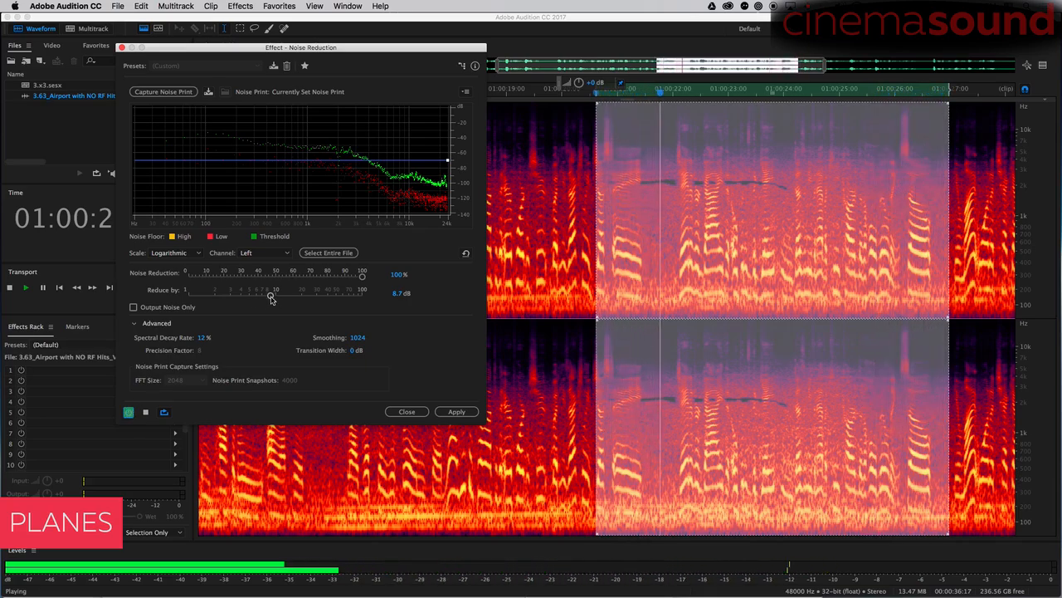
{"action": "left_click_drag", "start_coordinate": [270, 295], "coordinate": [249, 299]}
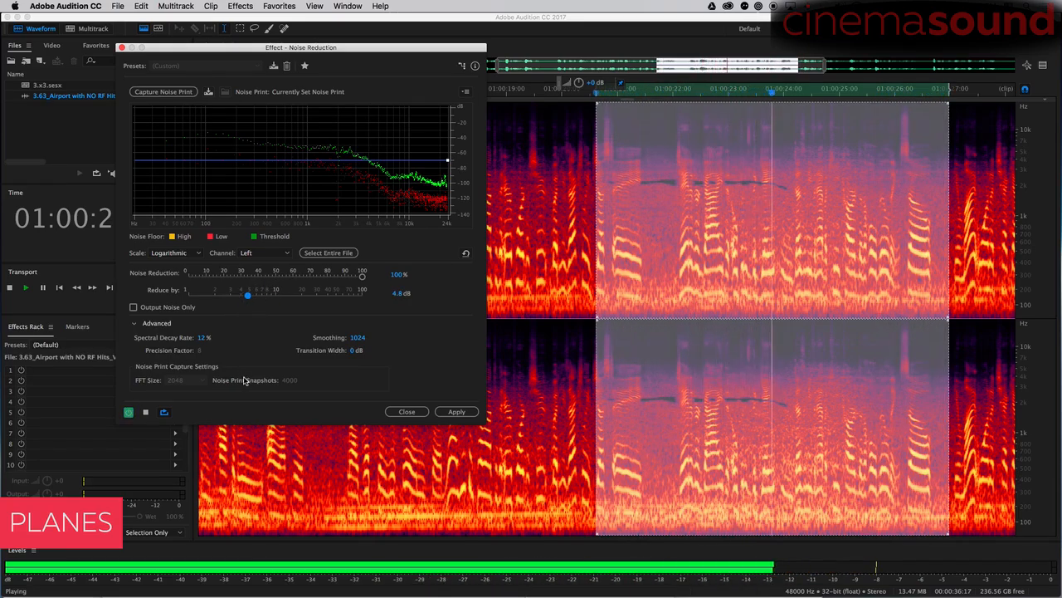
{"action": "left_click", "coordinate": [184, 312]}
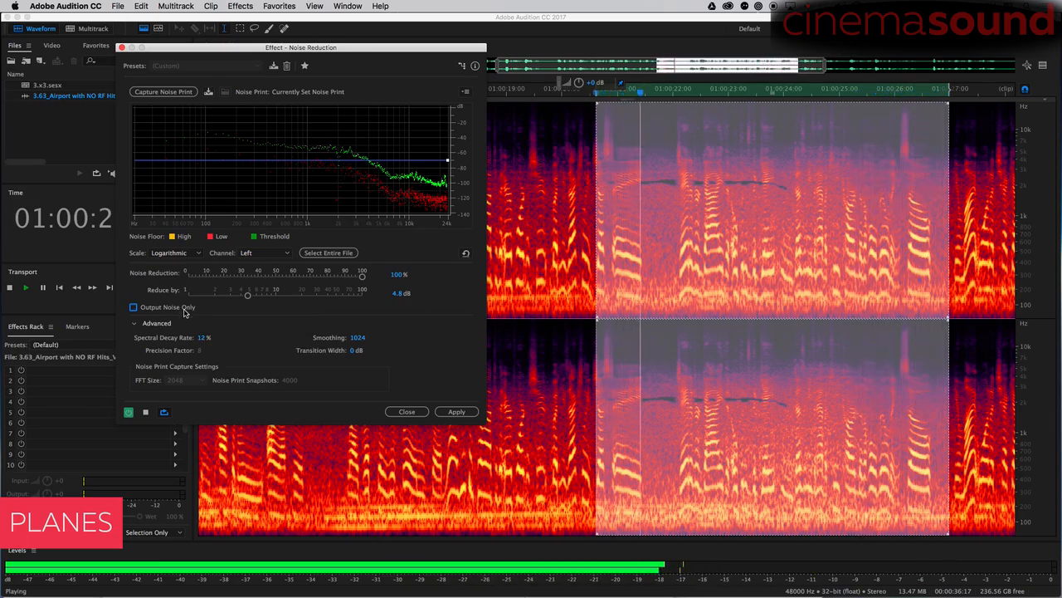
Compare a lower Smoothing value against 1024 and try adjusting the Transition Width while previewing the dialogue
{"action": "left_click", "coordinate": [356, 337]}
{"action": "left_click_drag", "start_coordinate": [356, 338], "coordinate": [286, 373]}
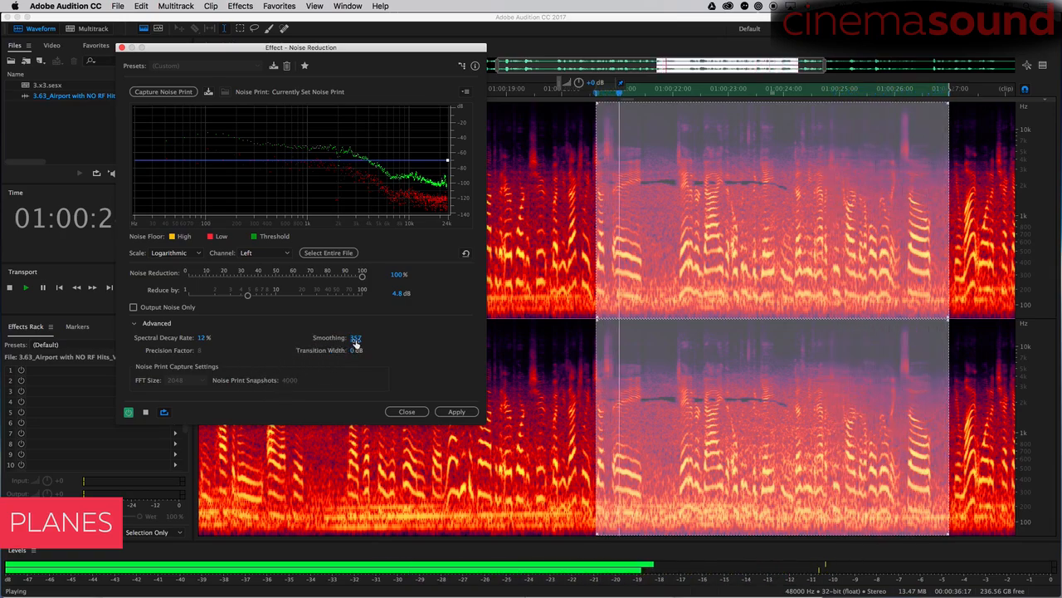
{"action": "left_click", "coordinate": [355, 338]}
{"action": "left_click_drag", "start_coordinate": [355, 338], "coordinate": [581, 301]}
{"action": "left_click_drag", "start_coordinate": [352, 351], "coordinate": [368, 347]}
{"action": "left_click", "coordinate": [145, 412]}
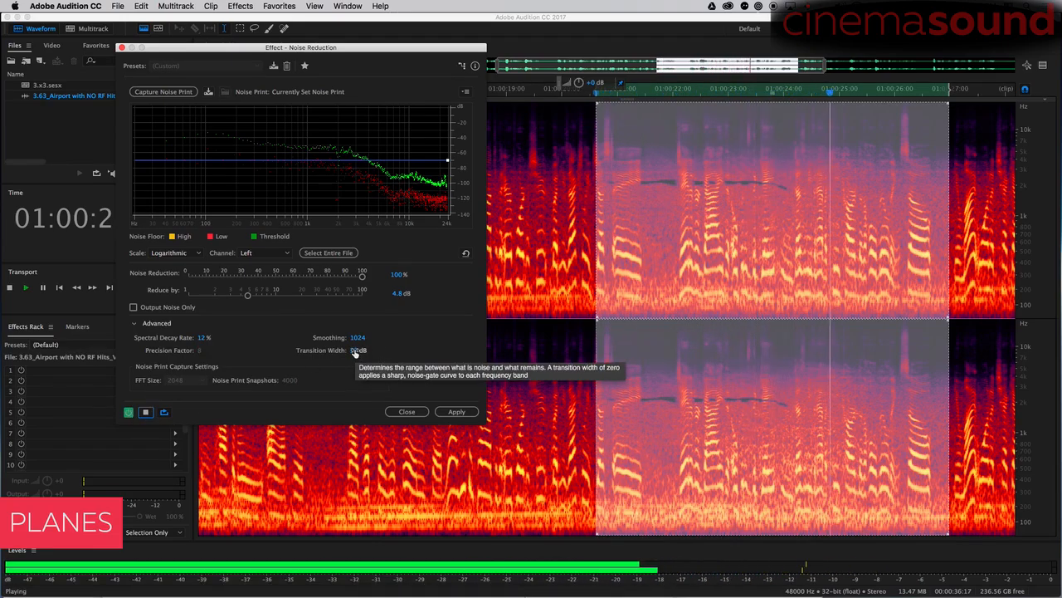
Apply the Noise Reduction to the selected dialogue passage and play the processed result
{"action": "left_click", "coordinate": [457, 412]}
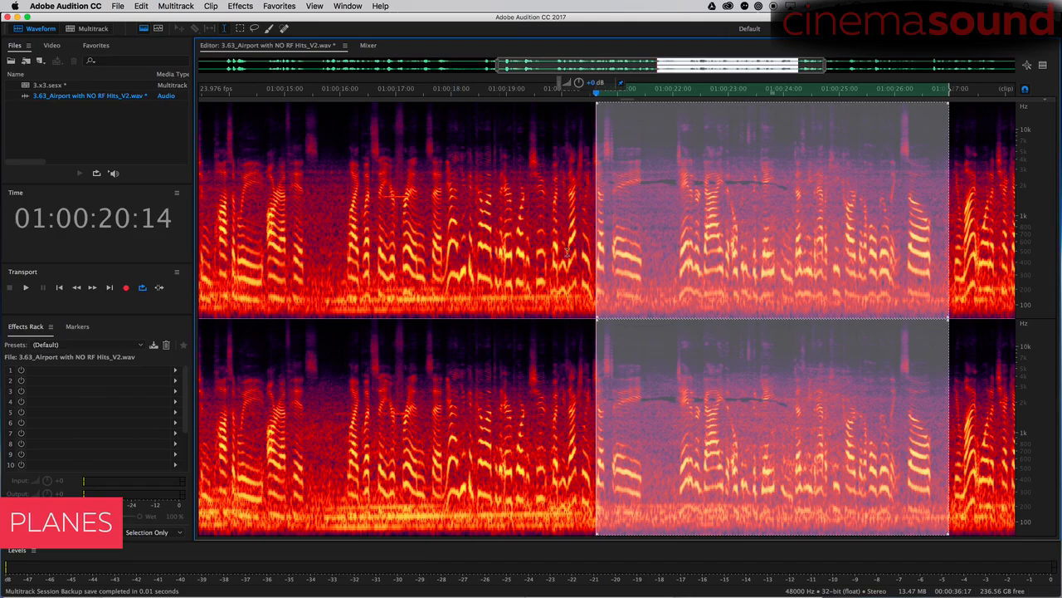
{"action": "left_click", "coordinate": [567, 266]}
{"action": "left_click", "coordinate": [599, 183]}
{"action": "key", "text": "space"}
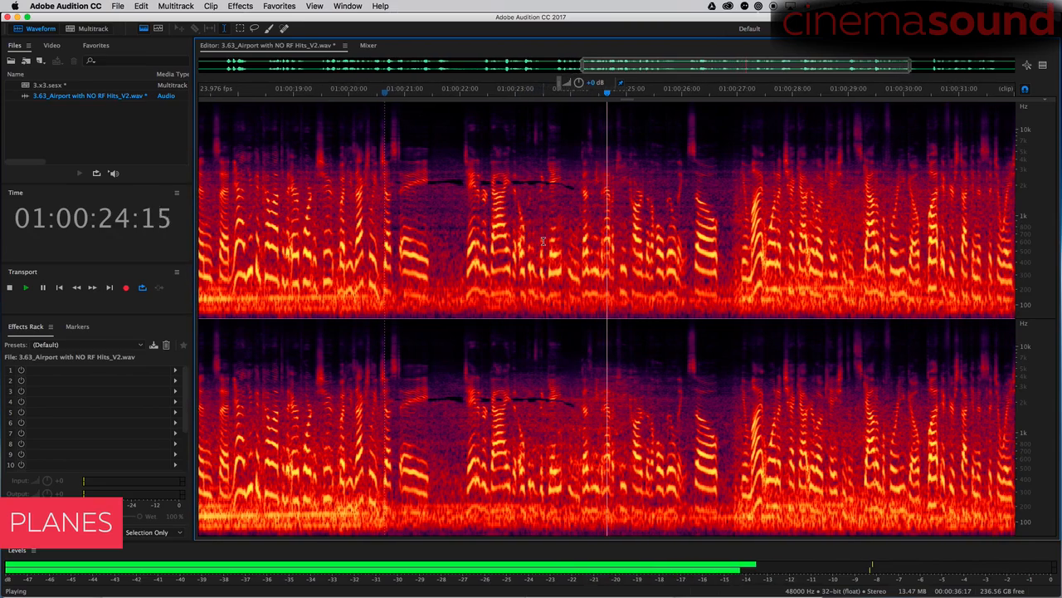
{"action": "key", "text": "space"}
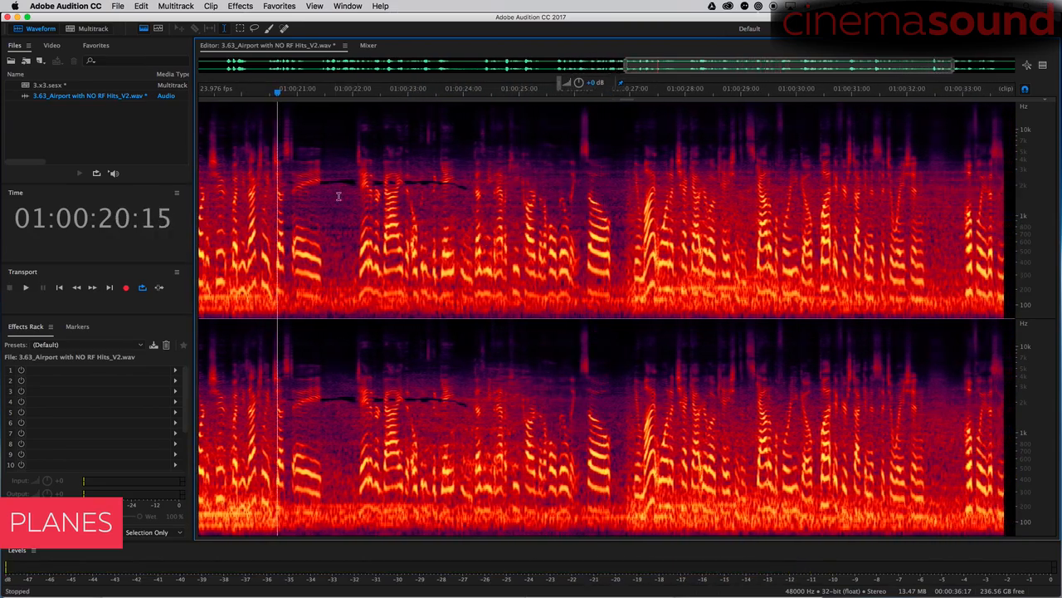
Capture a new noise print in Noise Reduction from the short speech-free gap starting at 01:00:21:11
{"action": "left_click_drag", "start_coordinate": [323, 193], "coordinate": [355, 193]}
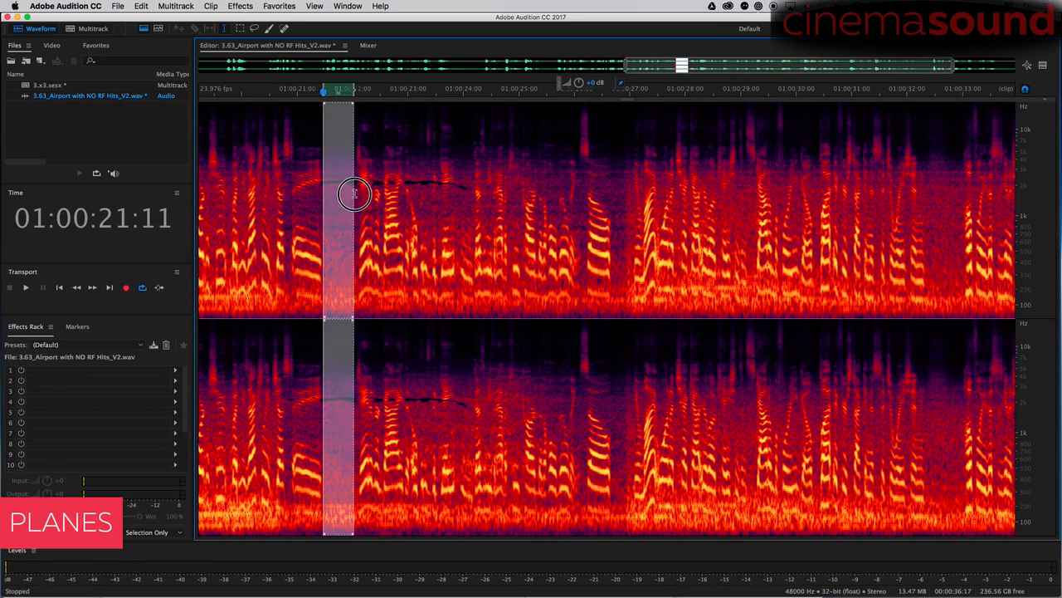
{"action": "left_click", "coordinate": [237, 5]}
{"action": "mouse_move", "coordinate": [280, 13]}
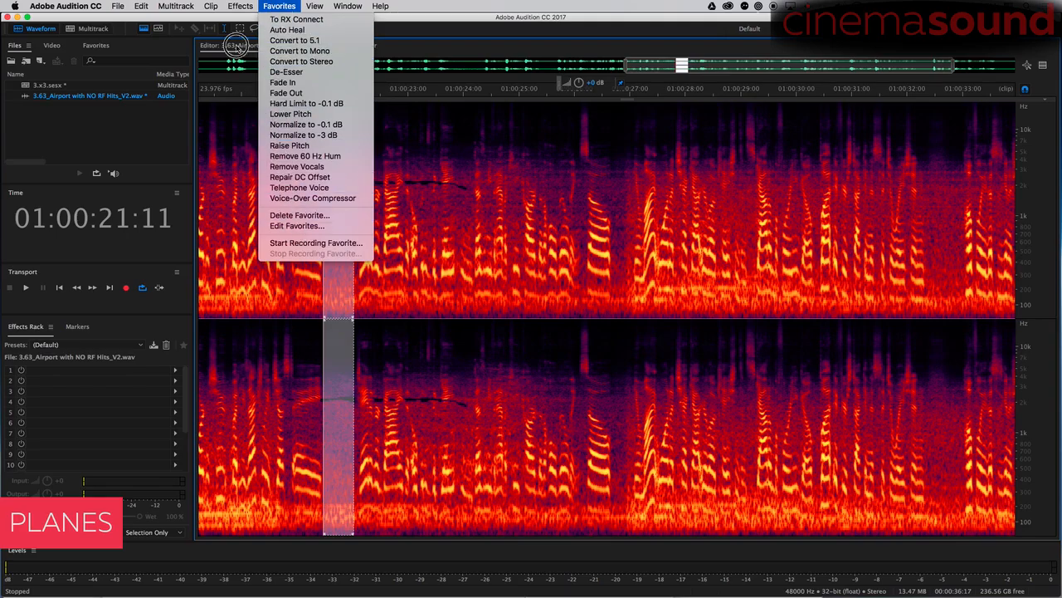
{"action": "mouse_move", "coordinate": [240, 6]}
{"action": "mouse_move", "coordinate": [307, 197]}
{"action": "left_click", "coordinate": [423, 197]}
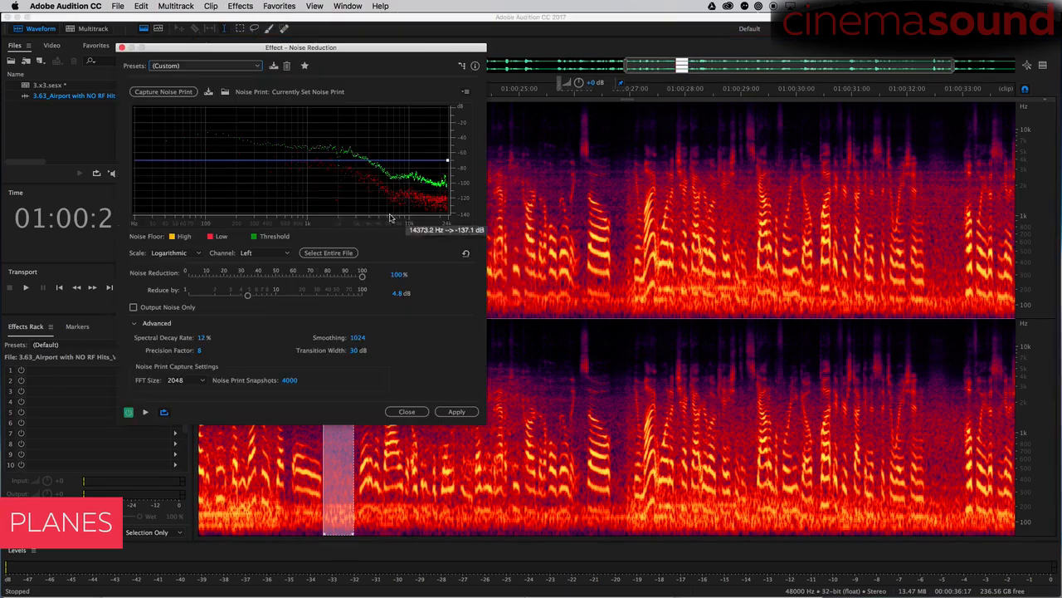
{"action": "left_click", "coordinate": [181, 92]}
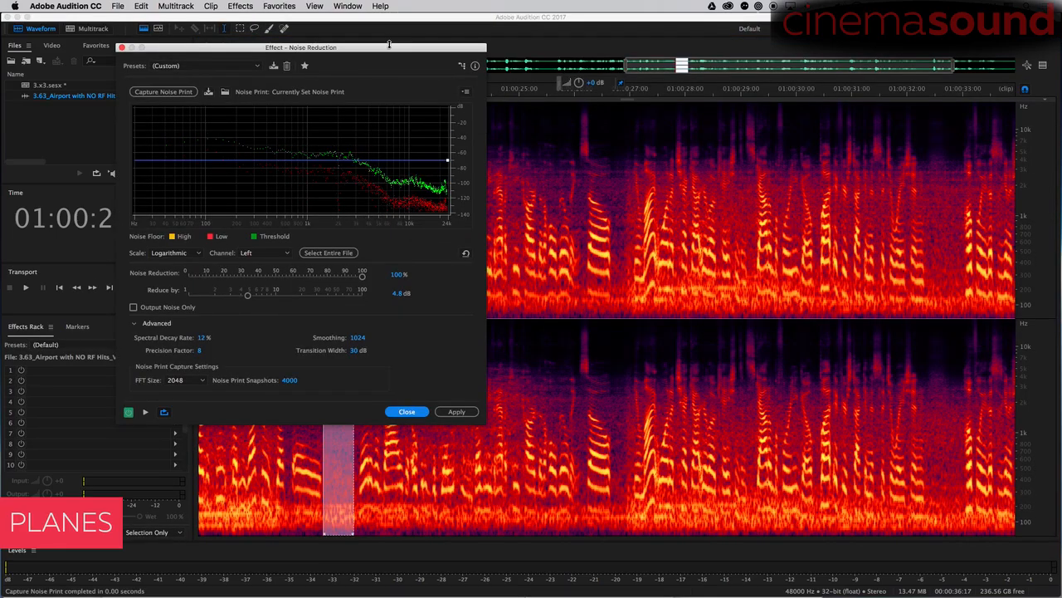
Select the dialogue from 01:00:20:18 to about 01:00:27:00, preview with Transition Width 0 dB and Noise Reduction 71%, and apply the effect
{"action": "left_click_drag", "start_coordinate": [389, 45], "coordinate": [892, 78]}
{"action": "left_click_drag", "start_coordinate": [284, 220], "coordinate": [629, 220]}
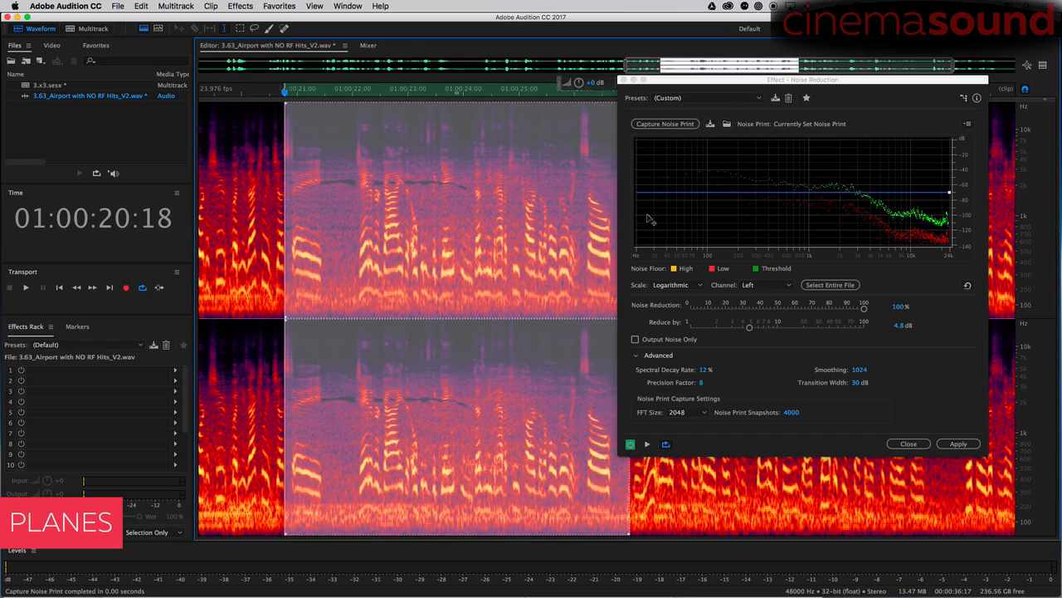
{"action": "left_click", "coordinate": [648, 445]}
{"action": "left_click_drag", "start_coordinate": [764, 82], "coordinate": [795, 39]}
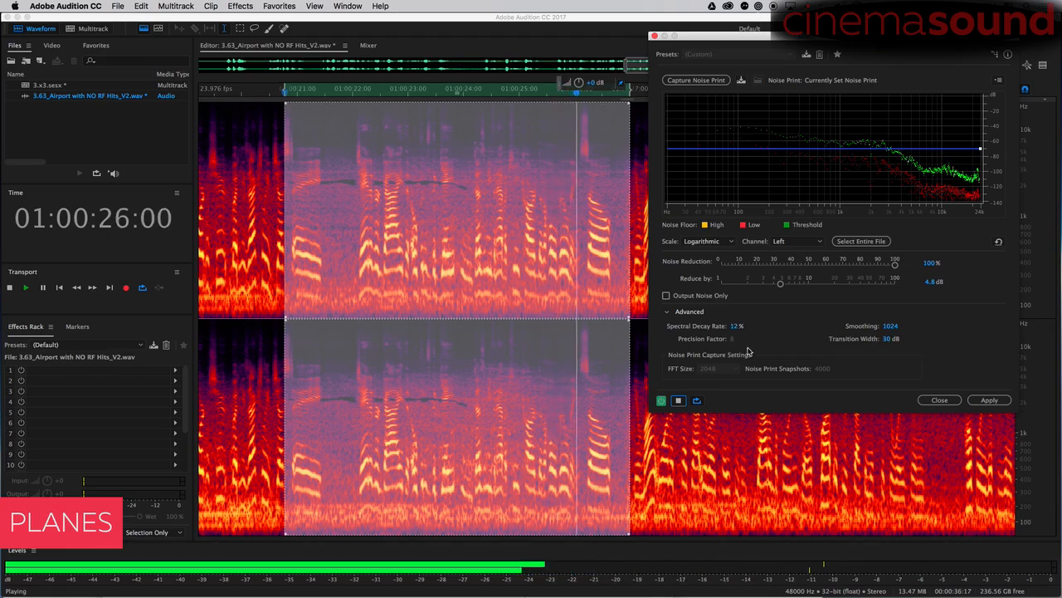
{"action": "left_click_drag", "start_coordinate": [885, 339], "coordinate": [844, 368]}
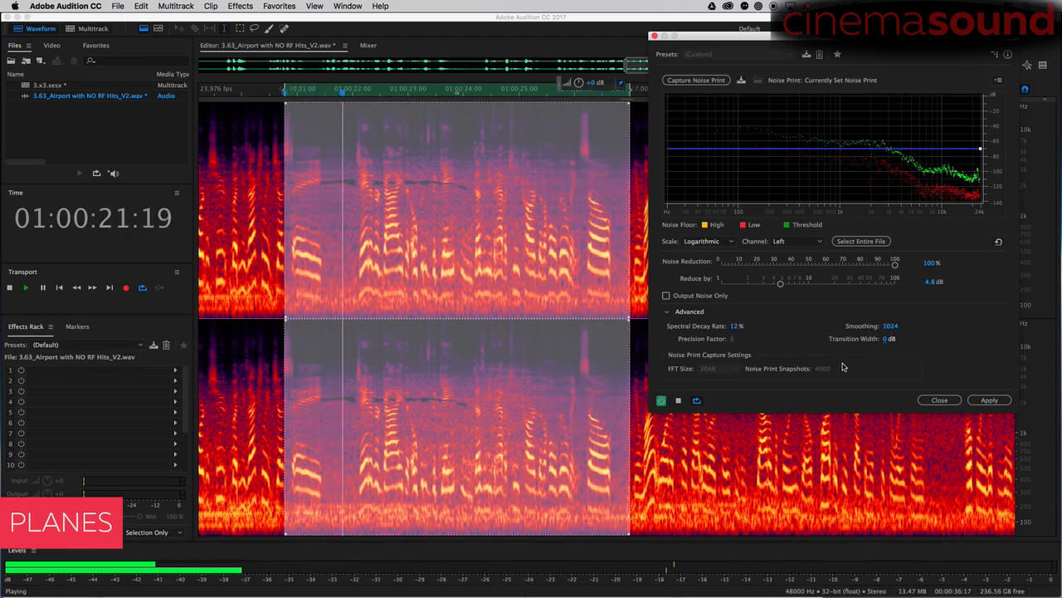
{"action": "left_click_drag", "start_coordinate": [894, 264], "coordinate": [847, 266]}
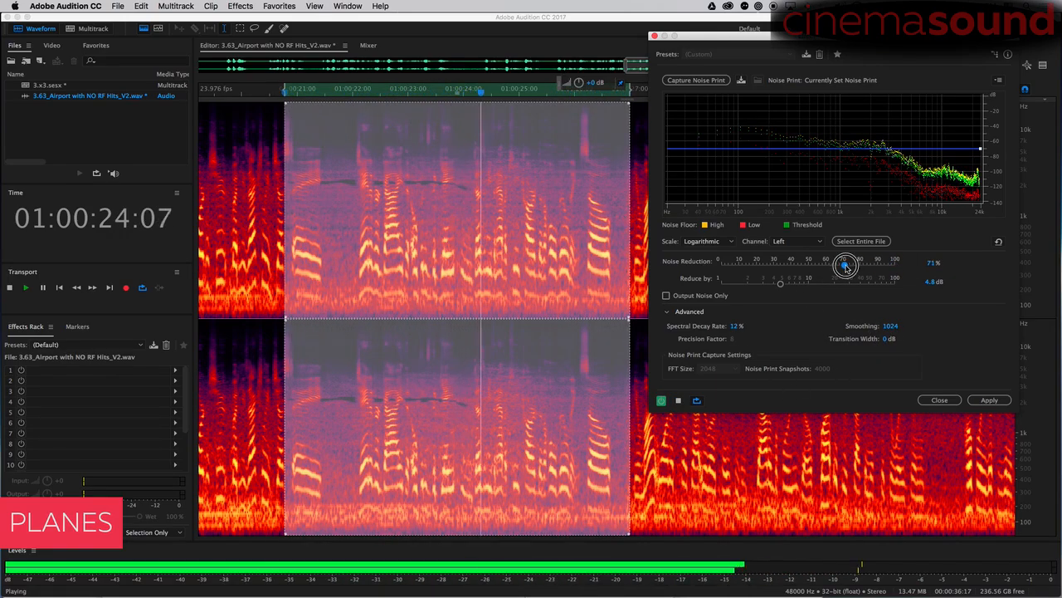
{"action": "left_click", "coordinate": [989, 399]}
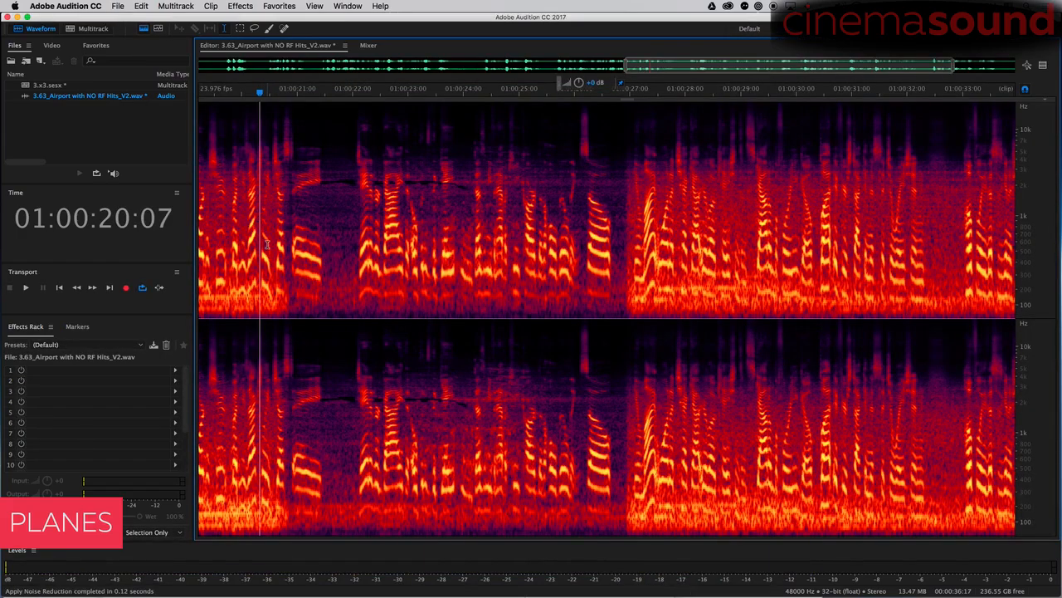
Play the treated passage, step back to the untreated version to compare by ear, and restore the noise reduction
{"action": "key", "text": "space"}
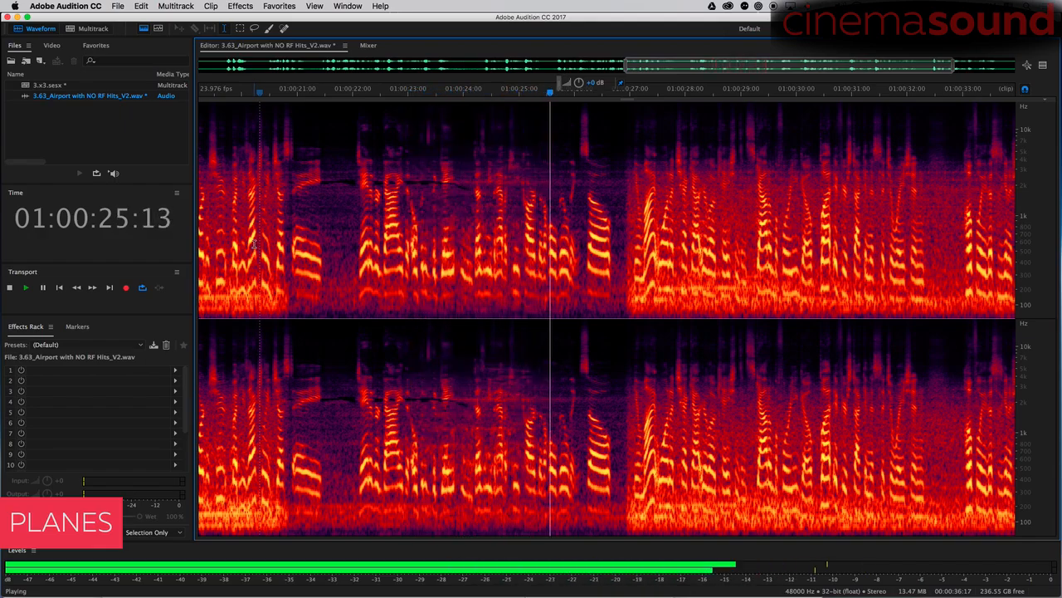
{"action": "key", "text": "space"}
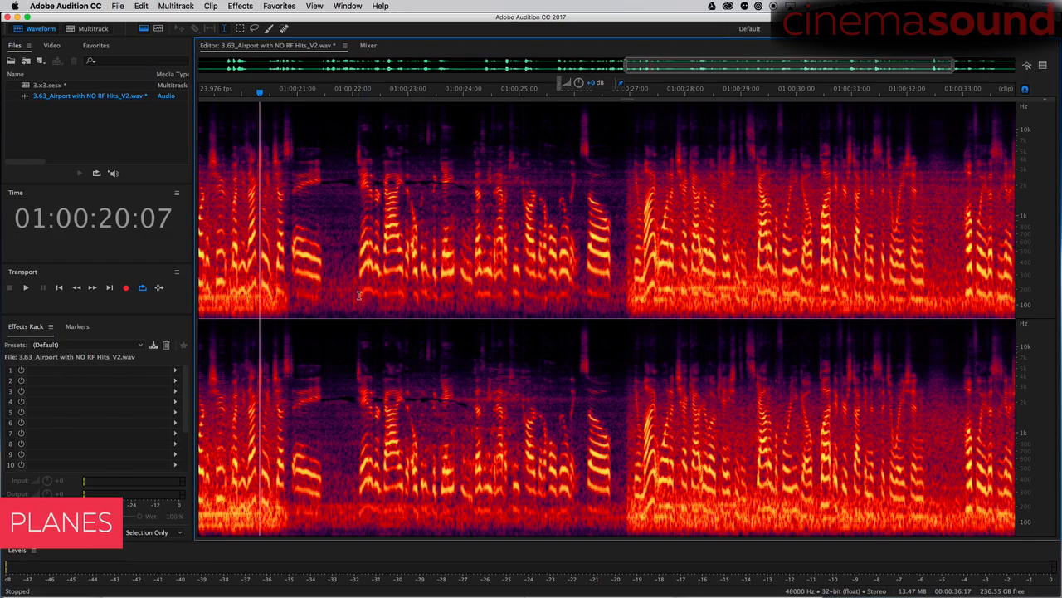
{"action": "key", "text": "="}
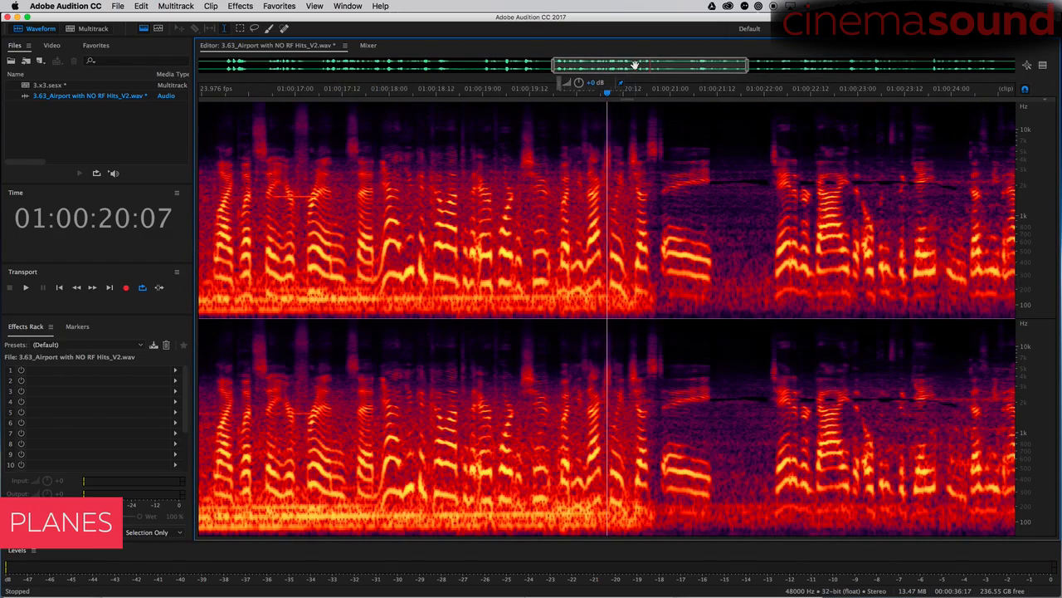
{"action": "left_click_drag", "start_coordinate": [635, 65], "coordinate": [715, 65]}
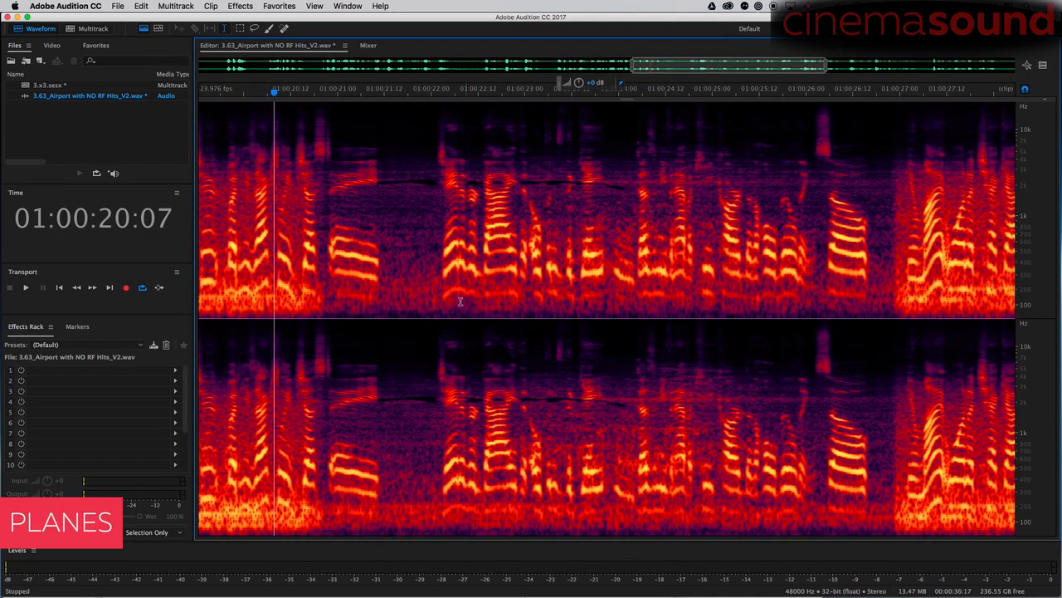
{"action": "double_click", "coordinate": [446, 362]}
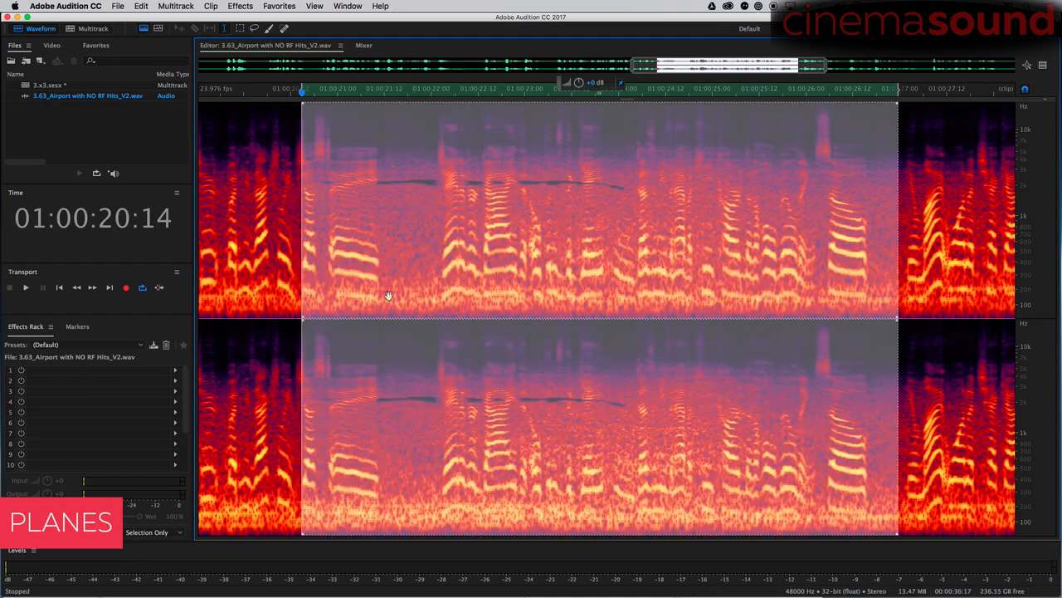
{"action": "key", "text": "space"}
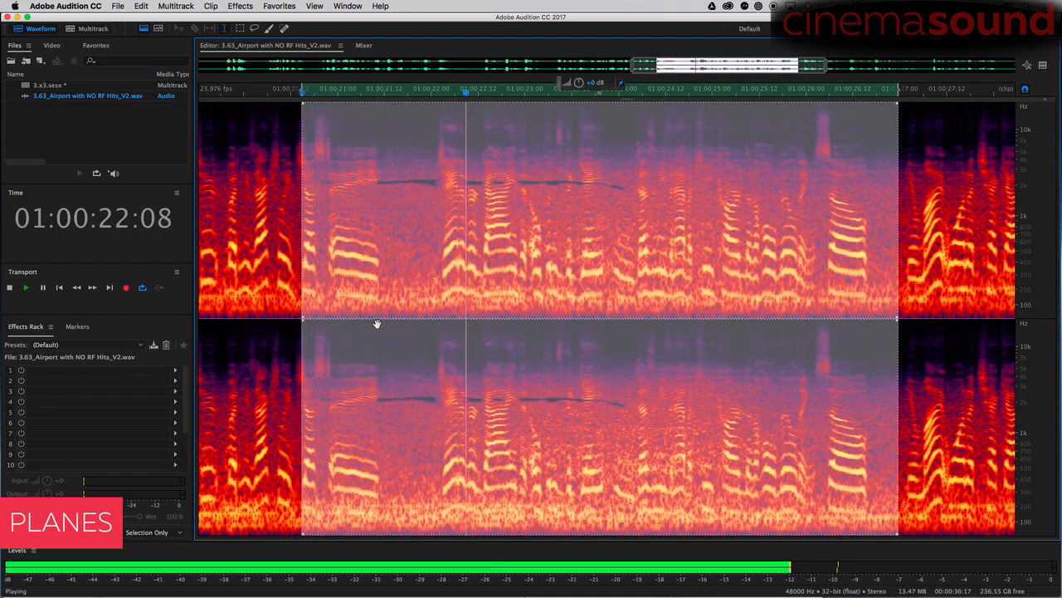
{"action": "key", "text": "space"}
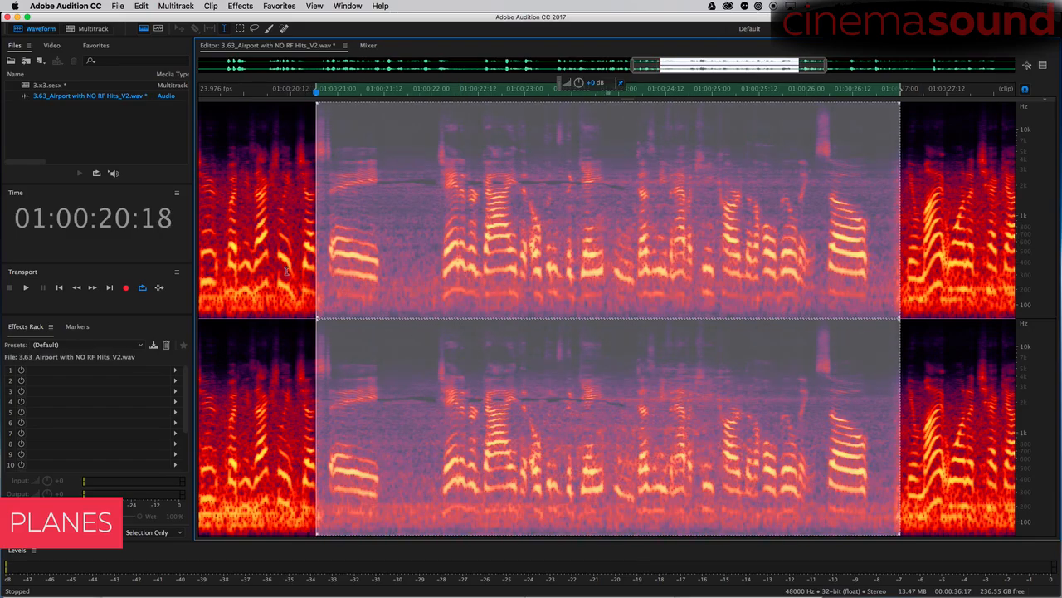
{"action": "left_click", "coordinate": [289, 268]}
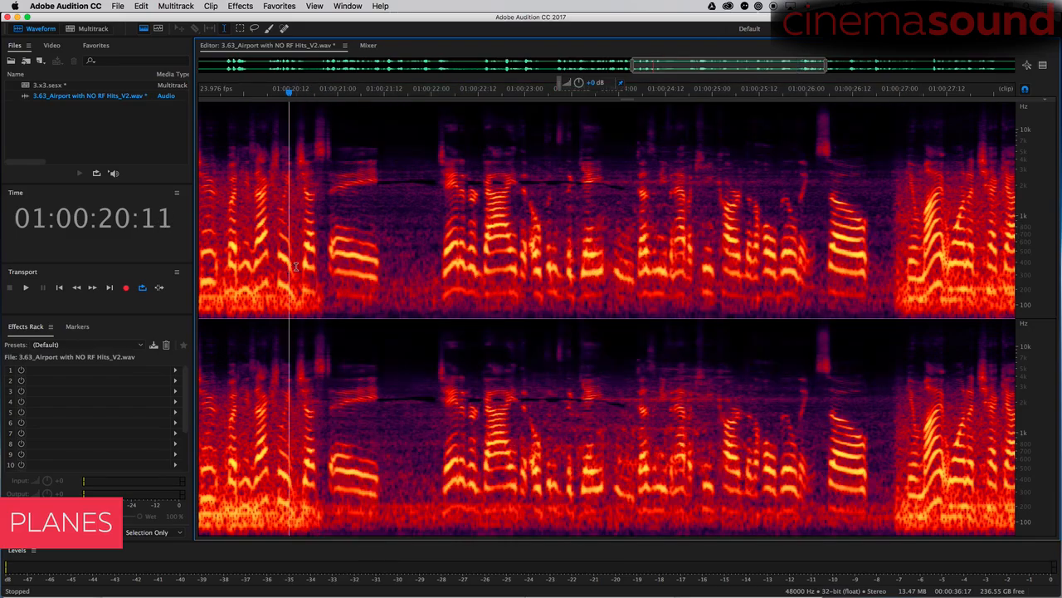
Lasso-select the voice's low harmonics between 100 and 200 Hz across the treated passage from 01:00:20:23, auditioning the selection
{"action": "left_click", "coordinate": [348, 288]}
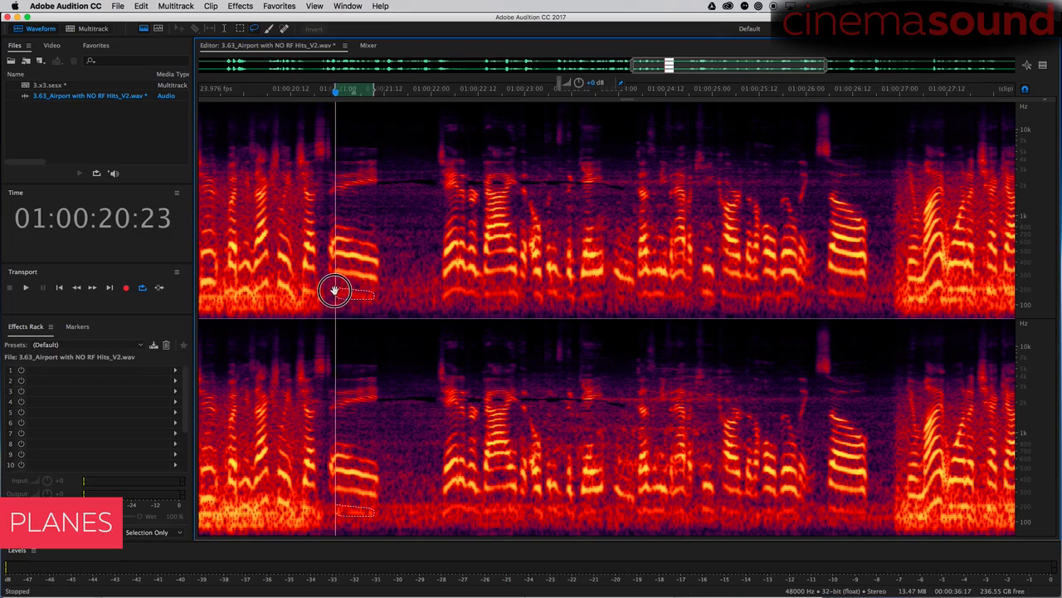
{"action": "left_click_drag", "start_coordinate": [334, 290], "coordinate": [335, 292]}
{"action": "key", "text": "space"}
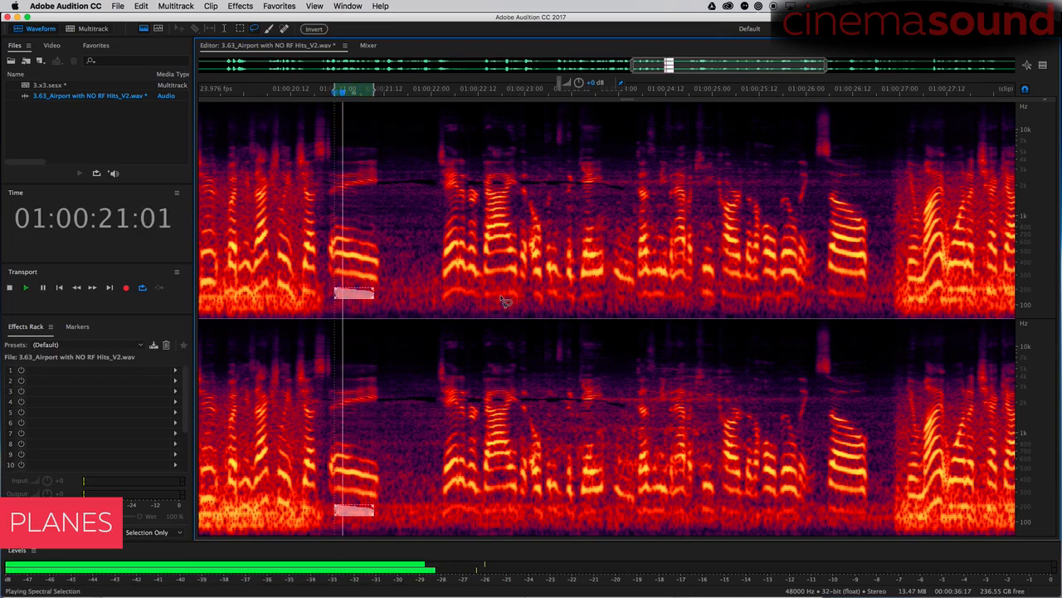
{"action": "left_click", "coordinate": [454, 292]}
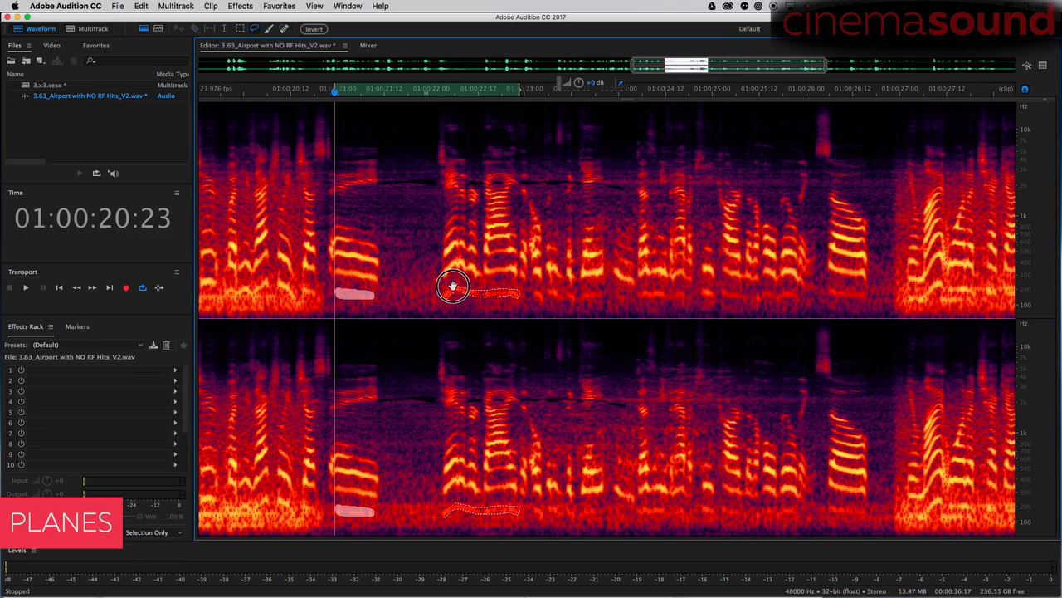
{"action": "left_click_drag", "start_coordinate": [443, 297], "coordinate": [445, 296]}
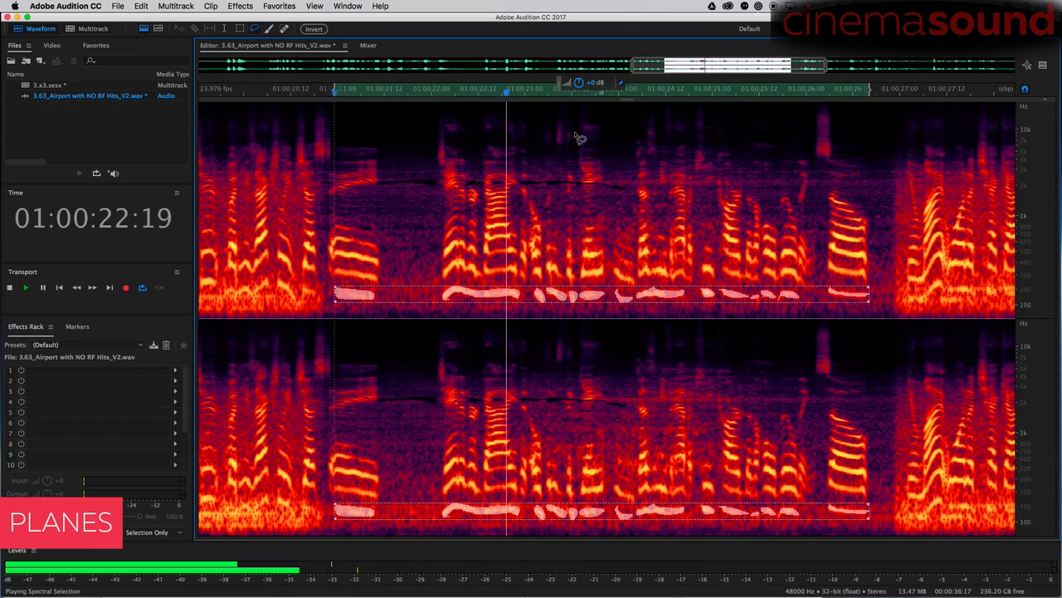
Play the full passage from 01:00:20:15 and undo the last gain change on the selected low harmonics
{"action": "left_click", "coordinate": [305, 191]}
{"action": "key", "text": "space"}
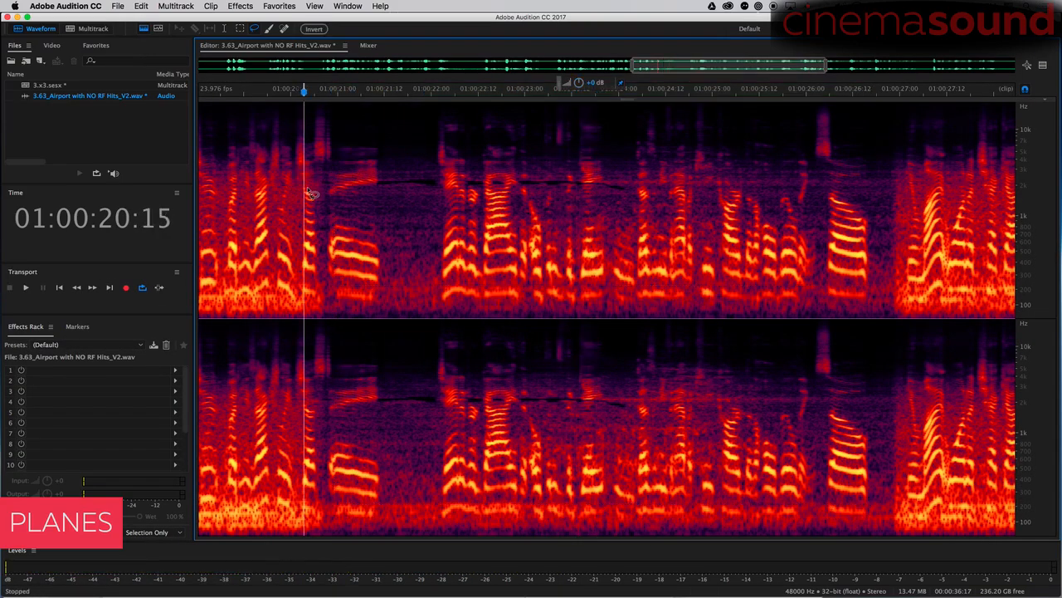
{"action": "key", "text": "space"}
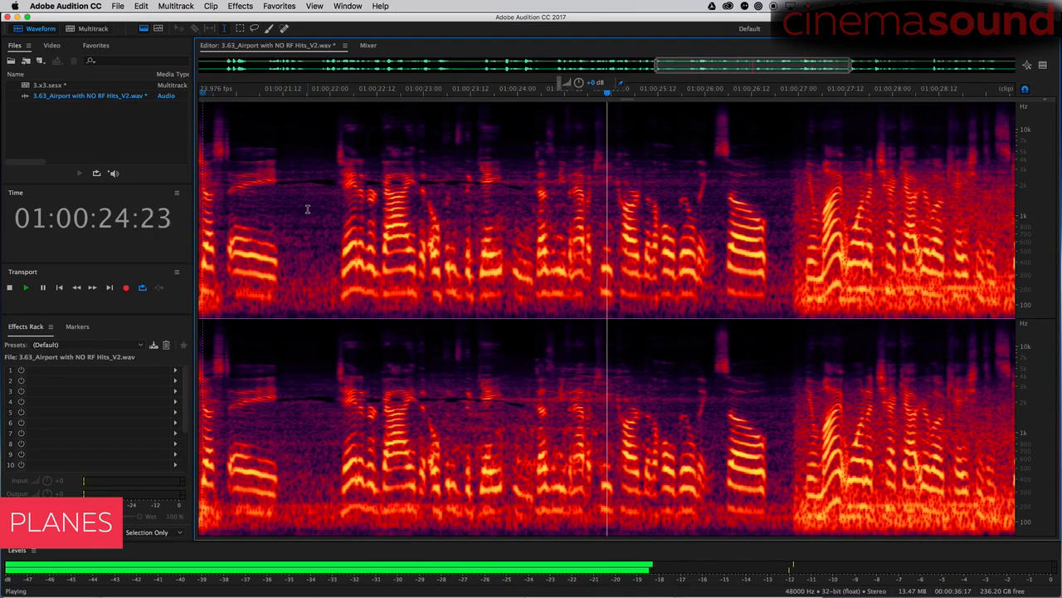
{"action": "key", "text": "space"}
{"action": "key", "text": "super+z"}
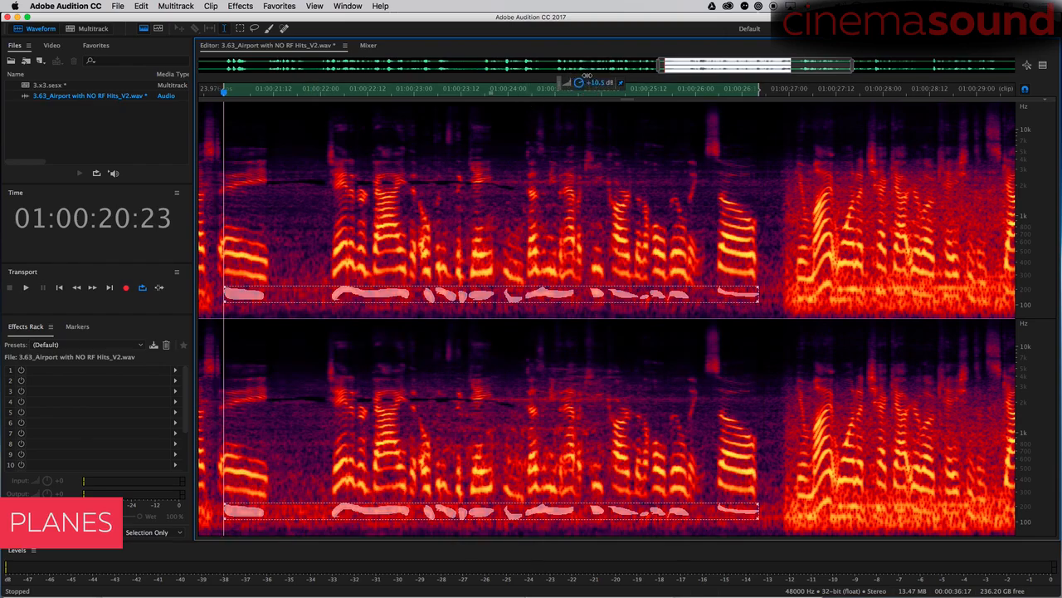
Boost the lassoed low voice harmonics by 10.5 dB and play the passage from 01:00:20:19
{"action": "left_click_drag", "start_coordinate": [587, 75], "coordinate": [587, 76]}
{"action": "left_click", "coordinate": [209, 202]}
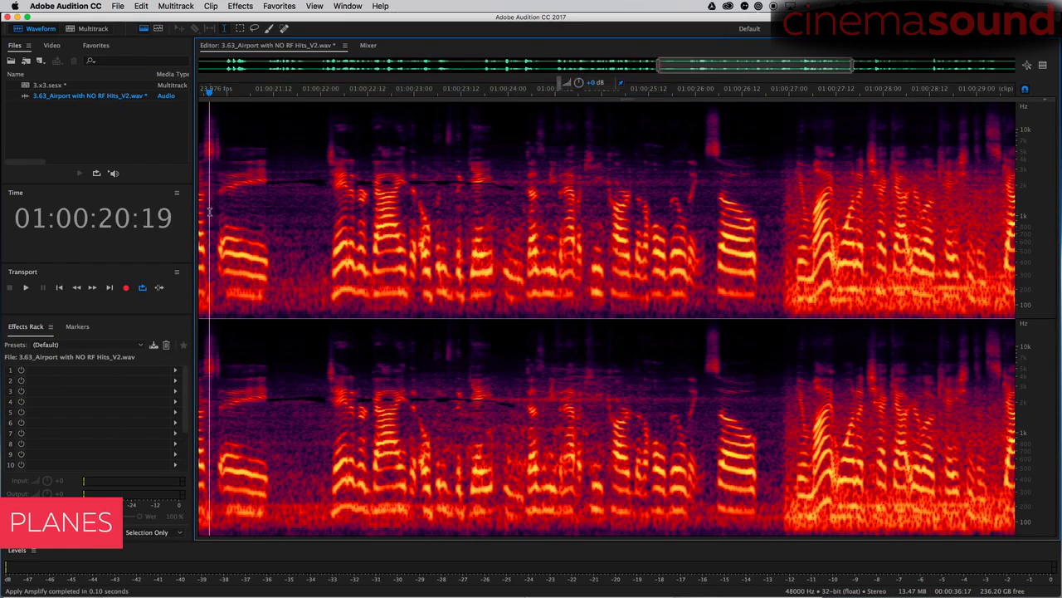
{"action": "key", "text": "space"}
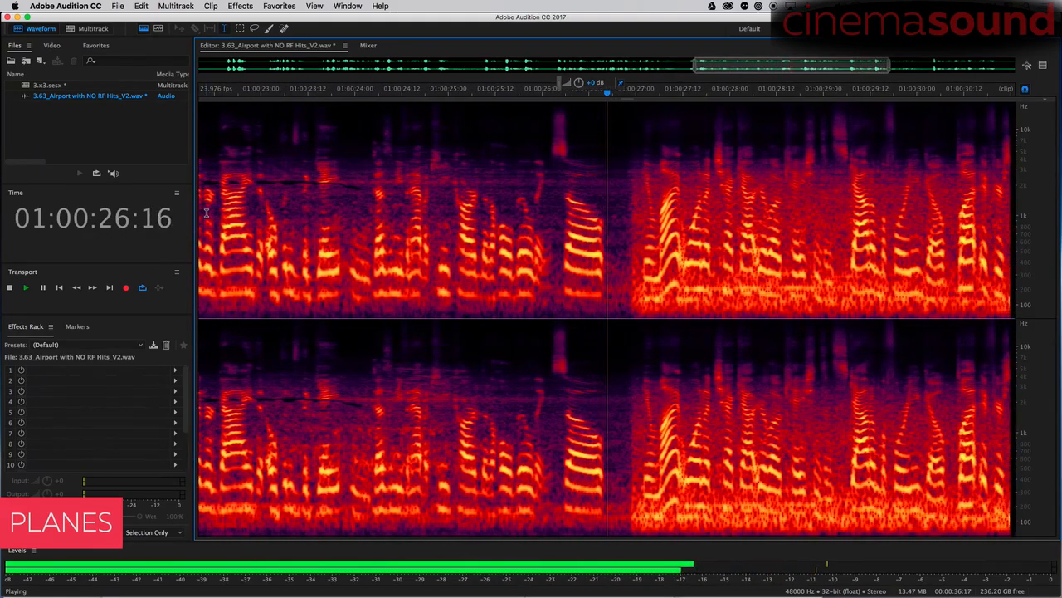
{"action": "key", "text": "space"}
Go to the start of the recording and play the opening few seconds of dialogue
{"action": "key", "text": "minus"}
{"action": "key", "text": "minus"}
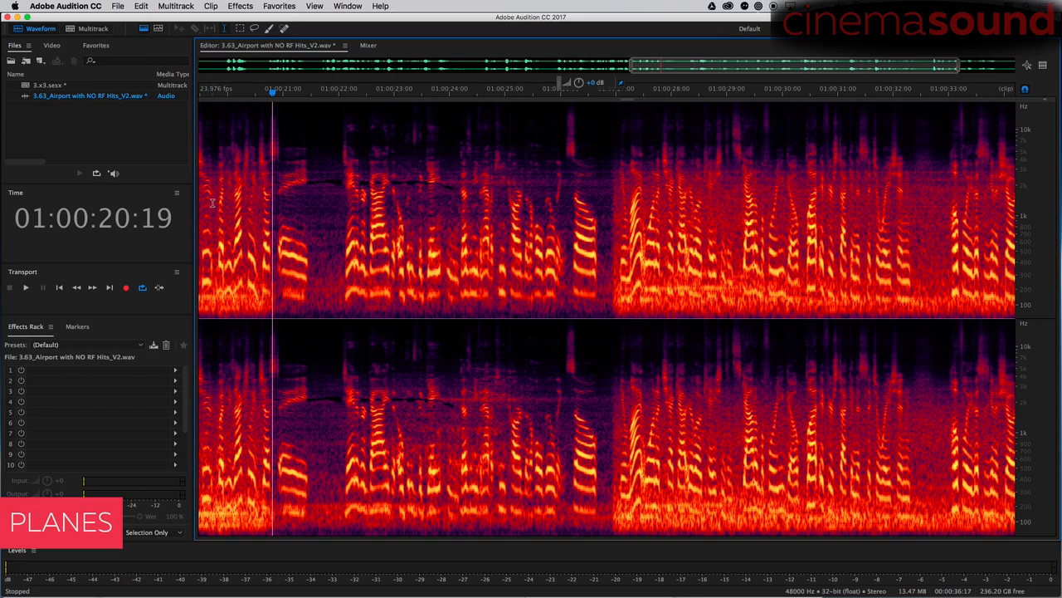
{"action": "key", "text": "minus"}
{"action": "left_click_drag", "start_coordinate": [468, 79], "coordinate": [301, 104]}
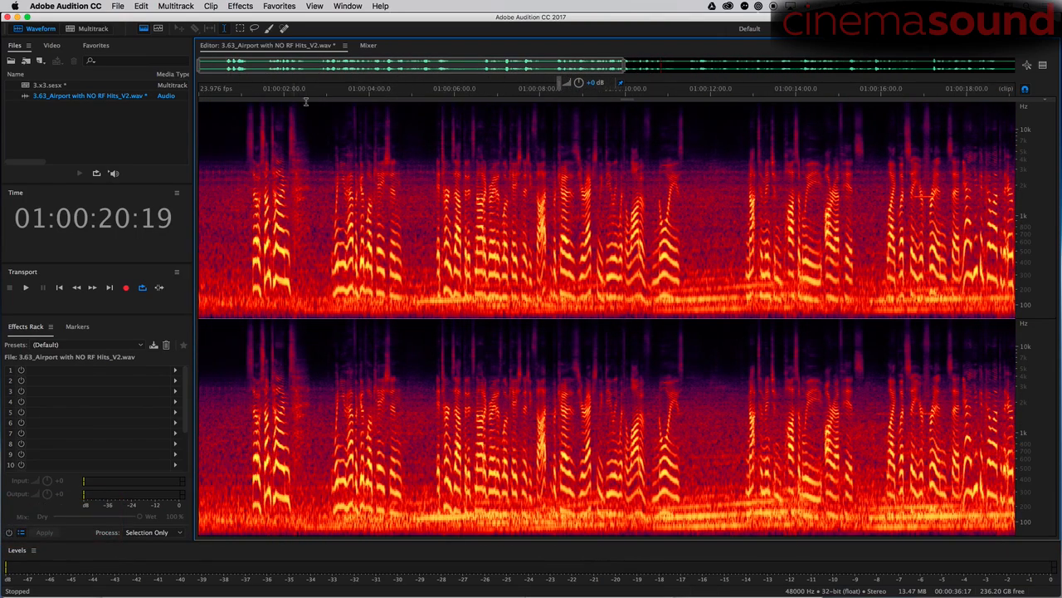
{"action": "left_click", "coordinate": [222, 165]}
{"action": "key", "text": "space"}
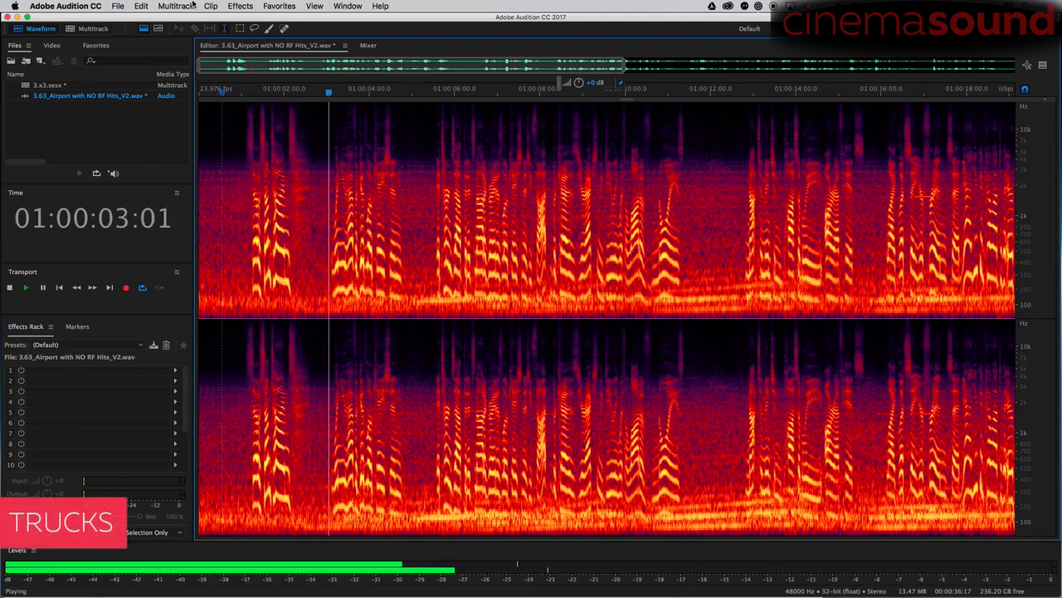
{"action": "key", "text": "space"}
Play the section from 01:00:10:14 to hear the low-frequency rumble between the dialogue lines
{"action": "left_click", "coordinate": [652, 248]}
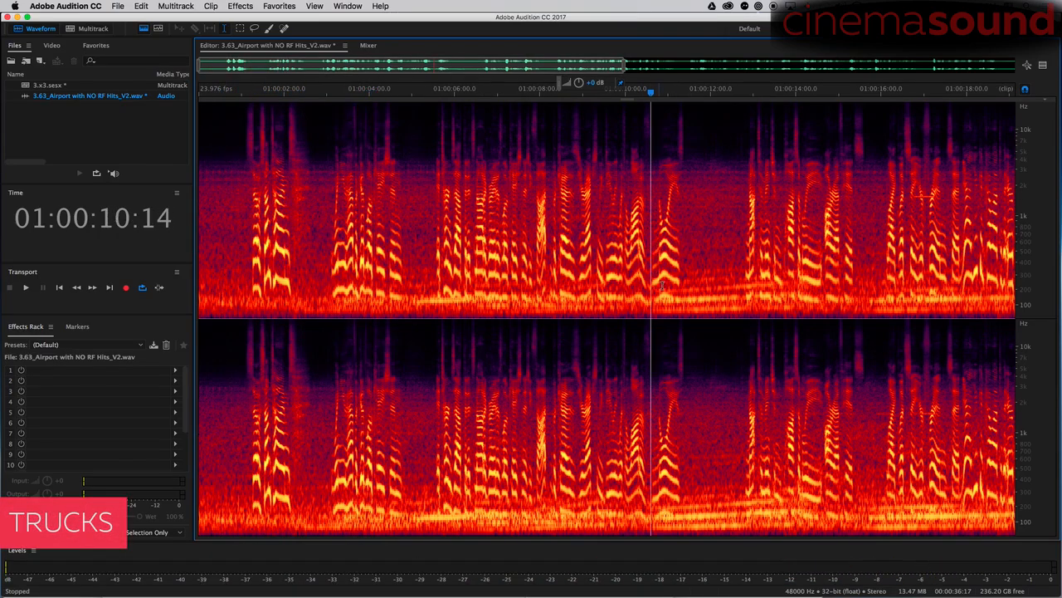
{"action": "key", "text": "space"}
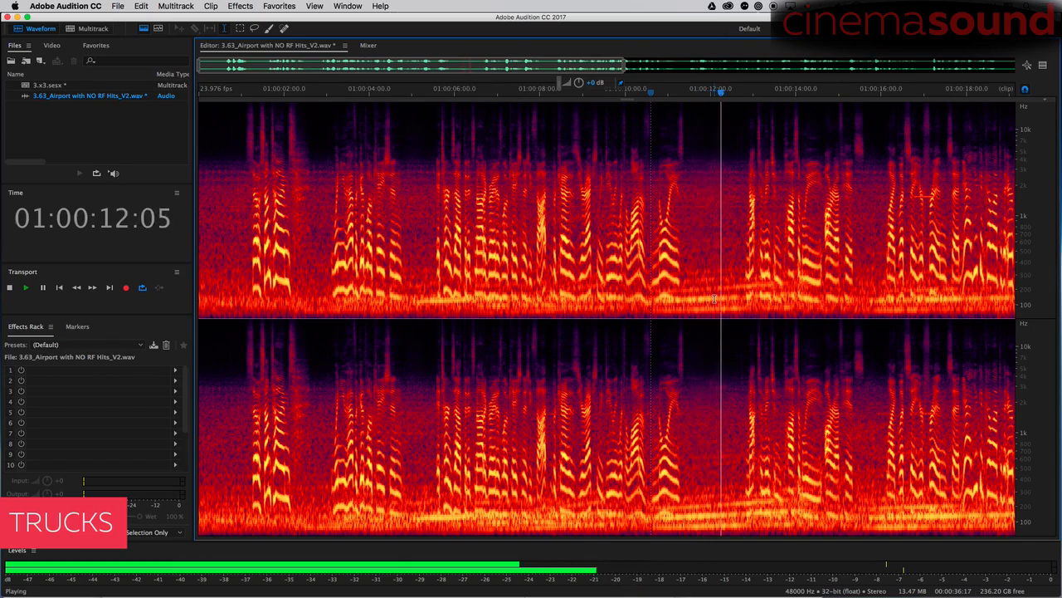
{"action": "key", "text": "space"}
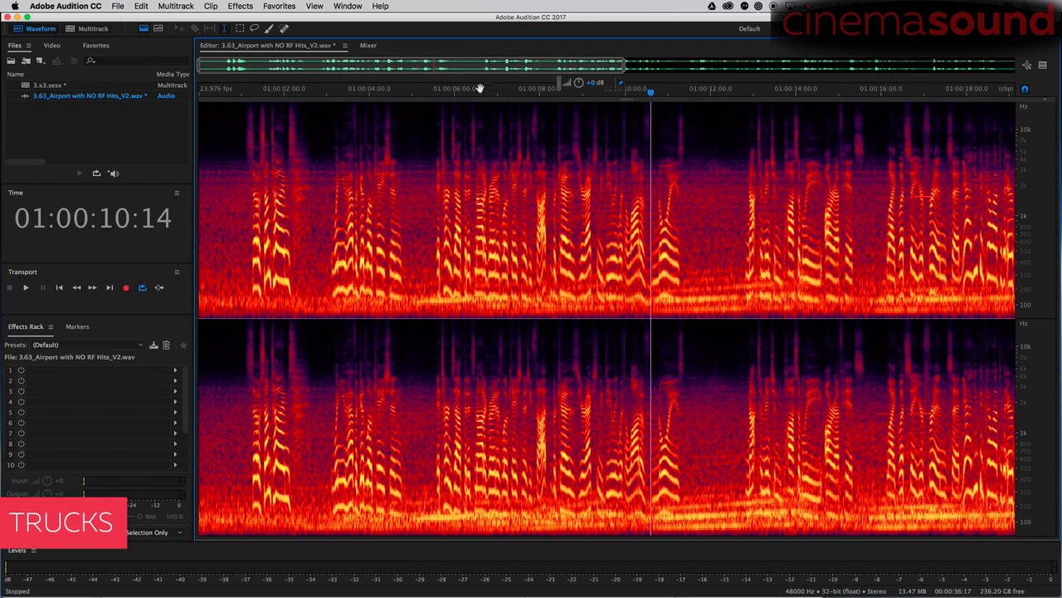
Try to mix-paste the copied opening room tone into a lassoed area of rumble starting at 01:00:10:23
{"action": "left_click_drag", "start_coordinate": [246, 234], "coordinate": [200, 295]}
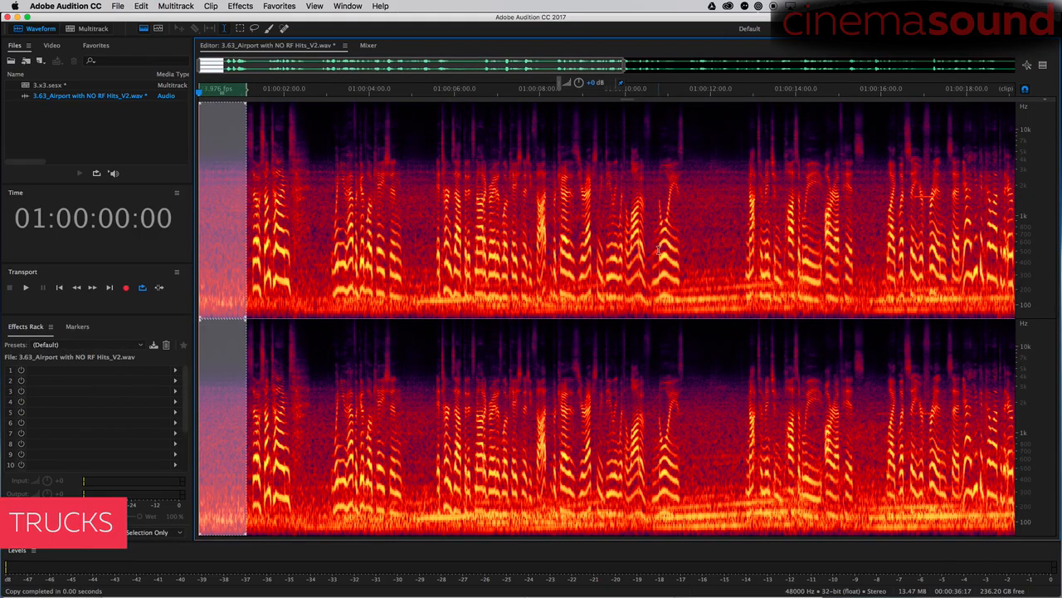
{"action": "mouse_move", "coordinate": [692, 257]}
{"action": "left_mouse_down"}
{"action": "mouse_move", "coordinate": [730, 318]}
{"action": "mouse_move", "coordinate": [697, 363]}
{"action": "left_mouse_up"}
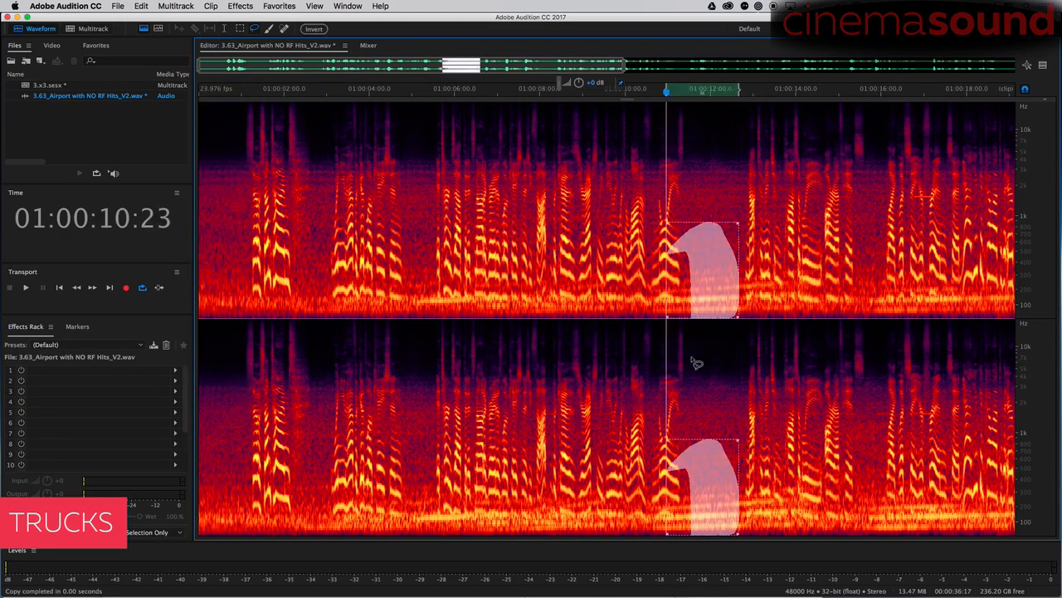
{"action": "key", "text": "super+shift+v"}
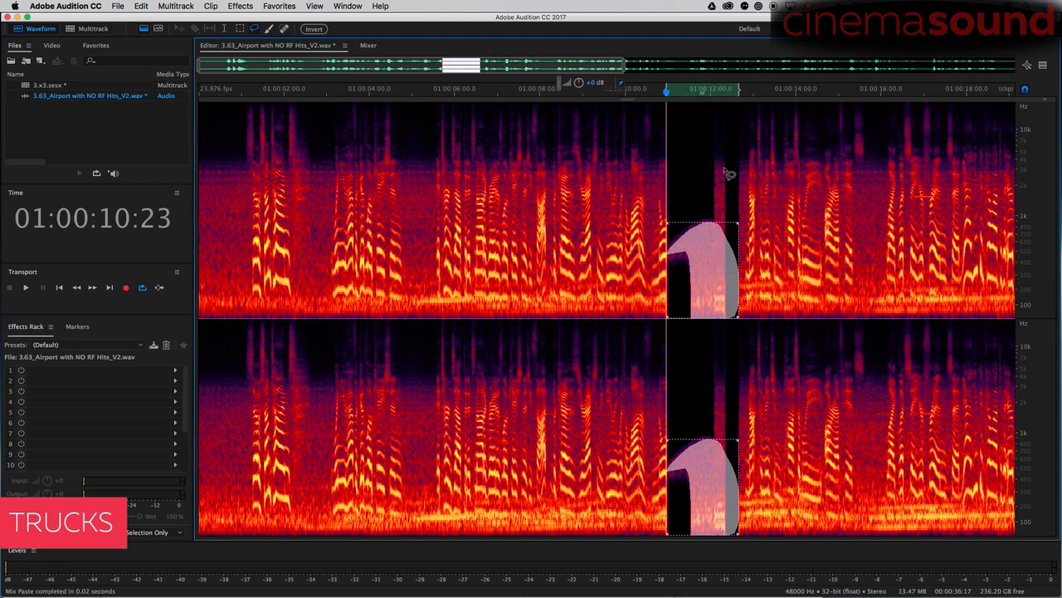
{"action": "key", "text": "super+z"}
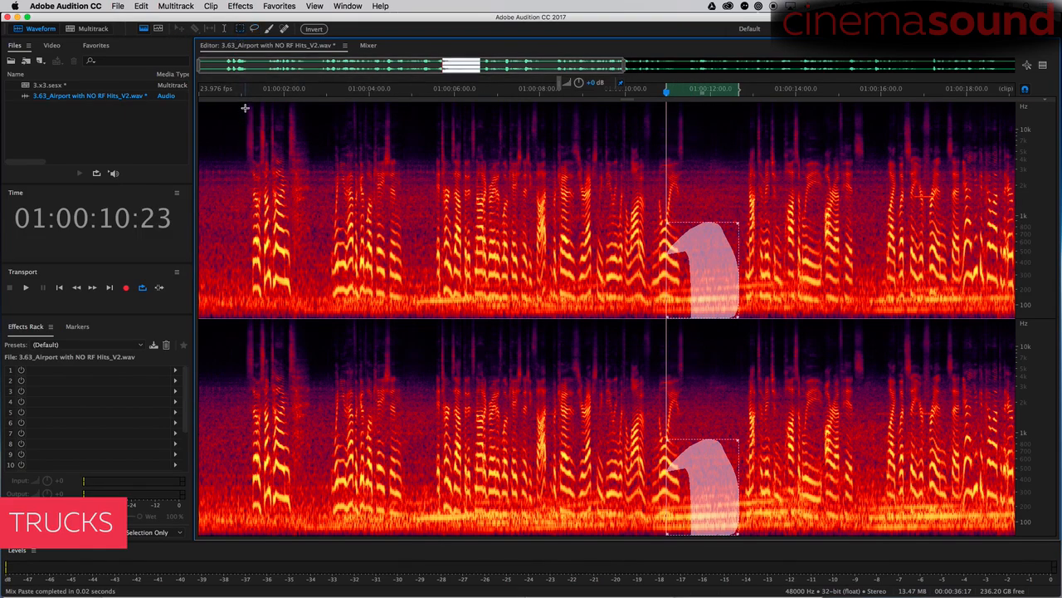
Copy a rectangular selection of the room tone before the first dialogue line, from 01:00:00:00 to about 01:00:01:02
{"action": "mouse_move", "coordinate": [245, 108]}
{"action": "left_mouse_down"}
{"action": "mouse_move", "coordinate": [221, 344]}
{"action": "mouse_move", "coordinate": [183, 357]}
{"action": "left_mouse_up"}
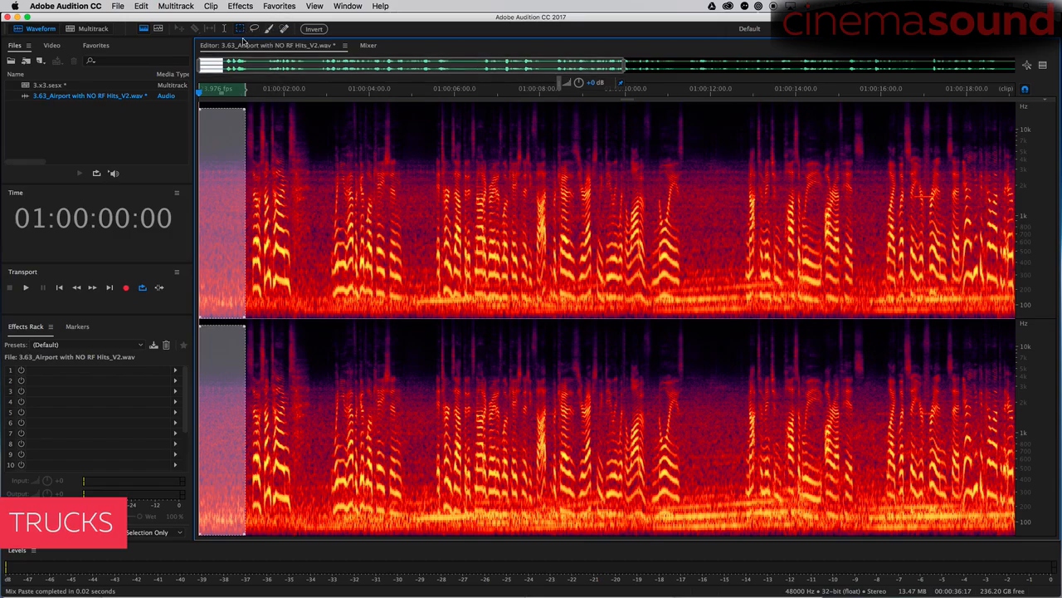
{"action": "key", "text": "super+c"}
Try pasting the copied room tone over a rectangular low-frequency rumble area from 01:00:11:07 to just before the following line
{"action": "left_click", "coordinate": [681, 237]}
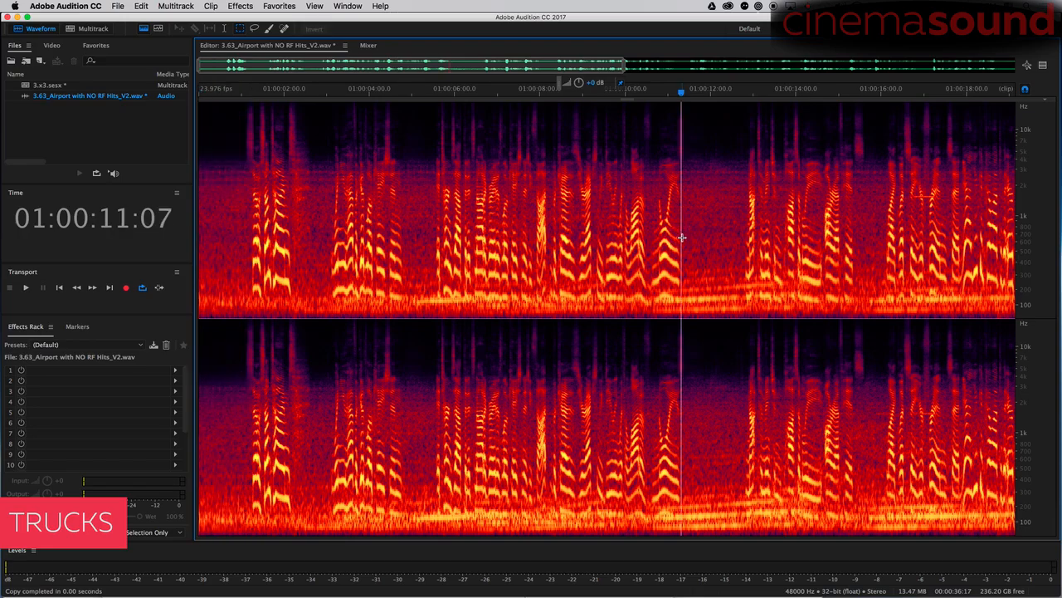
{"action": "key", "text": "="}
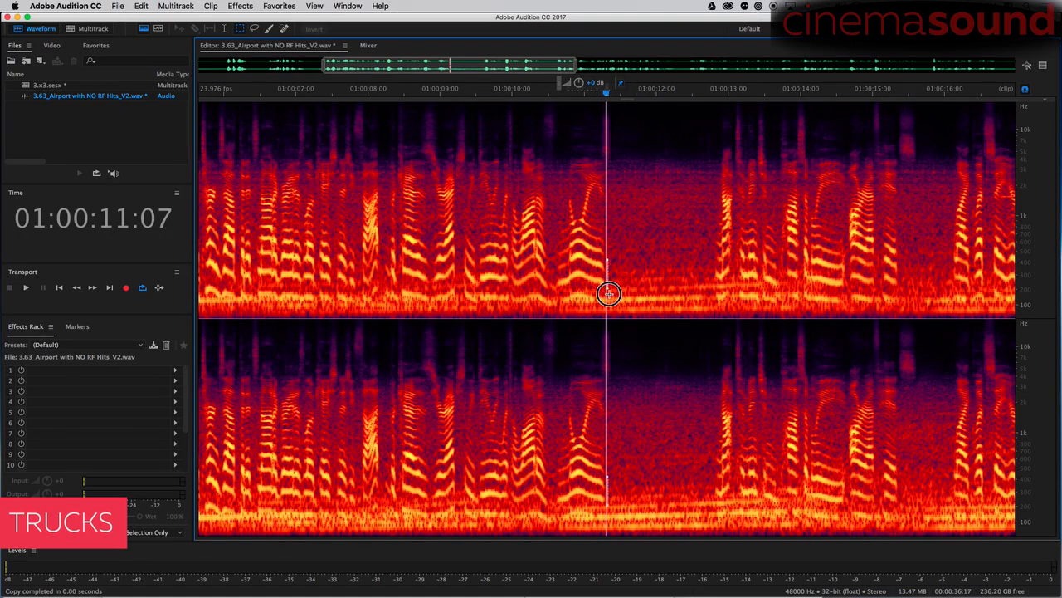
{"action": "left_click_drag", "start_coordinate": [609, 293], "coordinate": [716, 328]}
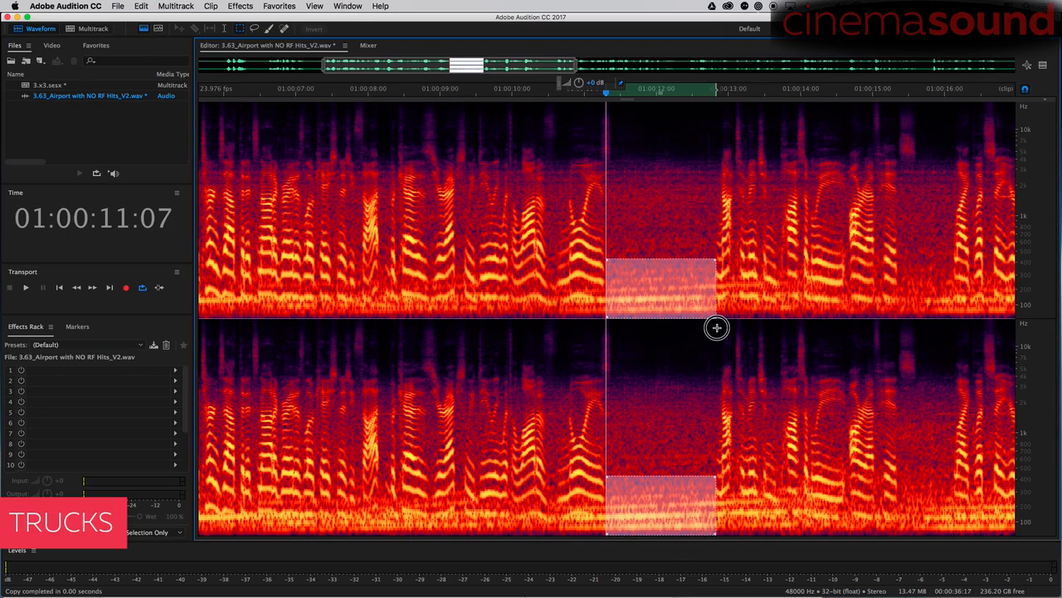
{"action": "key", "text": "space"}
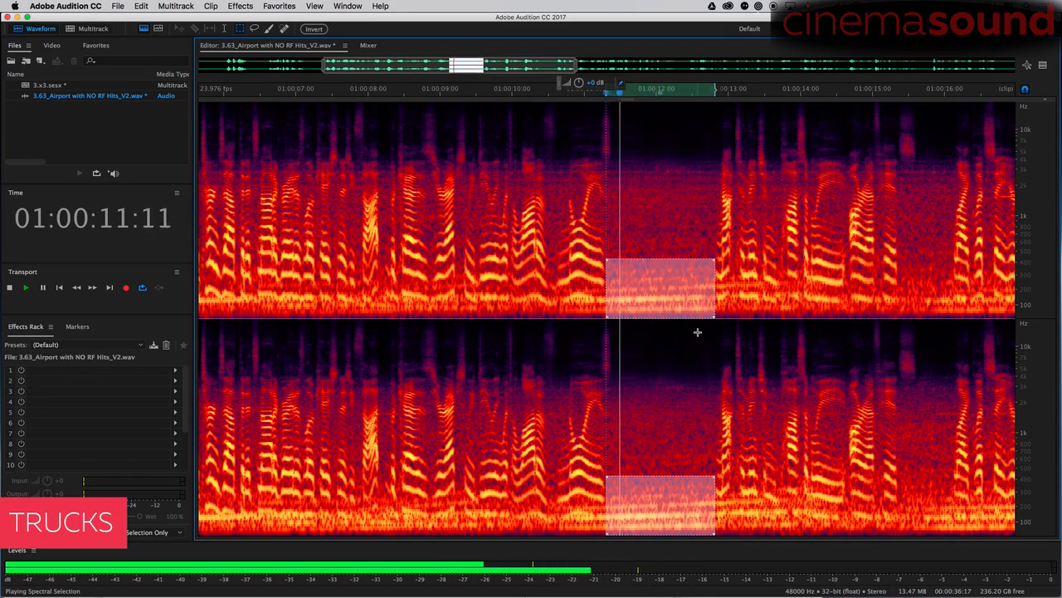
{"action": "key", "text": "space"}
{"action": "key", "text": "super+v"}
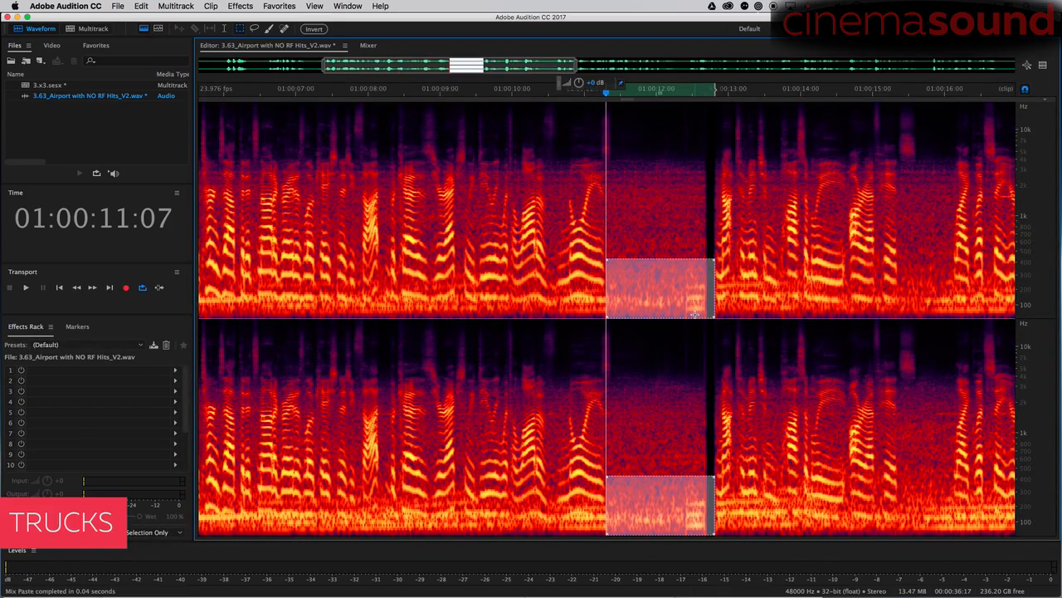
{"action": "key", "text": "equal"}
{"action": "key", "text": "equal"}
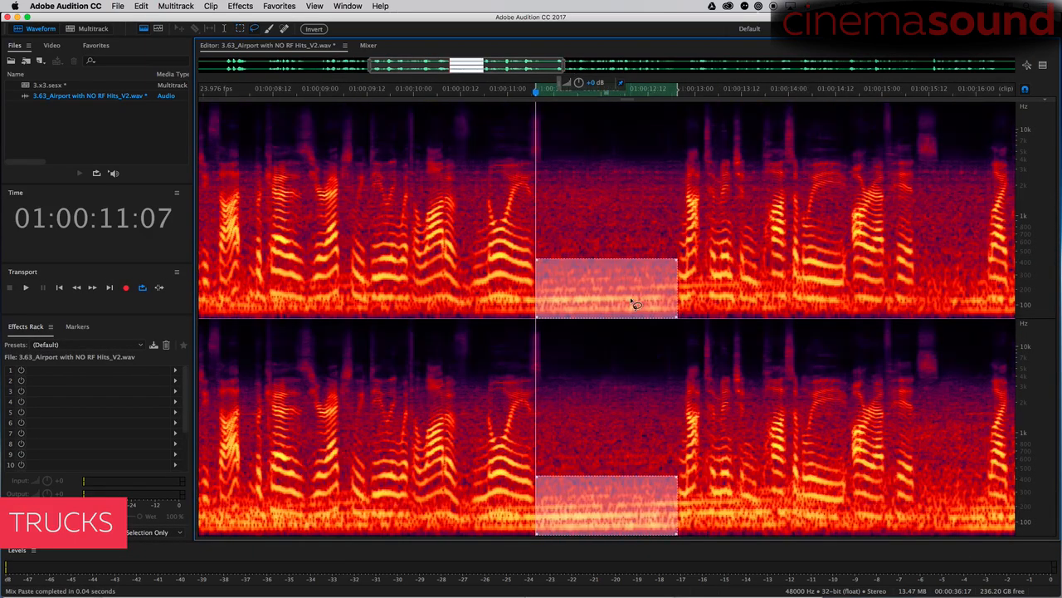
Lasso the low rumble bands around the voice harmonics from 01:00:10:13 to about 01:00:11:12 and mix-paste the copied room tone there
{"action": "mouse_move", "coordinate": [427, 289]}
{"action": "left_mouse_down"}
{"action": "mouse_move", "coordinate": [465, 280]}
{"action": "mouse_move", "coordinate": [532, 295]}
{"action": "left_mouse_up"}
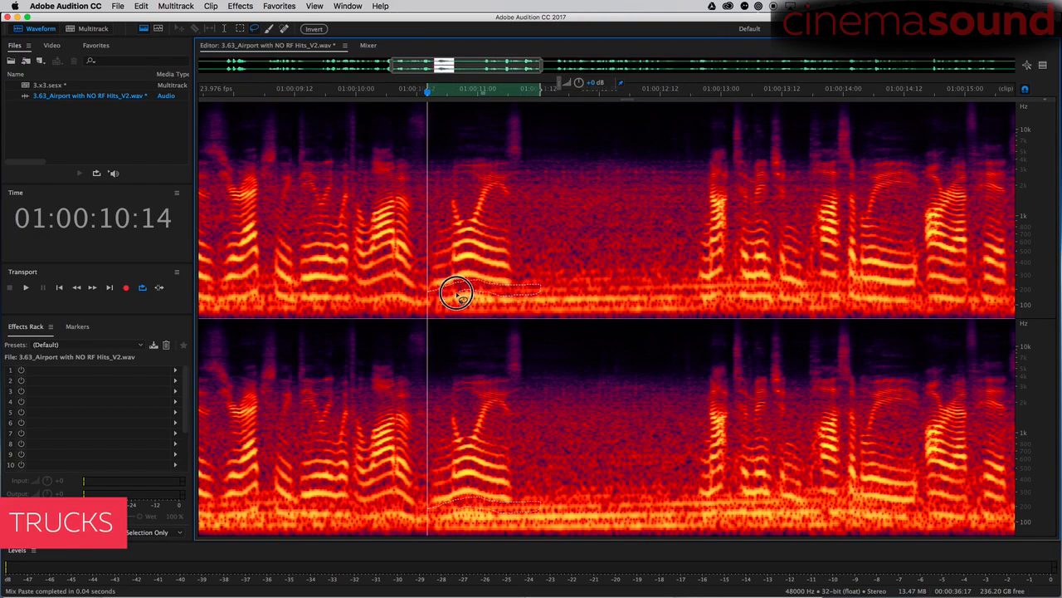
{"action": "left_click_drag", "start_coordinate": [435, 300], "coordinate": [424, 298]}
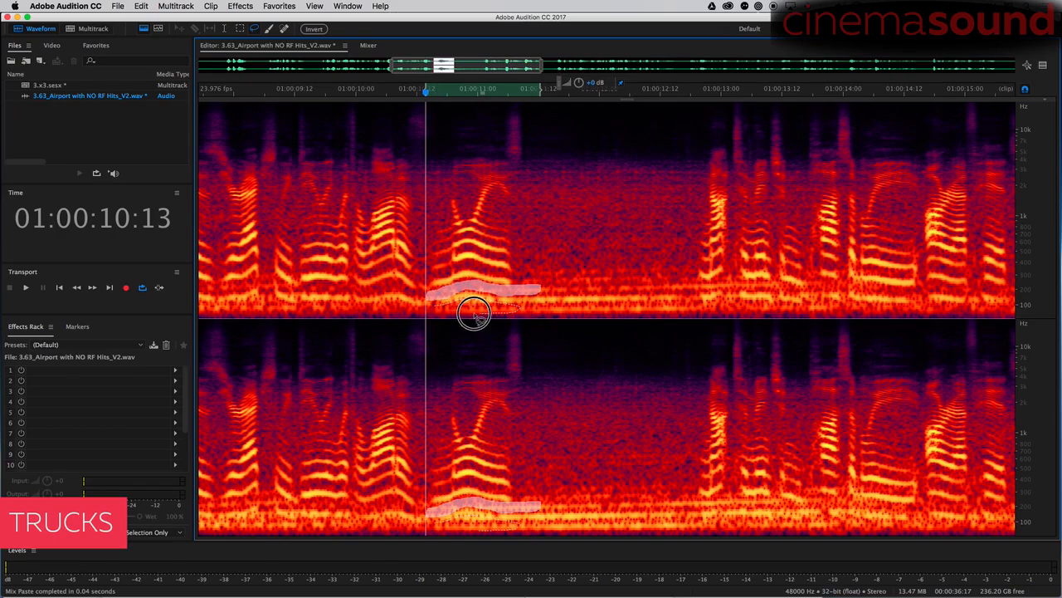
{"action": "key", "text": "space"}
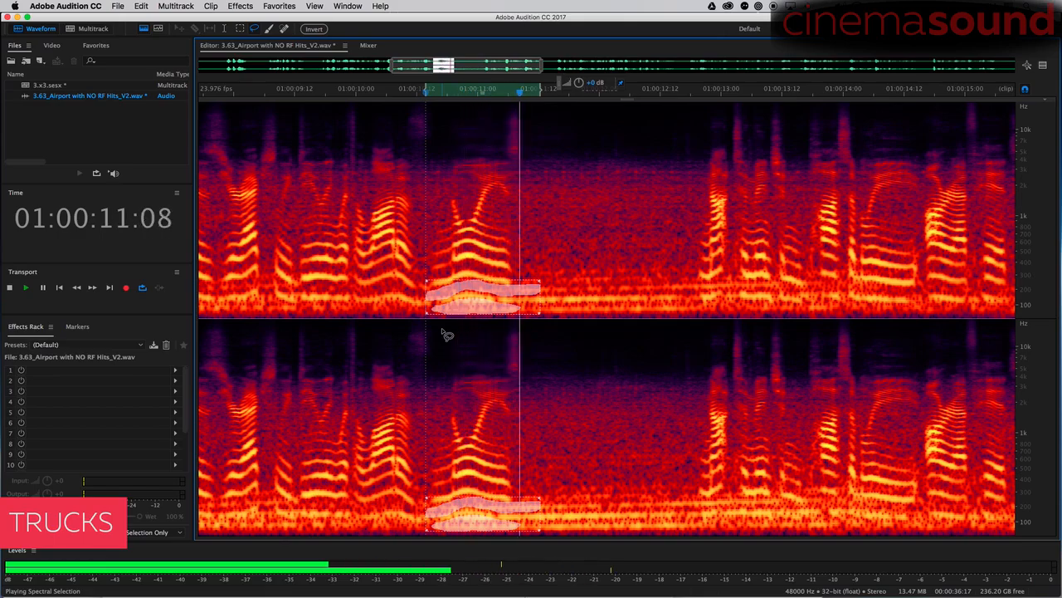
{"action": "key", "text": "super+shift+v"}
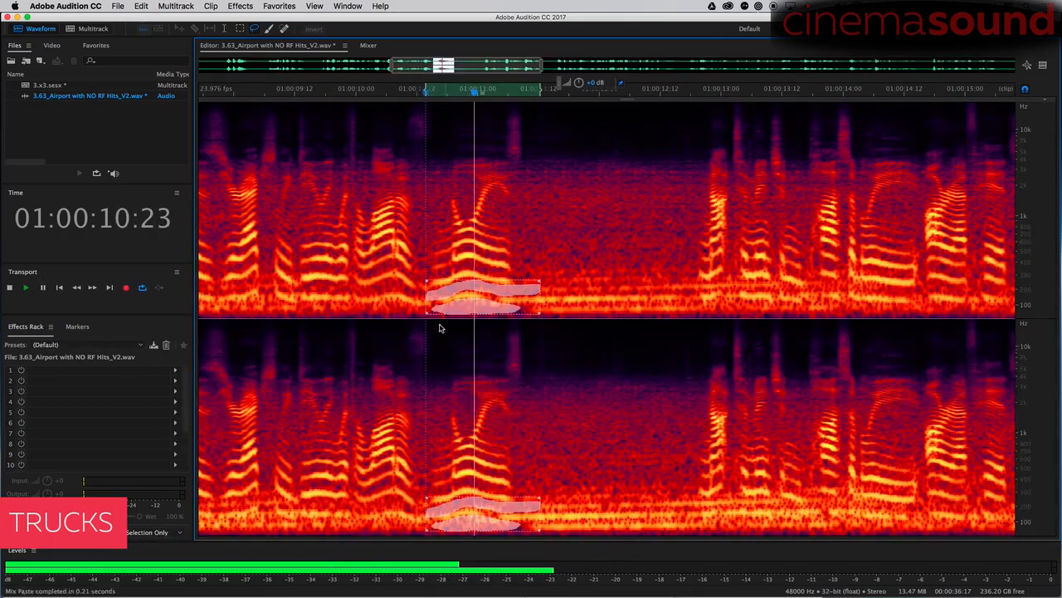
Play from 01:00:10:05 through the patched rumble to check the transition at the end of the line
{"action": "left_click", "coordinate": [390, 237]}
{"action": "key", "text": "space"}
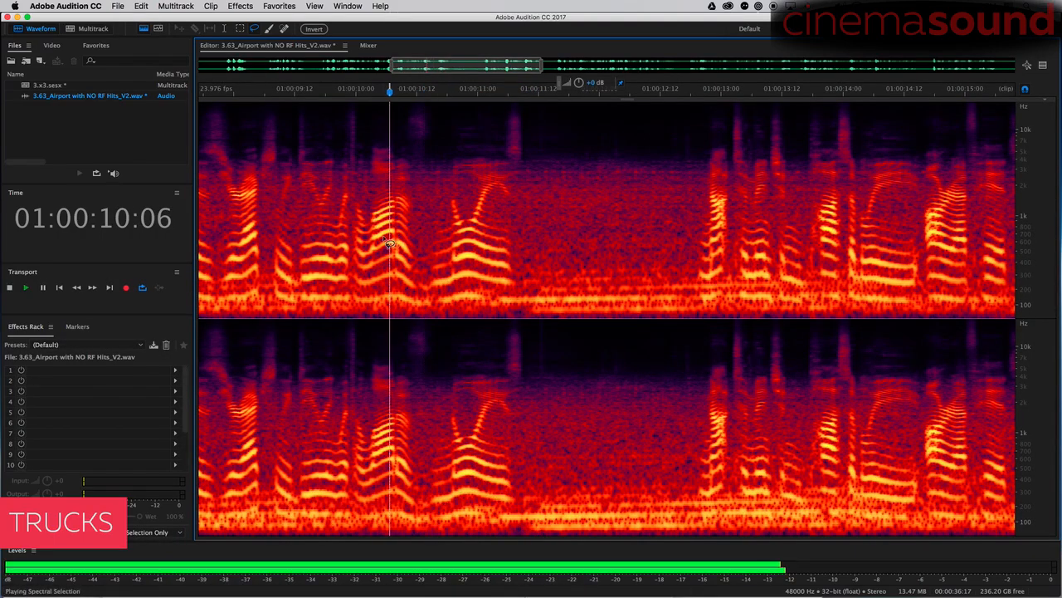
{"action": "key", "text": "space"}
{"action": "key", "text": "t"}
{"action": "left_click", "coordinate": [382, 241]}
{"action": "key", "text": "space"}
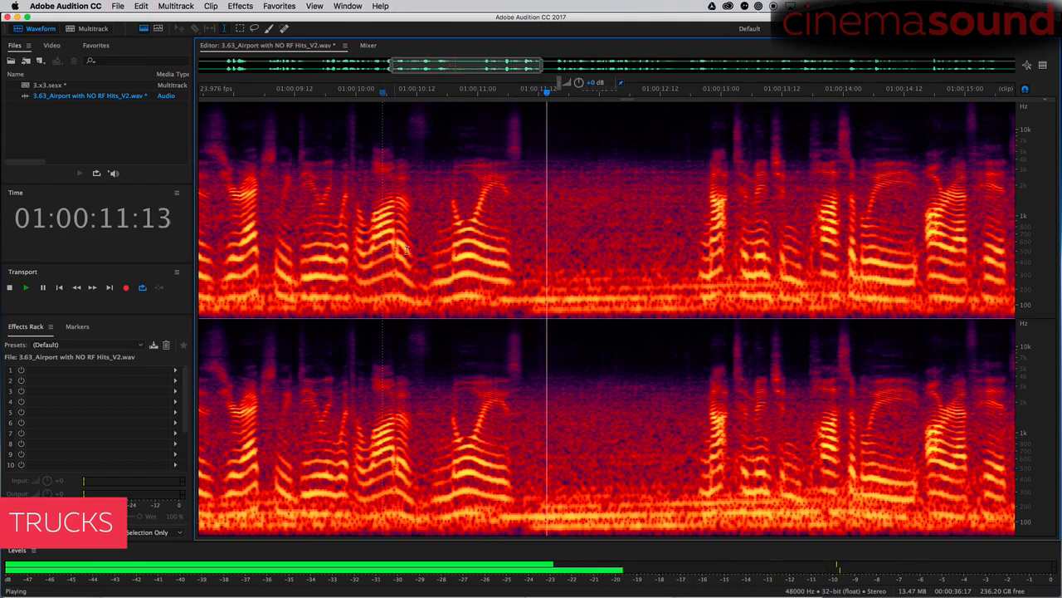
{"action": "key", "text": "space"}
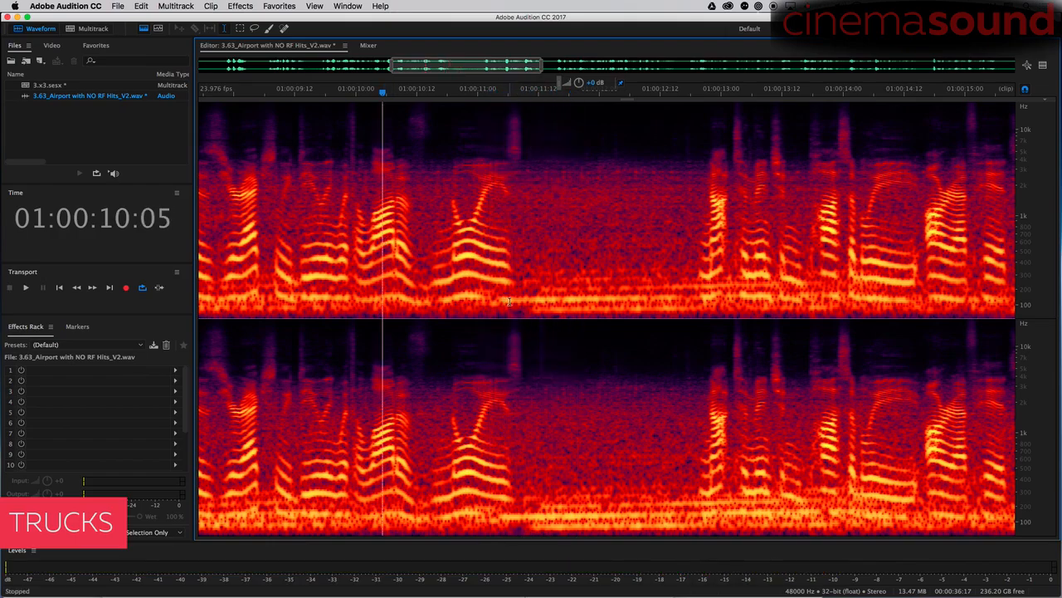
Replace the lassoed rumble below about 300 Hz, from the line's end to about 01:00:12:09, with copied room tone and play the result
{"action": "mouse_move", "coordinate": [502, 288]}
{"action": "left_mouse_down"}
{"action": "mouse_move", "coordinate": [573, 270]}
{"action": "mouse_move", "coordinate": [640, 273]}
{"action": "mouse_move", "coordinate": [610, 326]}
{"action": "mouse_move", "coordinate": [493, 325]}
{"action": "mouse_move", "coordinate": [496, 294]}
{"action": "mouse_move", "coordinate": [514, 294]}
{"action": "left_mouse_up"}
{"action": "key", "text": "space"}
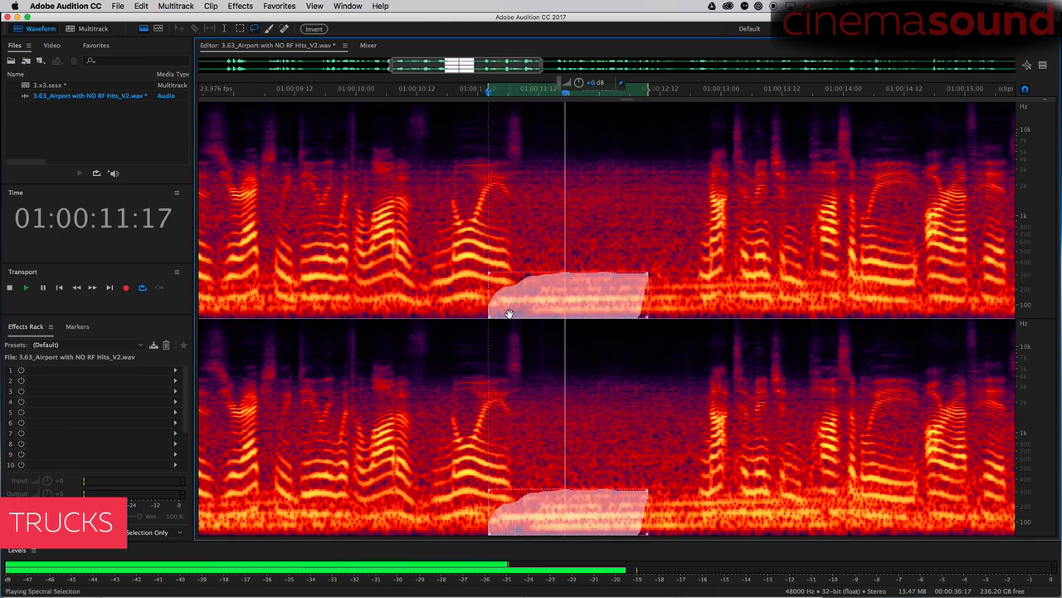
{"action": "key", "text": "Delete"}
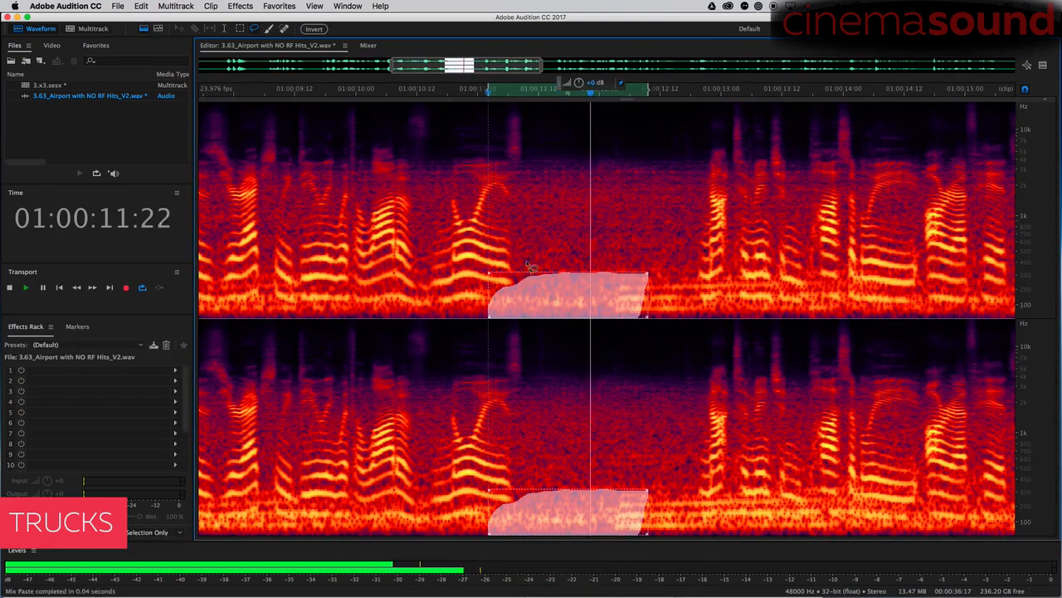
{"action": "left_click", "coordinate": [516, 241]}
{"action": "key", "text": "space"}
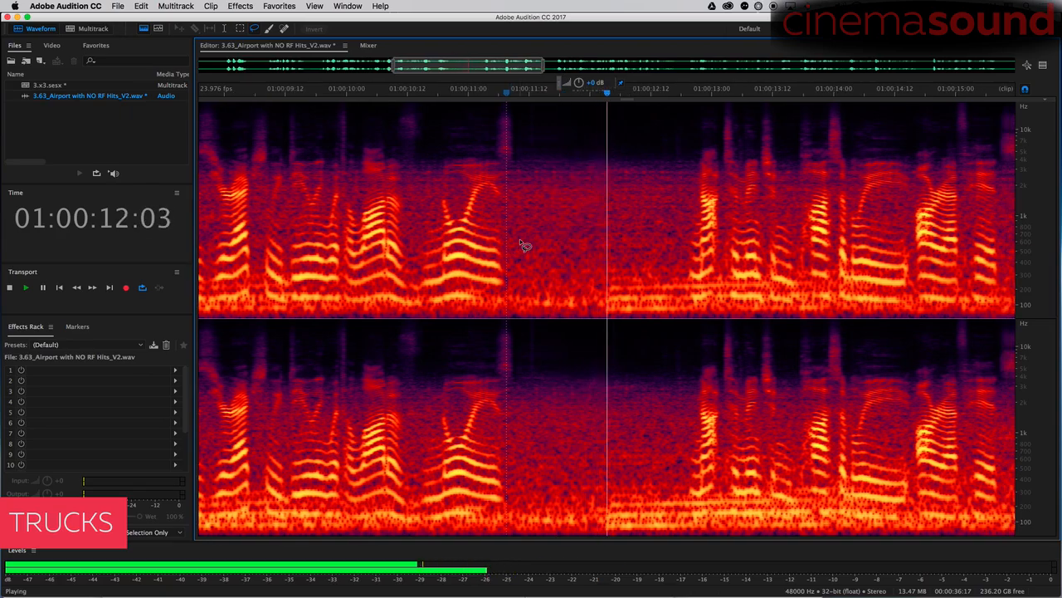
{"action": "key", "text": "space"}
Replace the lassoed low rumble from 01:00:12:02 to about 01:00:12:21 with the copied room tone and play from about 01:00:11:15
{"action": "key", "text": "b"}
{"action": "mouse_move", "coordinate": [502, 303]}
{"action": "left_mouse_down"}
{"action": "mouse_move", "coordinate": [538, 315]}
{"action": "mouse_move", "coordinate": [579, 302]}
{"action": "mouse_move", "coordinate": [498, 268]}
{"action": "mouse_move", "coordinate": [496, 291]}
{"action": "left_mouse_up"}
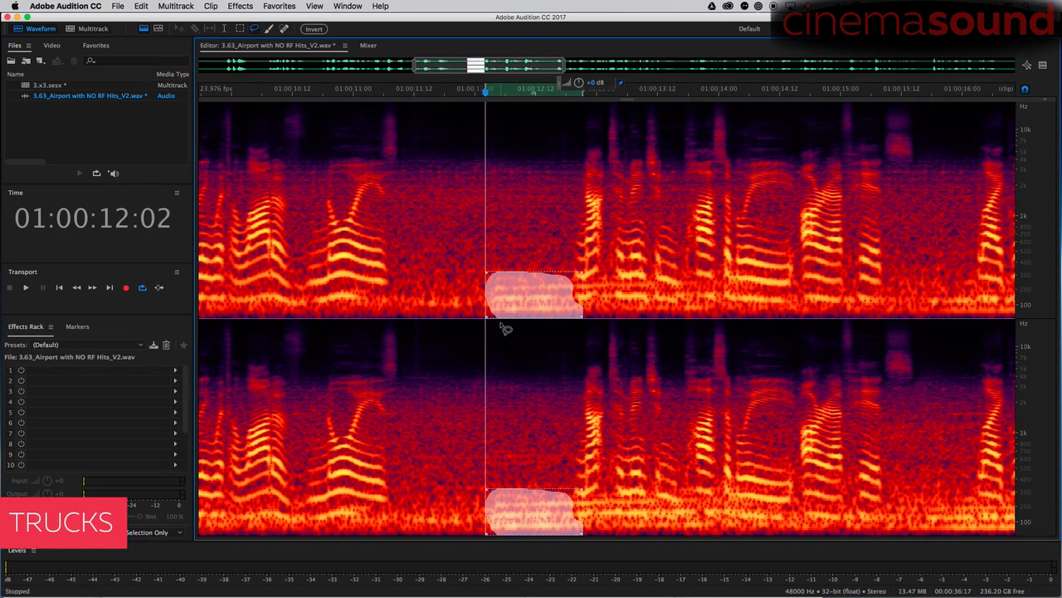
{"action": "key", "text": "space"}
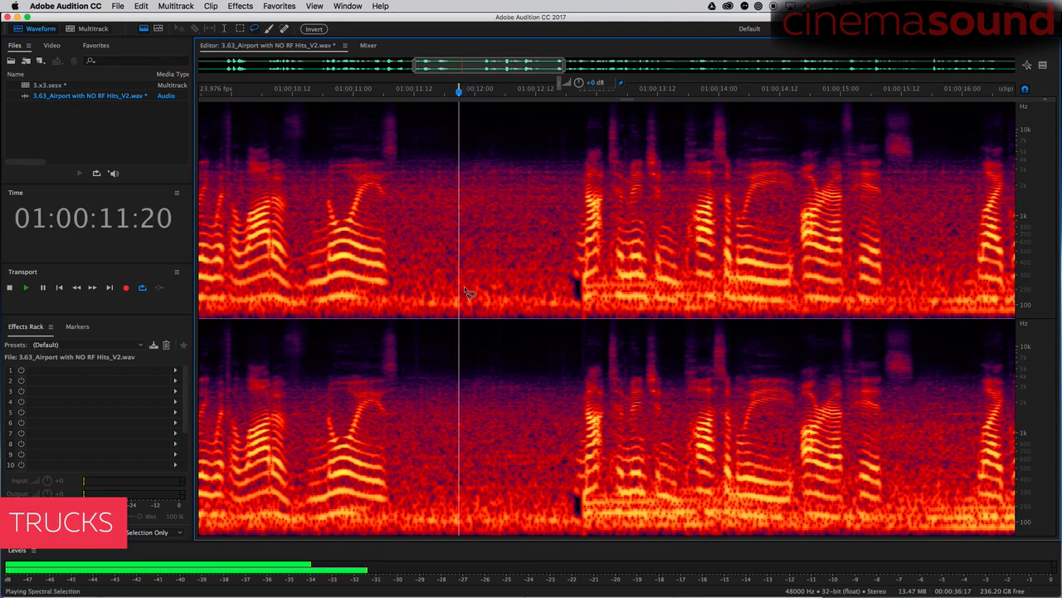
{"action": "left_click", "coordinate": [437, 273]}
{"action": "left_click", "coordinate": [437, 296]}
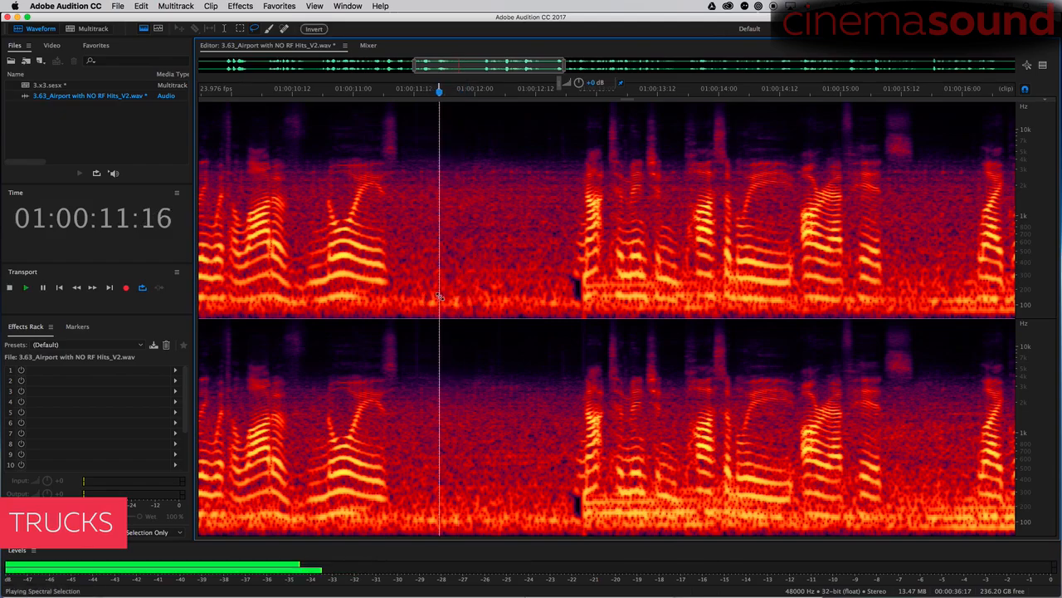
{"action": "left_click", "coordinate": [431, 291]}
{"action": "key", "text": "space"}
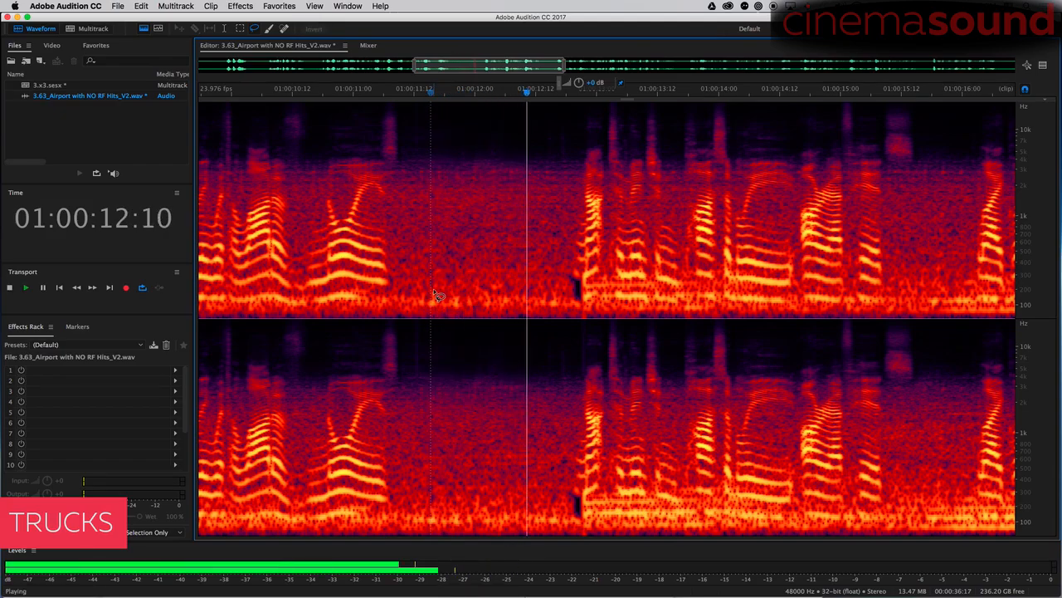
{"action": "key", "text": "space"}
Lasso the low gap and rumble bands from 01:00:12:16 to about 01:00:13:12, mix-paste the room tone, and play from 01:00:12:06
{"action": "left_click", "coordinate": [554, 275]}
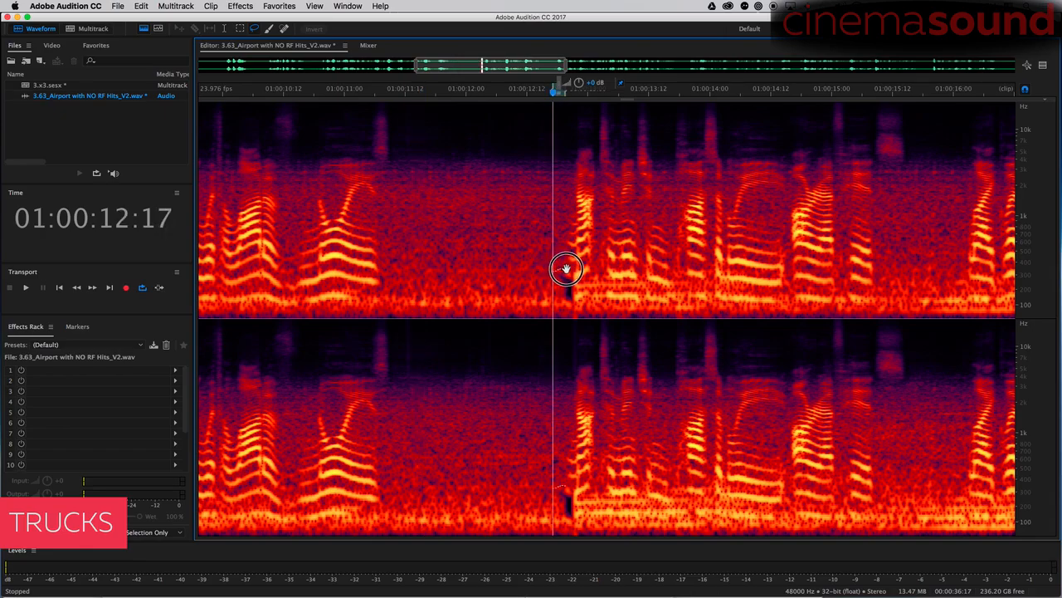
{"action": "mouse_move", "coordinate": [576, 280]}
{"action": "left_mouse_down"}
{"action": "mouse_move", "coordinate": [646, 282]}
{"action": "mouse_move", "coordinate": [637, 288]}
{"action": "left_mouse_up"}
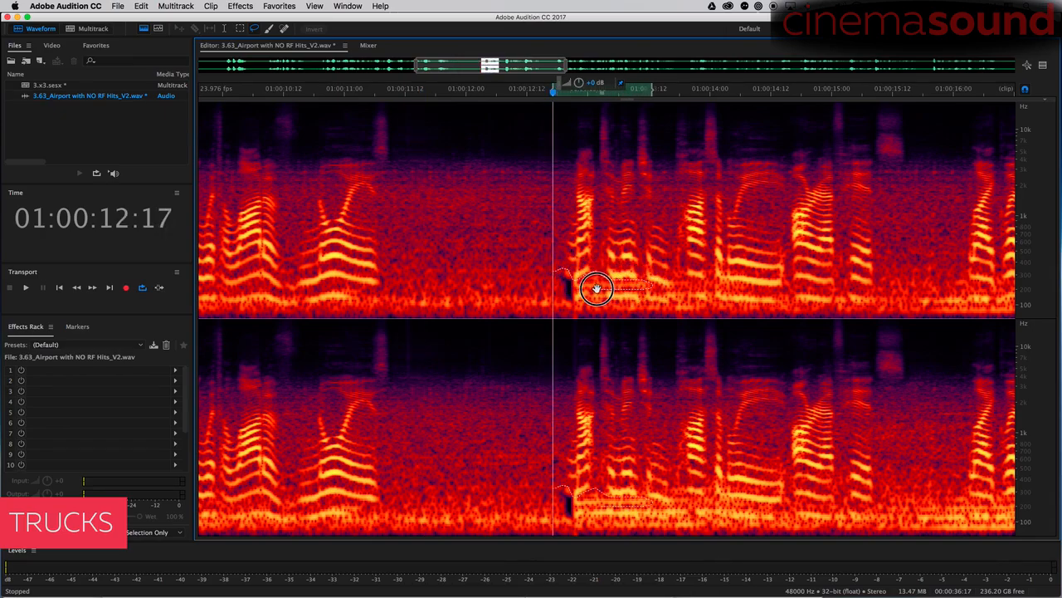
{"action": "left_click_drag", "start_coordinate": [552, 275], "coordinate": [553, 282]}
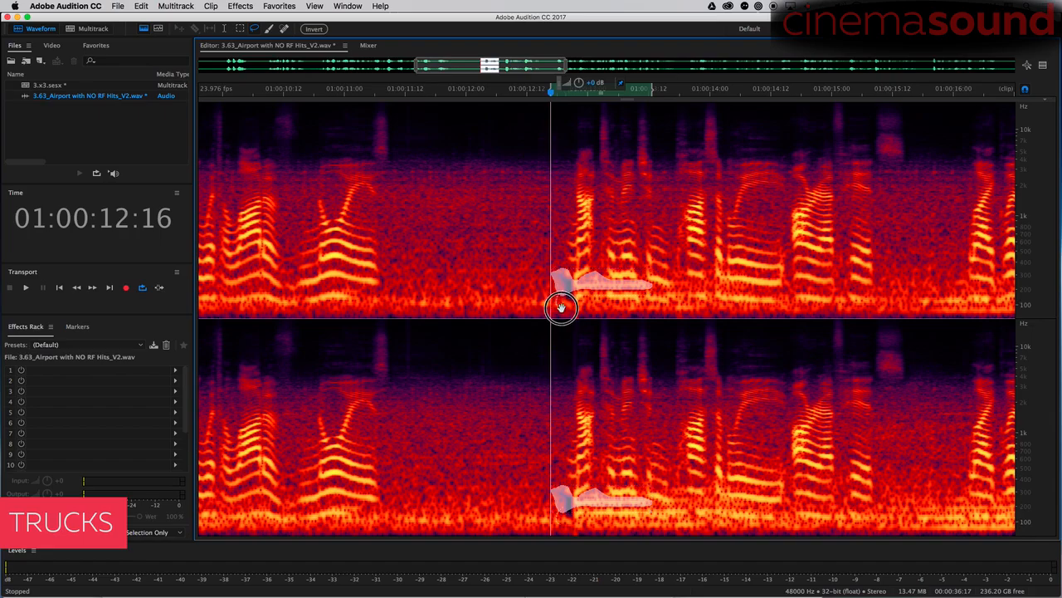
{"action": "left_click", "coordinate": [576, 288]}
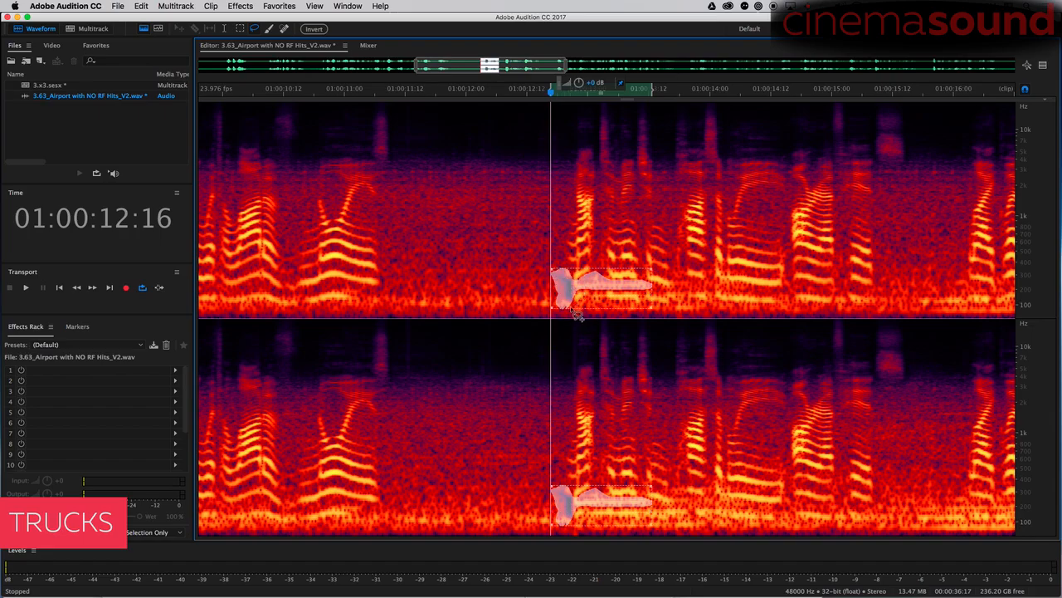
{"action": "mouse_move", "coordinate": [642, 301]}
{"action": "left_mouse_down"}
{"action": "mouse_move", "coordinate": [572, 311]}
{"action": "mouse_move", "coordinate": [572, 323]}
{"action": "left_mouse_up"}
{"action": "key", "text": "super+u"}
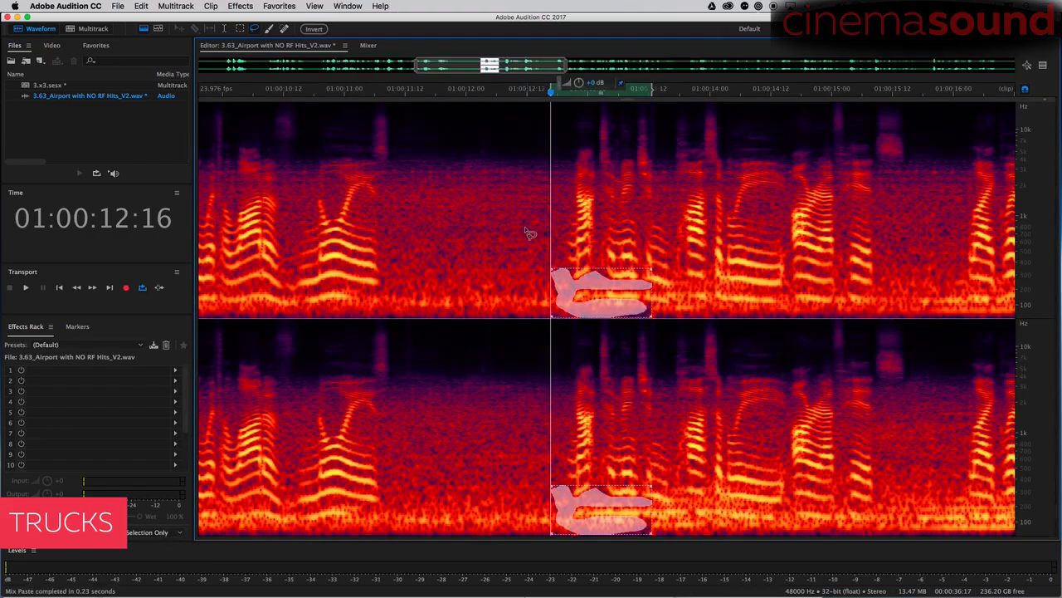
{"action": "left_click", "coordinate": [523, 229]}
{"action": "key", "text": "space"}
{"action": "left_click", "coordinate": [500, 246]}
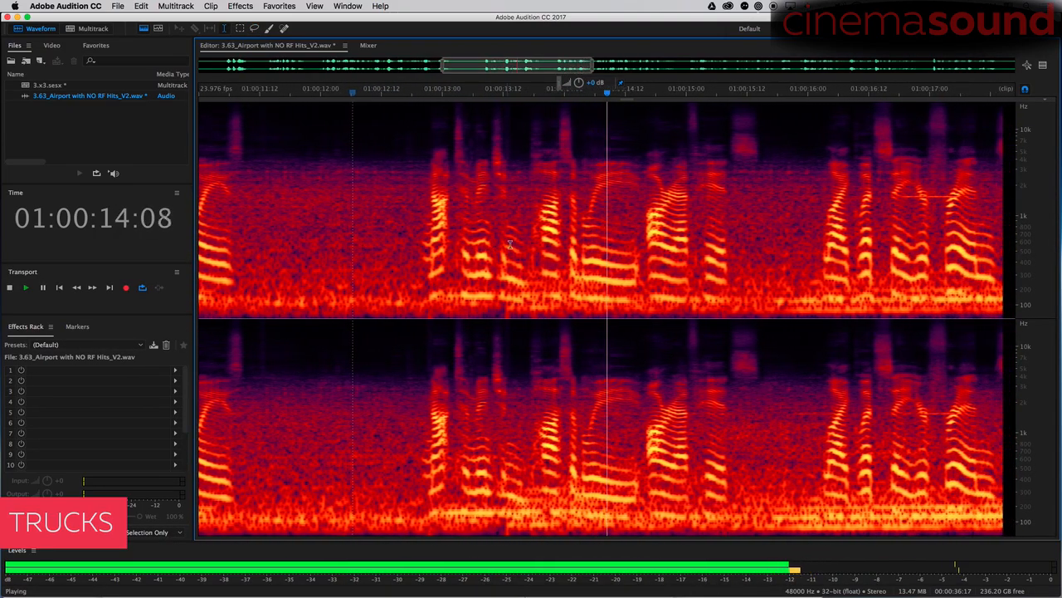
{"action": "key", "text": "space"}
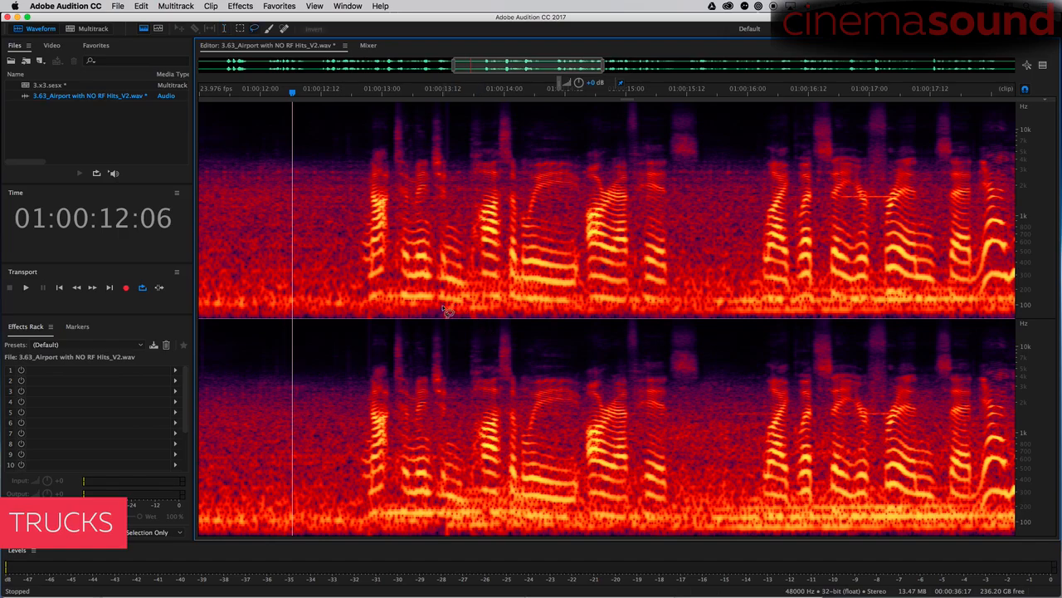
Lasso the low rumble bands around the voice harmonic from 01:00:13:11 to about 01:00:14:16 and mix-paste the copied room tone over them
{"action": "mouse_move", "coordinate": [441, 307]}
{"action": "left_mouse_down"}
{"action": "mouse_move", "coordinate": [564, 303]}
{"action": "mouse_move", "coordinate": [450, 312]}
{"action": "mouse_move", "coordinate": [452, 303]}
{"action": "left_mouse_up"}
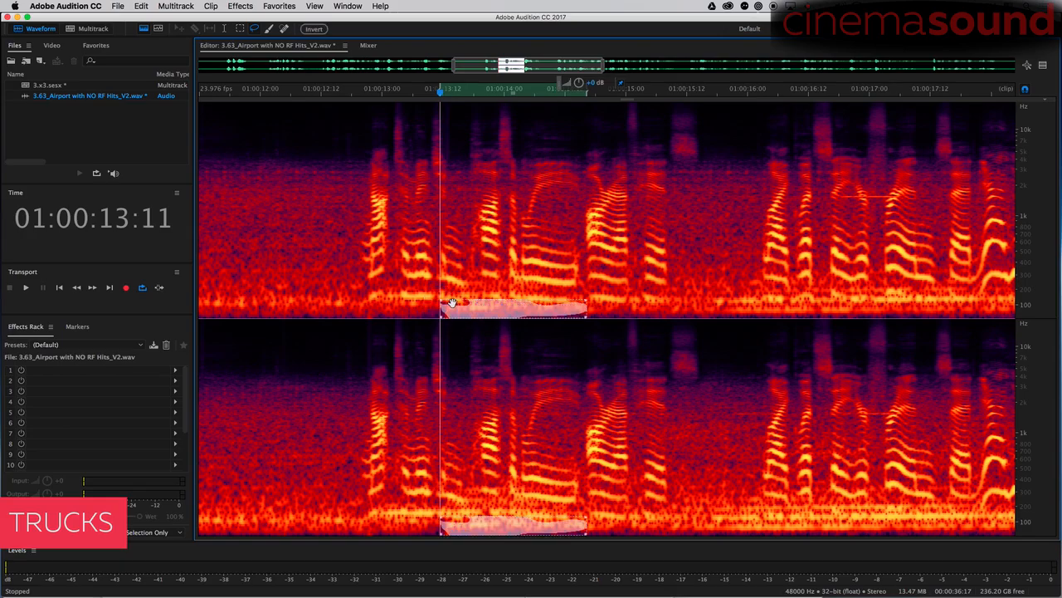
{"action": "left_click", "coordinate": [449, 283]}
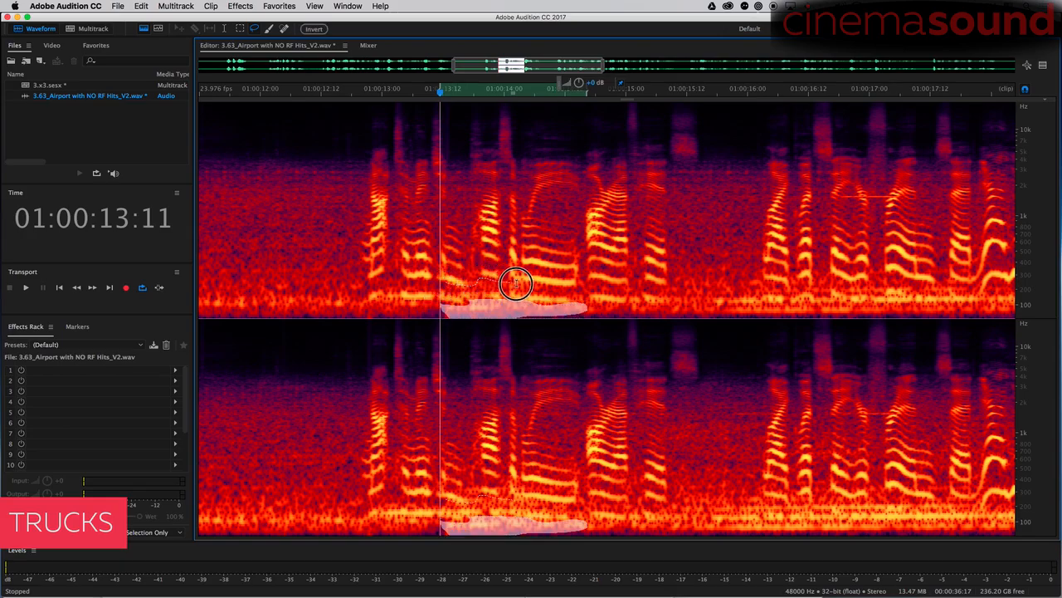
{"action": "left_click_drag", "start_coordinate": [581, 288], "coordinate": [529, 289]}
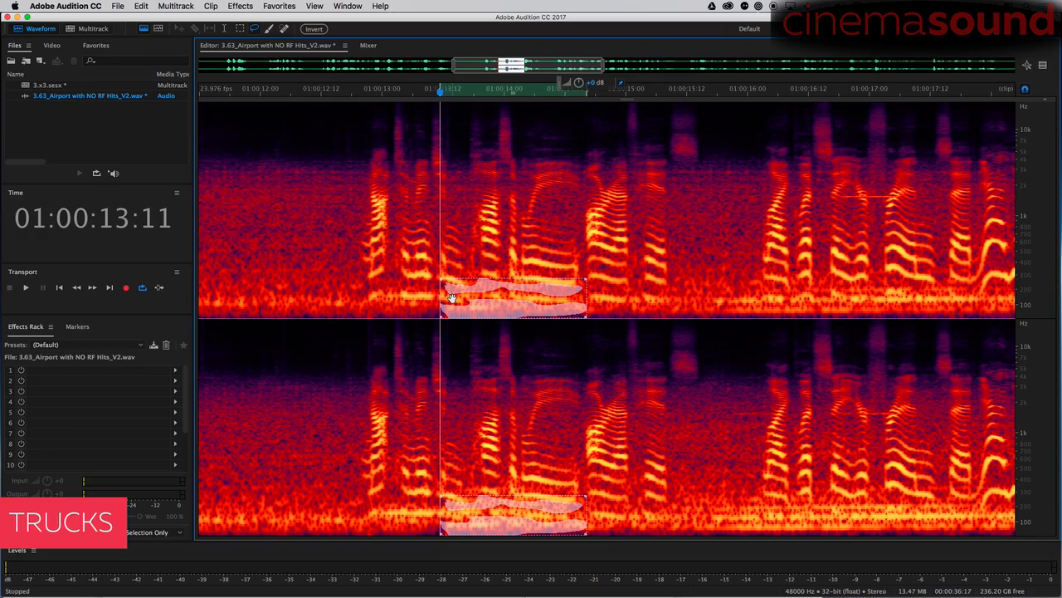
{"action": "key", "text": "space"}
{"action": "key", "text": "space"}
{"action": "key", "text": "super+shift+v"}
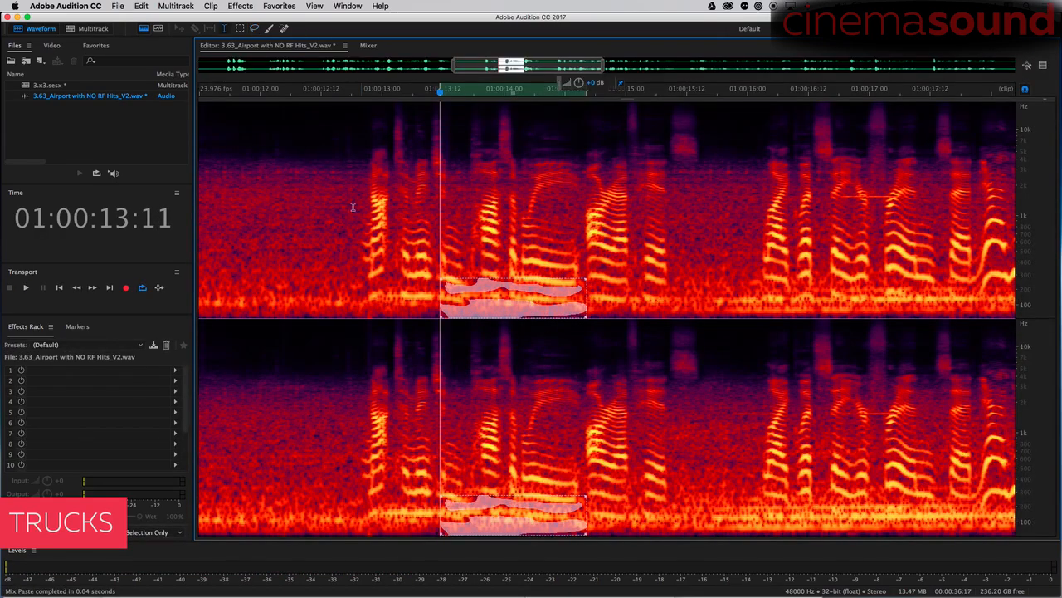
Play back the patched section, including a pass from 01:00:09:05 through the dialogue gap into the next line
{"action": "left_click", "coordinate": [324, 206]}
{"action": "key", "text": "space"}
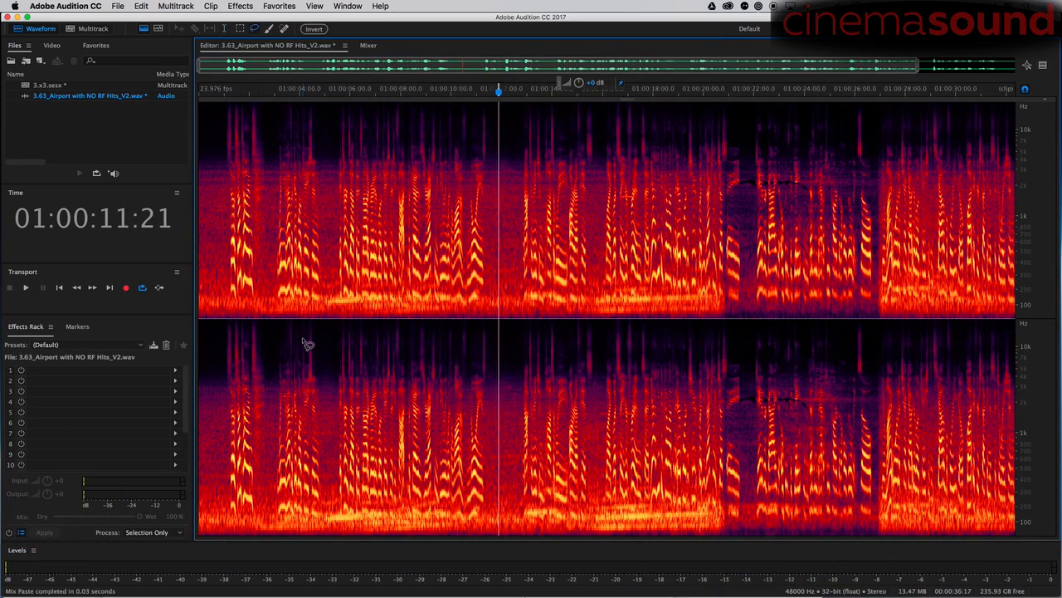
{"action": "left_click", "coordinate": [431, 215]}
{"action": "key", "text": "space"}
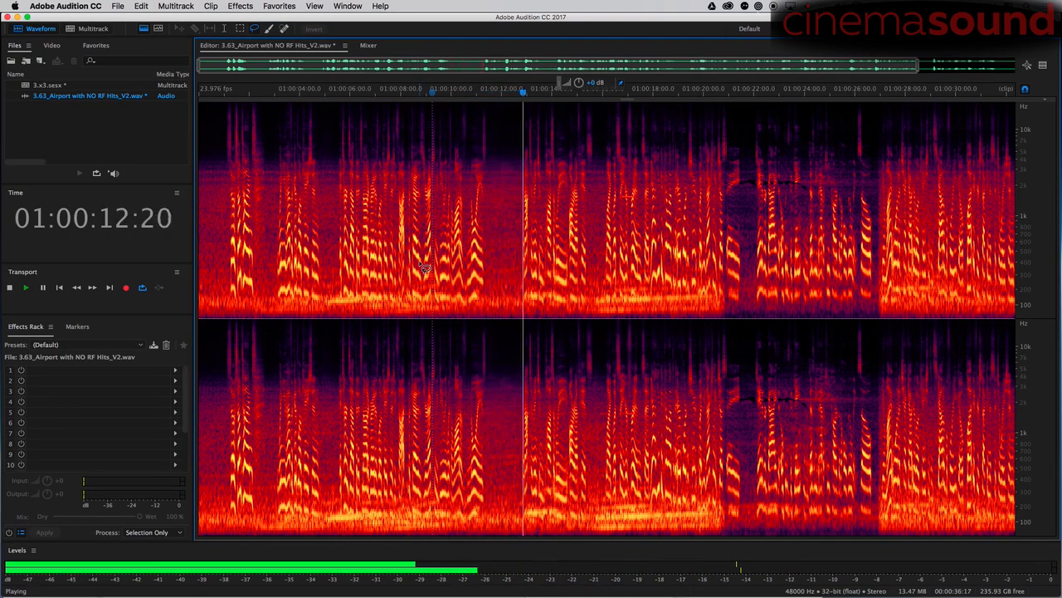
{"action": "key", "text": "space"}
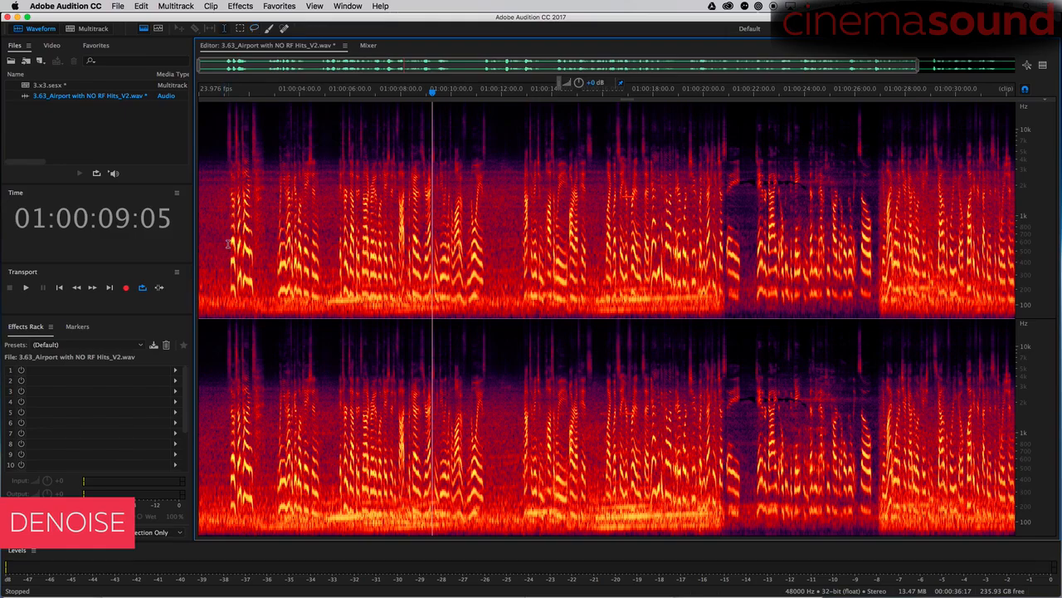
Select the room tone before the first line and capture it as the noise print in the Noise Reduction effect
{"action": "left_click", "coordinate": [228, 243]}
{"action": "left_click_drag", "start_coordinate": [228, 249], "coordinate": [192, 342]}
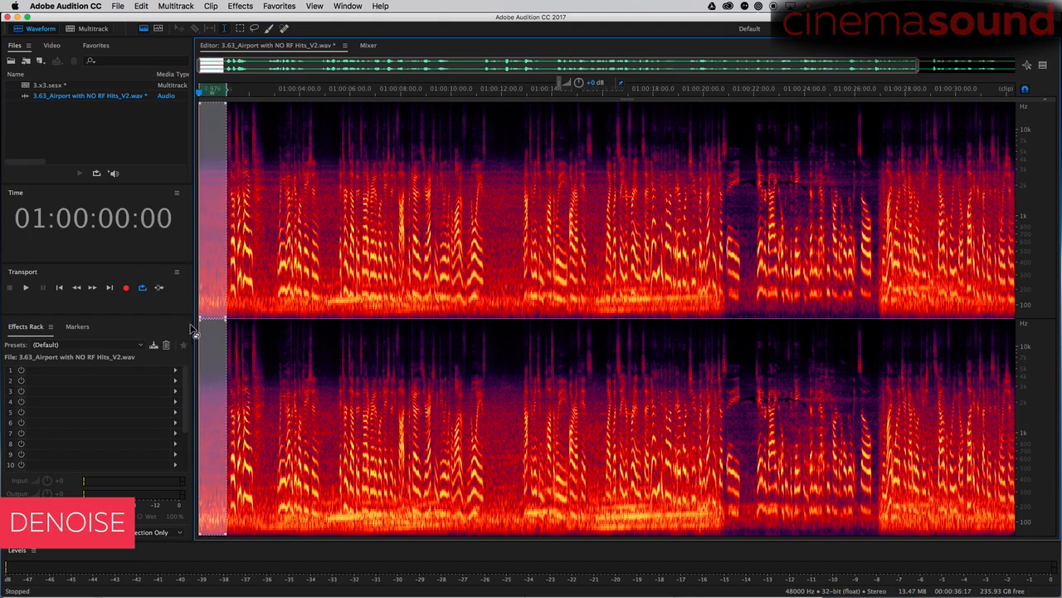
{"action": "left_click", "coordinate": [240, 6]}
{"action": "mouse_move", "coordinate": [332, 186]}
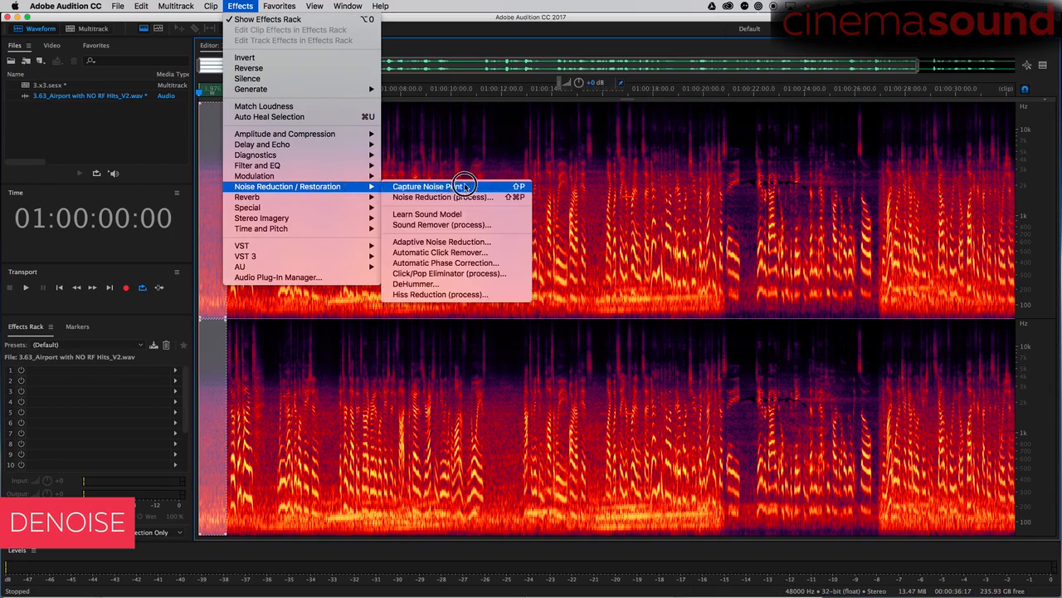
{"action": "left_click", "coordinate": [442, 196]}
{"action": "left_click", "coordinate": [705, 79]}
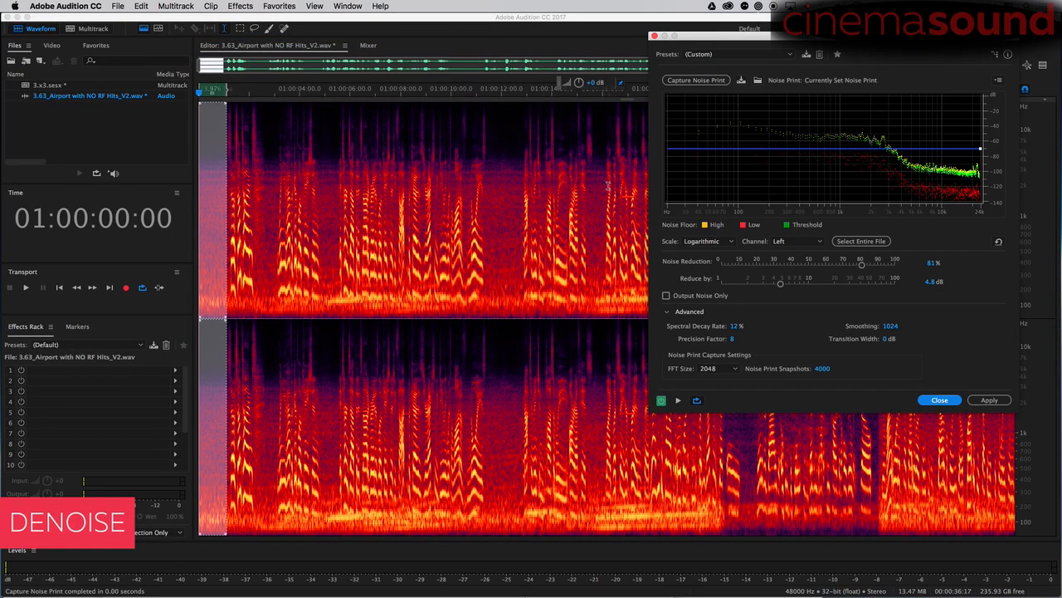
Extend the selection from the file start to about 01:00:21 and start the noise reduction preview, keeping the FFT size at 2048
{"action": "left_click_drag", "start_coordinate": [701, 40], "coordinate": [800, 46]}
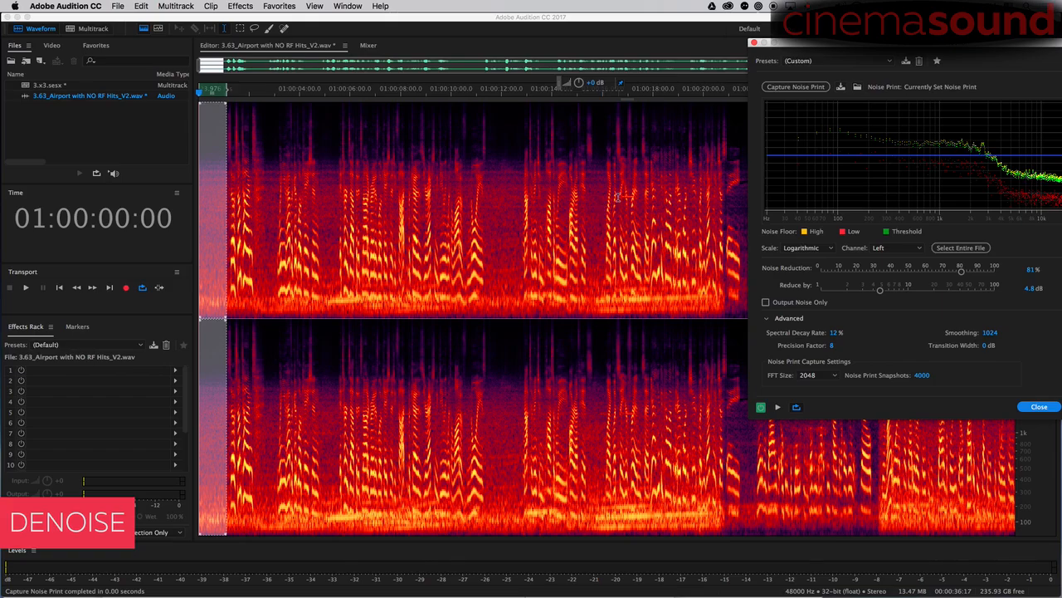
{"action": "left_click", "coordinate": [738, 198], "text": "shift"}
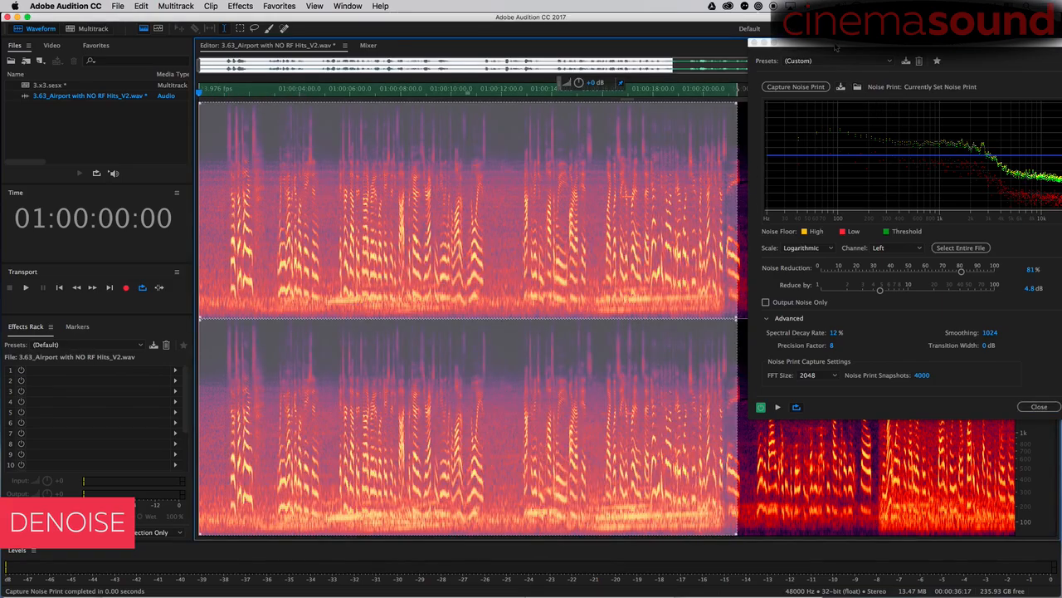
{"action": "left_click_drag", "start_coordinate": [835, 47], "coordinate": [547, 49]}
{"action": "left_click", "coordinate": [533, 379]}
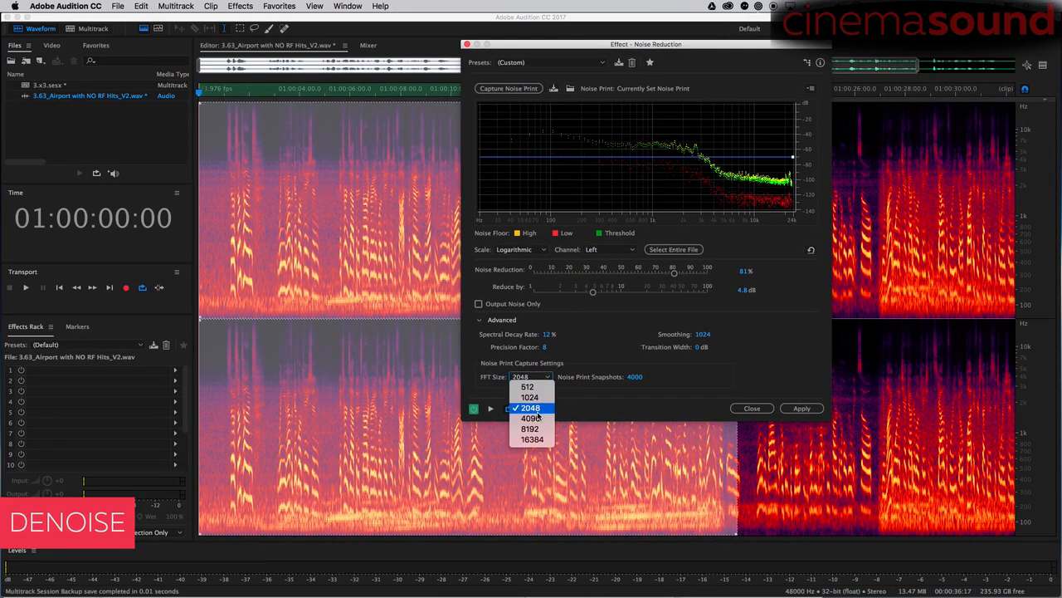
{"action": "left_click", "coordinate": [644, 360]}
{"action": "left_click", "coordinate": [491, 408]}
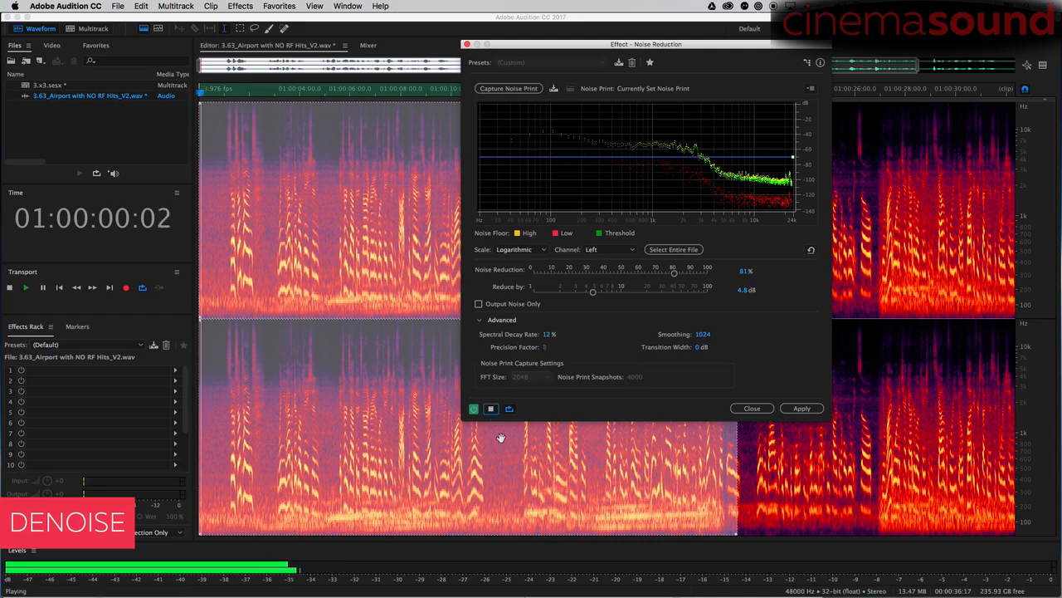
Set Reduce by to 8.5 dB, Spectral Decay Rate to 1%, Transition Width to 3 dB and Noise Reduction to 100%
{"action": "left_click_drag", "start_coordinate": [592, 291], "coordinate": [614, 291]}
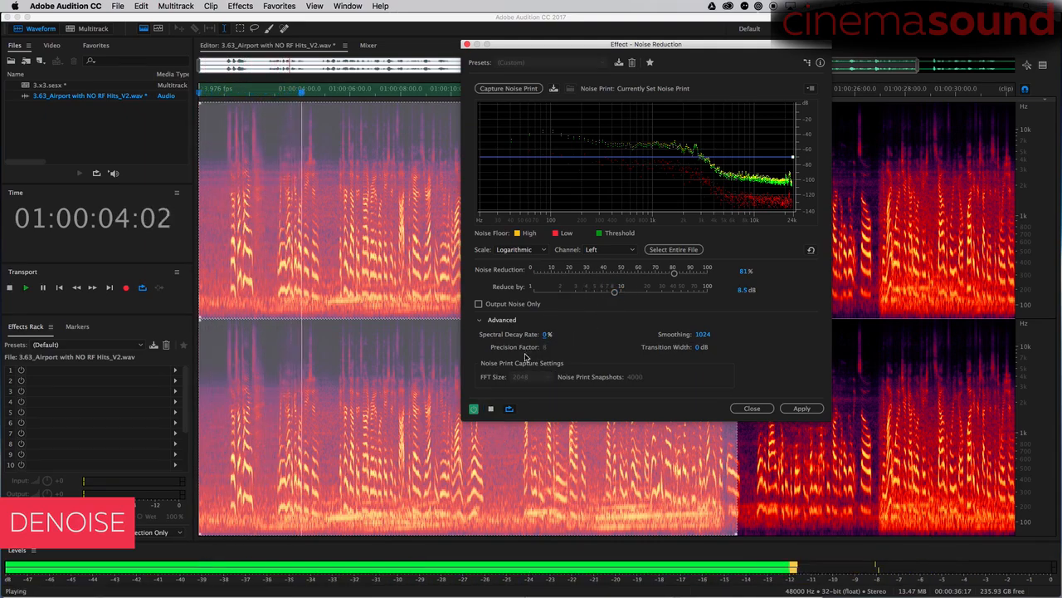
{"action": "left_click_drag", "start_coordinate": [556, 333], "coordinate": [550, 336]}
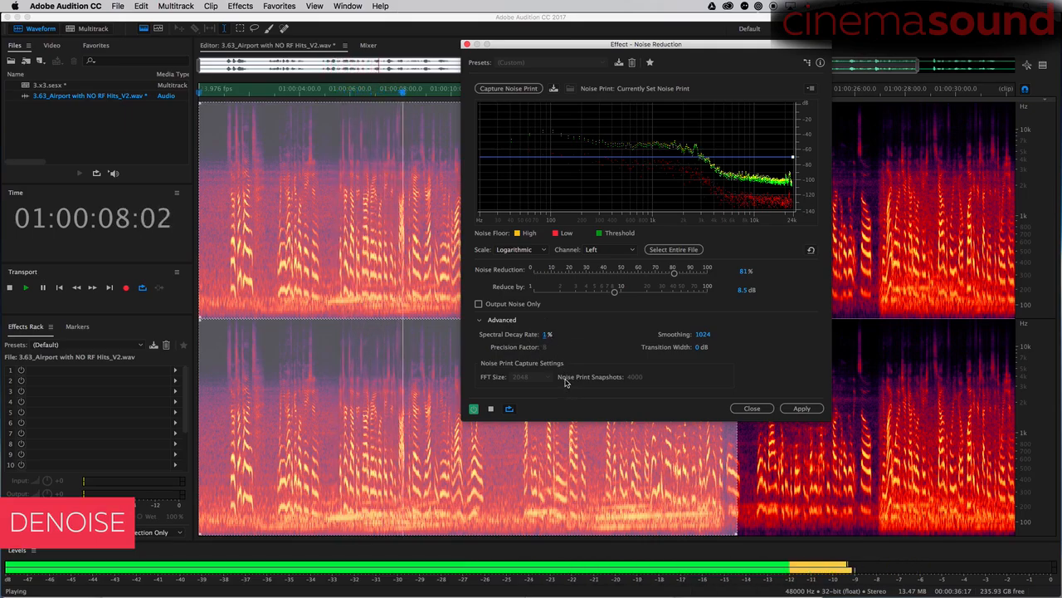
{"action": "left_click_drag", "start_coordinate": [697, 348], "coordinate": [702, 351]}
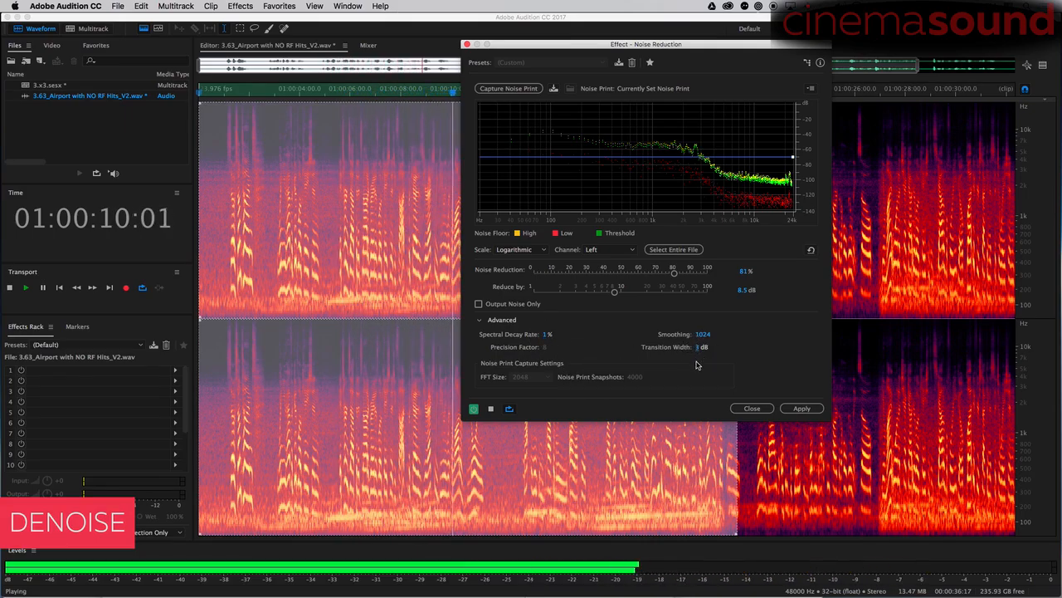
{"action": "left_click_drag", "start_coordinate": [676, 274], "coordinate": [722, 329]}
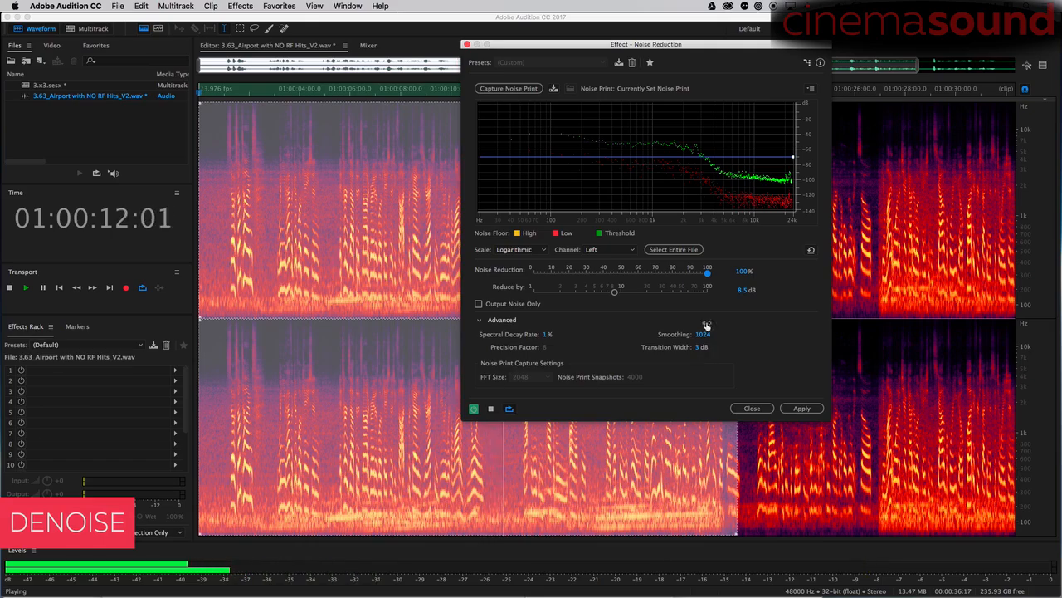
Compare the preview with the effect bypassed and apply the noise reduction to the selected dialogue
{"action": "left_click_drag", "start_coordinate": [678, 61], "coordinate": [823, 56]}
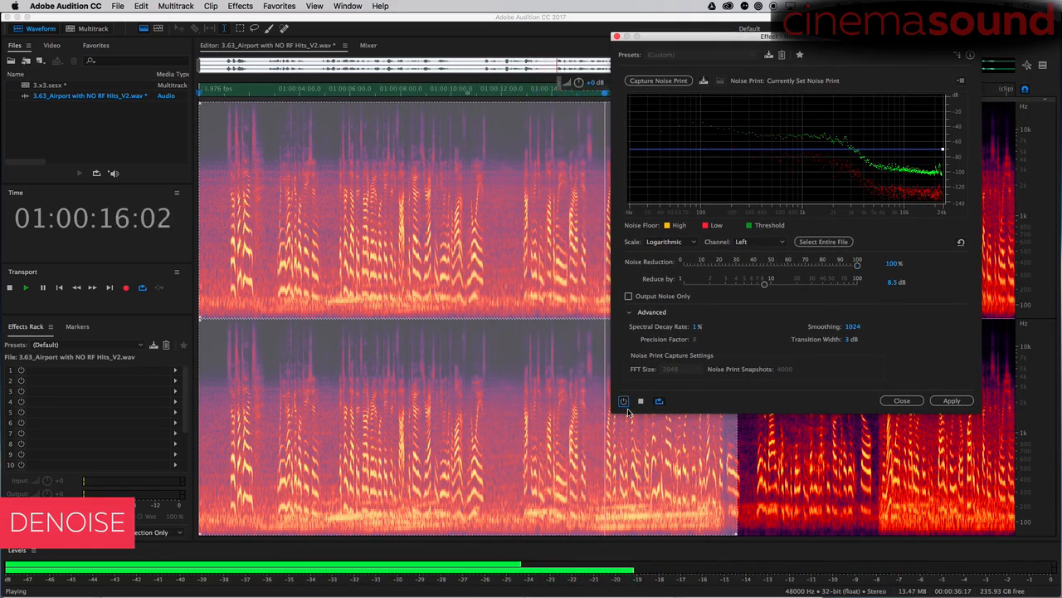
{"action": "left_click", "coordinate": [622, 401]}
{"action": "key", "text": "space"}
{"action": "left_click", "coordinate": [952, 400]}
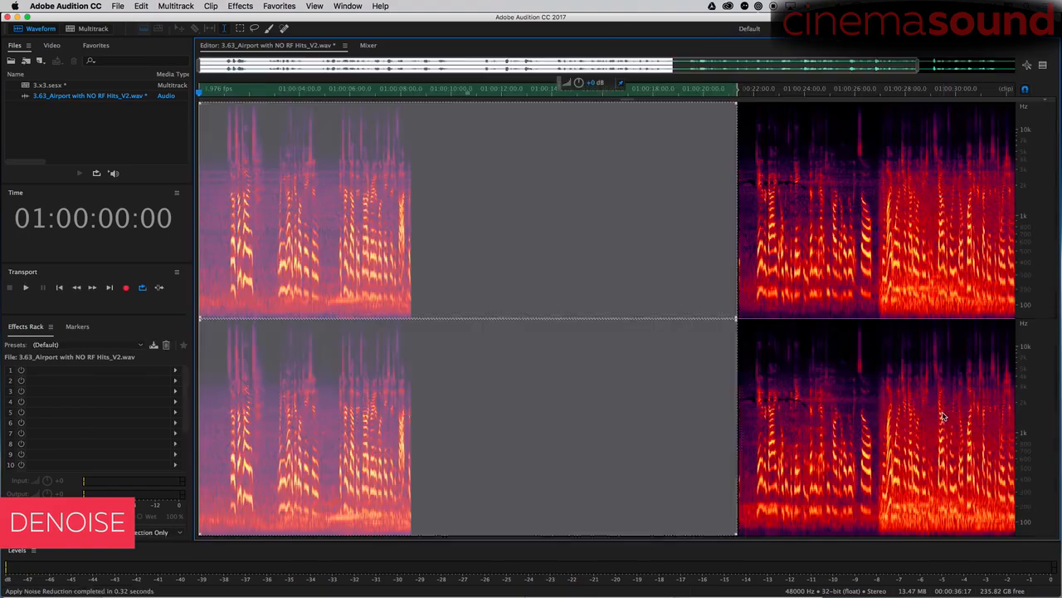
{"action": "key", "text": "space"}
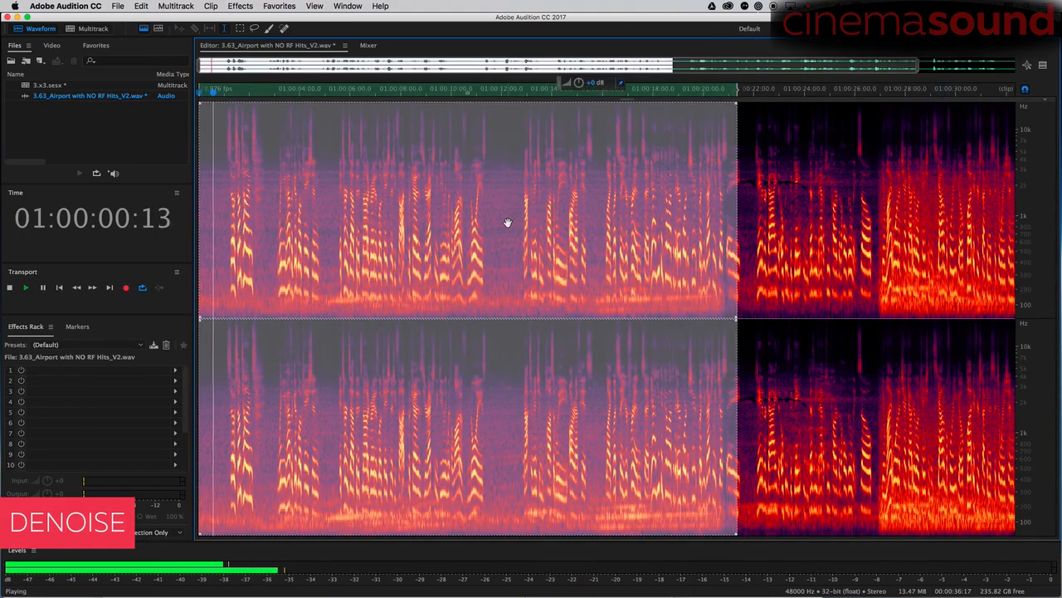
{"action": "key", "text": "space"}
{"action": "left_click_drag", "start_coordinate": [507, 225], "coordinate": [829, 214]}
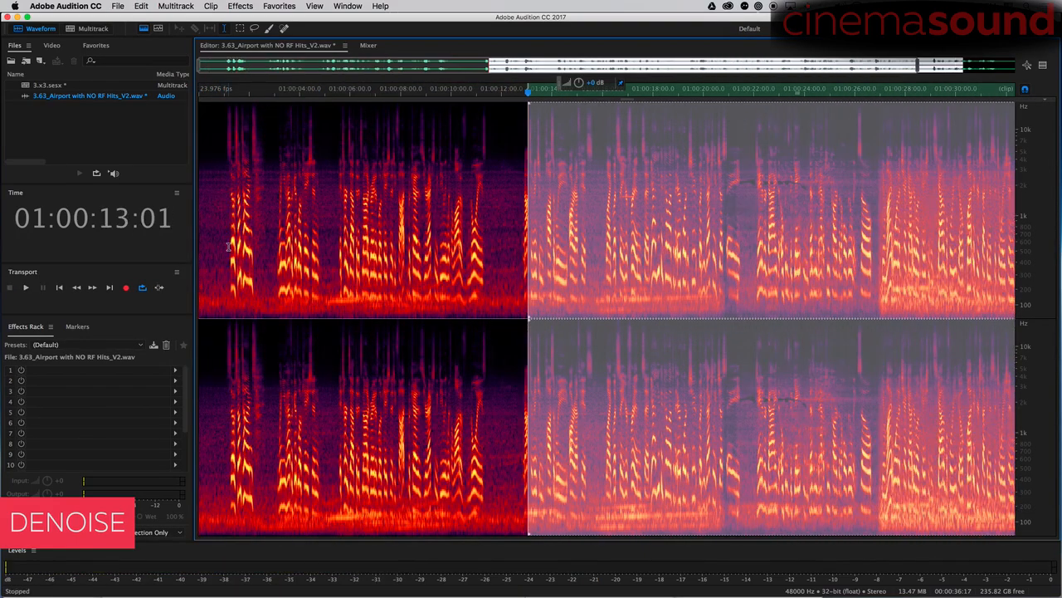
Reselect the opening room tone and capture a fresh noise print for a second Noise Reduction pass
{"action": "left_click_drag", "start_coordinate": [223, 245], "coordinate": [201, 306]}
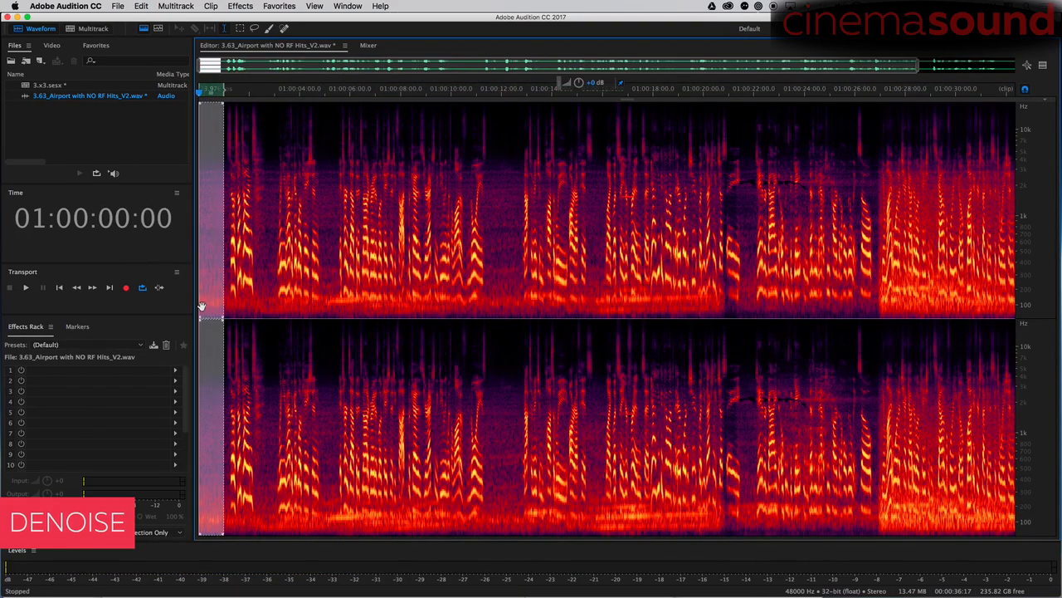
{"action": "left_click", "coordinate": [250, 5]}
{"action": "mouse_move", "coordinate": [332, 186]}
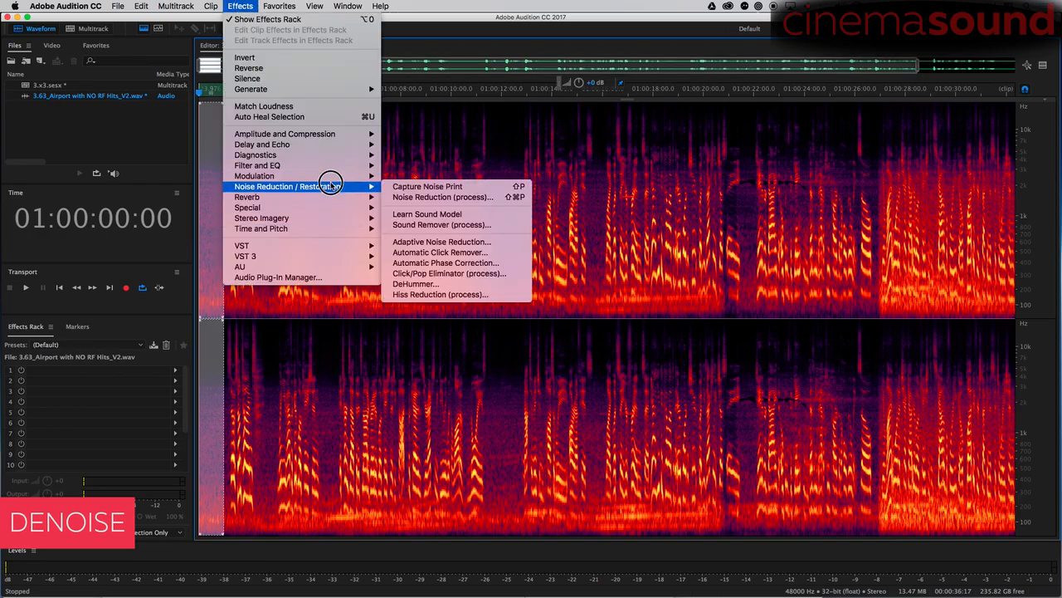
{"action": "left_click", "coordinate": [460, 200]}
{"action": "left_click", "coordinate": [658, 80]}
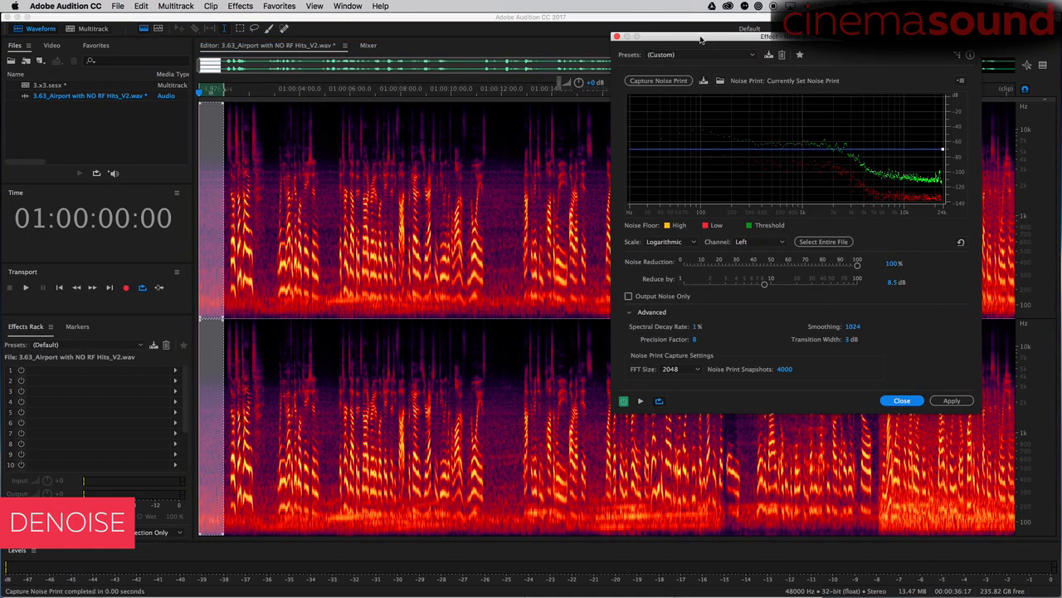
Select the dialogue from the file start to about 01:00:20:18 and preview the second noise reduction pass
{"action": "left_click_drag", "start_coordinate": [700, 38], "coordinate": [858, 336]}
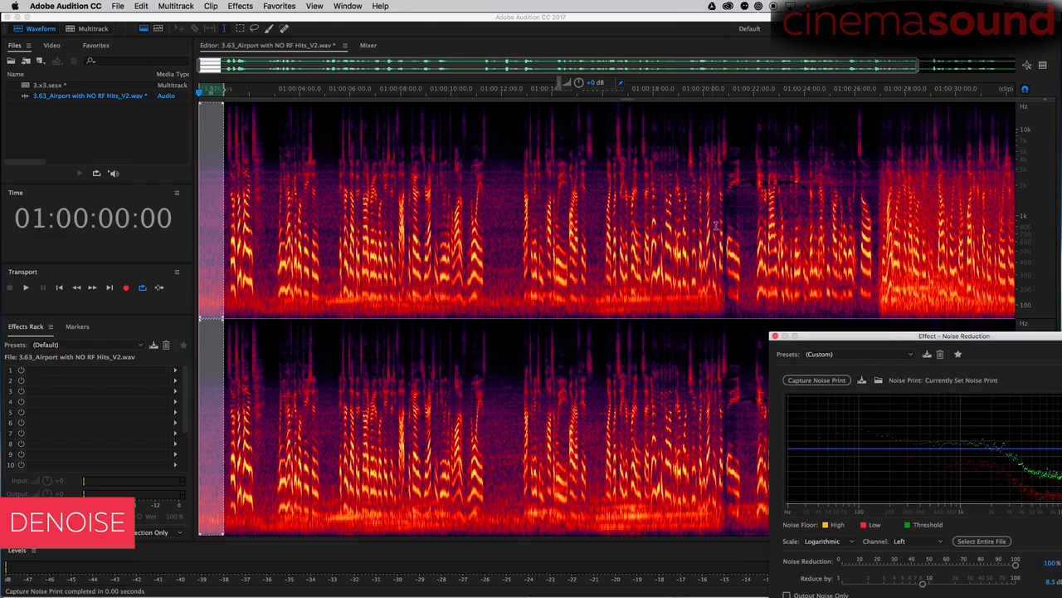
{"action": "left_click_drag", "start_coordinate": [723, 223], "coordinate": [65, 292]}
{"action": "left_click_drag", "start_coordinate": [839, 338], "coordinate": [460, 99]}
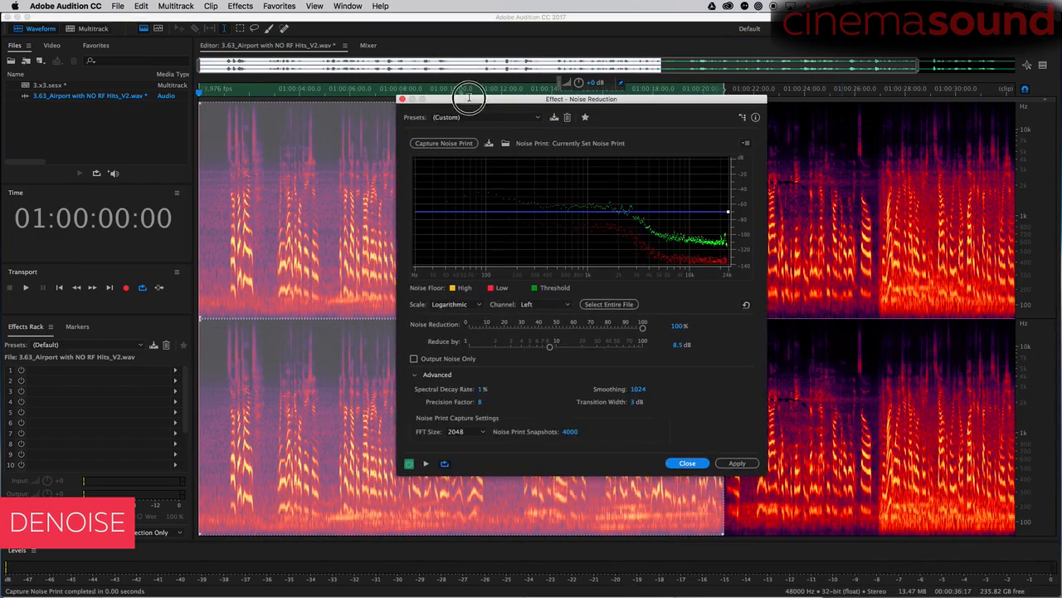
{"action": "left_click", "coordinate": [423, 463]}
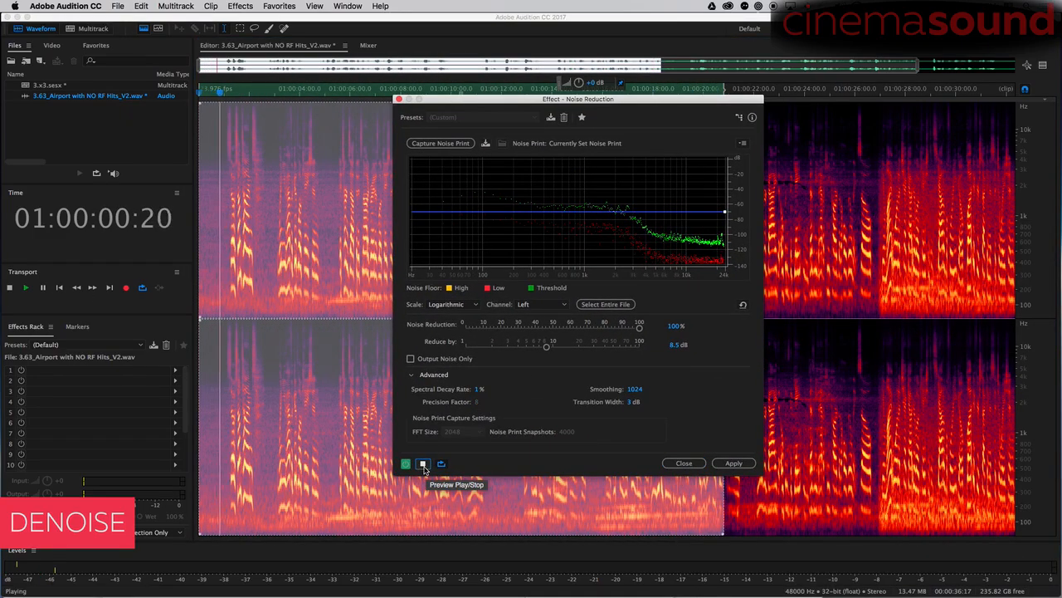
Set Reduce by to 6.1 dB, Precision Factor to 17 and Spectral Decay Rate to 21% while listening to the preview
{"action": "left_click_drag", "start_coordinate": [546, 346], "coordinate": [525, 347]}
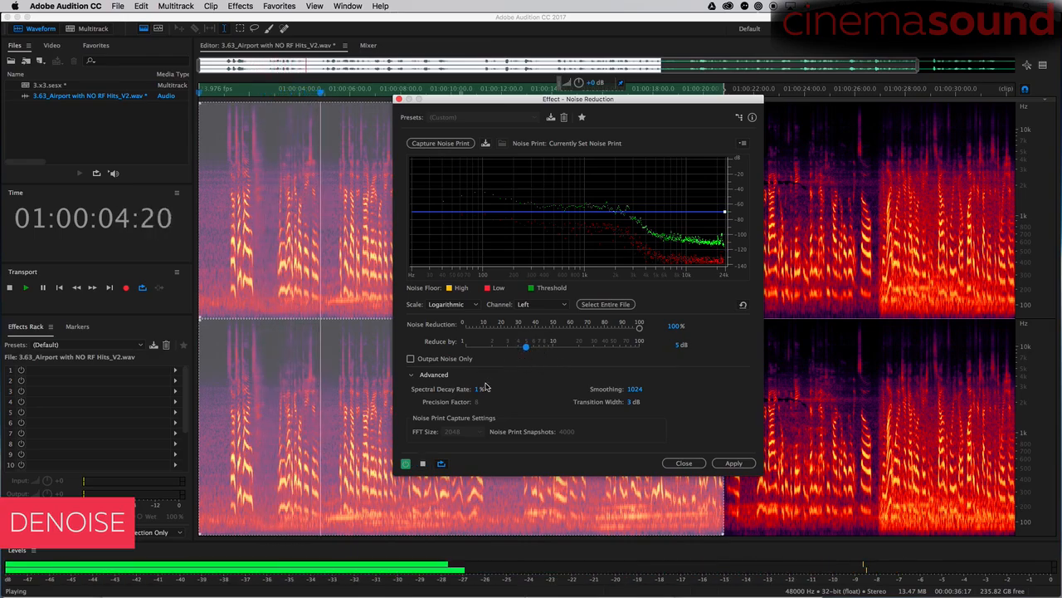
{"action": "left_click_drag", "start_coordinate": [480, 388], "coordinate": [534, 346]}
{"action": "left_click", "coordinate": [424, 463]}
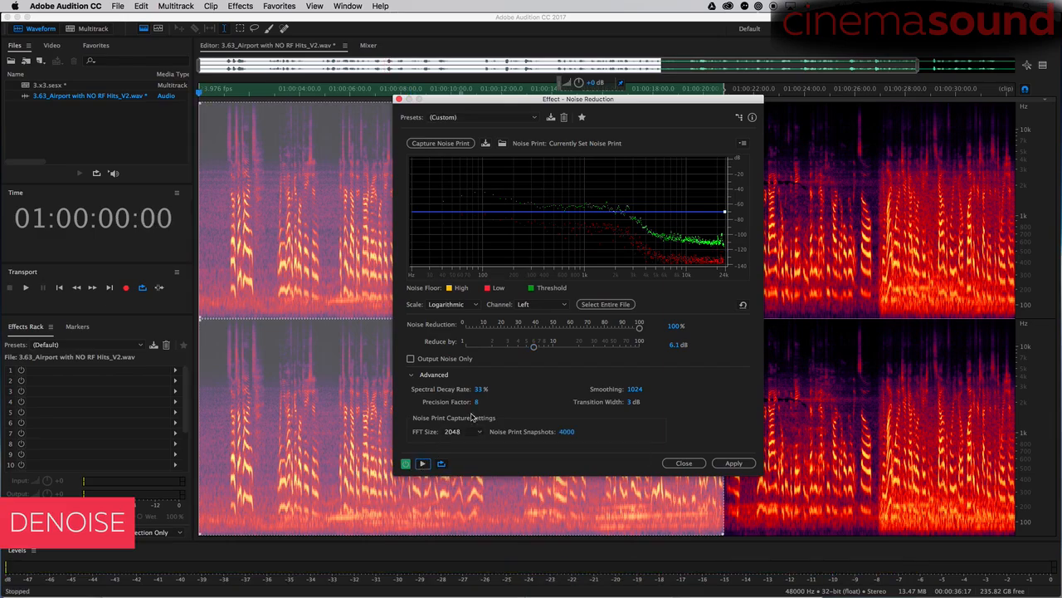
{"action": "left_click_drag", "start_coordinate": [479, 403], "coordinate": [484, 401]}
{"action": "left_click", "coordinate": [422, 464]}
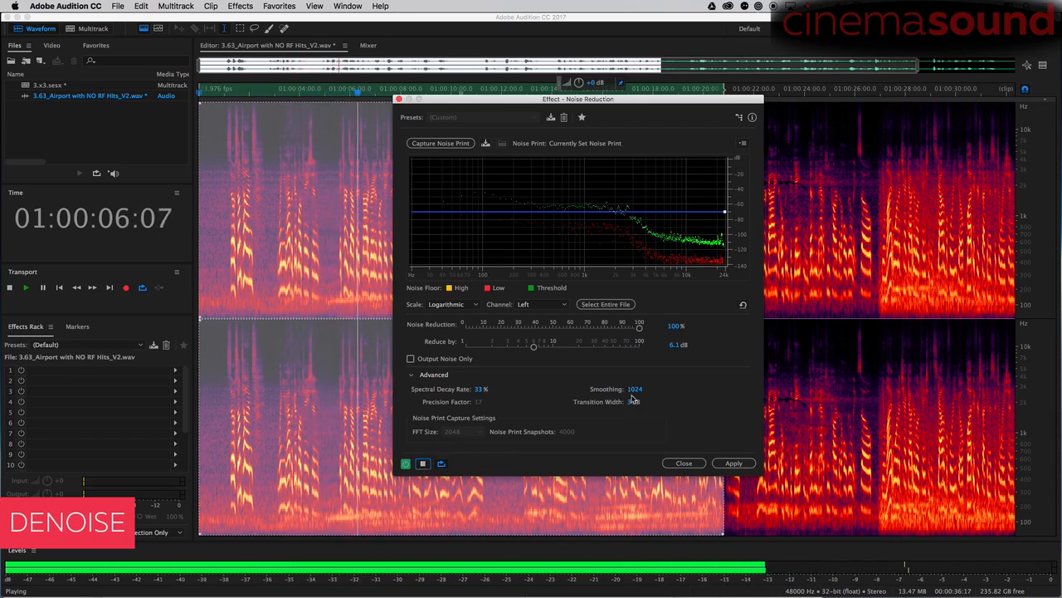
{"action": "mouse_move", "coordinate": [631, 401]}
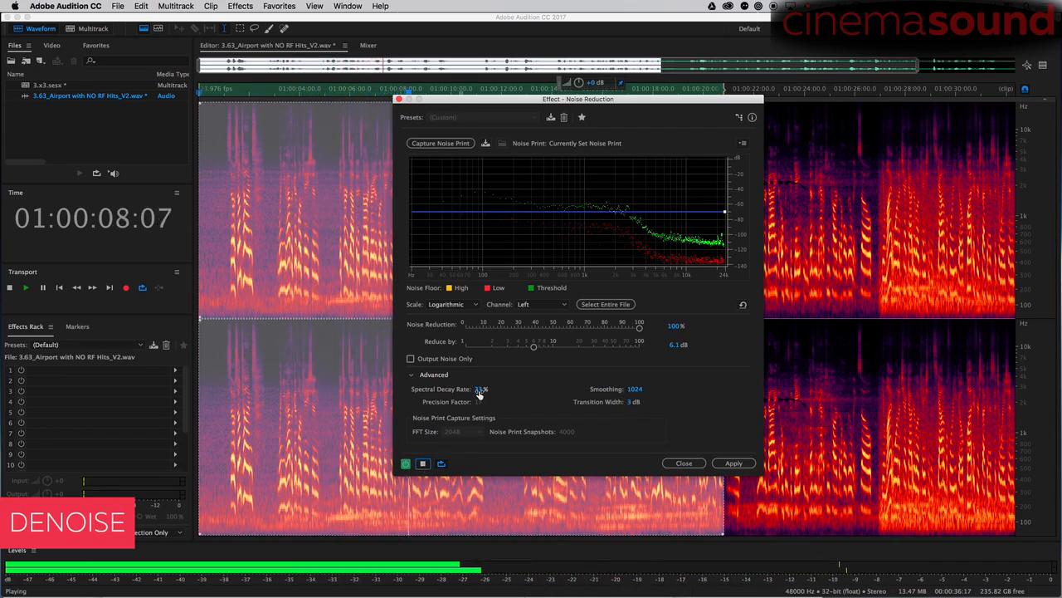
{"action": "left_click_drag", "start_coordinate": [479, 389], "coordinate": [477, 401]}
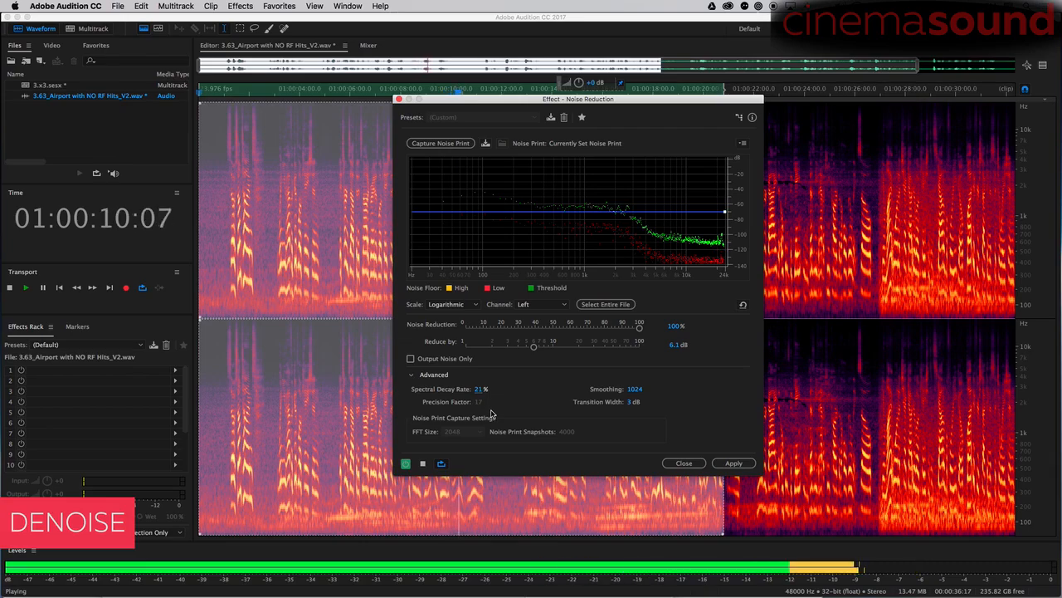
Apply the second noise reduction pass and play the cleaned dialogue from near the start of the file
{"action": "left_click", "coordinate": [729, 463]}
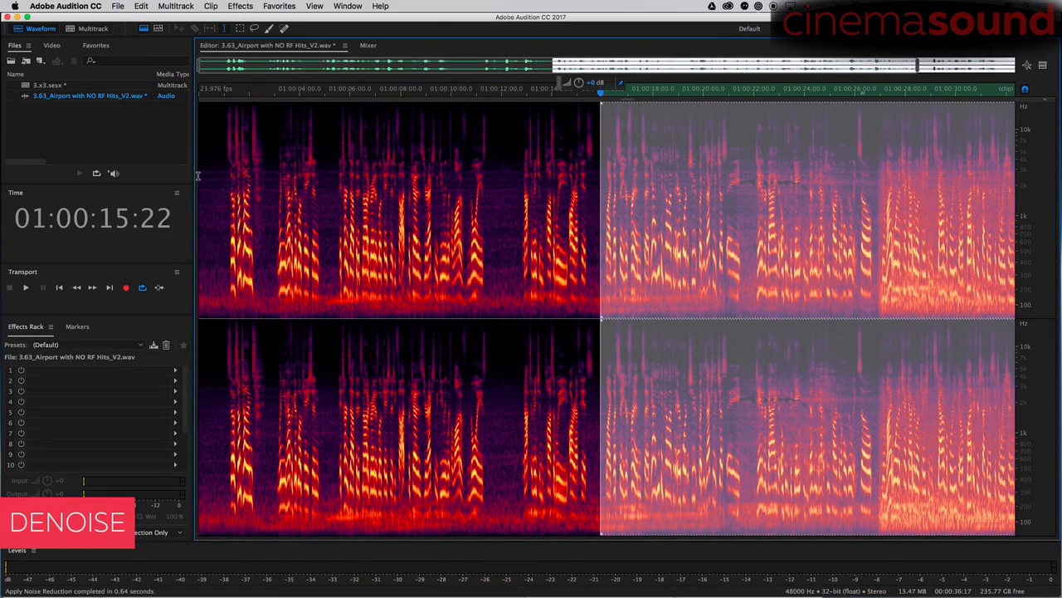
{"action": "left_click", "coordinate": [206, 170]}
{"action": "left_click", "coordinate": [204, 220]}
{"action": "key", "text": "space"}
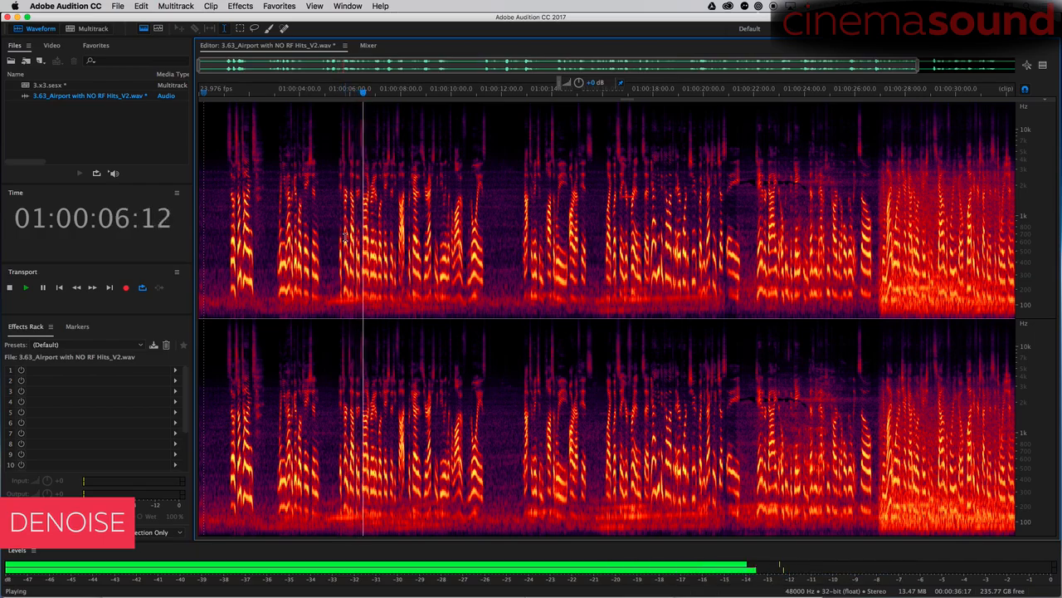
Marquee-select the low rumble below about 100 Hz from the file start to about 01:00:27:00 and reduce its gain
{"action": "key", "text": "="}
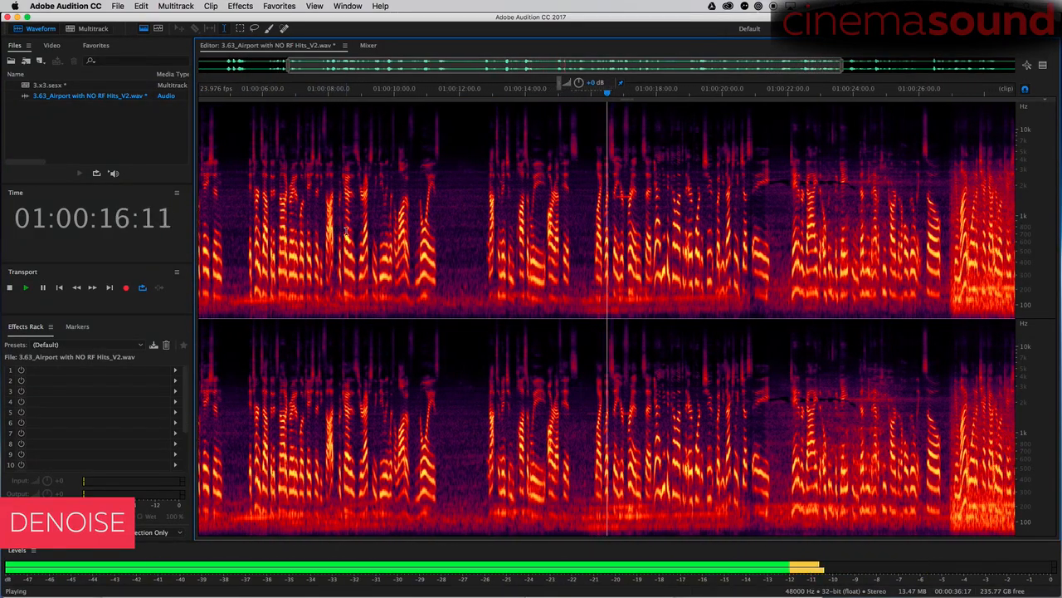
{"action": "scroll", "coordinate": [352, 228], "scroll_direction": "down", "scroll_amount": 2}
{"action": "key", "text": "space"}
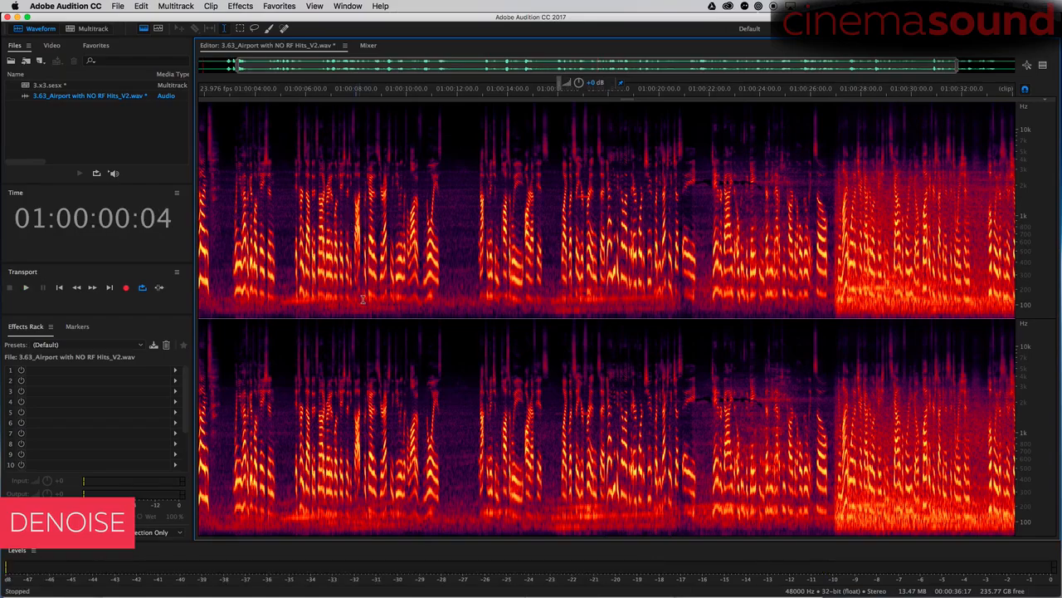
{"action": "scroll", "coordinate": [366, 289], "scroll_direction": "down", "scroll_amount": 1}
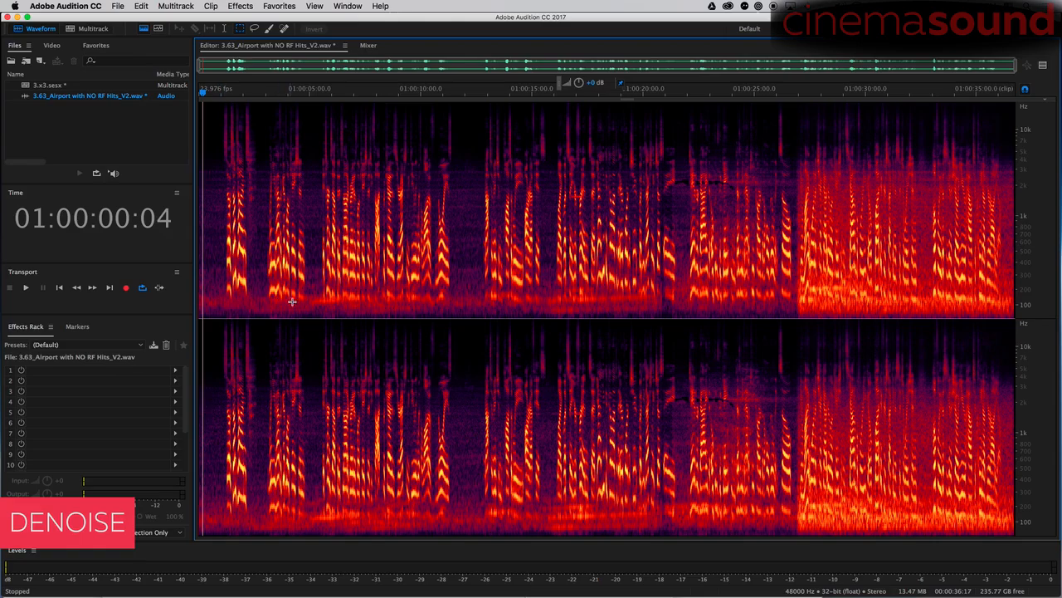
{"action": "left_click_drag", "start_coordinate": [303, 301], "coordinate": [213, 337]}
{"action": "left_click", "coordinate": [443, 309]}
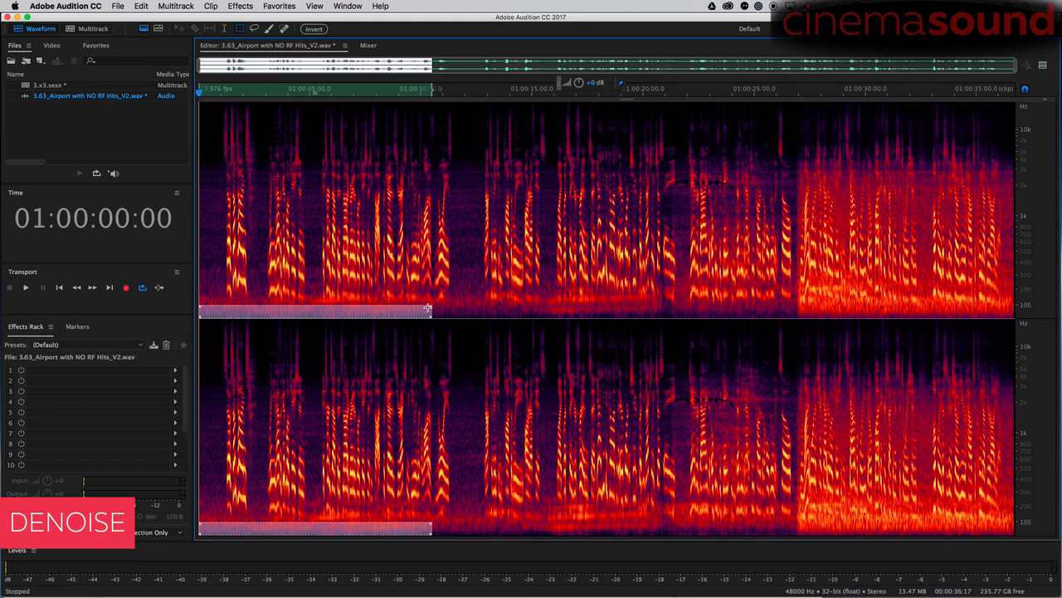
{"action": "left_click_drag", "start_coordinate": [429, 308], "coordinate": [793, 307]}
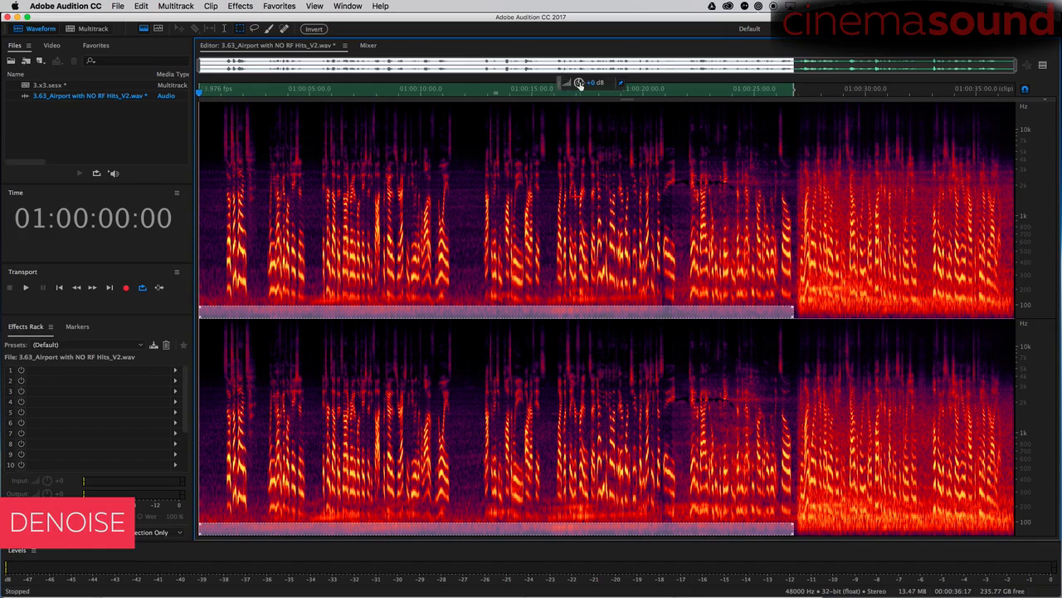
{"action": "left_click_drag", "start_coordinate": [579, 83], "coordinate": [561, 116]}
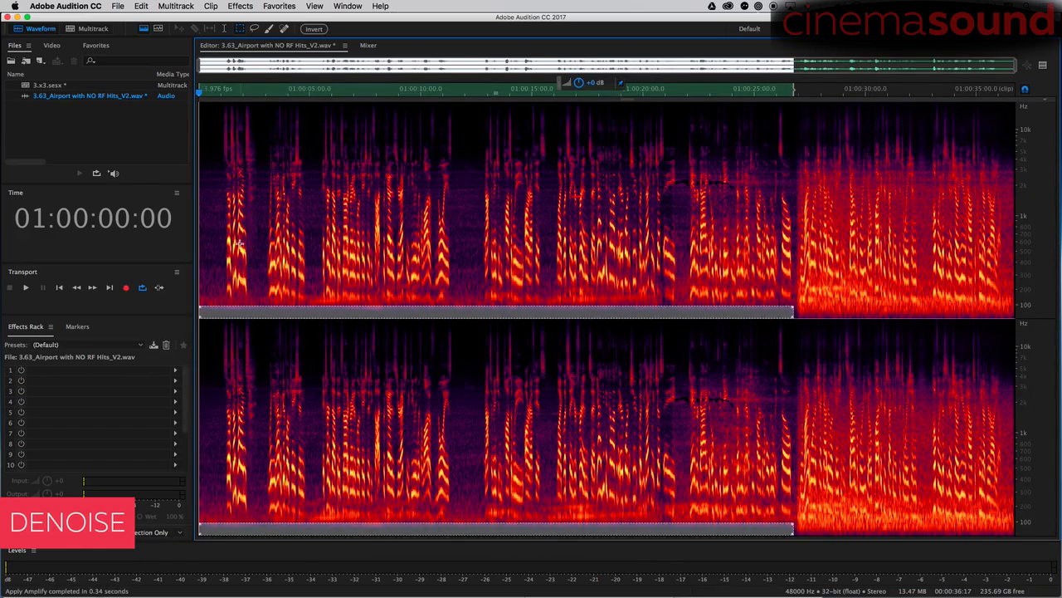
Play the cleaned dialogue from near the start, the untreated section after 01:00:27:00, and the cleaned section from about 01:00:20:00
{"action": "left_click", "coordinate": [218, 227]}
{"action": "key", "text": "space"}
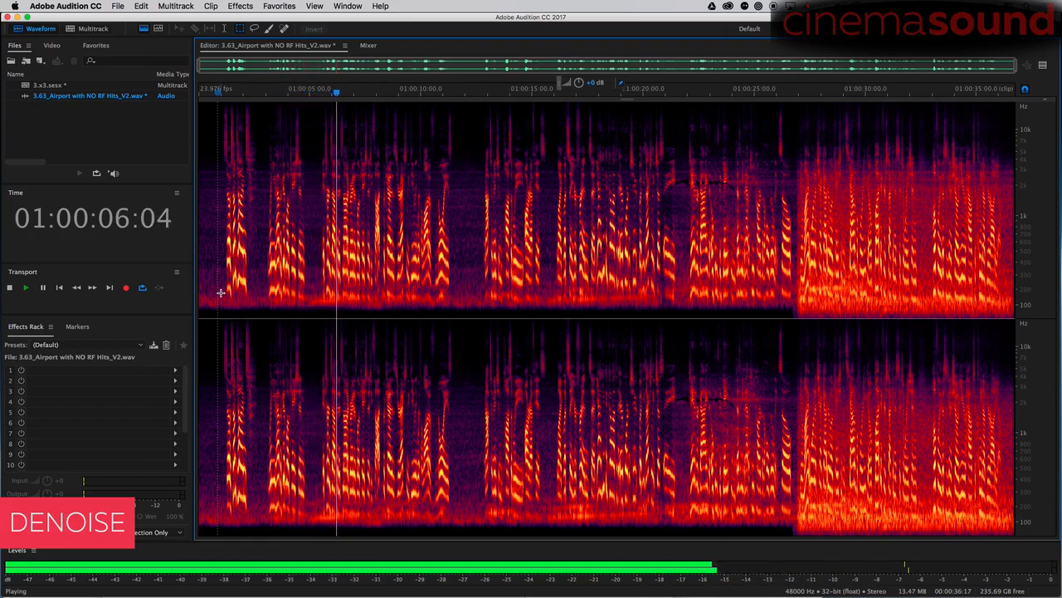
{"action": "key", "text": "space"}
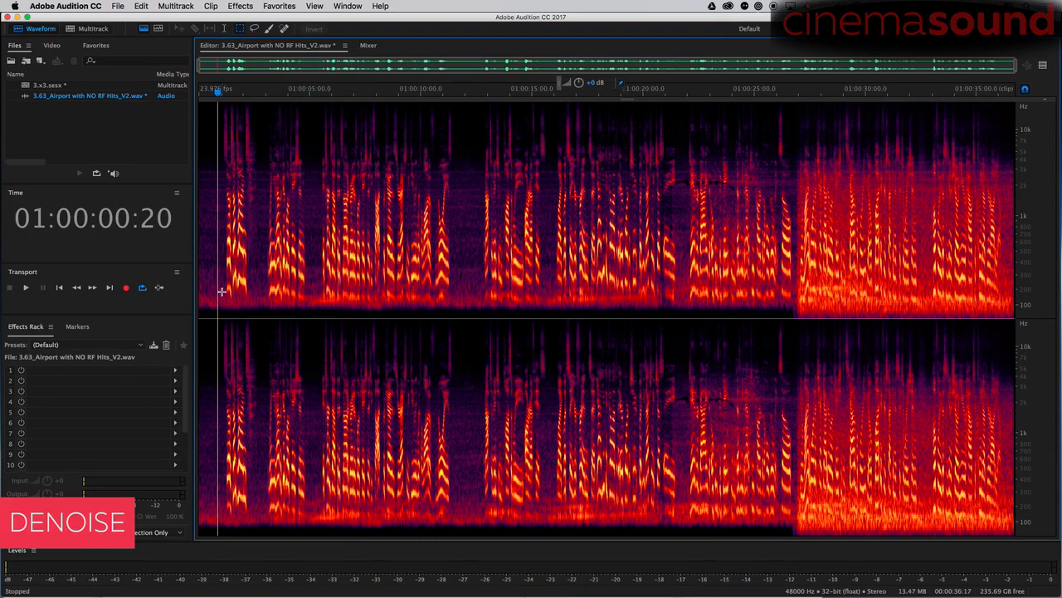
{"action": "left_click", "coordinate": [826, 172]}
{"action": "key", "text": "space"}
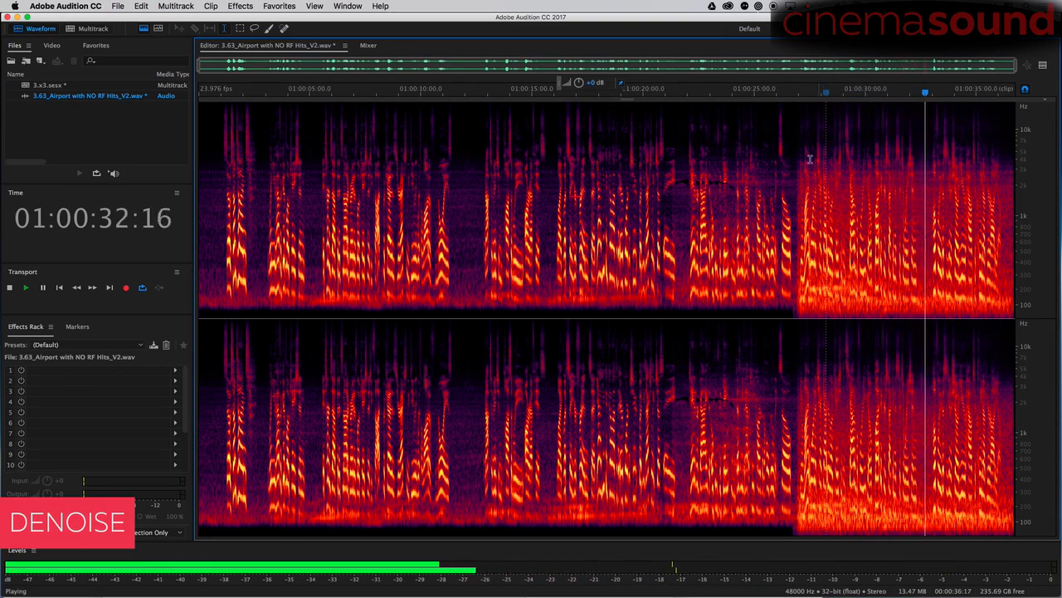
{"action": "key", "text": "space"}
{"action": "left_click", "coordinate": [647, 188]}
{"action": "key", "text": "space"}
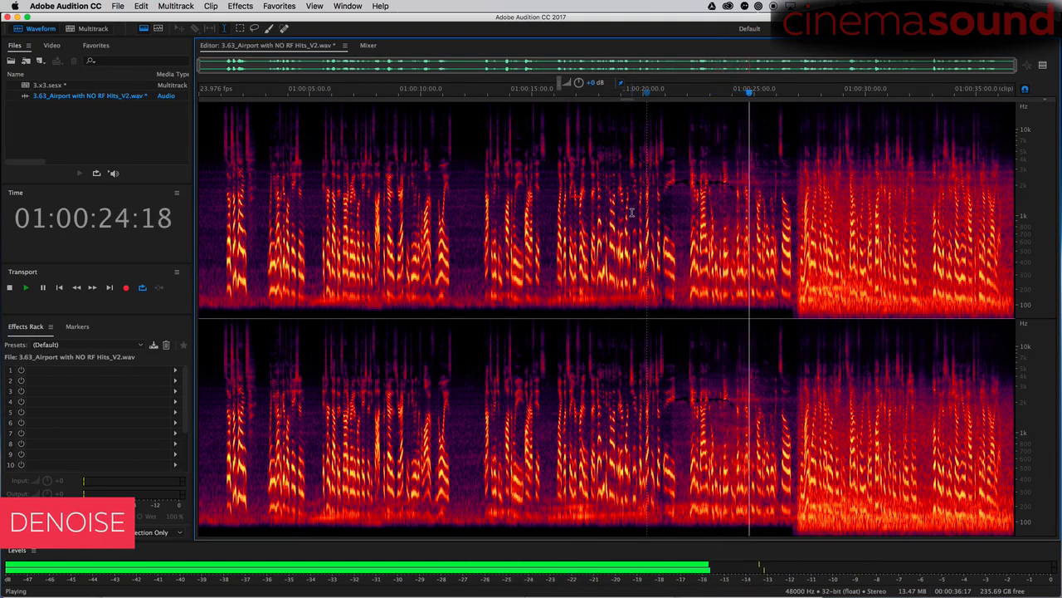
{"action": "key", "text": "space"}
Compare the original and cleaned dialogue from near the start by undoing the edits, listening, and redoing them
{"action": "key", "text": "shift+Home"}
{"action": "key", "text": "super+z"}
{"action": "key", "text": "super+z"}
{"action": "key", "text": "super+z"}
{"action": "key", "text": "super+z"}
{"action": "key", "text": "super+z"}
{"action": "key", "text": "super+z"}
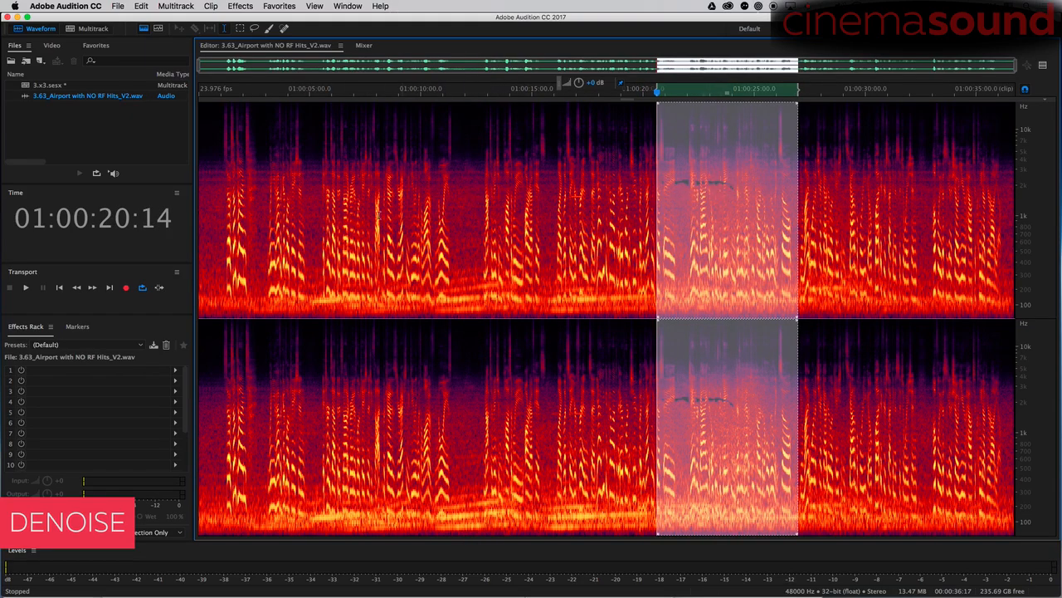
{"action": "left_click", "coordinate": [218, 181]}
{"action": "key", "text": "space"}
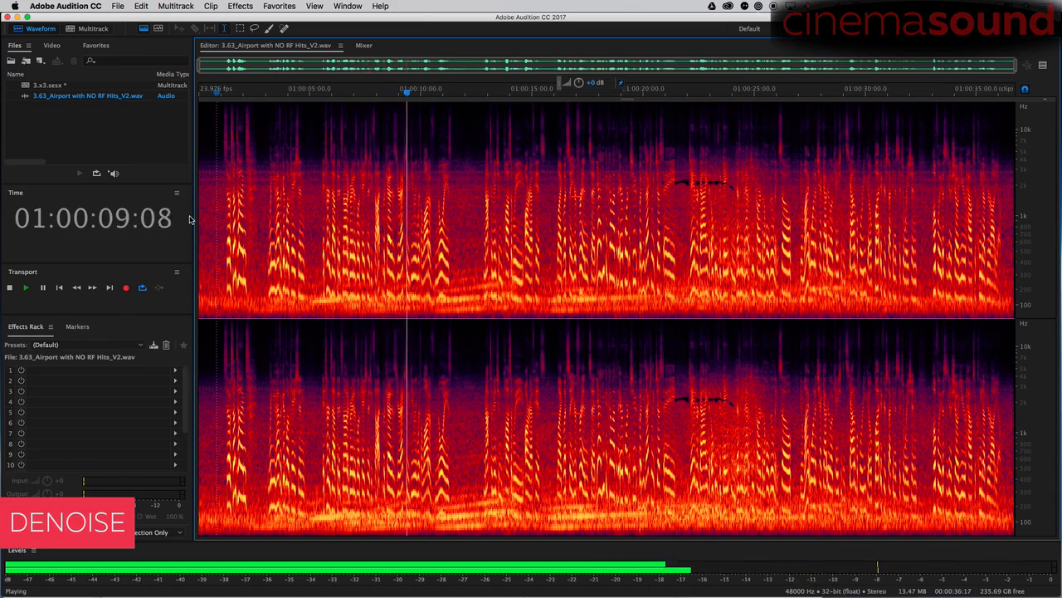
{"action": "key", "text": "space"}
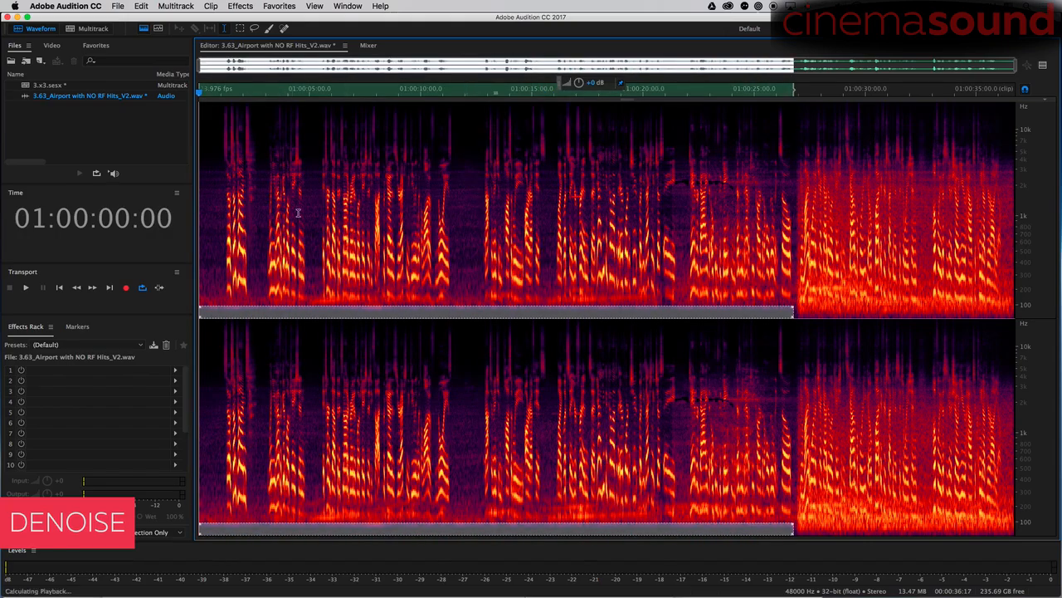
{"action": "left_click", "coordinate": [206, 222]}
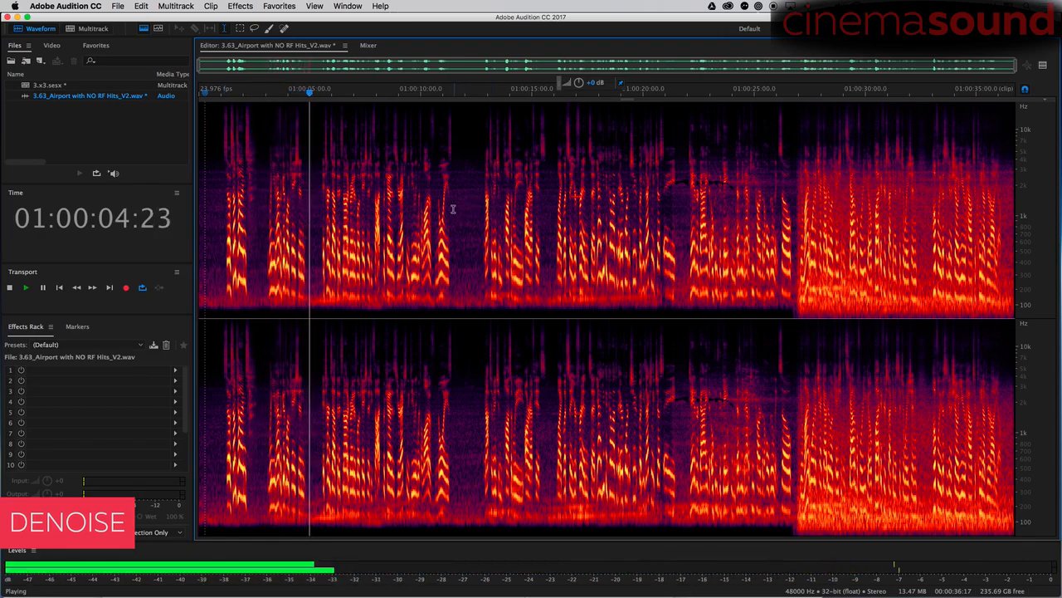
{"action": "key", "text": "space"}
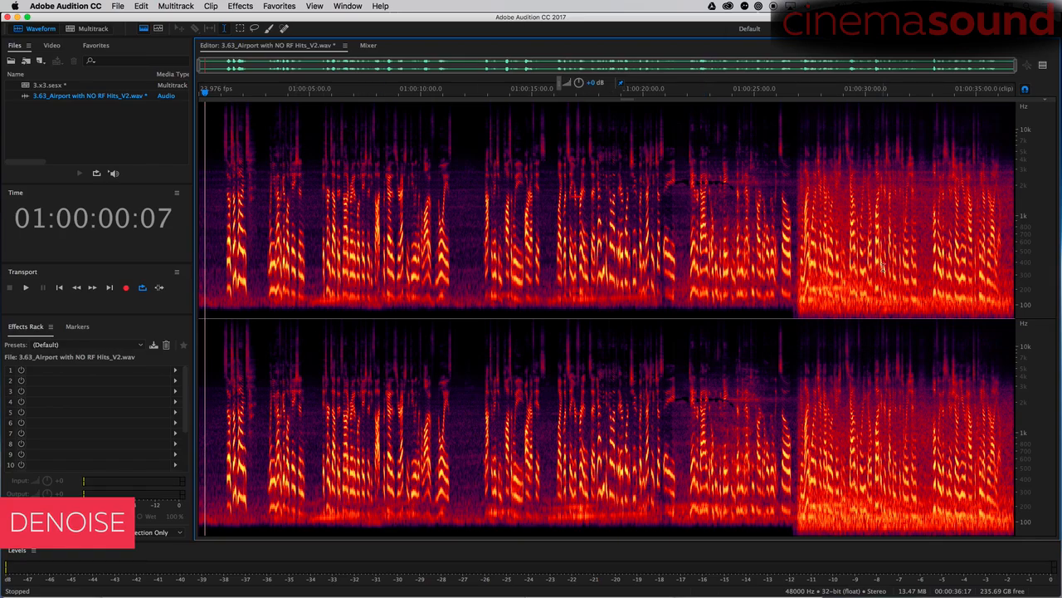
{"action": "left_click", "coordinate": [240, 6]}
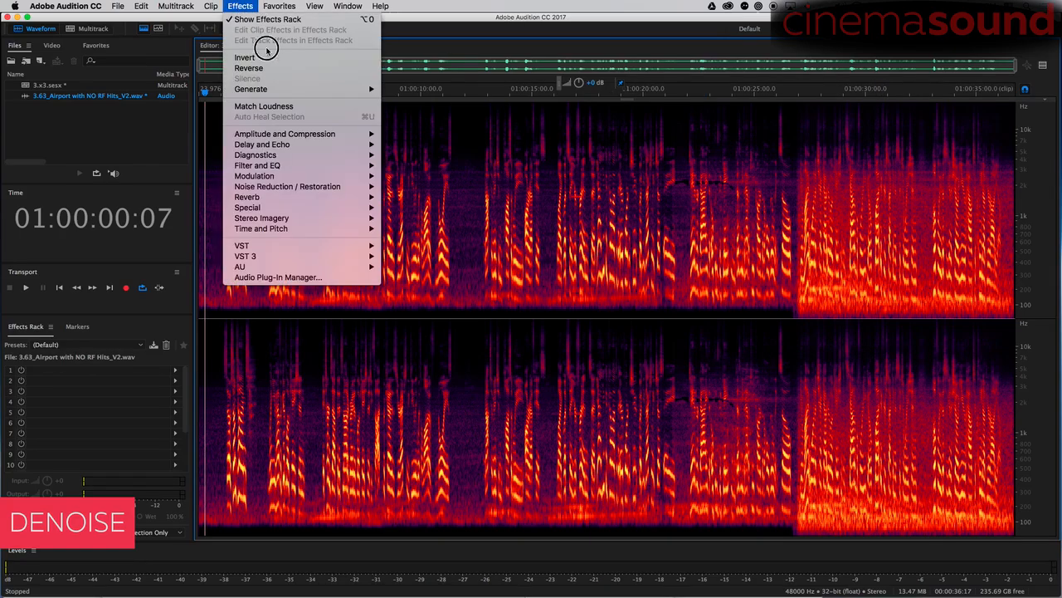
{"action": "mouse_move", "coordinate": [359, 186]}
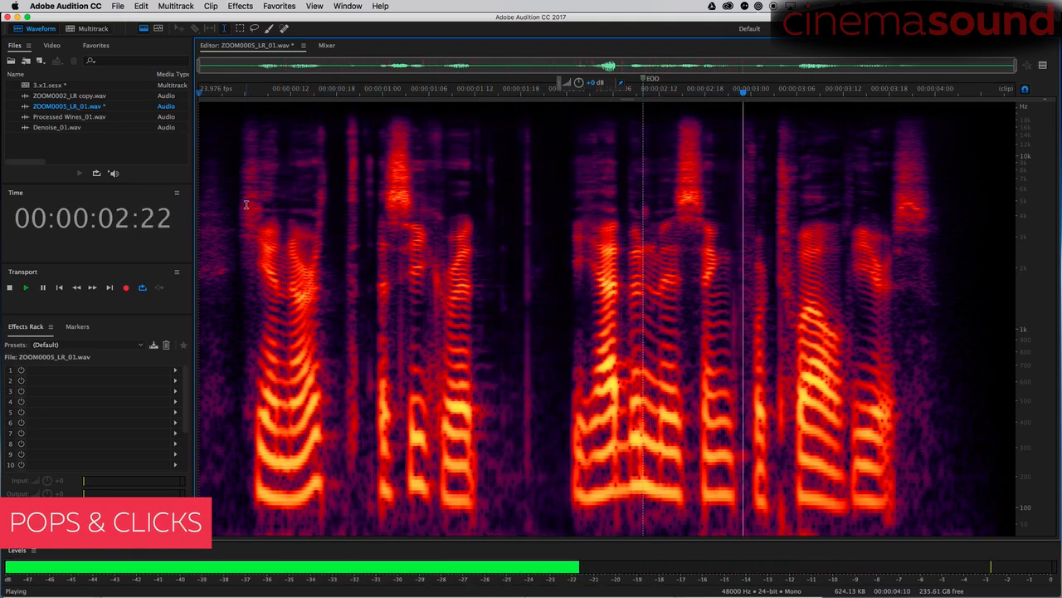
Select about 00:00:01:05 to 00:00:02:07 in ZOOM0005_LR_01.wav and play it to hear the mouth clicks
{"action": "key", "text": "space"}
{"action": "left_click_drag", "start_coordinate": [426, 182], "coordinate": [620, 282]}
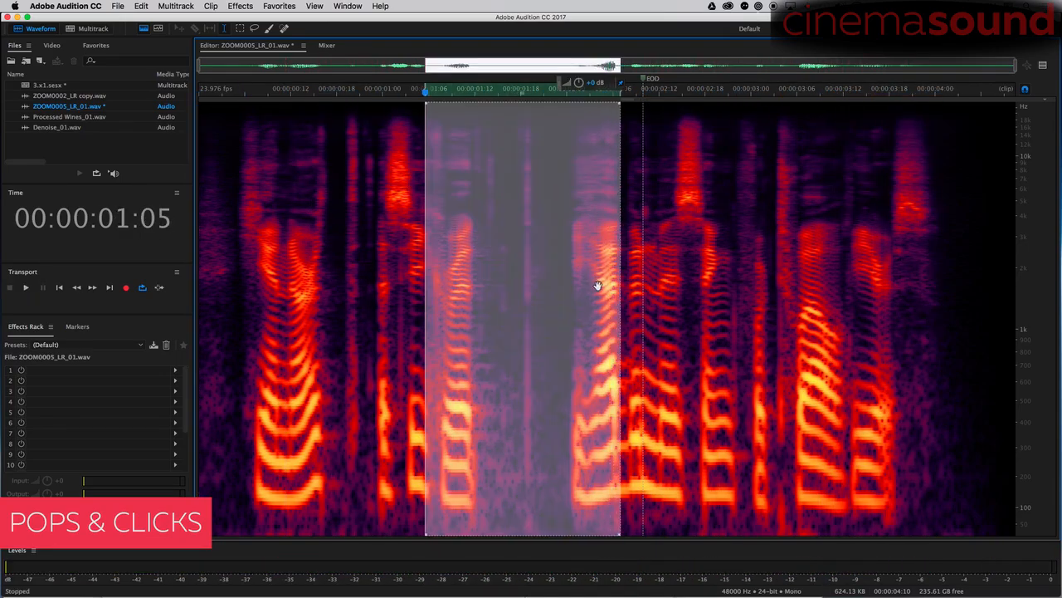
{"action": "key", "text": "space"}
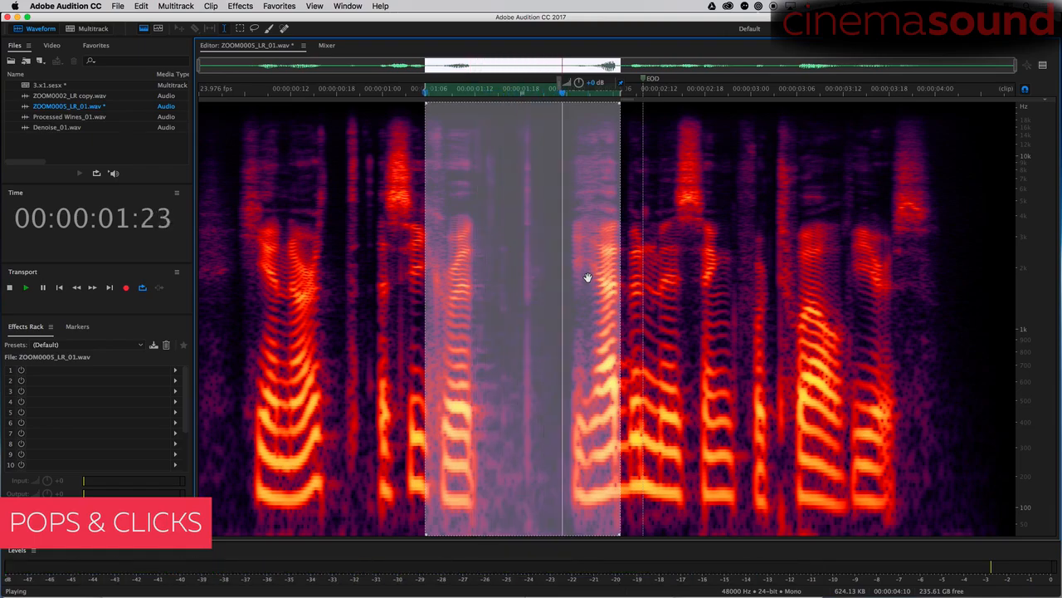
{"action": "key", "text": "space"}
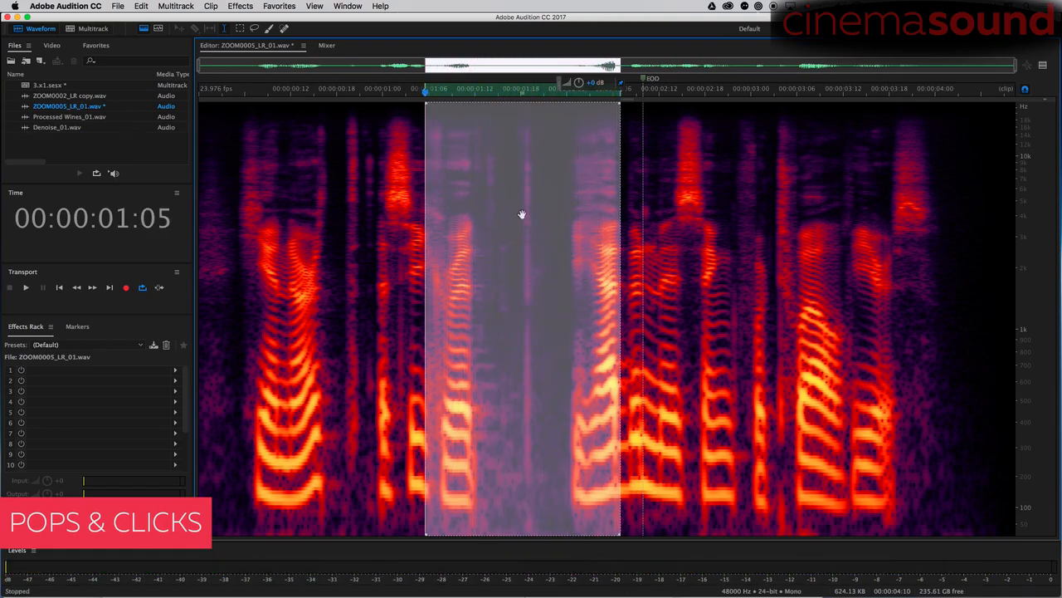
Place the playhead near the start of the recording and open the Automatic Click Remover effect, moving its dialog clear of the spectrogram
{"action": "left_click", "coordinate": [223, 171]}
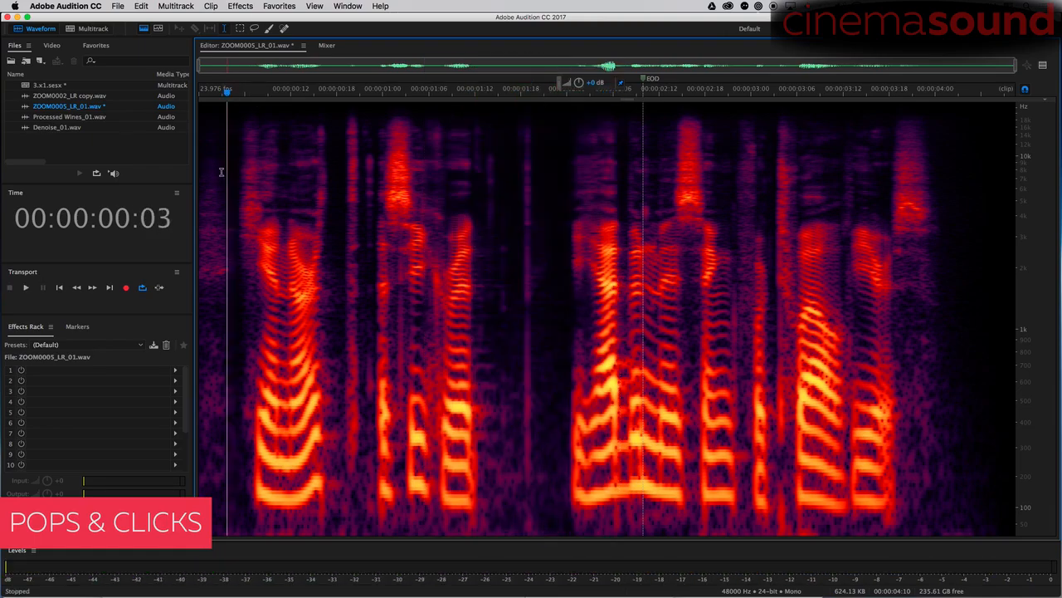
{"action": "left_click", "coordinate": [240, 5]}
{"action": "mouse_move", "coordinate": [334, 186]}
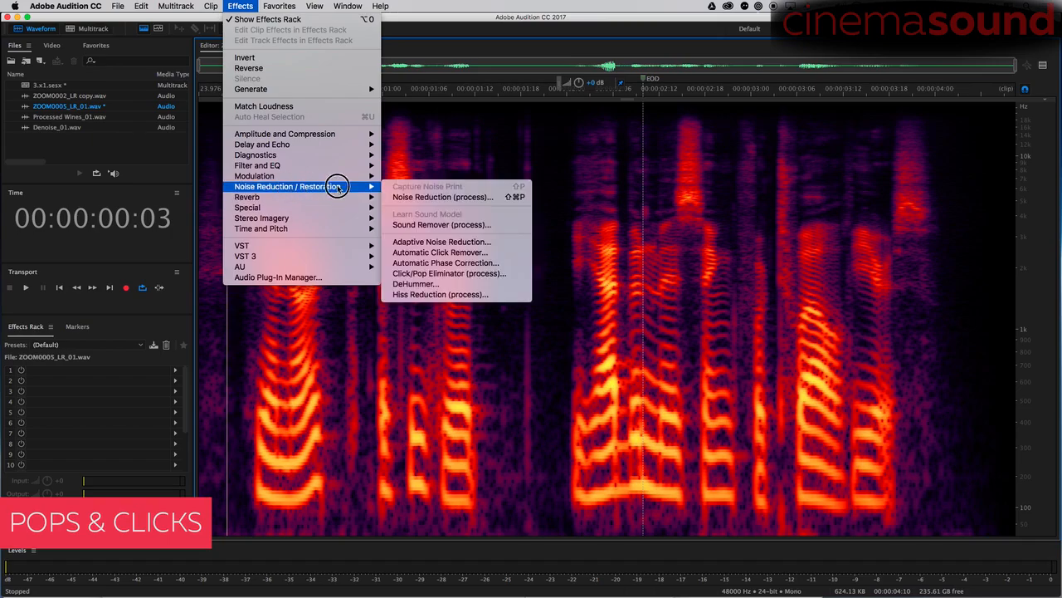
{"action": "left_click", "coordinate": [490, 253]}
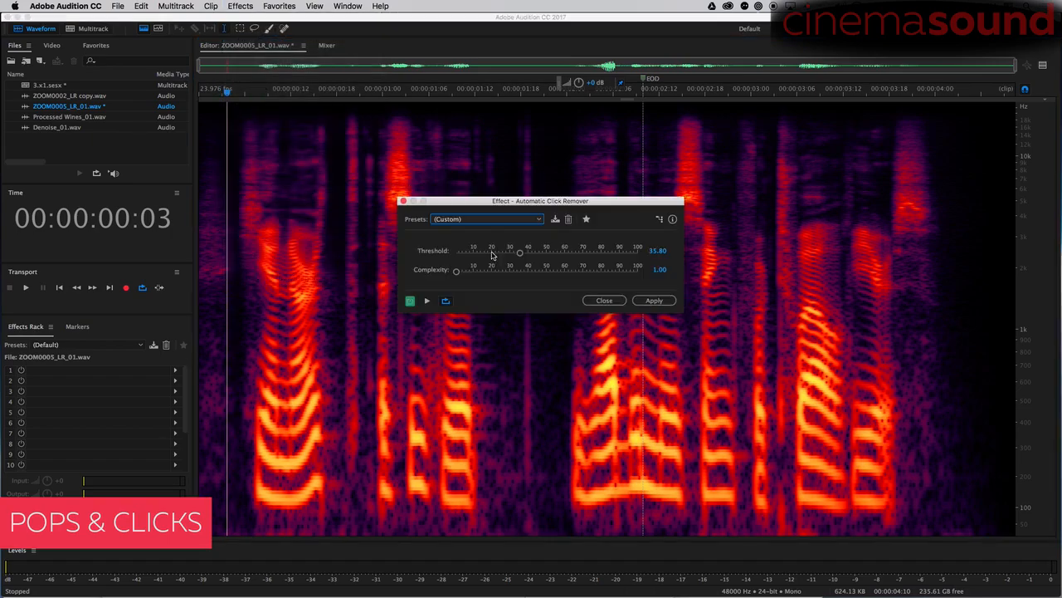
{"action": "left_click_drag", "start_coordinate": [512, 206], "coordinate": [438, 123]}
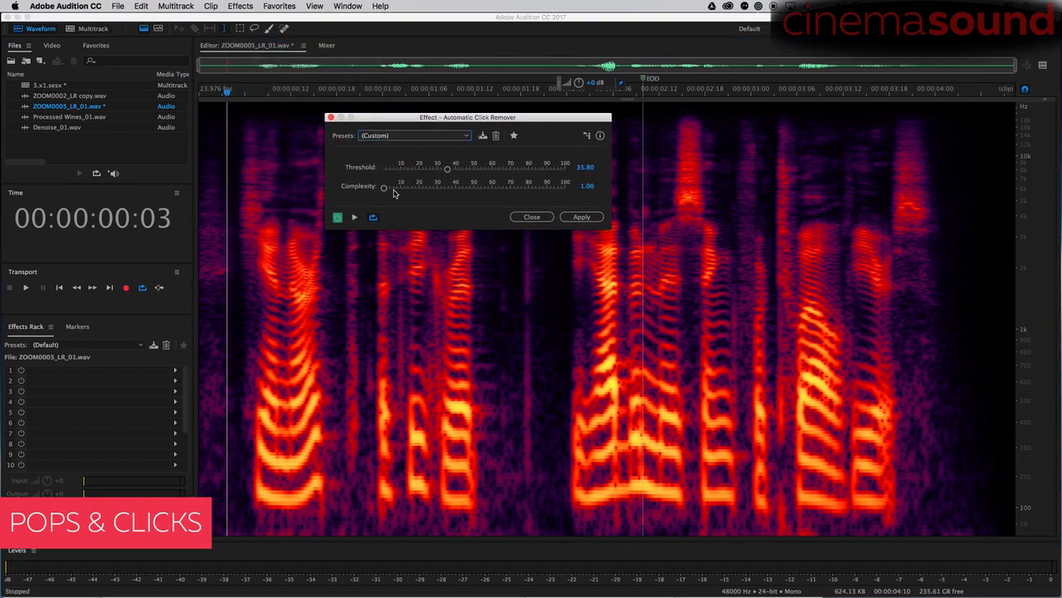
Try high and low click-removal settings, ending with Threshold at 1.00 and Complexity at 49.47
{"action": "left_click_drag", "start_coordinate": [447, 167], "coordinate": [561, 174]}
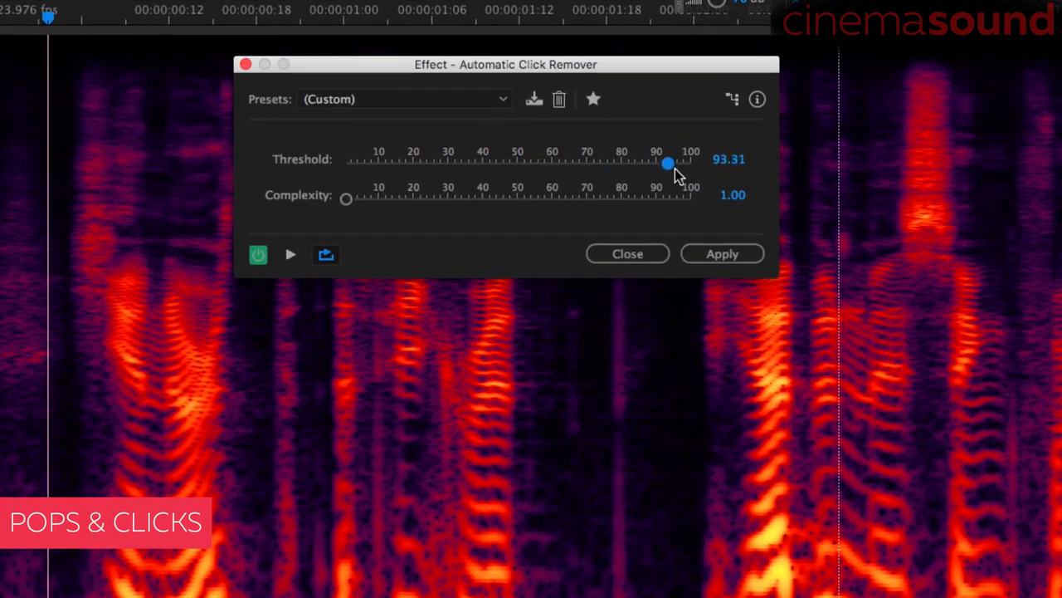
{"action": "left_click_drag", "start_coordinate": [694, 168], "coordinate": [427, 173]}
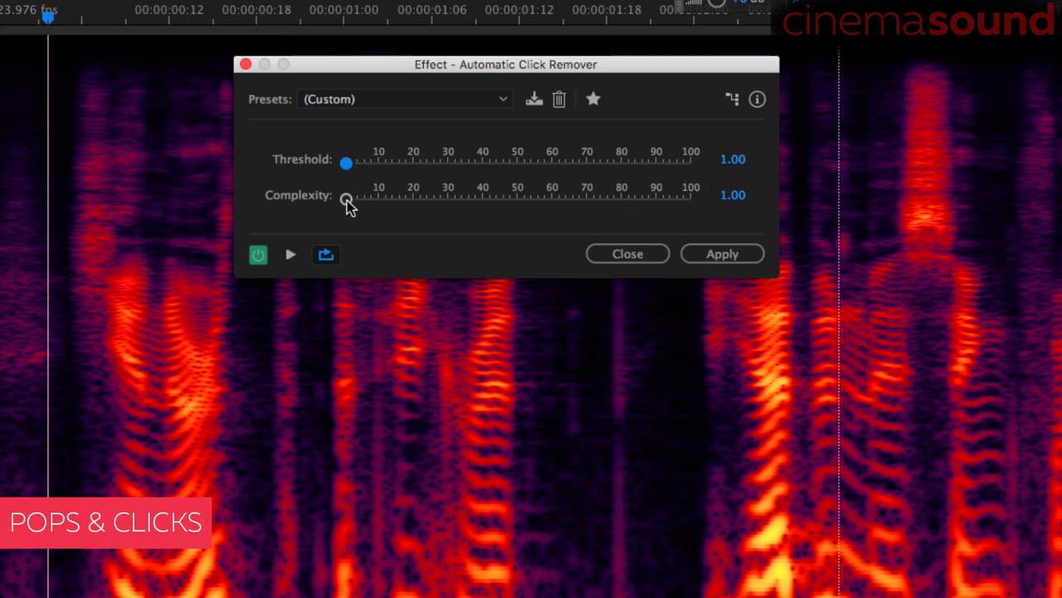
{"action": "left_click_drag", "start_coordinate": [347, 199], "coordinate": [375, 209]}
{"action": "left_click_drag", "start_coordinate": [688, 209], "coordinate": [575, 203]}
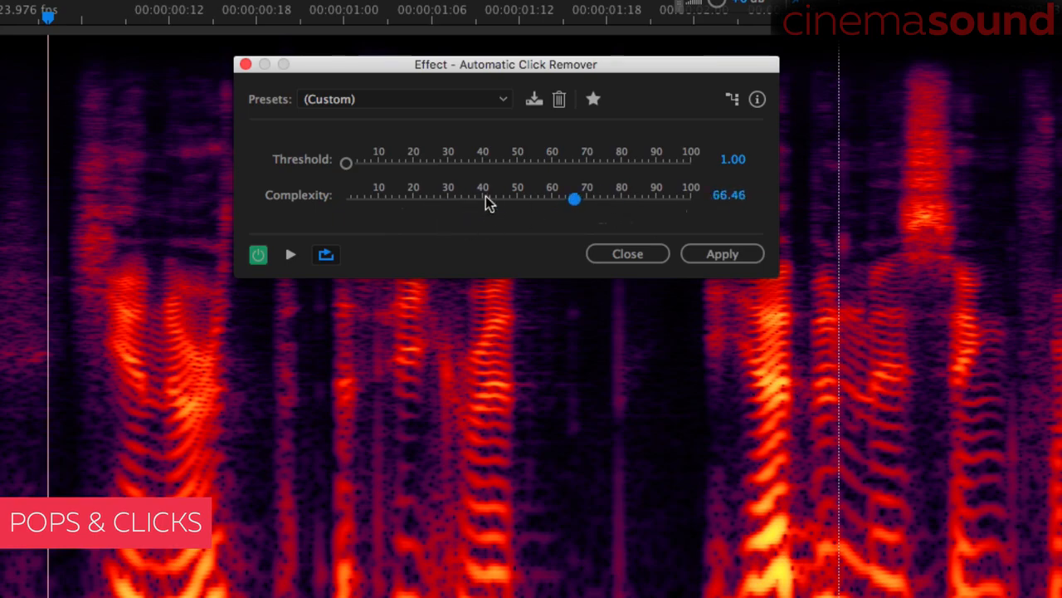
{"action": "left_click_drag", "start_coordinate": [470, 218], "coordinate": [513, 217]}
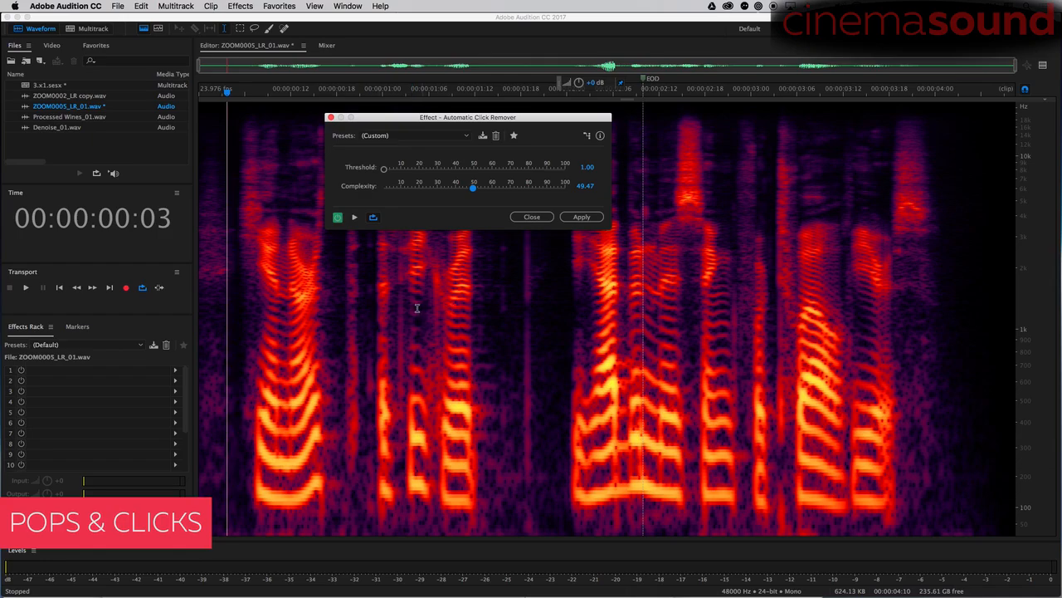
Preview the click removal on about 00:00:01:05 to 00:00:02:08, and on the entire recording with Threshold at 1.00
{"action": "left_click_drag", "start_coordinate": [419, 308], "coordinate": [619, 321]}
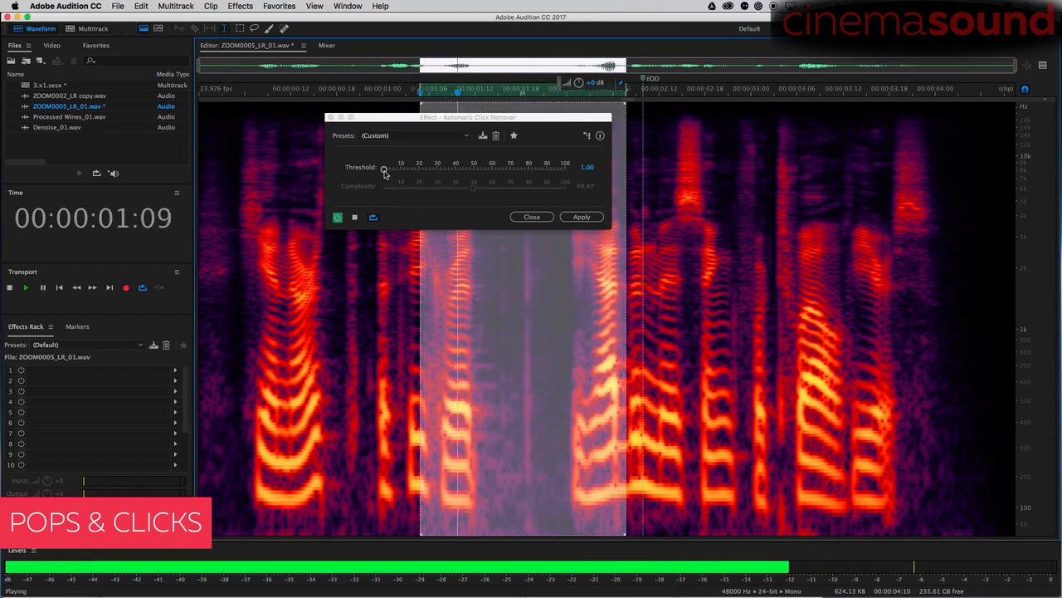
{"action": "key", "text": "space"}
{"action": "key", "text": "super+a"}
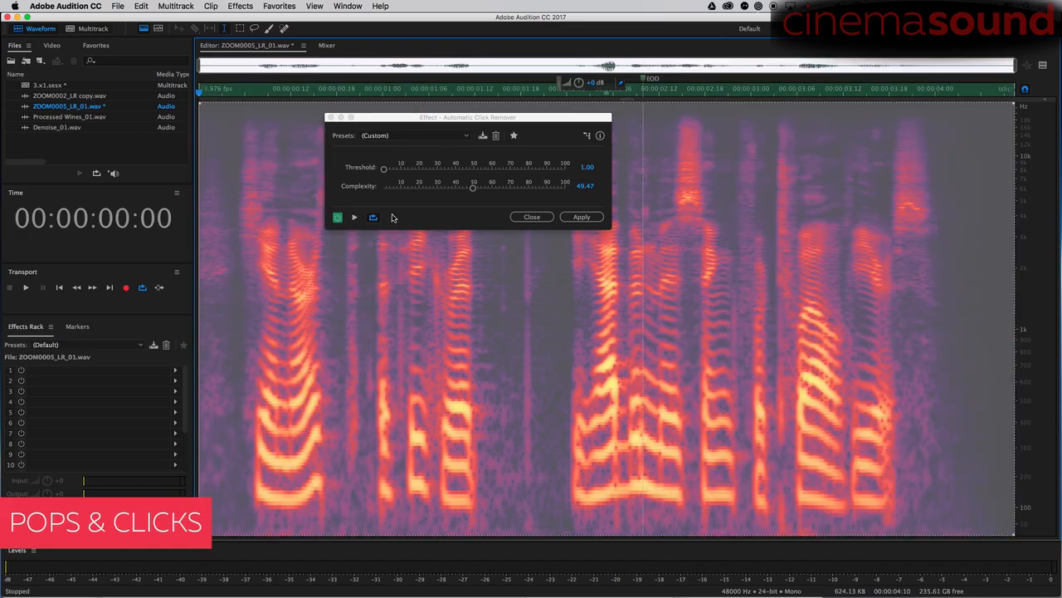
{"action": "left_click", "coordinate": [384, 167]}
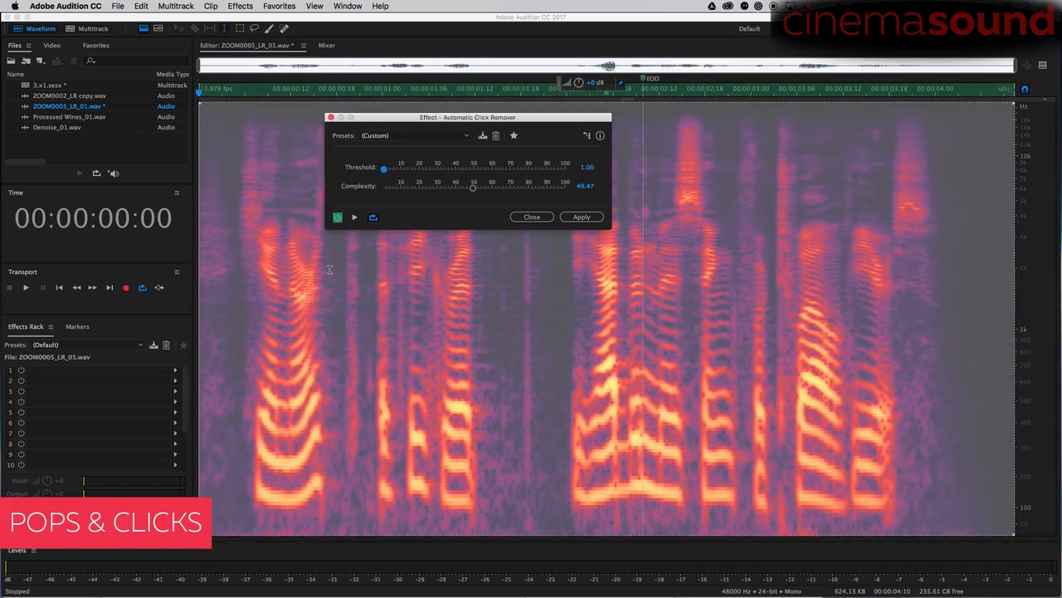
{"action": "key", "text": "space"}
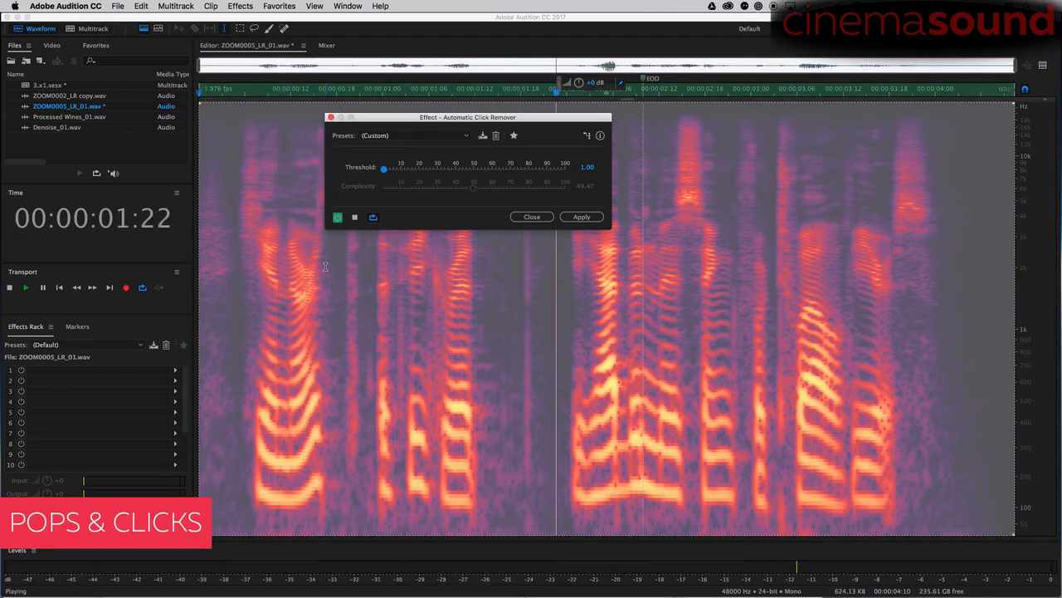
{"action": "key", "text": "space"}
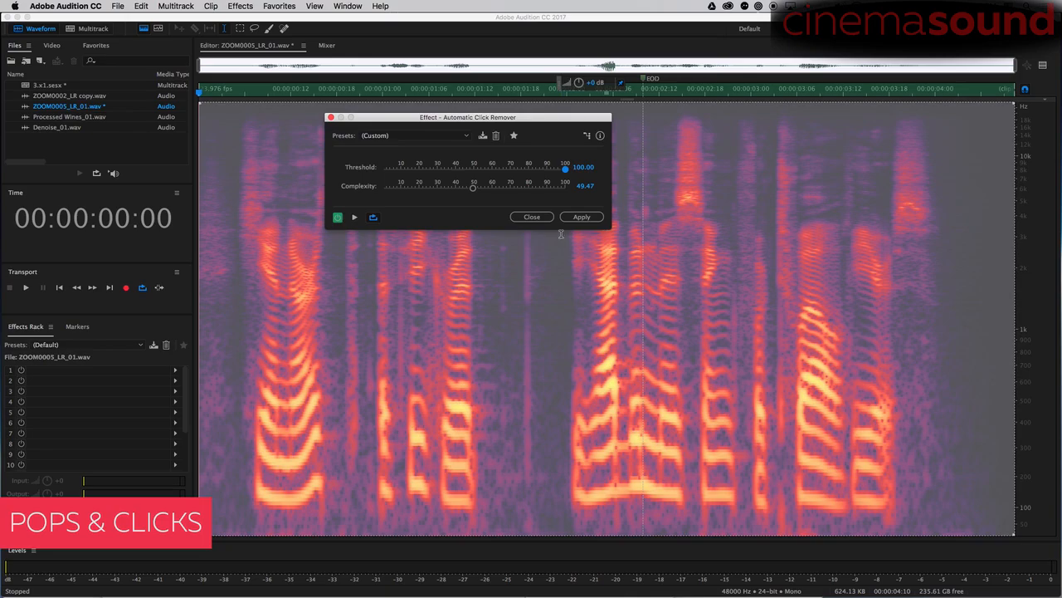
Preview the click removal at Threshold 100.00 on the entire recording and on about 00:00:01:06 to 00:00:02:04
{"action": "key", "text": "space"}
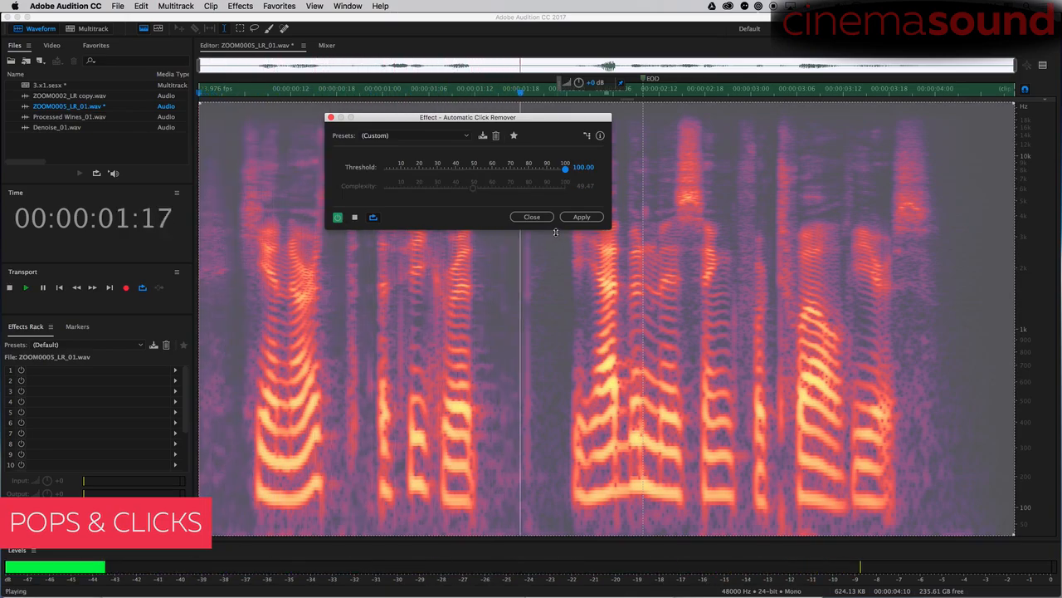
{"action": "left_click", "coordinate": [471, 289]}
{"action": "left_click_drag", "start_coordinate": [435, 290], "coordinate": [603, 286]}
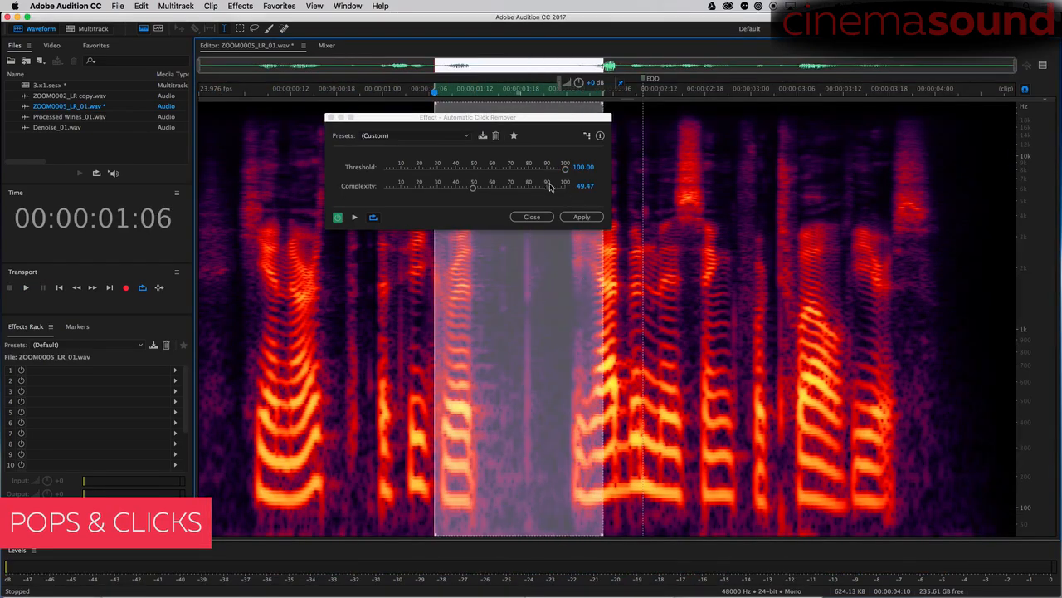
{"action": "key", "text": "space"}
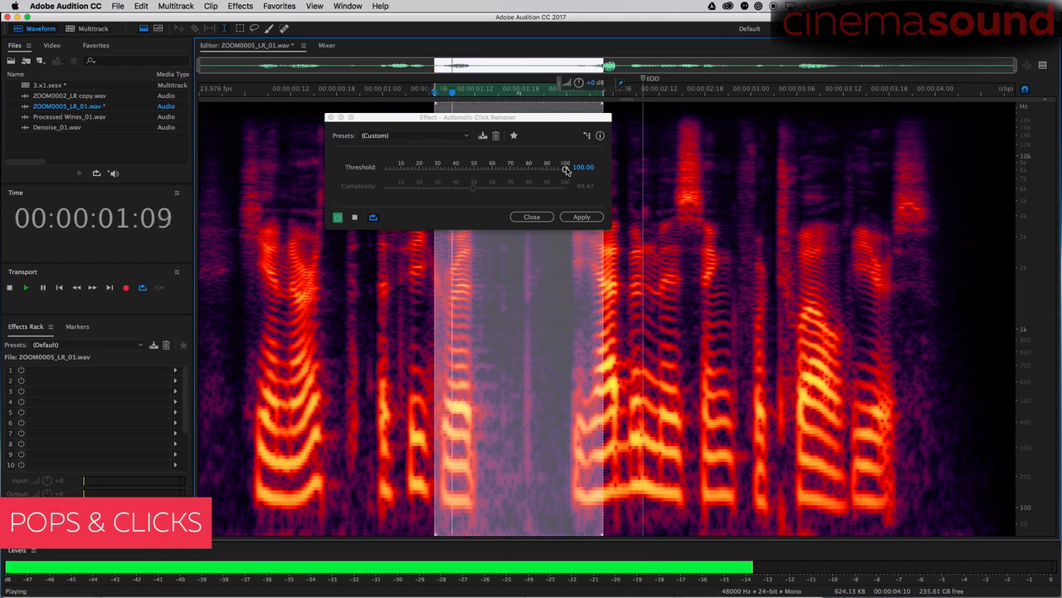
Set Threshold to 18.07 and try Complexity at 10.33 and 100.00 while previewing the selected passage
{"action": "left_click_drag", "start_coordinate": [566, 171], "coordinate": [415, 172]}
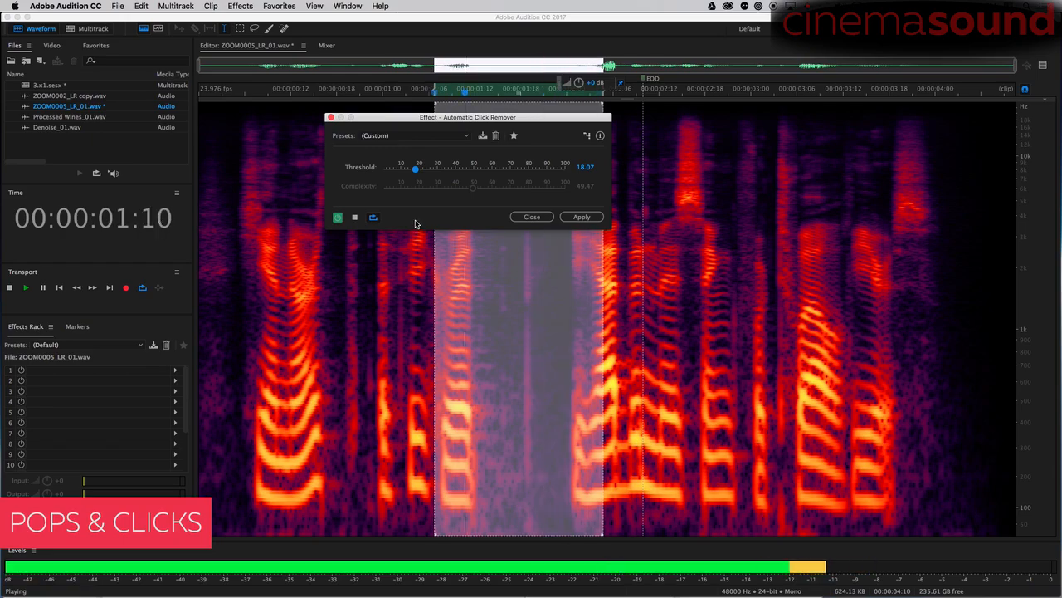
{"action": "key", "text": "space"}
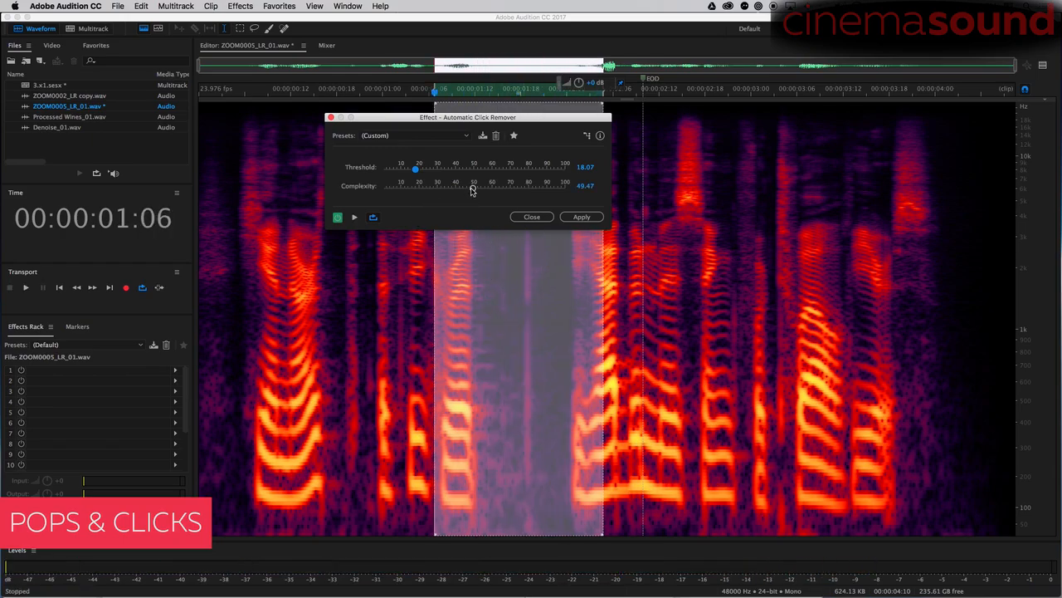
{"action": "left_click_drag", "start_coordinate": [470, 188], "coordinate": [402, 187]}
{"action": "key", "text": "space"}
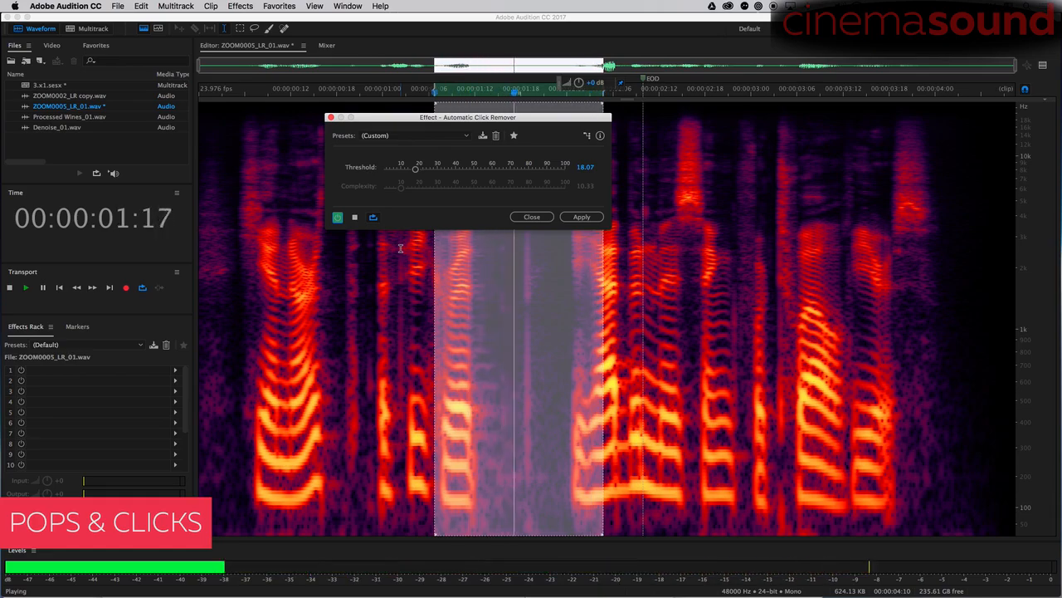
{"action": "left_click_drag", "start_coordinate": [402, 186], "coordinate": [568, 187]}
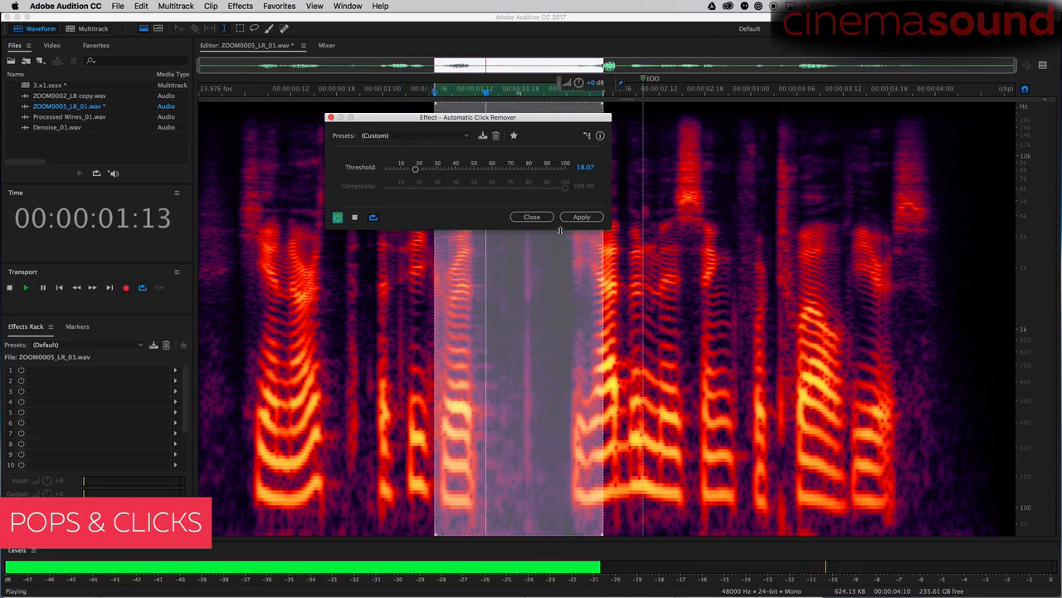
{"action": "key", "text": "space"}
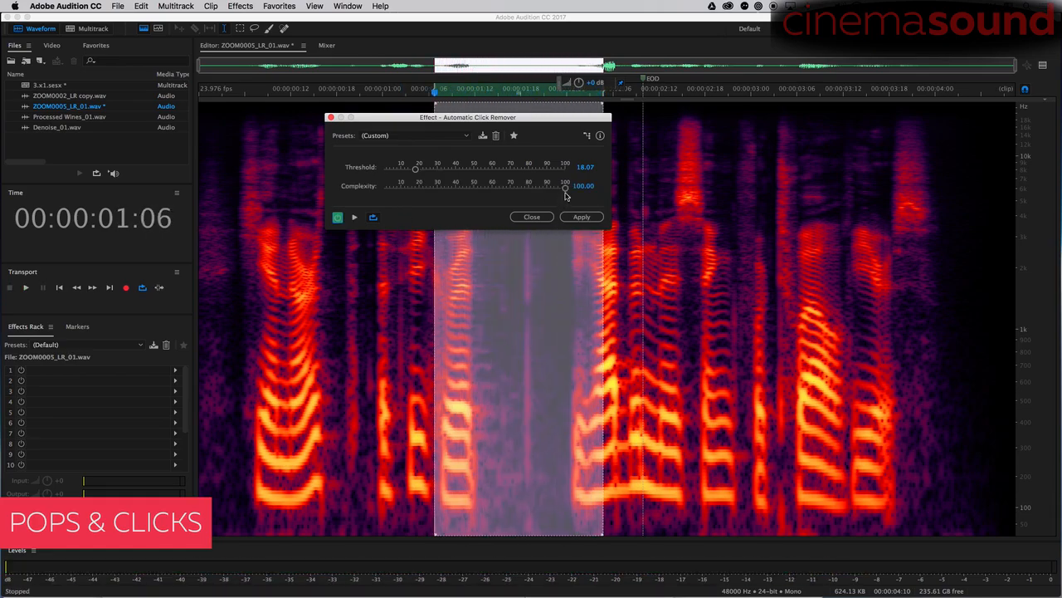
Set Complexity to 77.64 and preview the click removal on the selected passage and on the entire recording
{"action": "left_click_drag", "start_coordinate": [567, 187], "coordinate": [524, 189]}
{"action": "key", "text": "space"}
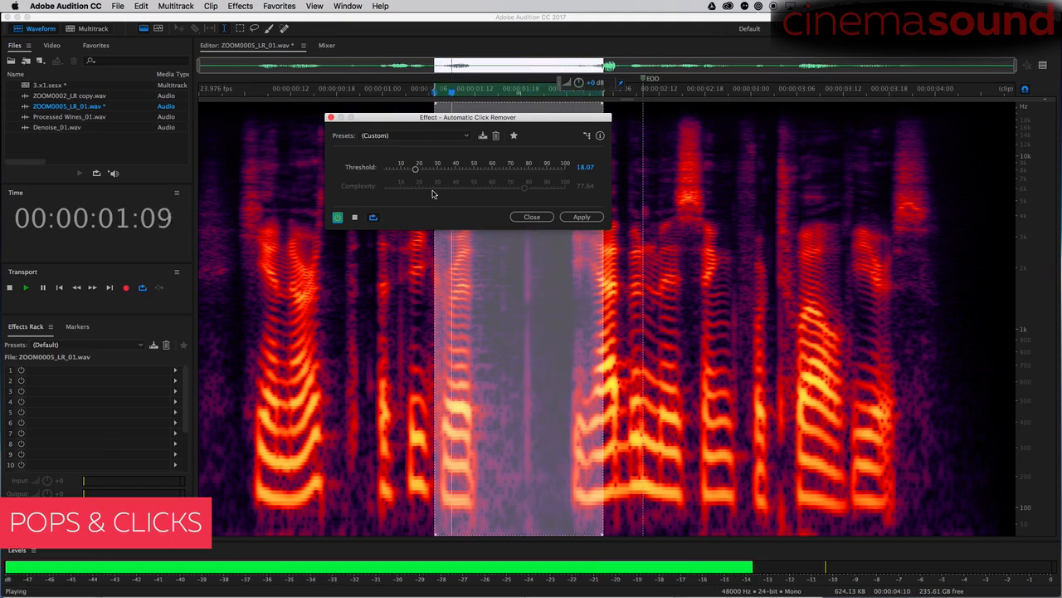
{"action": "key", "text": "space"}
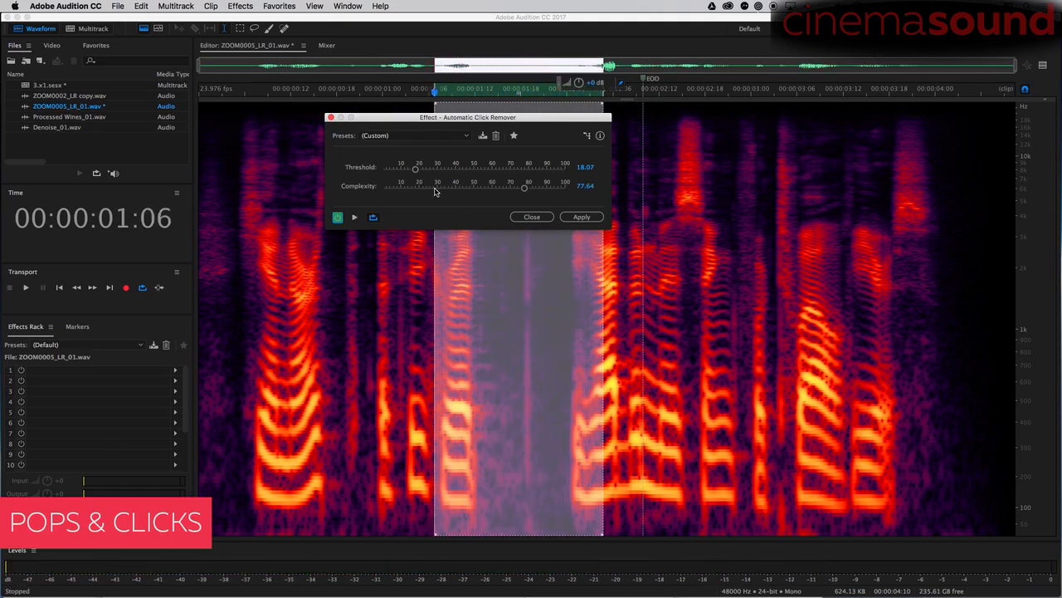
{"action": "key", "text": "super+a"}
{"action": "key", "text": "space"}
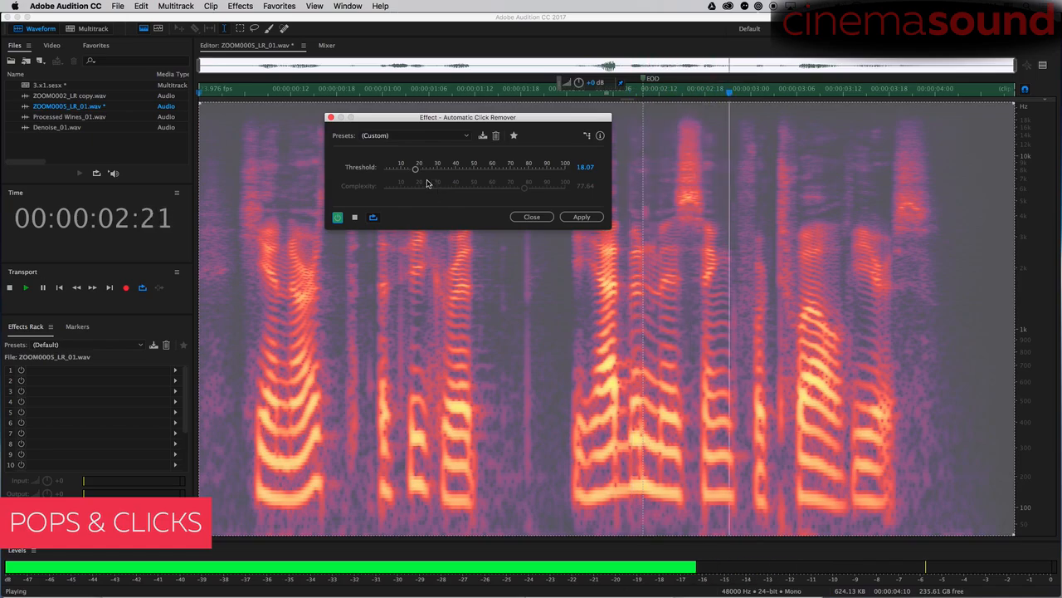
{"action": "key", "text": "space"}
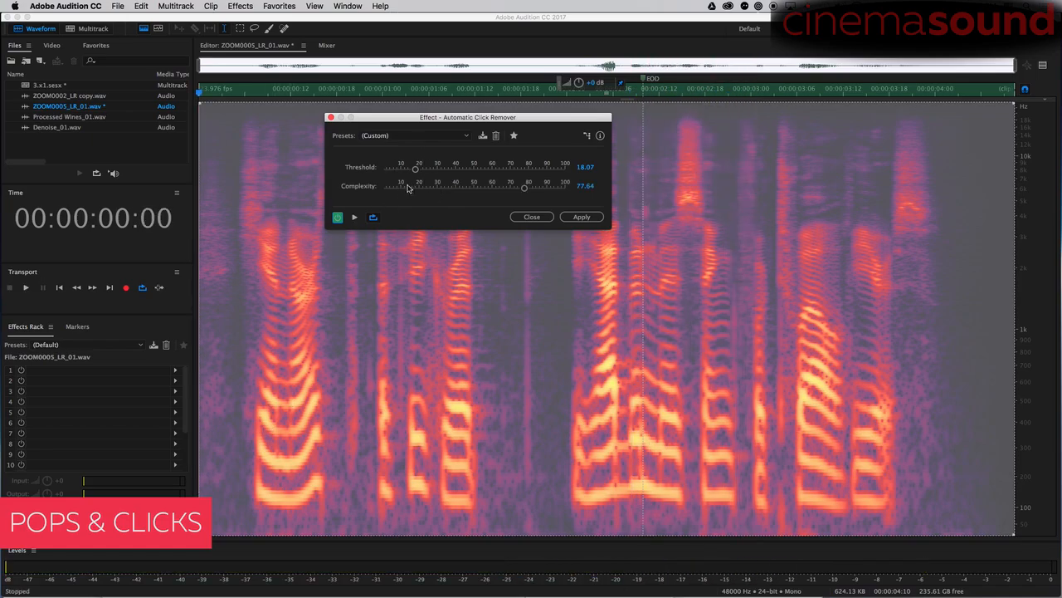
Set Threshold to 33.78 and Complexity to 21.34 while previewing the entire recording
{"action": "left_click", "coordinate": [443, 171]}
{"action": "key", "text": "space"}
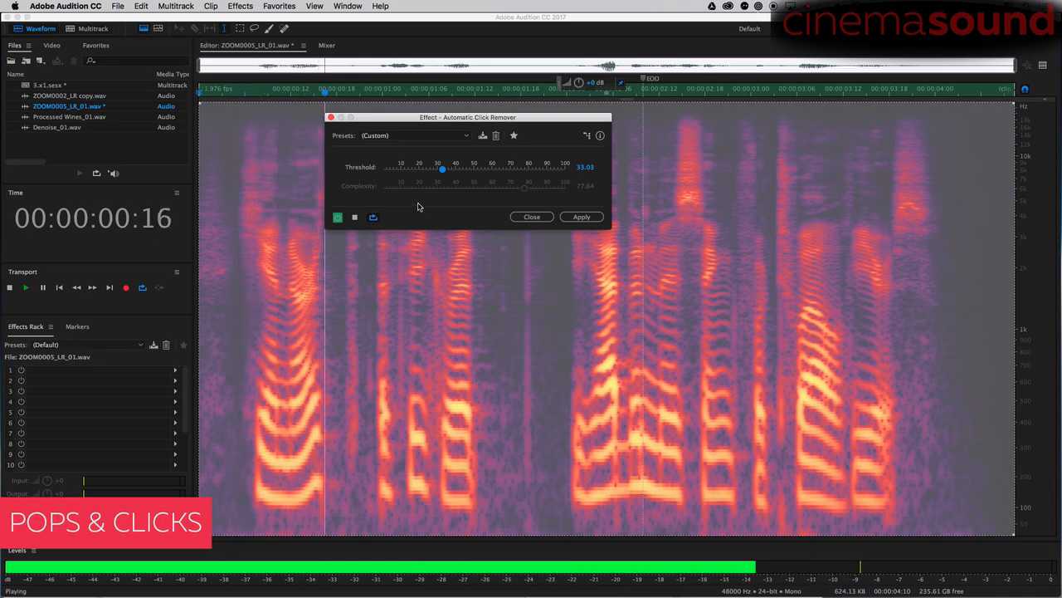
{"action": "left_click_drag", "start_coordinate": [443, 172], "coordinate": [444, 169]}
{"action": "left_click_drag", "start_coordinate": [524, 189], "coordinate": [421, 188]}
{"action": "key", "text": "space"}
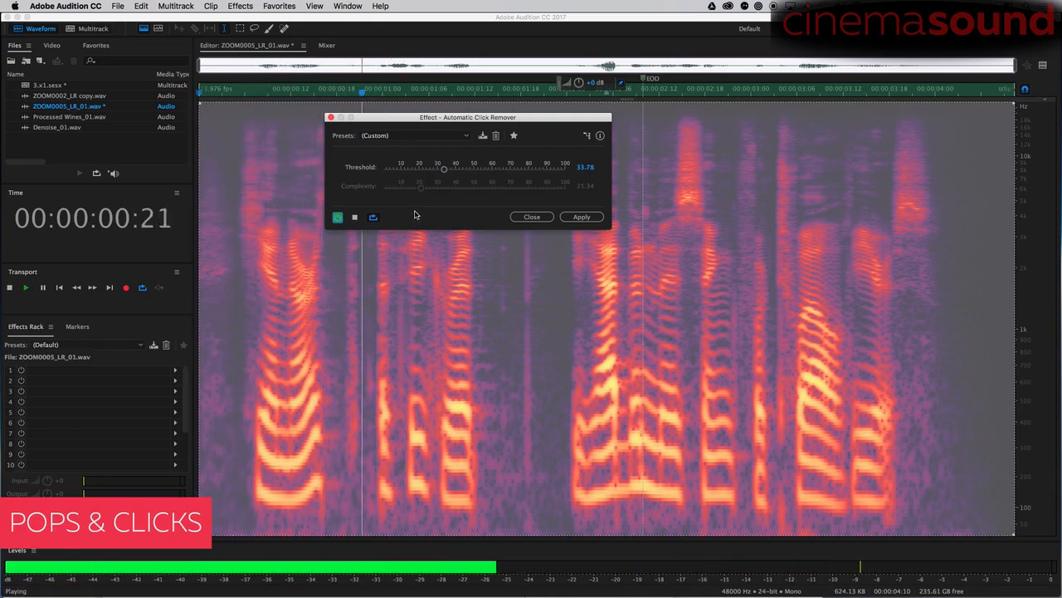
Try Threshold at 20.40 and at 30.47, previewing the entire recording with each value
{"action": "left_click", "coordinate": [445, 170]}
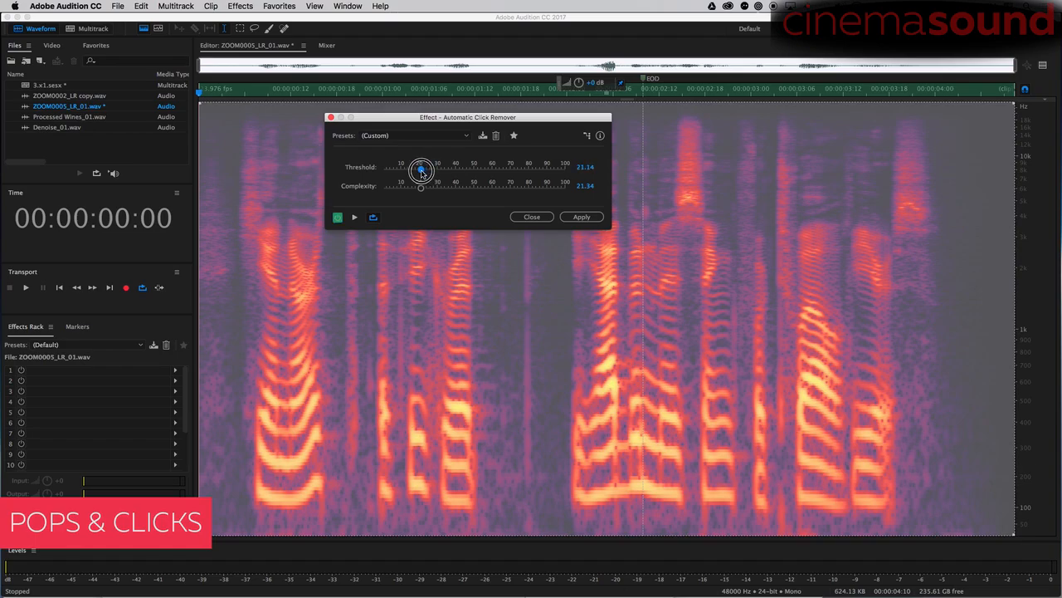
{"action": "key", "text": "space"}
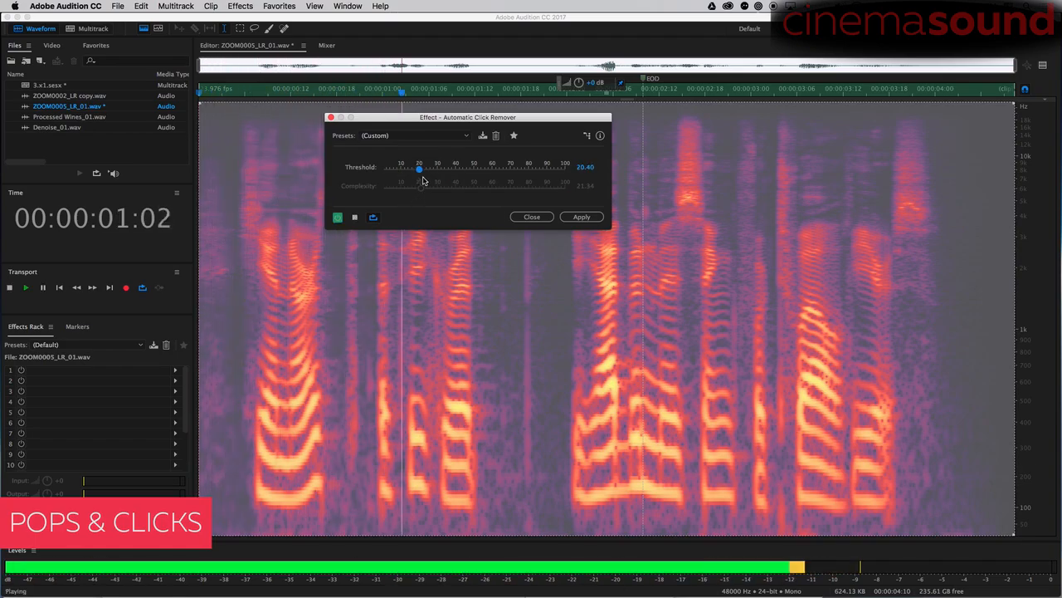
{"action": "left_click_drag", "start_coordinate": [420, 168], "coordinate": [440, 168]}
{"action": "key", "text": "space"}
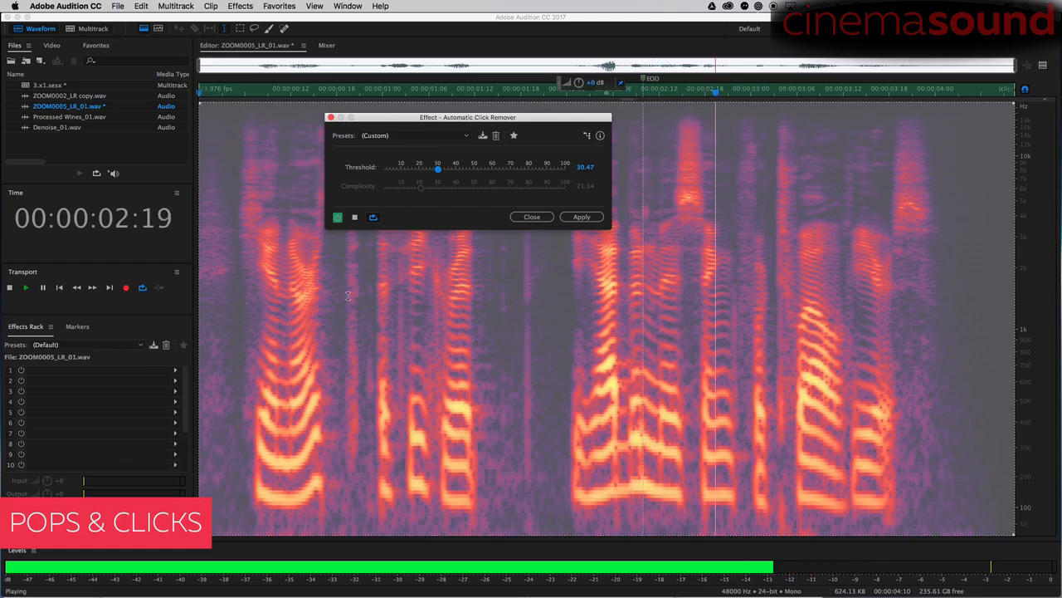
{"action": "key", "text": "space"}
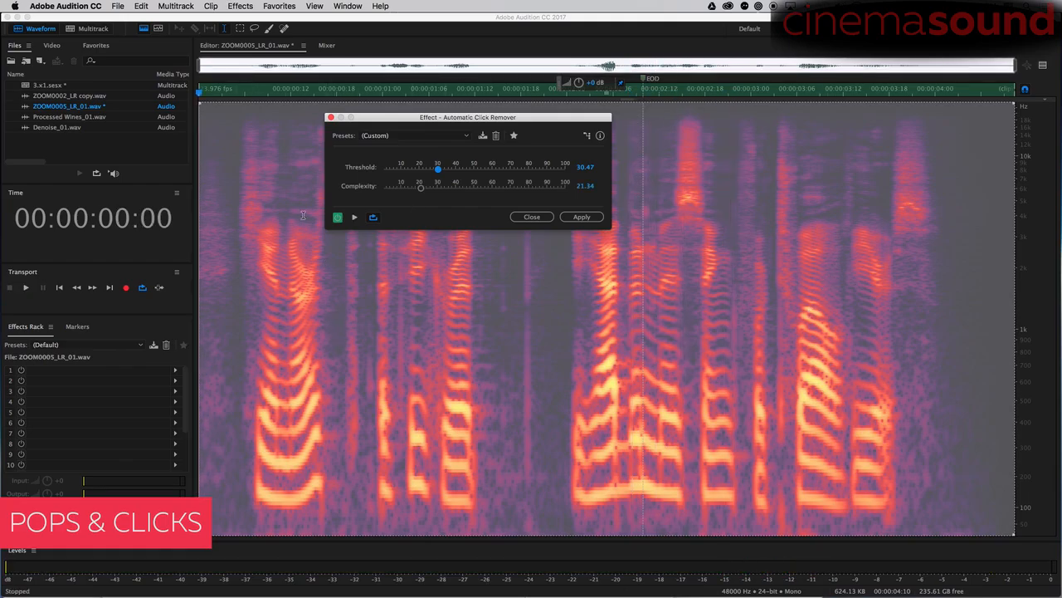
Select about 00:00:01:07 to 00:00:02:00 and preview it with Threshold at 19.53 and Complexity at 44.33, moving the dialog clear of the passage
{"action": "left_click", "coordinate": [339, 340]}
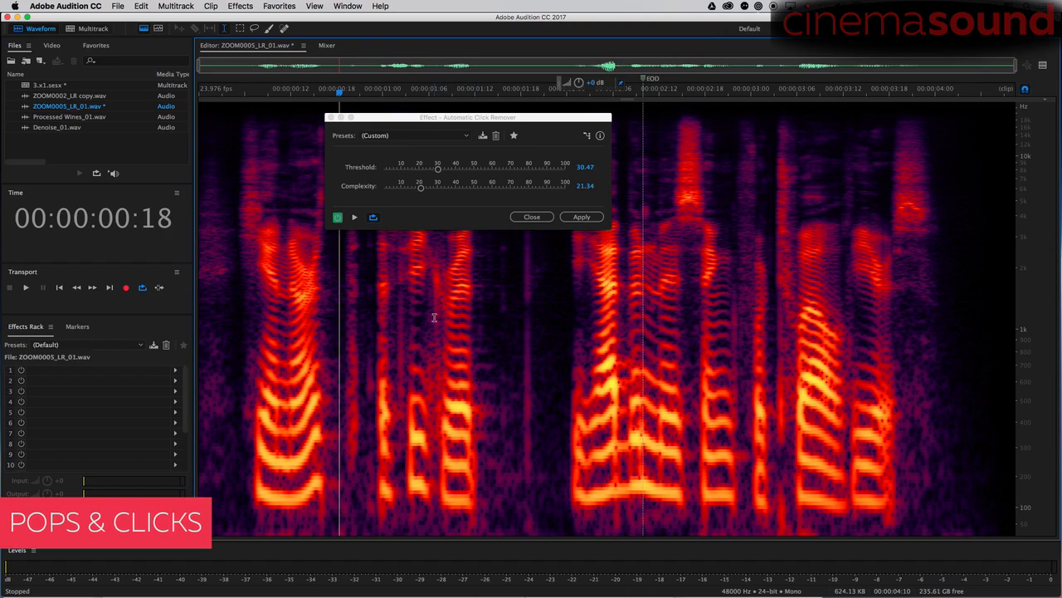
{"action": "left_click_drag", "start_coordinate": [442, 292], "coordinate": [570, 294]}
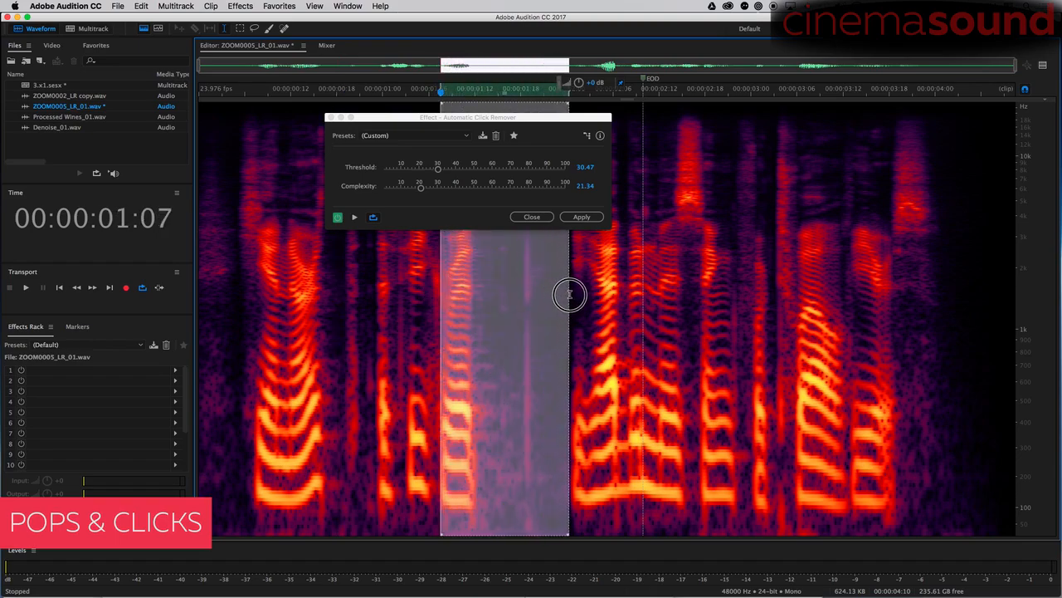
{"action": "key", "text": "space"}
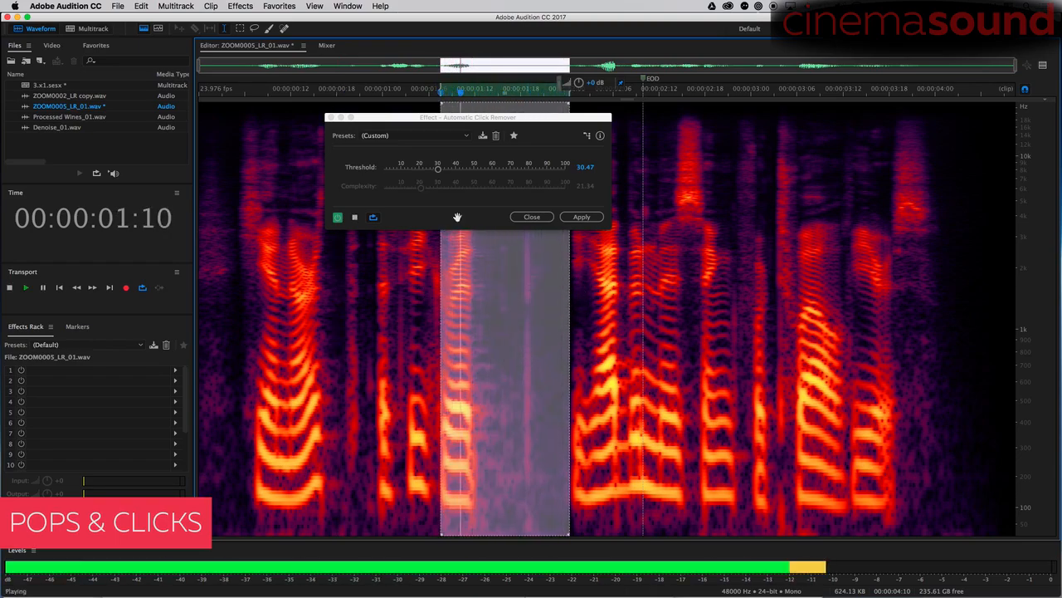
{"action": "left_click_drag", "start_coordinate": [435, 169], "coordinate": [462, 186]}
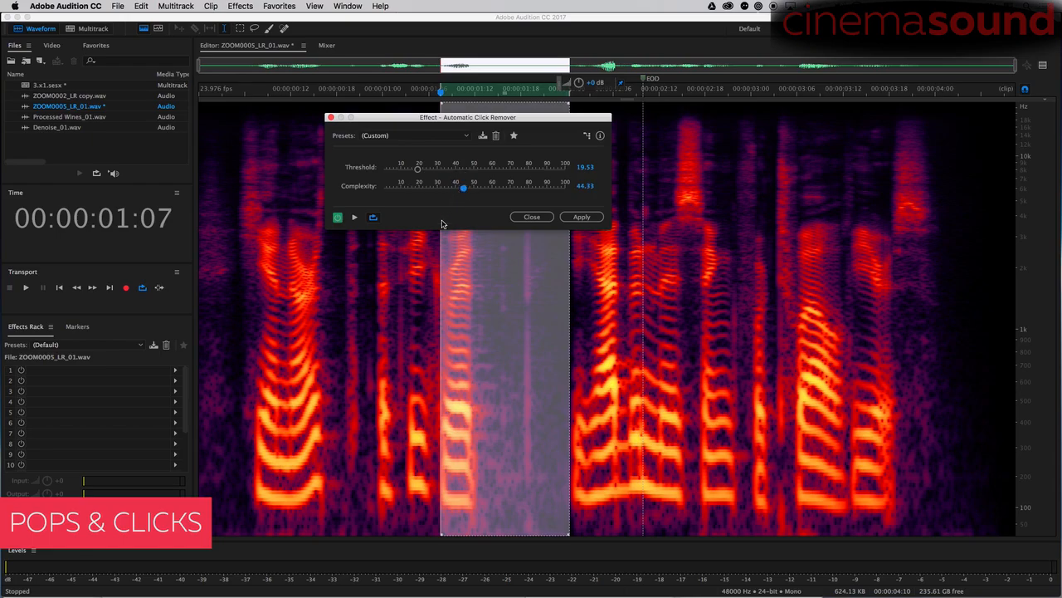
{"action": "key", "text": "space"}
{"action": "left_click_drag", "start_coordinate": [548, 117], "coordinate": [886, 96]}
{"action": "key", "text": "space"}
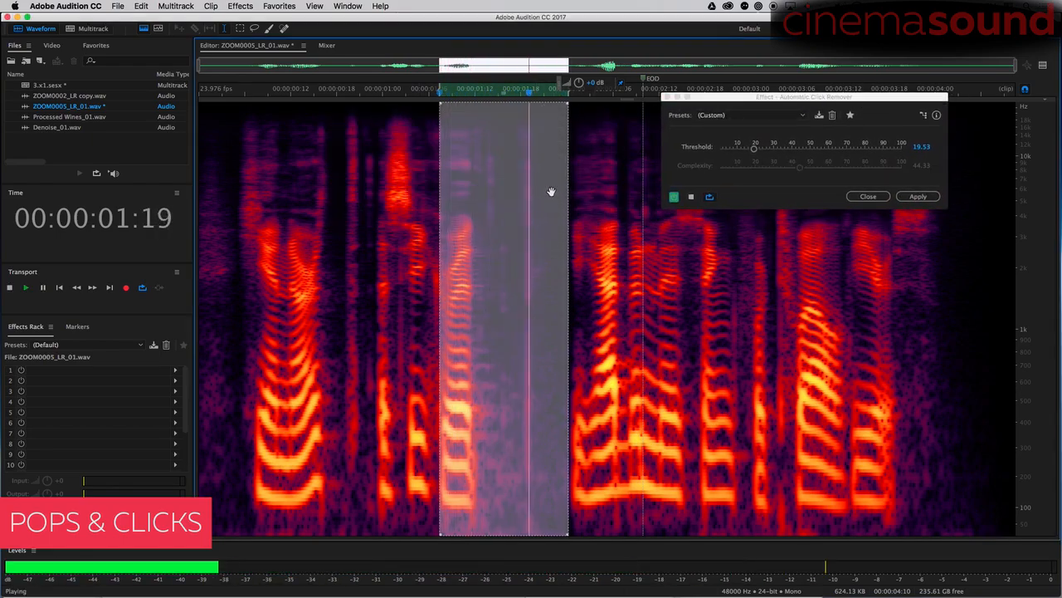
Select about 00:00:01:08 to 00:00:02:00 in the spectrogram and preview the click removal on it
{"action": "left_click", "coordinate": [531, 218]}
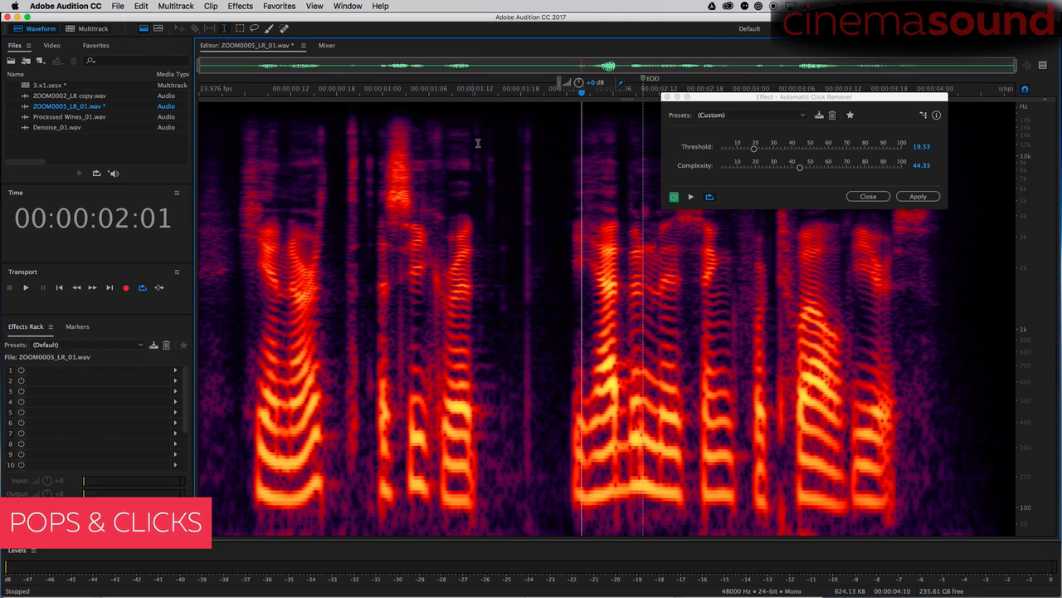
{"action": "left_click_drag", "start_coordinate": [445, 209], "coordinate": [570, 229]}
{"action": "key", "text": "space"}
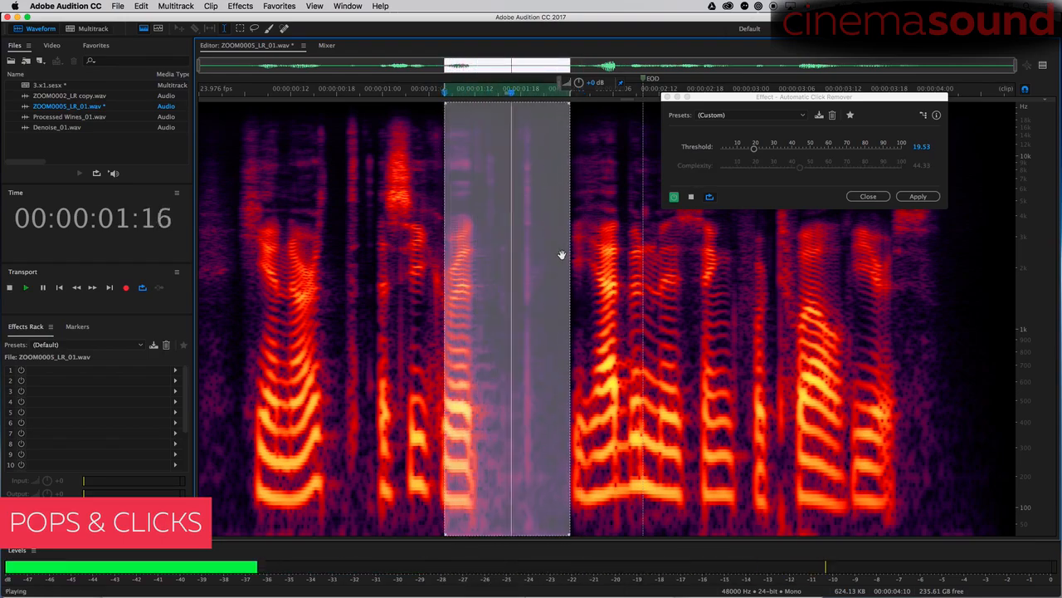
Try applying the click removal to the selection, playing it from 00:00:01:00, and undo the effect
{"action": "left_click", "coordinate": [918, 196]}
{"action": "left_click", "coordinate": [386, 195]}
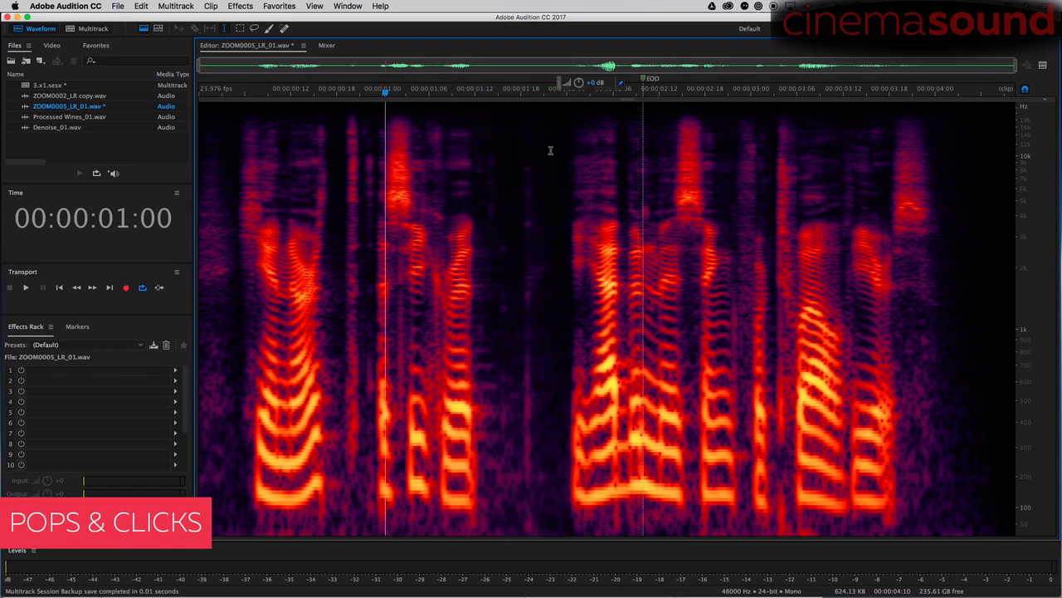
{"action": "key", "text": "space"}
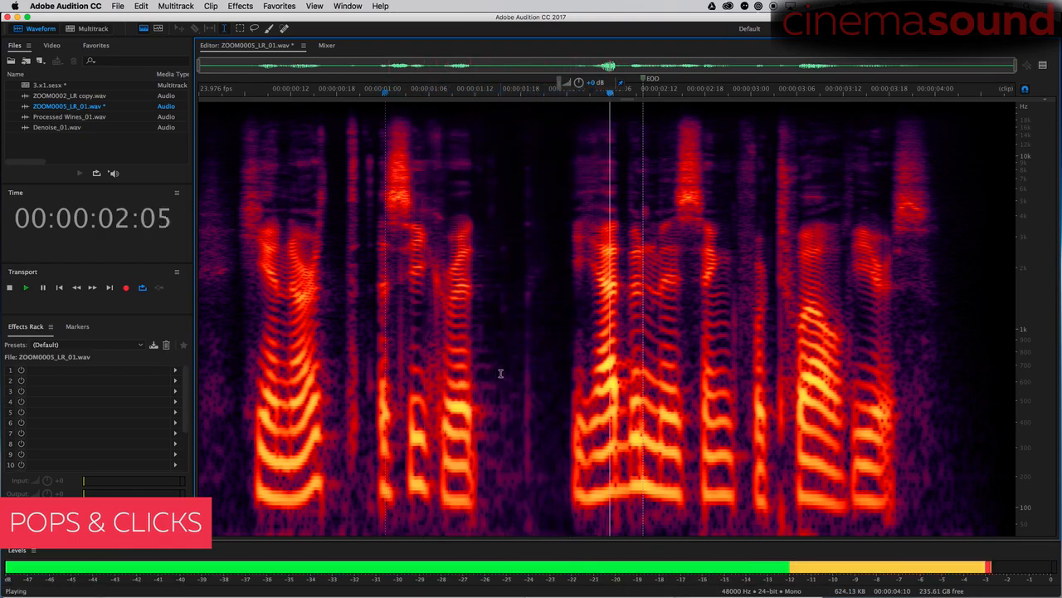
{"action": "key", "text": "space"}
{"action": "key", "text": "space"}
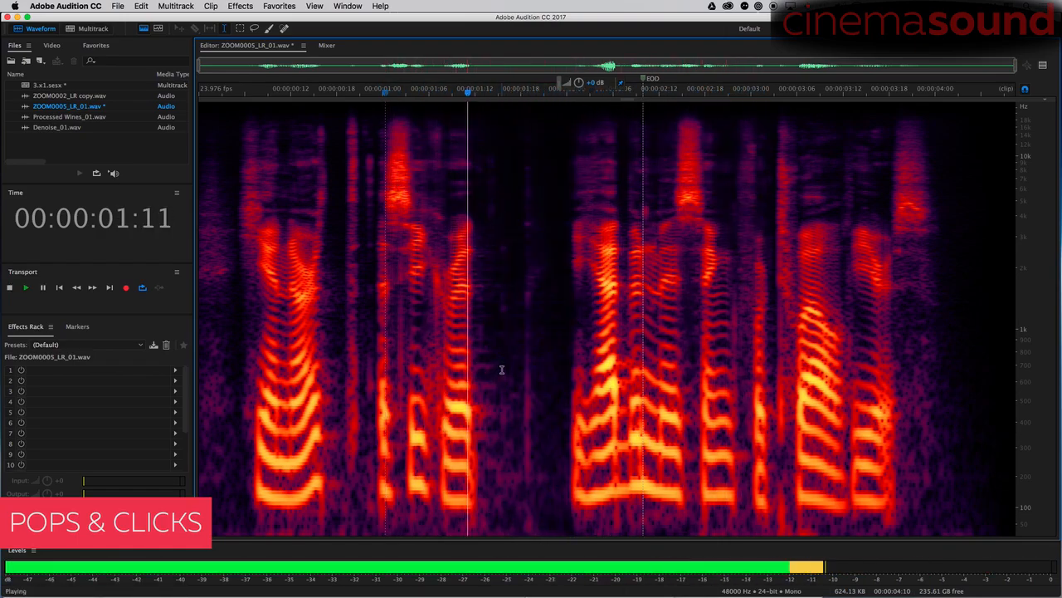
{"action": "key", "text": "space"}
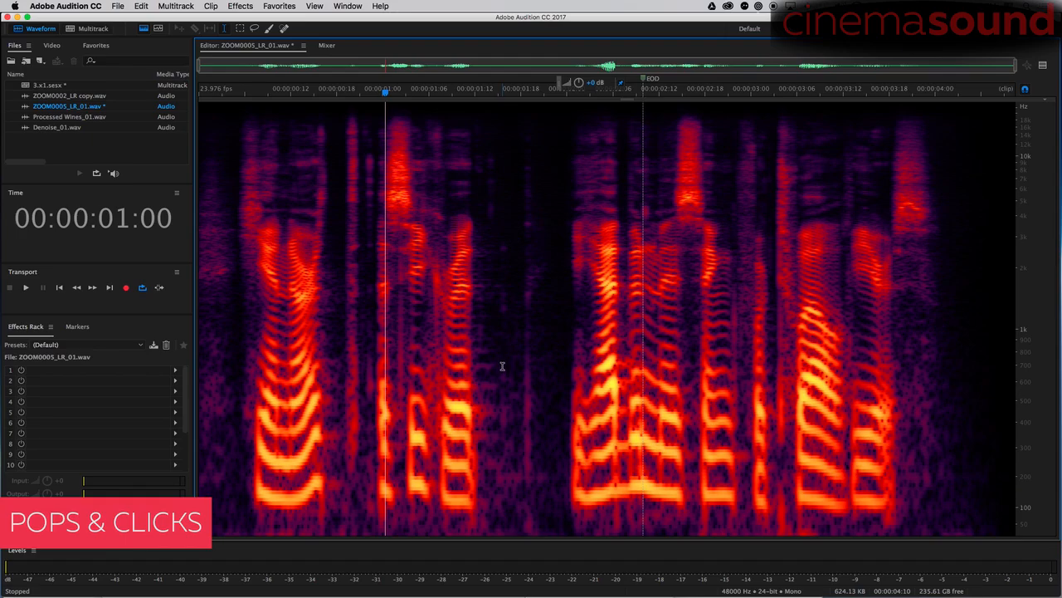
{"action": "key", "text": "super+z"}
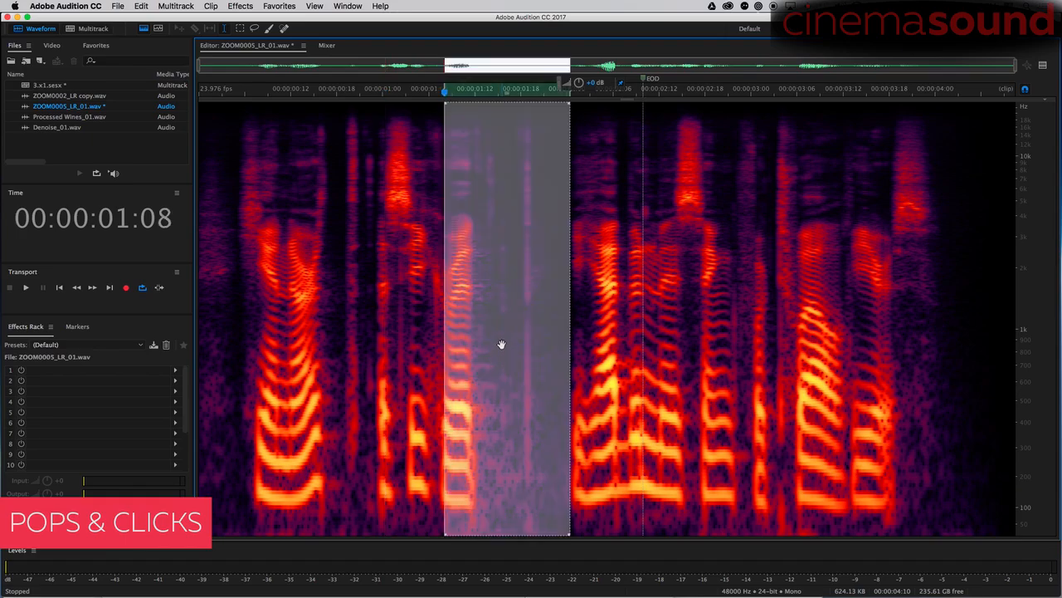
Open the Click/Pop Eliminator effect for the selected passage and load the Hiss + Lots of Clicks preset
{"action": "left_click", "coordinate": [241, 5]}
{"action": "mouse_move", "coordinate": [297, 186]}
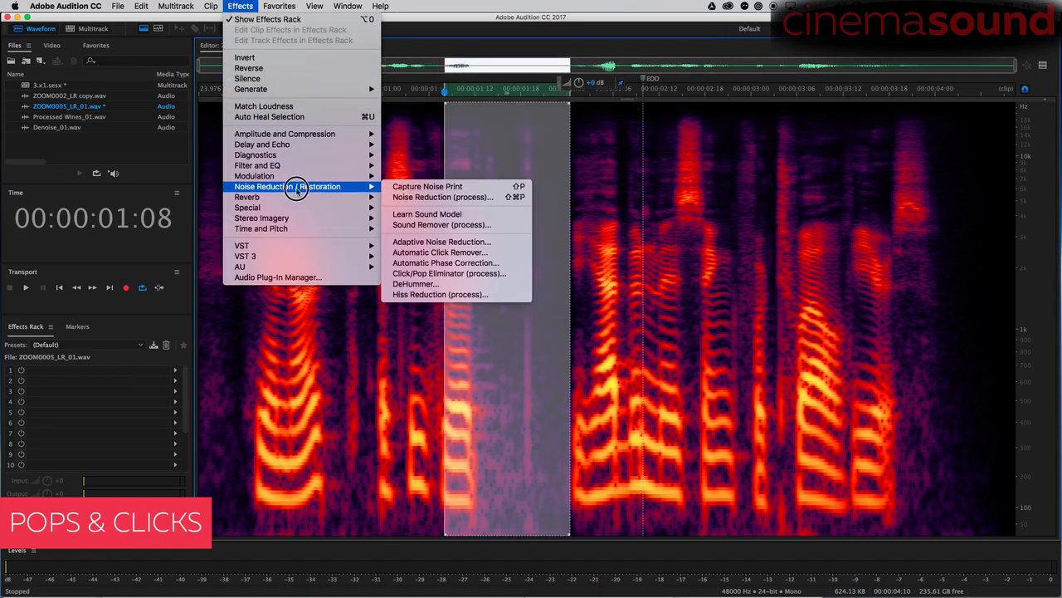
{"action": "left_click", "coordinate": [491, 273]}
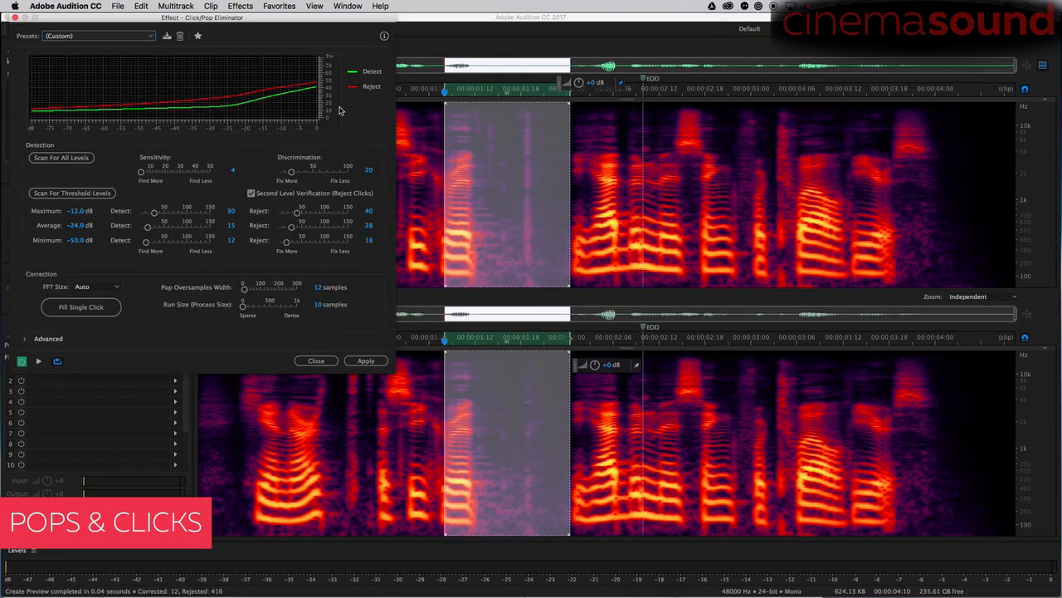
{"action": "left_click_drag", "start_coordinate": [309, 26], "coordinate": [328, 25]}
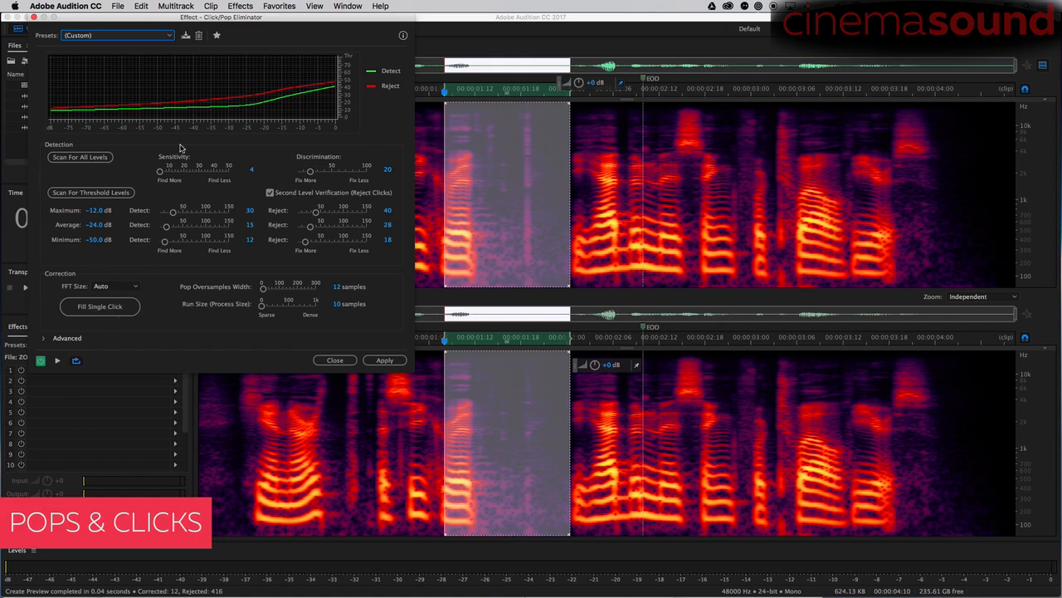
{"action": "left_click", "coordinate": [143, 34]}
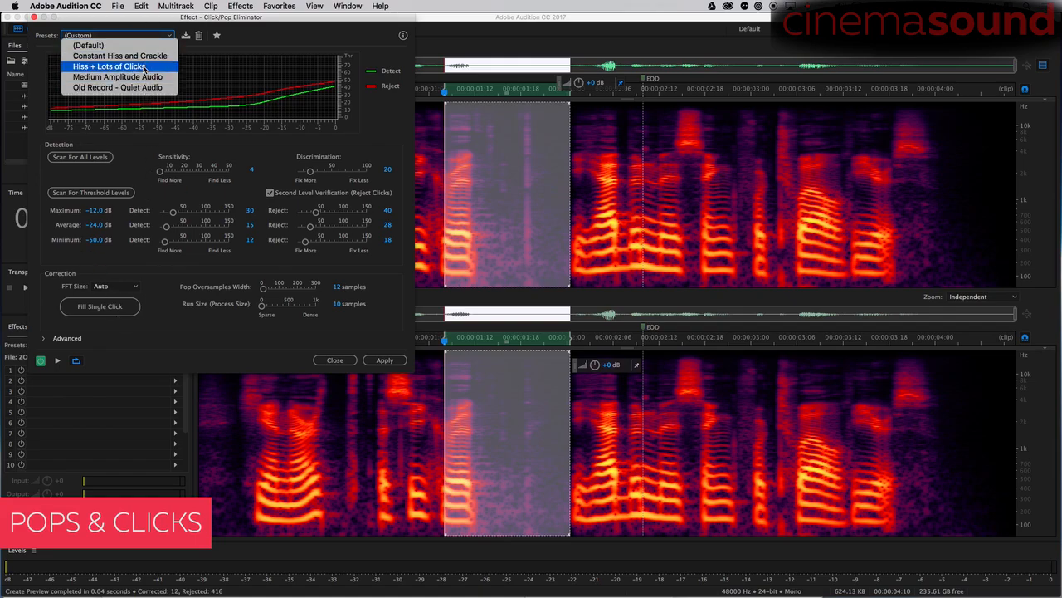
{"action": "left_click", "coordinate": [127, 66]}
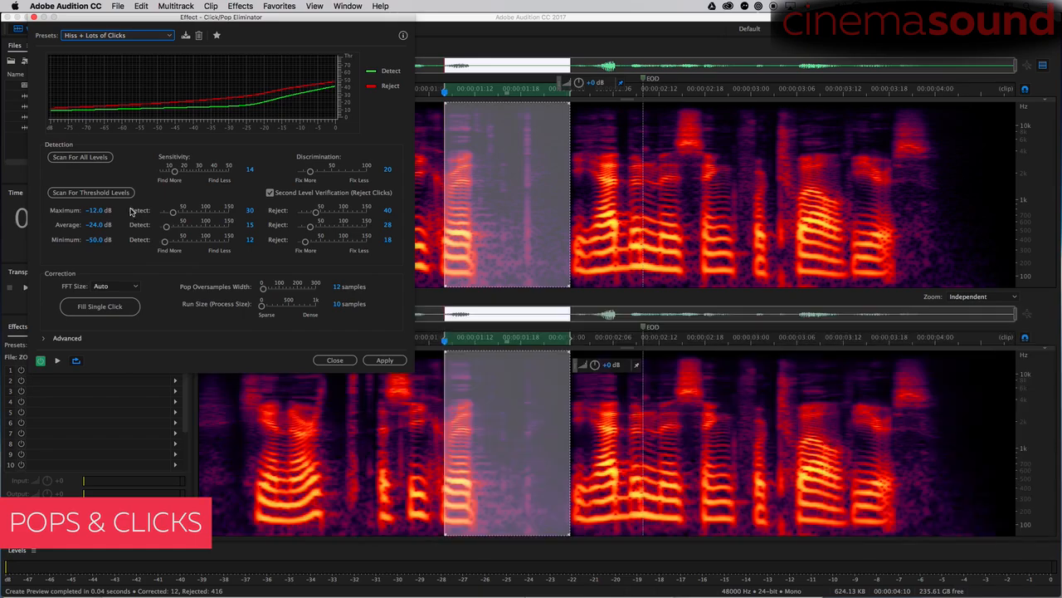
Select about 00:00:01:08 to 00:00:02:00 in the spectrogram and preview the Hiss + Lots of Clicks settings on it
{"action": "left_click", "coordinate": [584, 419]}
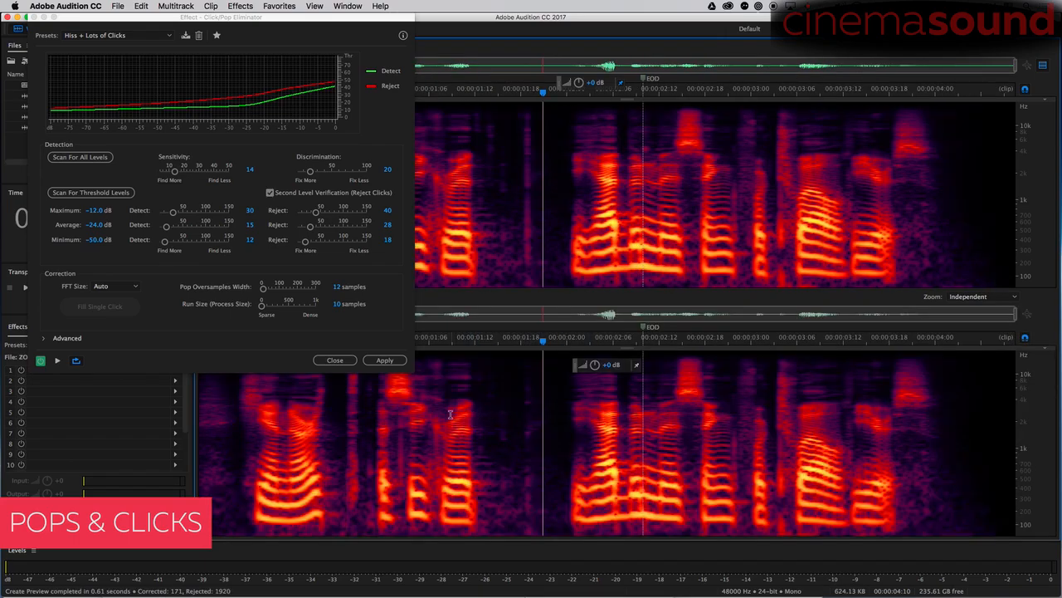
{"action": "left_click_drag", "start_coordinate": [450, 413], "coordinate": [567, 427]}
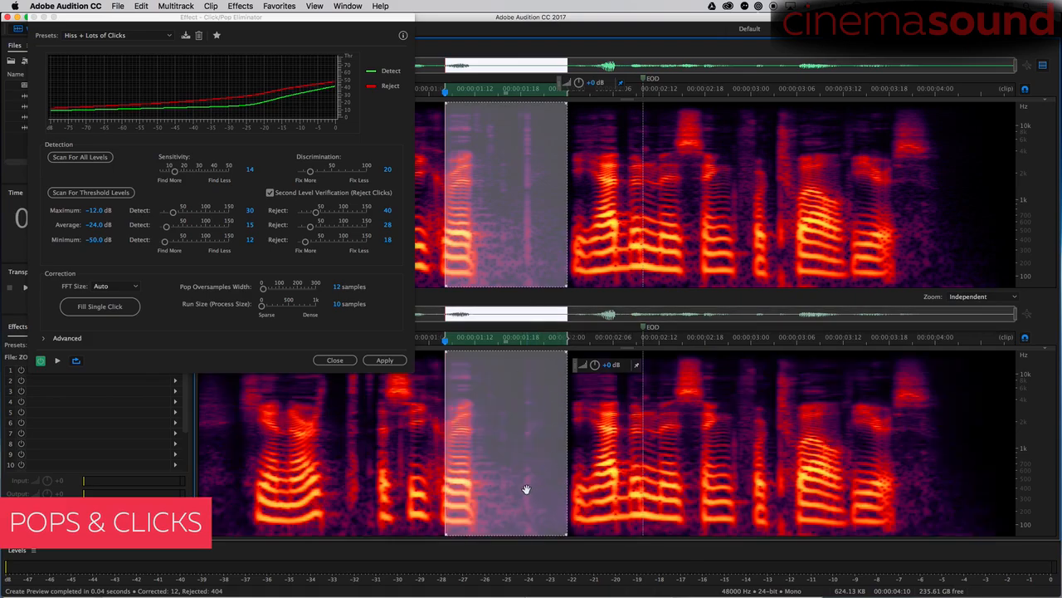
{"action": "key", "text": "space"}
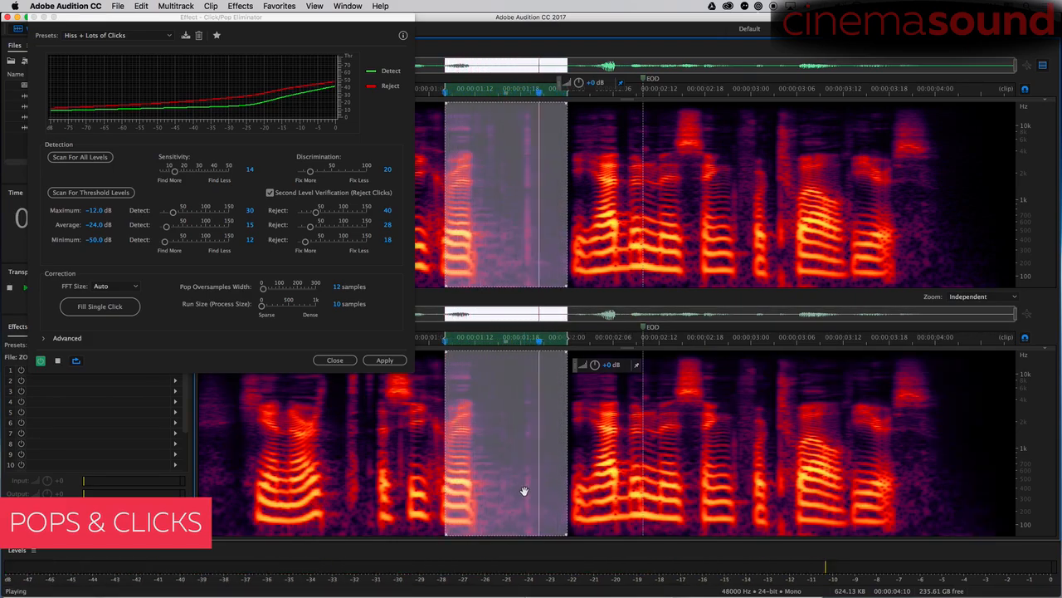
{"action": "key", "text": "space"}
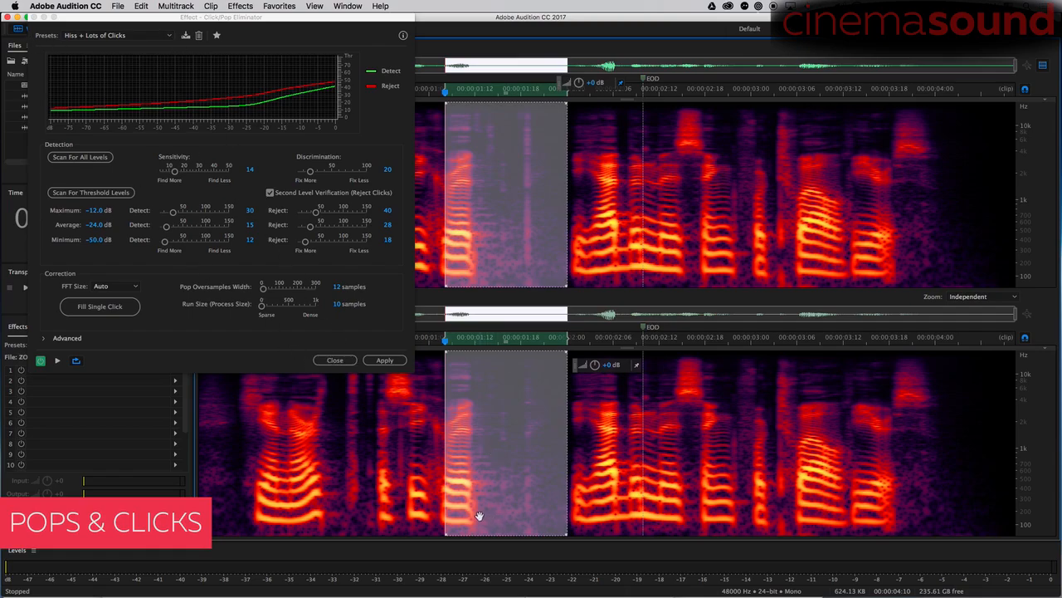
{"action": "key", "text": "space"}
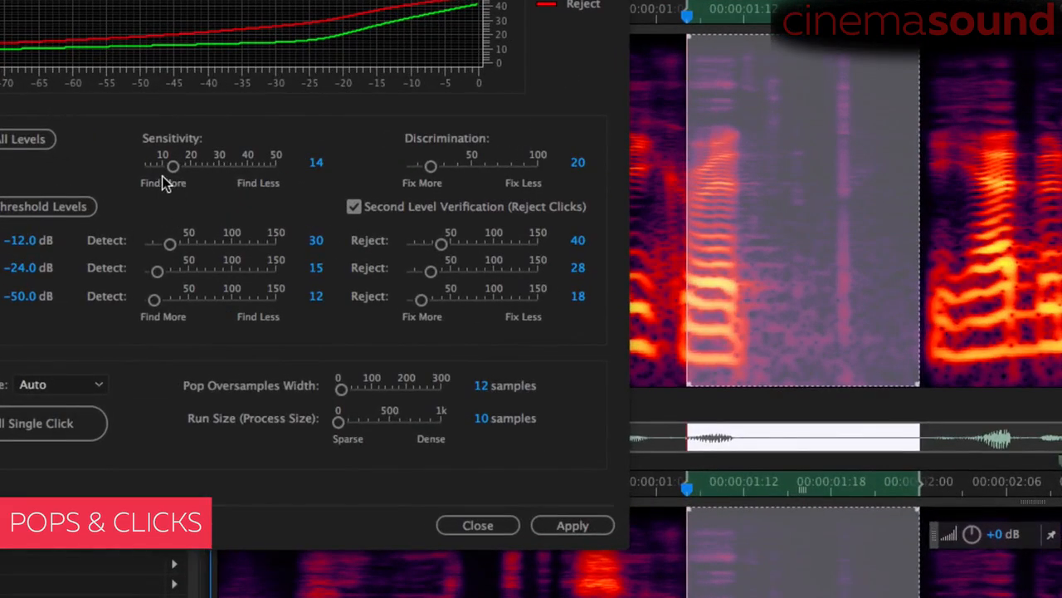
Set Sensitivity to 12.8 and Discrimination to 18.3, preview the selection, and apply the Click/Pop Eliminator
{"action": "left_click_drag", "start_coordinate": [173, 169], "coordinate": [146, 168]}
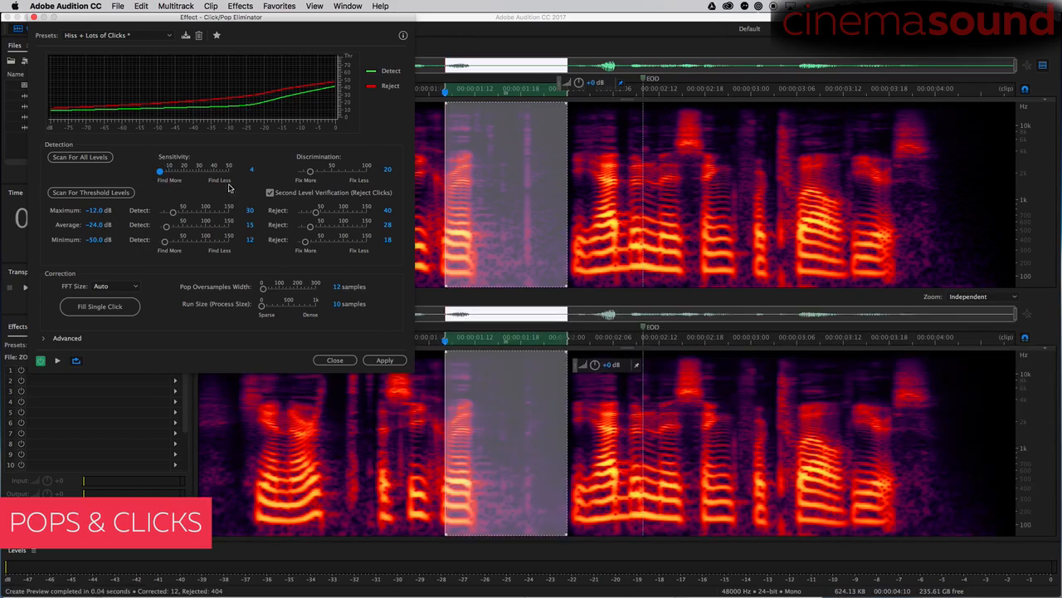
{"action": "mouse_move", "coordinate": [162, 170]}
{"action": "left_mouse_down"}
{"action": "mouse_move", "coordinate": [229, 170]}
{"action": "mouse_move", "coordinate": [173, 171]}
{"action": "left_mouse_up"}
{"action": "mouse_move", "coordinate": [310, 171]}
{"action": "left_mouse_down"}
{"action": "mouse_move", "coordinate": [298, 184]}
{"action": "mouse_move", "coordinate": [355, 175]}
{"action": "mouse_move", "coordinate": [309, 171]}
{"action": "left_mouse_up"}
{"action": "key", "text": "space"}
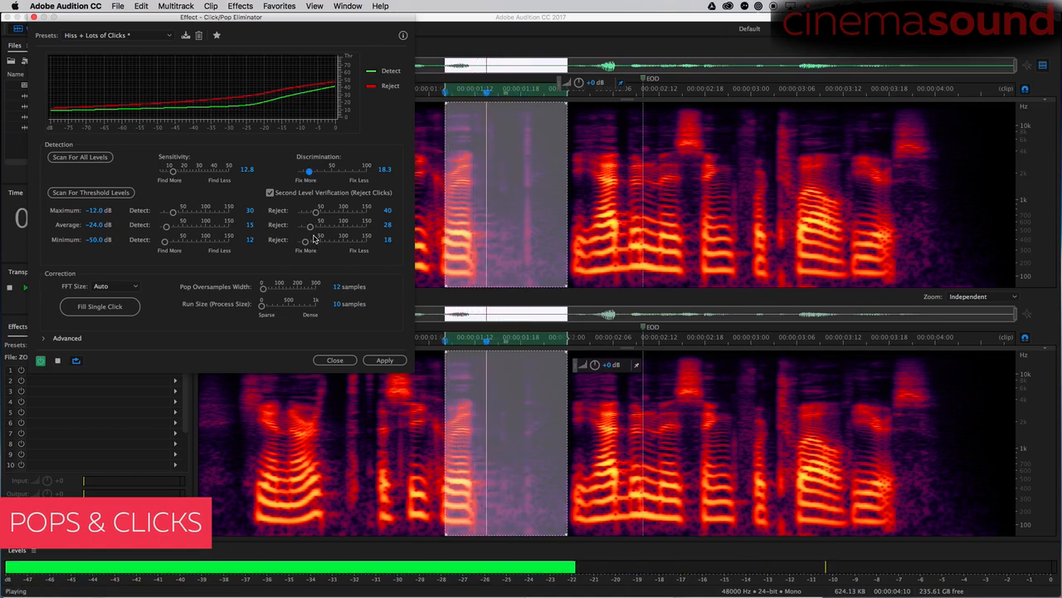
{"action": "key", "text": "space"}
{"action": "left_click", "coordinate": [383, 359]}
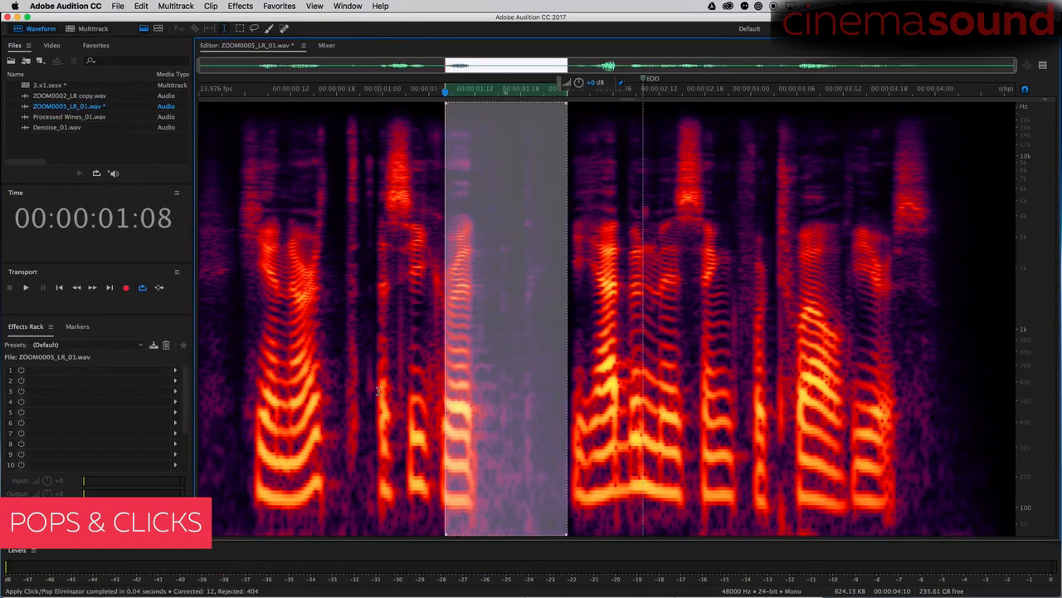
Play the recording from near its start with the click removal applied, undone and reapplied to compare the results
{"action": "left_click", "coordinate": [283, 194]}
{"action": "left_click", "coordinate": [227, 220]}
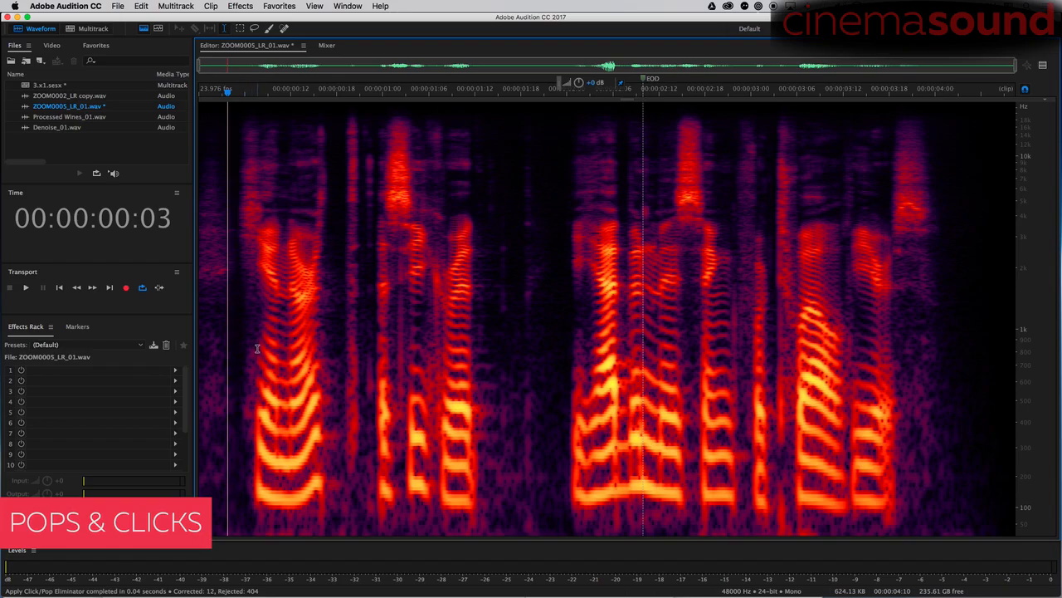
{"action": "key", "text": "space"}
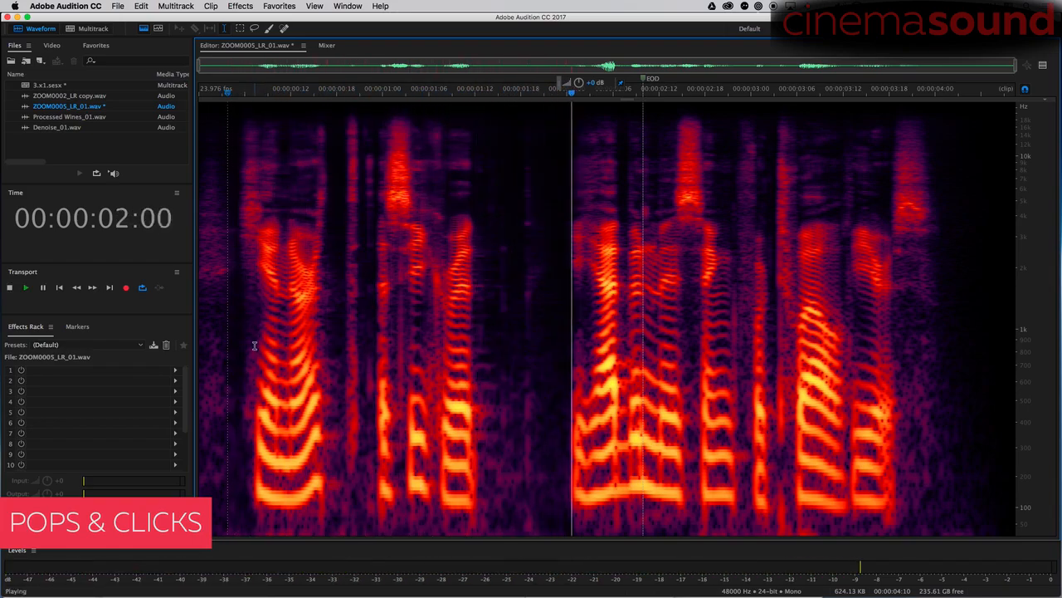
{"action": "key", "text": "space"}
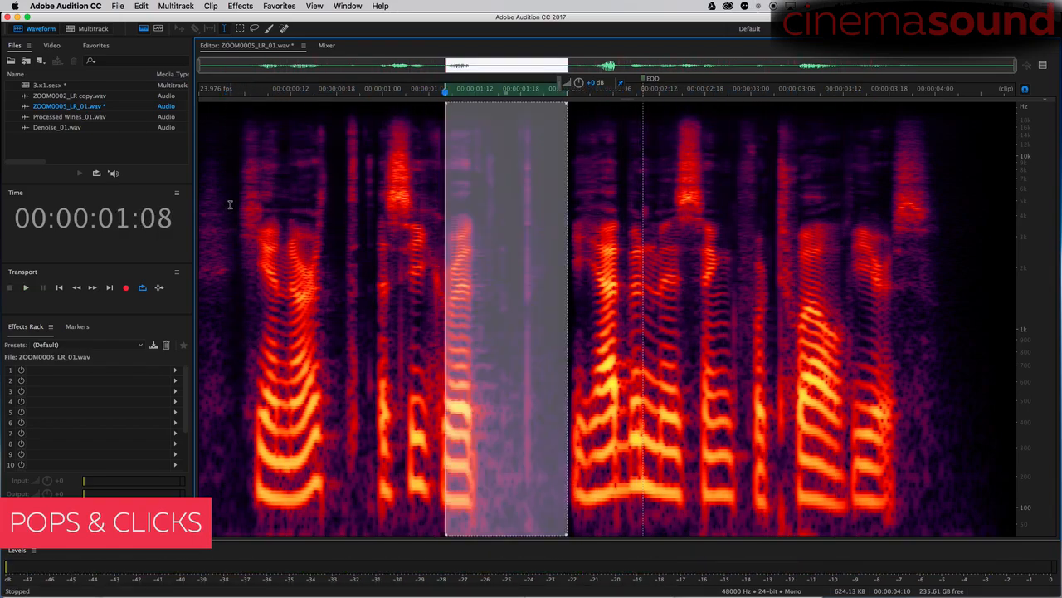
{"action": "left_click", "coordinate": [239, 200]}
{"action": "key", "text": "space"}
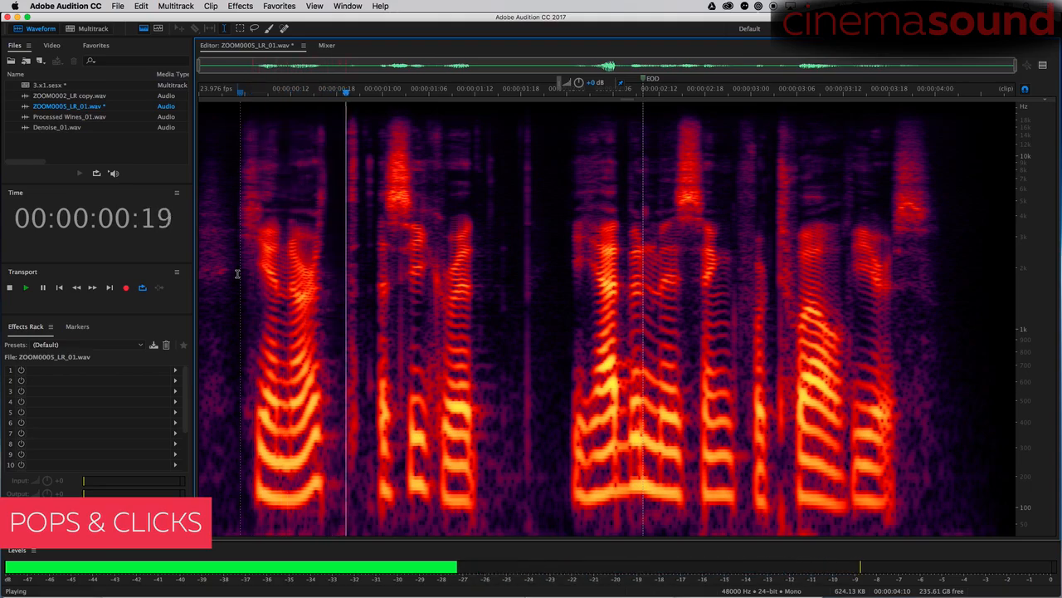
{"action": "key", "text": "space"}
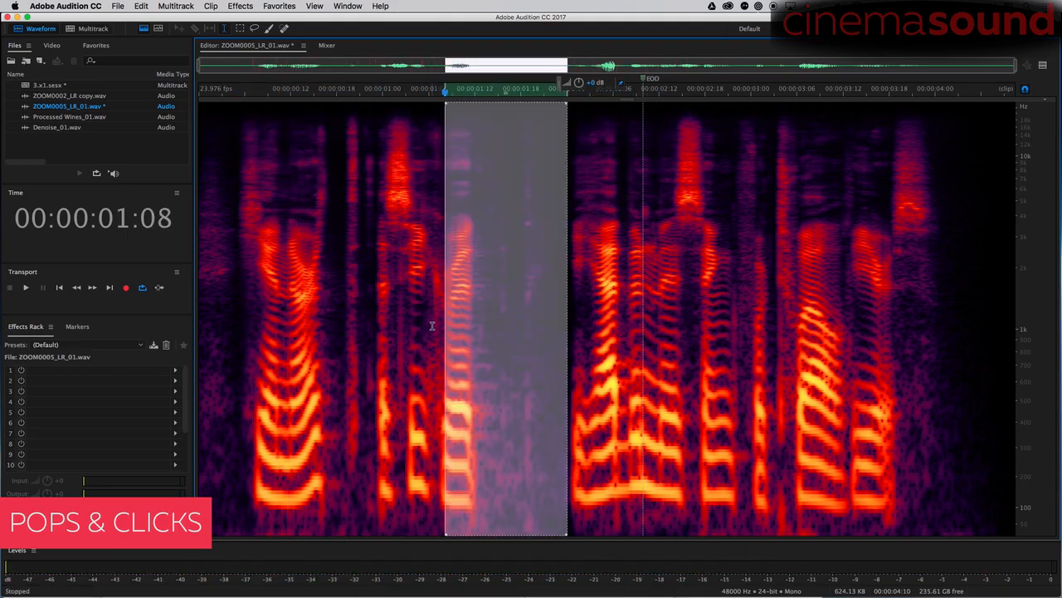
{"action": "left_click", "coordinate": [224, 281]}
{"action": "key", "text": "space"}
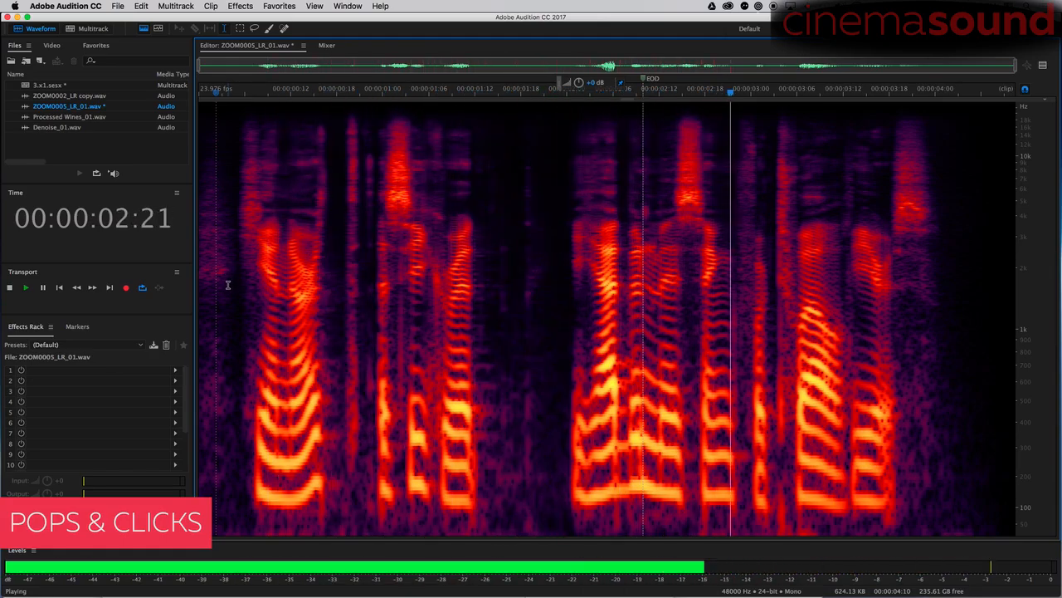
{"action": "key", "text": "space"}
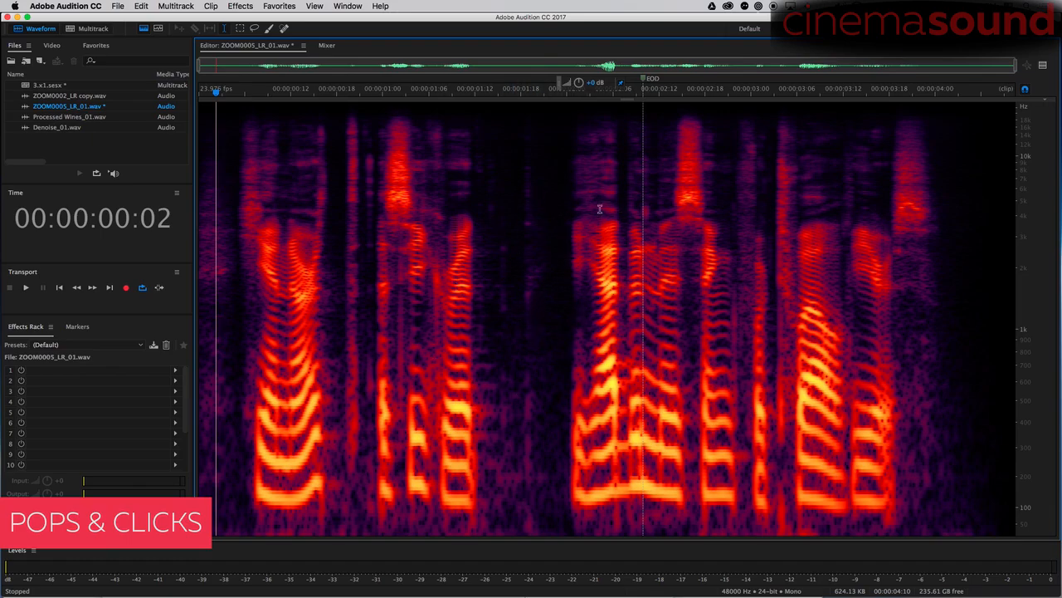
{"action": "left_click", "coordinate": [249, 6]}
{"action": "mouse_move", "coordinate": [349, 187]}
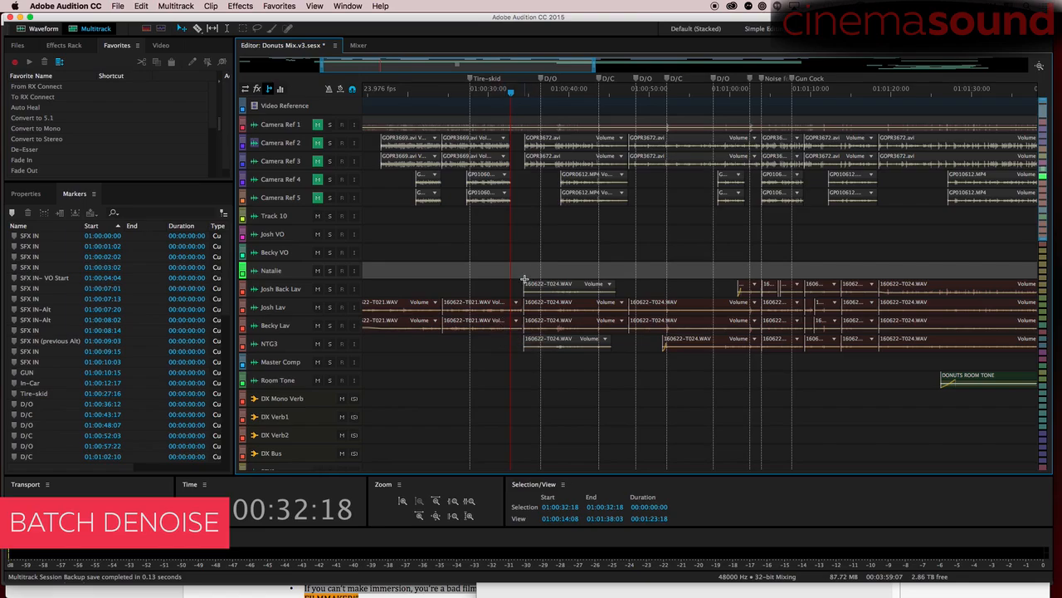
Open the 160622-T024.WAV clip in the waveform editor, close the Noise Reduction dialog, and start recording a favorite
{"action": "double_click", "coordinate": [585, 304]}
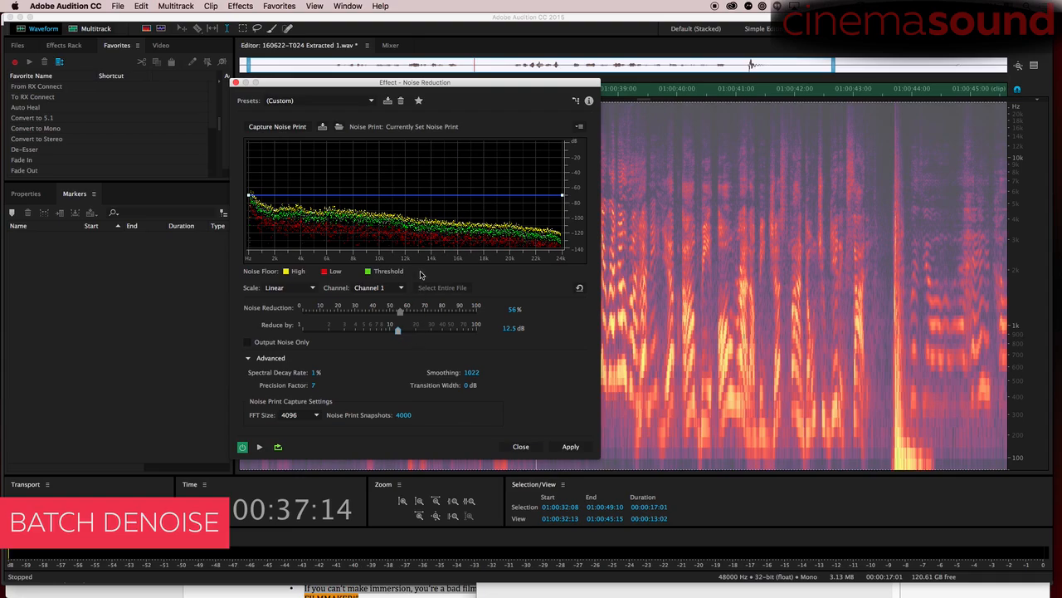
{"action": "left_click", "coordinate": [235, 83]}
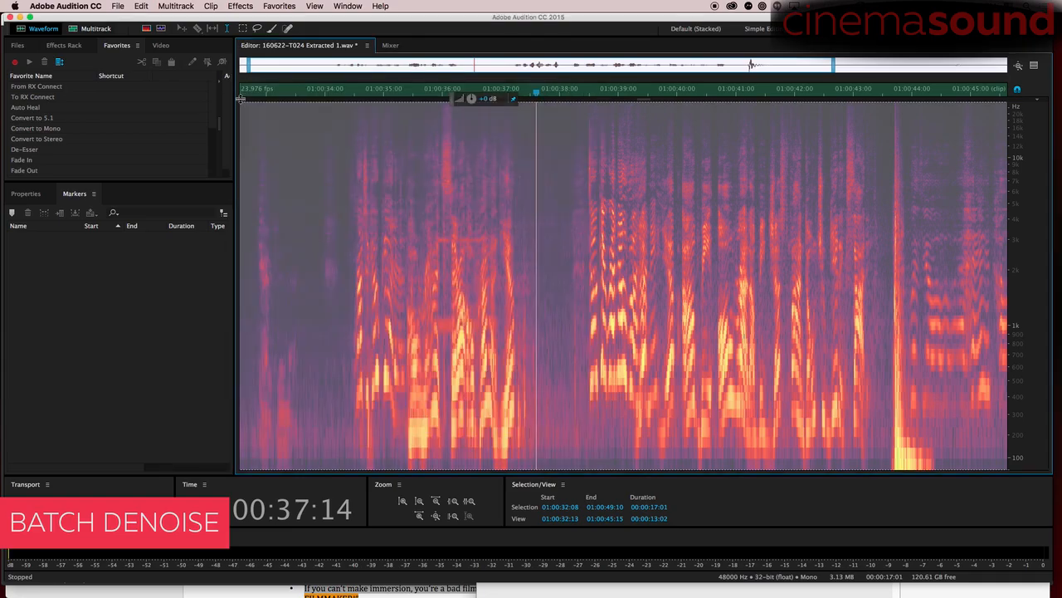
{"action": "left_click", "coordinate": [15, 63]}
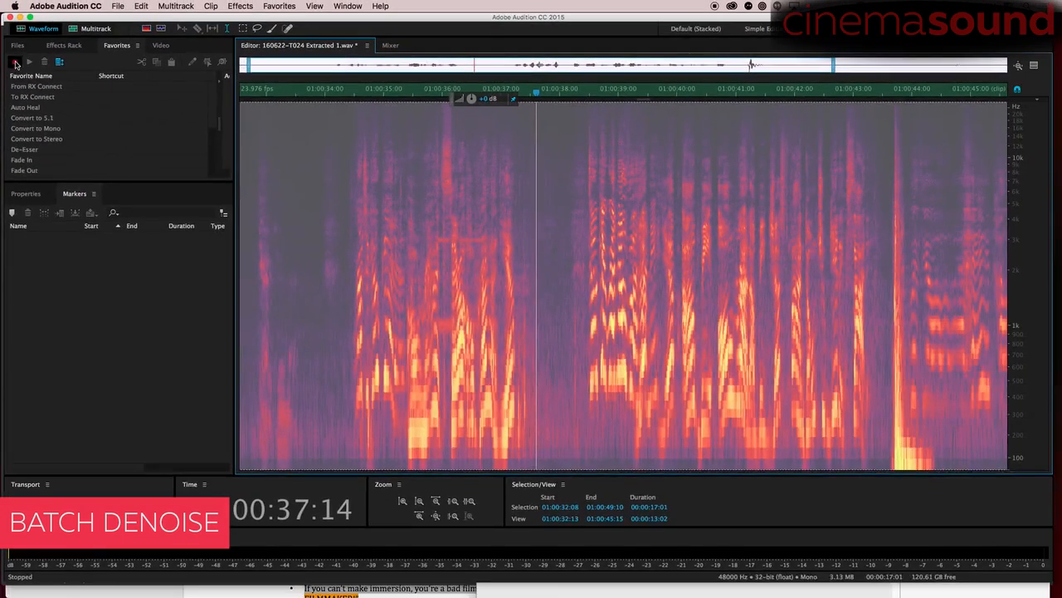
{"action": "left_click", "coordinate": [16, 63]}
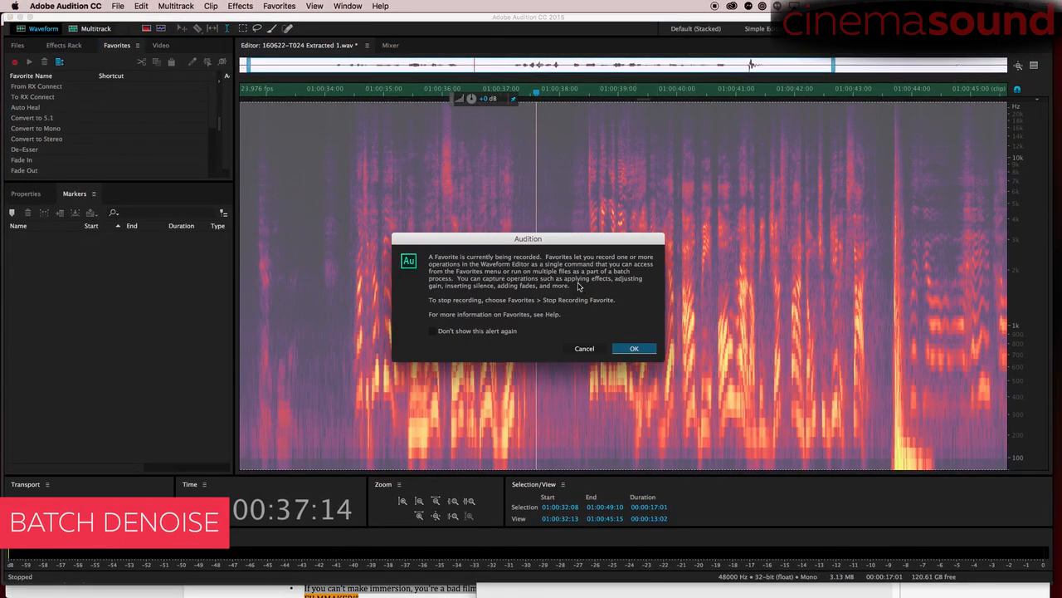
{"action": "left_click", "coordinate": [635, 349]}
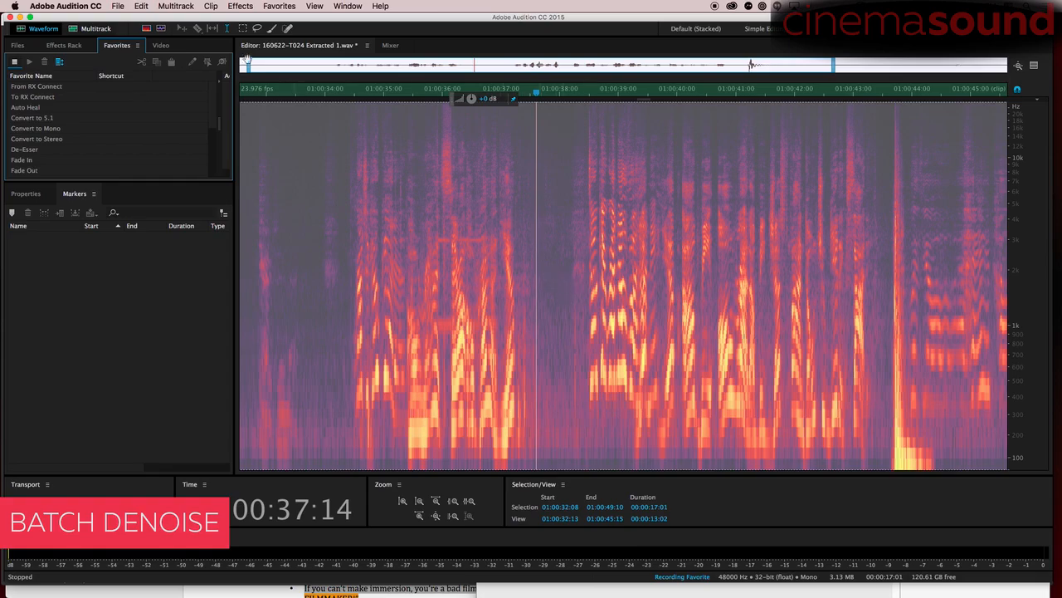
Select the entire file and apply Noise Reduction at 56% with Reduce by at 12.5 dB
{"action": "left_click", "coordinate": [142, 7]}
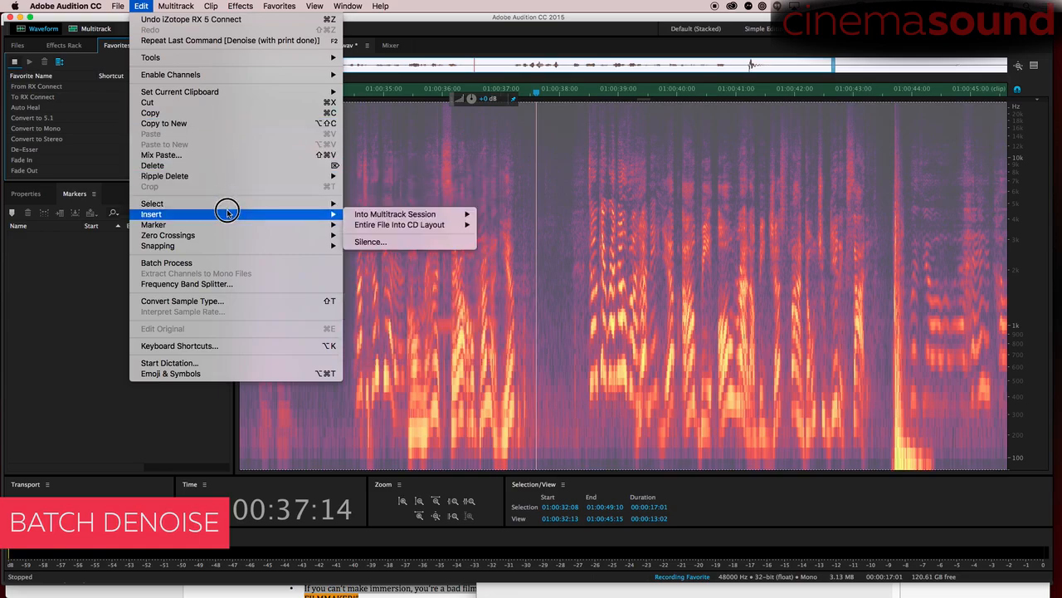
{"action": "mouse_move", "coordinate": [235, 207]}
{"action": "left_click", "coordinate": [384, 204]}
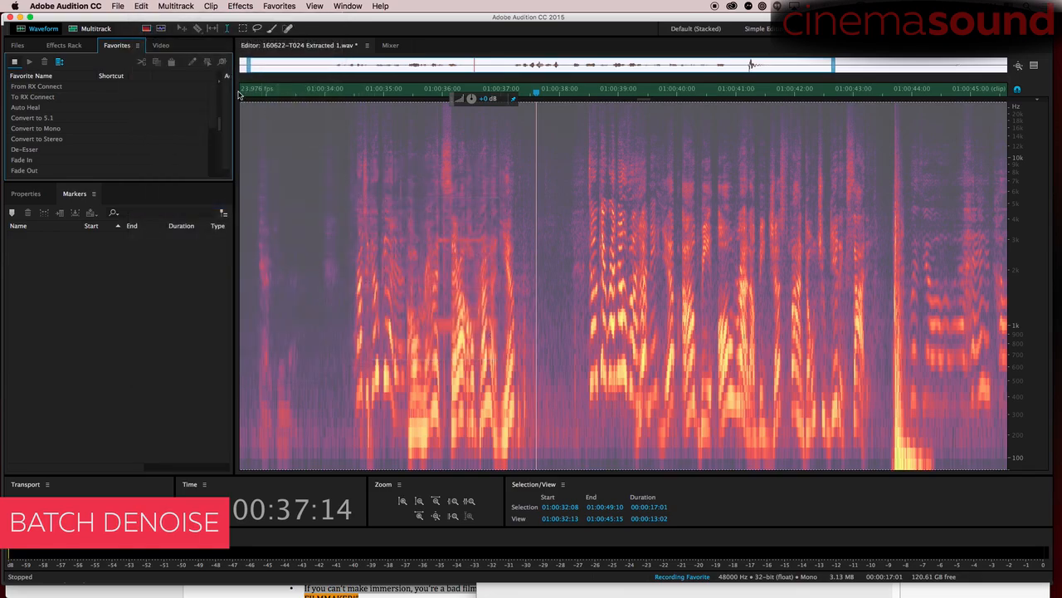
{"action": "left_click", "coordinate": [240, 7]}
{"action": "mouse_move", "coordinate": [357, 185]}
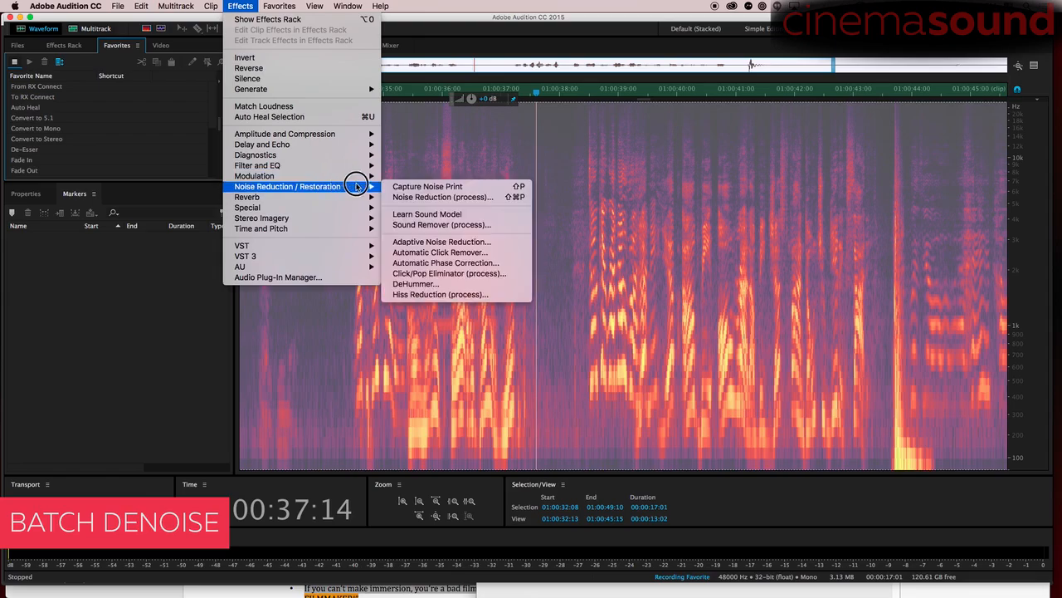
{"action": "left_click", "coordinate": [432, 196]}
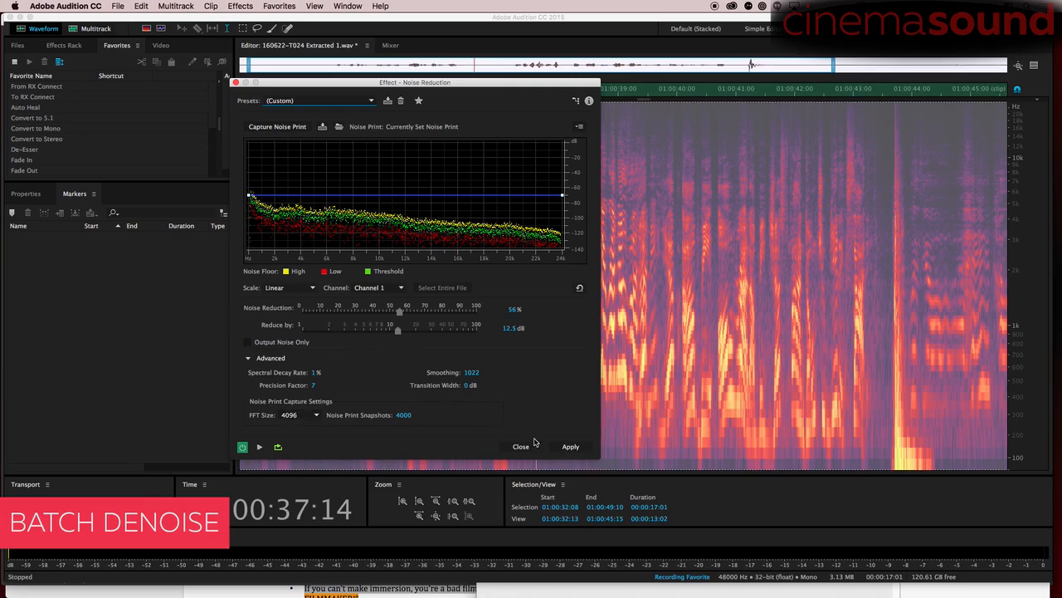
{"action": "left_click", "coordinate": [572, 447]}
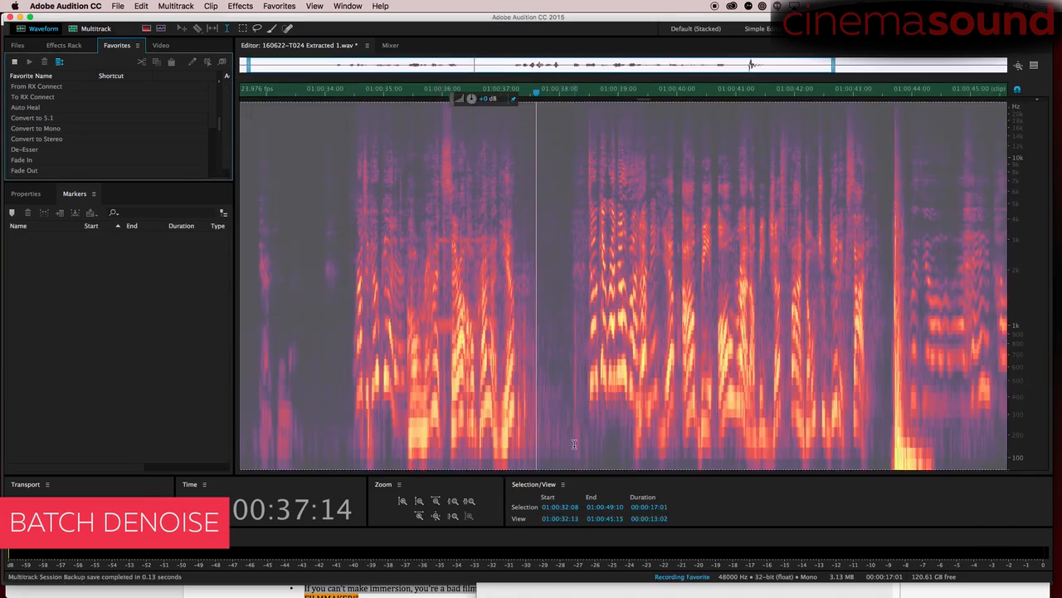
Stop recording the favorite, save it as Denoise Donuts, and run it on the extracted clip
{"action": "left_click", "coordinate": [14, 61]}
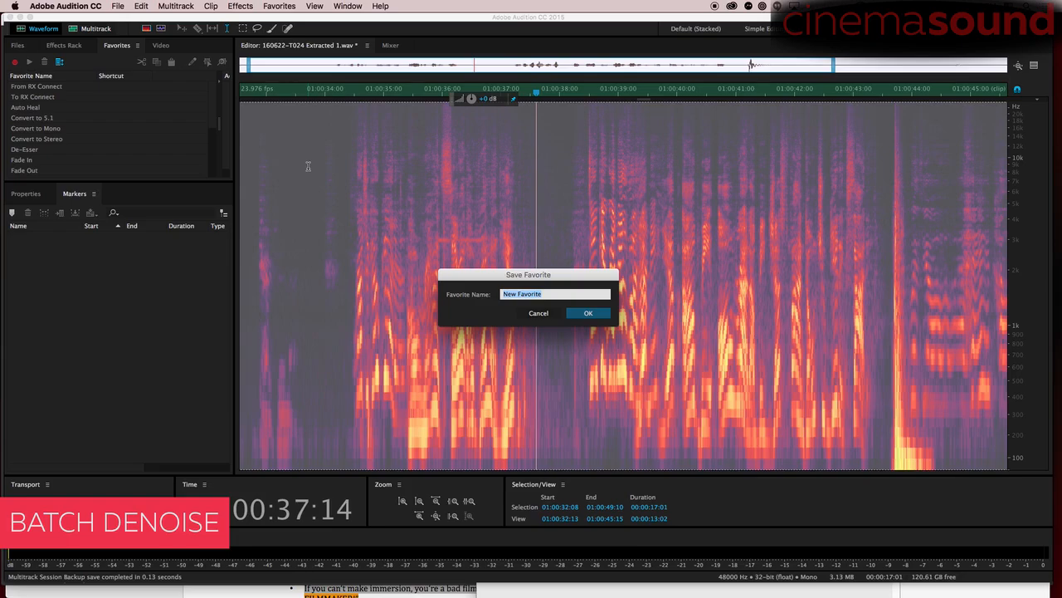
{"action": "type", "text": "Denoise Donuts"}
{"action": "key", "text": "Return"}
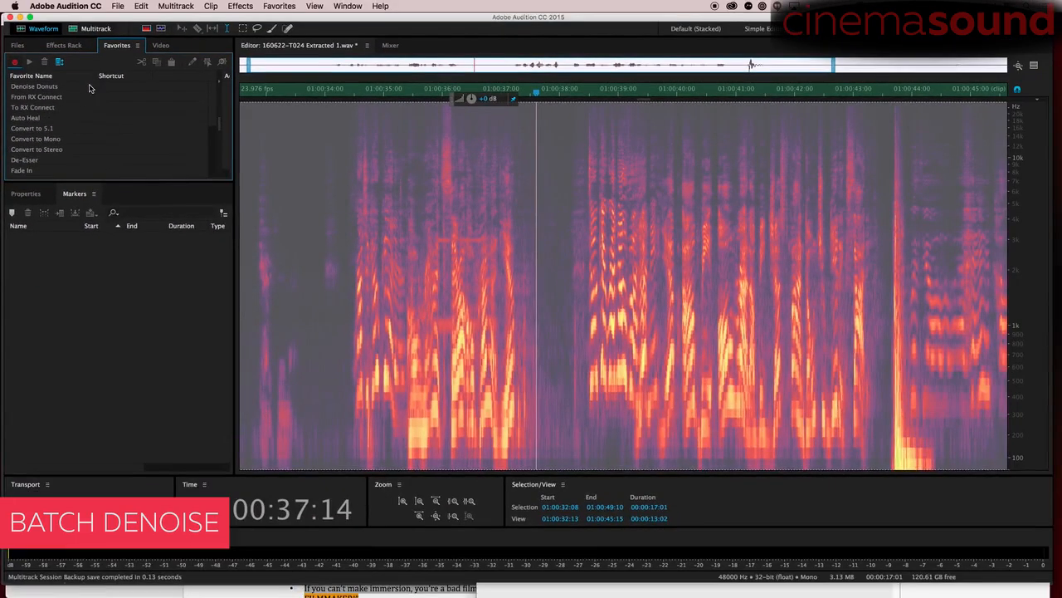
{"action": "left_click", "coordinate": [561, 289]}
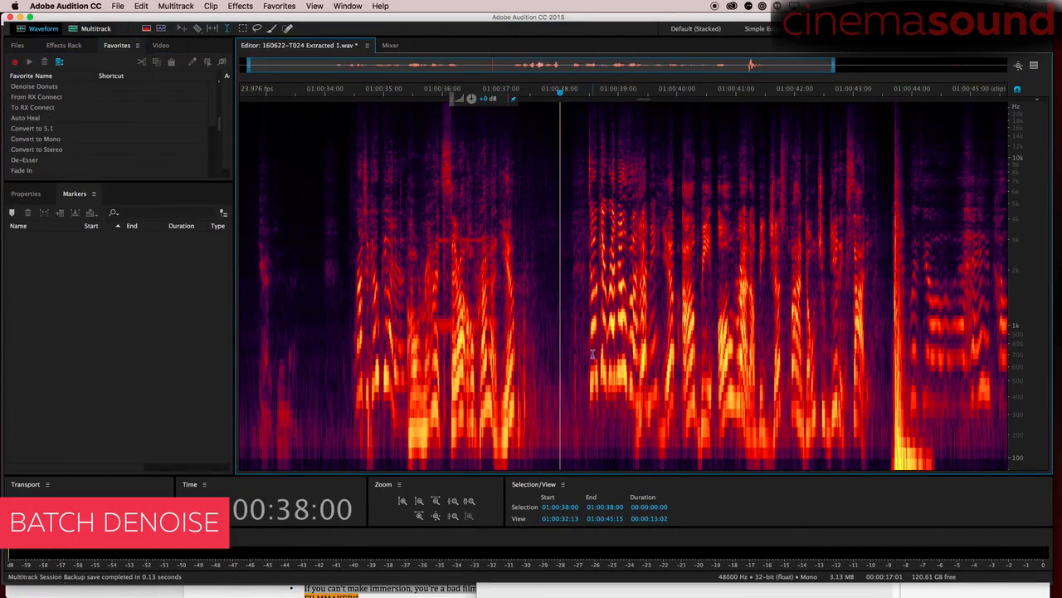
{"action": "double_click", "coordinate": [114, 86]}
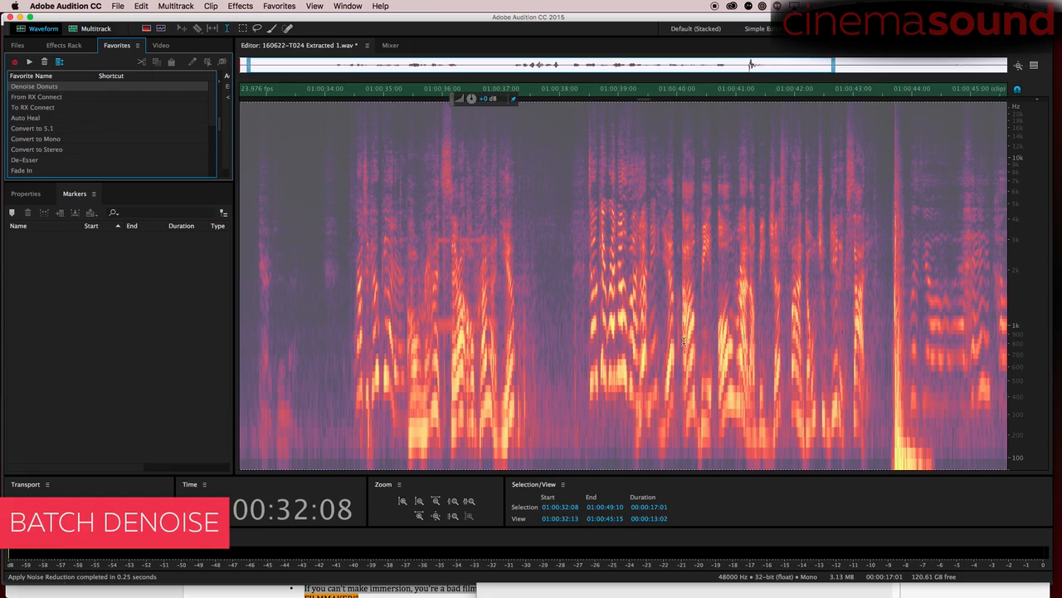
Select about 01:00:38:08 to 01:00:39:13 in the spectrogram, capture it as the noise print, and clear the selection
{"action": "left_click_drag", "start_coordinate": [588, 277], "coordinate": [980, 254]}
{"action": "left_click_drag", "start_coordinate": [579, 247], "coordinate": [650, 259]}
{"action": "key", "text": "shift+p"}
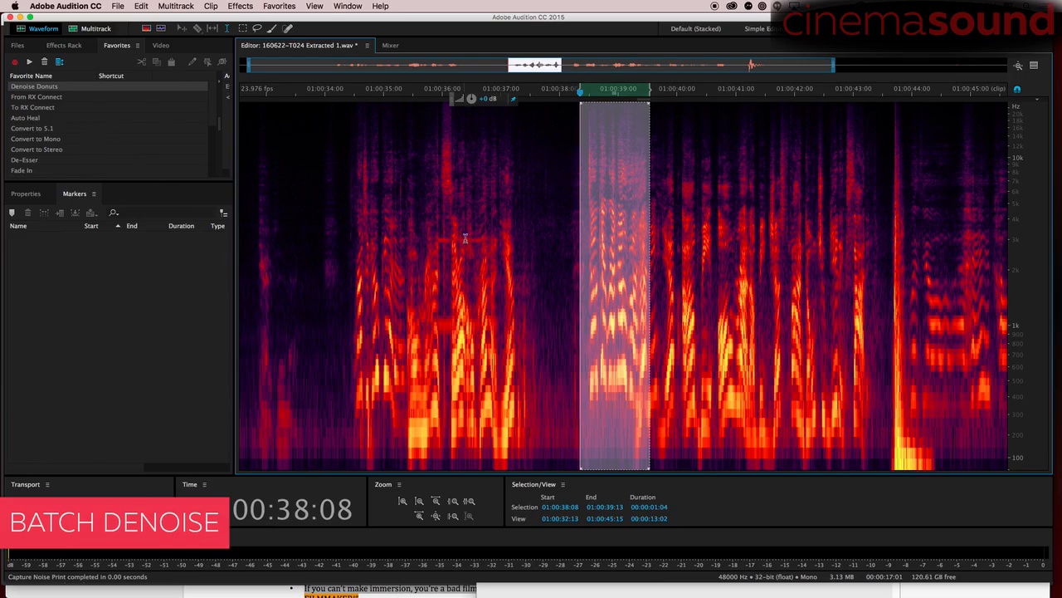
{"action": "left_click", "coordinate": [479, 253]}
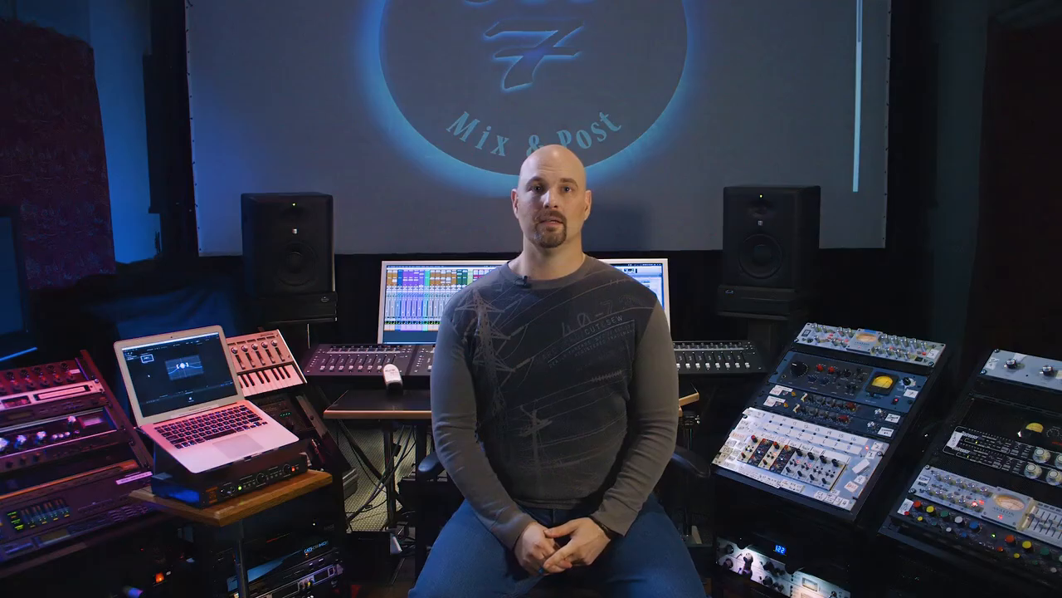